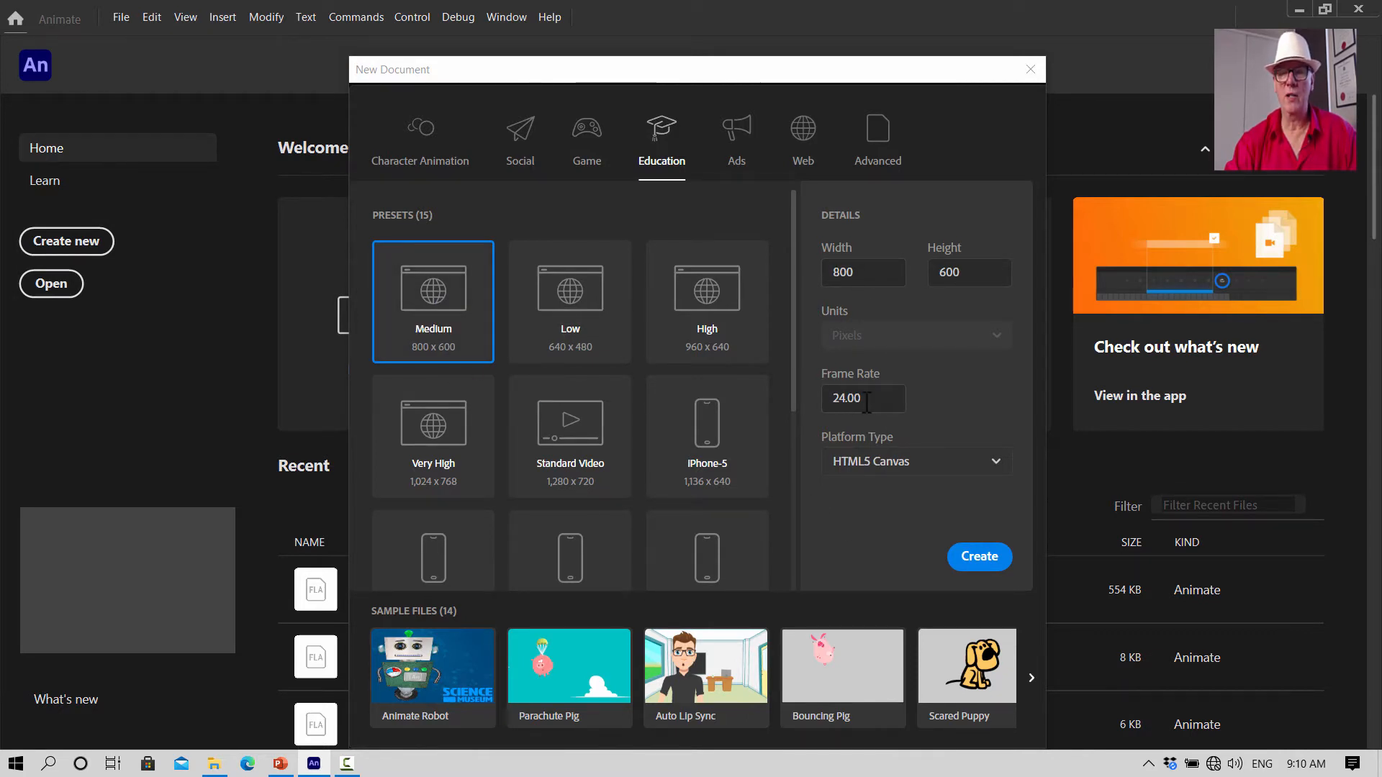
Create an 800 x 600 pixel HTML5 Canvas document at 24 fps and fit the stage in the window
left_click(980, 557)
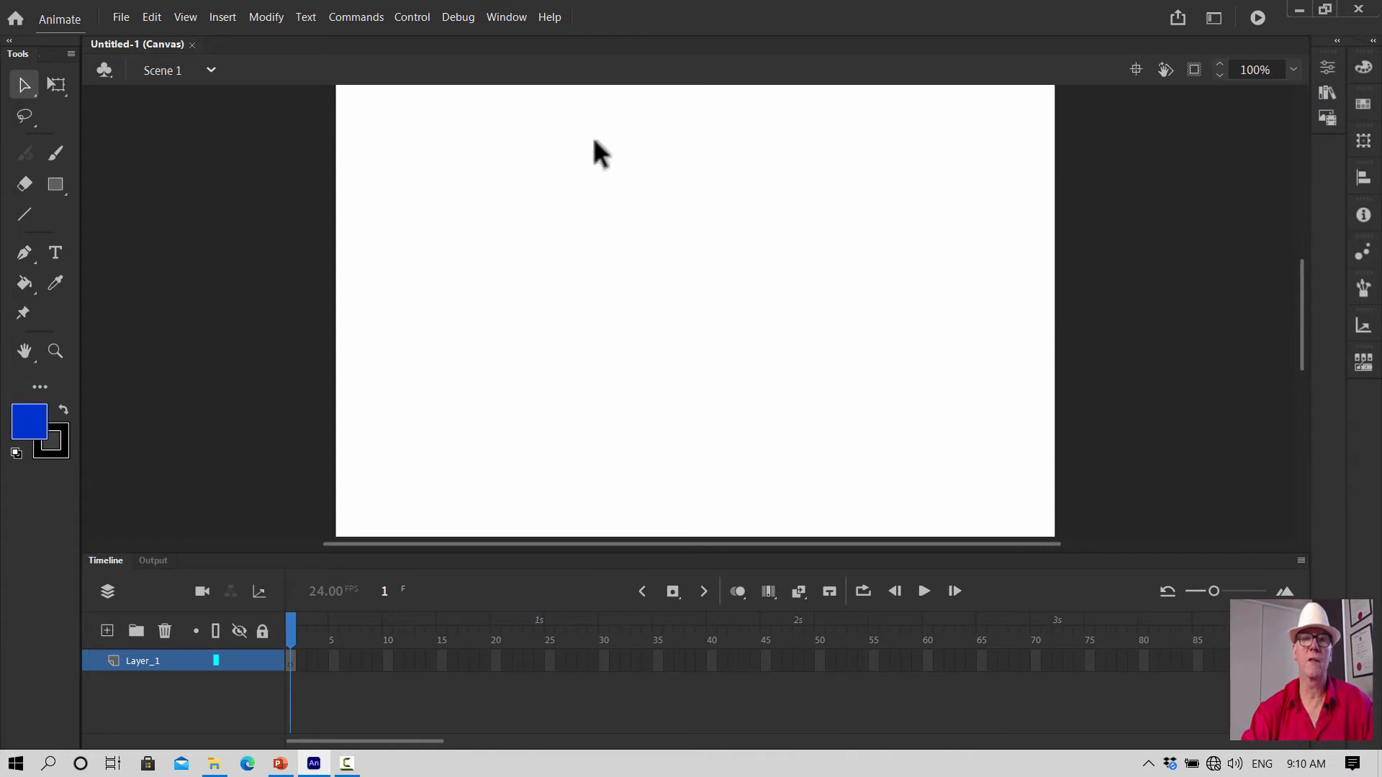
left_click(185, 24)
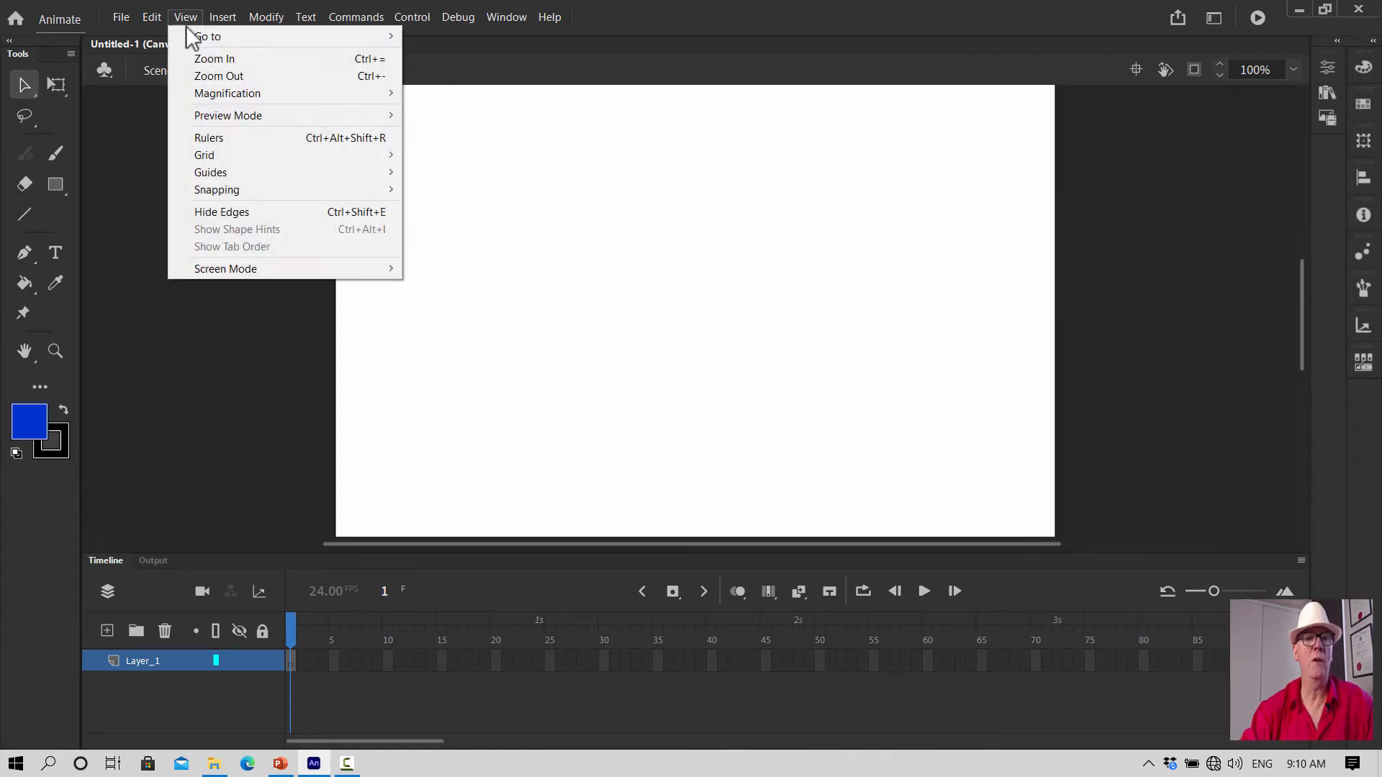
left_click(186, 25)
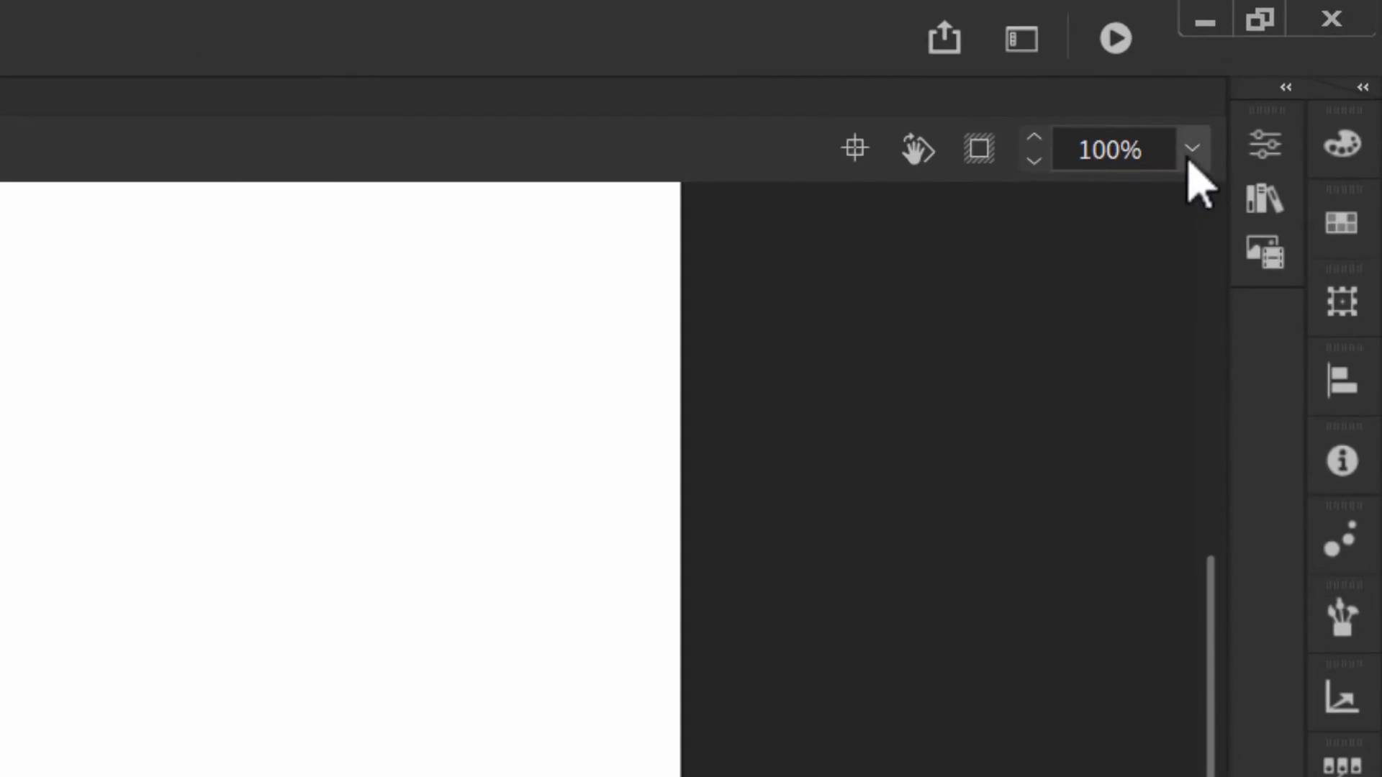
left_click(1189, 163)
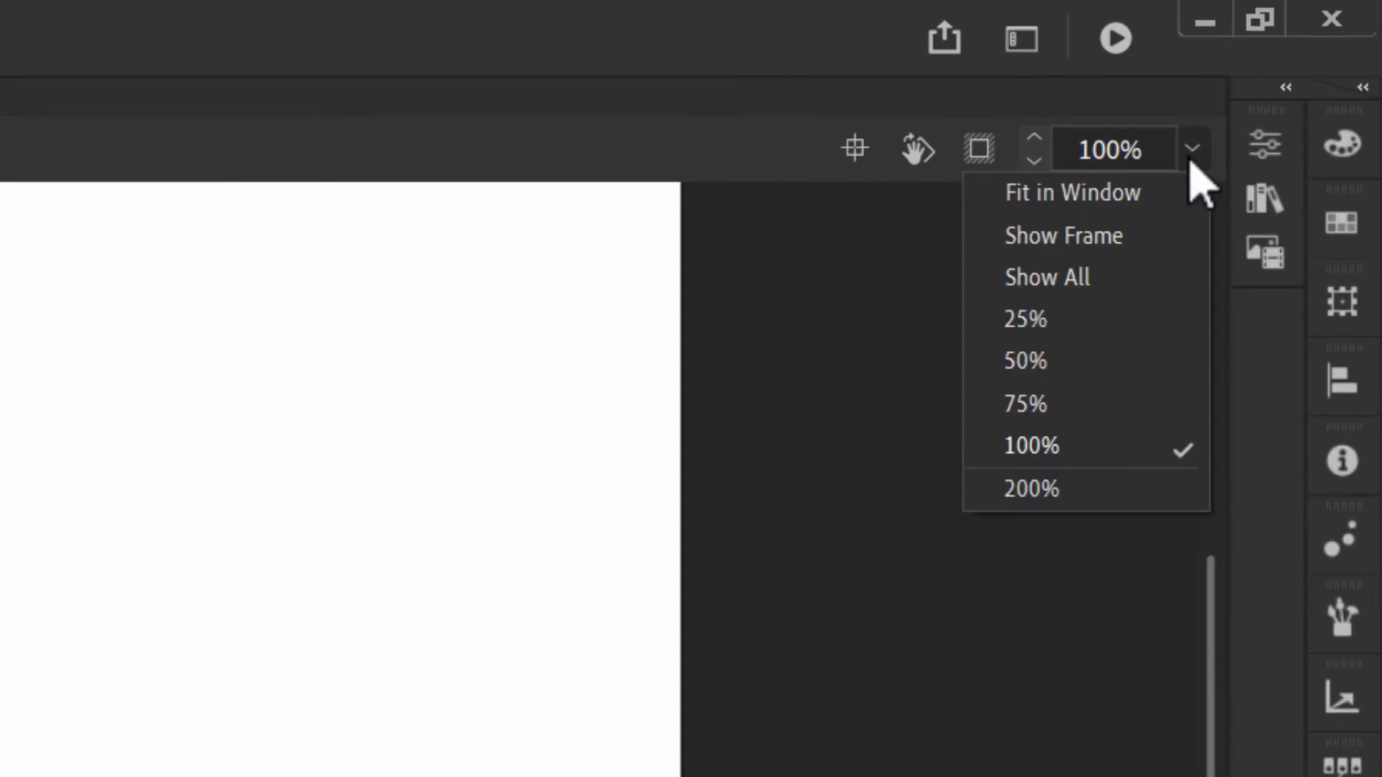
left_click(1088, 195)
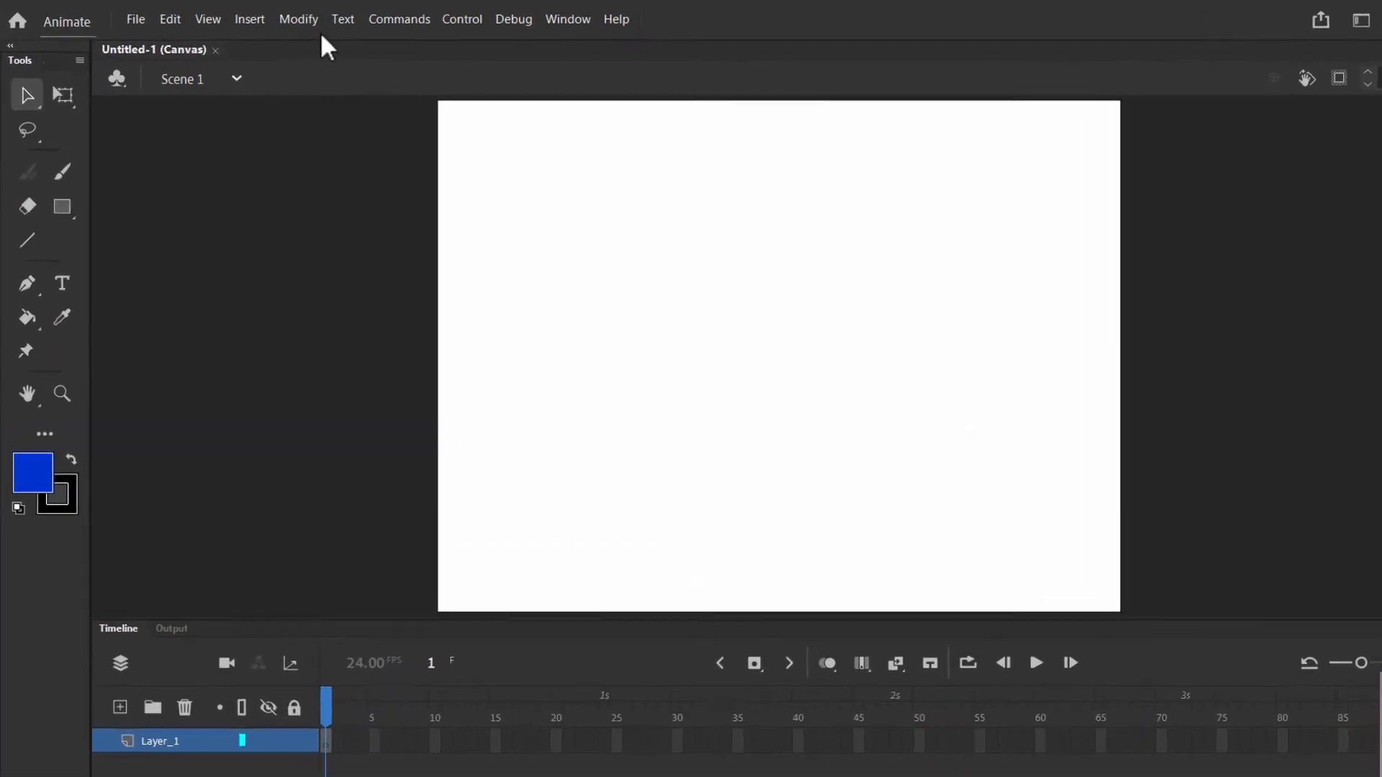
Change the stage color to light grey in the document settings
left_click(300, 20)
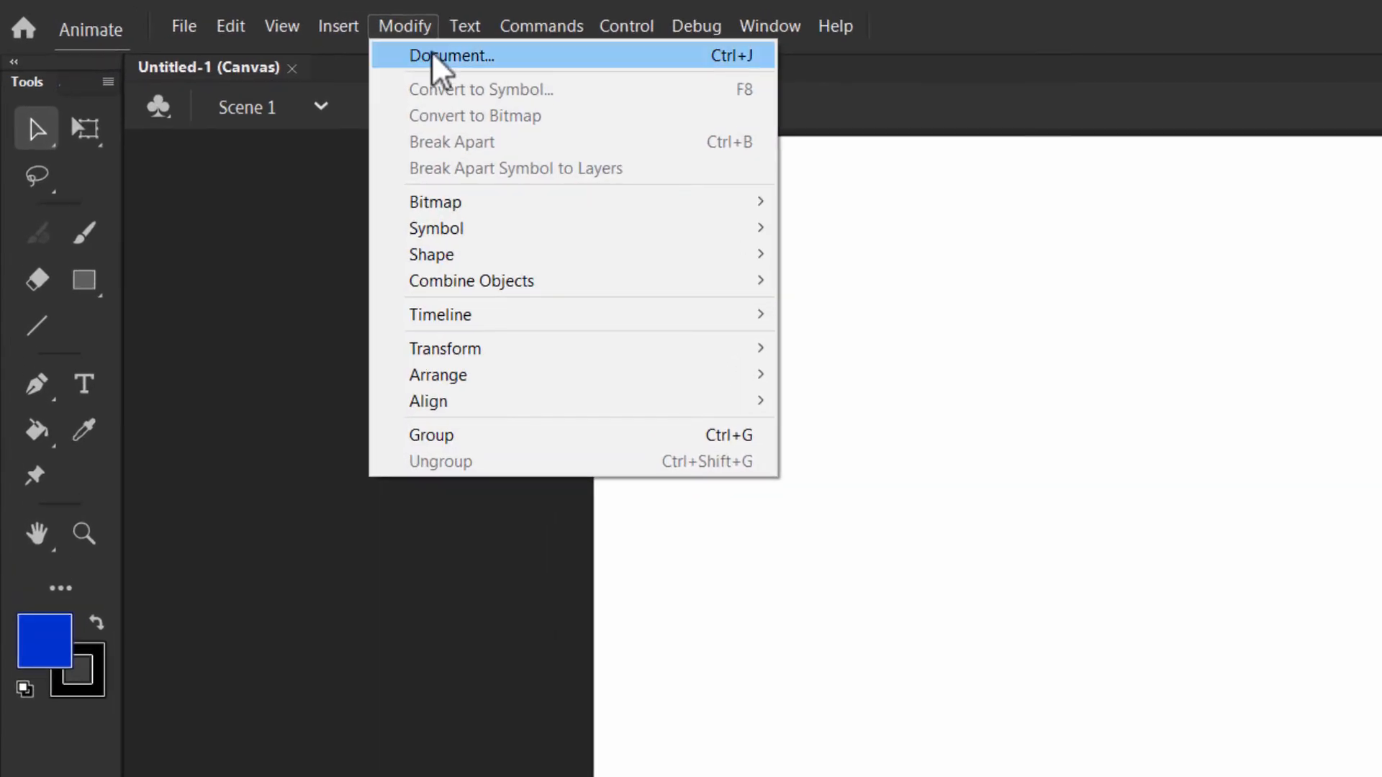
left_click(321, 45)
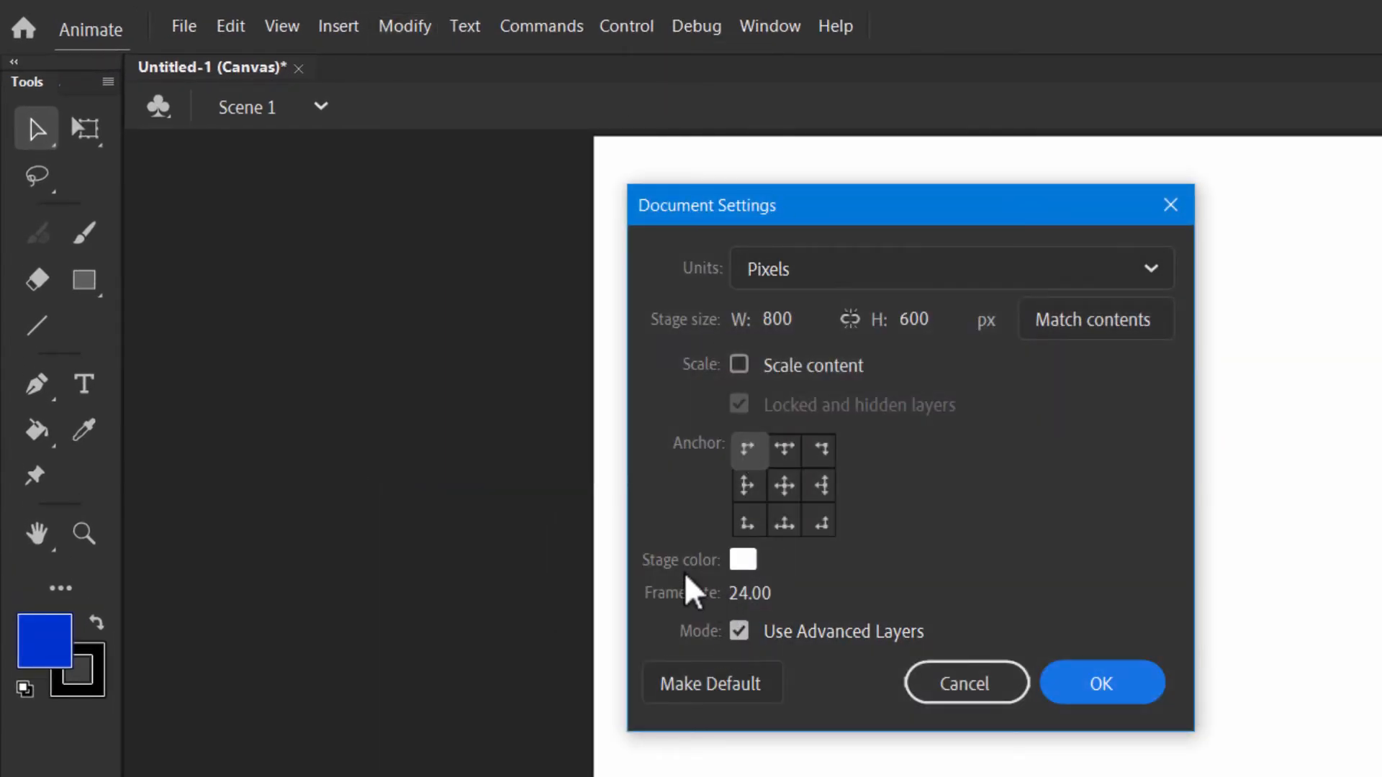
left_click(743, 562)
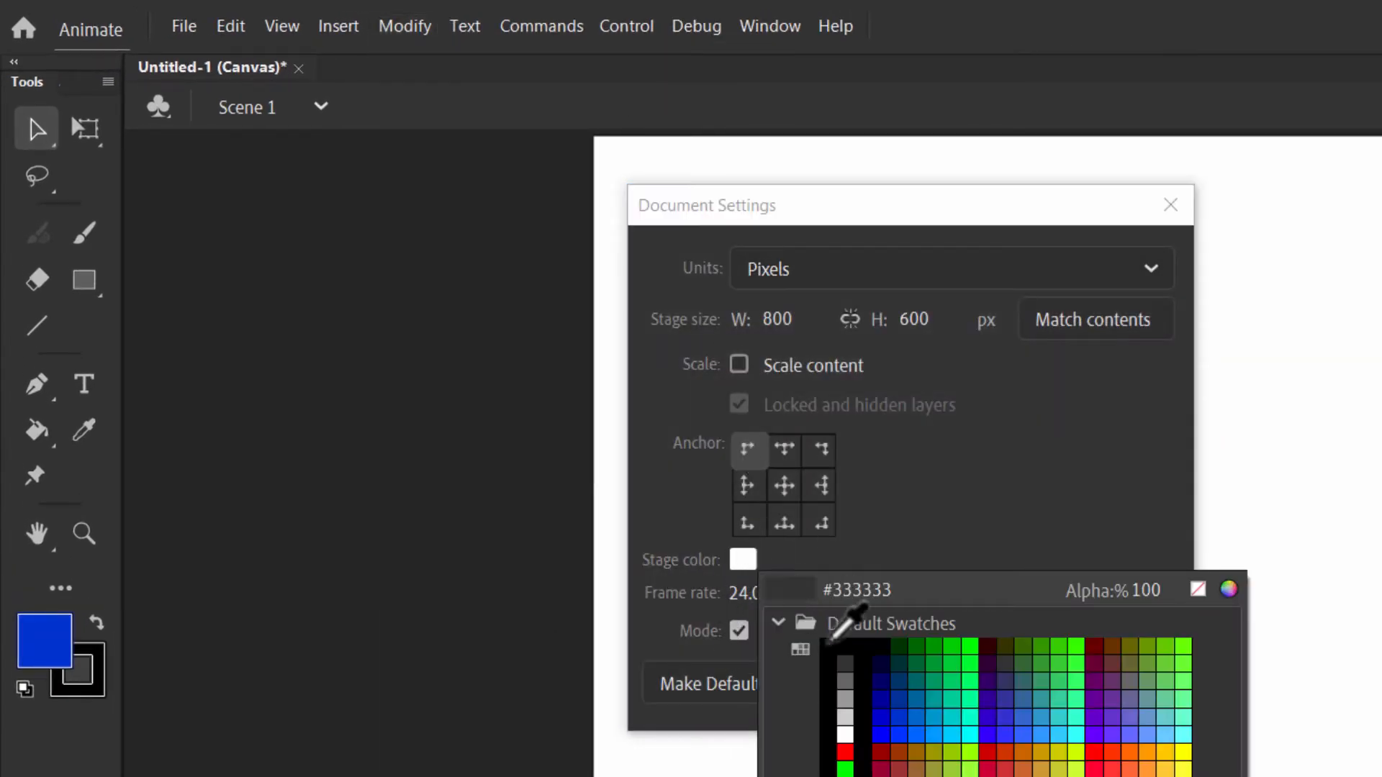
left_click(844, 716)
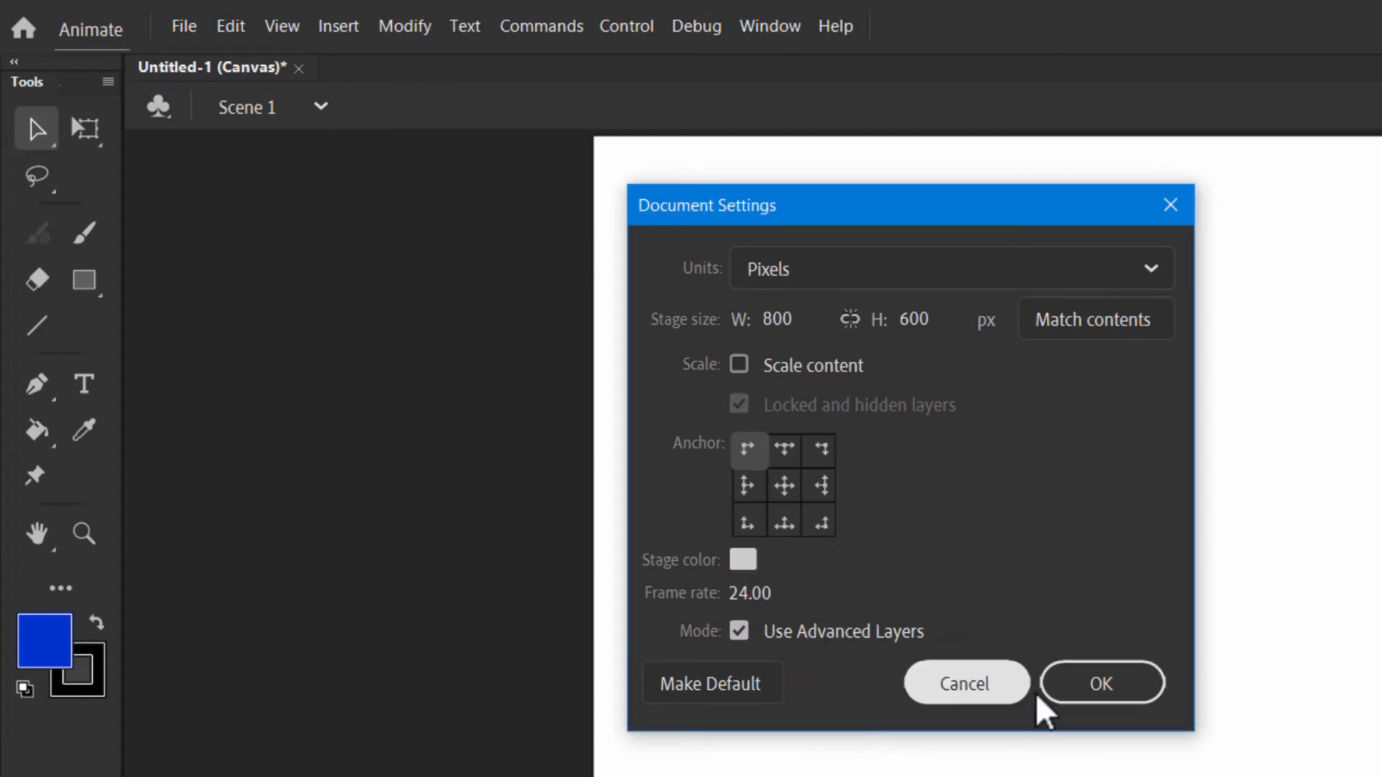
left_click(1086, 682)
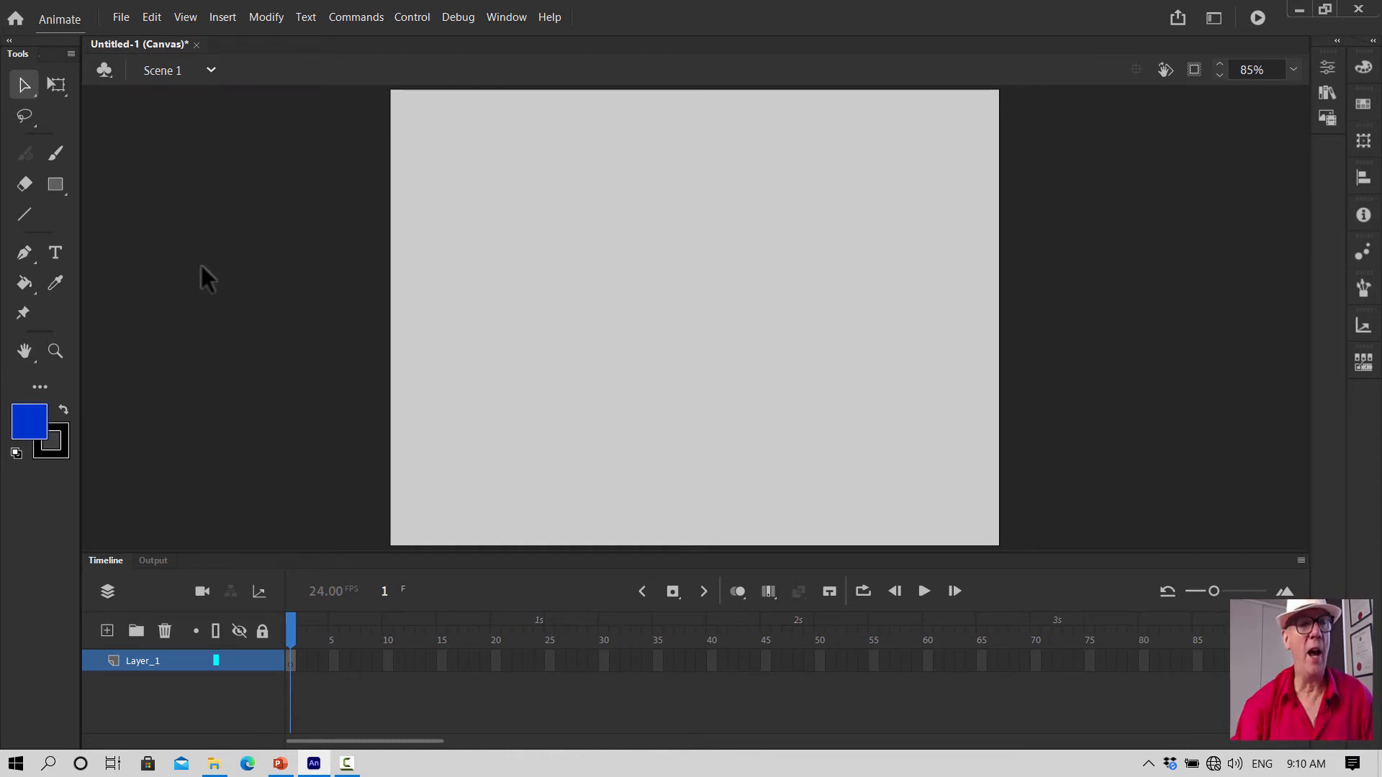
Activate the PolyStar tool and show its properties
left_click(64, 189)
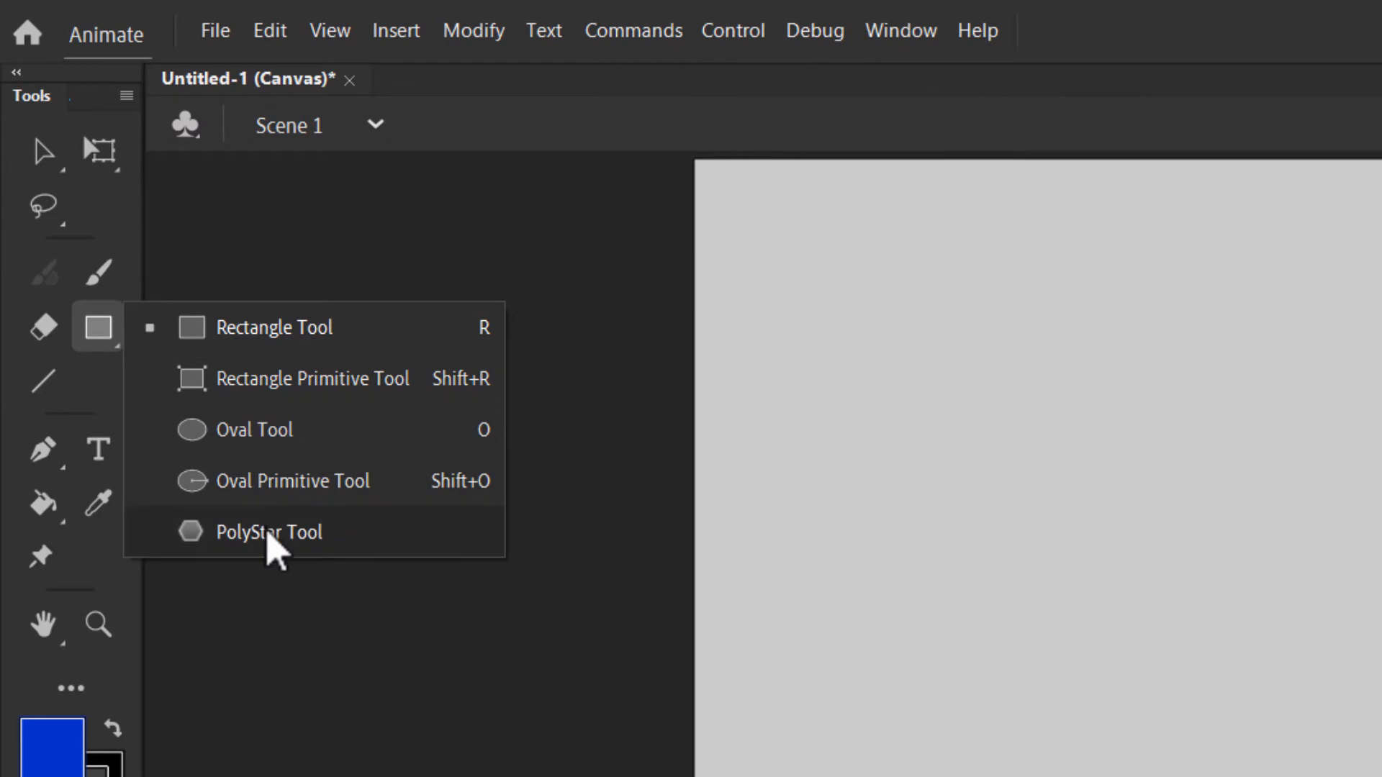
left_click(268, 537)
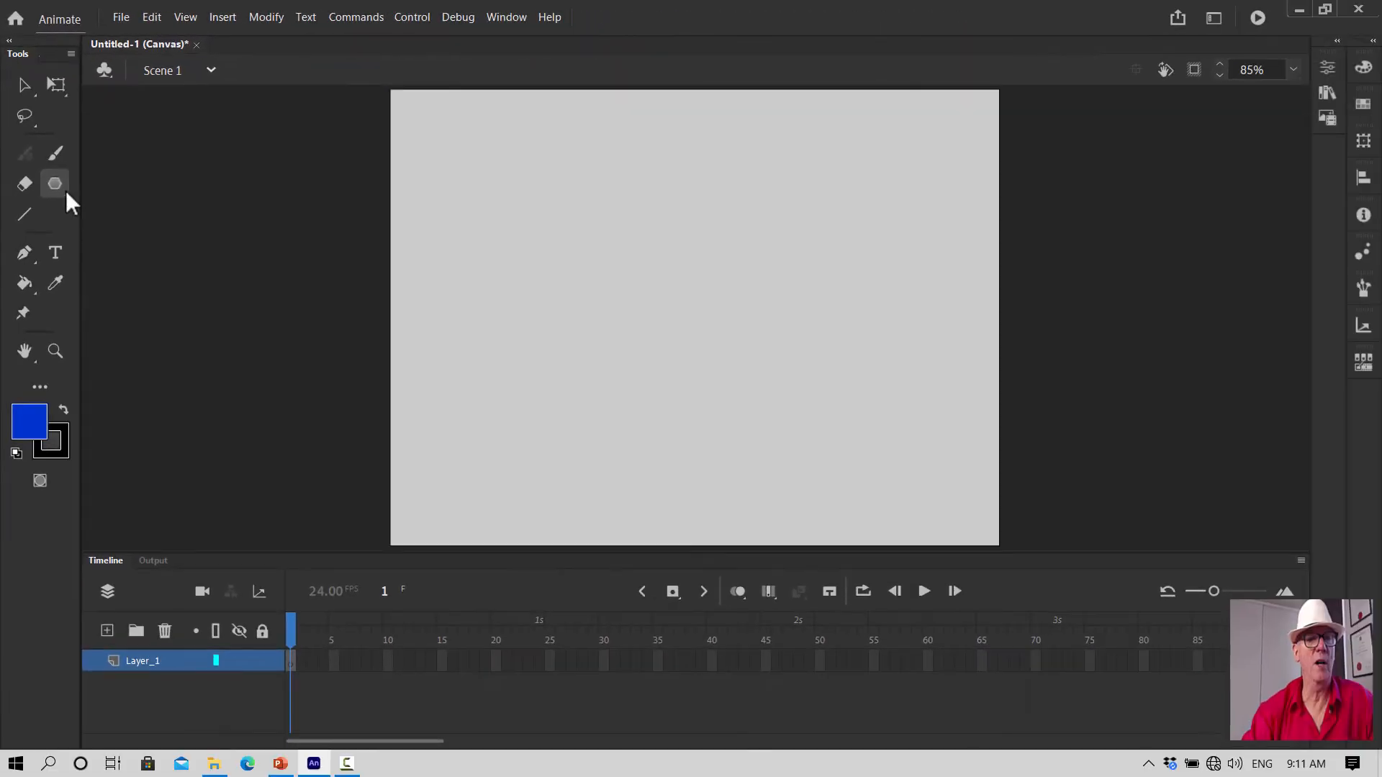
left_click(66, 190)
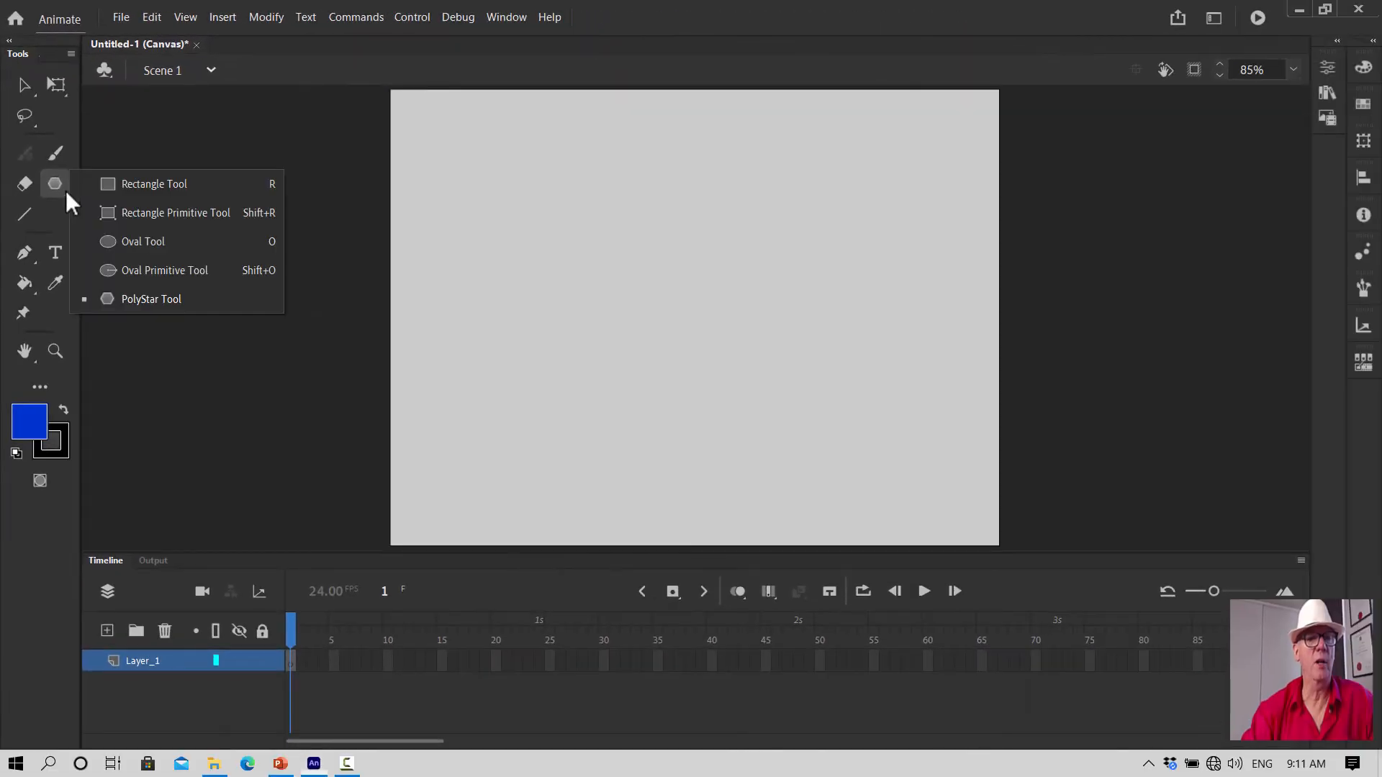
left_click(150, 301)
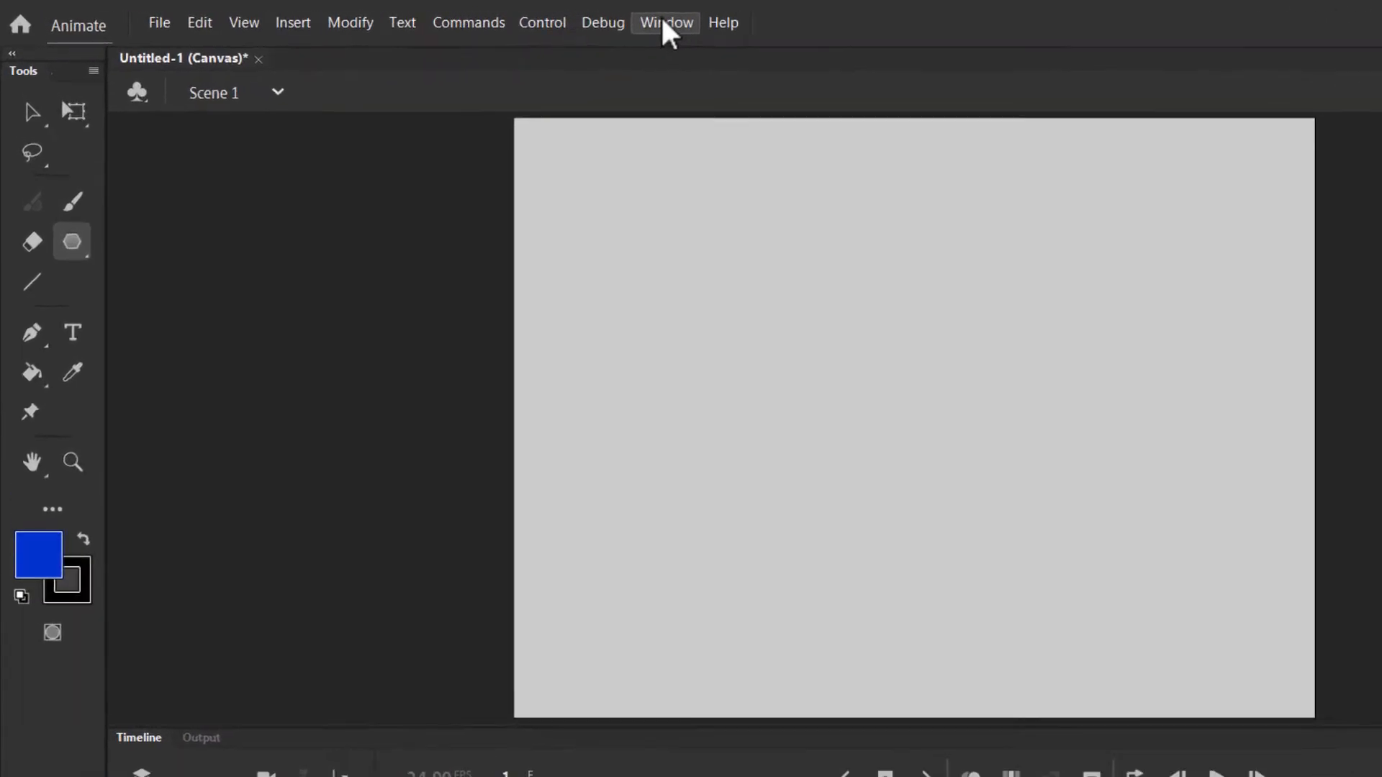
left_click(665, 23)
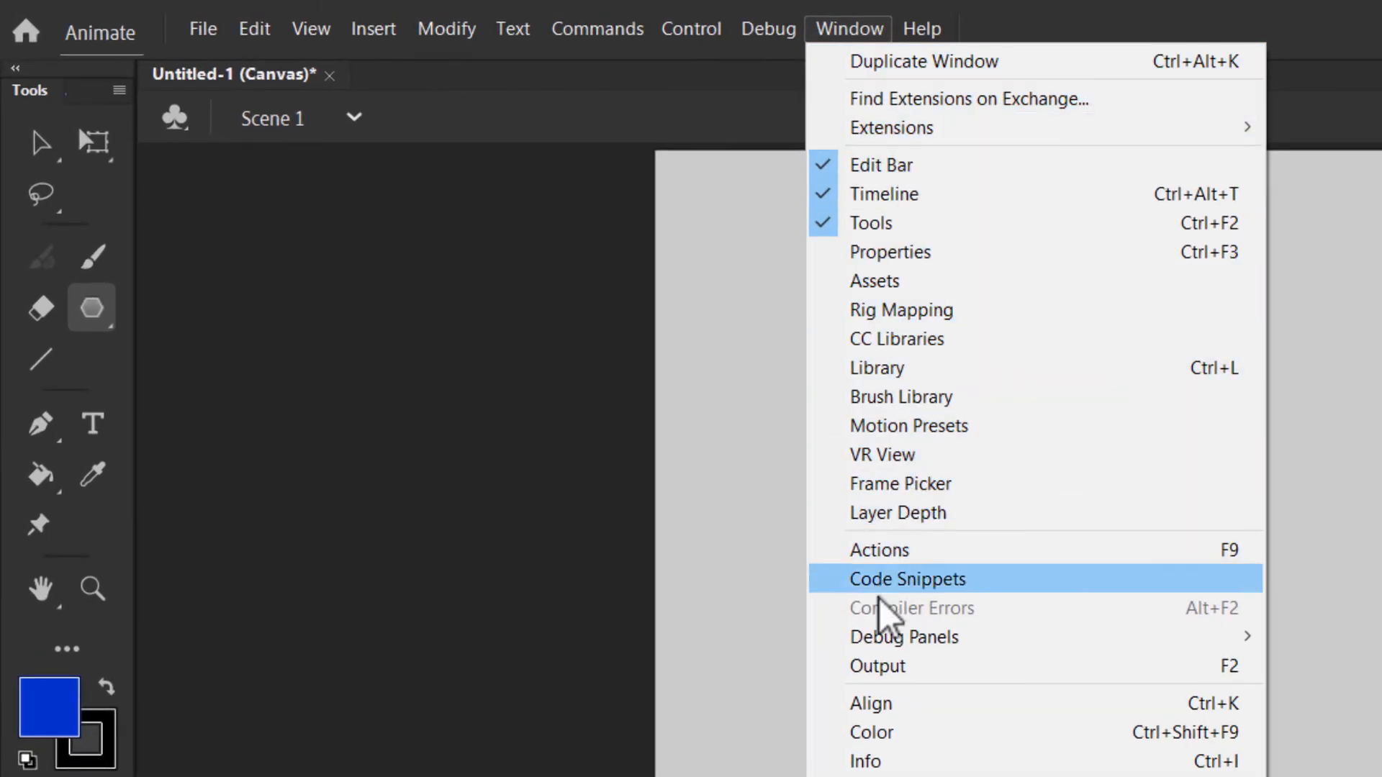
left_click(910, 254)
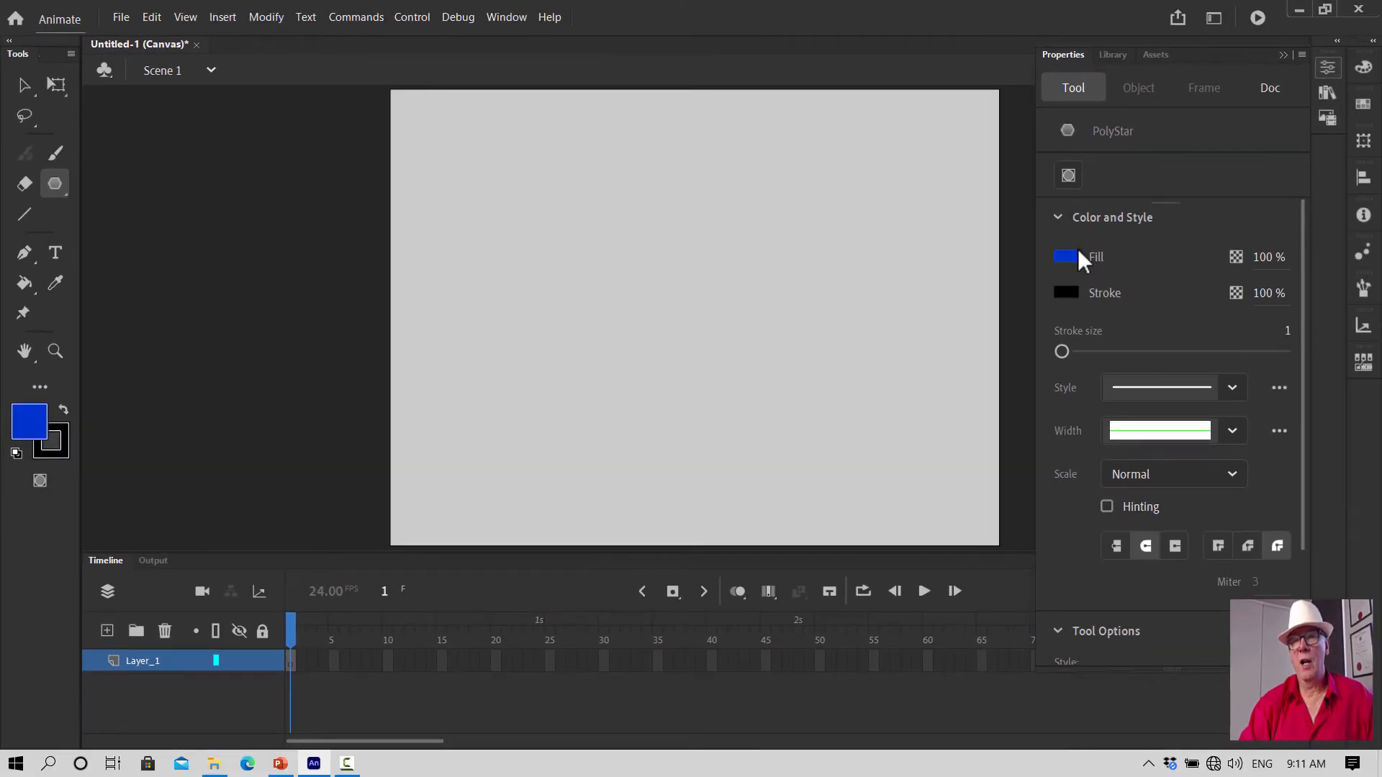
Give the PolyStar tool a blue #0033CC fill and a black #000000 stroke with a stroke size of 5
left_click(1066, 257)
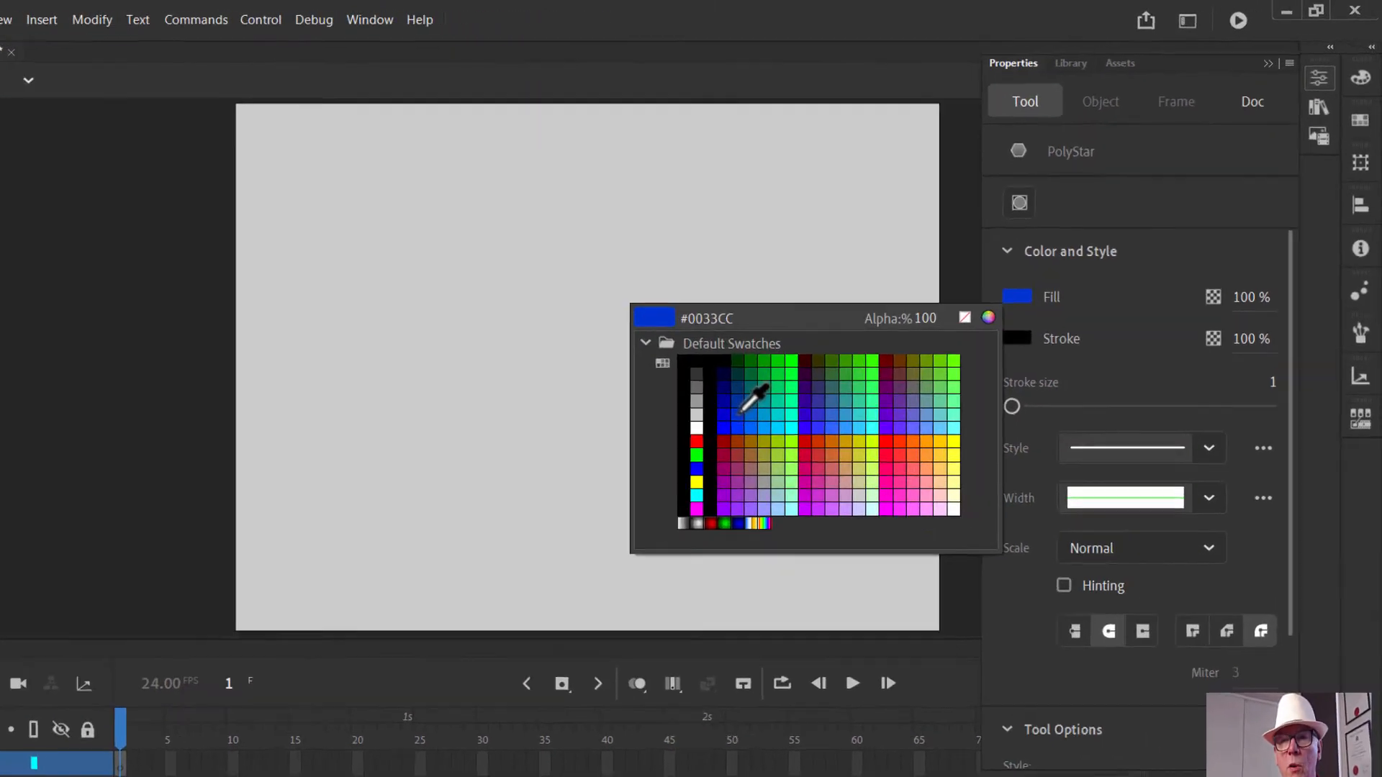
left_click(835, 351)
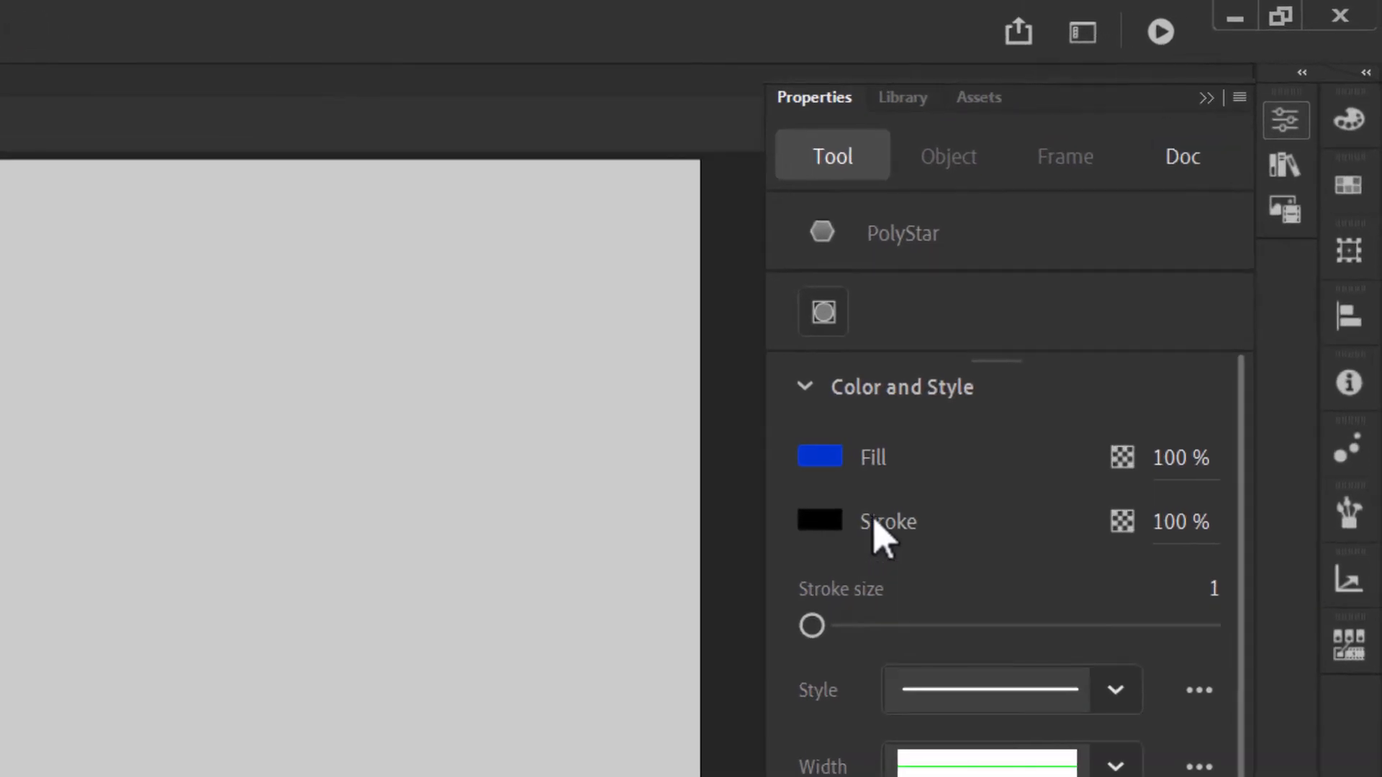
left_click(820, 521)
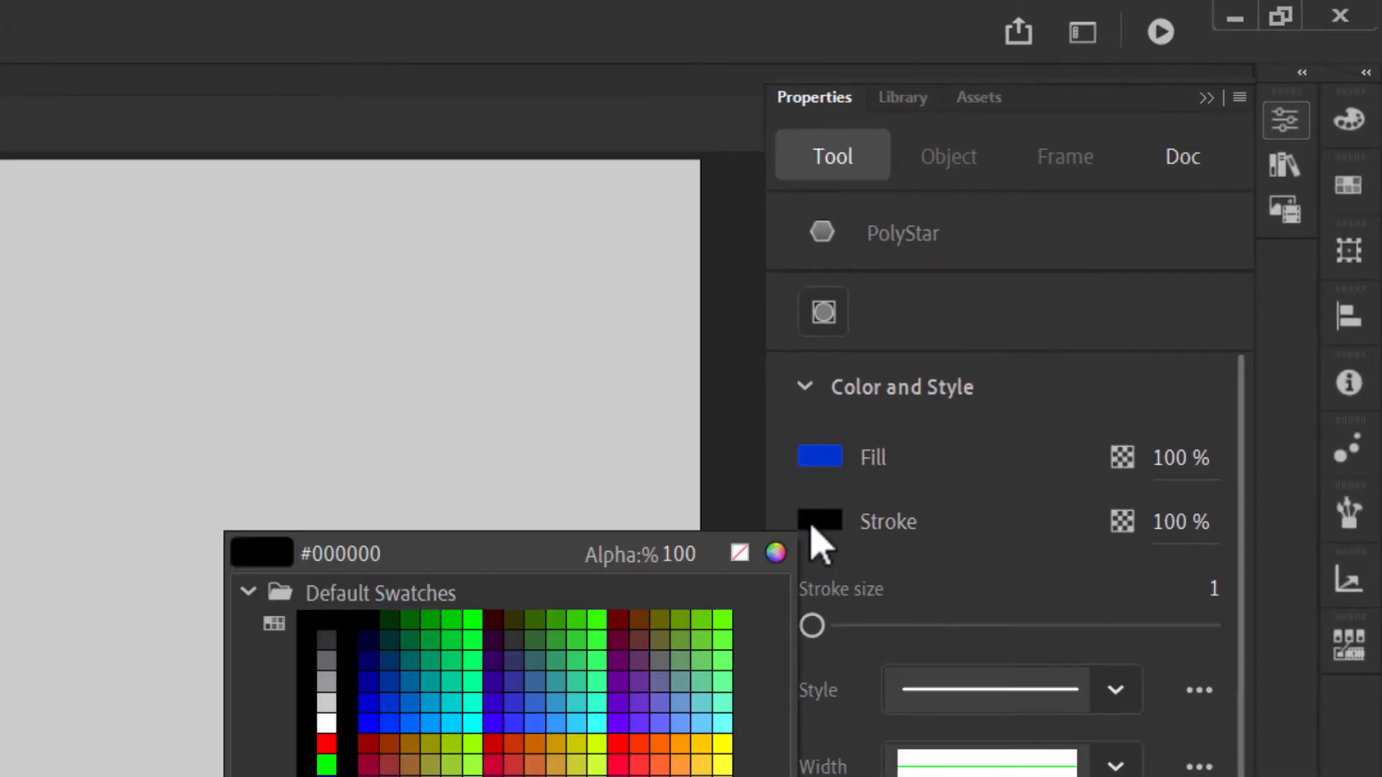
left_click(326, 619)
left_click(1214, 589)
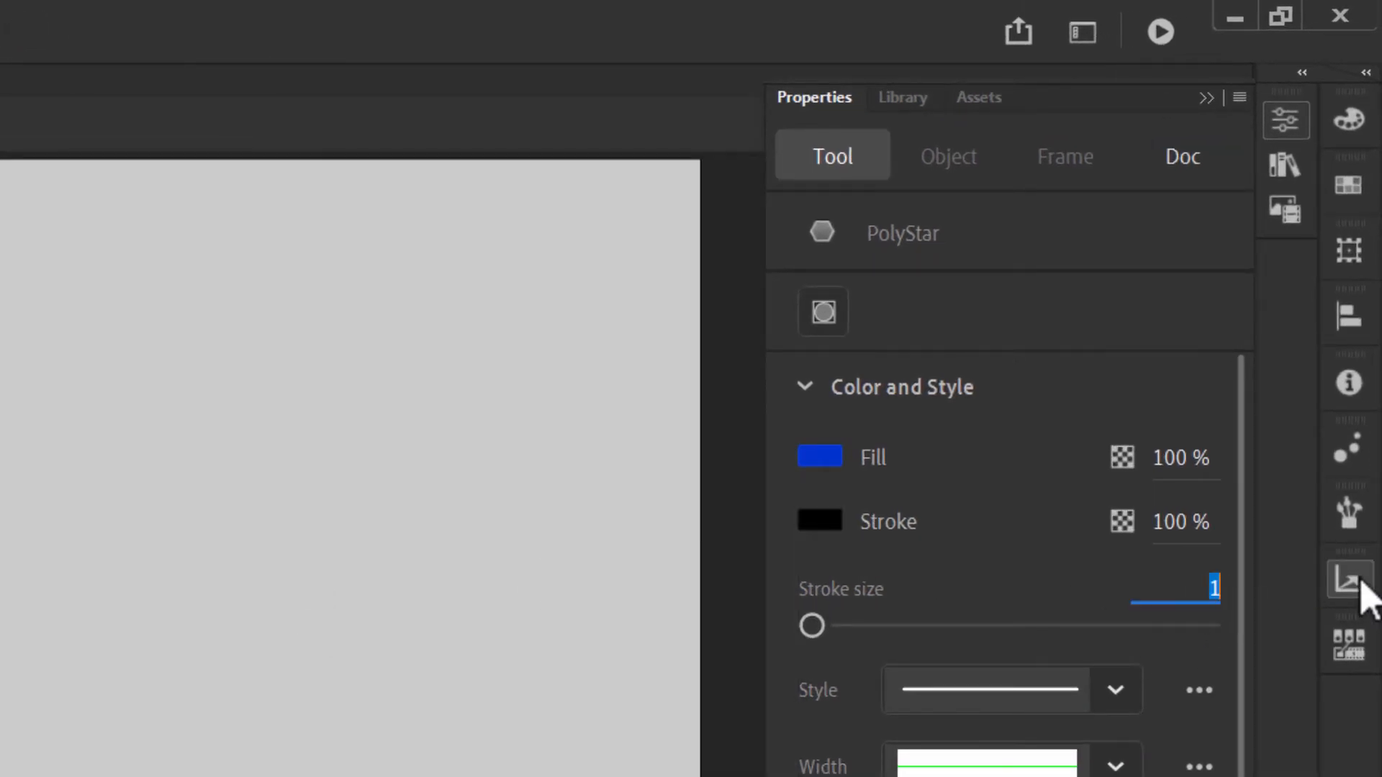
key("BackSpace")
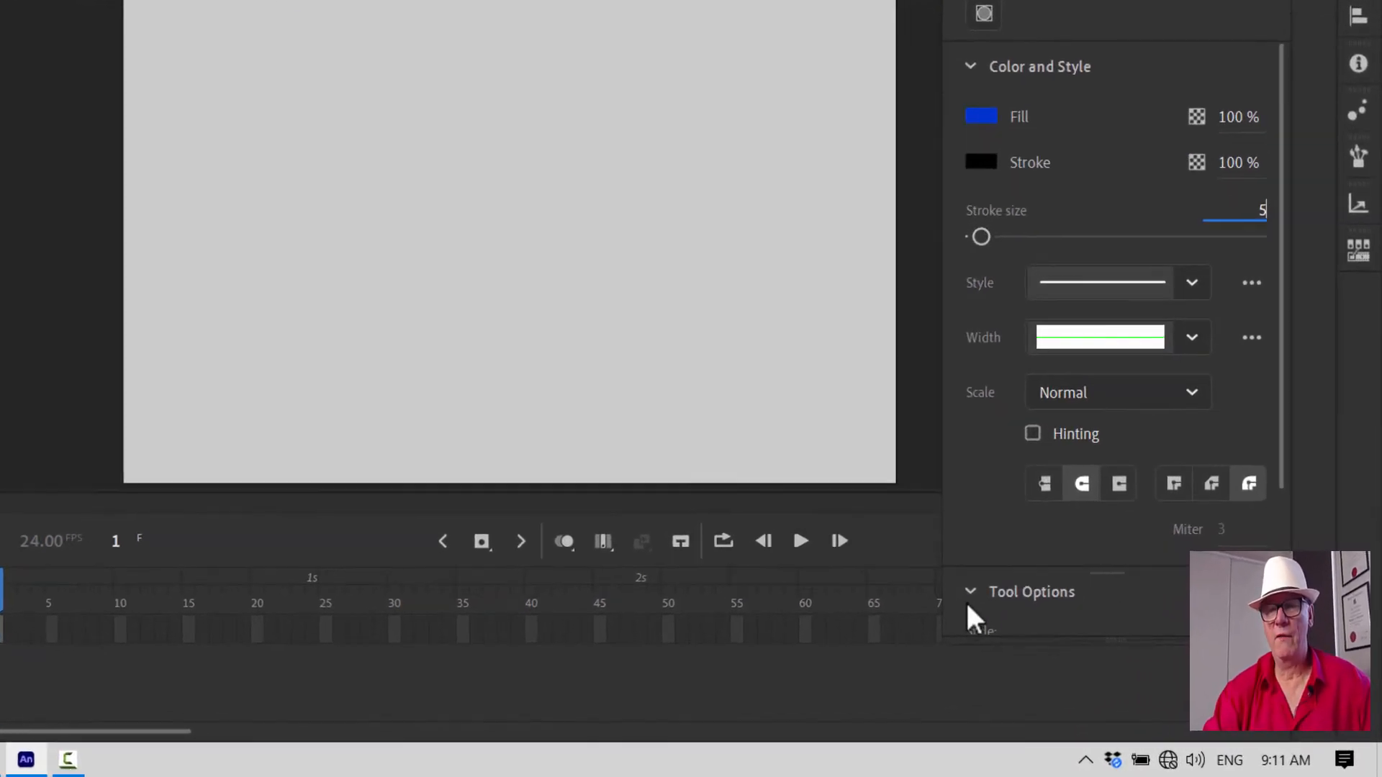
Check the PolyStar tool options, draw a trial five-sided polygon on the stage, and undo it
left_click(972, 594)
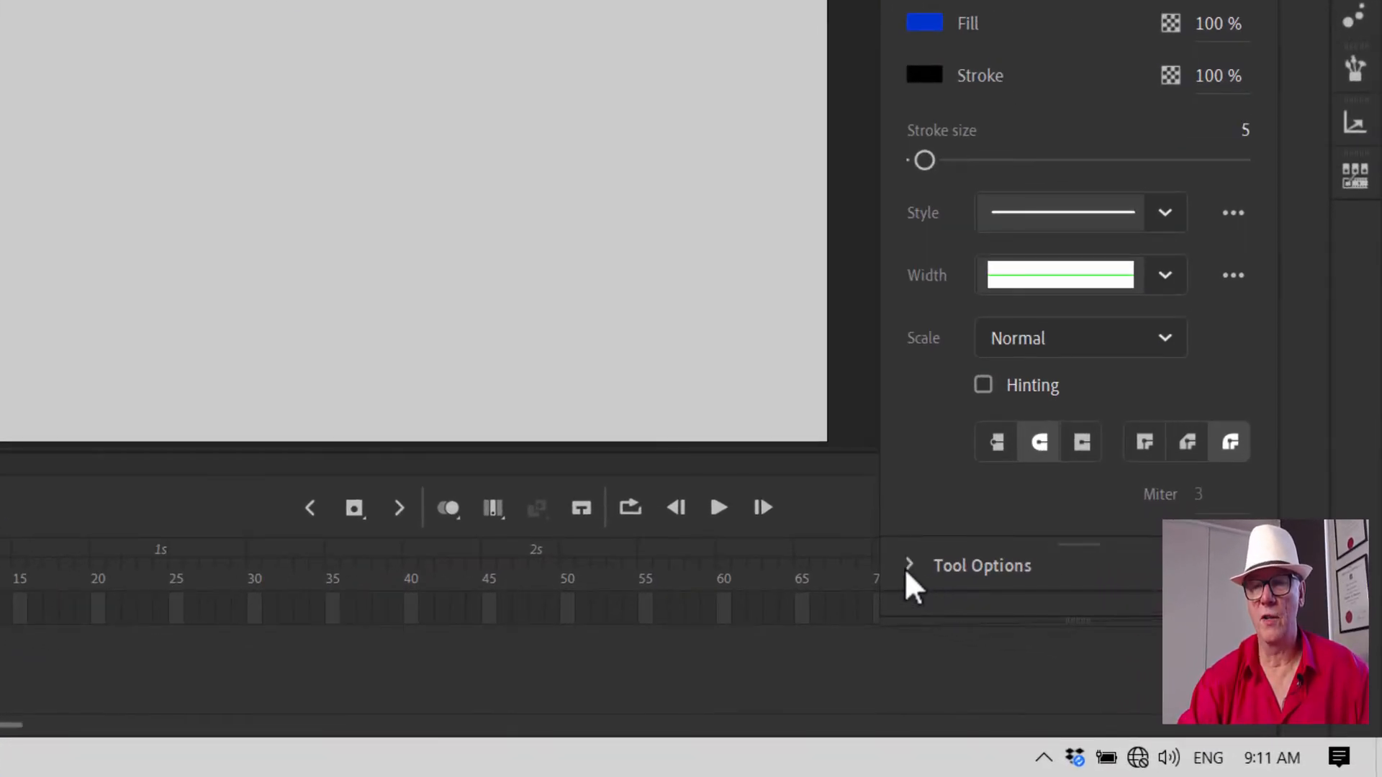
left_click(908, 562)
scroll(1154, 421, "down", 3)
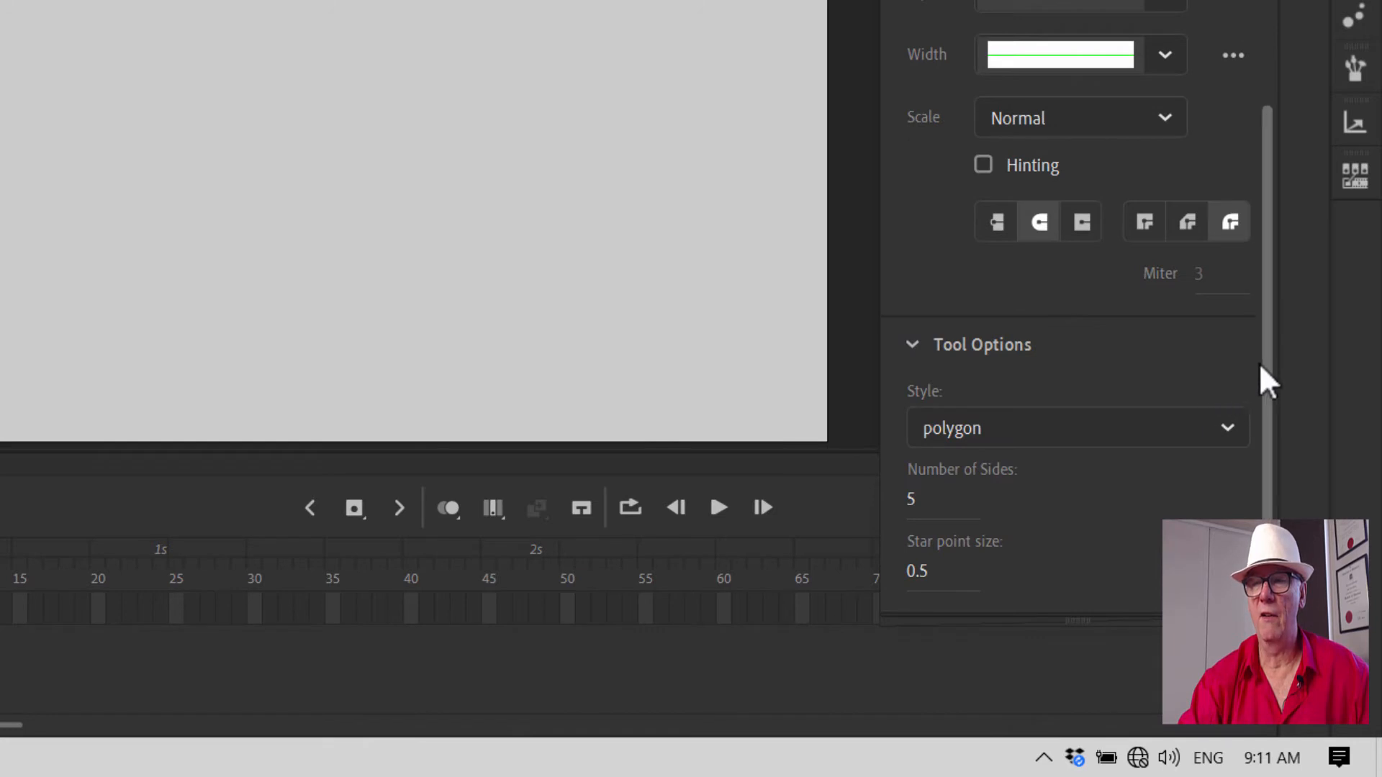
left_click_drag(1264, 346, 1281, 433)
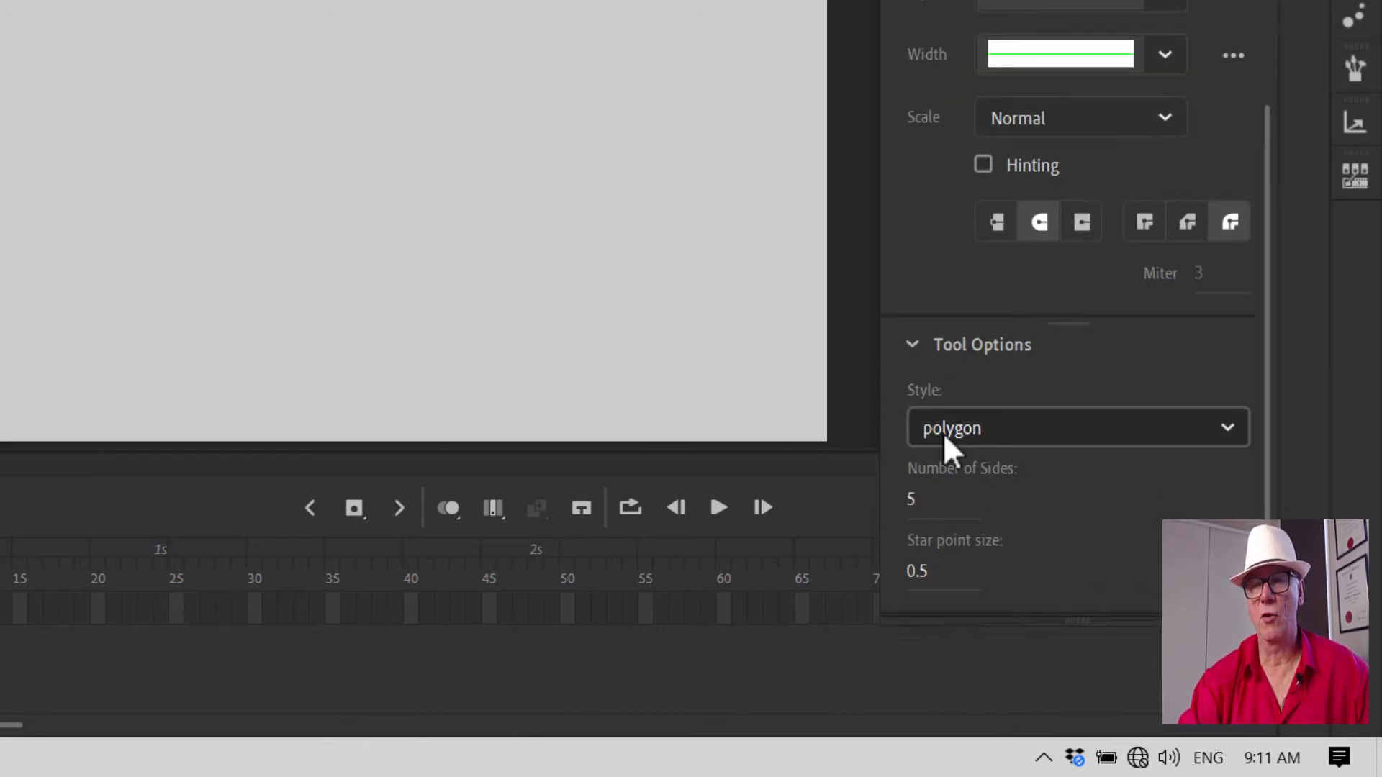
left_click_drag(395, 63, 536, 208)
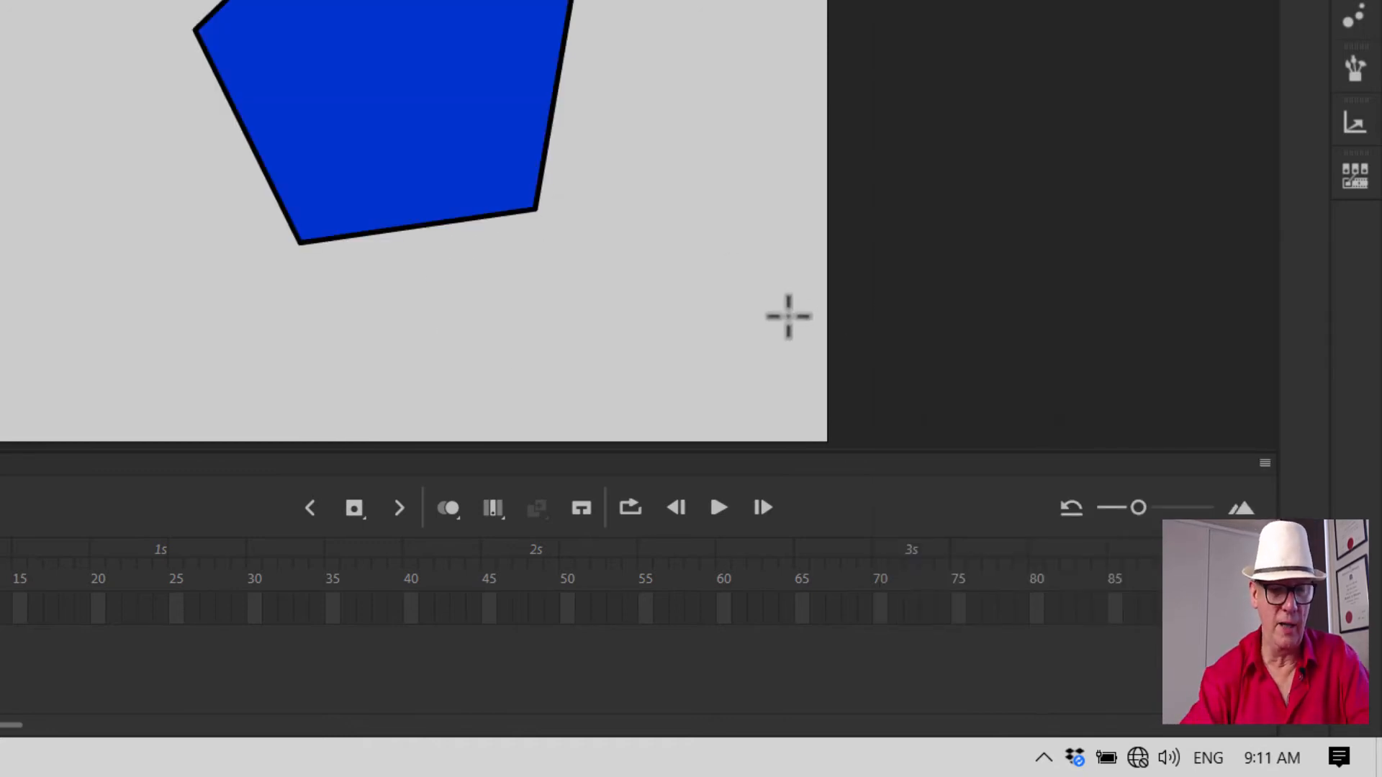
key("ctrl+z")
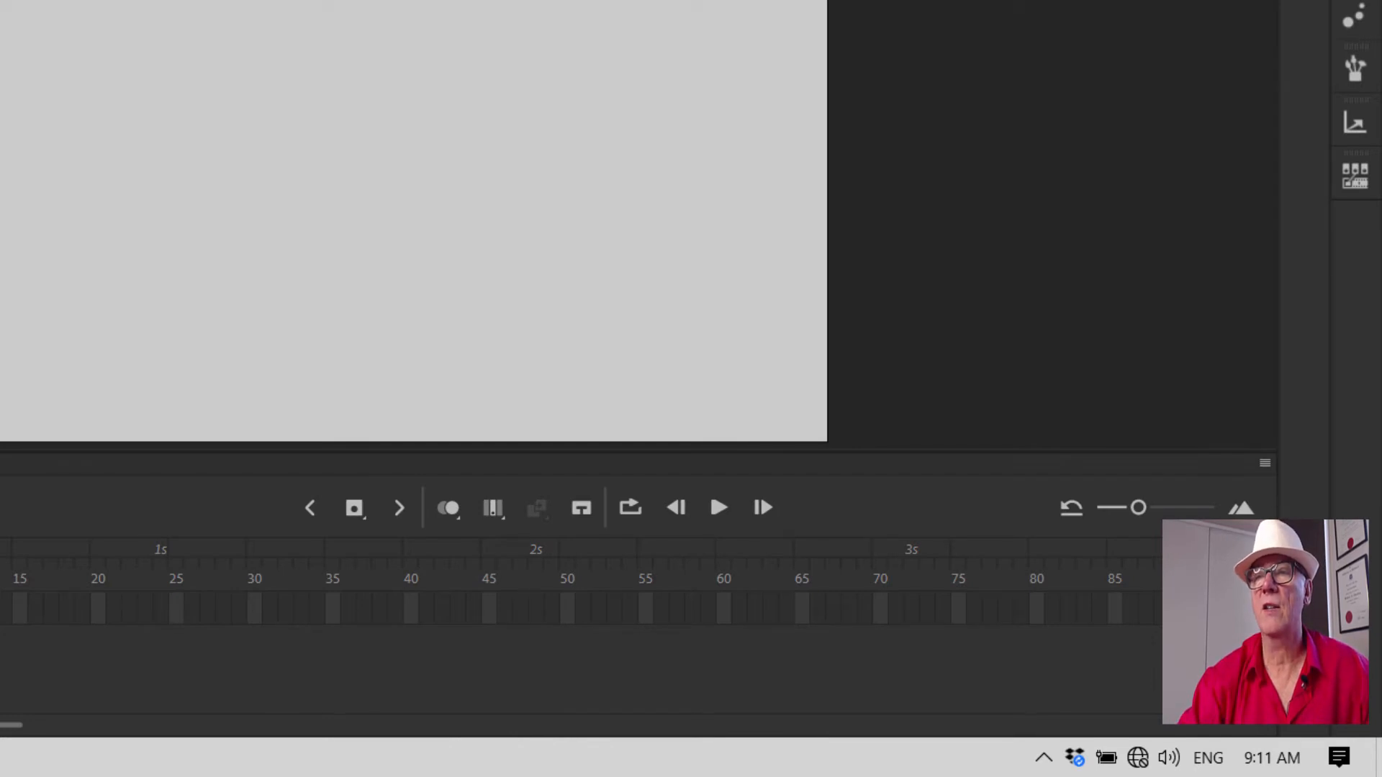
Set the PolyStar style to star with 20 sides in the tool options
left_click(1355, 2)
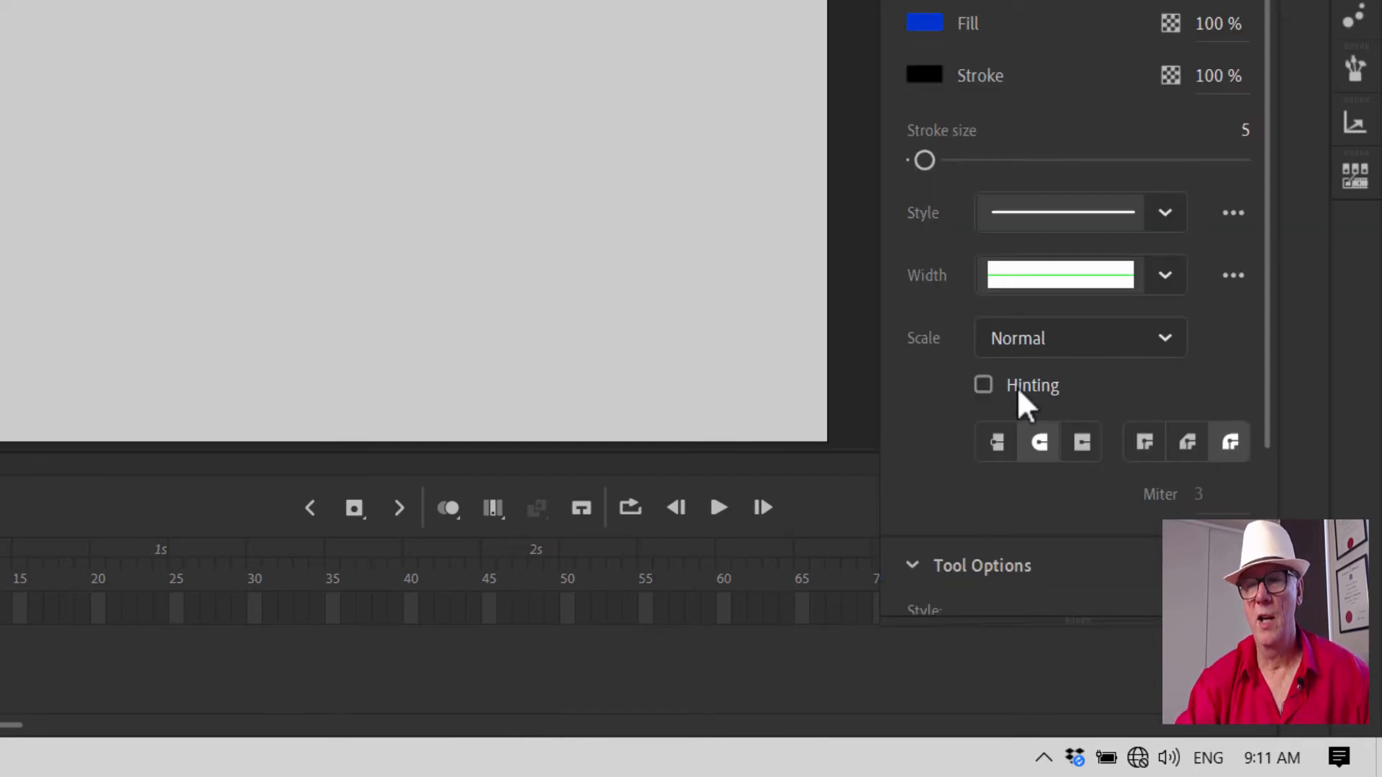
left_click(922, 565)
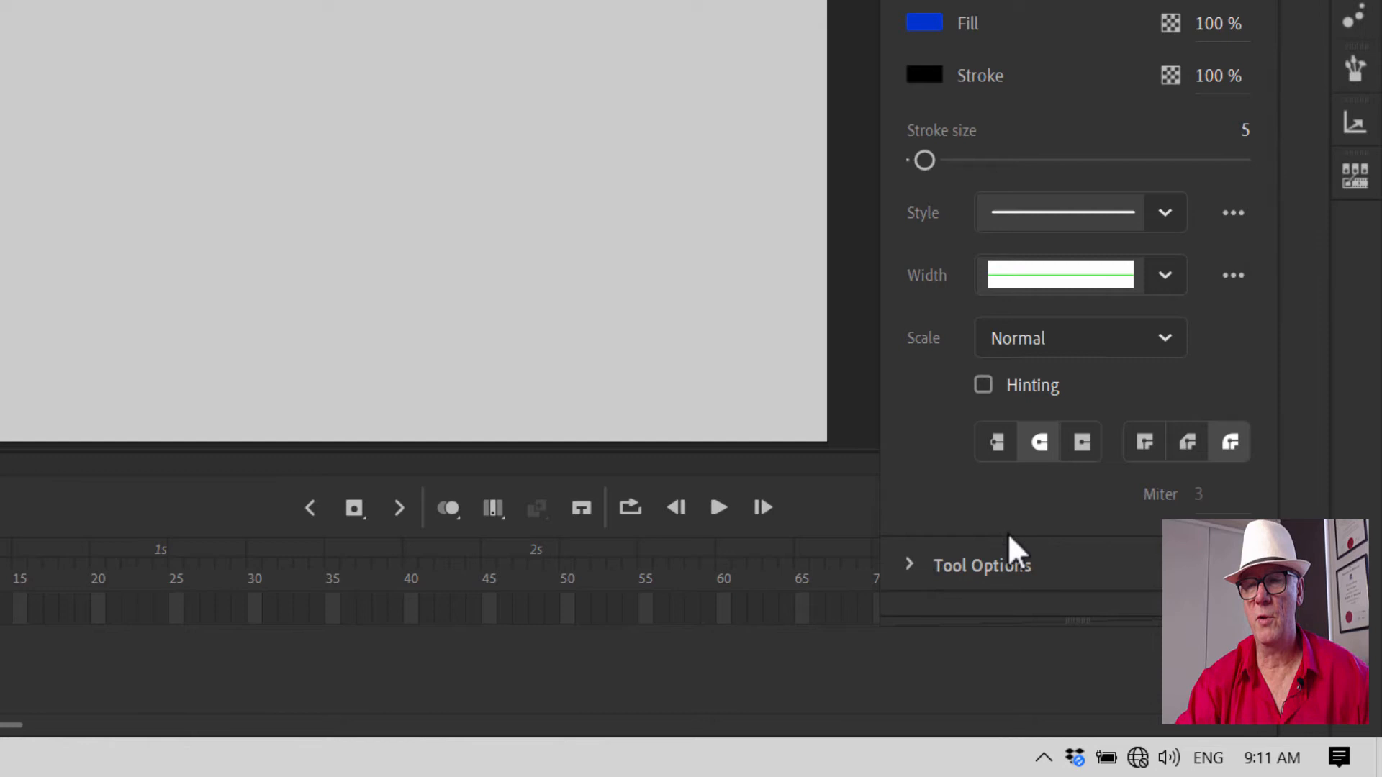
left_click(908, 566)
left_click(1232, 425)
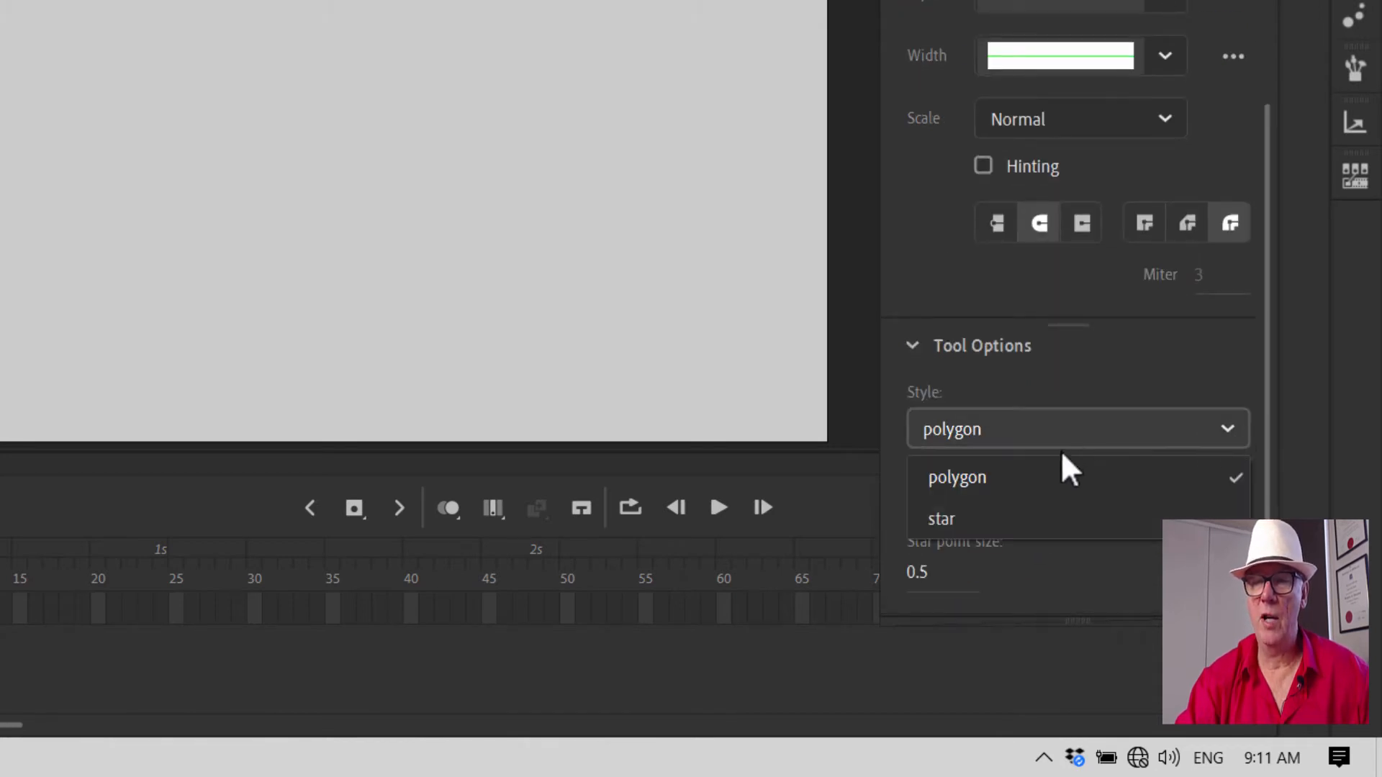
left_click(988, 516)
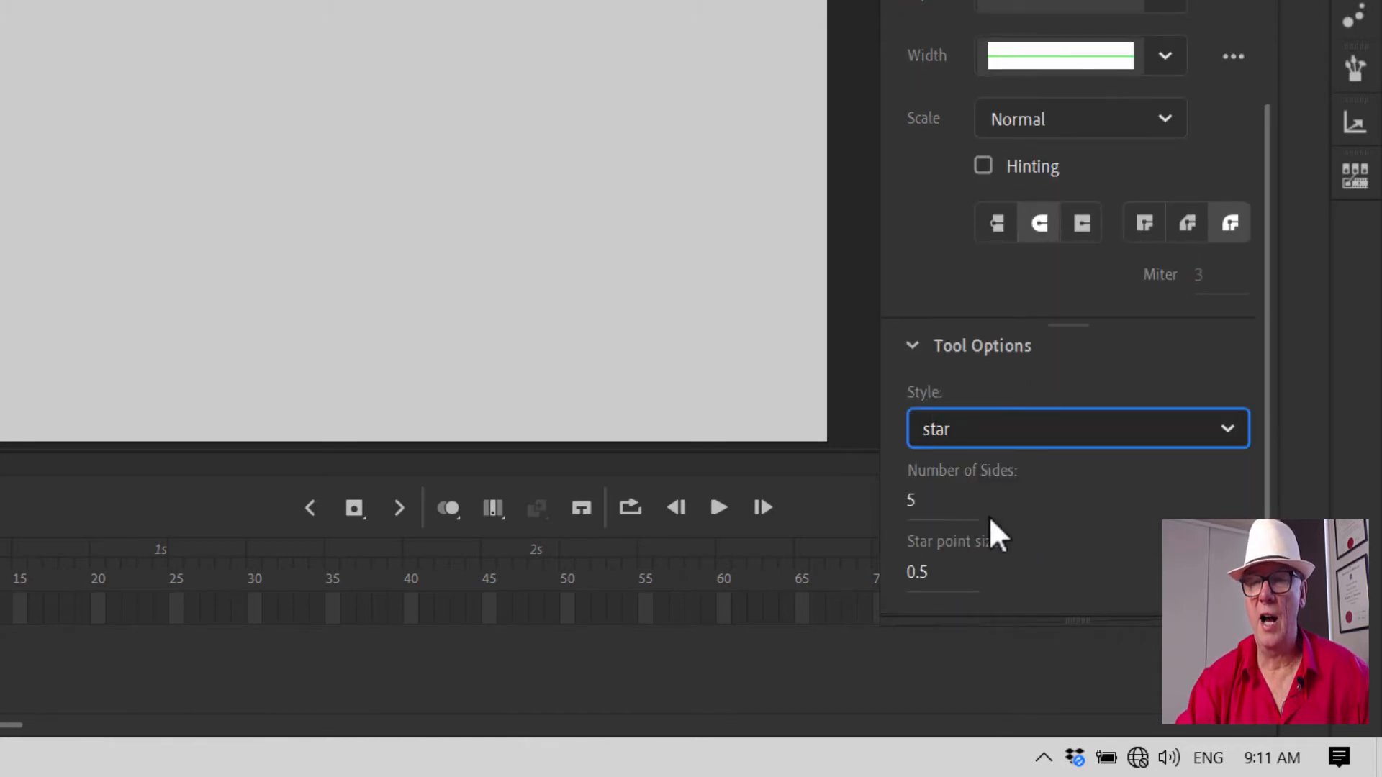
left_click(914, 500)
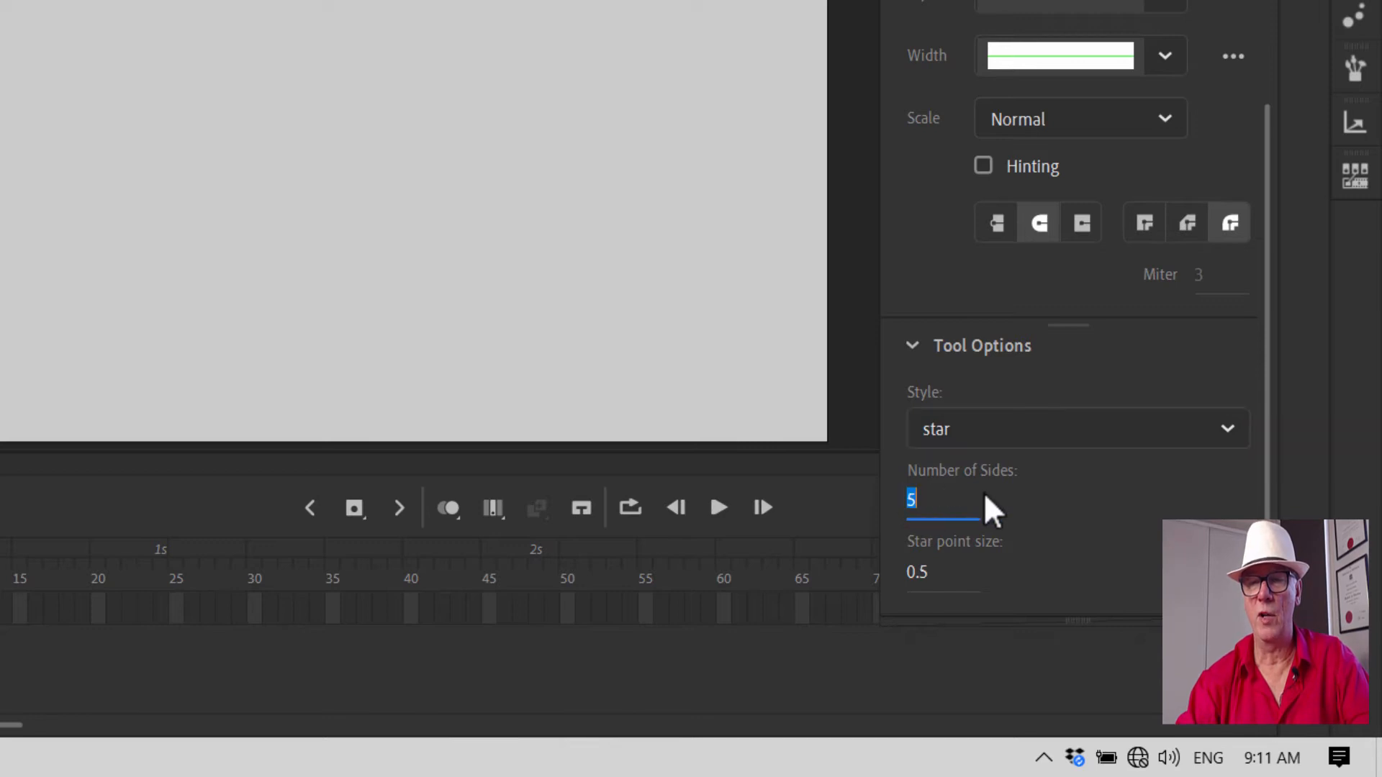
type("20")
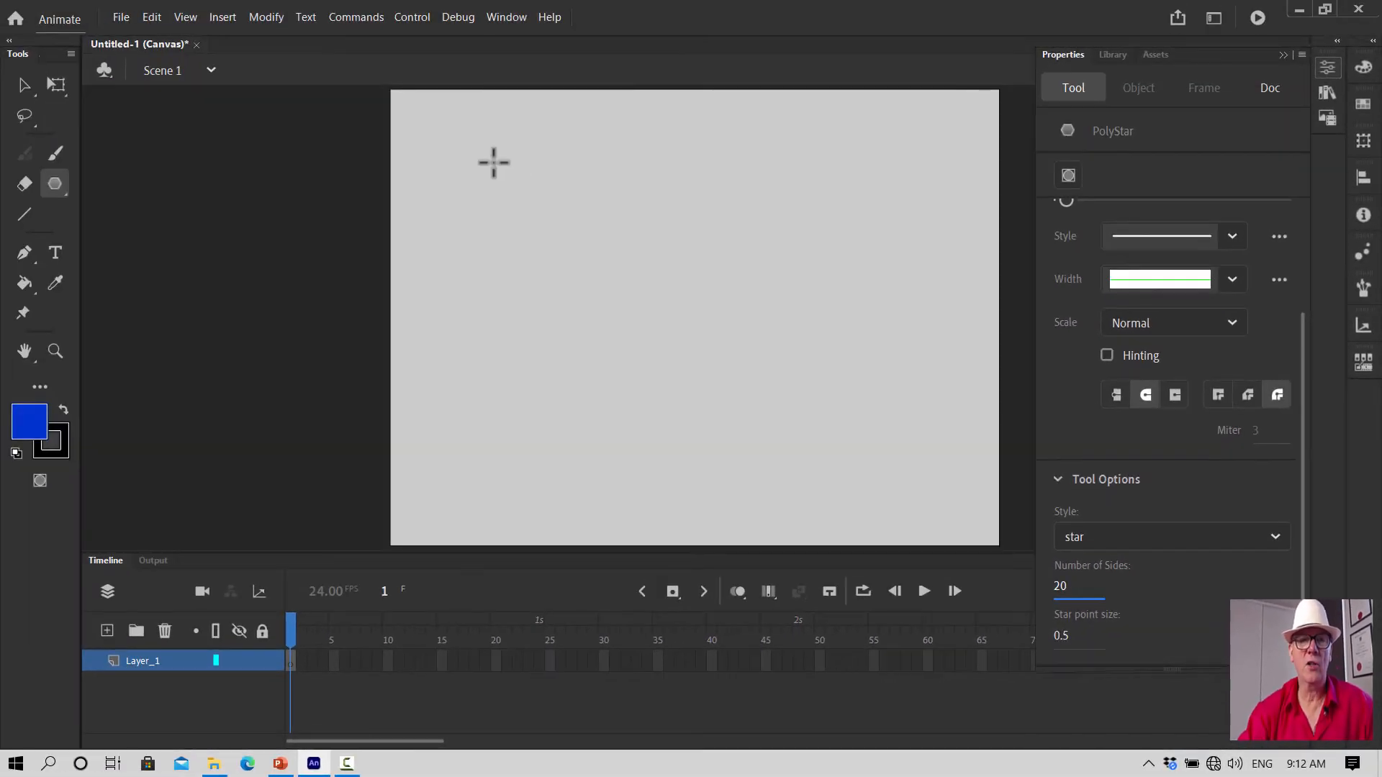
Try drawing the 20-point star near the stage's upper-left corner at two sizes, undoing each attempt
left_click_drag(481, 172, 555, 216)
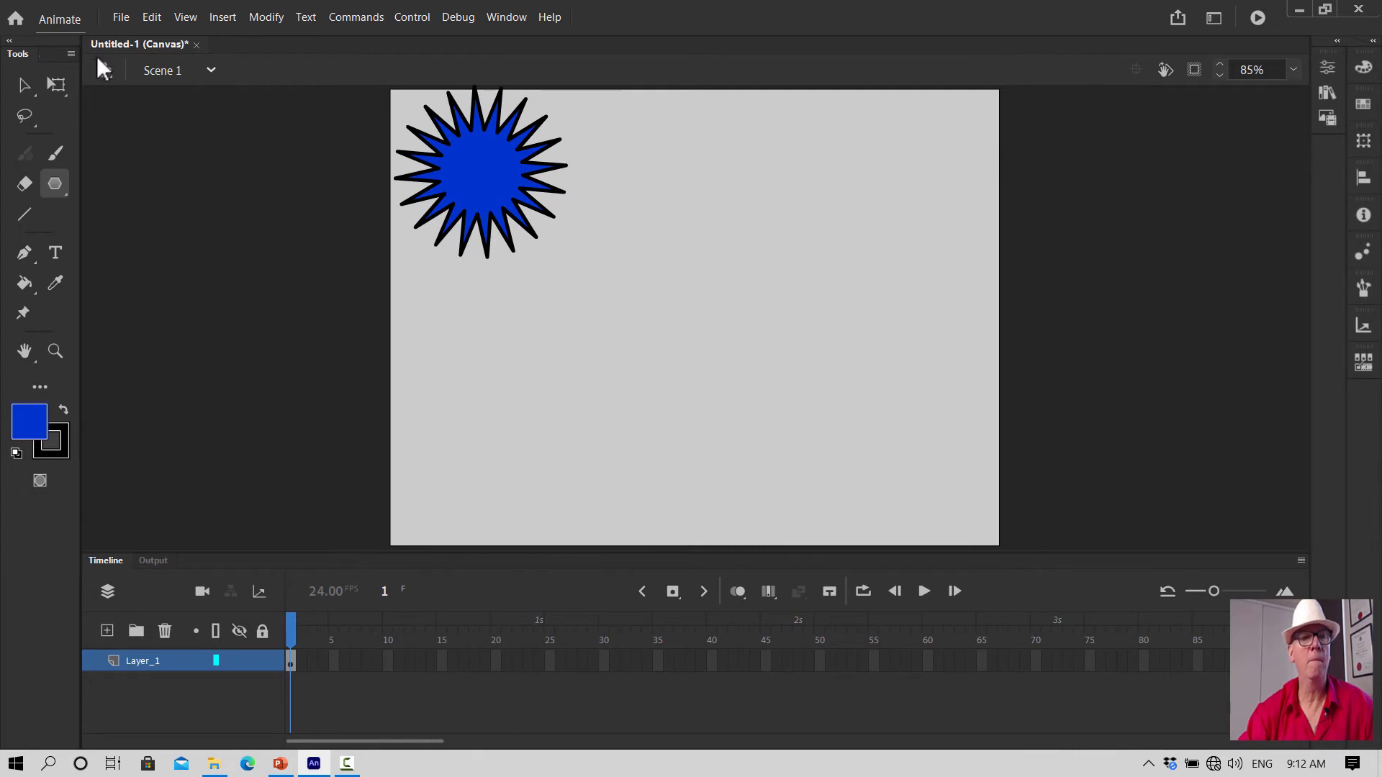
key("ctrl+z")
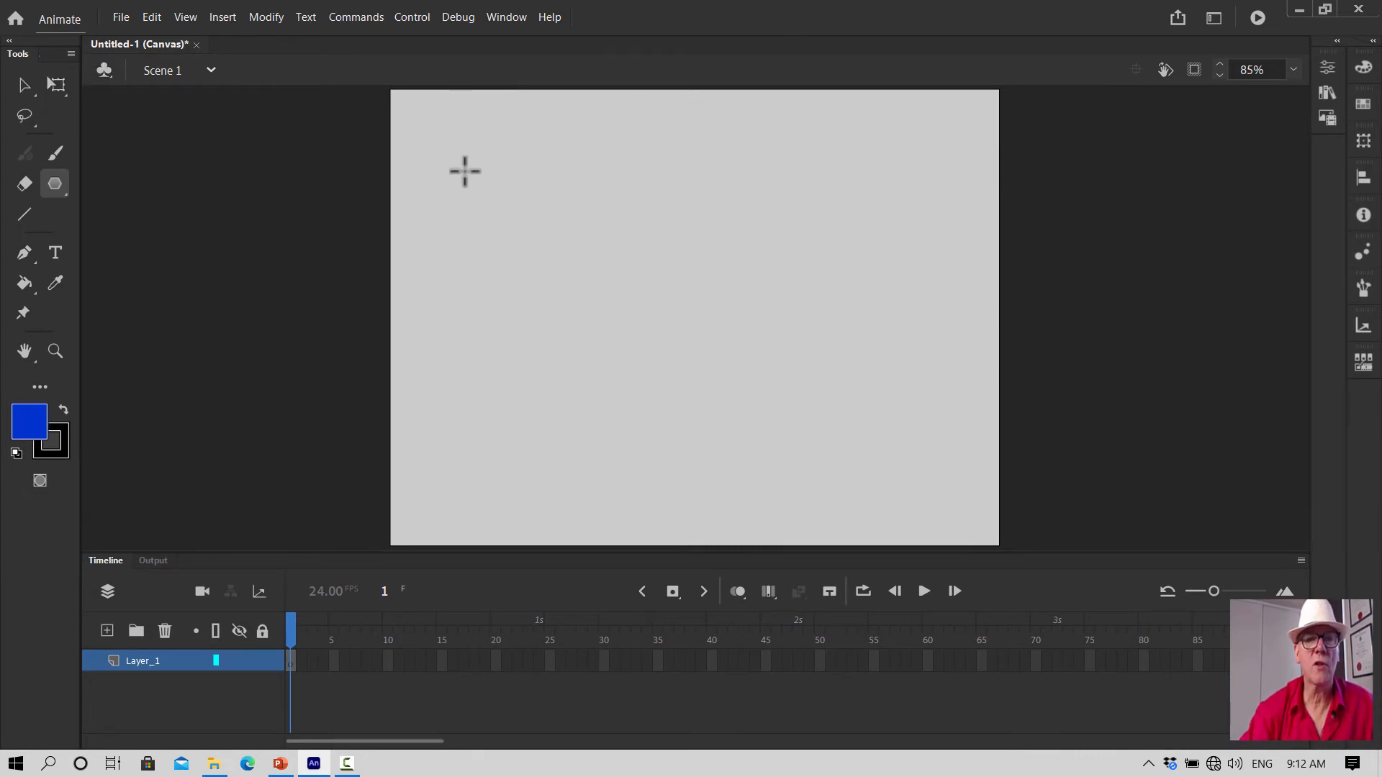
left_click_drag(475, 179, 504, 189)
key("ctrl+z")
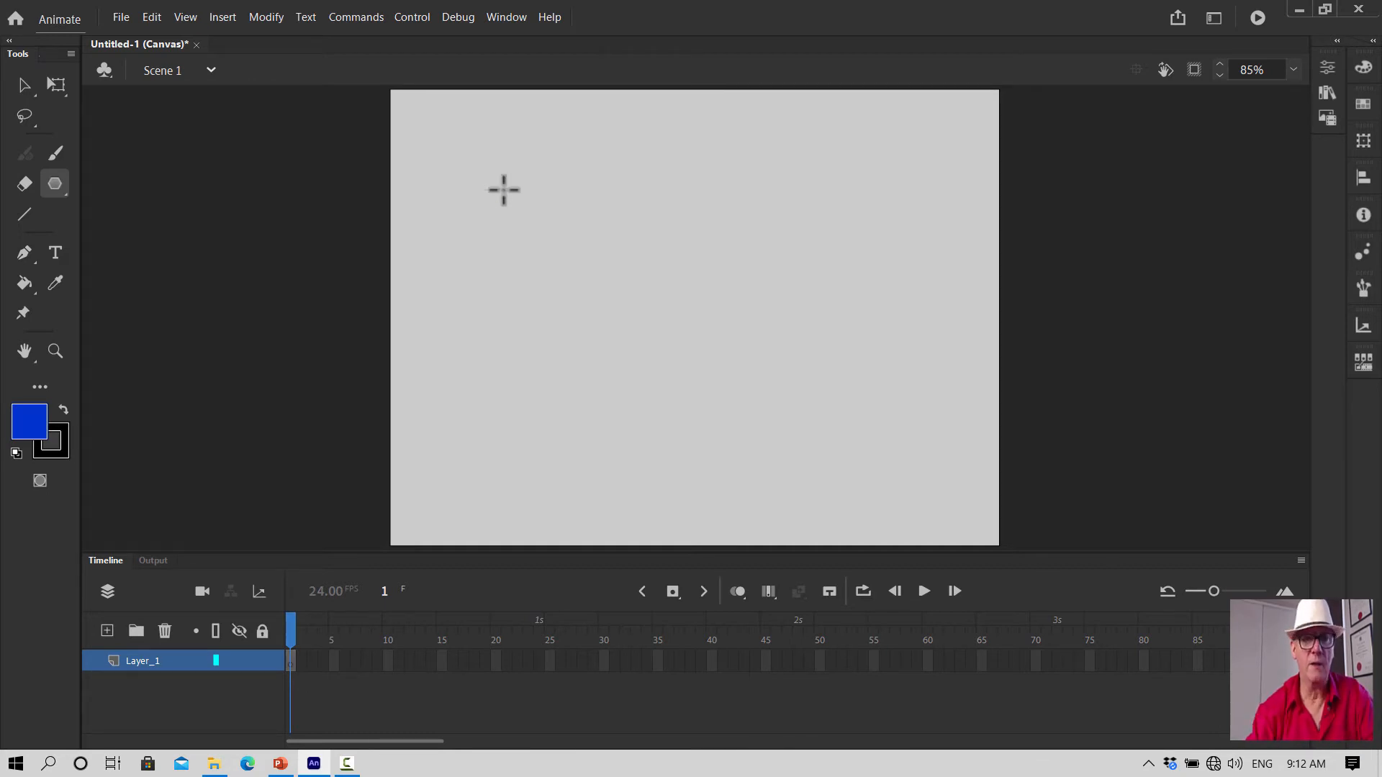
Draw a 20-point star near the stage's upper-left corner and a rectangle overlapping the star's right half
left_click_drag(554, 234, 654, 292)
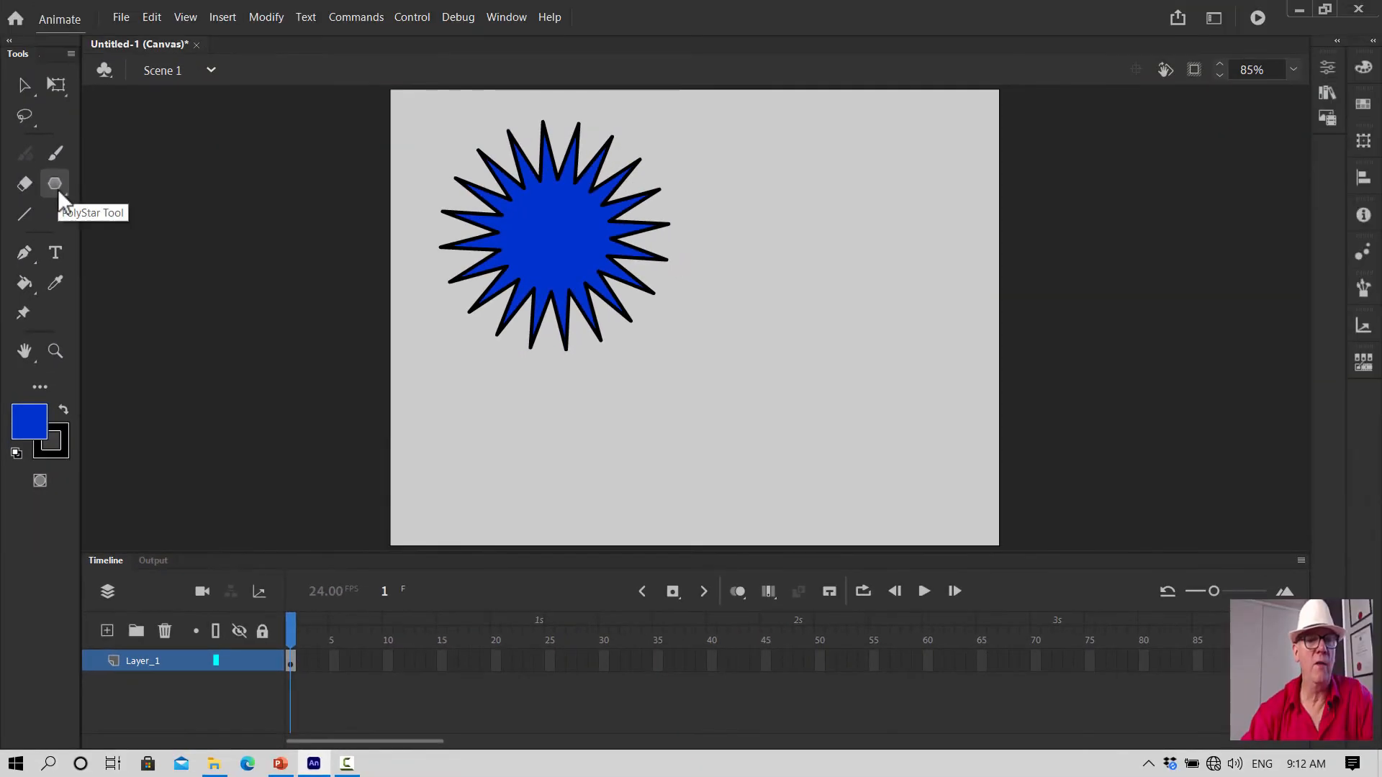
left_click(65, 188)
left_click(134, 182)
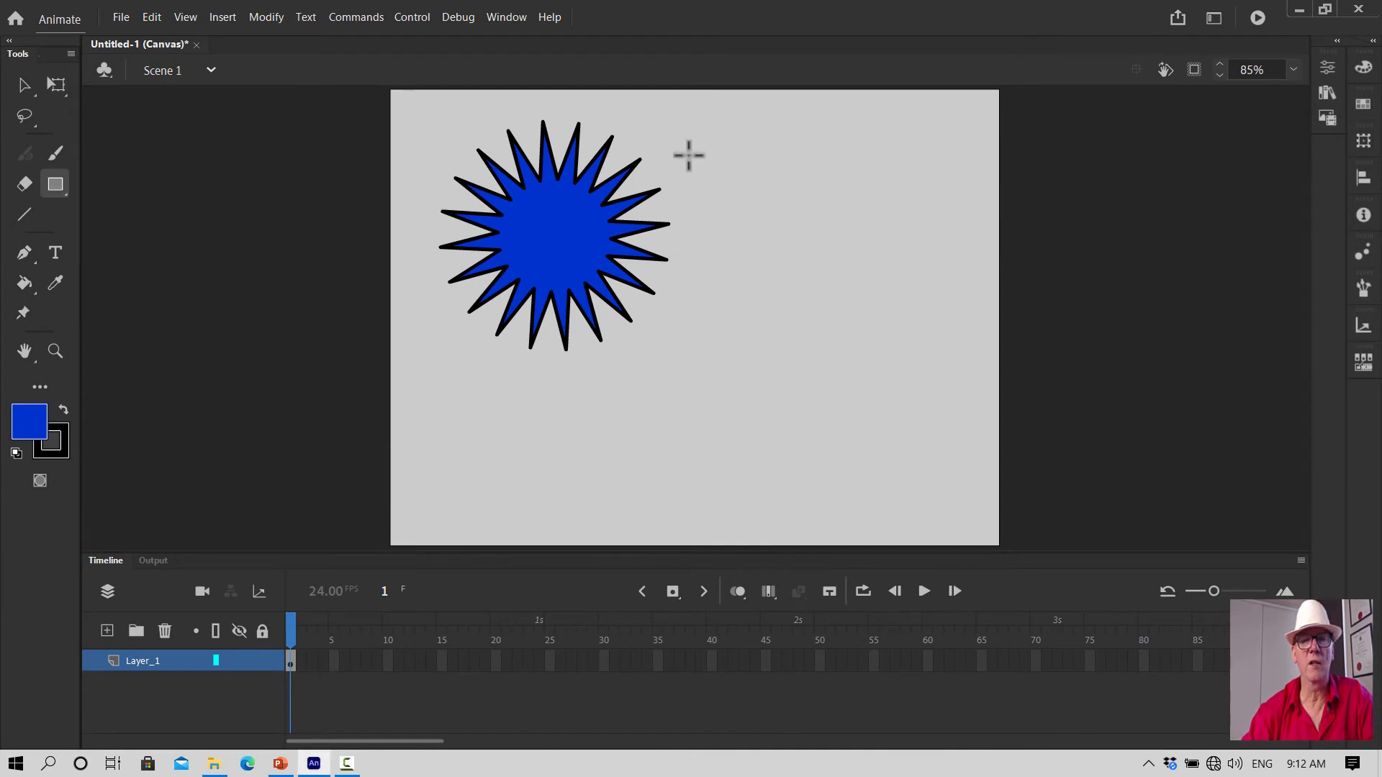
left_click_drag(558, 179, 725, 246)
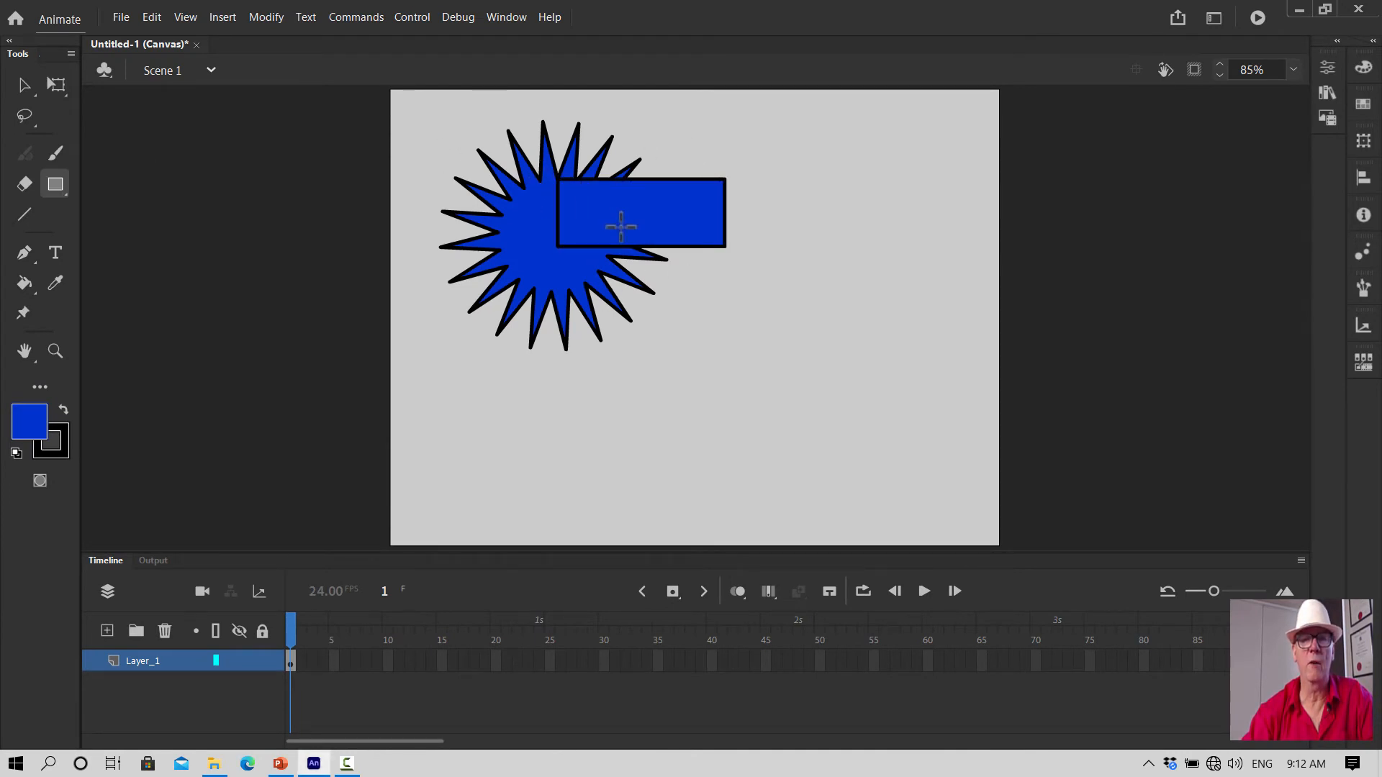
Pull the rectangle's fill away to the right of its outline and distort part of the star's outline downward
left_click(24, 85)
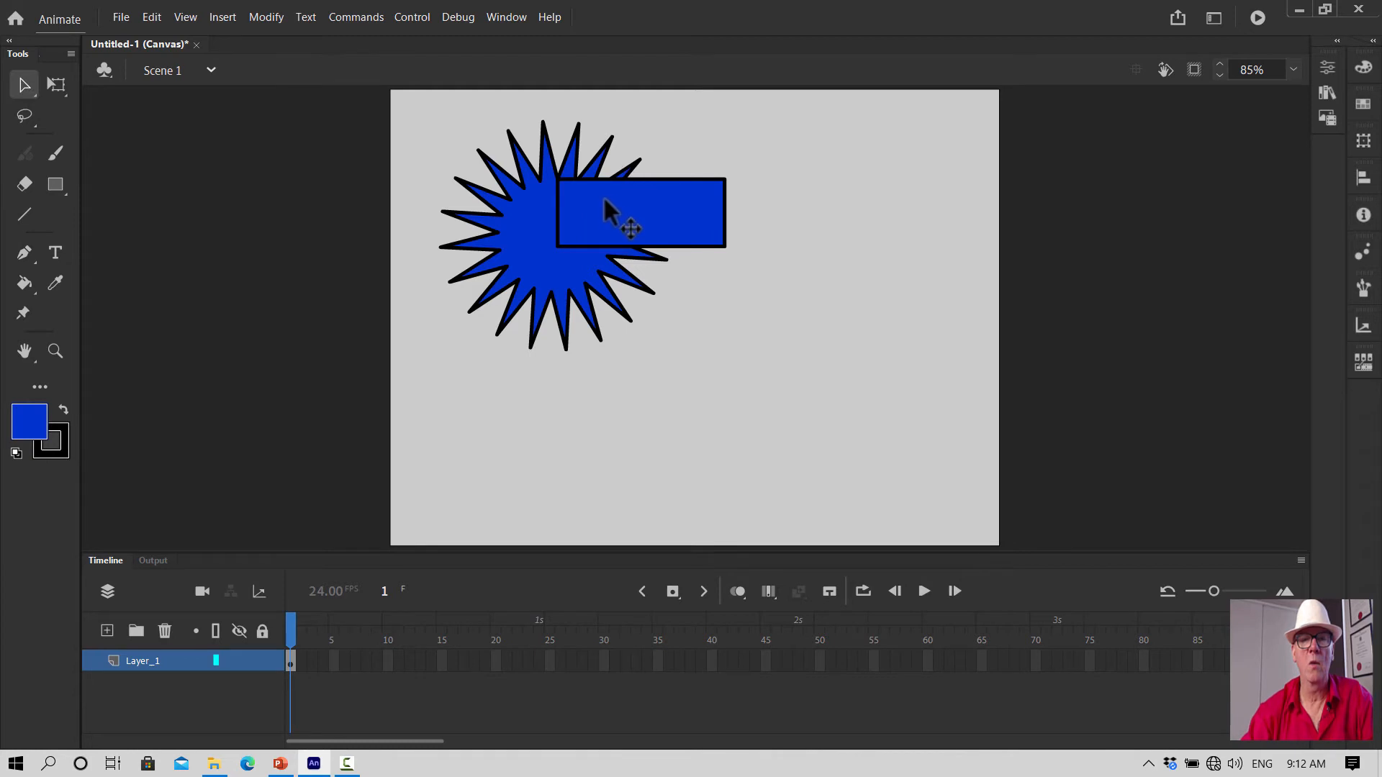
left_click_drag(603, 196, 801, 197)
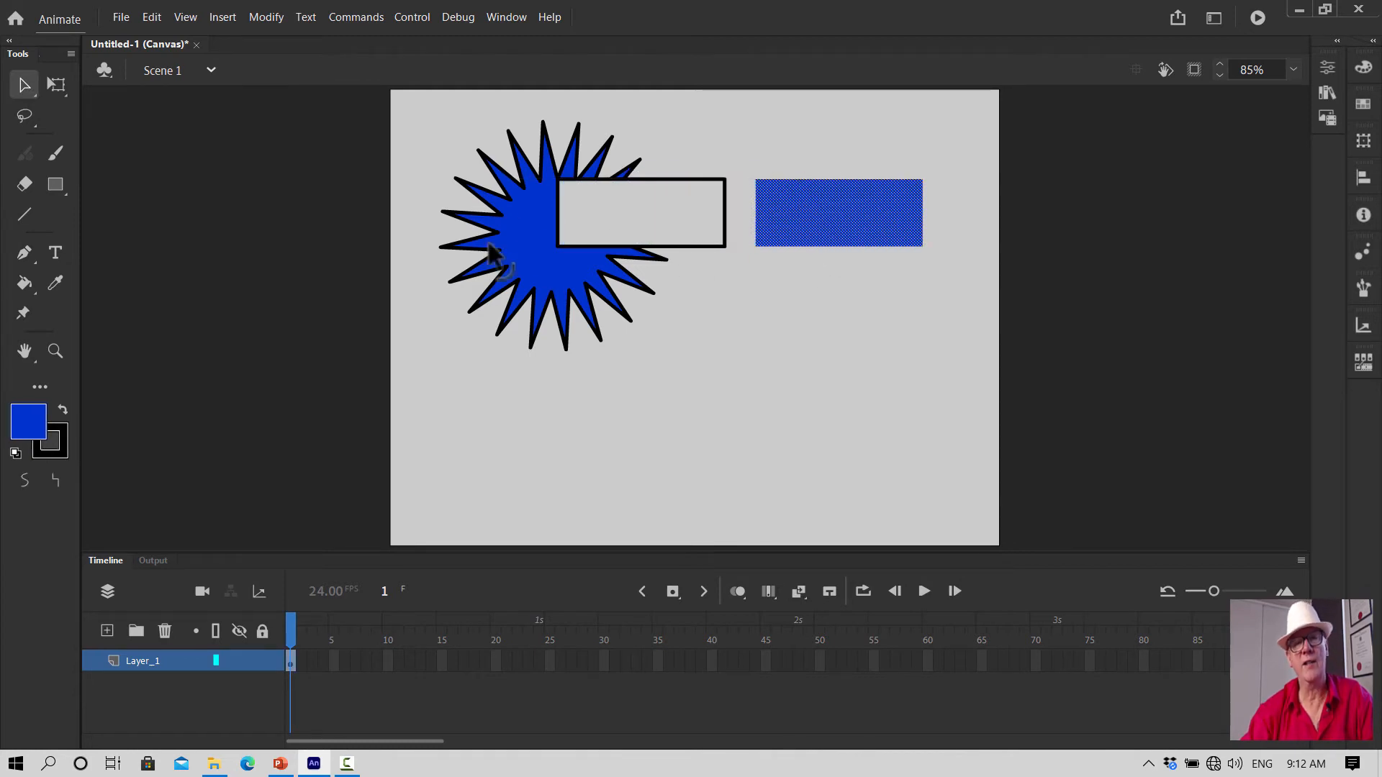
left_click_drag(583, 180, 628, 337)
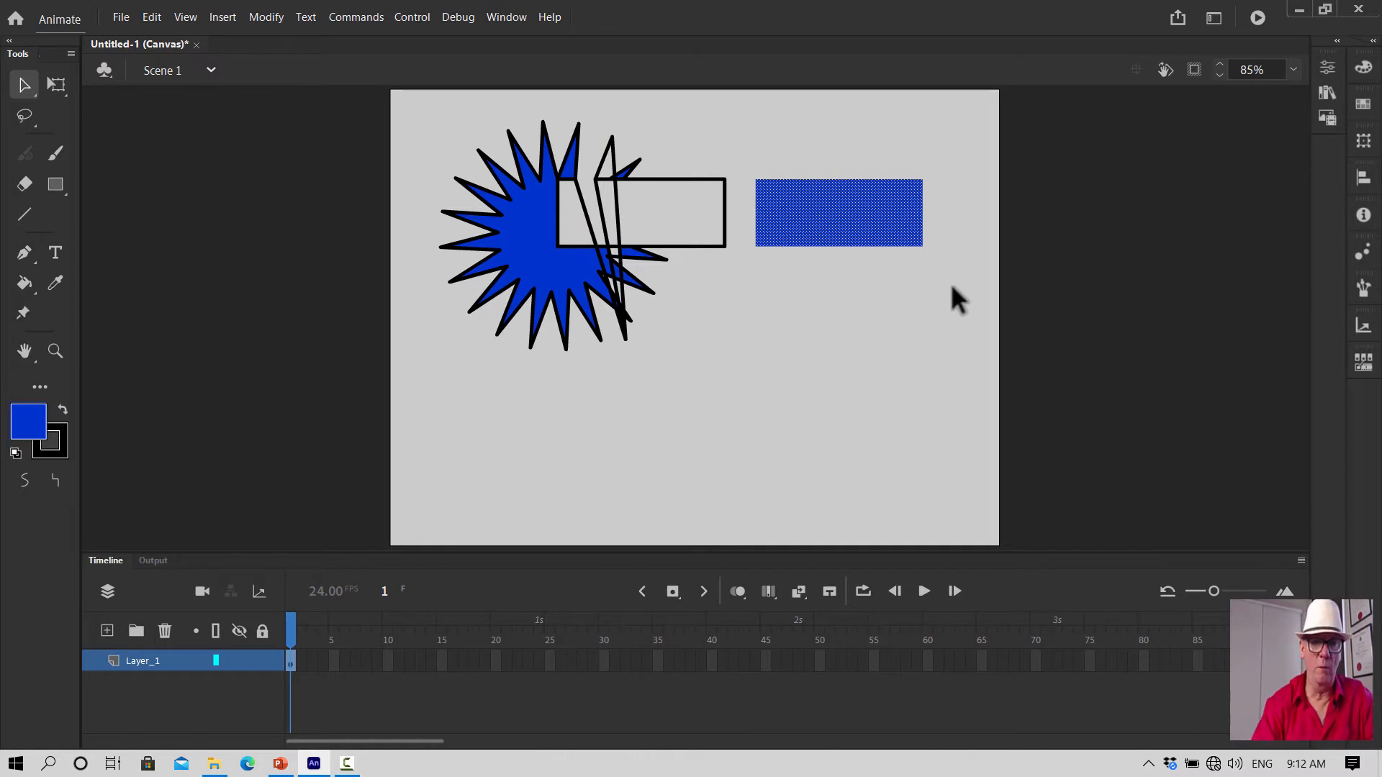
Undo the distortion, the fill move, the rectangle and the star until the stage is empty
key("ctrl+z")
key("ctrl+z")
key("ctrl+z")
key("ctrl+z")
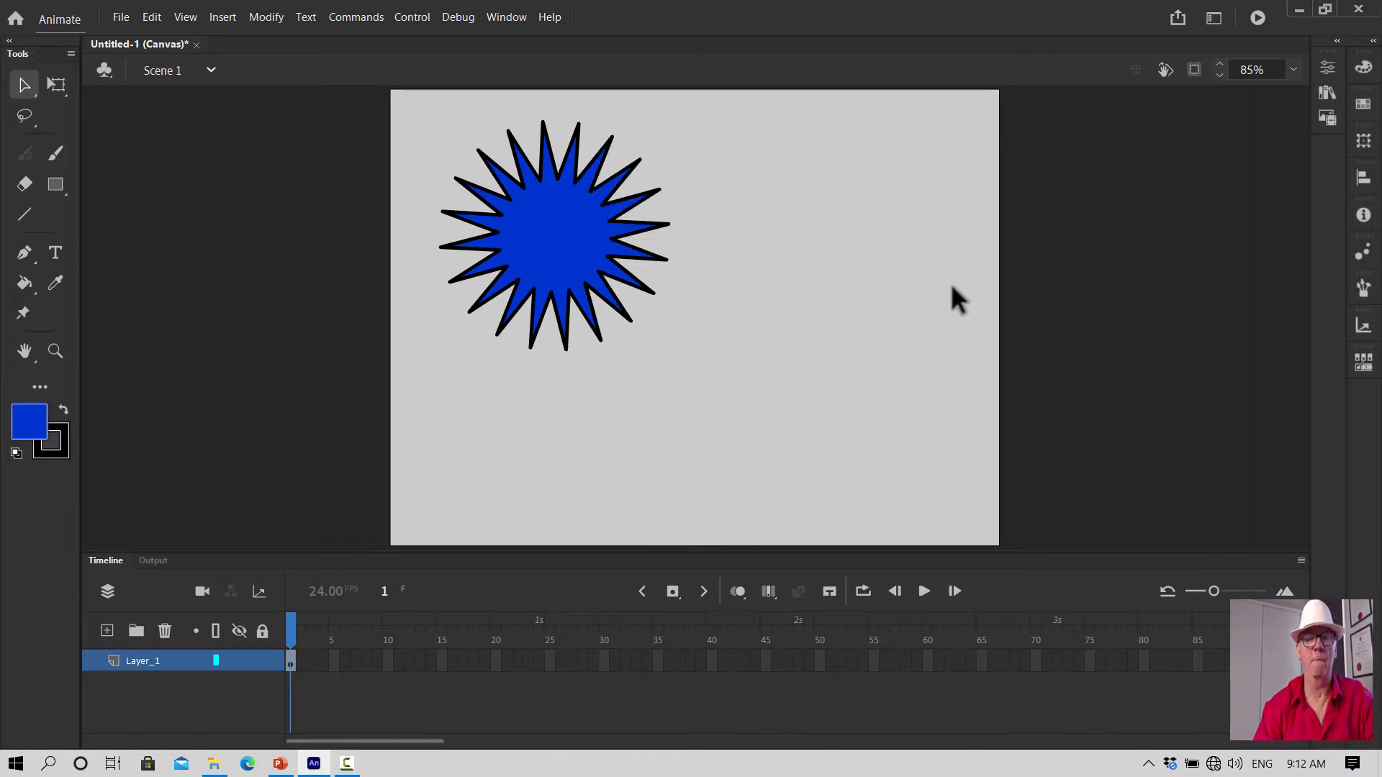
key("ctrl+z")
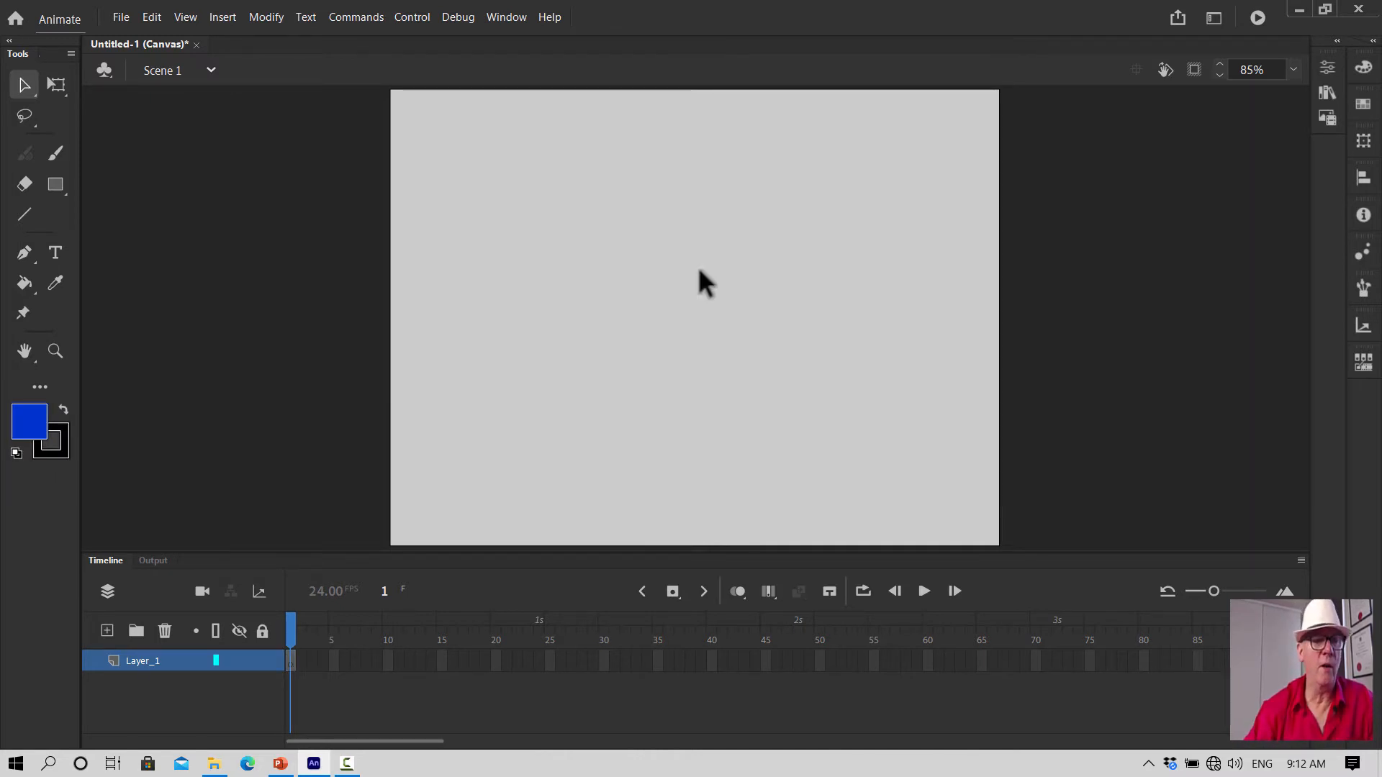
Turn on object drawing mode for the PolyStar tool and draw a 20-point star near the stage's upper-left corner
left_click(57, 185)
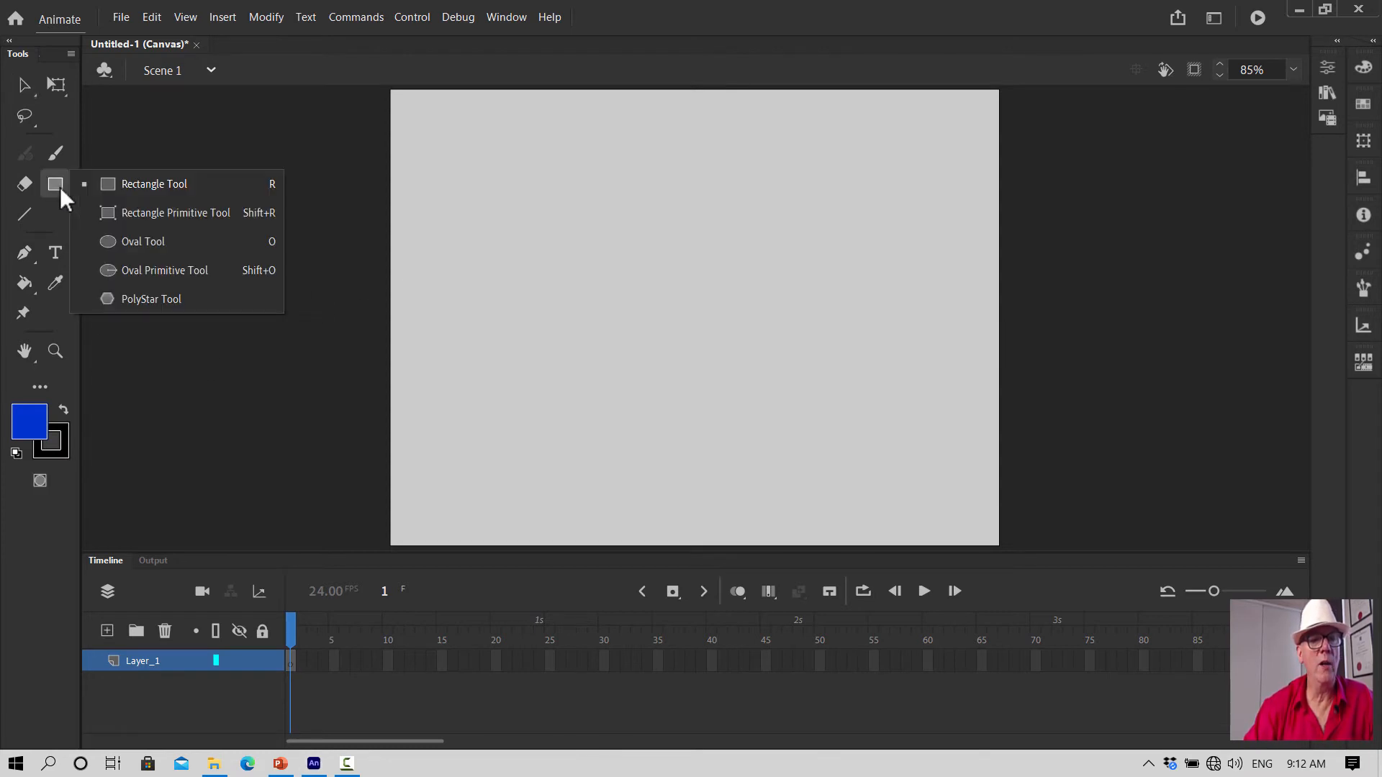
left_click(152, 299)
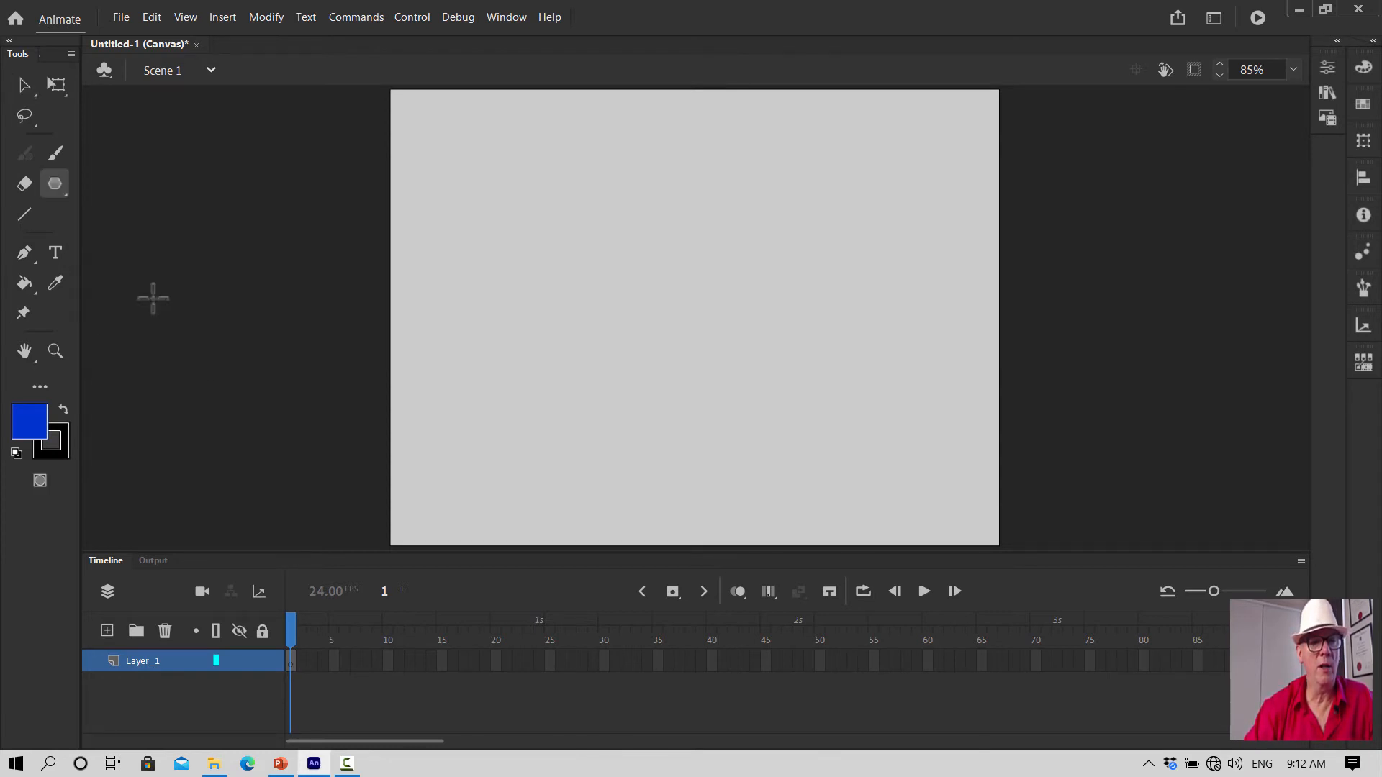
left_click(40, 483)
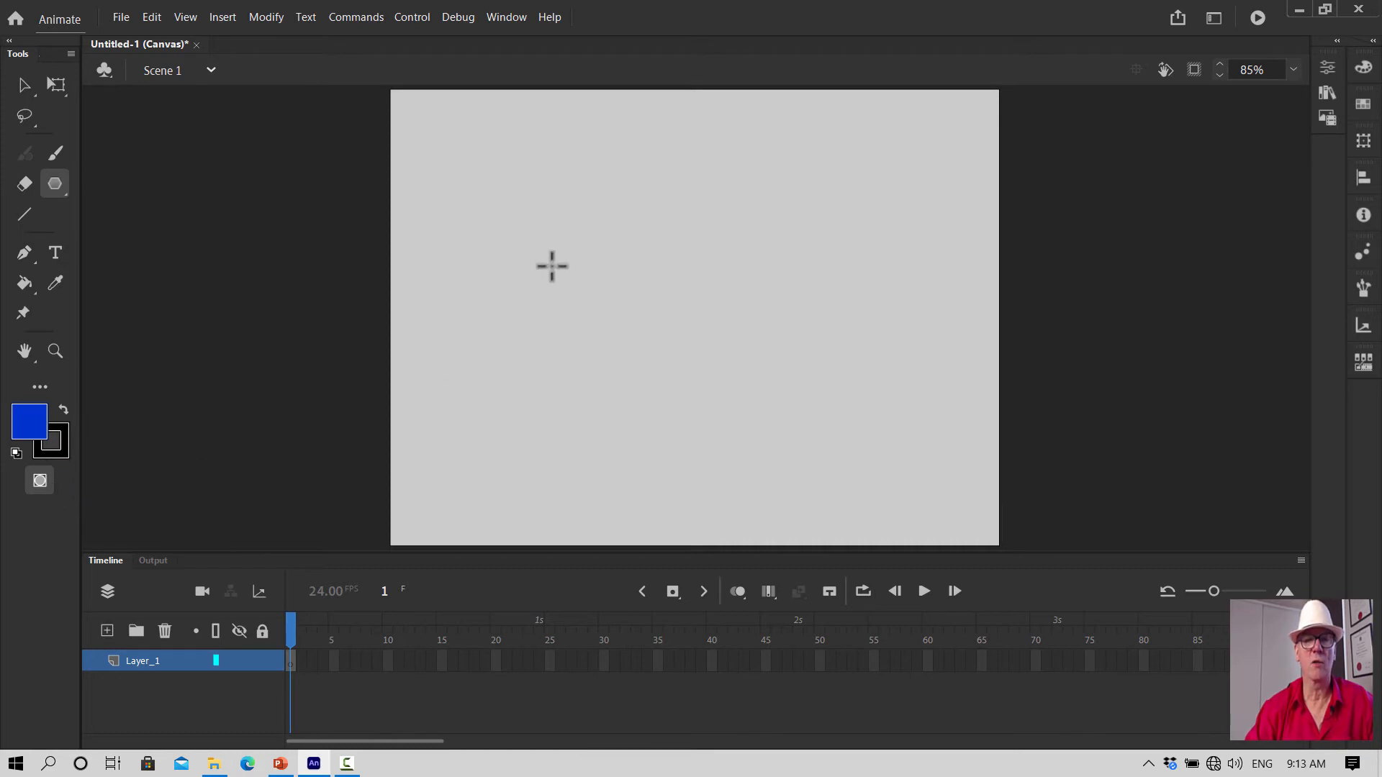
left_click_drag(538, 184, 644, 227)
Move the star down and right so it lies fully on the stage, and enlarge it with Free Transform
left_click(23, 86)
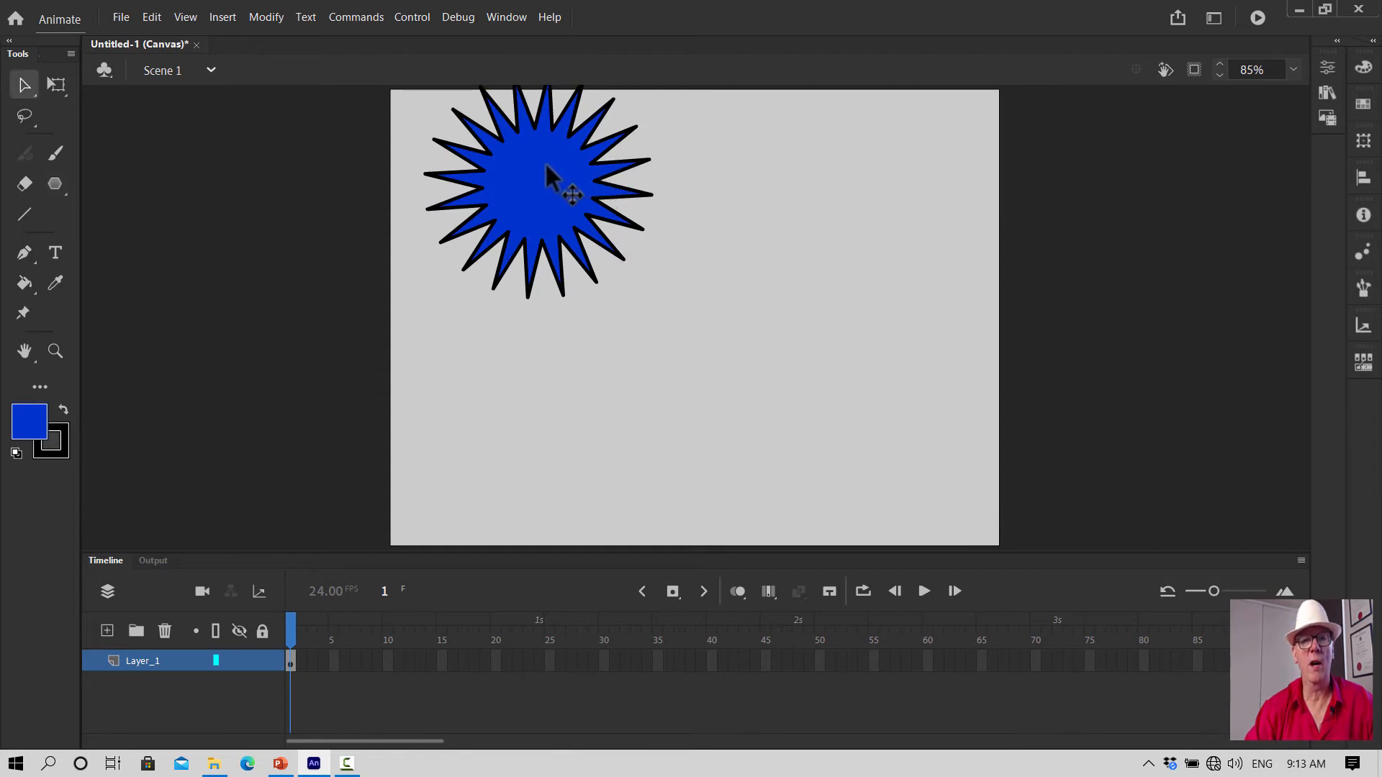
left_click_drag(545, 163, 607, 235)
left_click(56, 84)
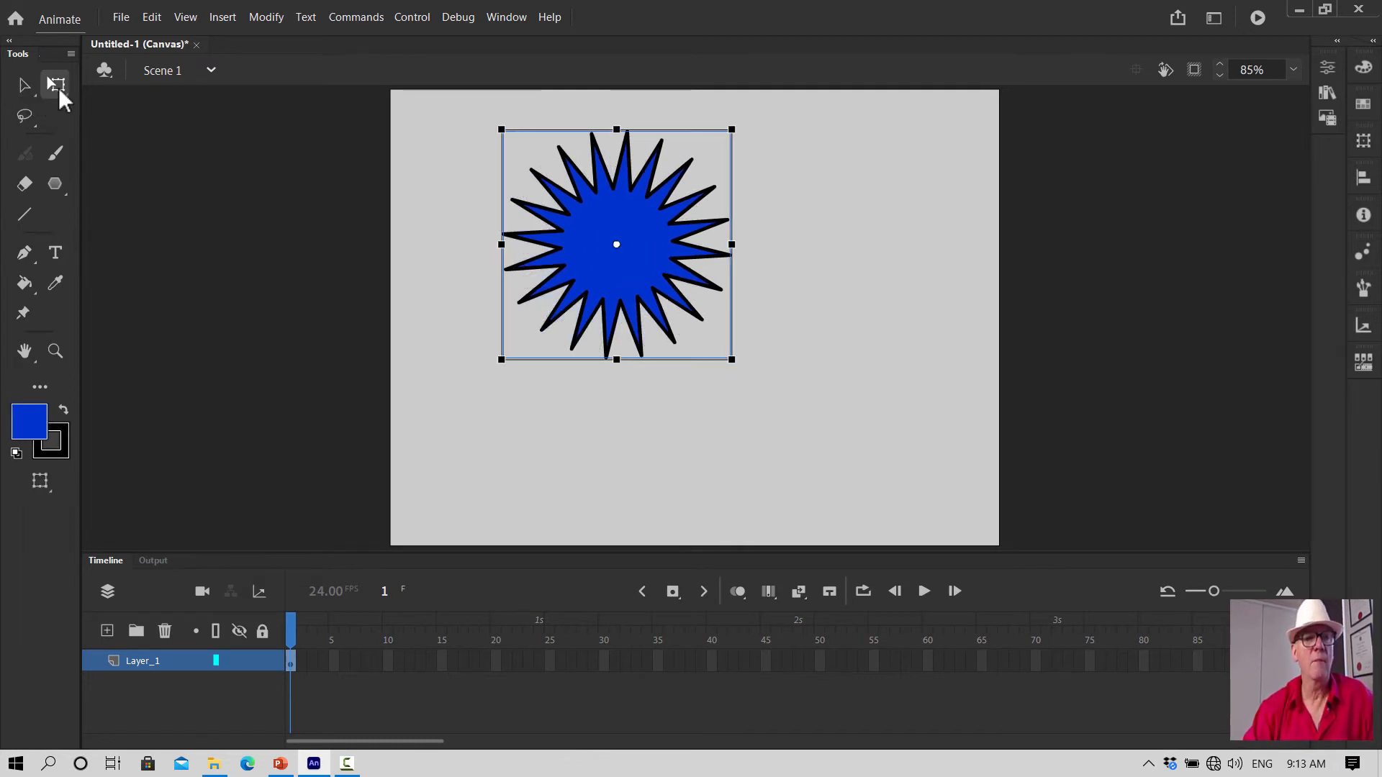
left_click_drag(732, 359, 780, 391)
Reposition the enlarged star on the left half of the stage with the Selection tool and deselect it
left_click(24, 85)
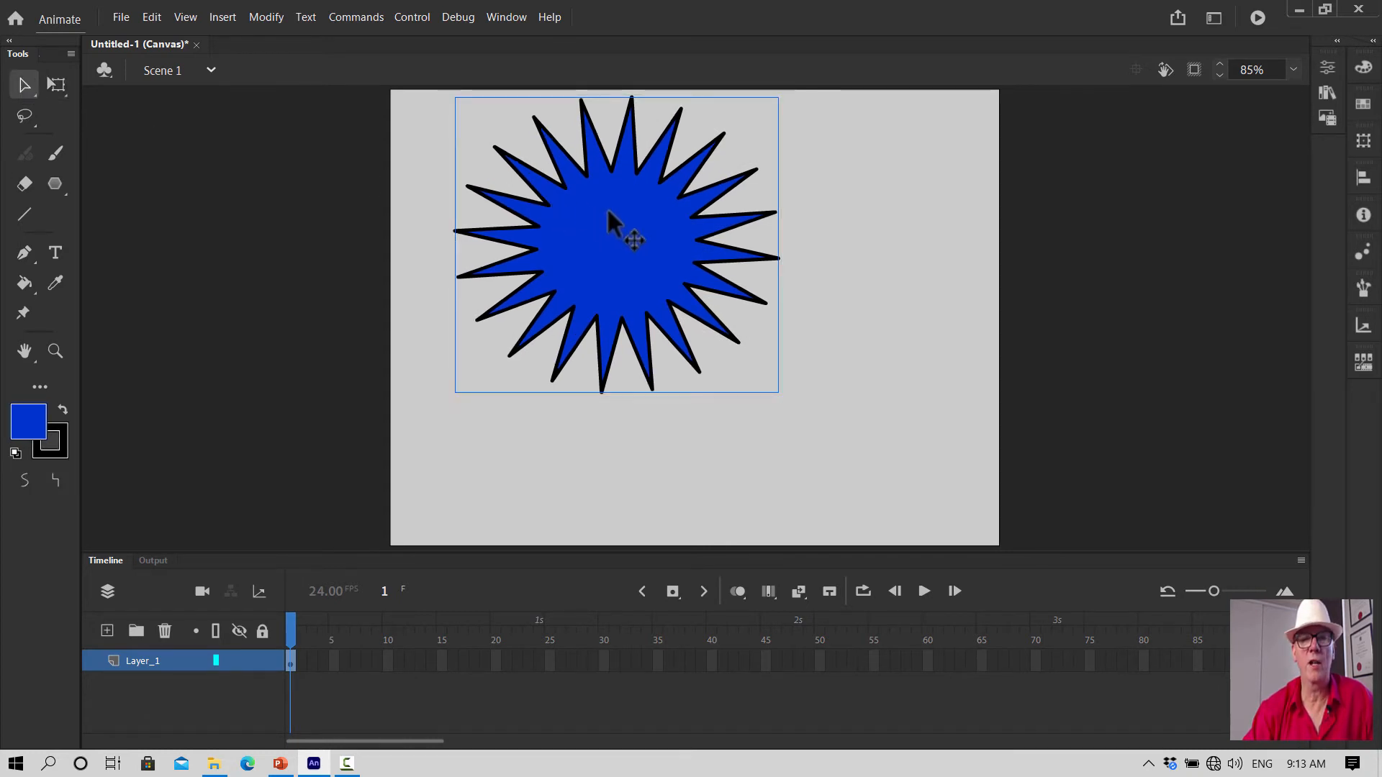
left_click_drag(608, 211, 602, 236)
left_click(856, 219)
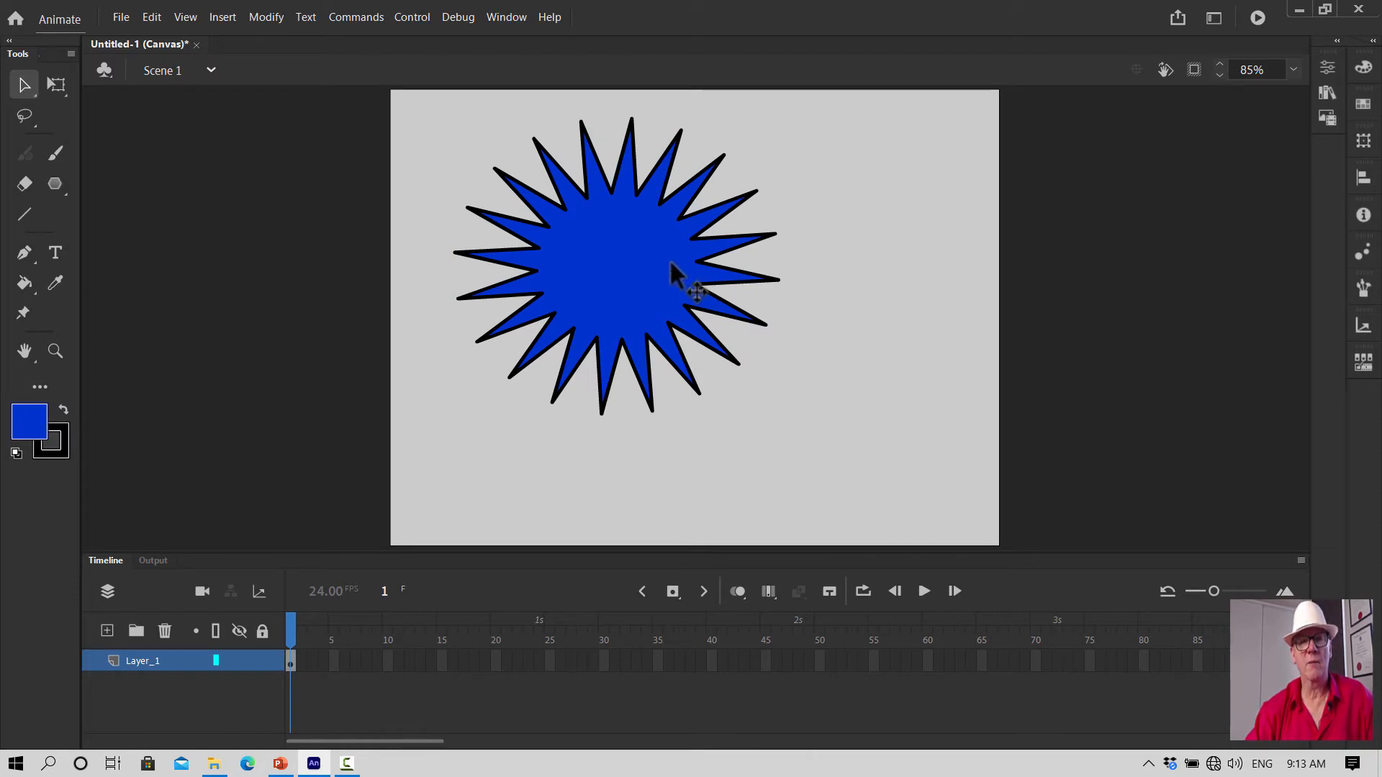
left_click_drag(612, 264, 562, 301)
left_click(1000, 325)
left_click(803, 267)
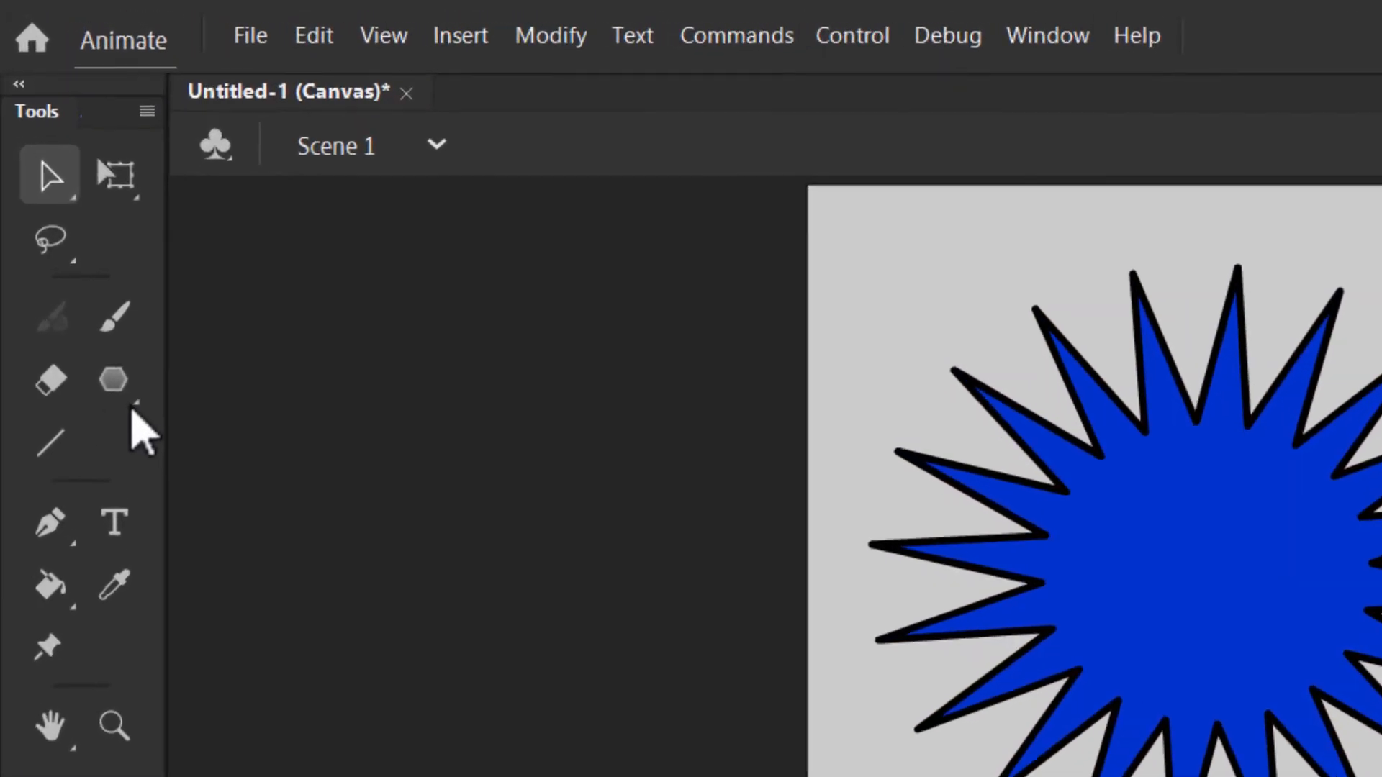
Choose the Oval tool and set its stroke to no color
left_click(59, 192)
left_click(131, 423)
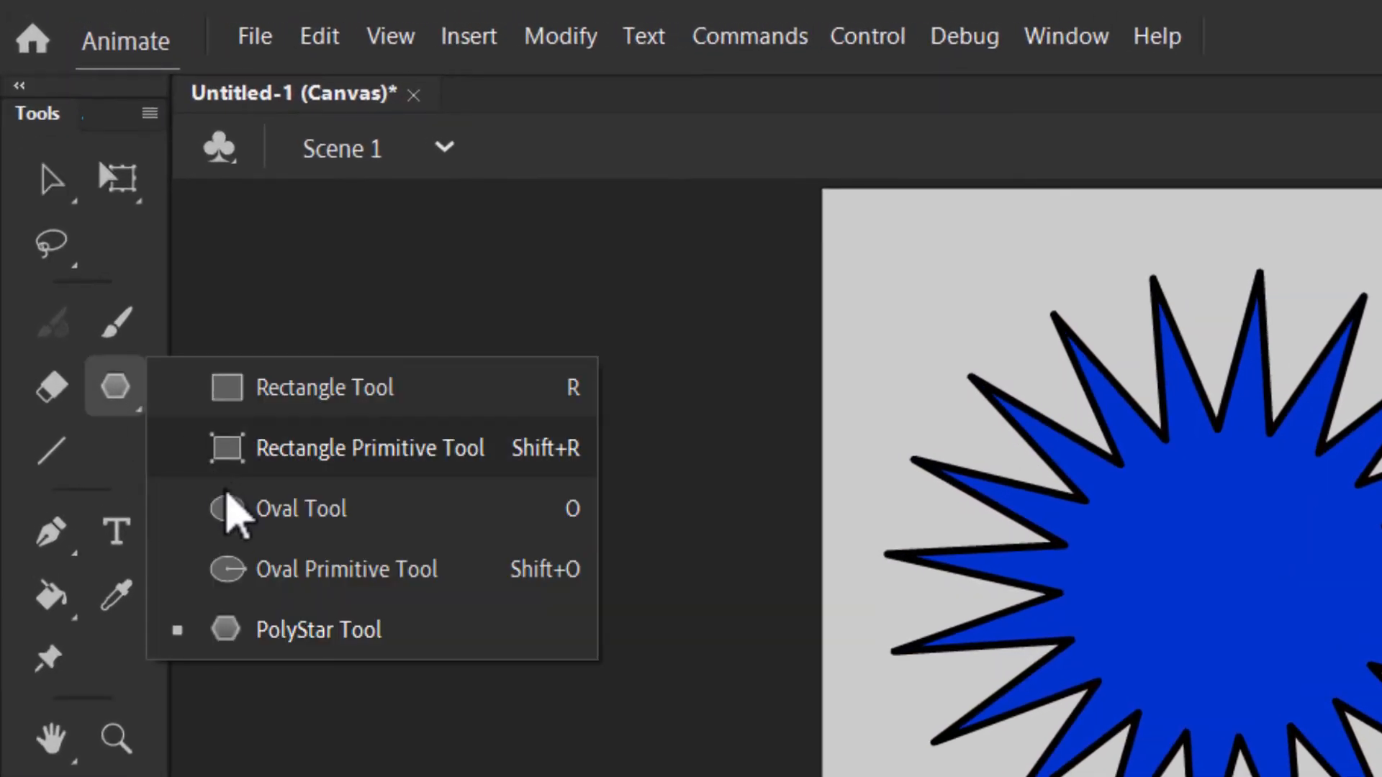
left_click(229, 504)
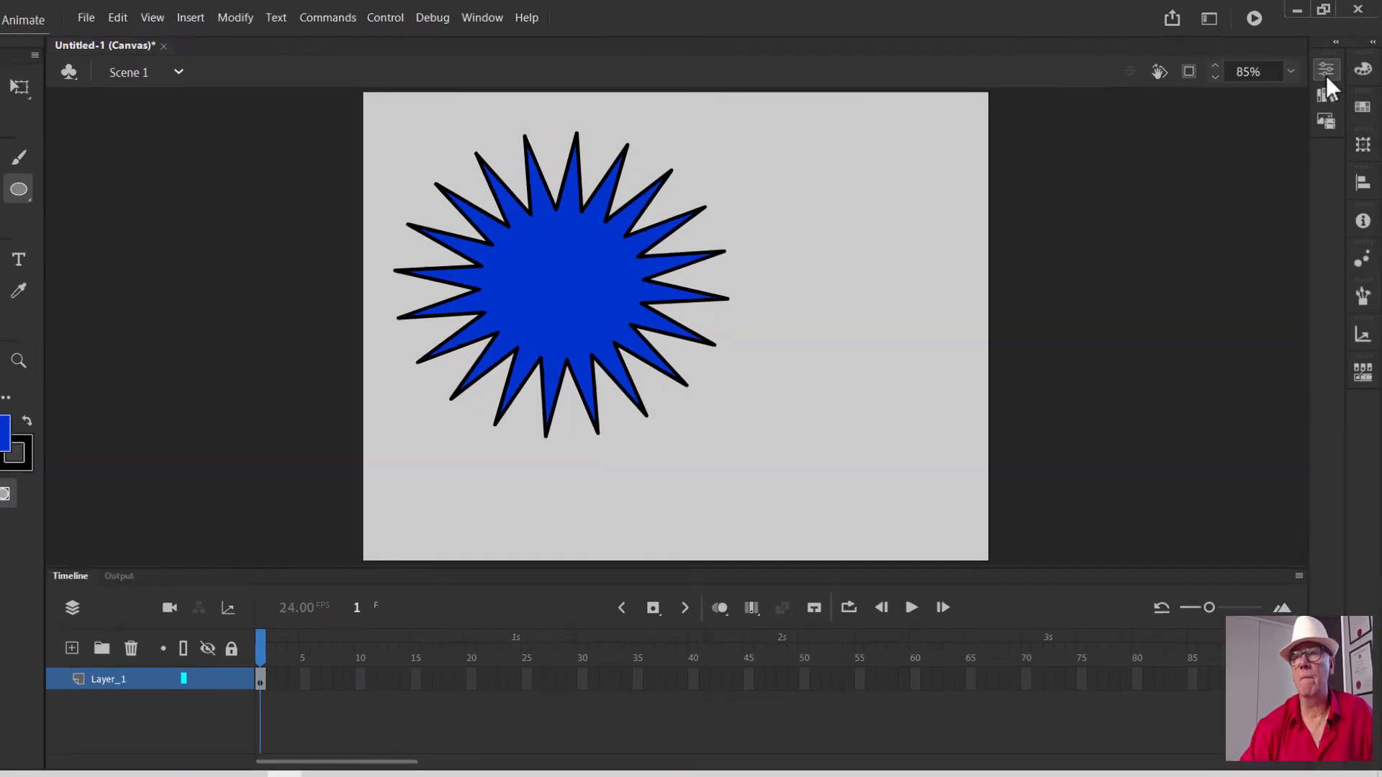
left_click(1327, 67)
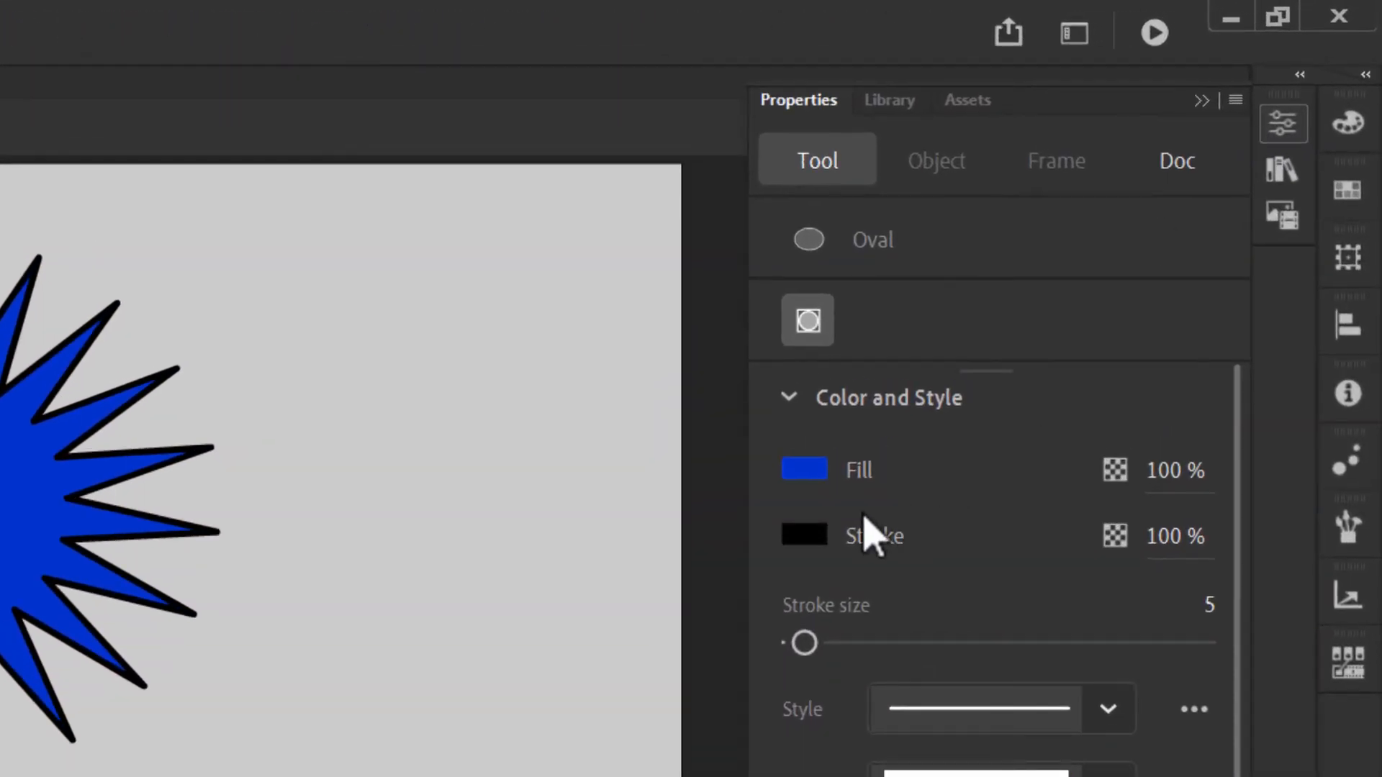
left_click(821, 534)
left_click(722, 569)
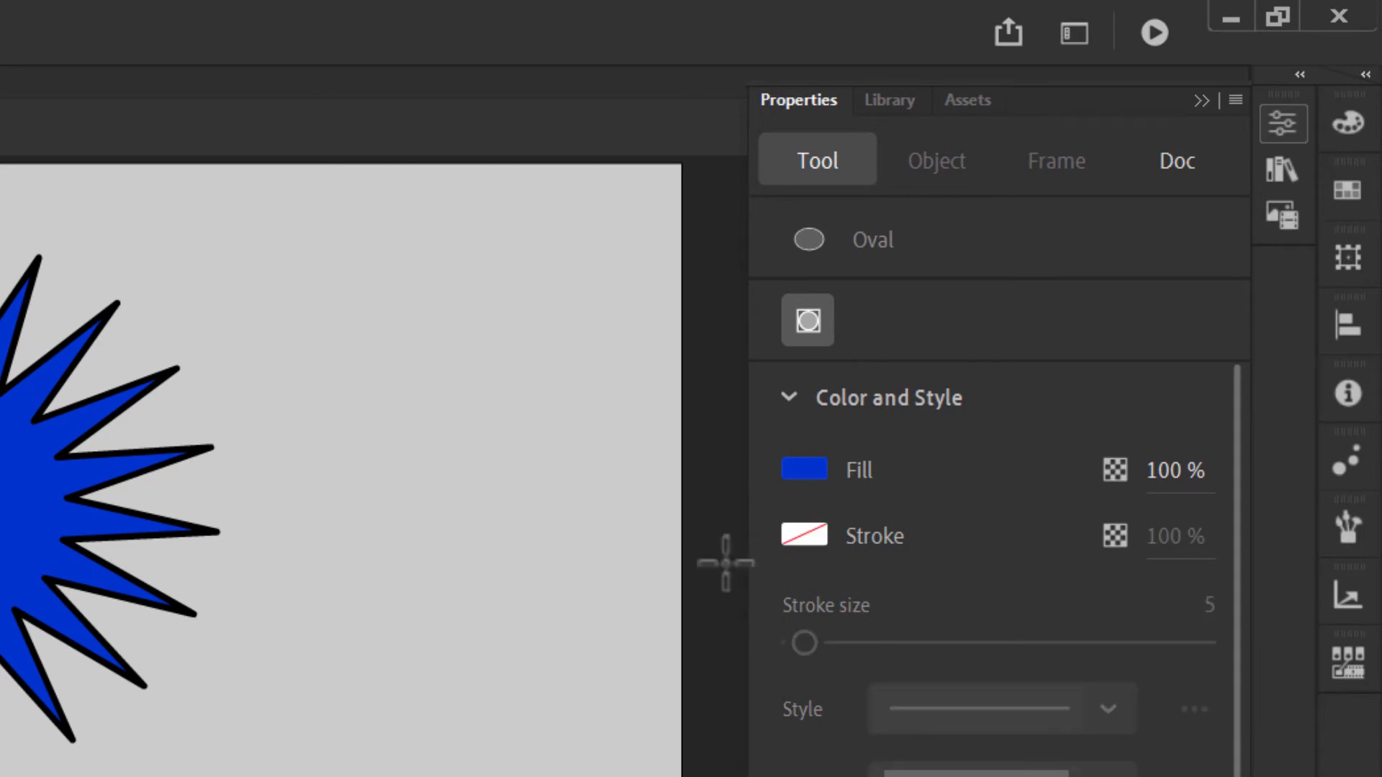
Set the Oval tool's fill to black and draw a small circle to the right of the star
left_click(802, 468)
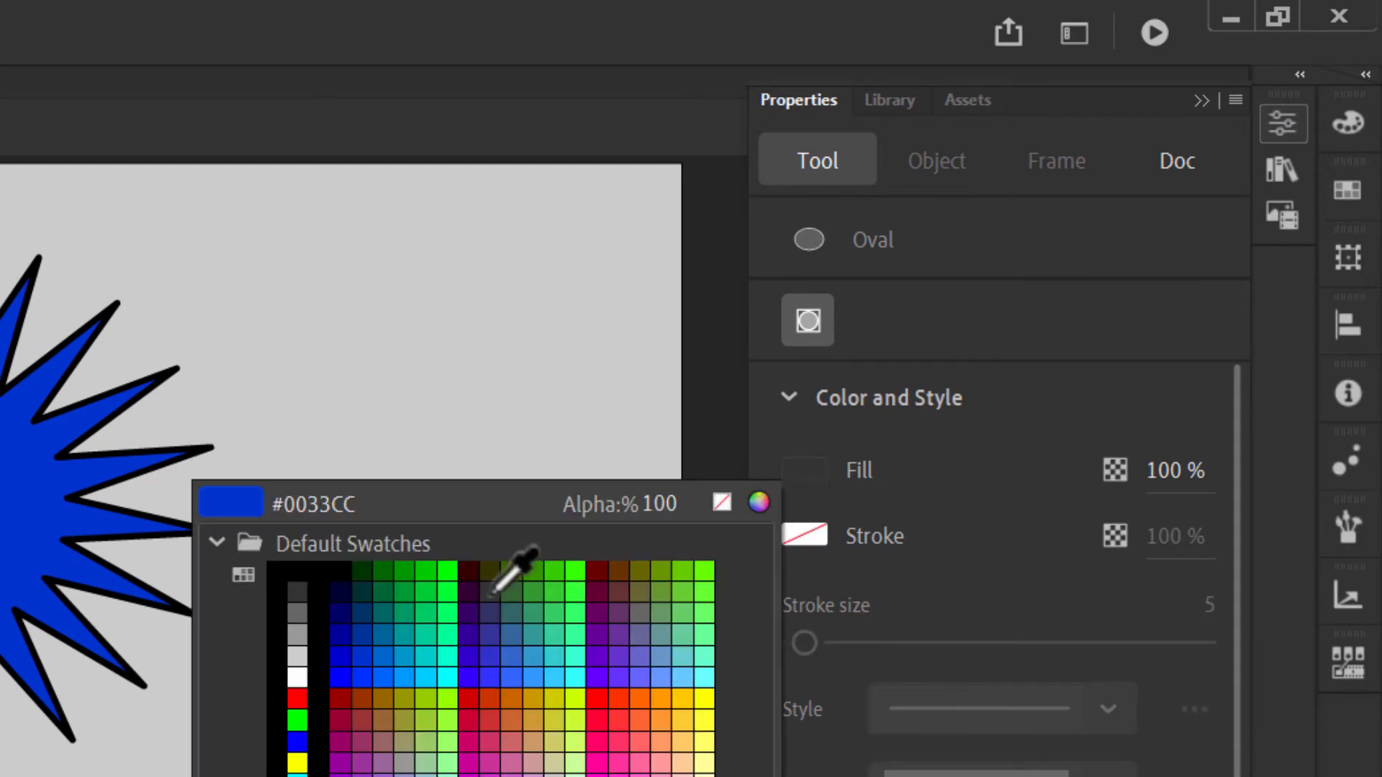
left_click(297, 572)
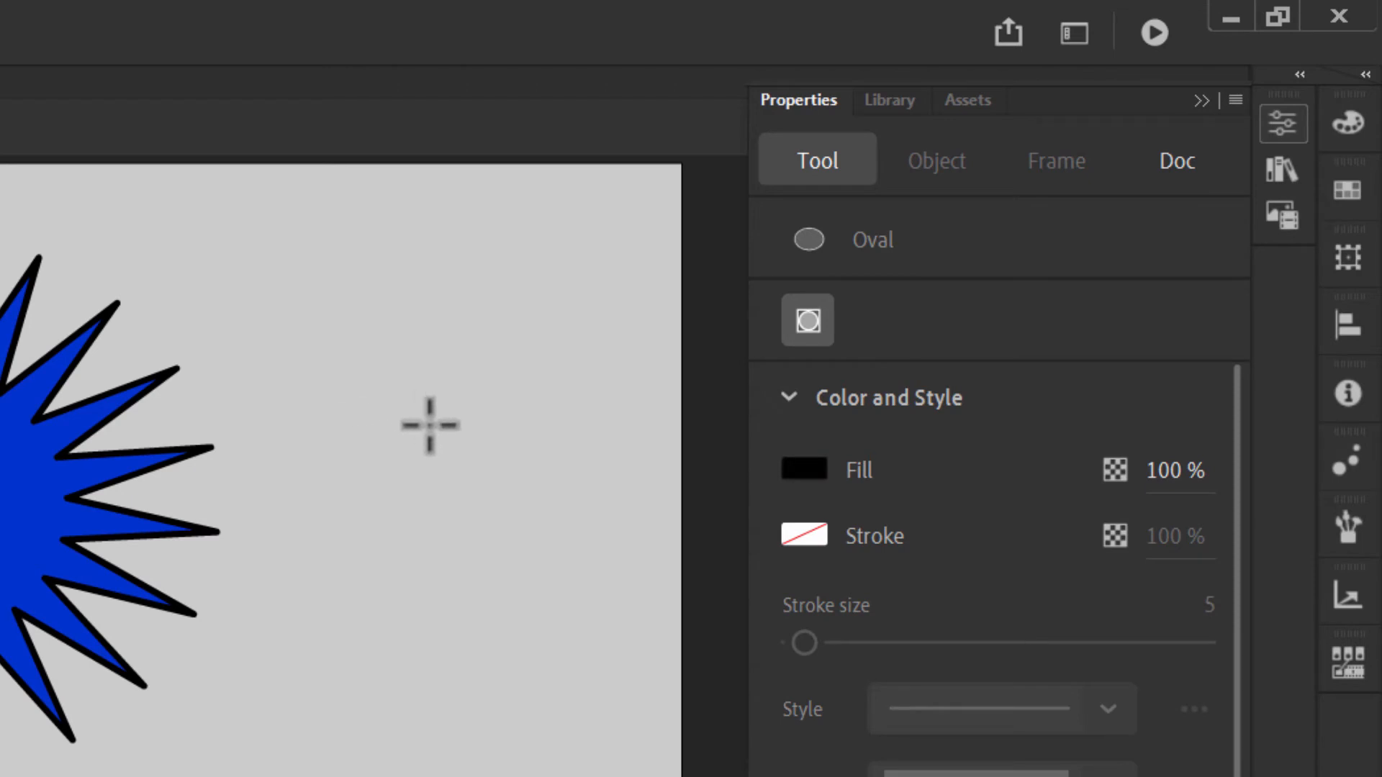
left_click_drag(372, 408, 500, 519)
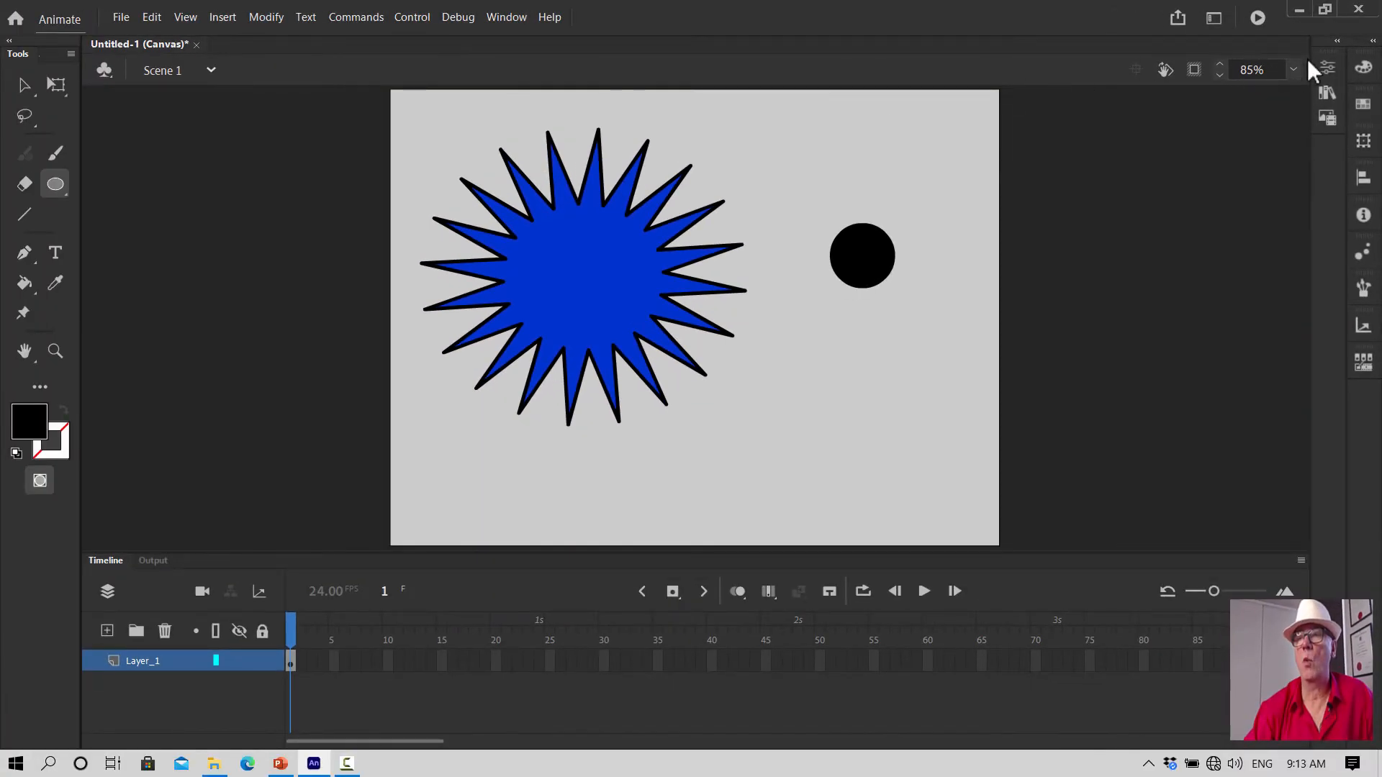
Set the Oval tool to a white fill with no stroke and draw a slightly smaller circle below the black one
left_click(1326, 67)
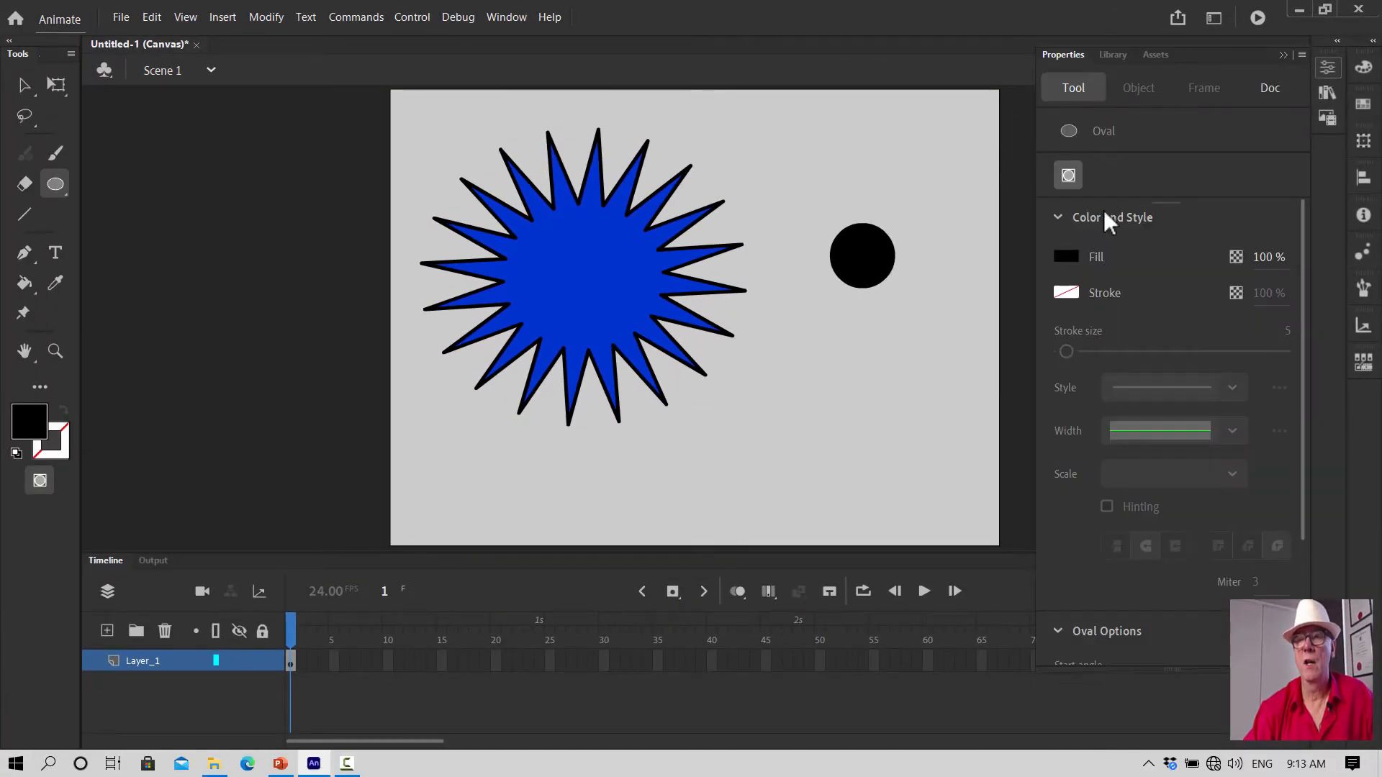
left_click(1073, 257)
left_click(788, 350)
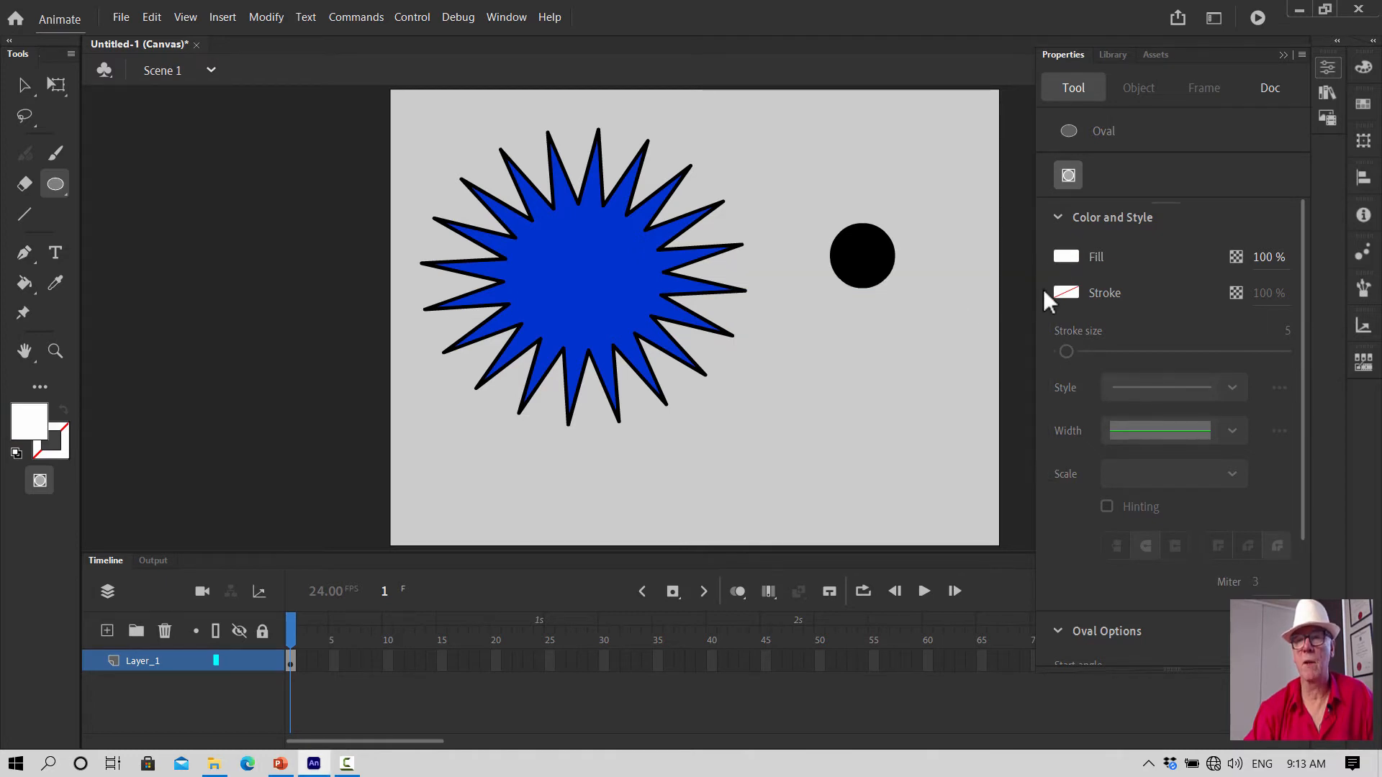
left_click(1064, 292)
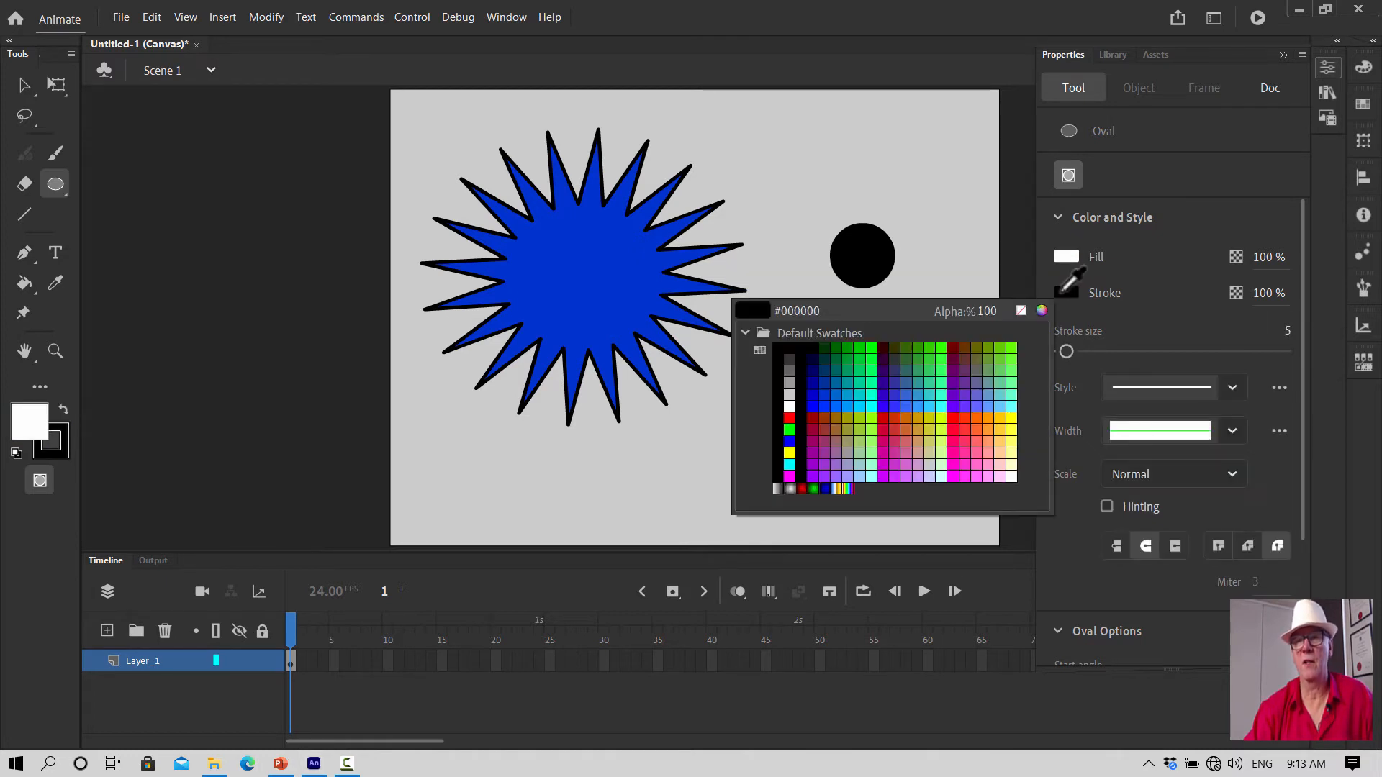
left_click(1020, 311)
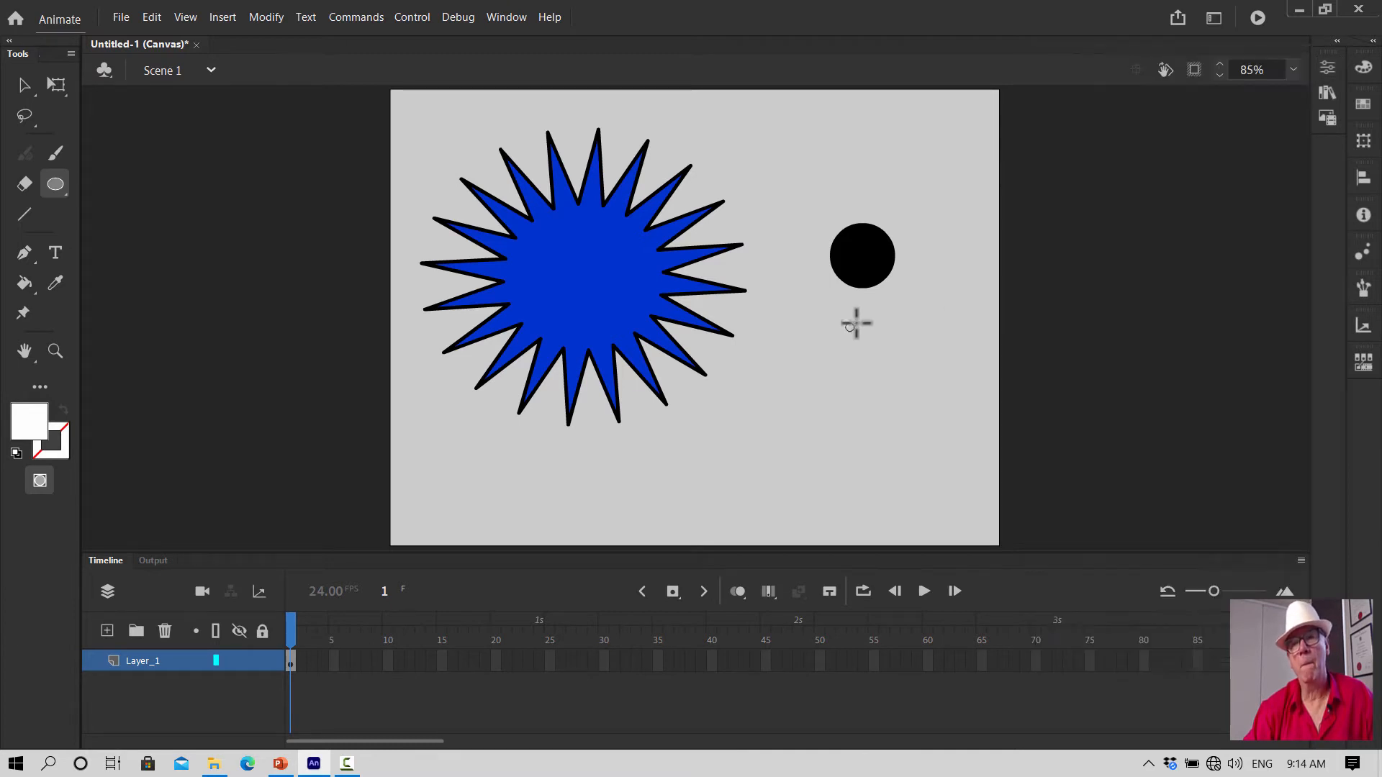
mouse_move(842, 320)
left_mouse_down()
mouse_move(886, 336)
mouse_move(895, 373)
left_mouse_up()
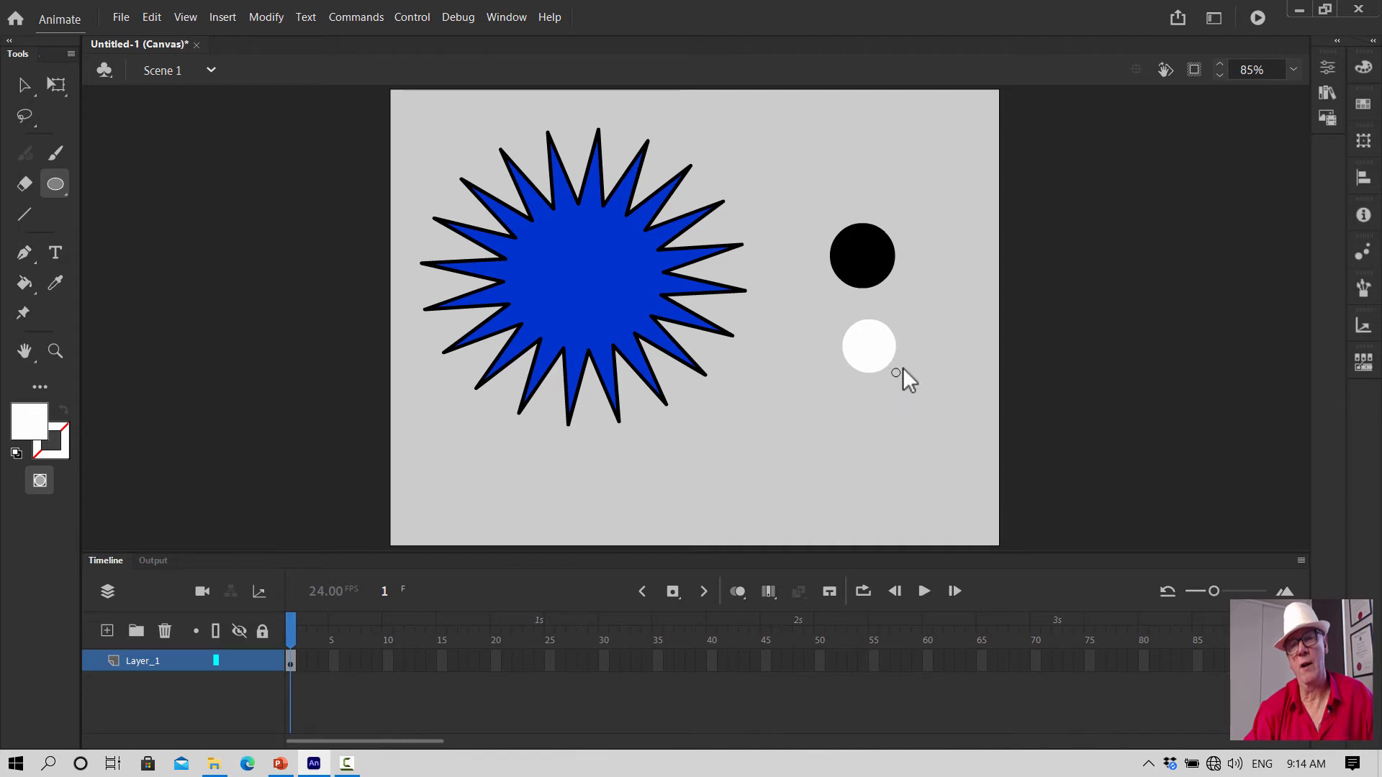
Set the Oval tool's fill to red and draw a small circle below the white one
left_click(56, 192)
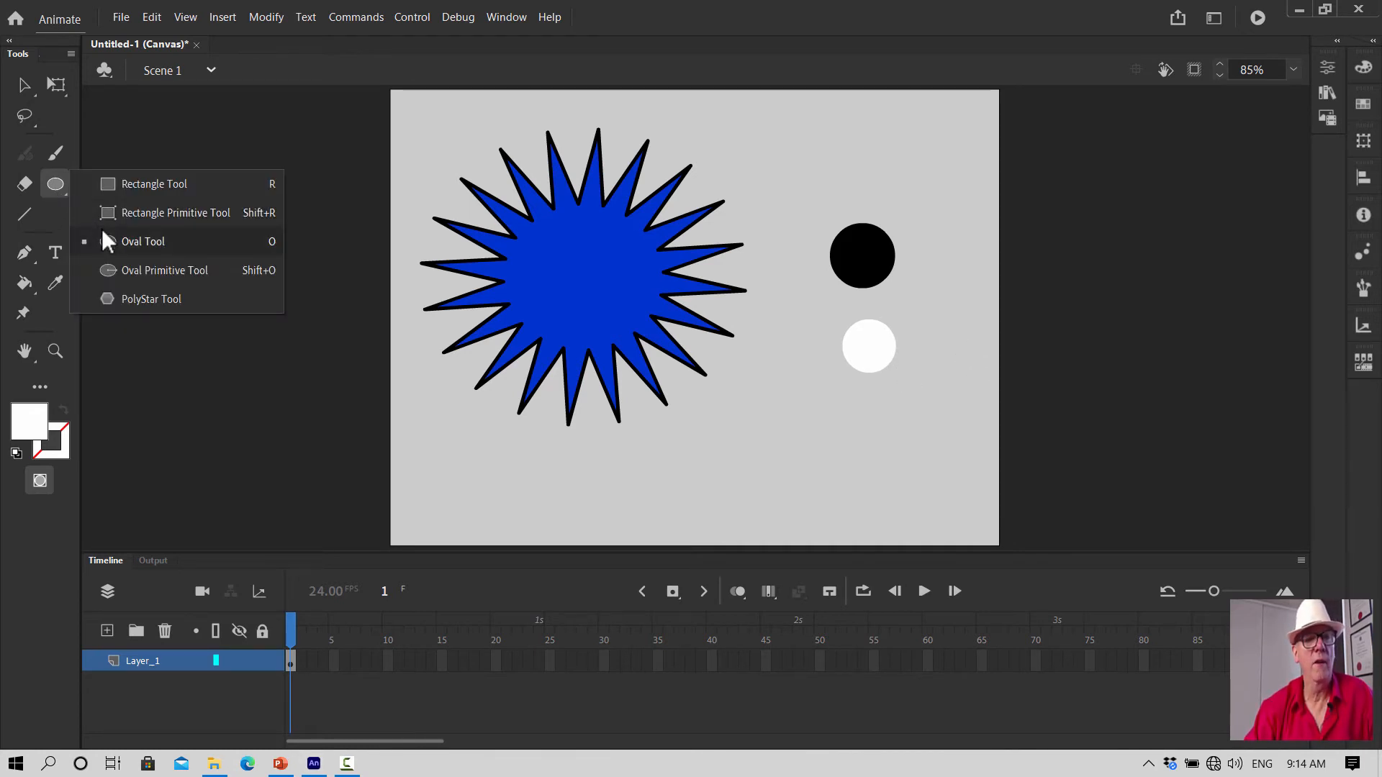
left_click(58, 185)
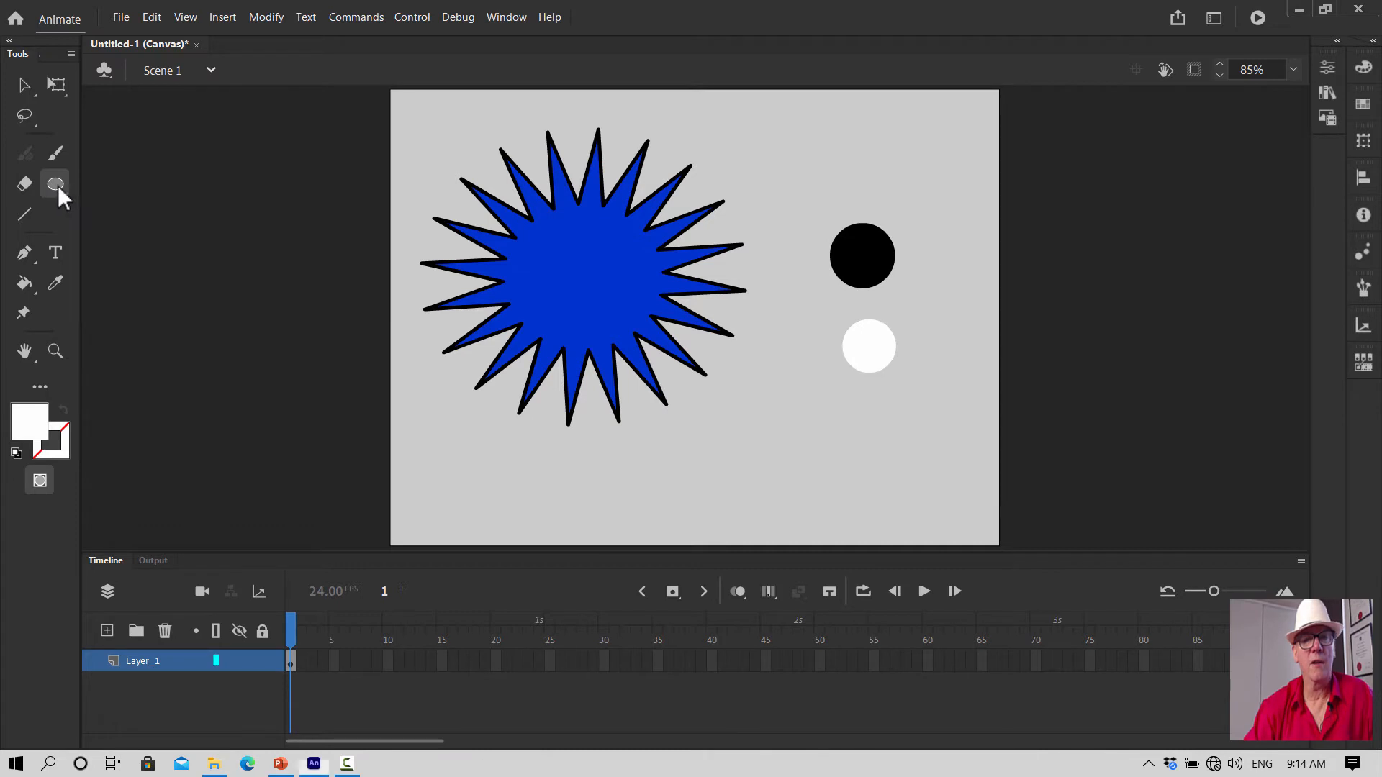
left_click(1328, 67)
left_click(1065, 253)
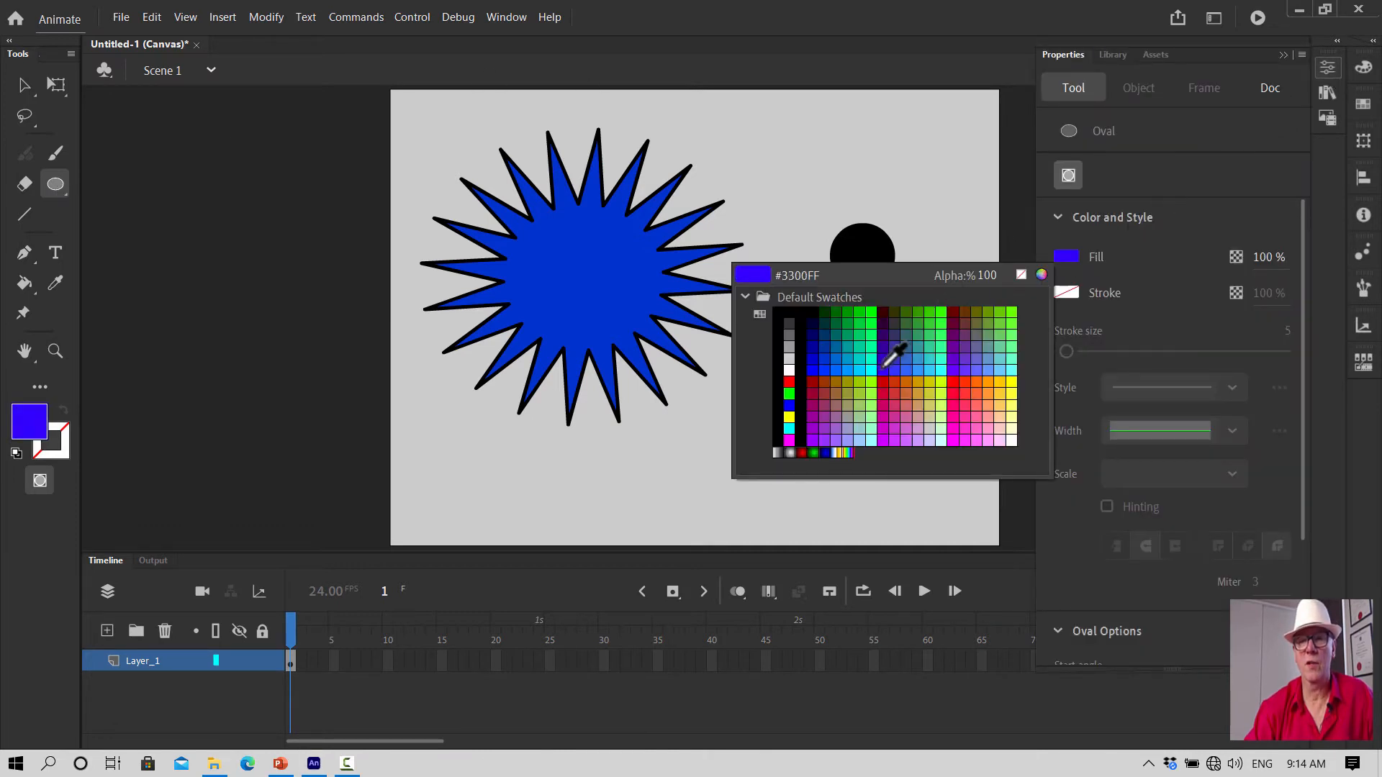
left_click(789, 382)
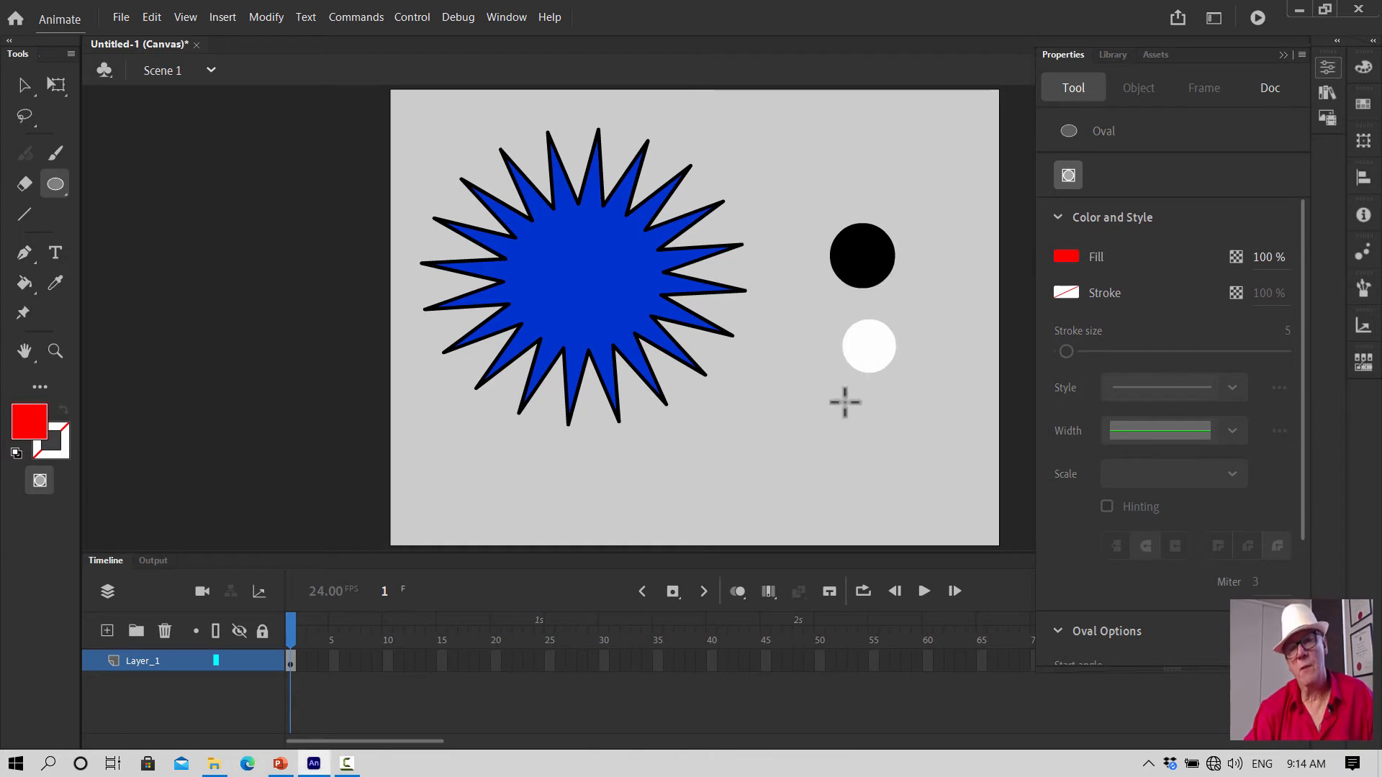
left_click_drag(842, 396, 895, 444)
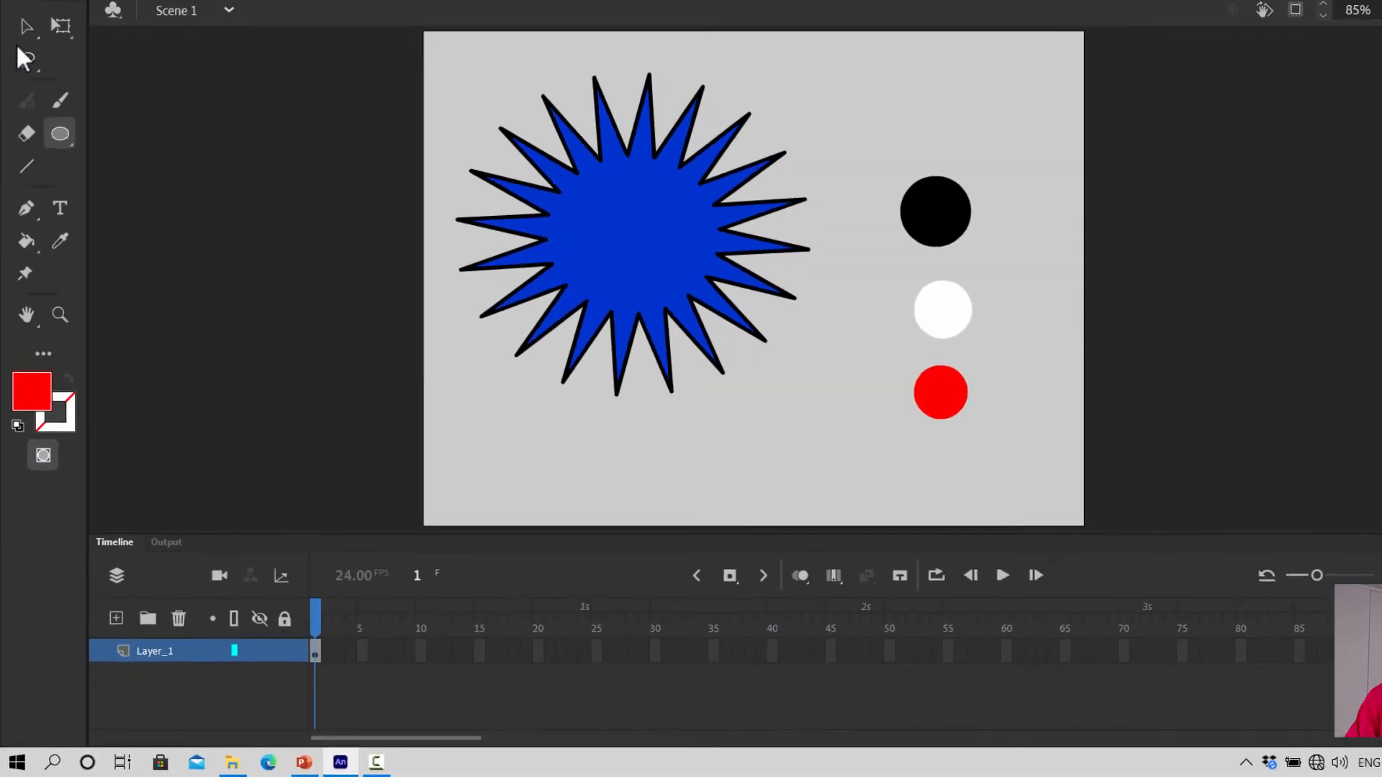
Select the black, white and red circles together and delete them
left_click(31, 82)
left_click_drag(801, 199, 930, 468)
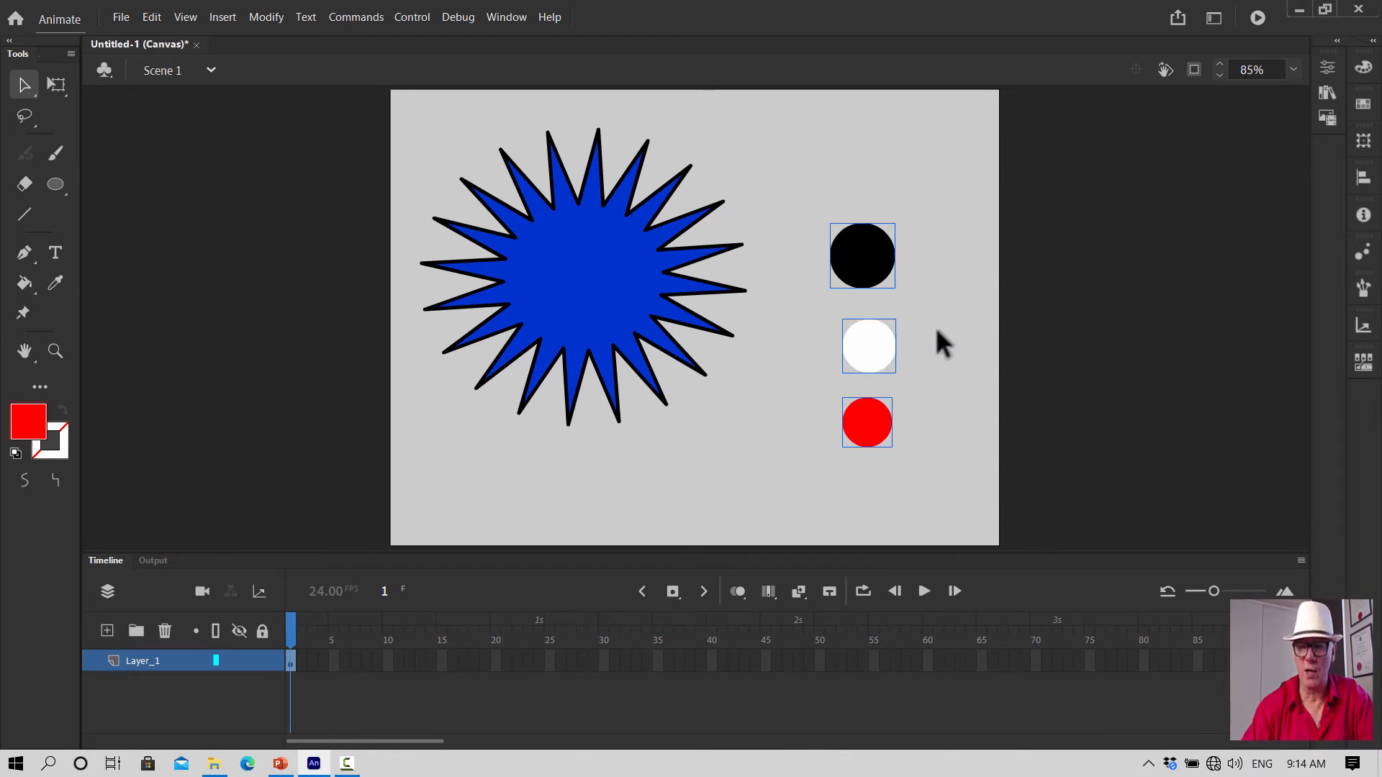
key("Delete")
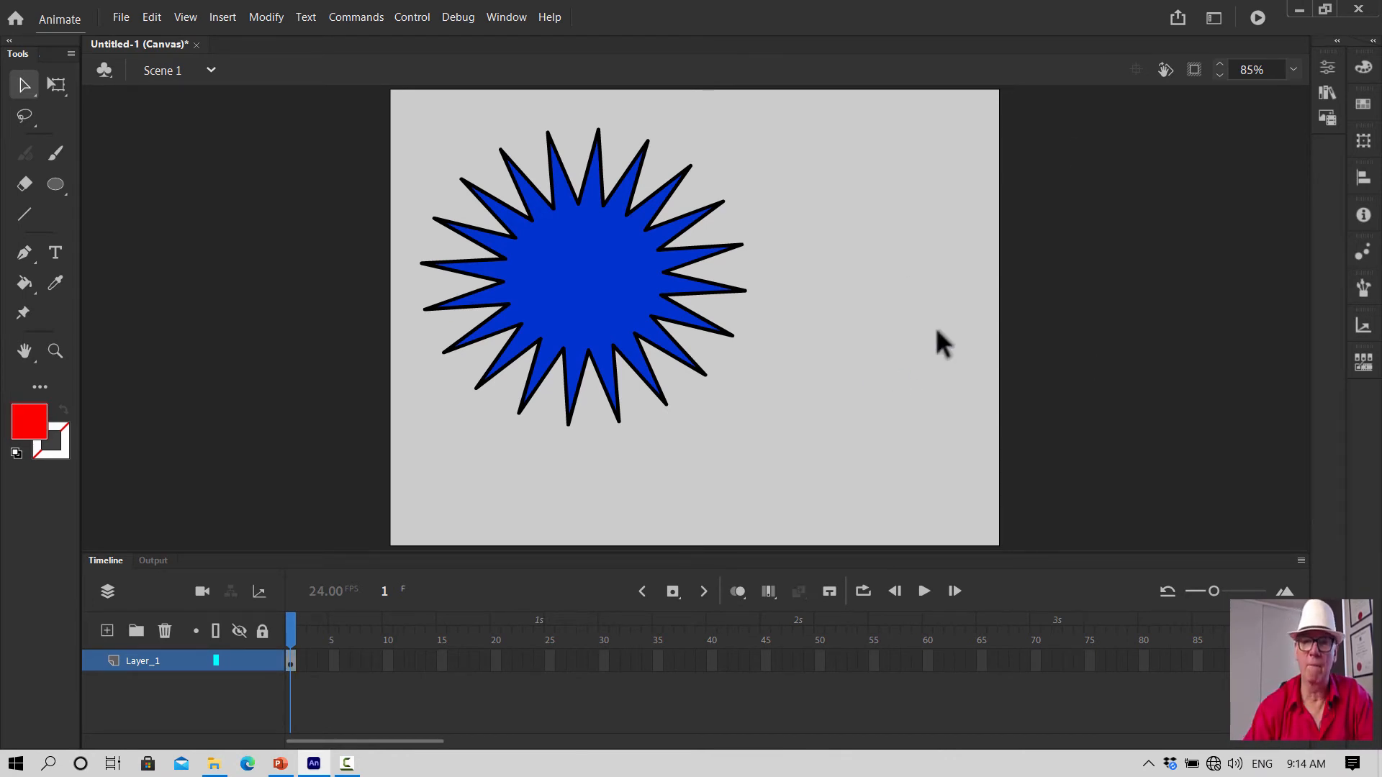
Try drawing a small red square with the Rectangle tool to the right of the star, and undo it
left_click(57, 180)
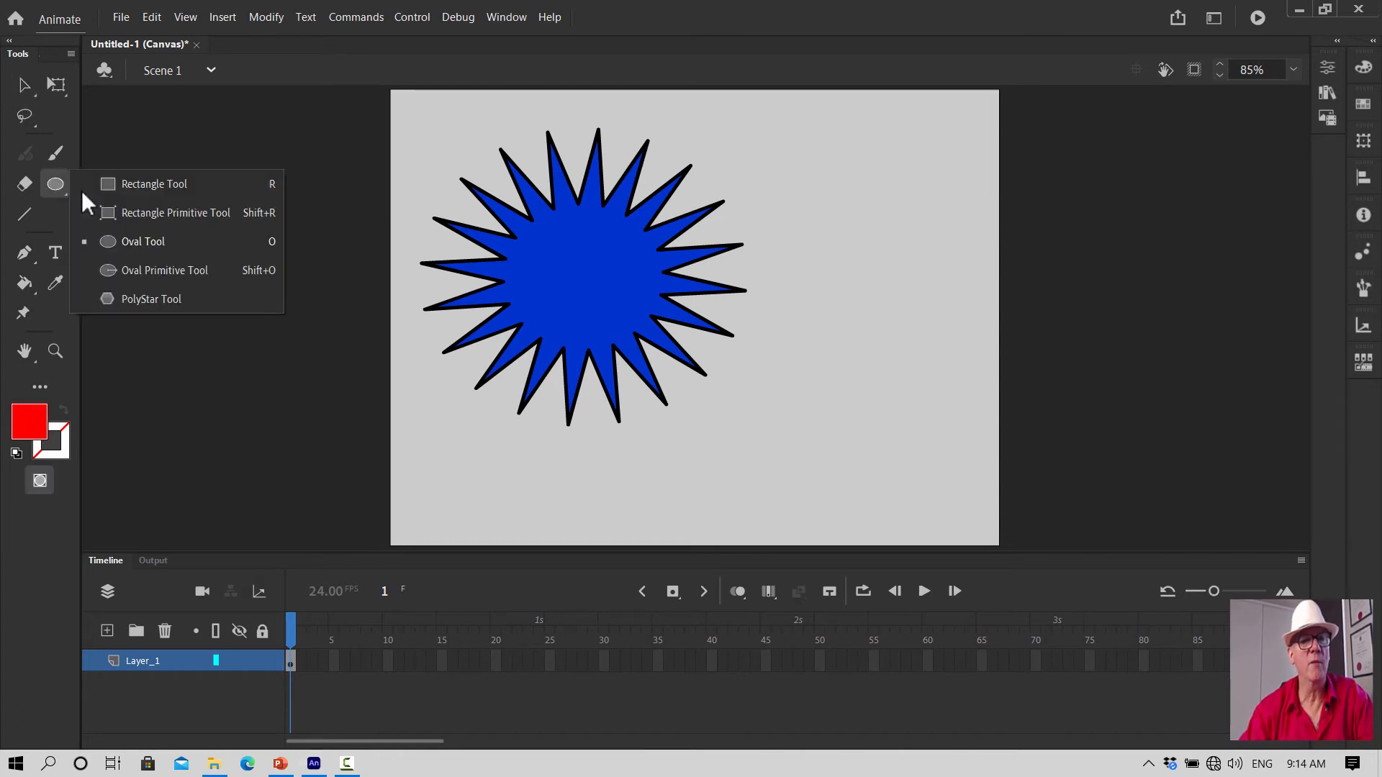
left_click(119, 186)
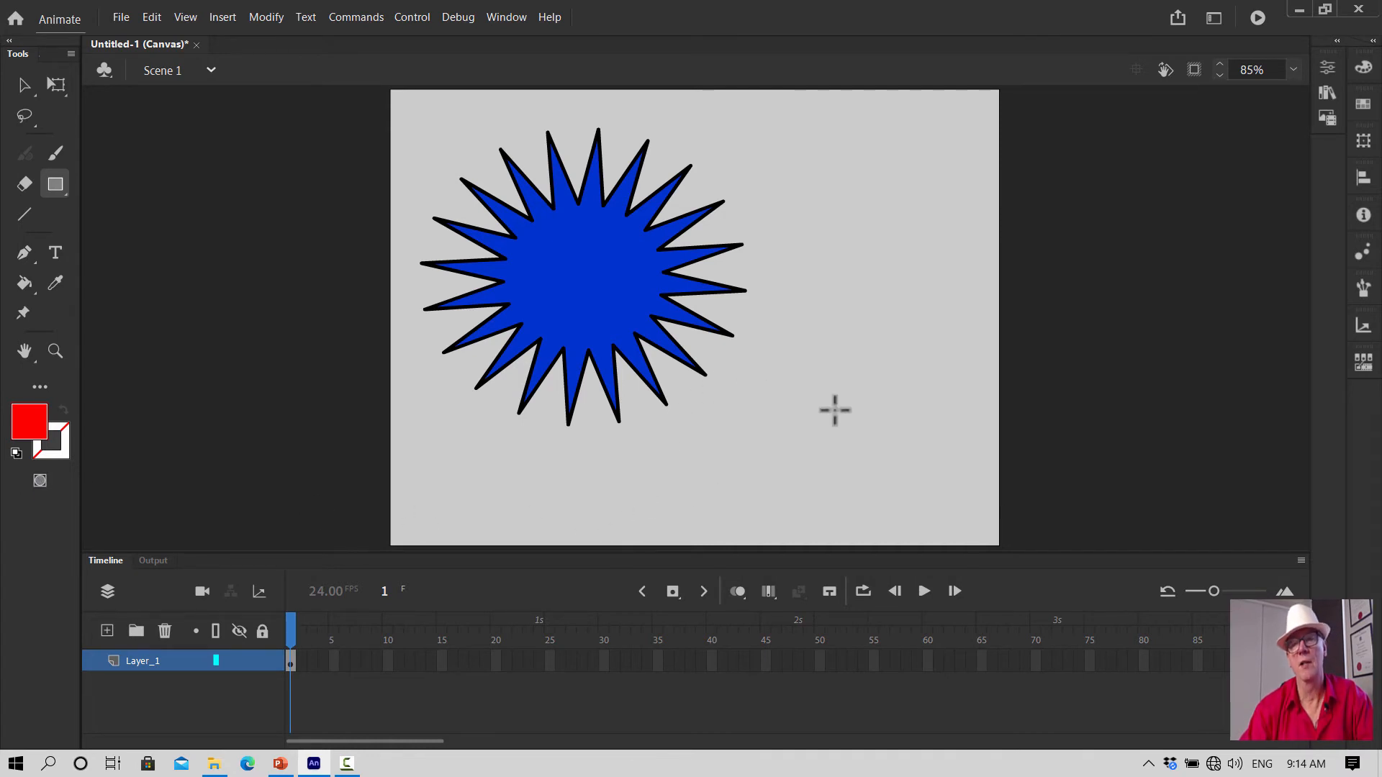
left_click_drag(850, 393, 882, 425)
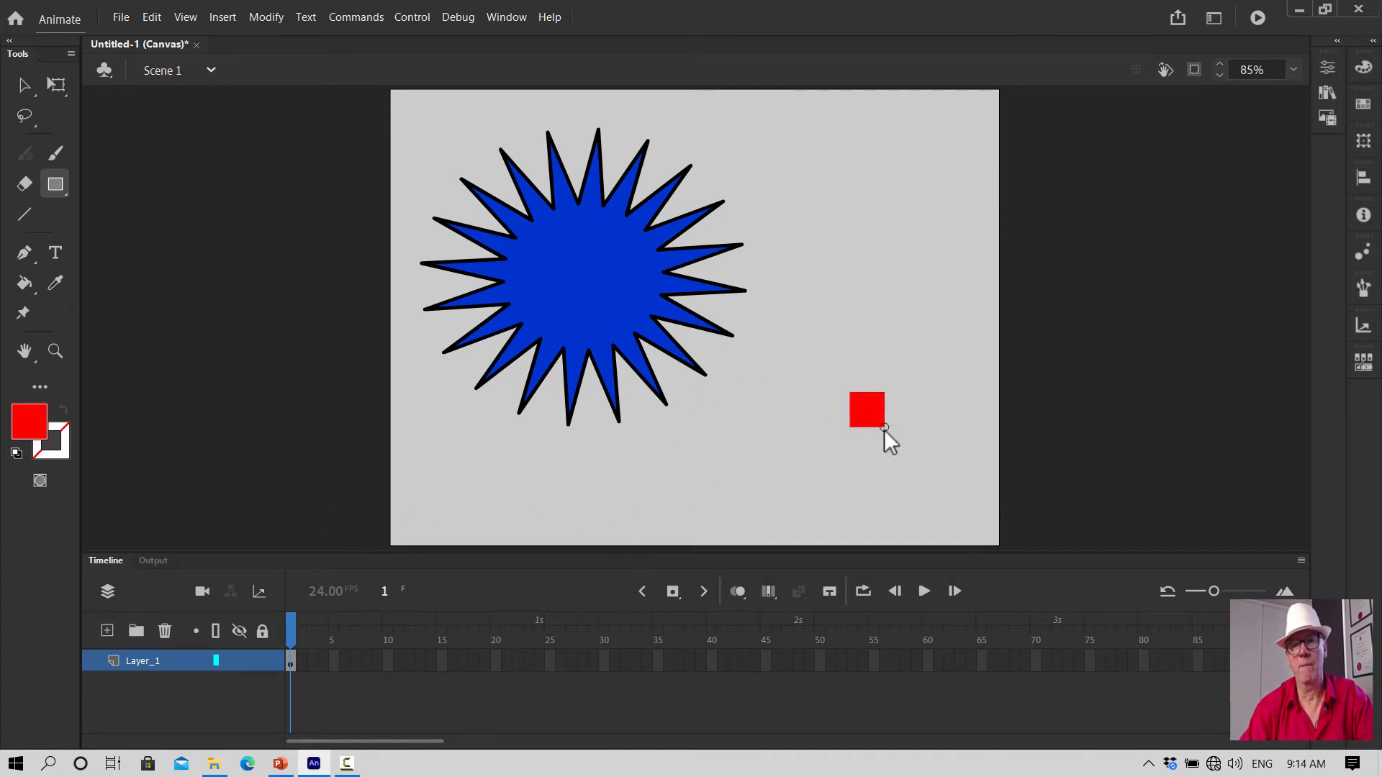
key("ctrl+z")
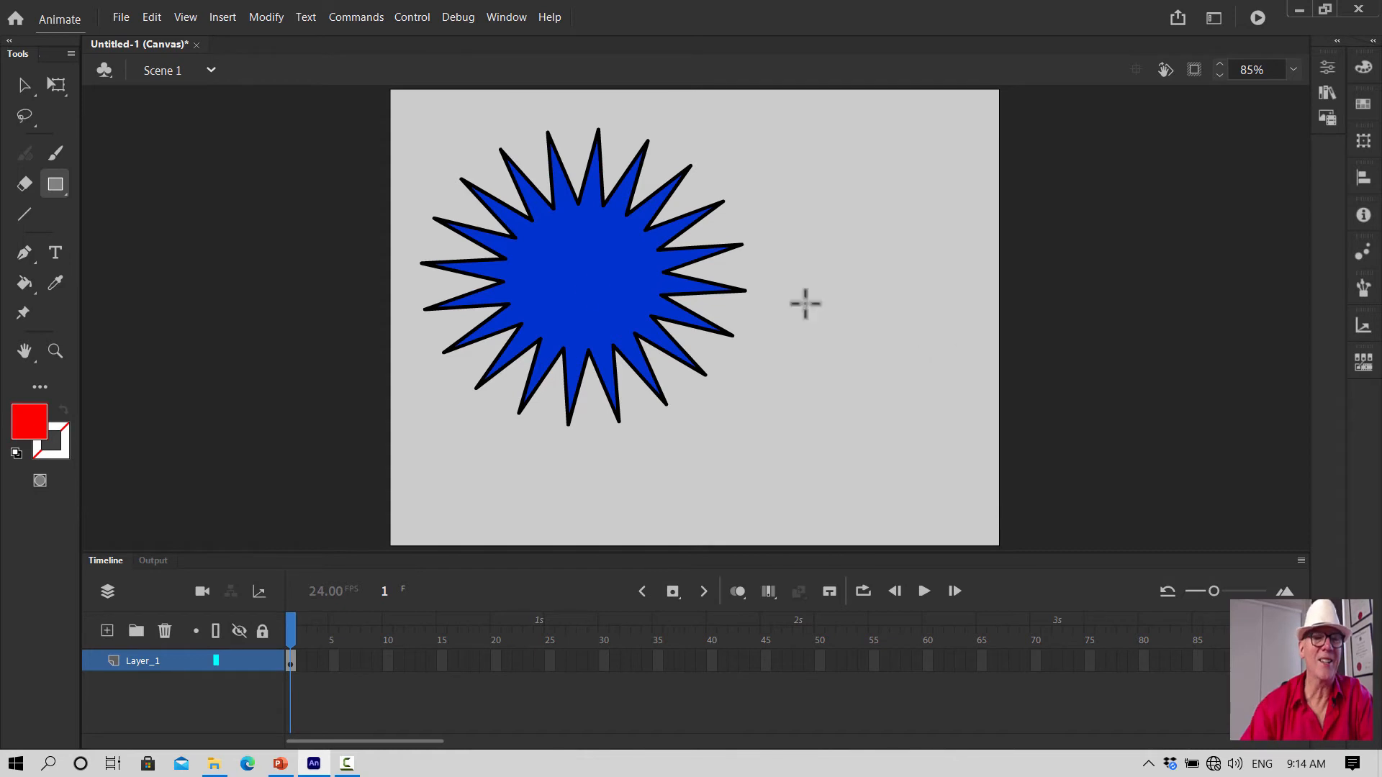
Set the Oval tool's fill to black and draw a small circle to the right of the star
left_click(59, 184)
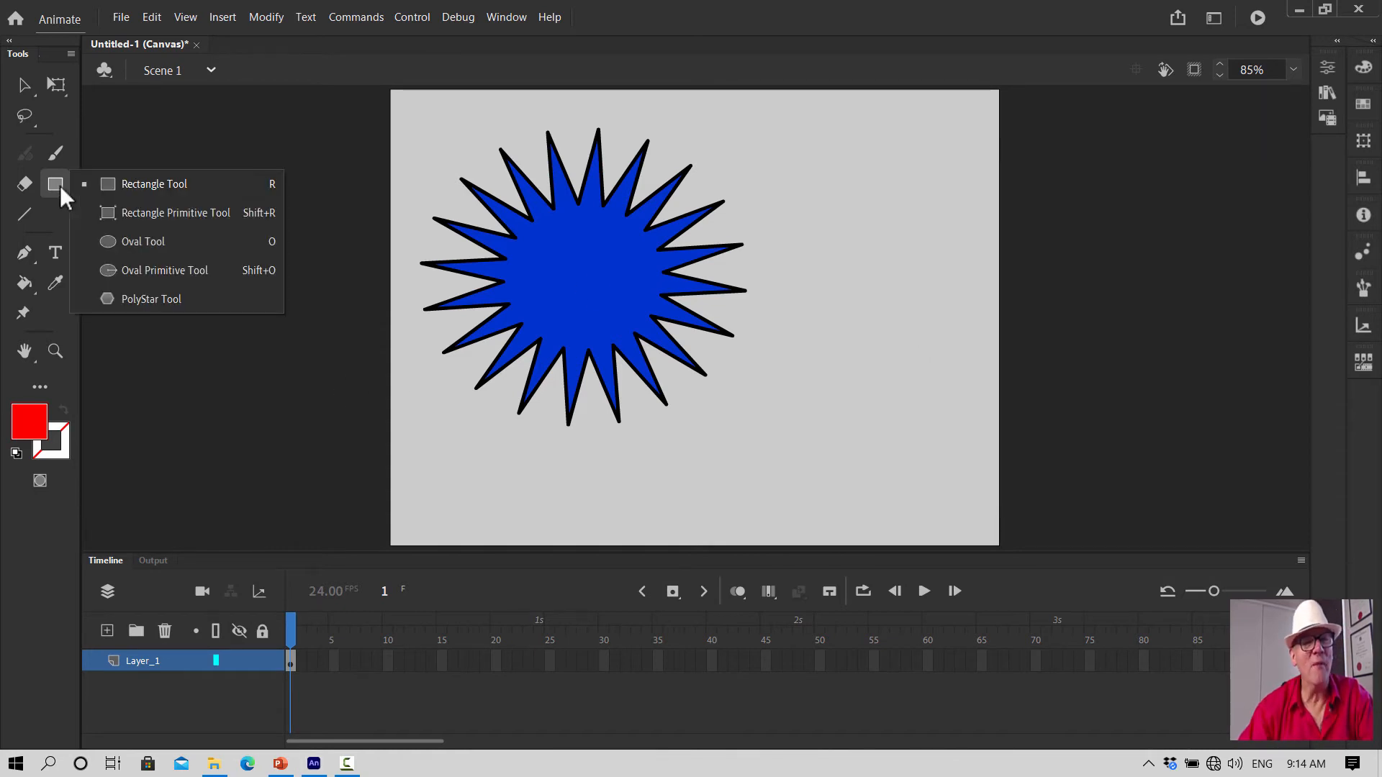
left_click(138, 237)
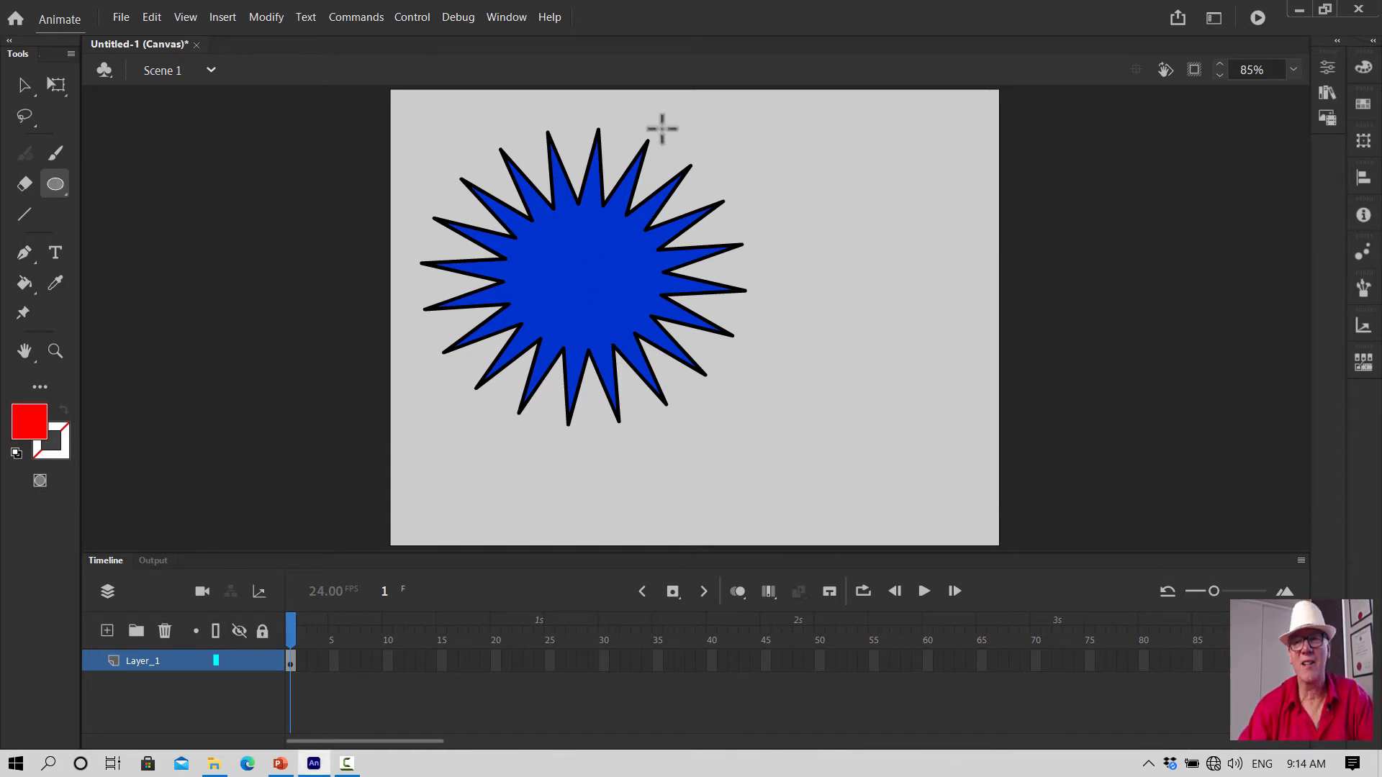
left_click(21, 422)
left_click(128, 511)
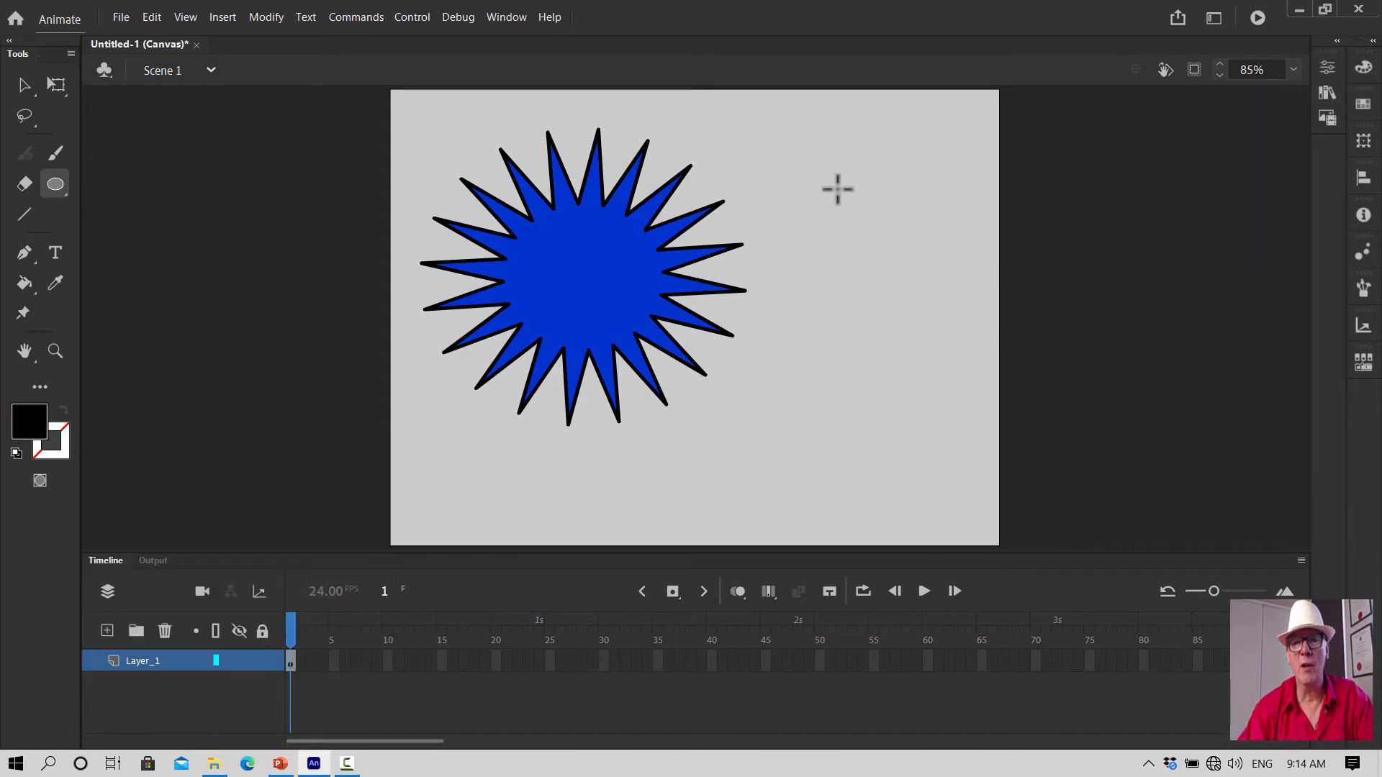
left_click_drag(837, 189, 897, 250)
Set the fill to white and draw a slightly smaller circle below the black one
left_click(19, 419)
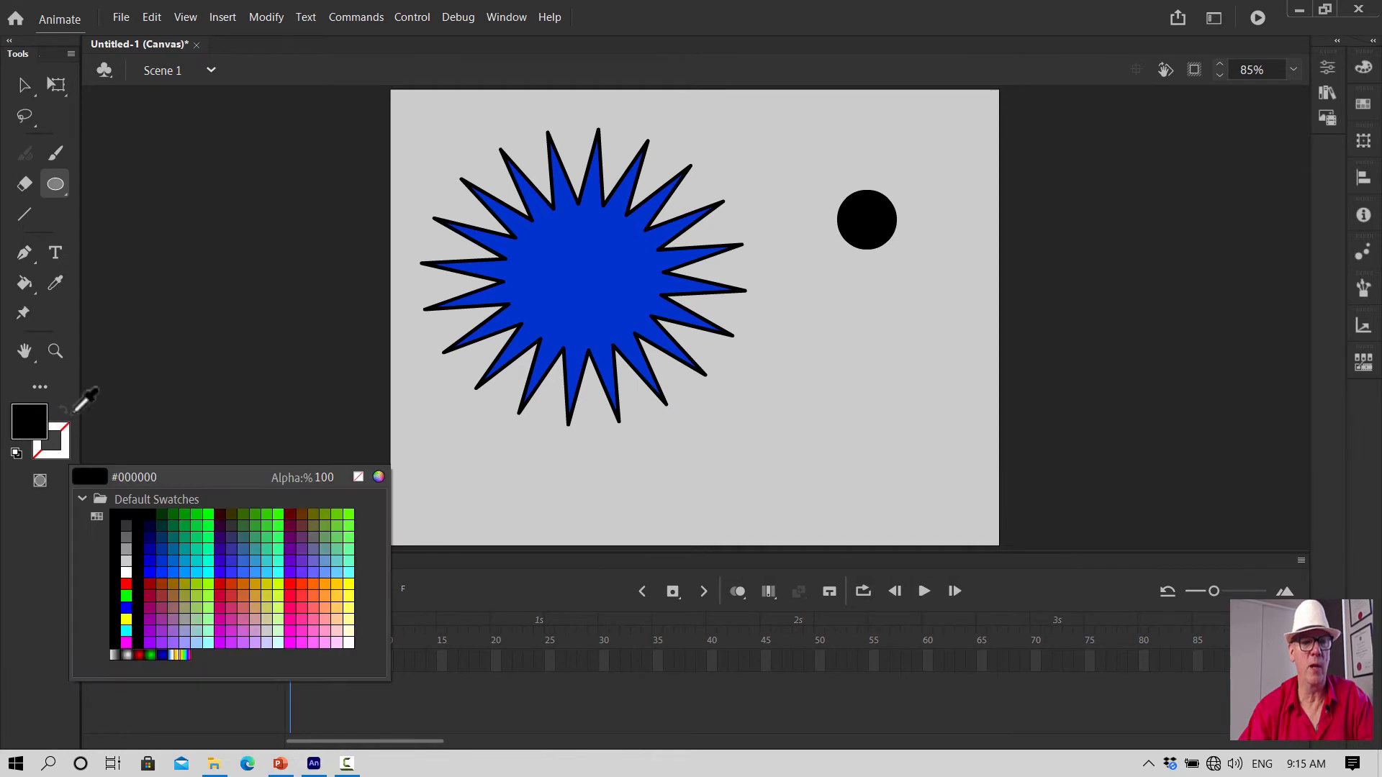
left_click(124, 569)
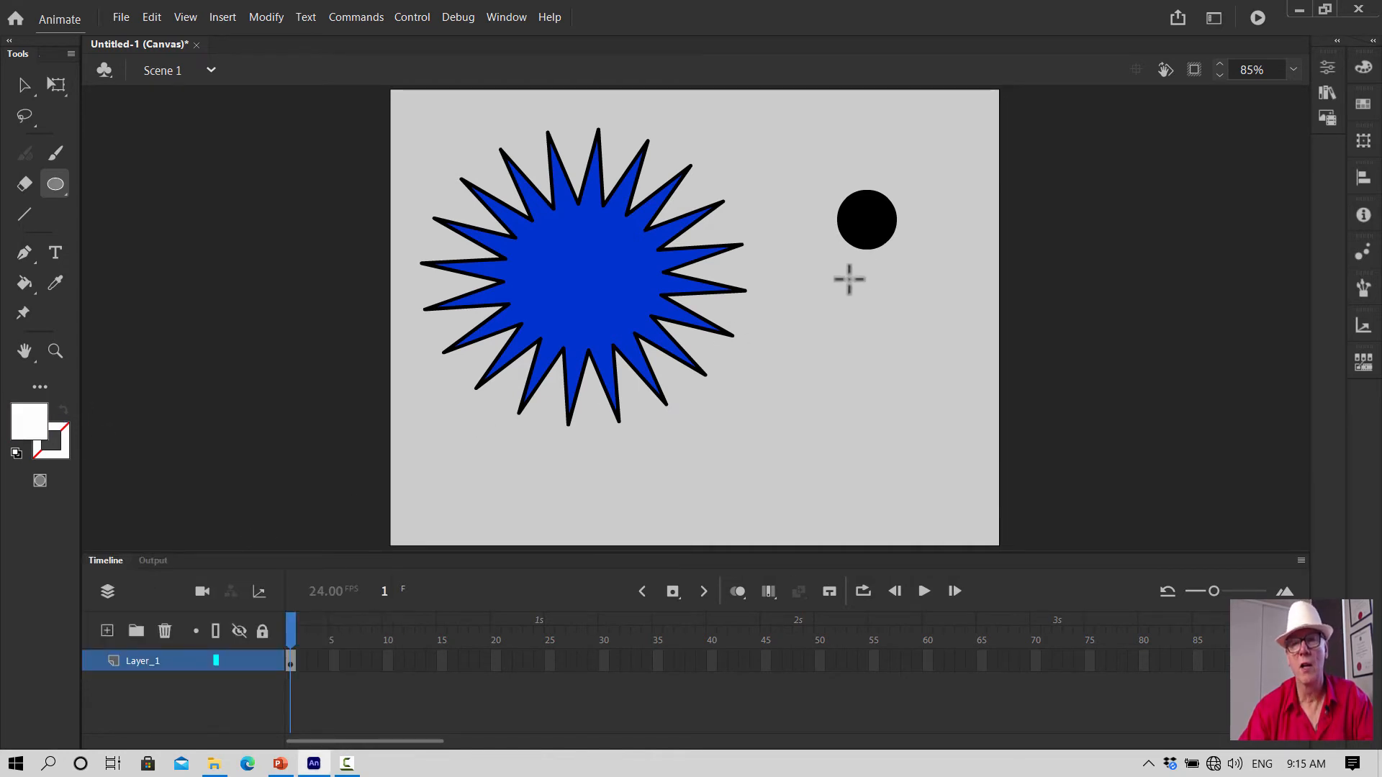
left_click_drag(850, 279, 900, 325)
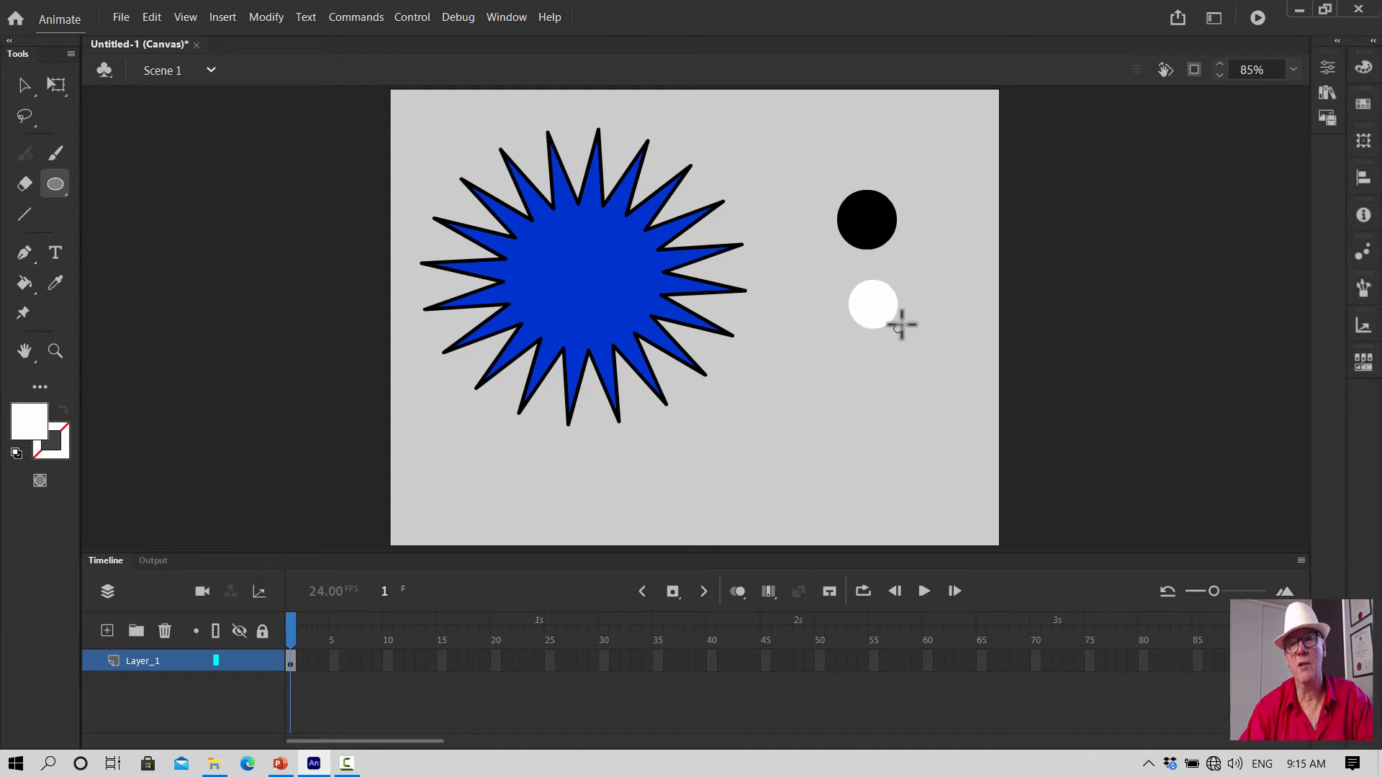
Set the fill to red and draw a slightly smaller circle below the white one
left_click(29, 424)
left_click(126, 584)
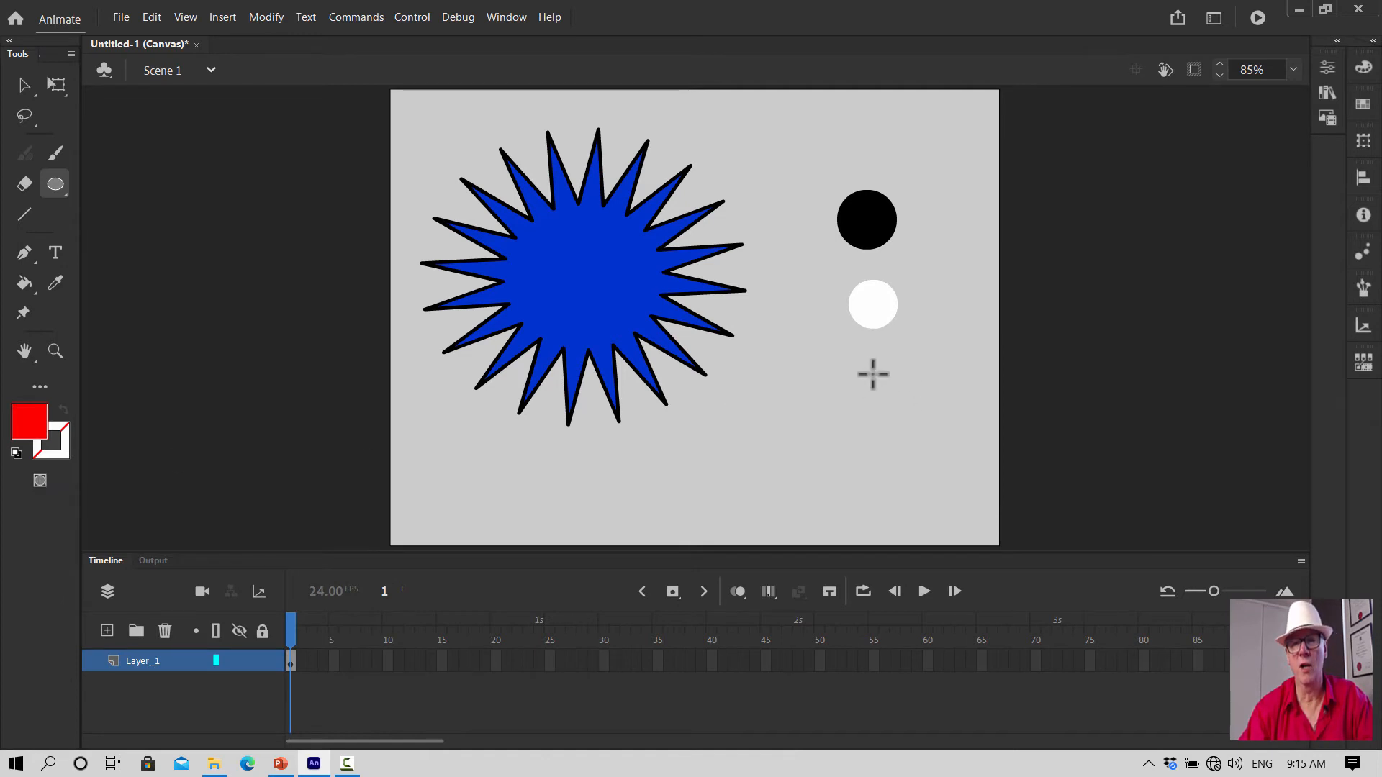
left_click_drag(864, 363, 912, 411)
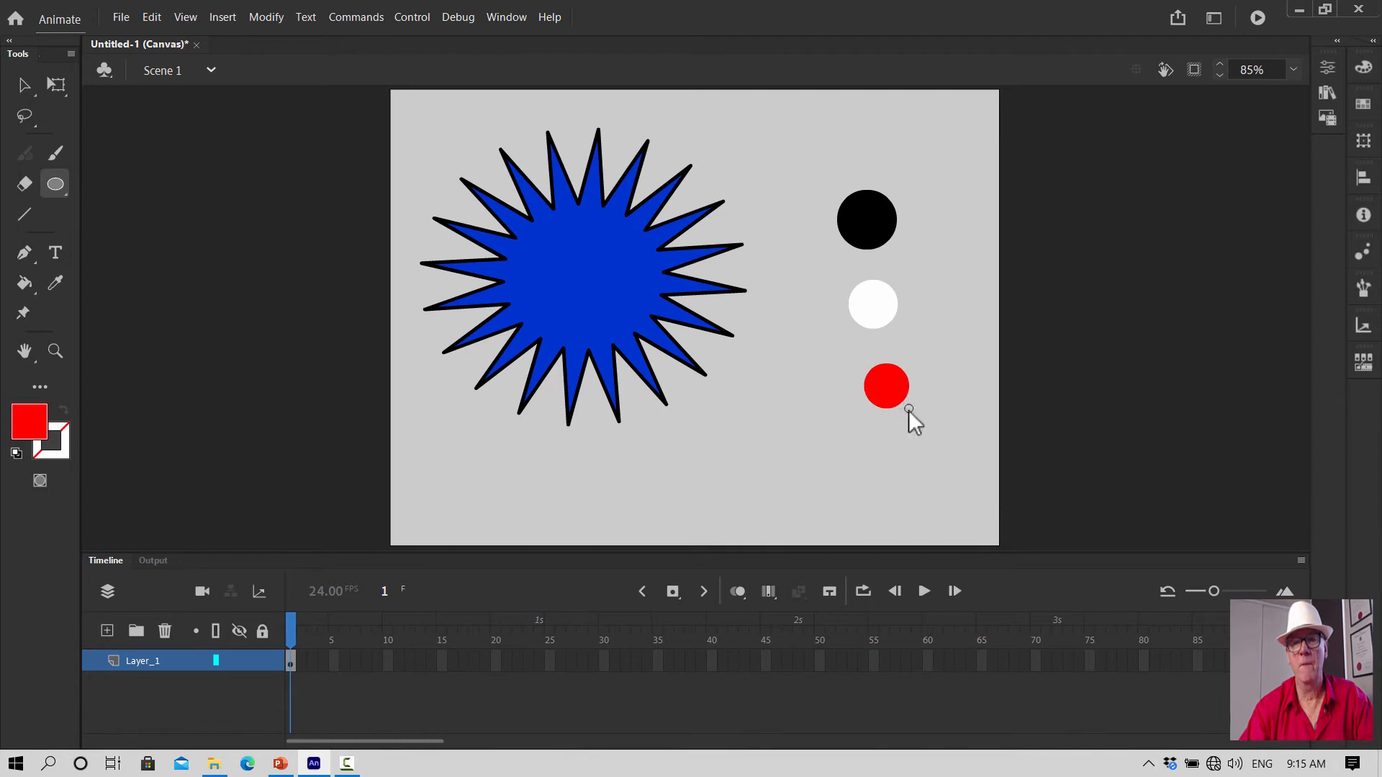
Move the red circle up over the lower part of the white circle, nudging it to leave a white crescent uncovered above
left_click(23, 85)
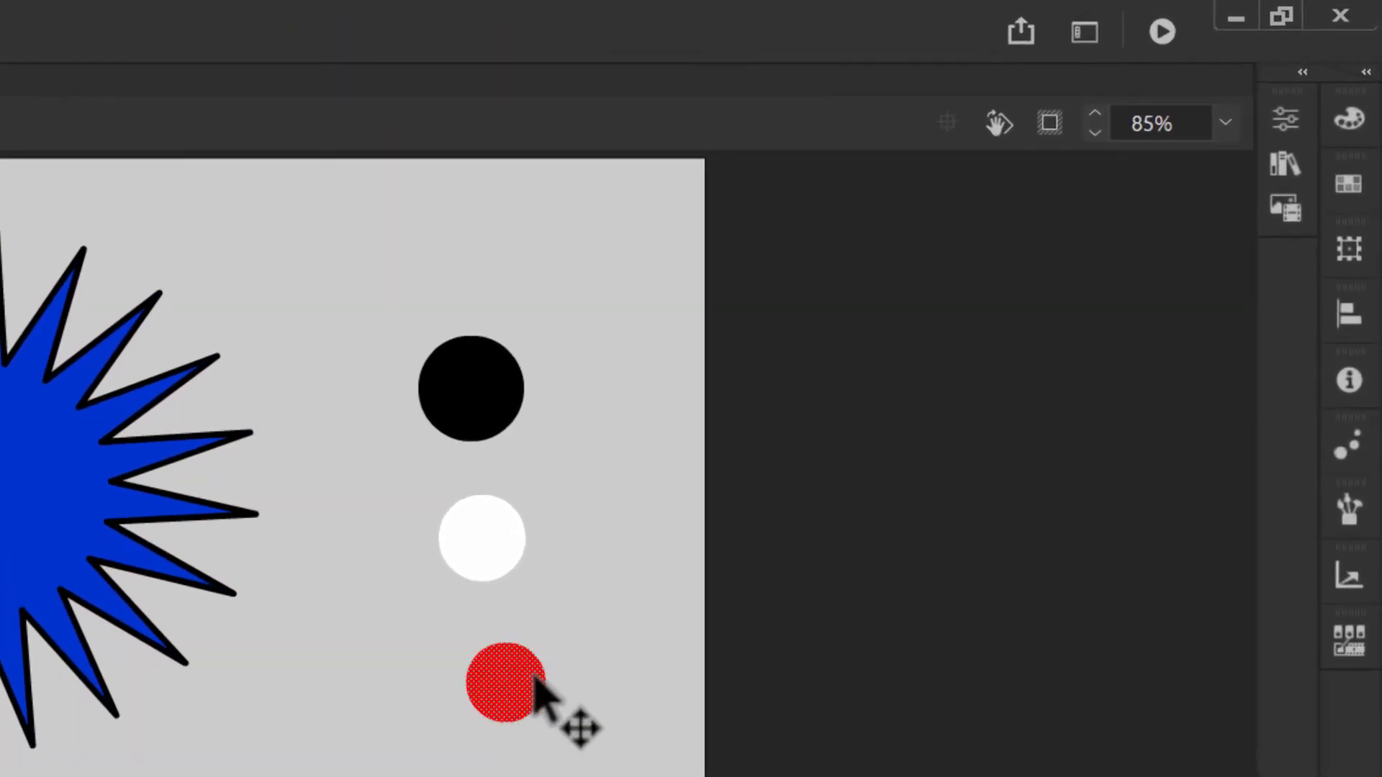
left_click(891, 374)
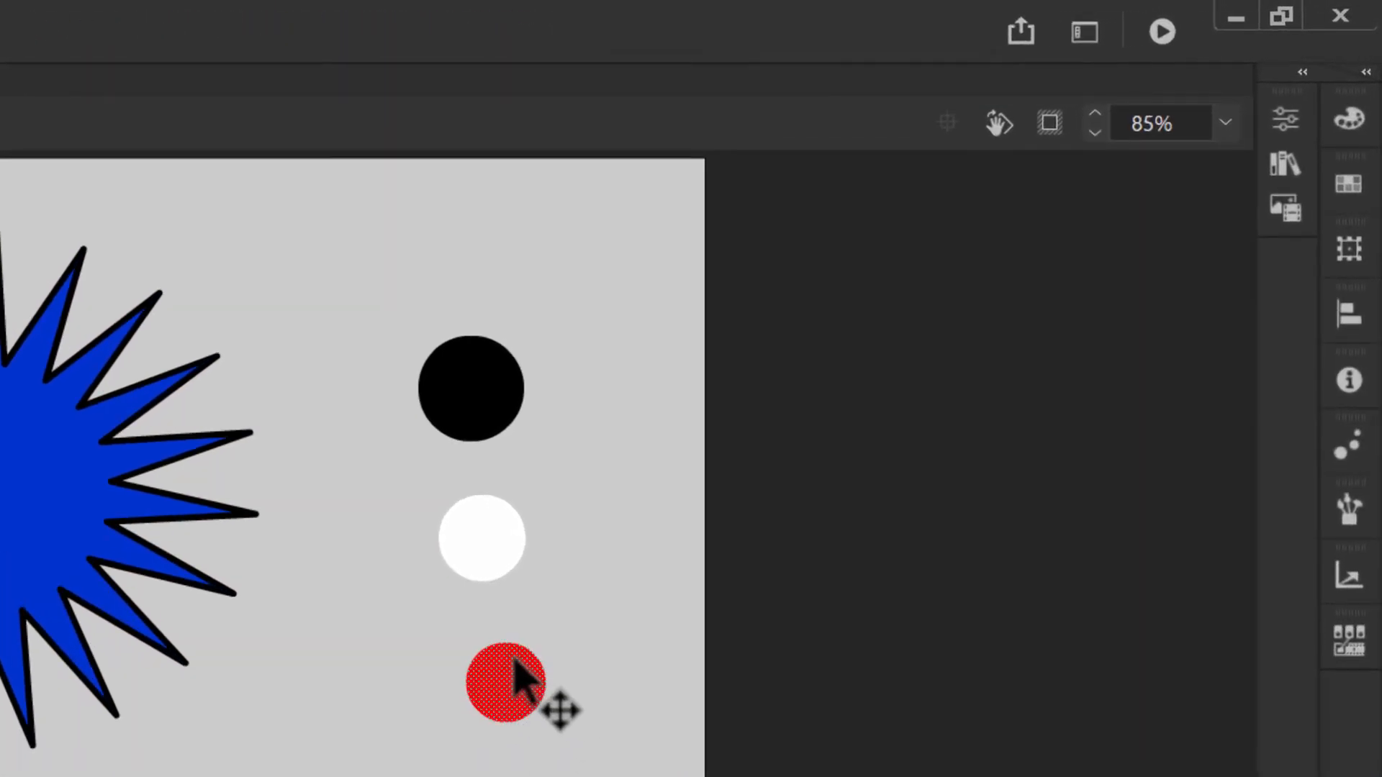
left_click_drag(514, 673, 489, 548)
key("Right")
key("Right")
key("Right")
key("Right")
key("Right")
key("Right")
key("Right")
key("Right")
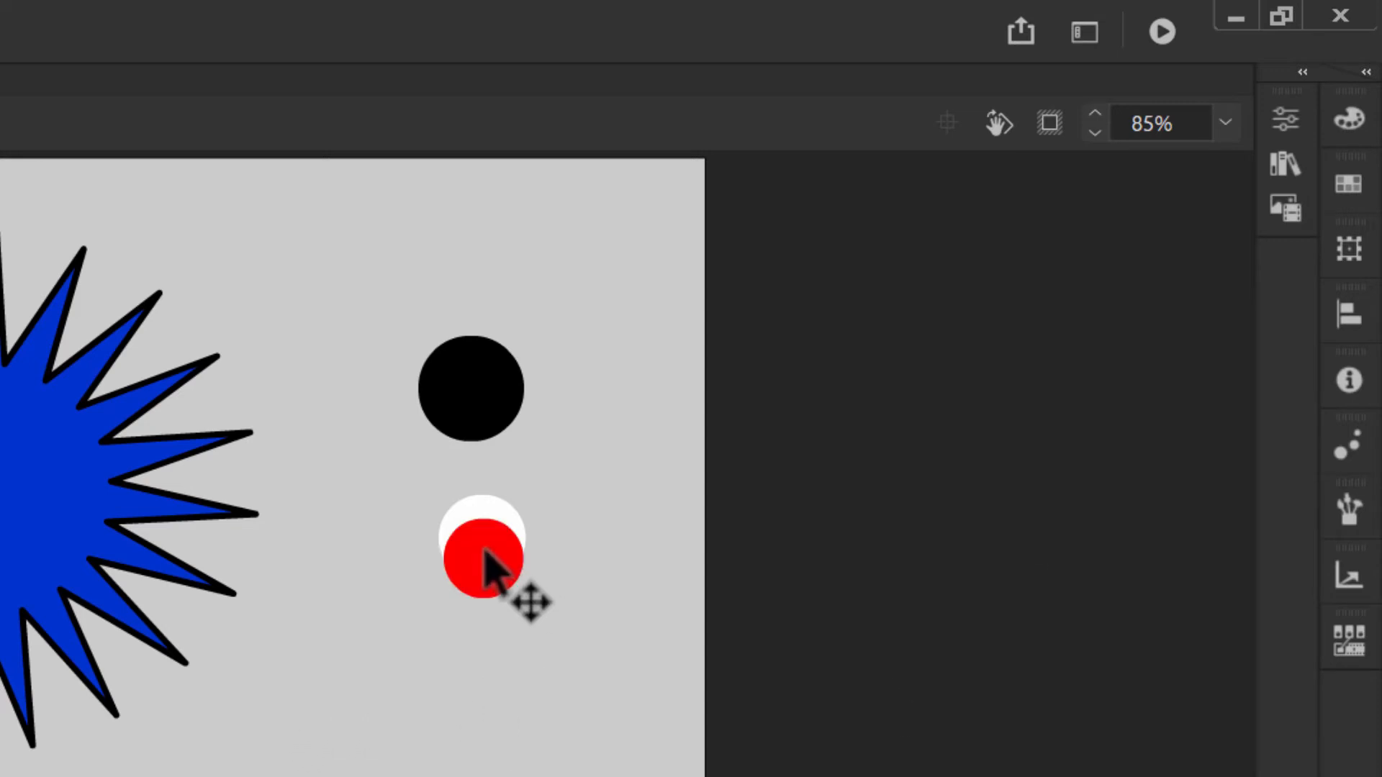
Move the red circle straight down off the white one to cut the white circle into a crescent, and deselect it
left_click(486, 558)
left_click_drag(487, 558, 488, 741)
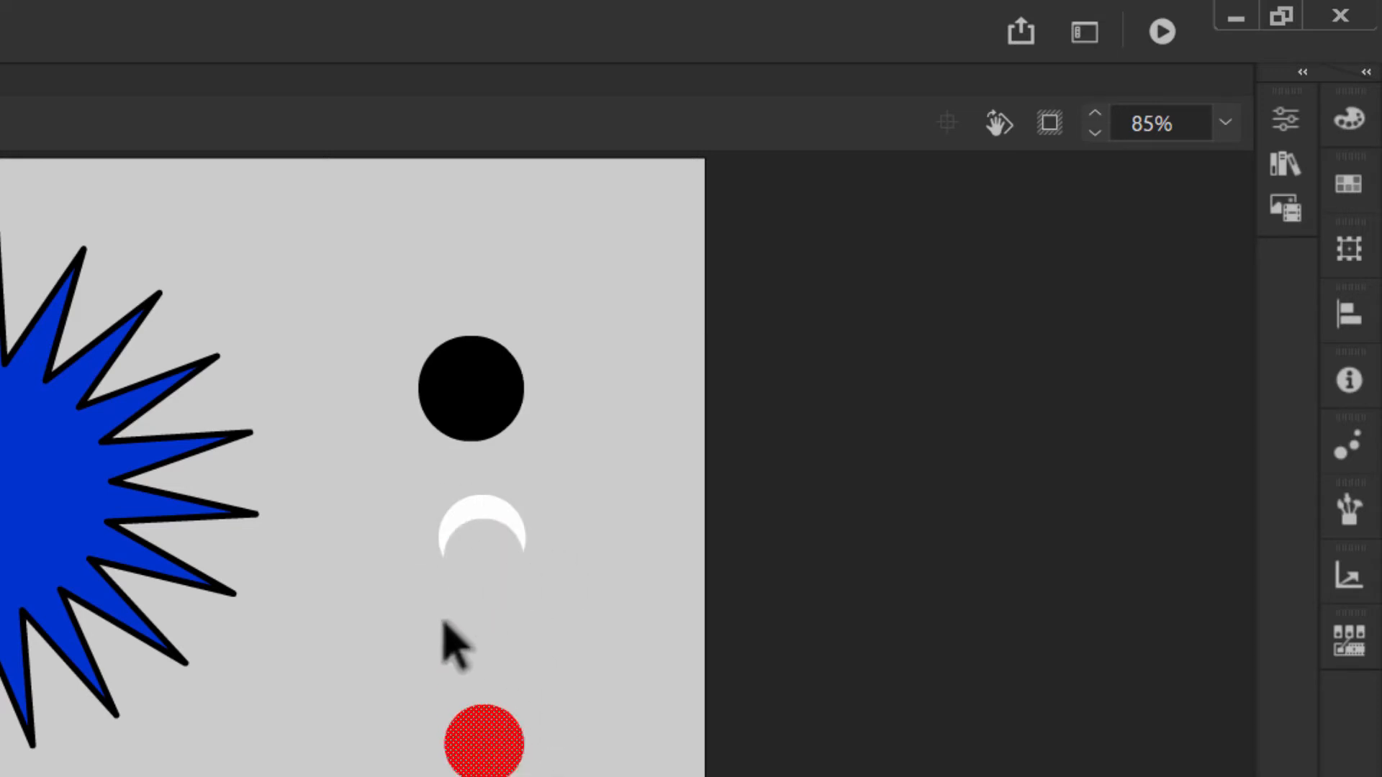
left_click(401, 624)
Move the white crescent into the upper part of the black circle and nudge it until it is evenly centred there
left_click(483, 506)
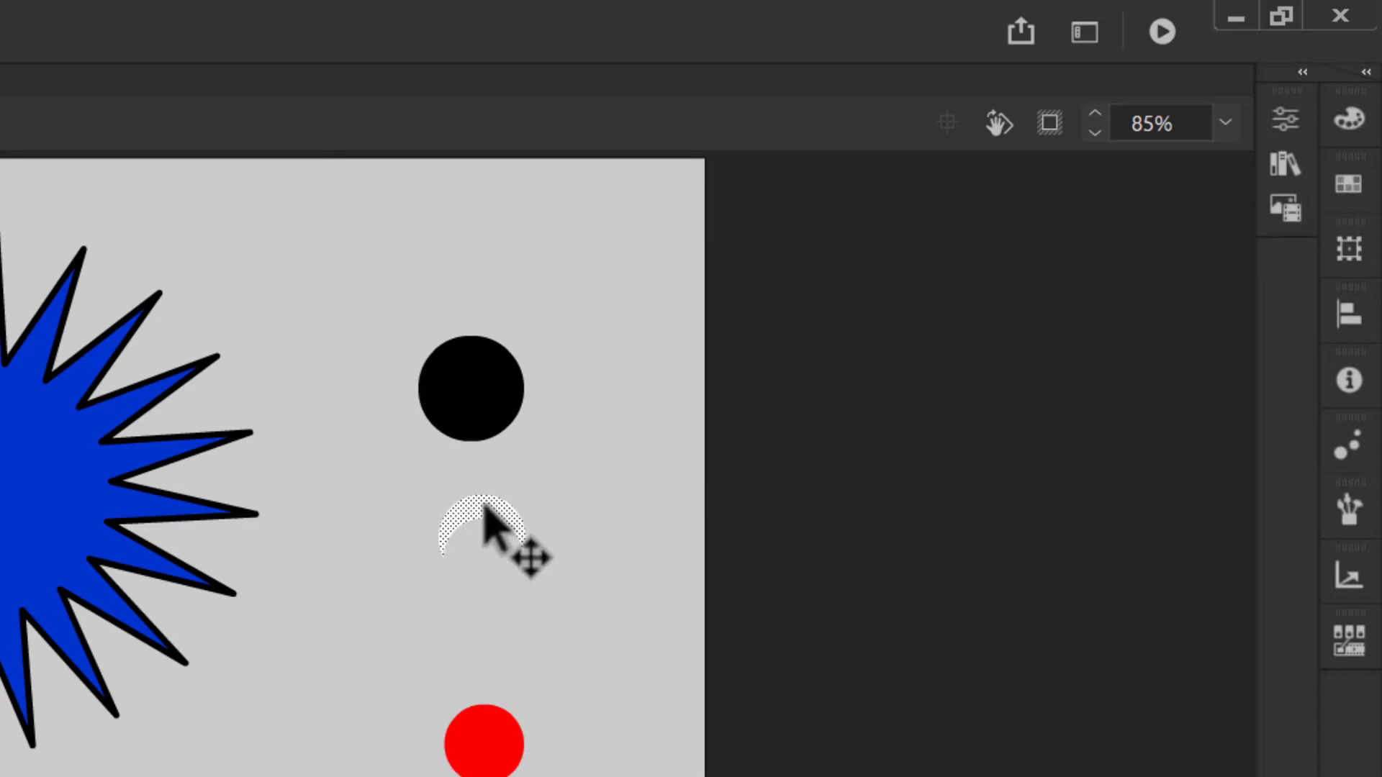
left_click_drag(483, 505, 480, 358)
key("Left")
key("Left")
key("Left")
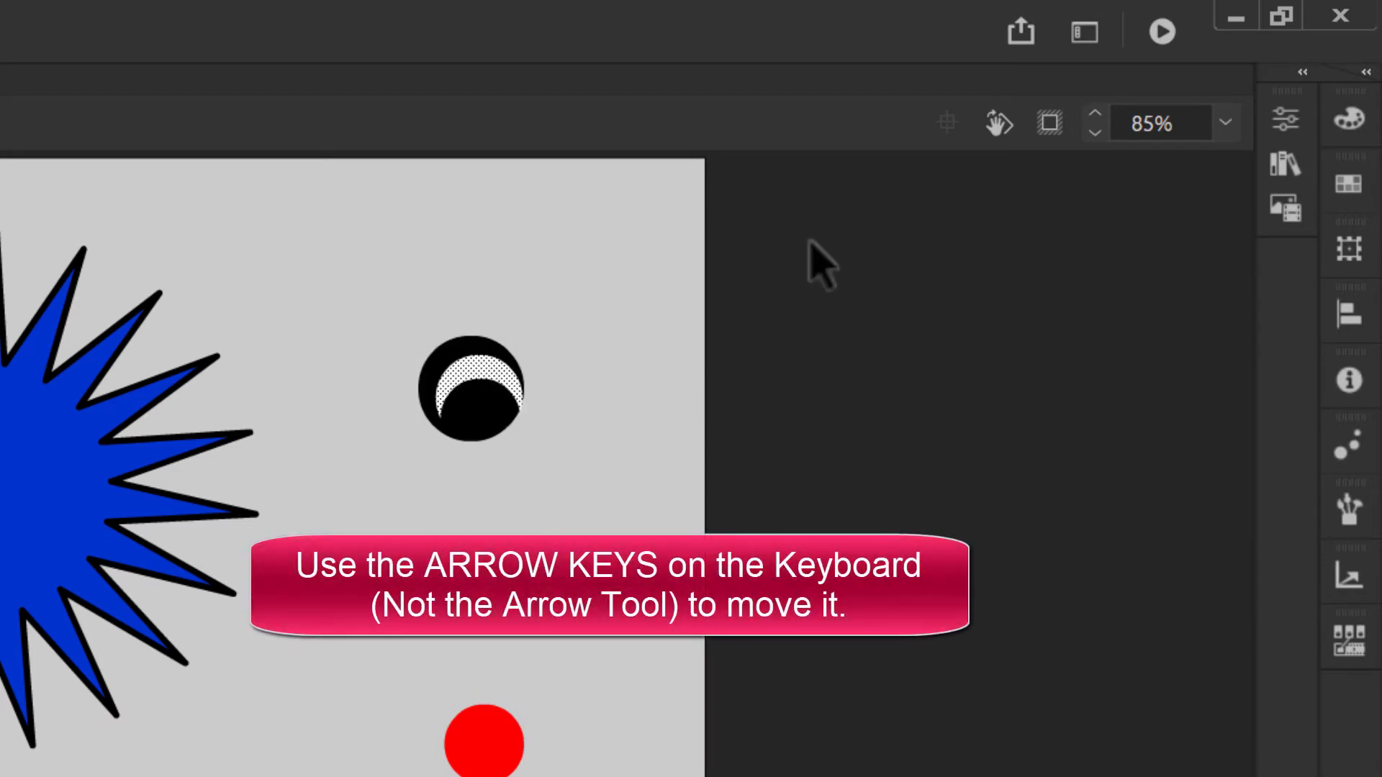
key("Left")
key("Up")
key("Up")
key("Up")
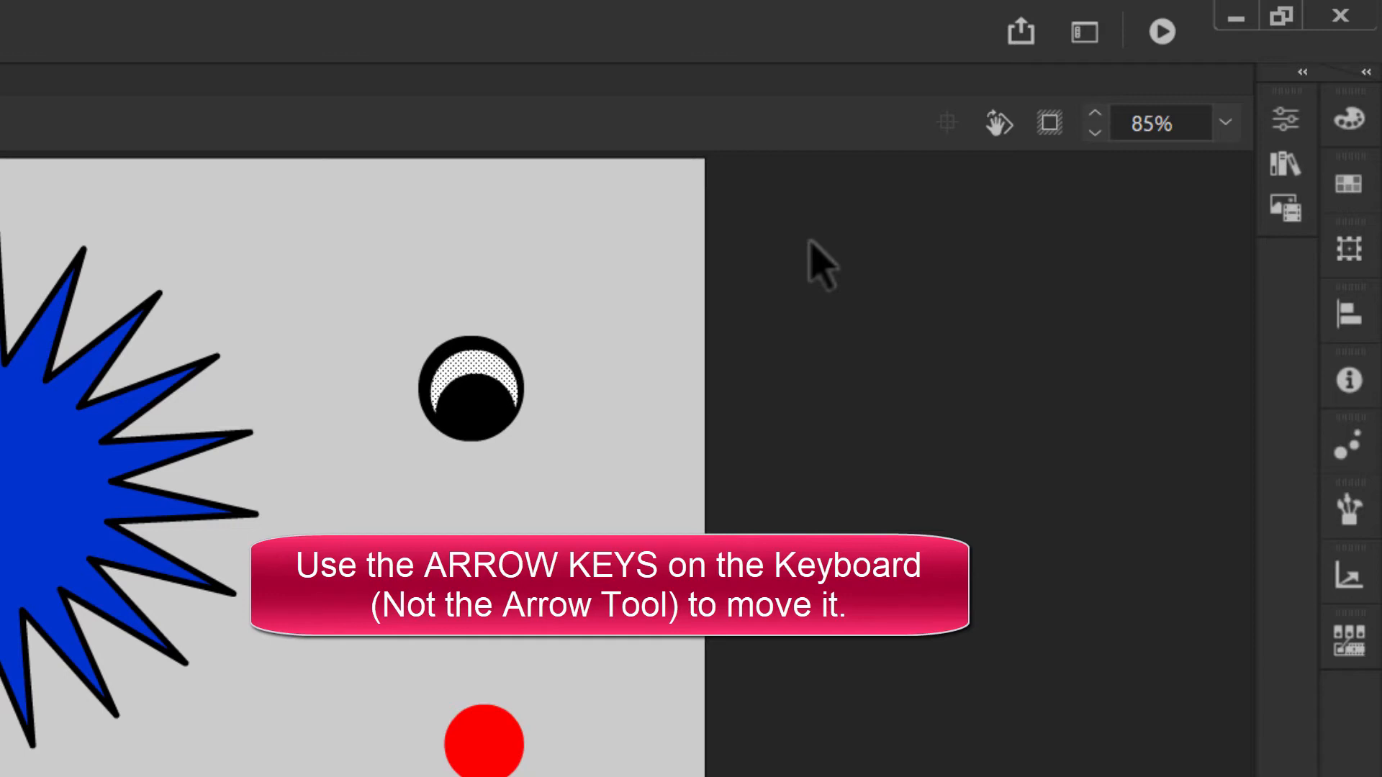
key("Left")
key("Down")
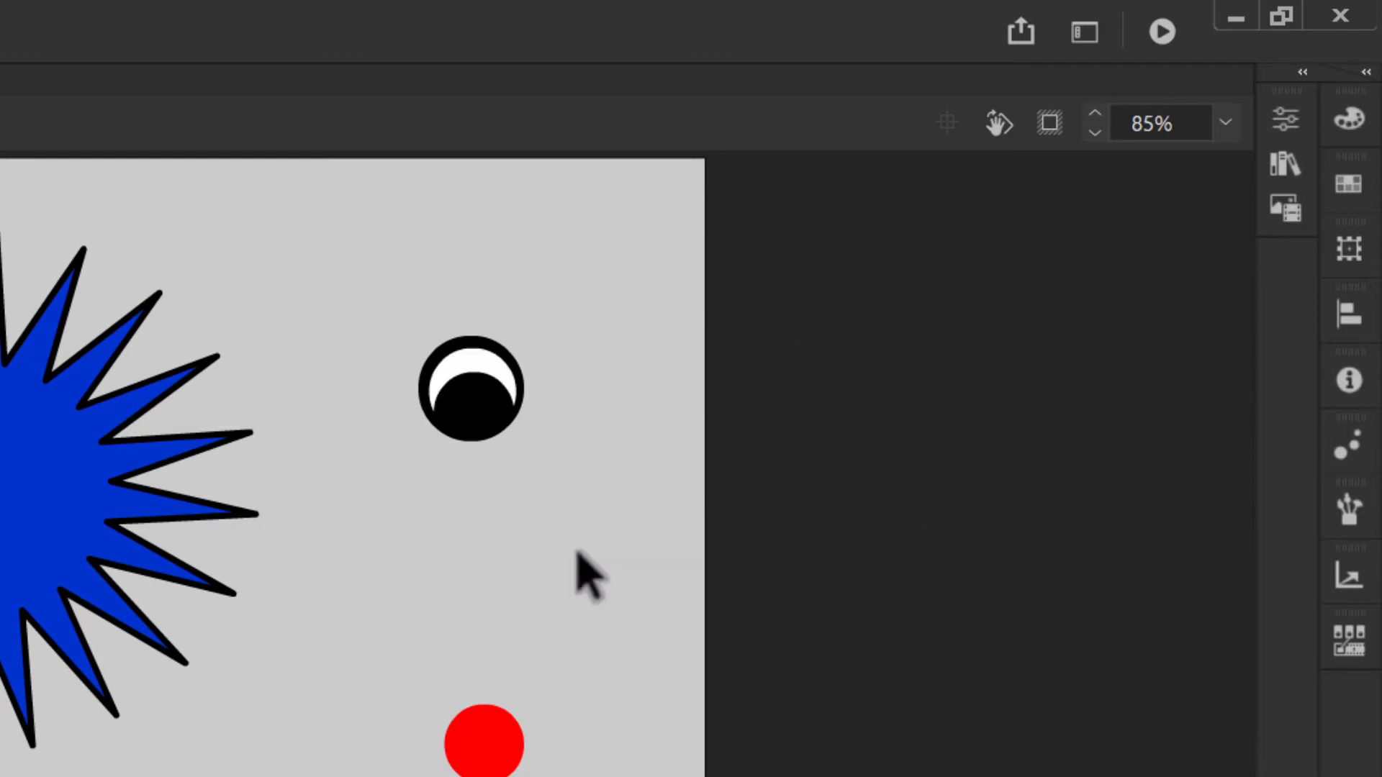
Select and delete the leftover red circle
left_click_drag(400, 675, 584, 776)
key("Delete")
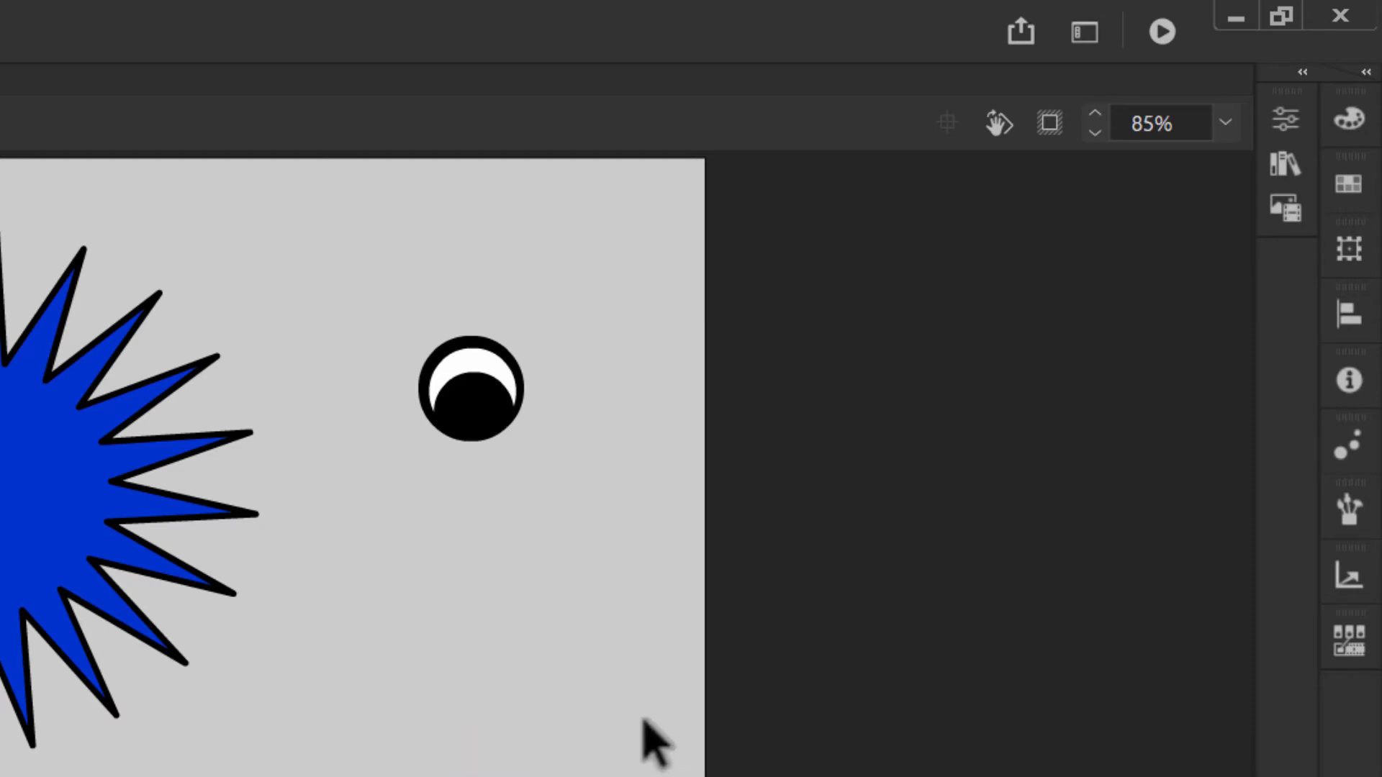
Select the black circle with its white crescent and convert it to a Graphic symbol named eye
left_click_drag(379, 281, 568, 496)
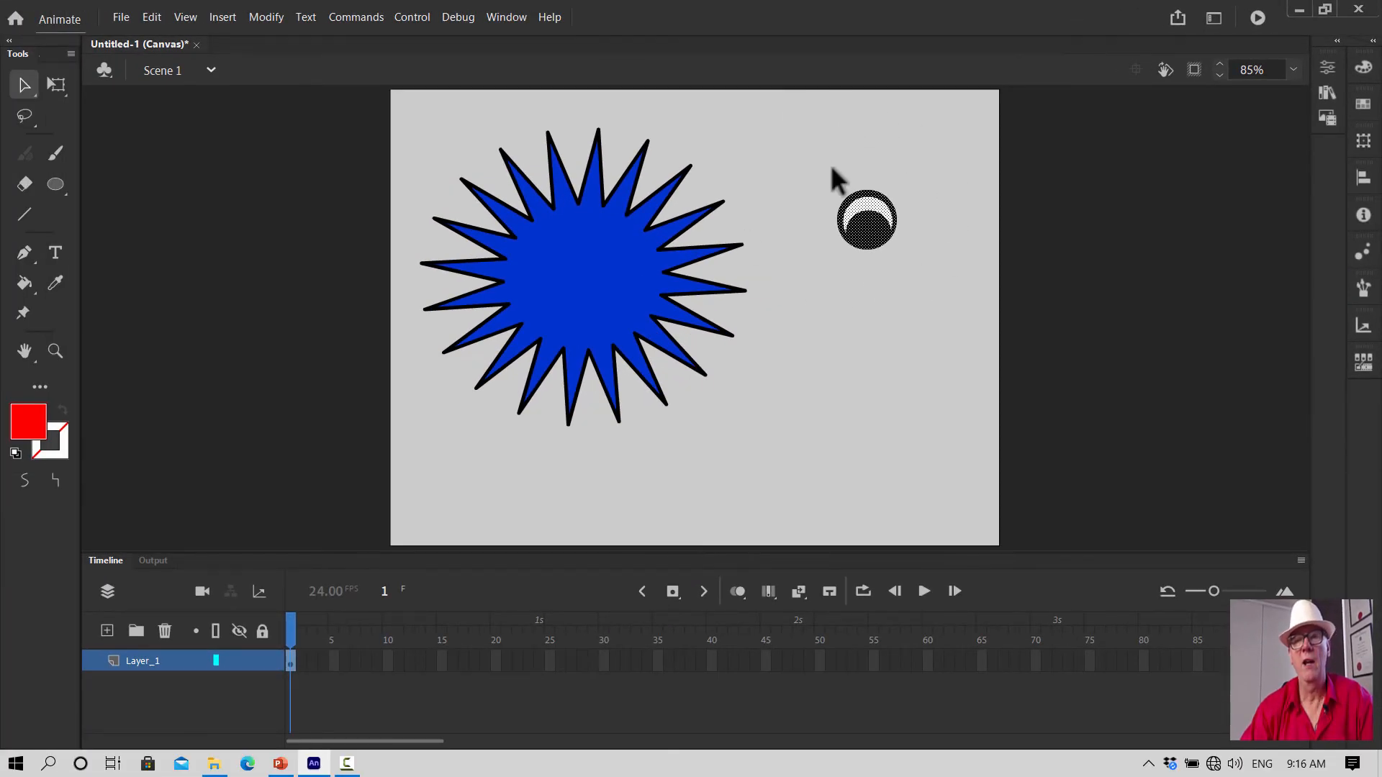
right_click(870, 238)
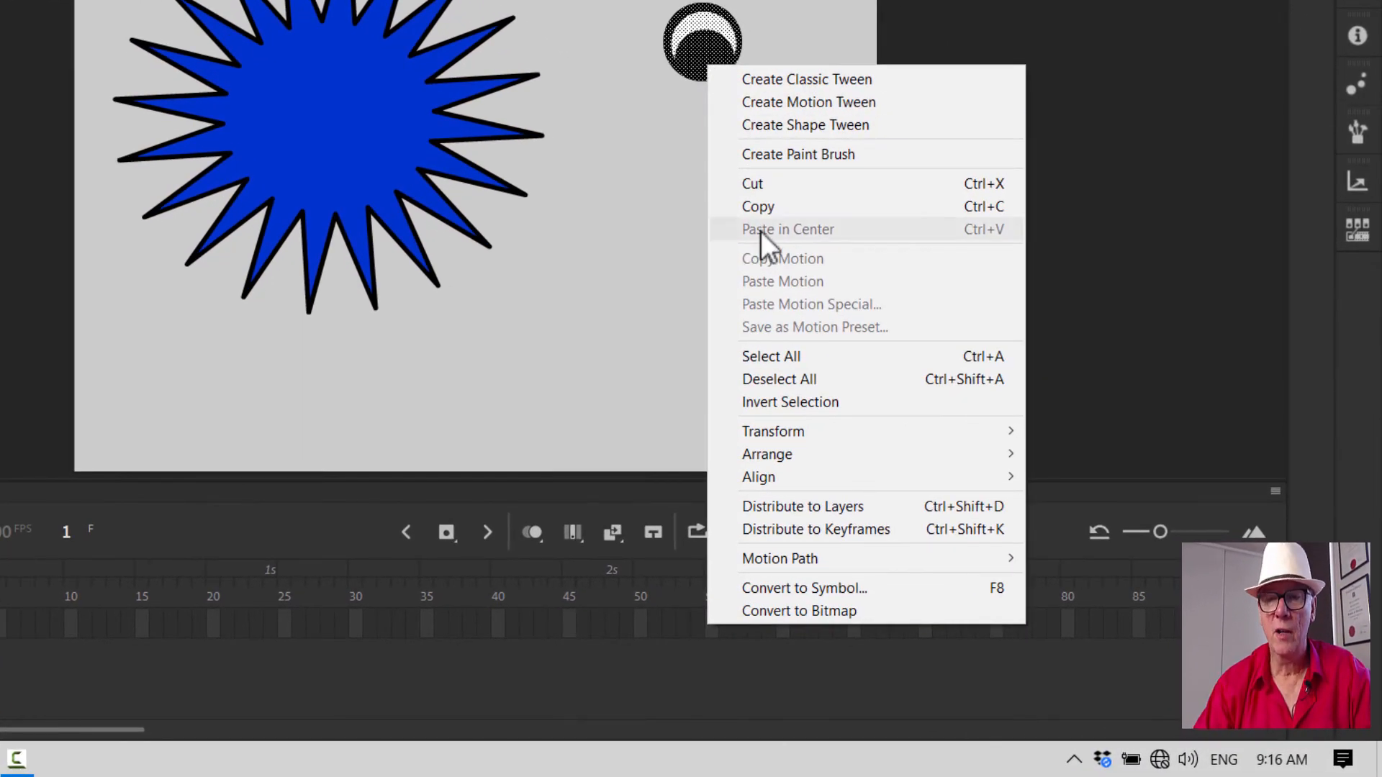
left_click(830, 586)
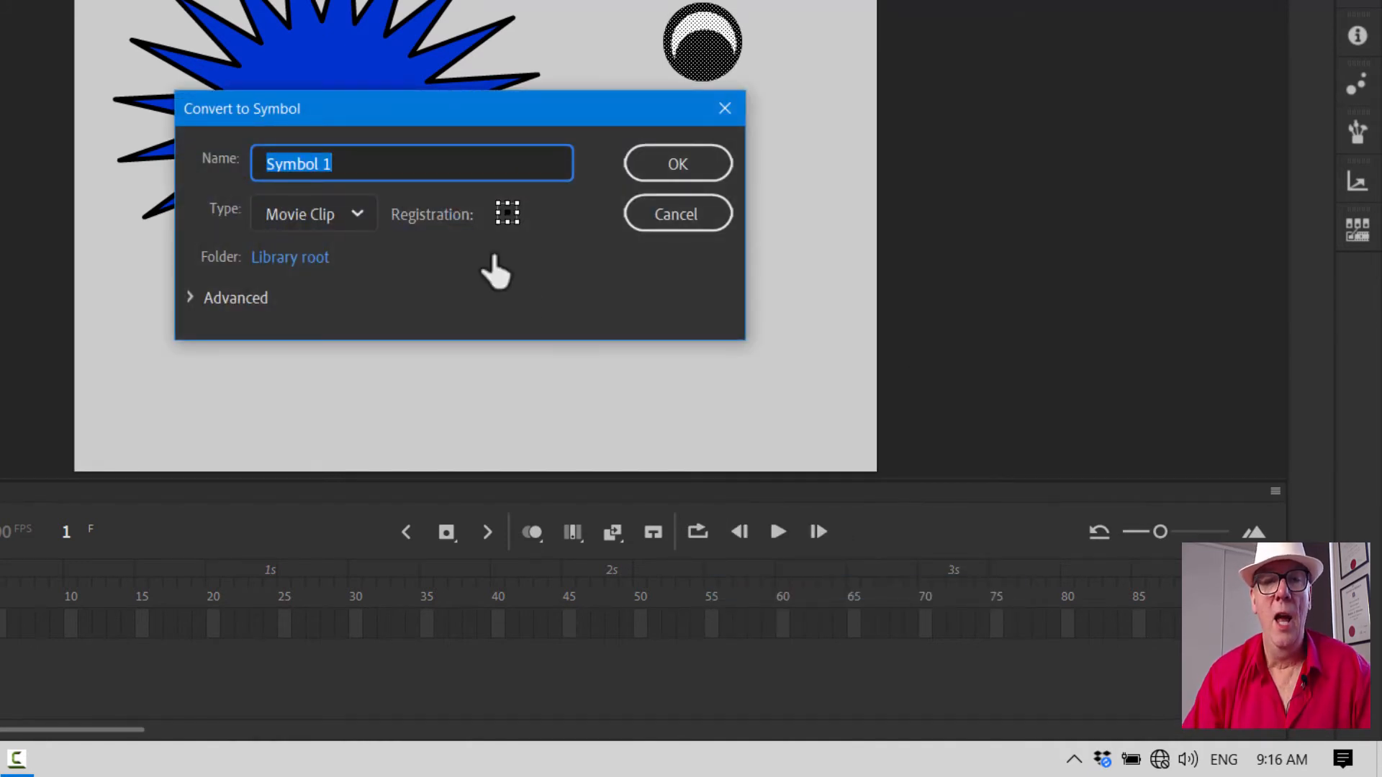
left_click(393, 164)
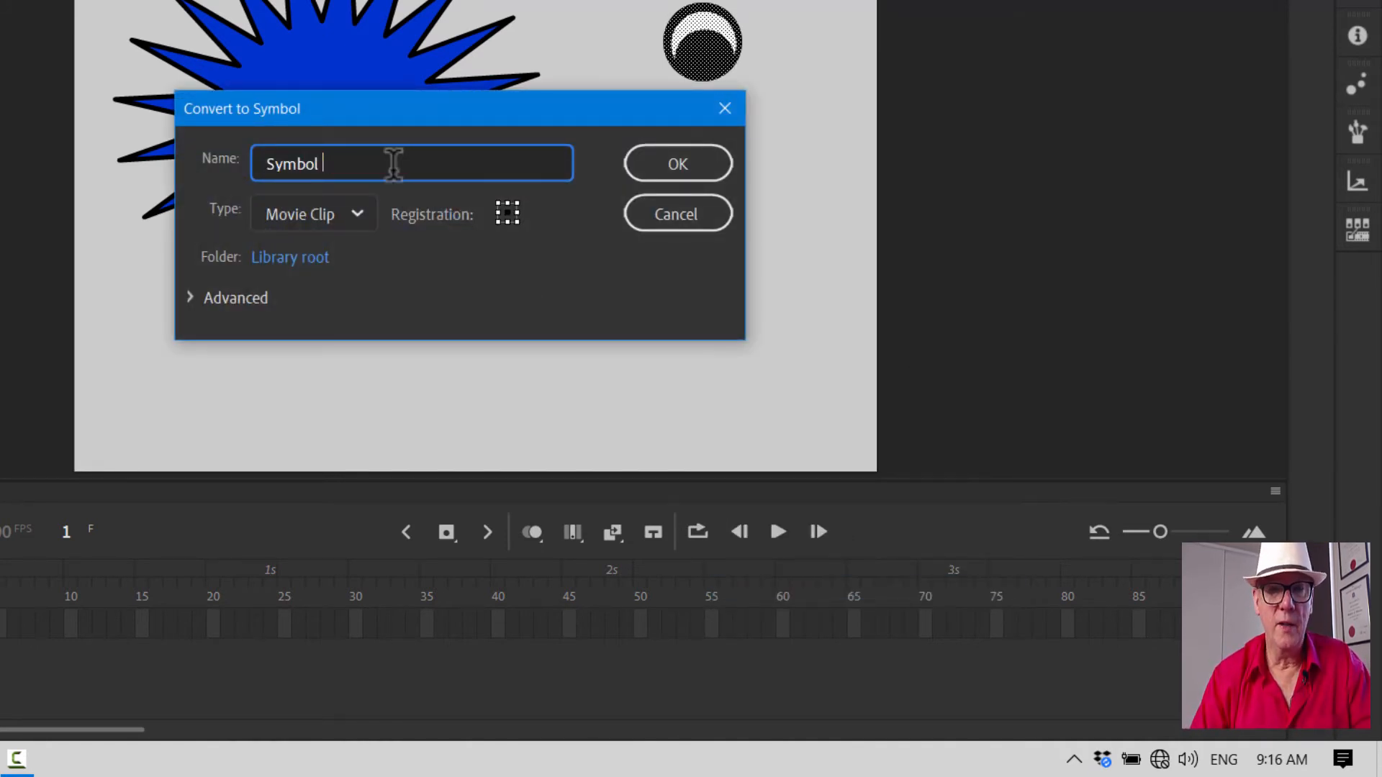
type("eye")
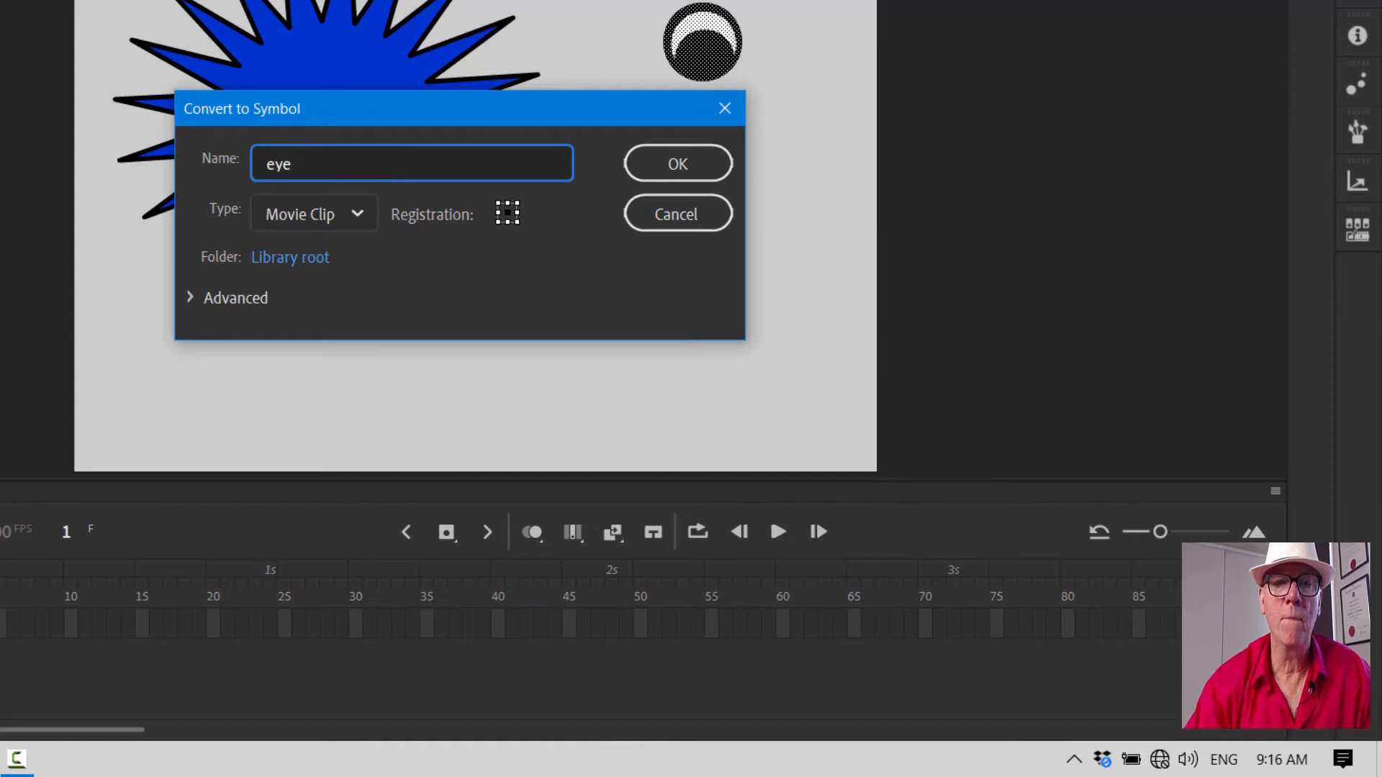
left_click(355, 214)
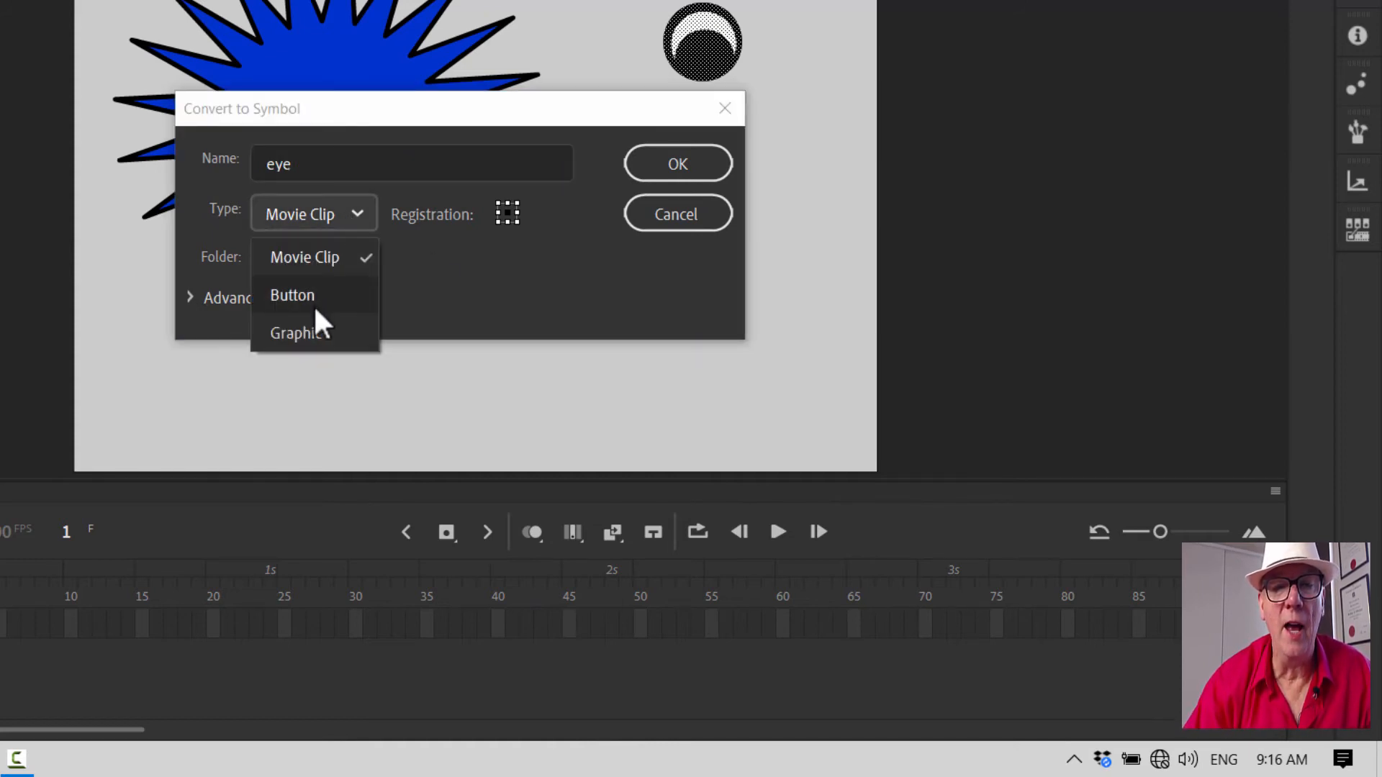
left_click(321, 331)
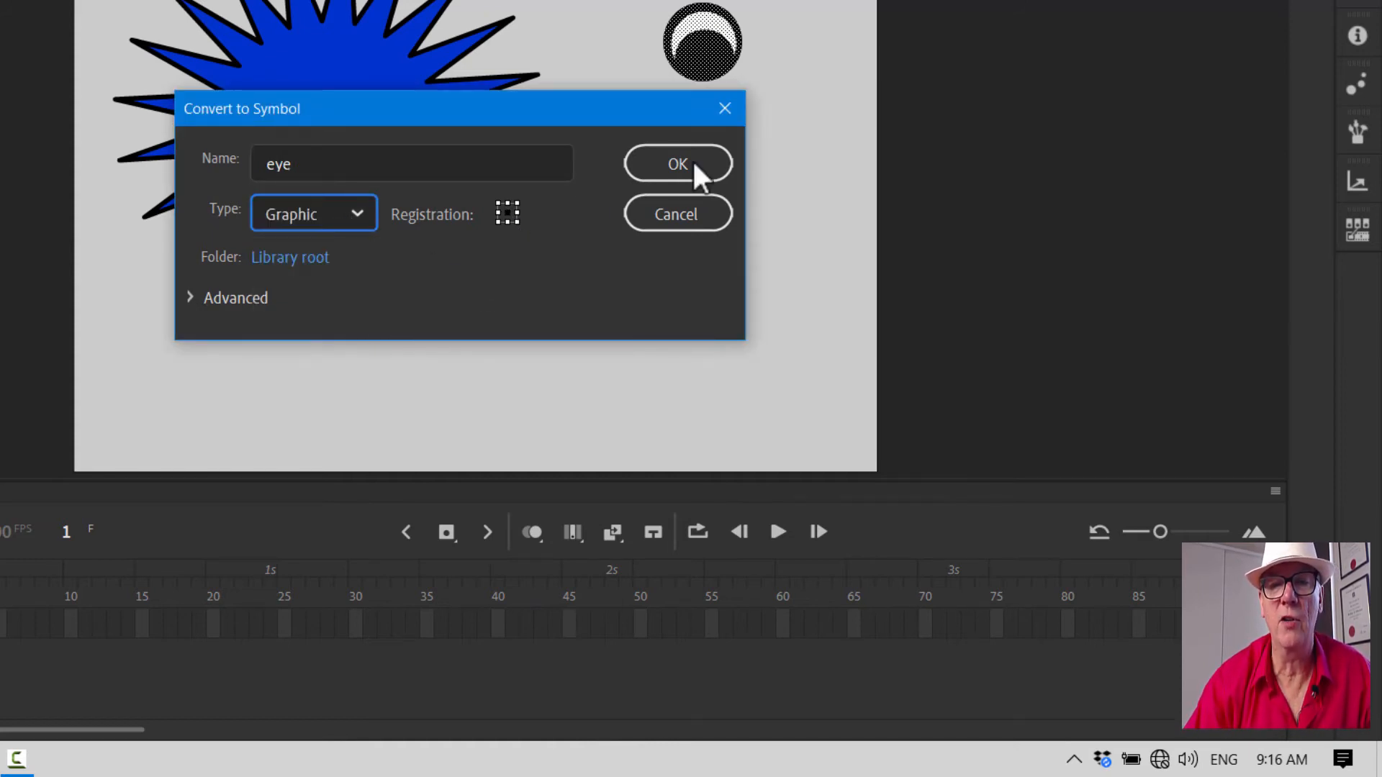
left_click(673, 167)
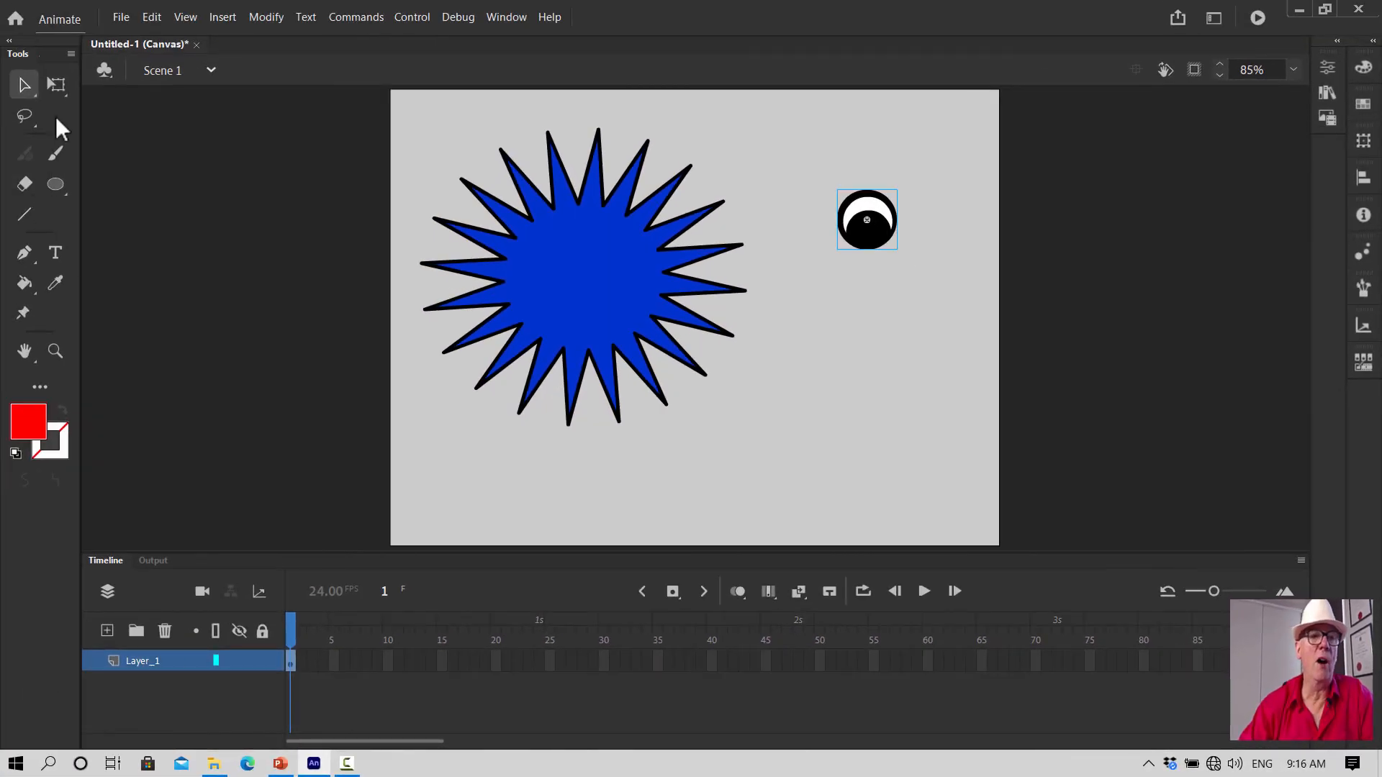
Rotate the eye clockwise until its white crescent faces lower right, and move it onto the upper-left part of the star's body
left_click(56, 84)
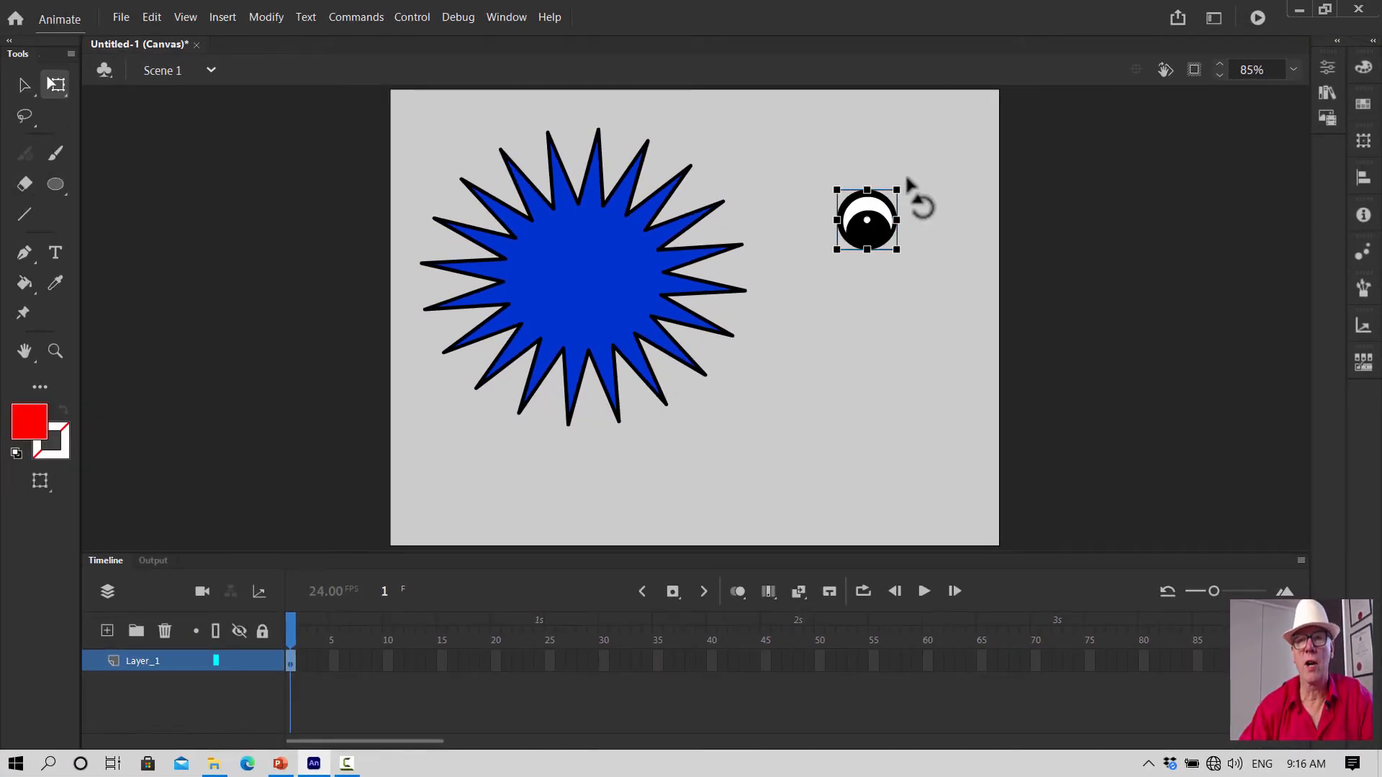
left_click_drag(908, 182, 905, 310)
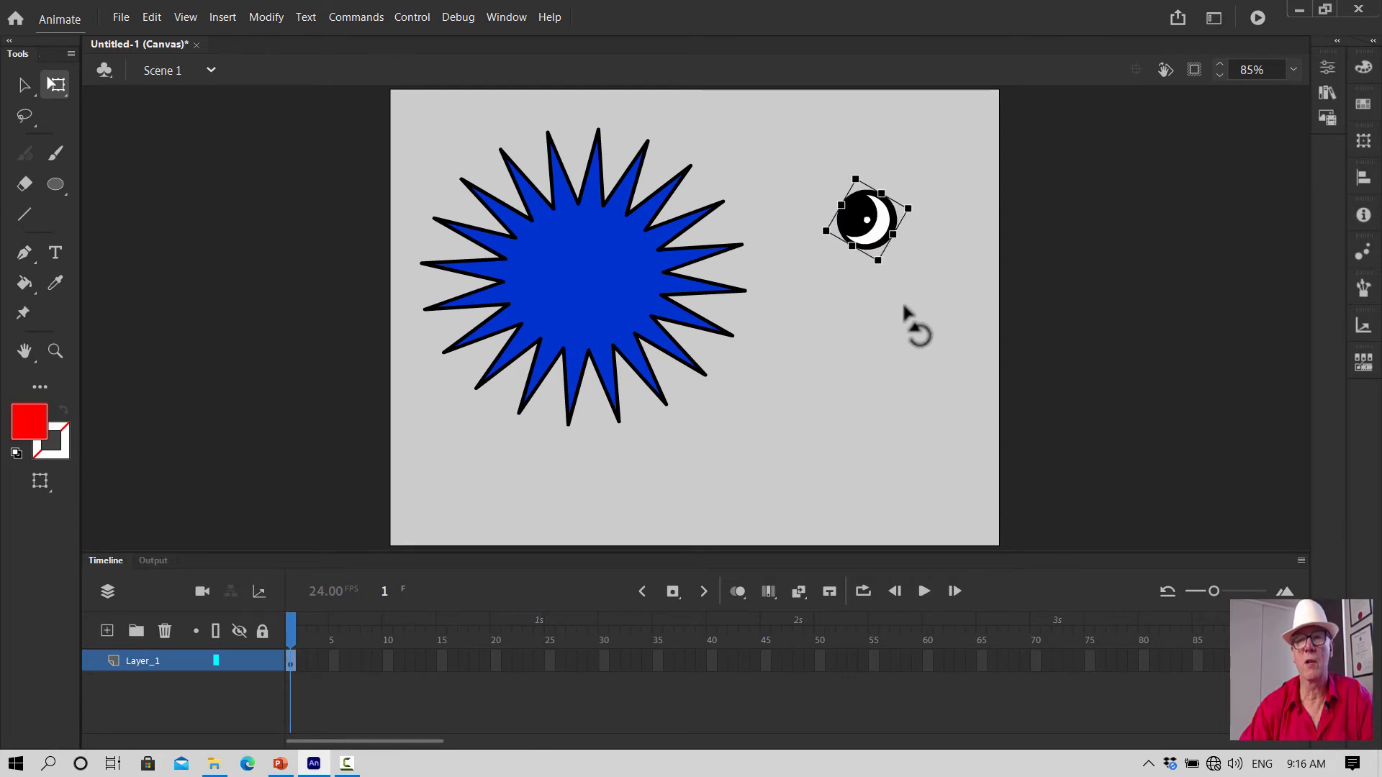
left_click(25, 87)
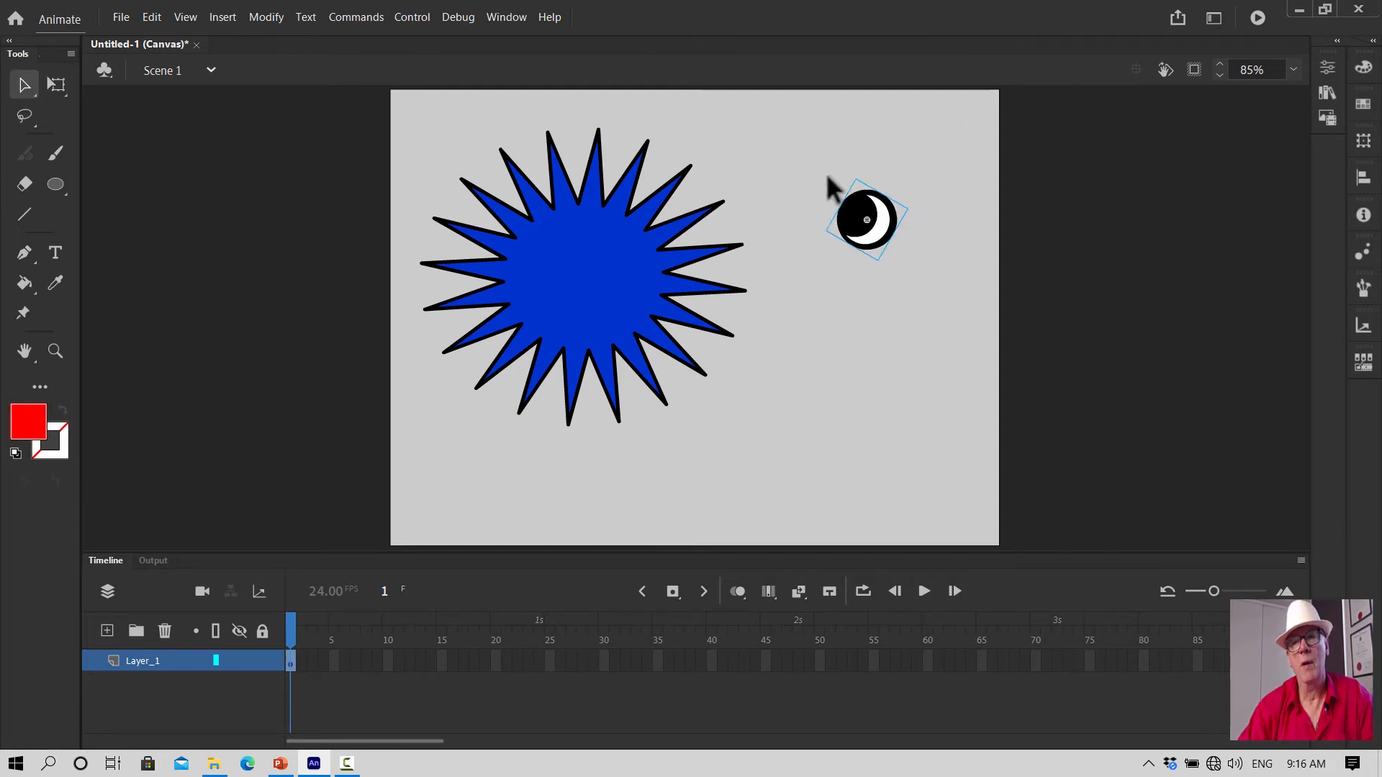
left_click_drag(880, 219, 569, 250)
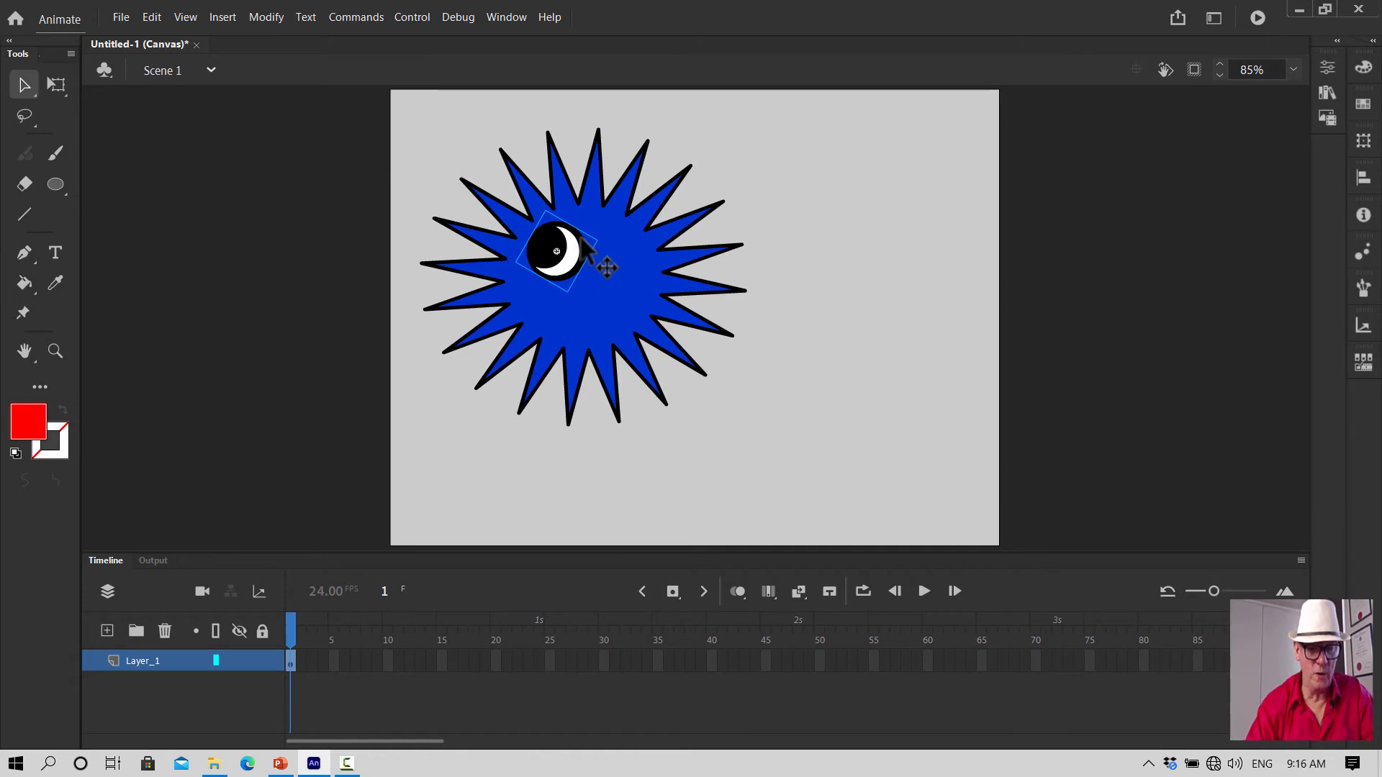
Paste a copy of the eye and place it on the star to the right of the first eye, at the same height
key("ctrl+v")
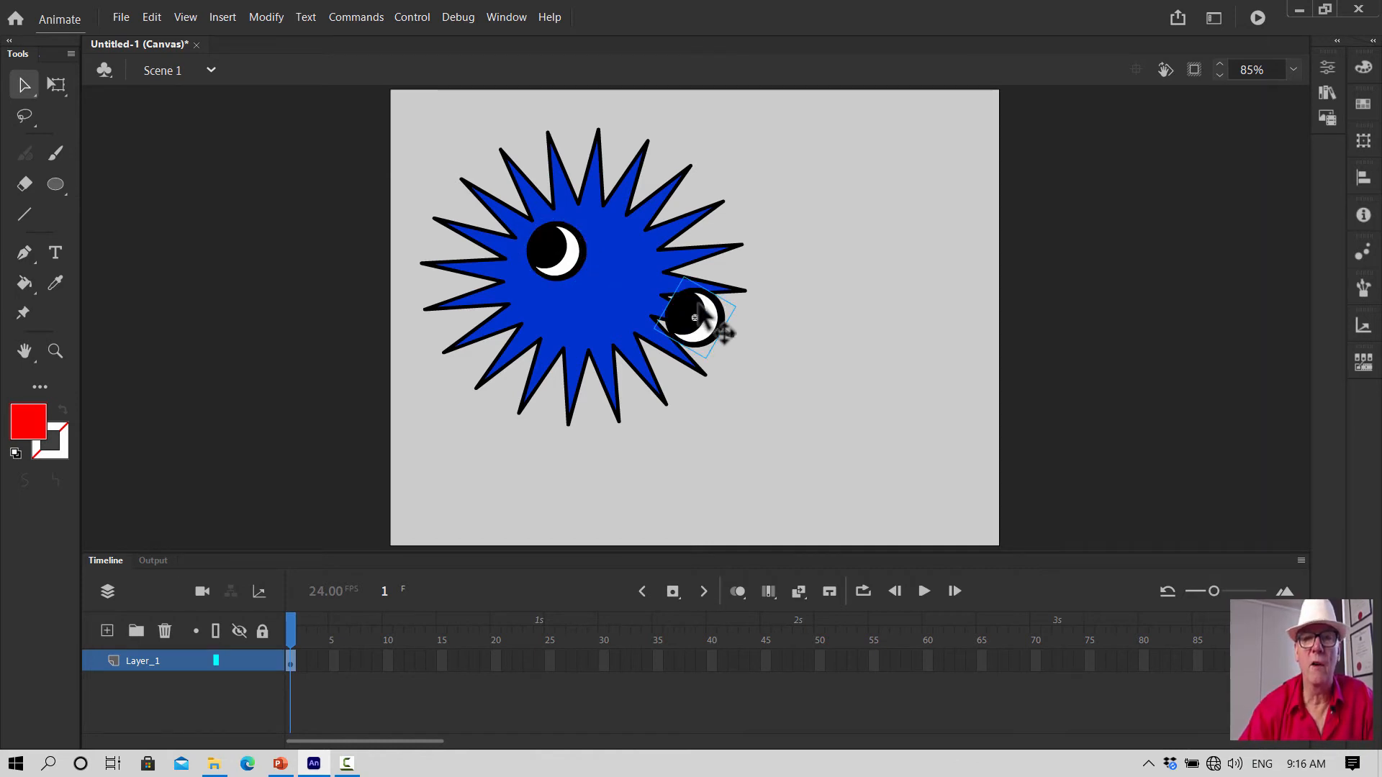
left_click_drag(698, 306, 609, 242)
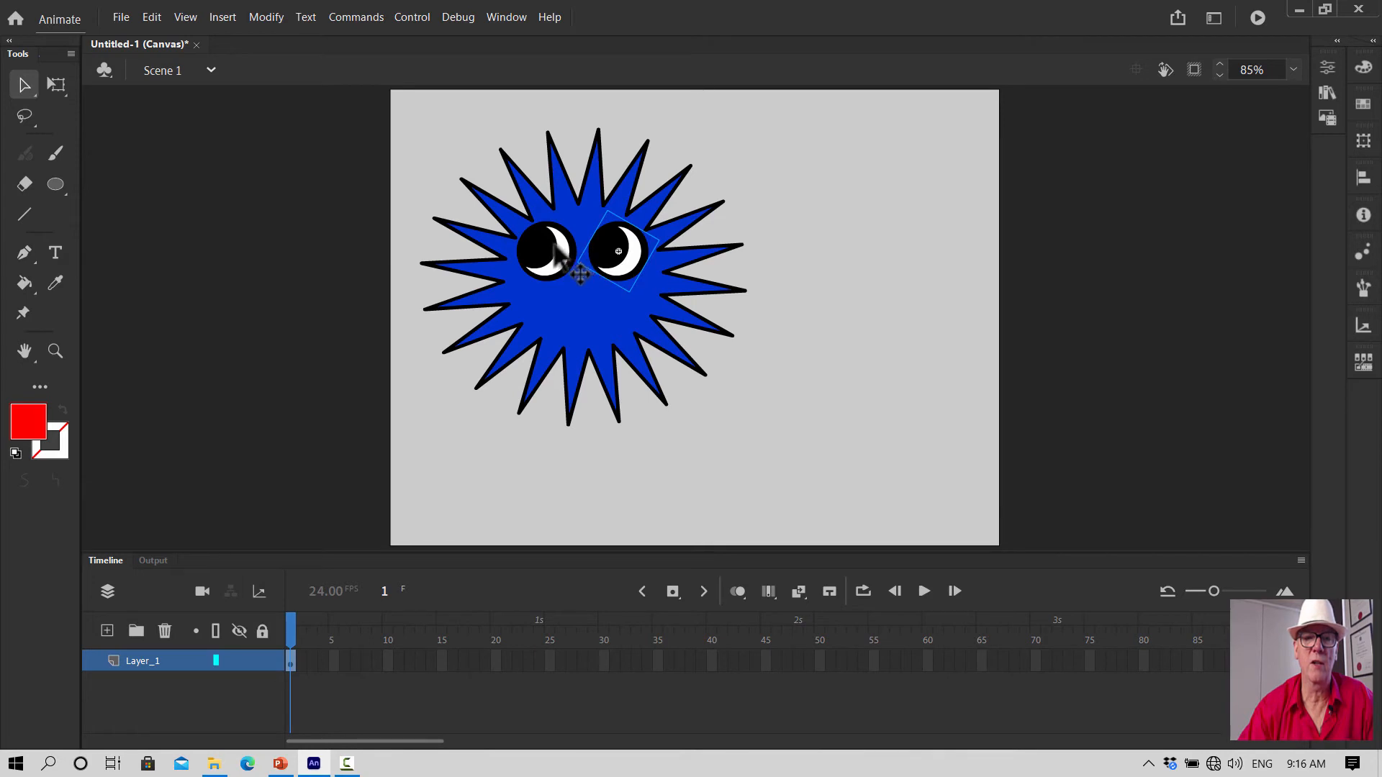
Move the first eye slightly right, closer to the second eye, and clear the selection
left_click_drag(559, 245, 562, 245)
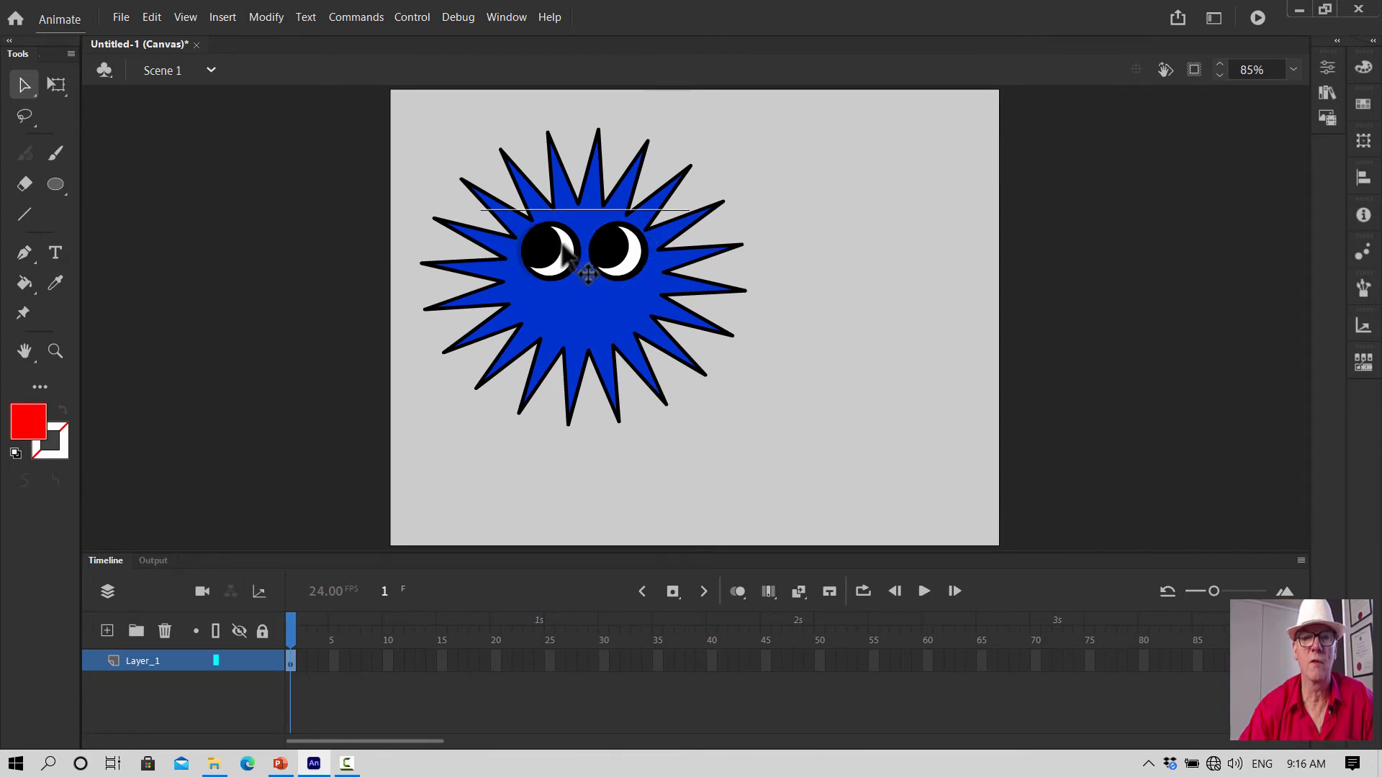
left_click(802, 273)
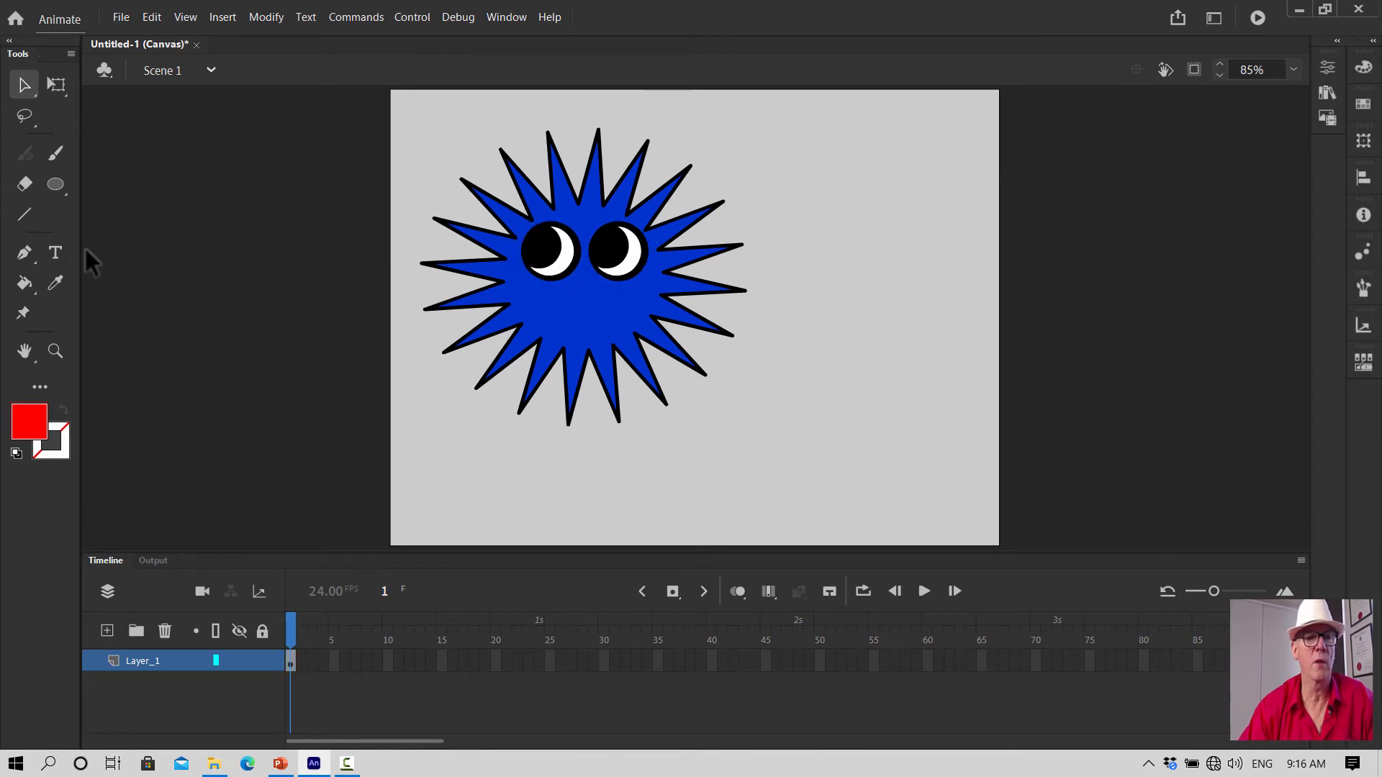
Draw a borderless black oval mouth on the star below the eyes, using the Oval tool in object drawing mode
left_click(55, 186)
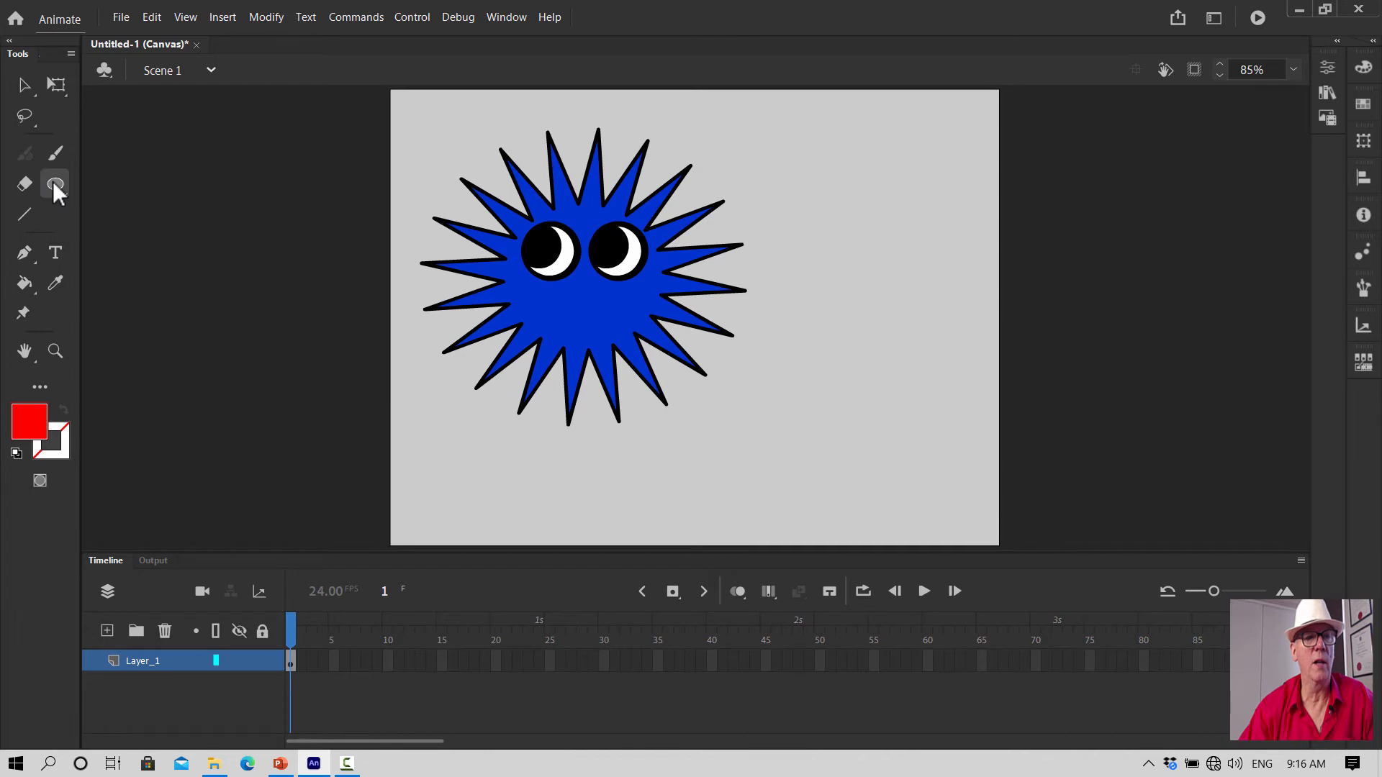
left_click(25, 422)
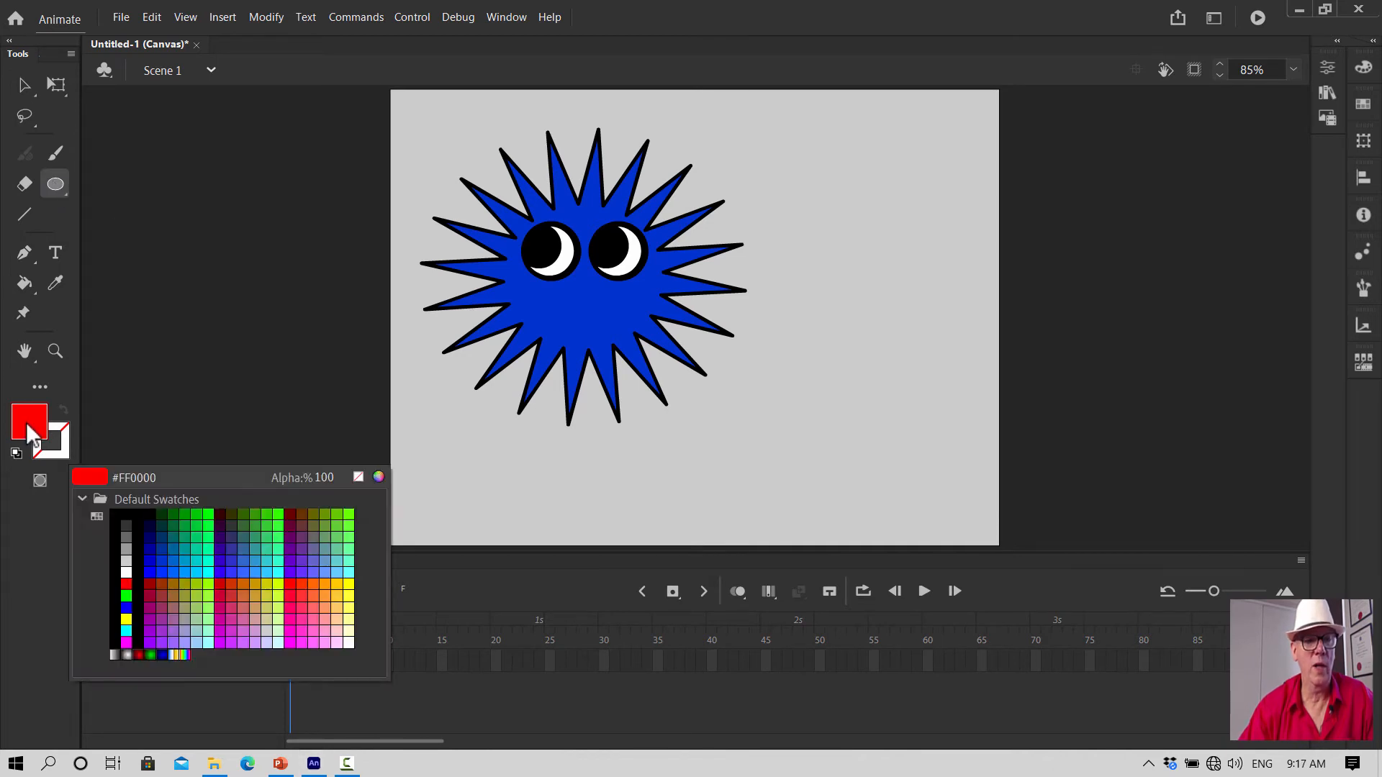
left_click(136, 513)
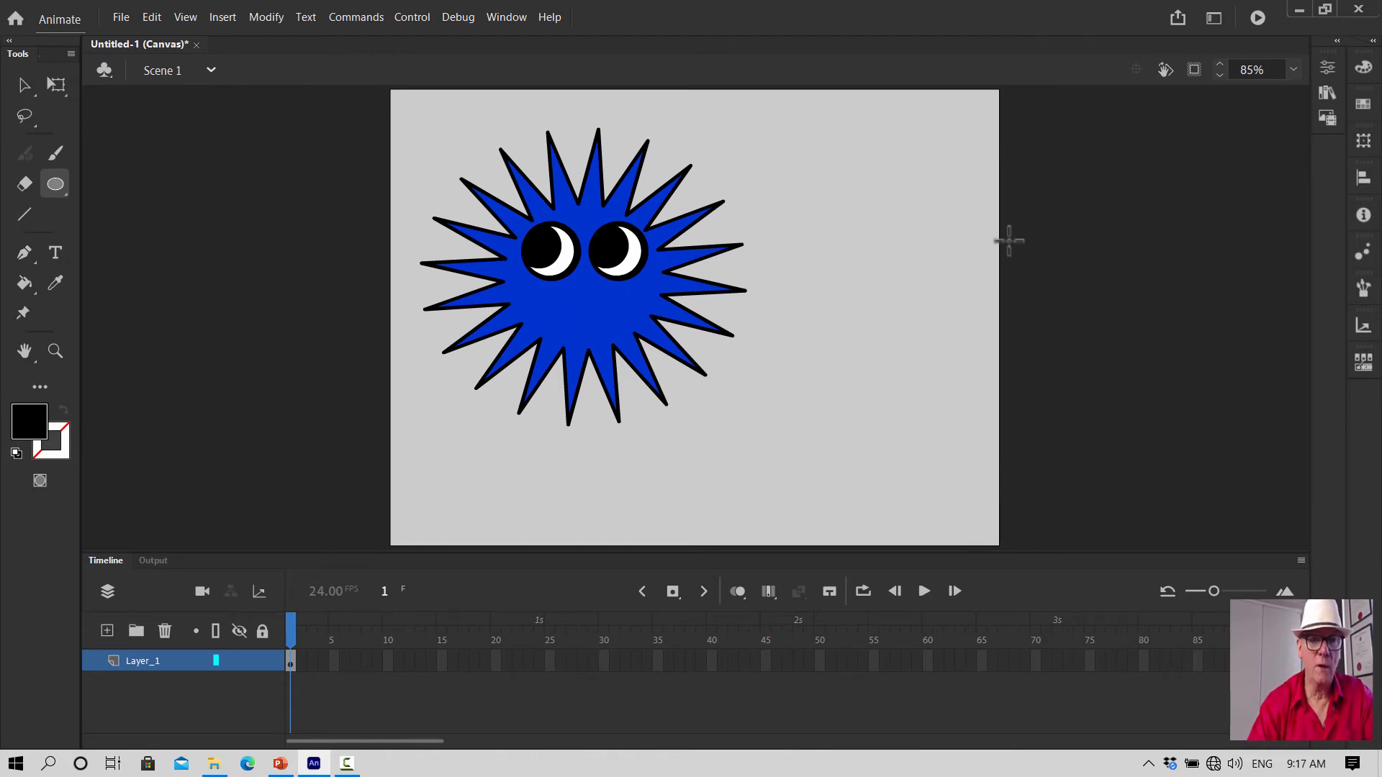
left_click(40, 480)
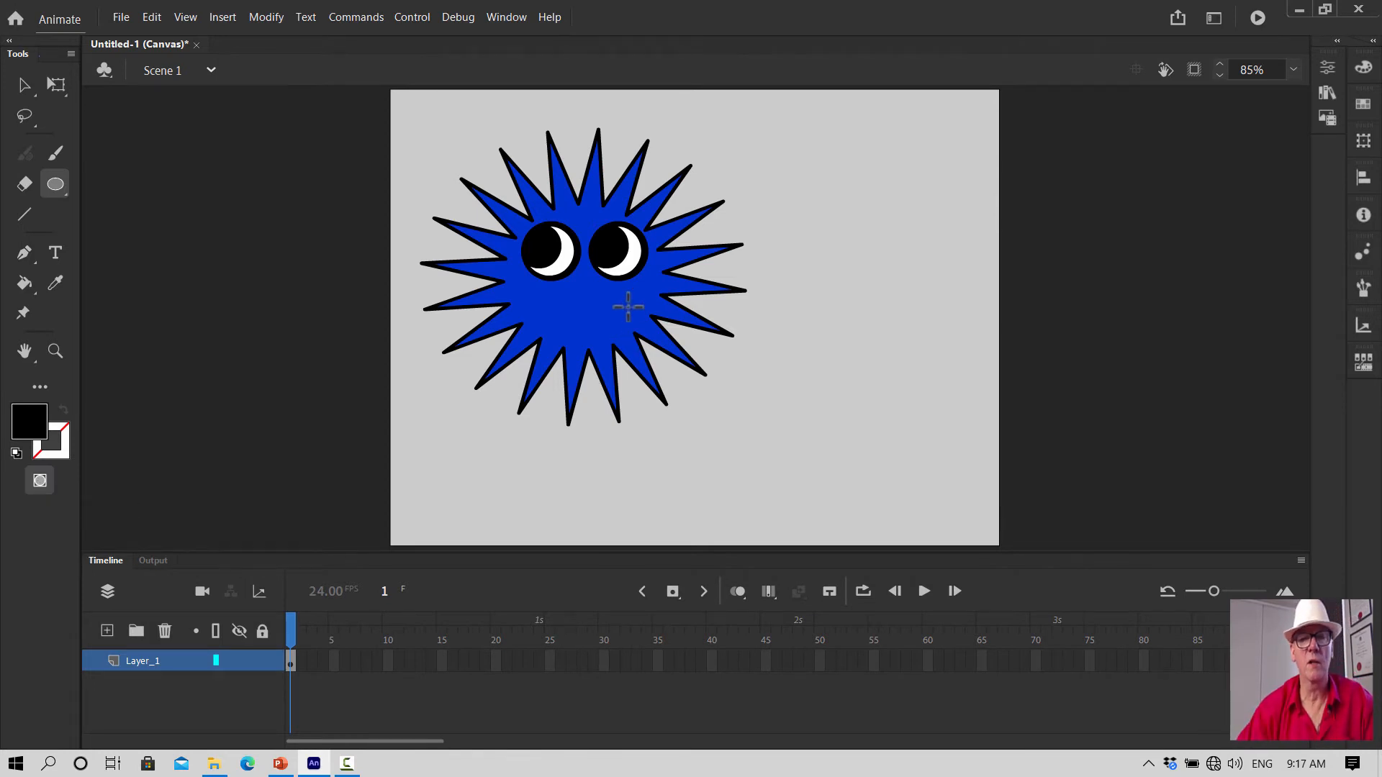
left_click_drag(808, 272, 877, 308)
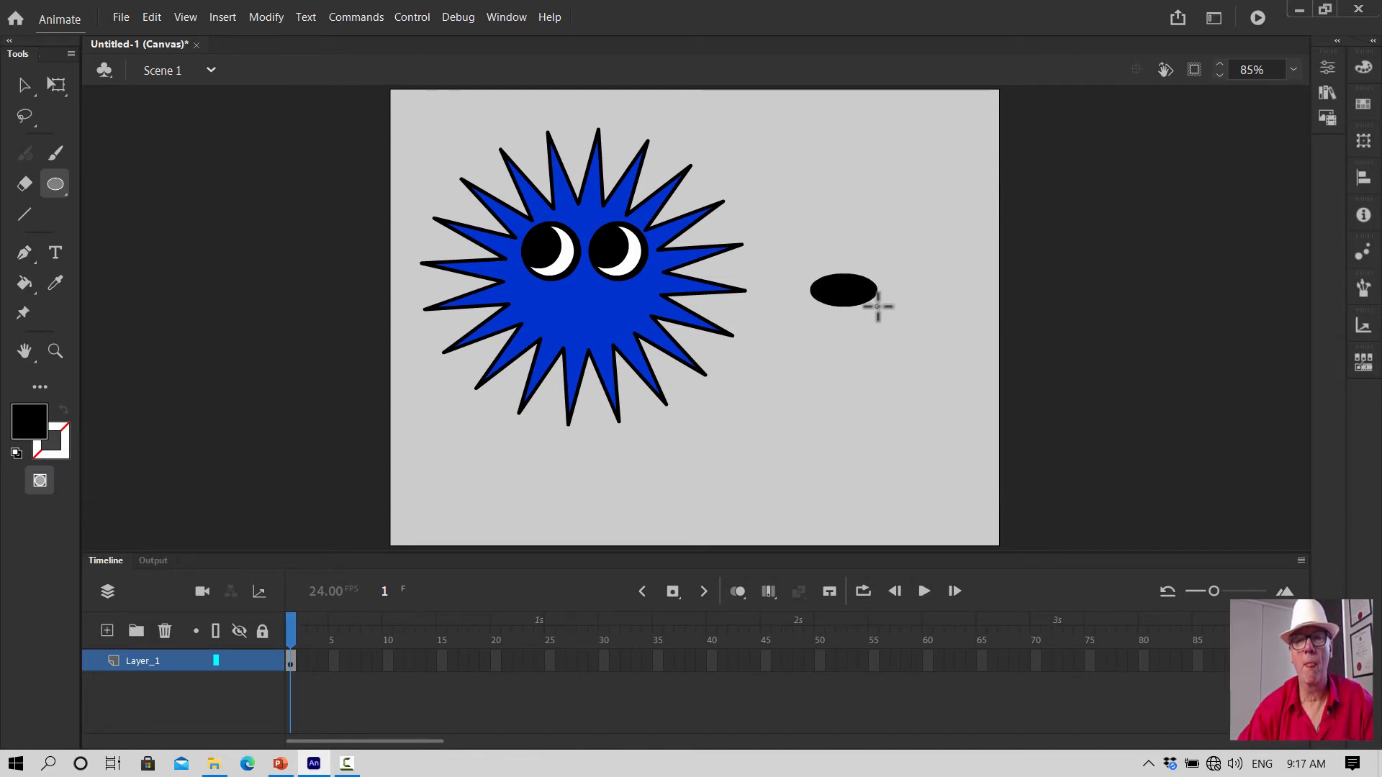
key("ctrl+z")
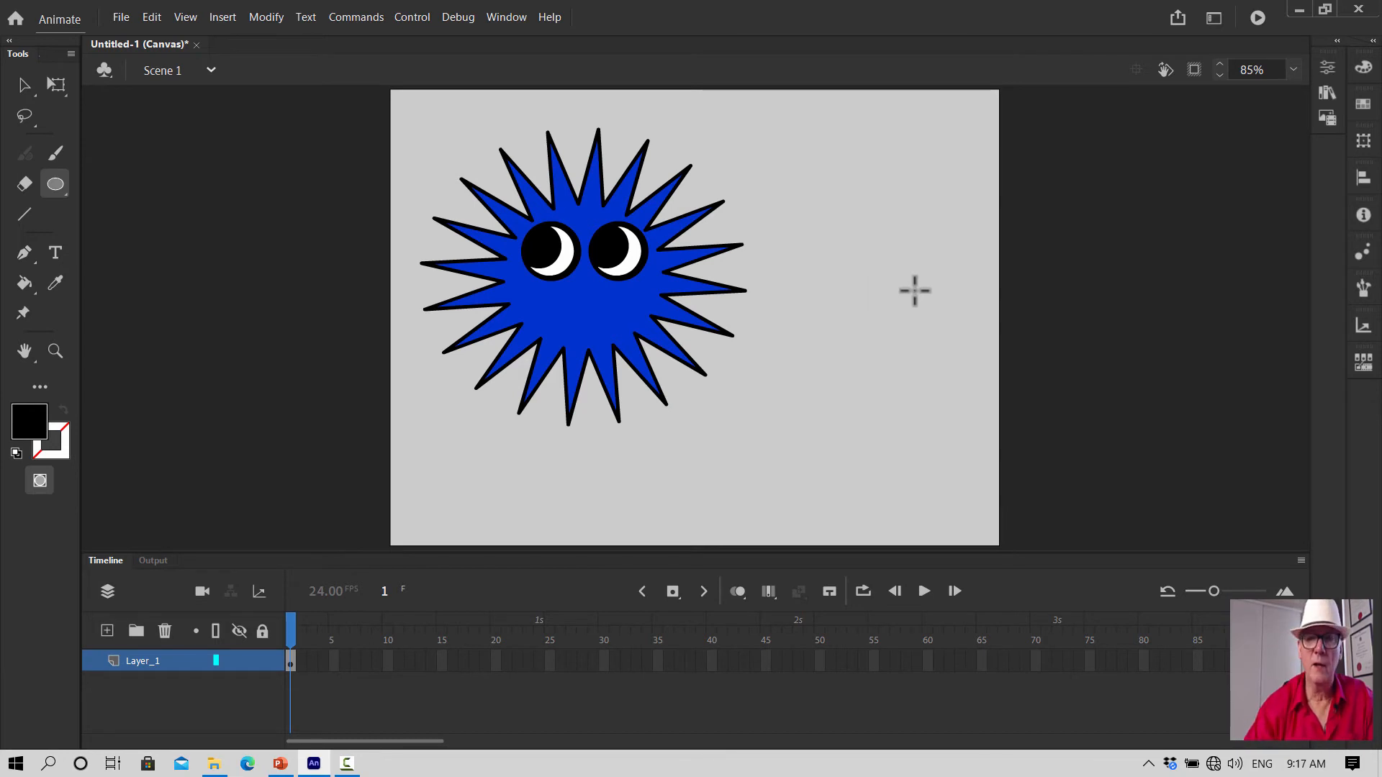
left_click_drag(553, 302, 635, 333)
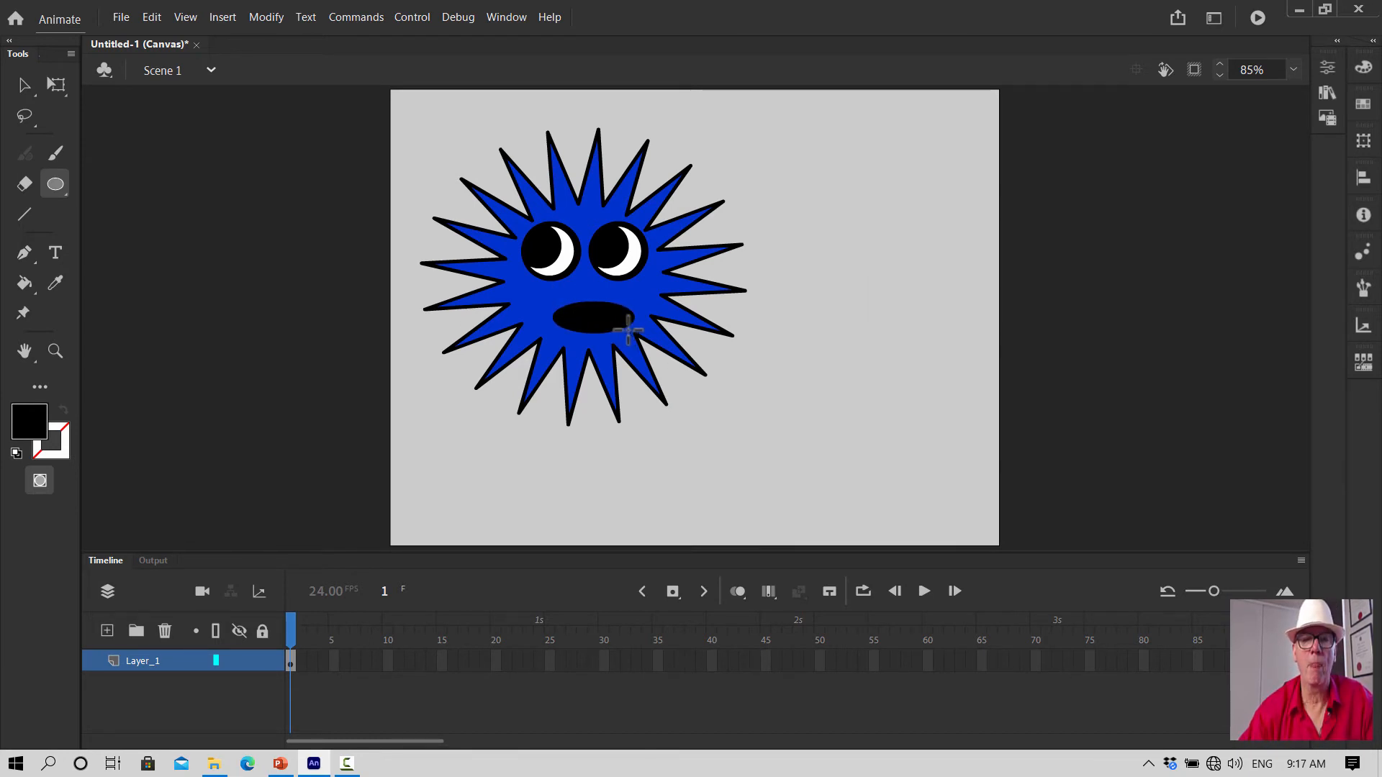
Move the mouth left and slightly up so it sits centered beneath the two eyes, and deselect it
left_click(24, 85)
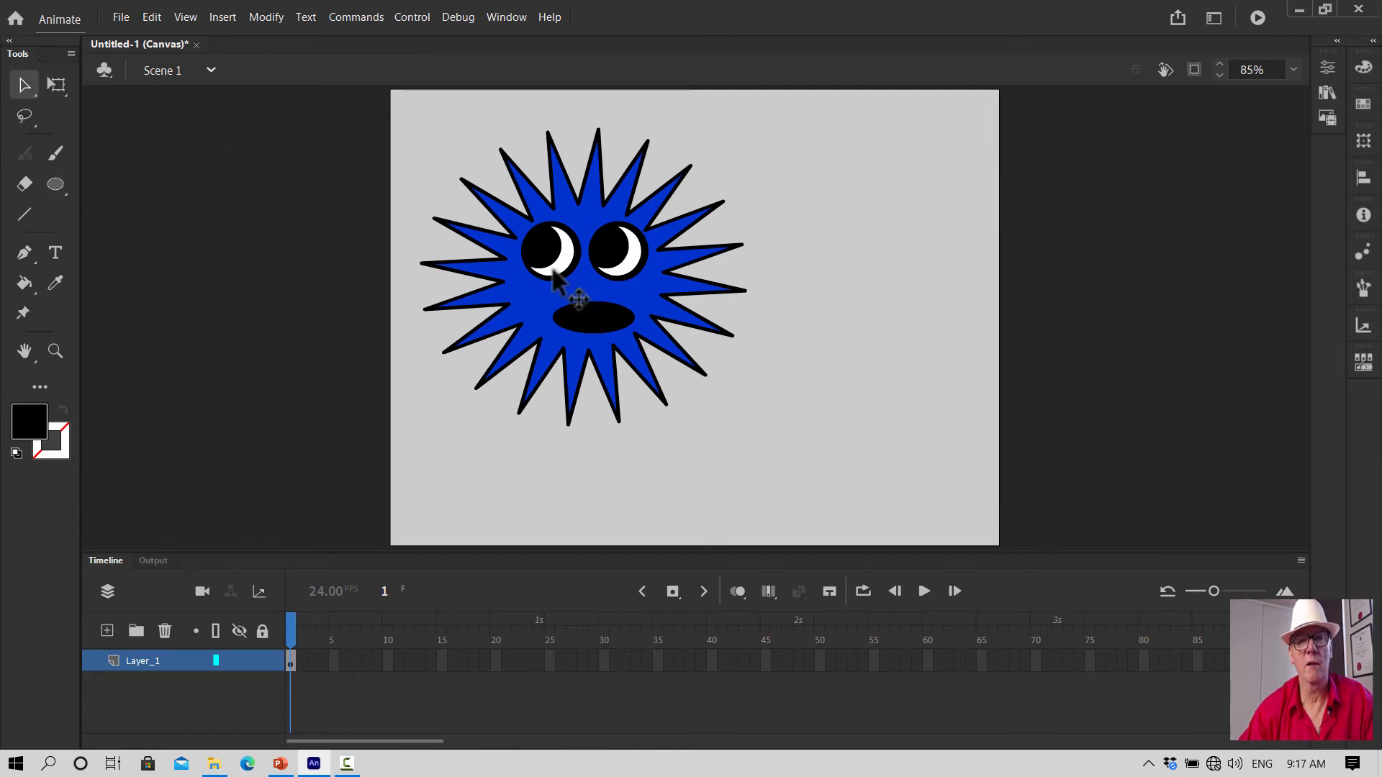
left_click_drag(608, 314, 584, 311)
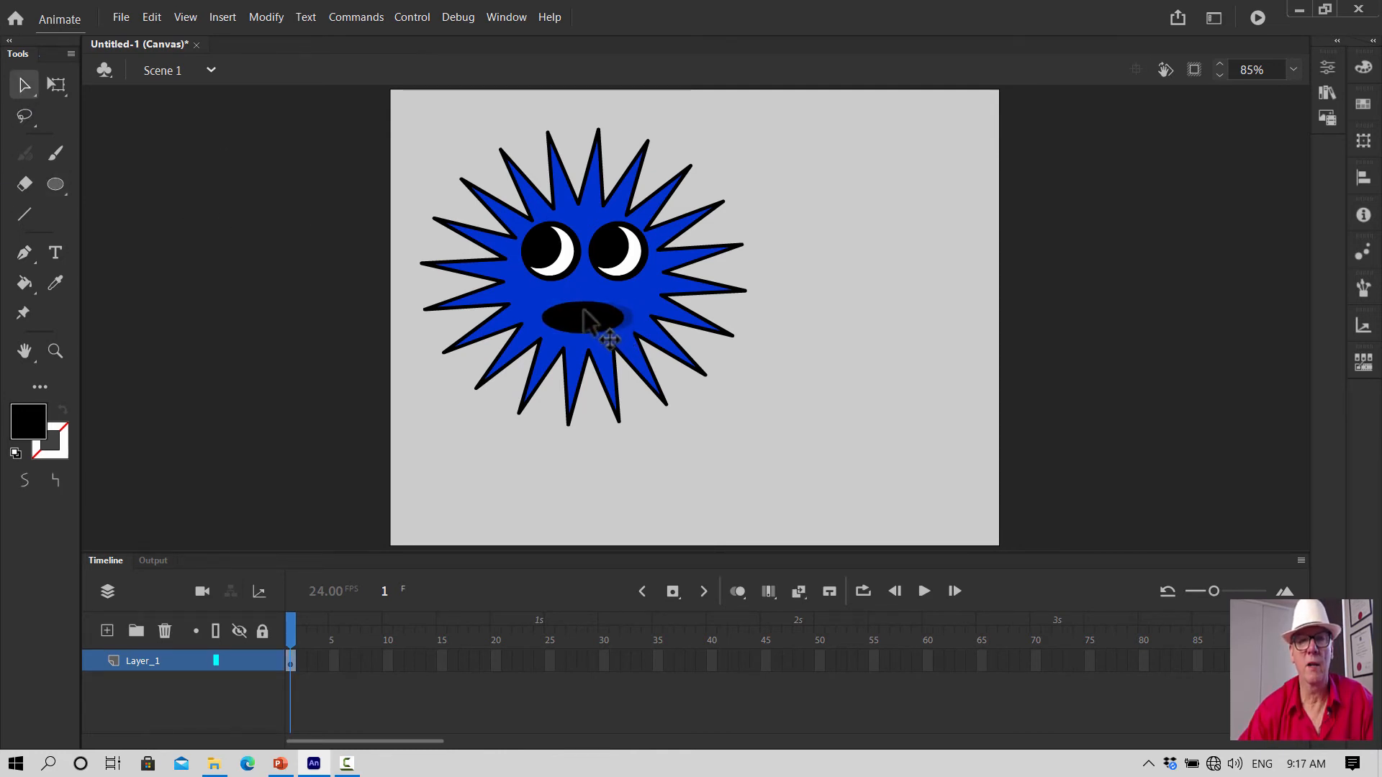
key("Up")
key("Up")
key("Up")
key("Up")
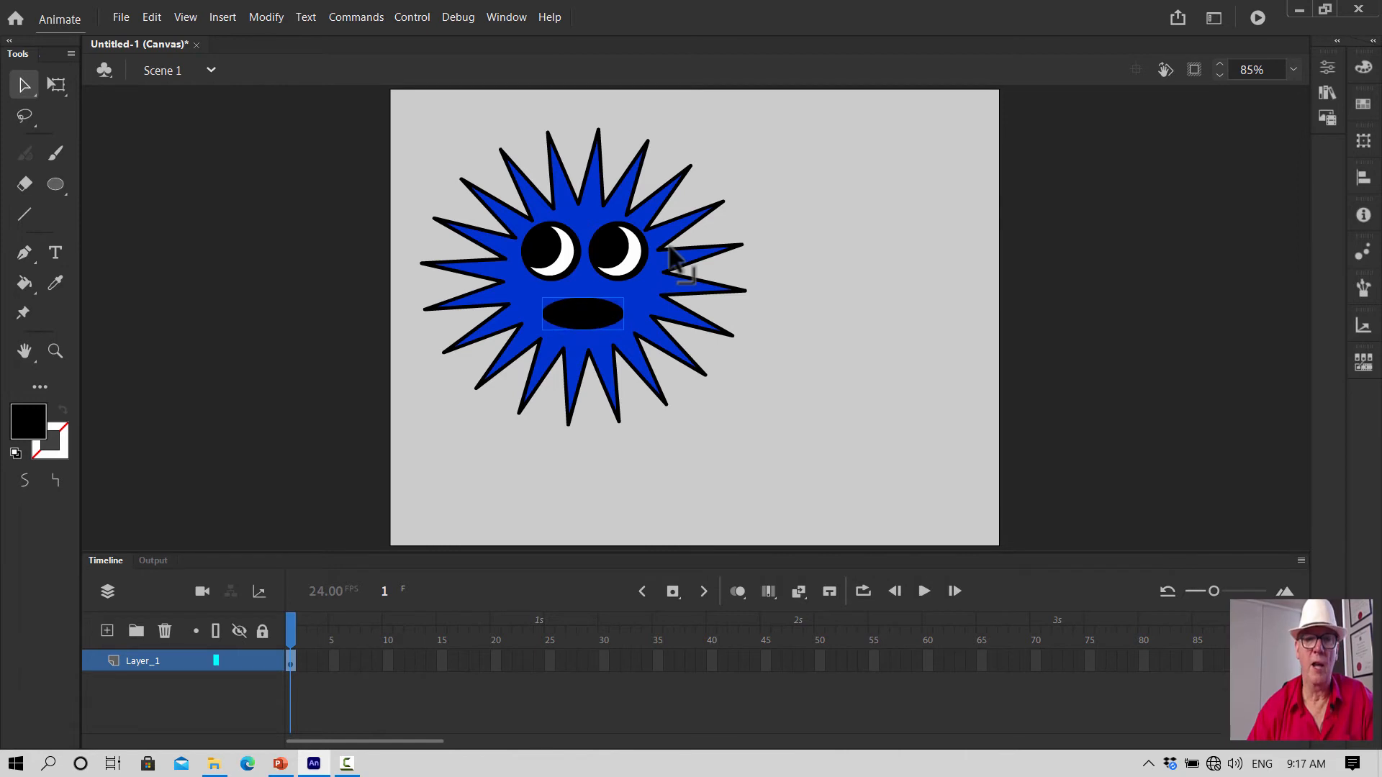
key("Up")
key("Up")
key("Left")
key("Left")
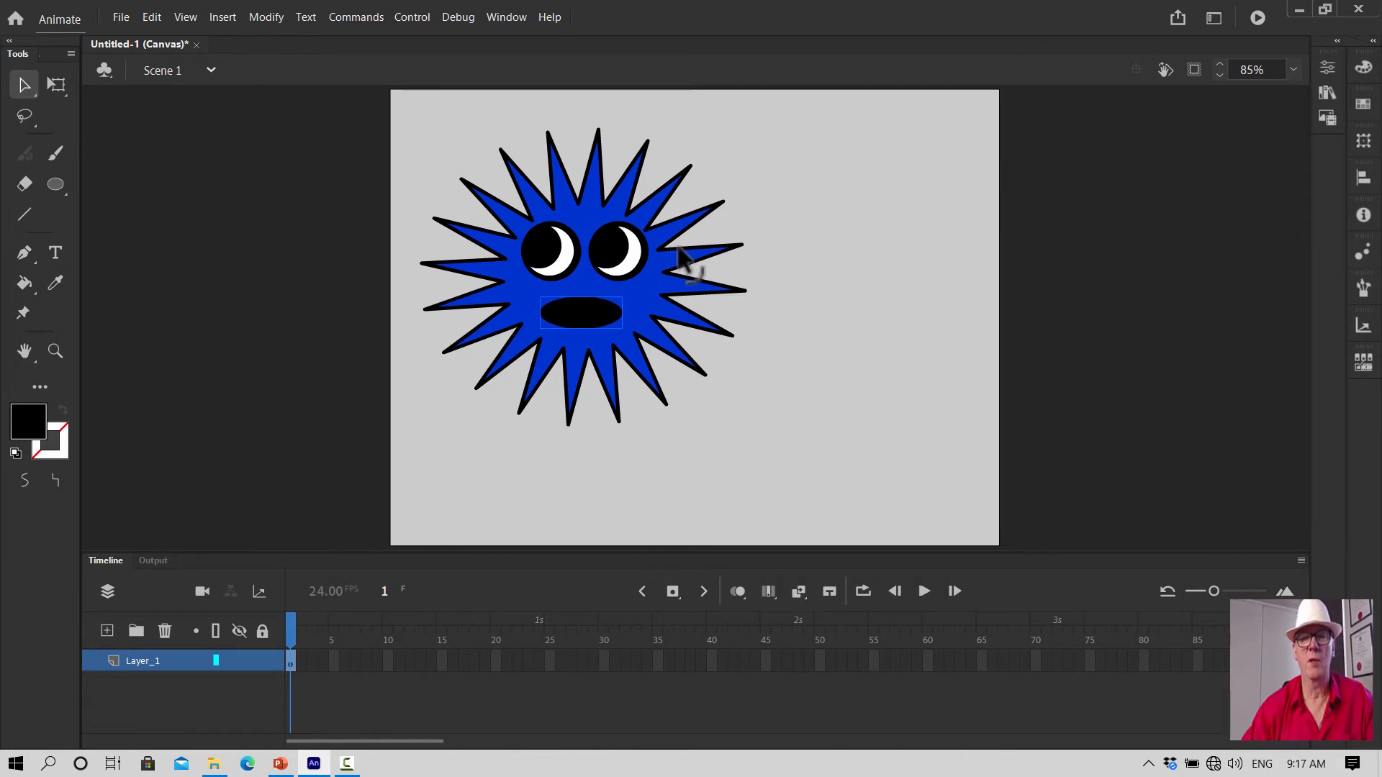
left_click(1088, 284)
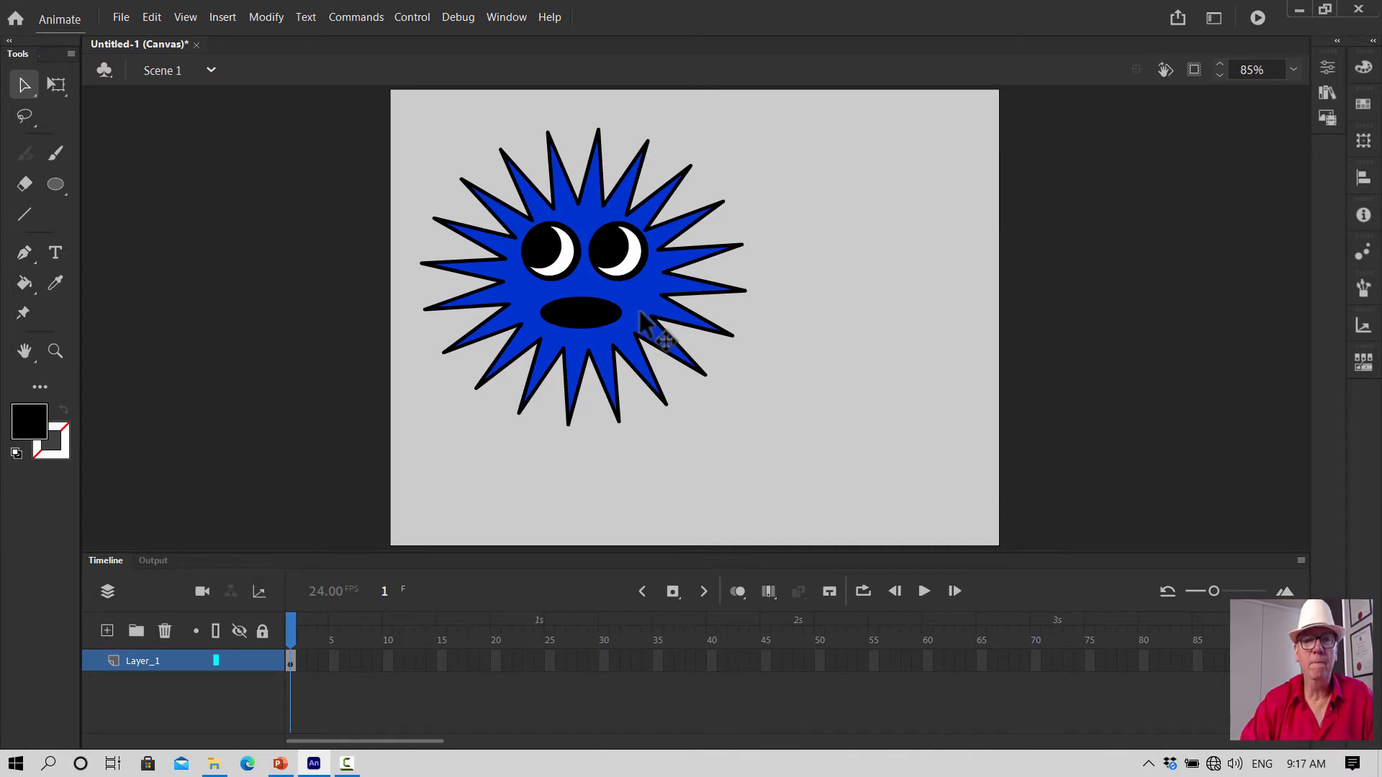
Rename Layer_1 as Head
double_click(141, 663)
key("BackSpace")
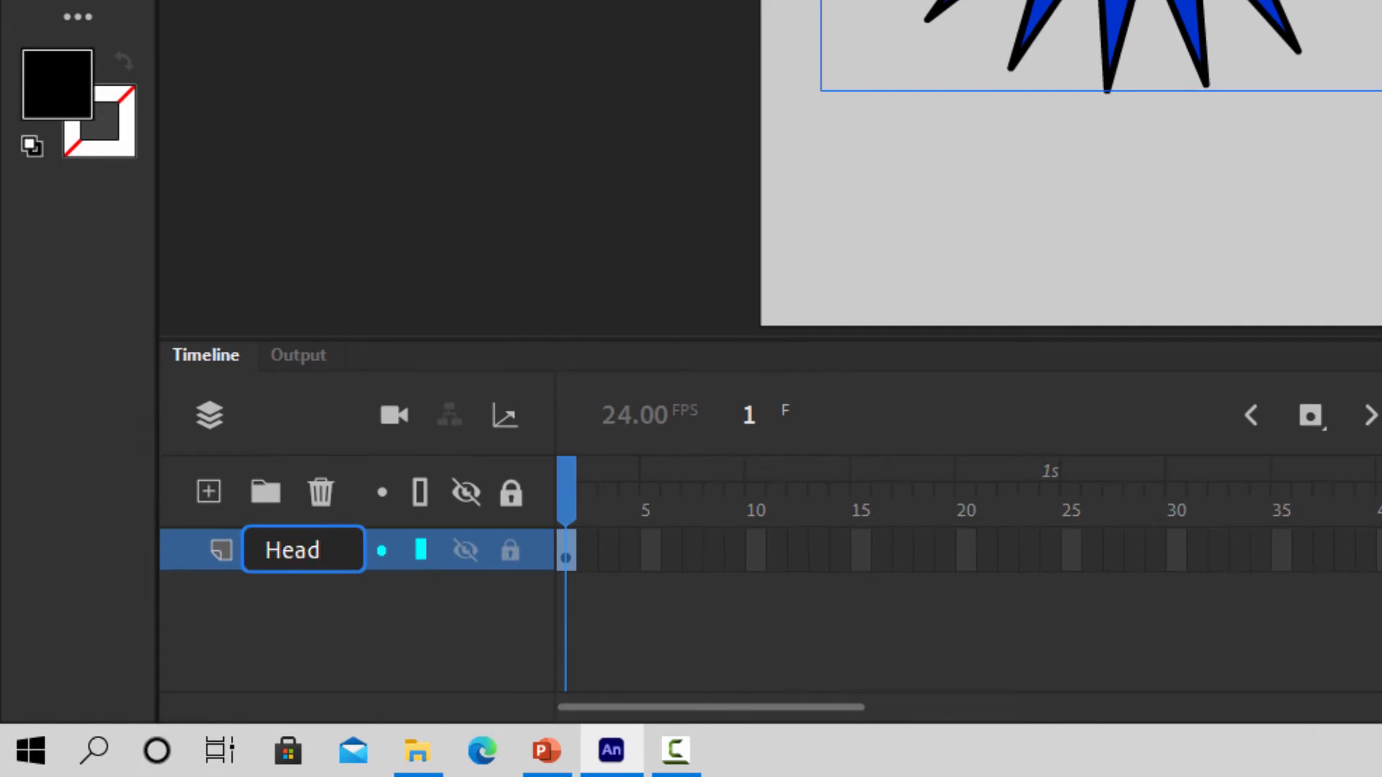
left_click(341, 625)
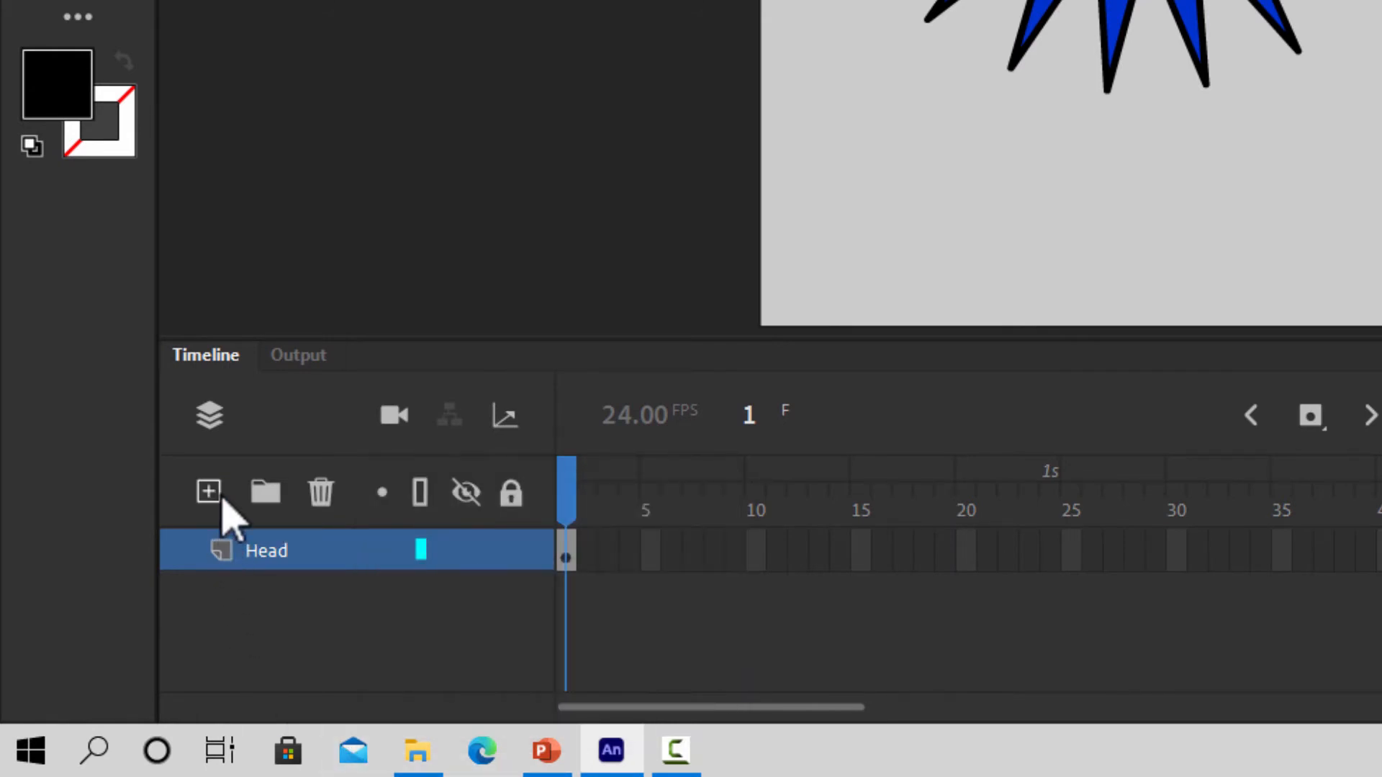
Add a new layer named arm_leg and move it below the Head layer
left_click(210, 492)
double_click(280, 550)
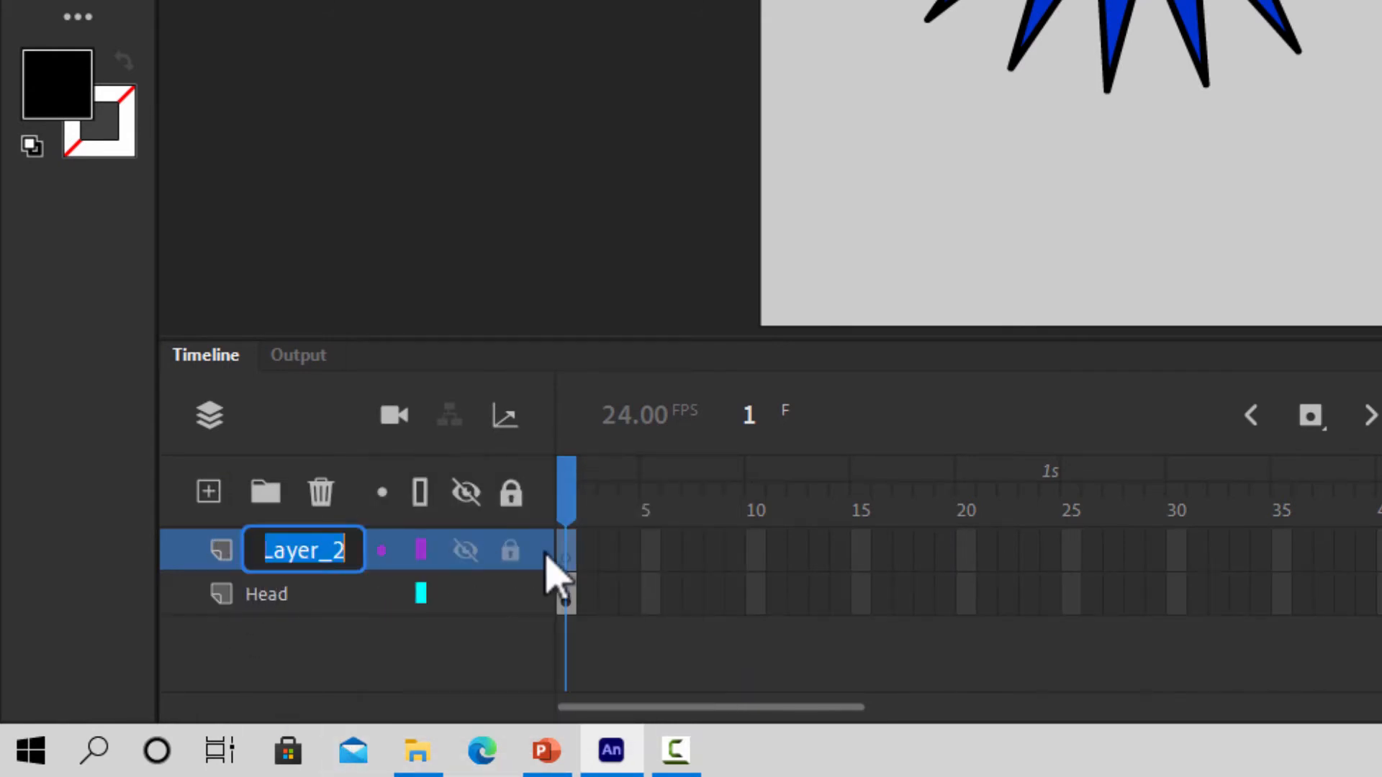
key("BackSpace")
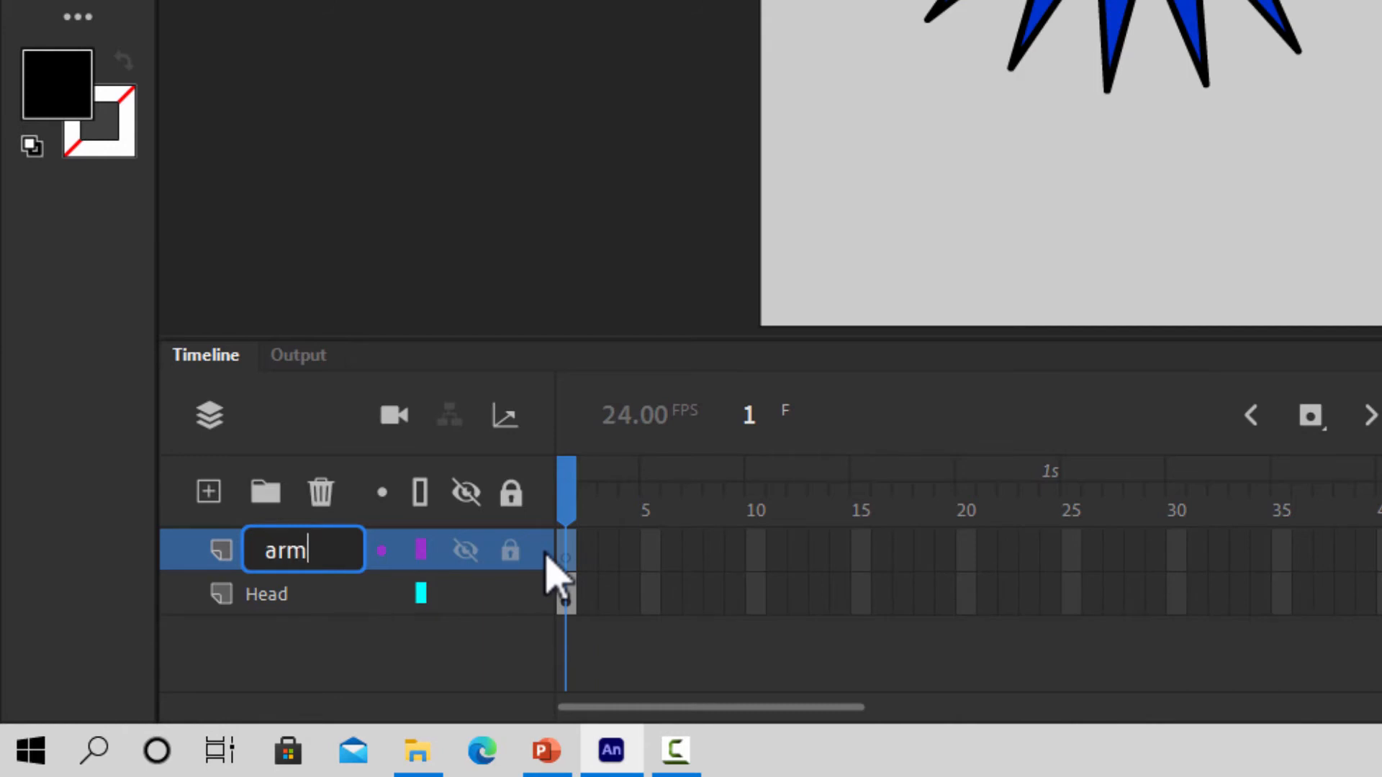
type("arm_leg")
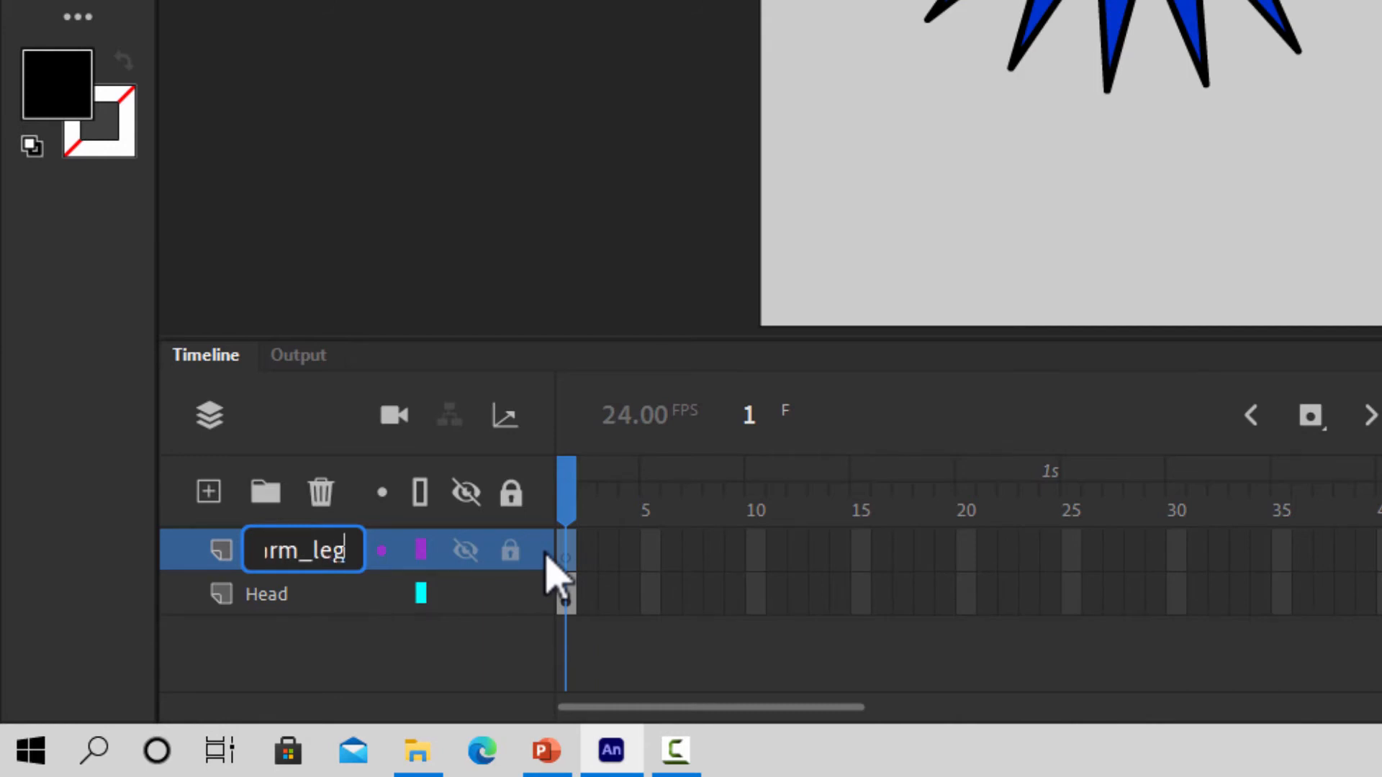
left_click(392, 545)
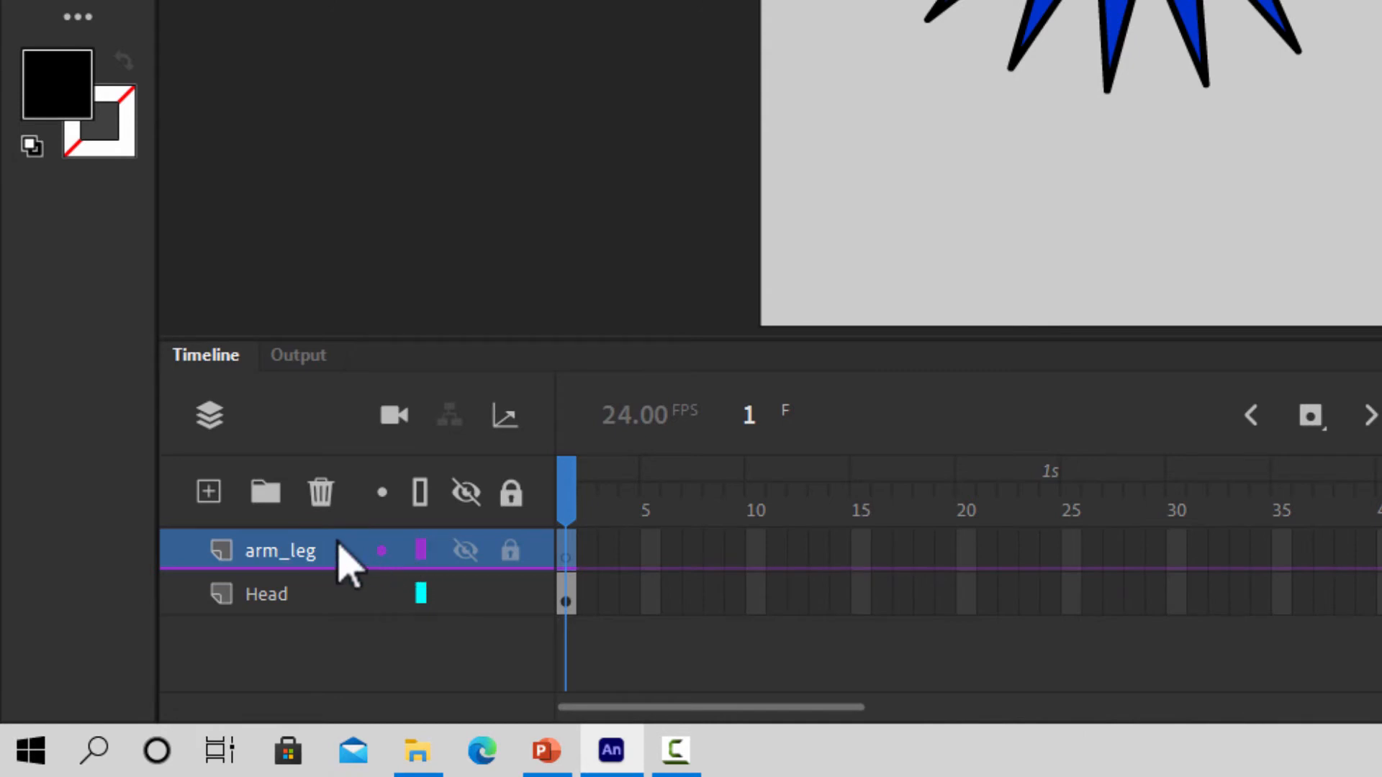
left_click_drag(347, 565, 362, 658)
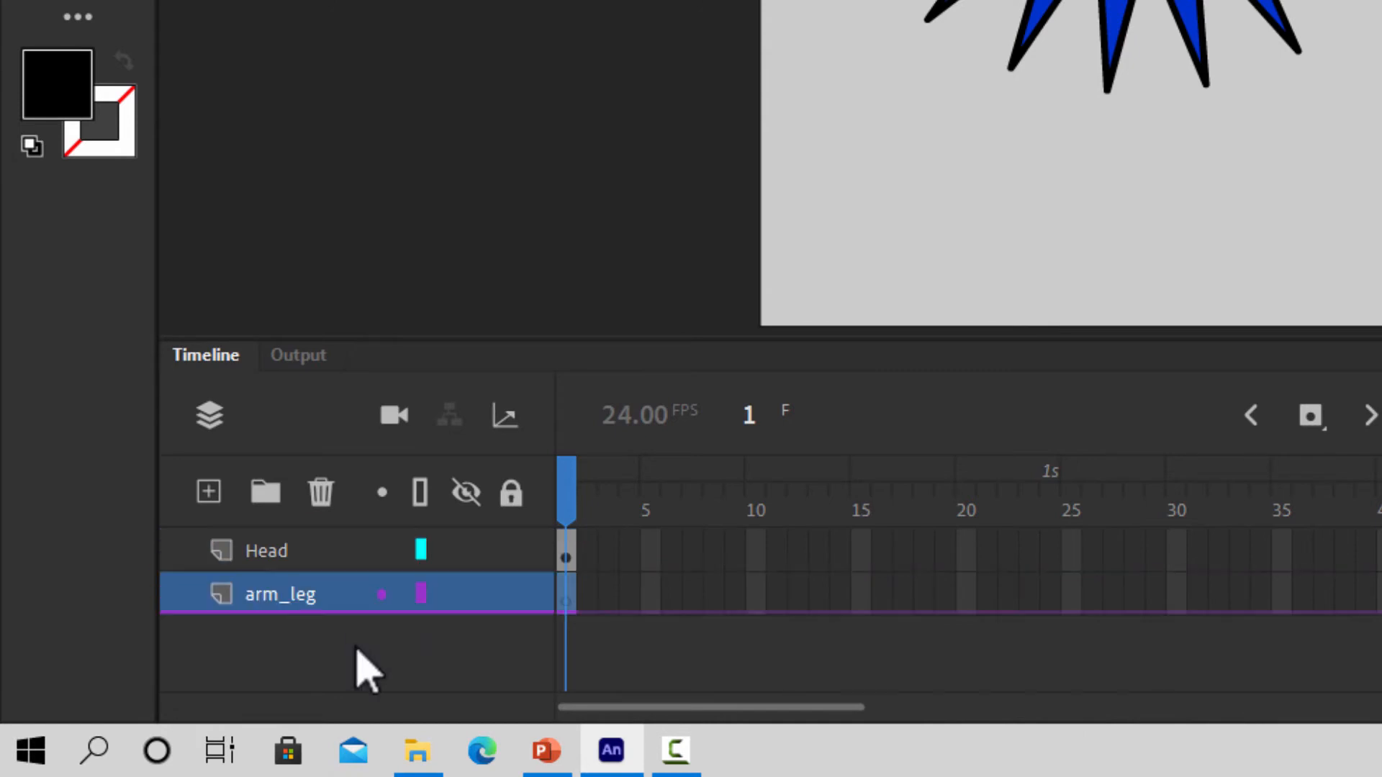
Lock the Head layer and make arm_leg the active layer
left_click(243, 552)
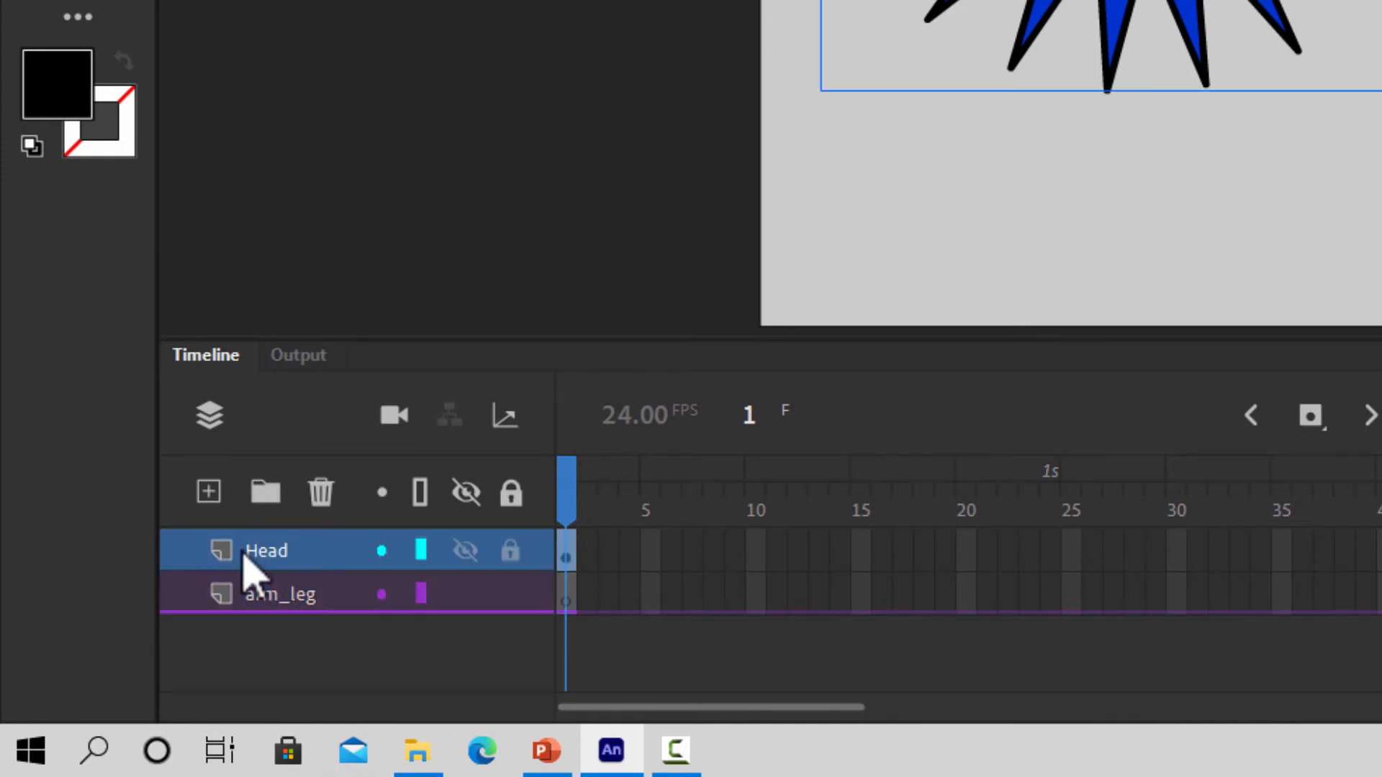
left_click(512, 552)
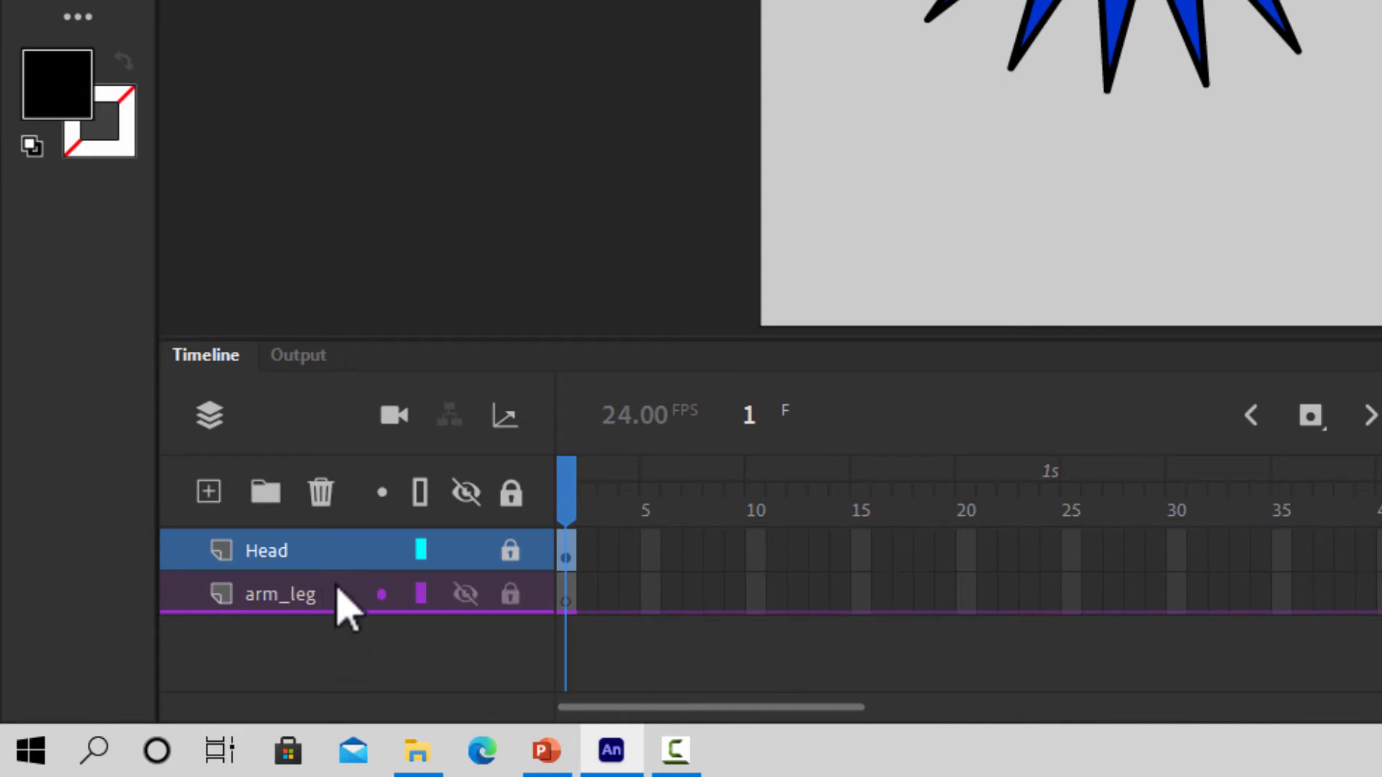
left_click(270, 598)
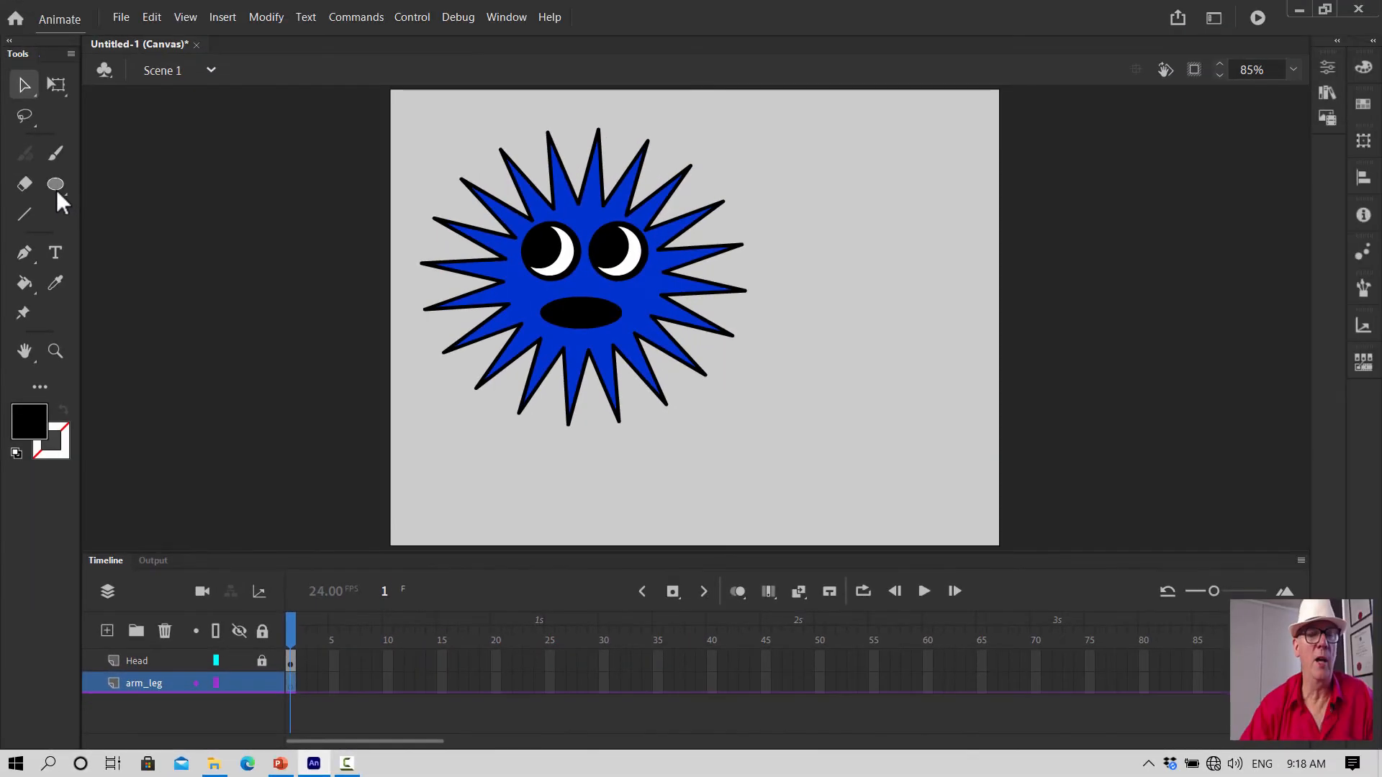
Choose the Oval tool and sample the star's blue, #0033CC, as its fill color
left_click(54, 185)
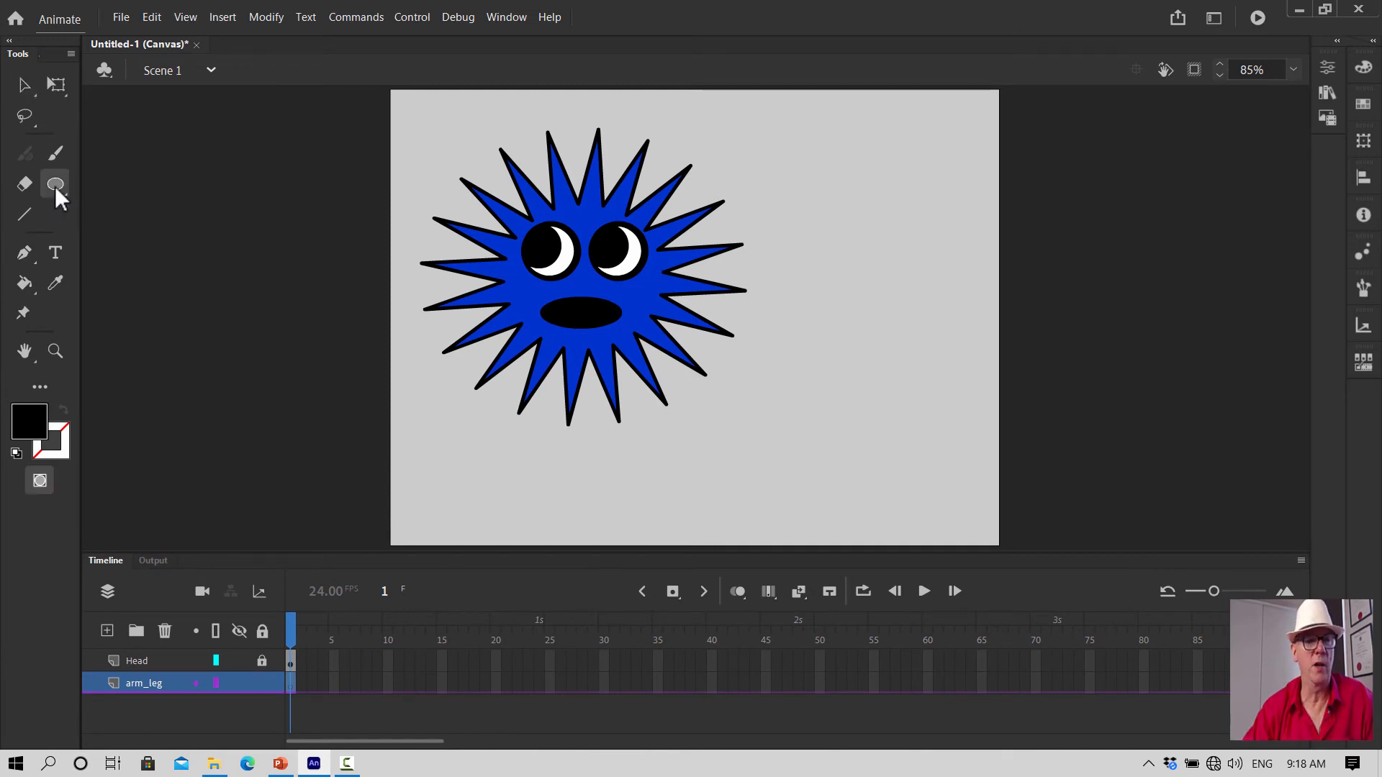
left_click(31, 426)
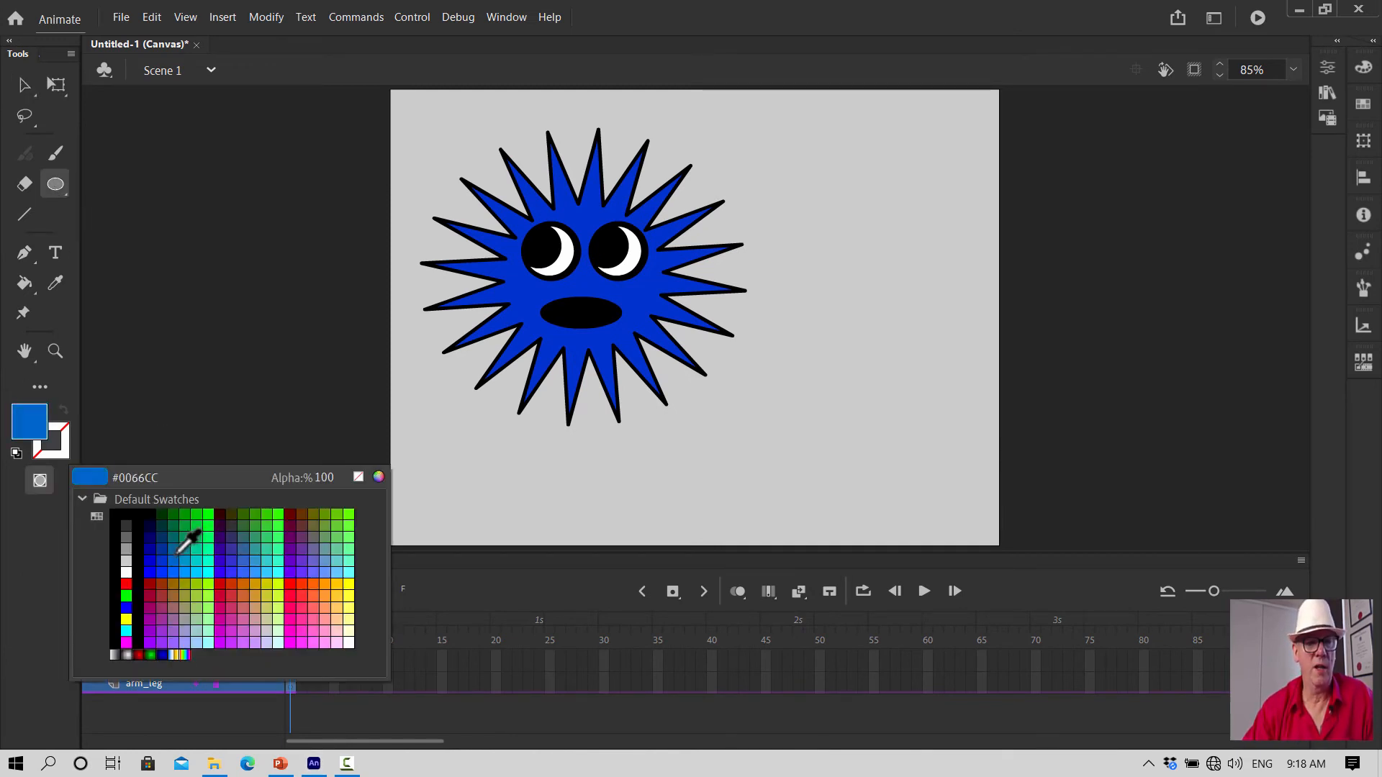
left_click(152, 549)
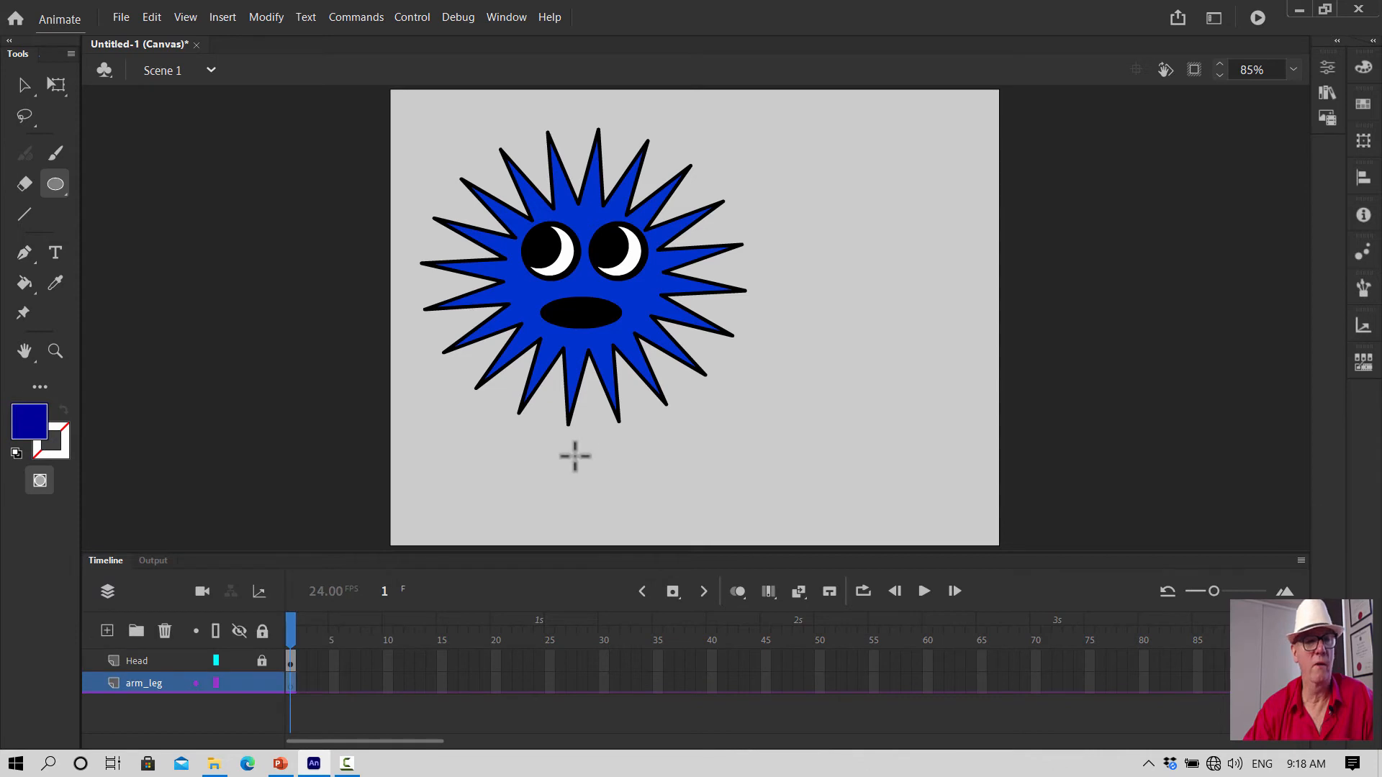
left_click(34, 418)
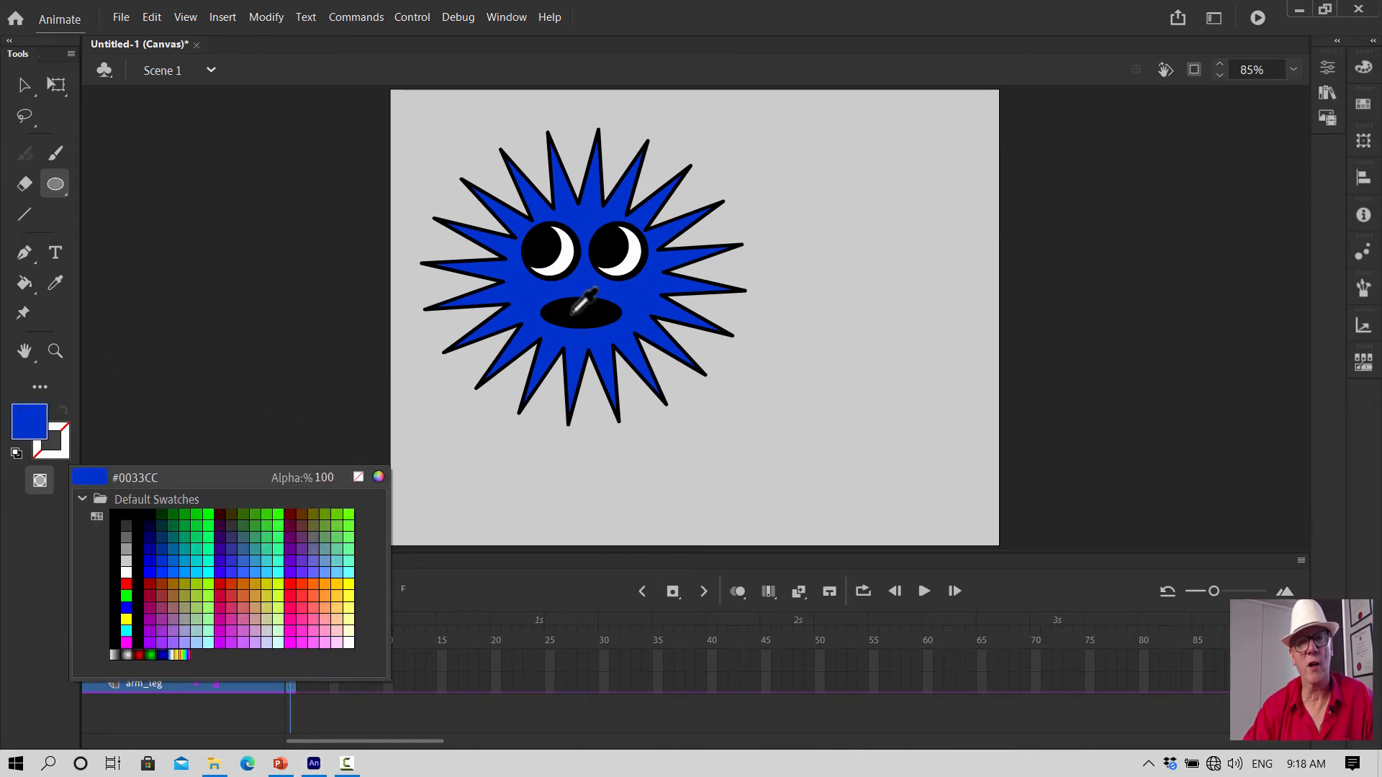
left_click(491, 324)
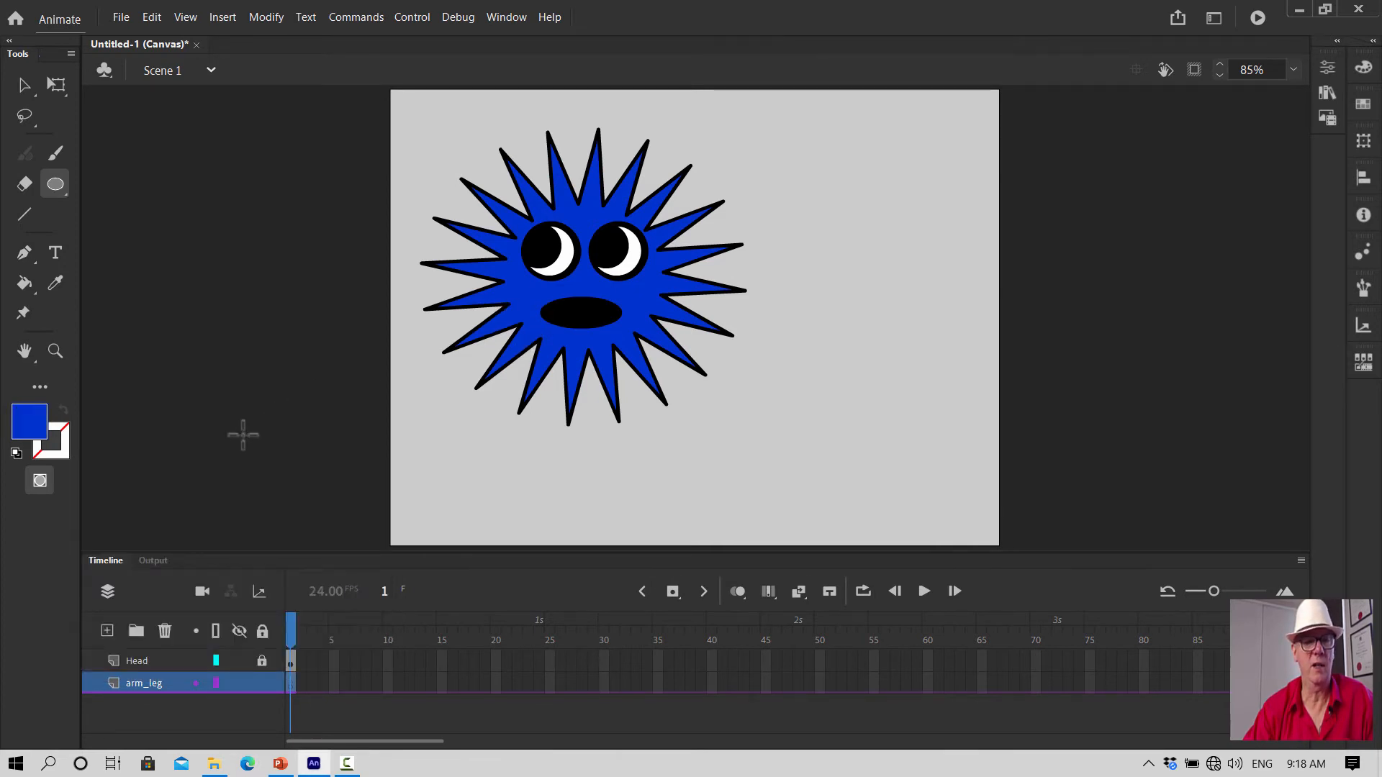
Set the Oval tool's stroke to black at 100% opacity in its color and style properties
left_click(57, 440)
left_click(93, 478)
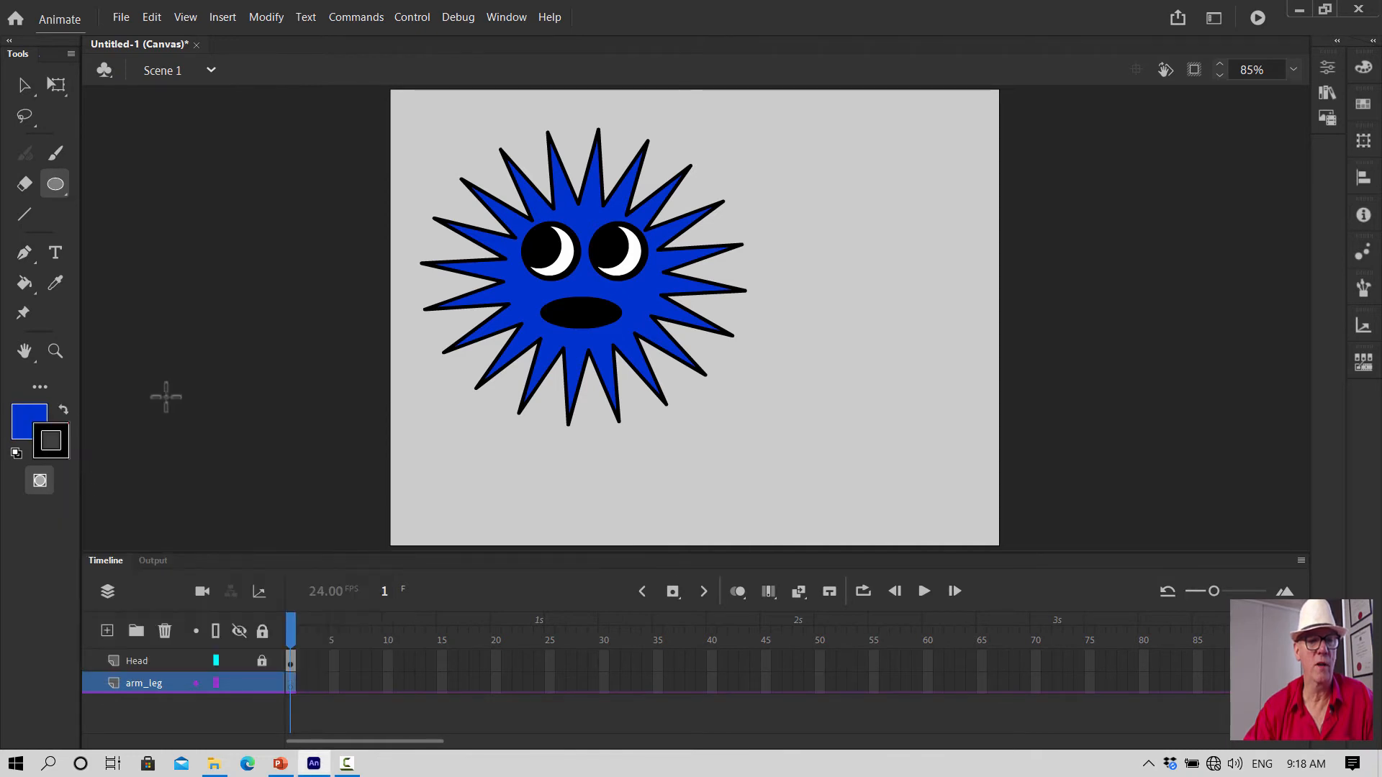
left_click(1326, 67)
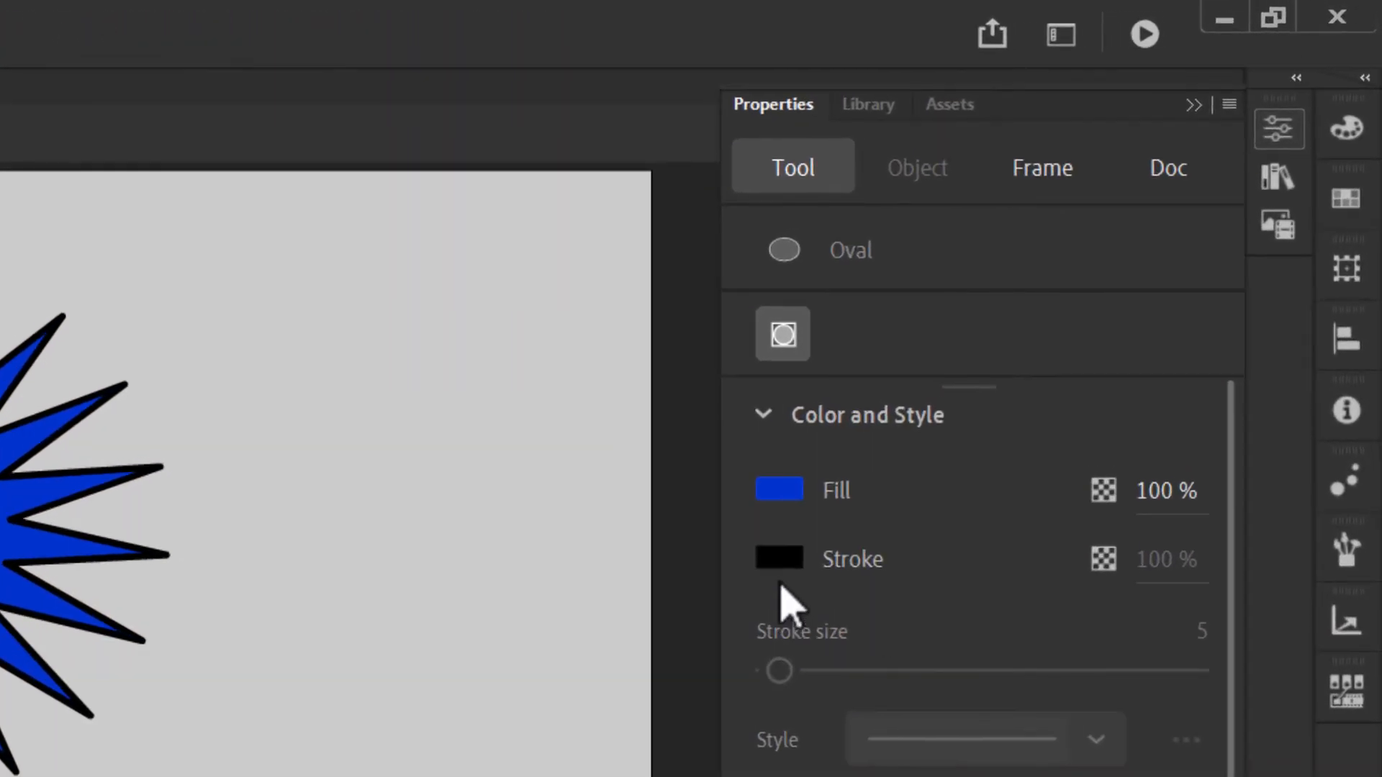
left_click(1069, 294)
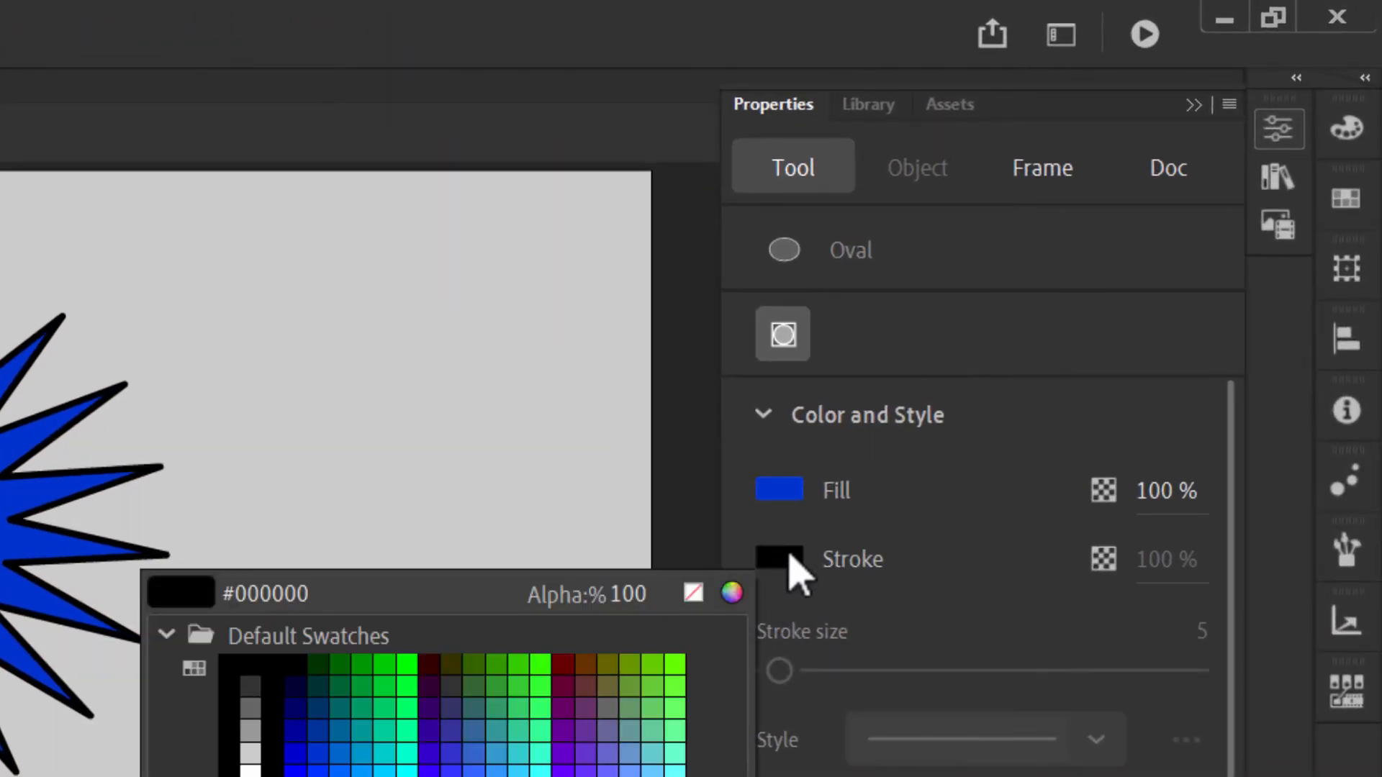
left_click(791, 566)
left_click(785, 565)
left_click(790, 572)
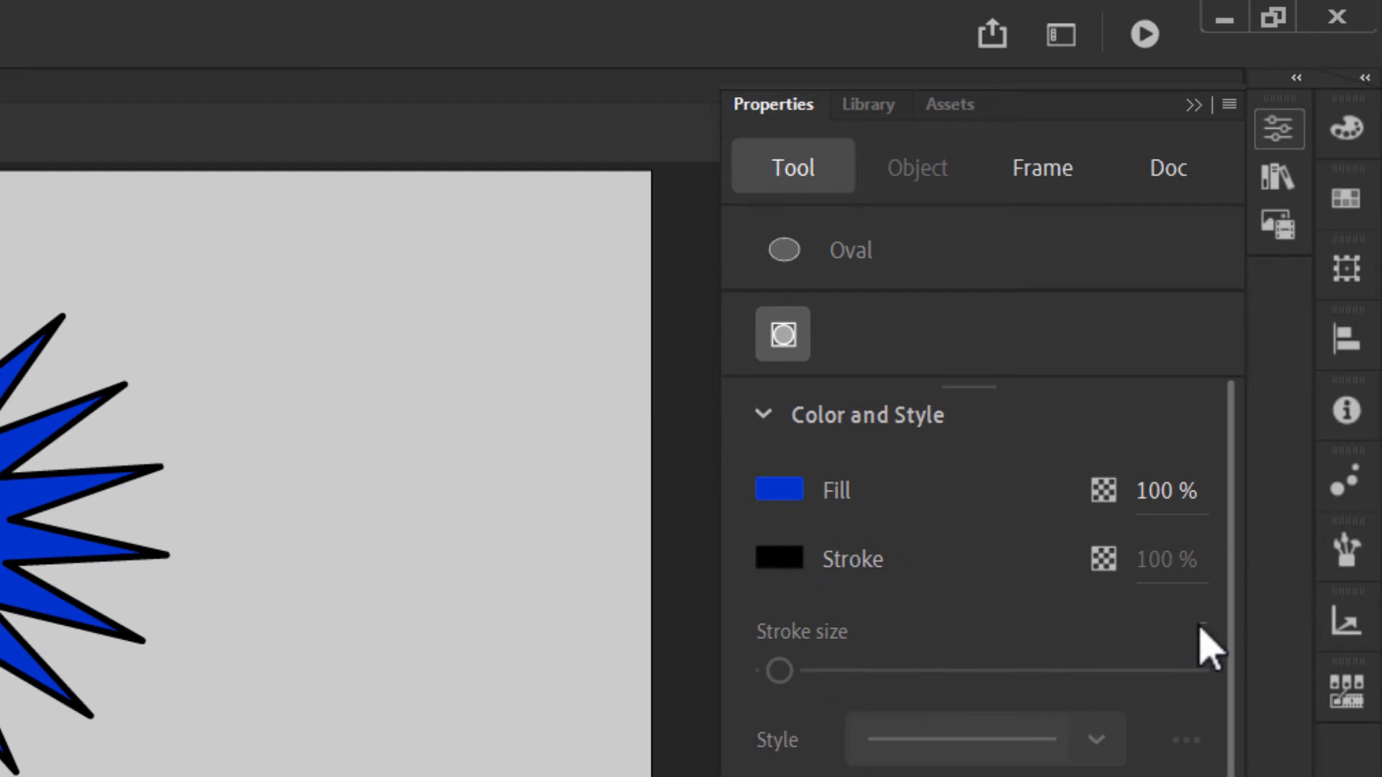
left_click(792, 558)
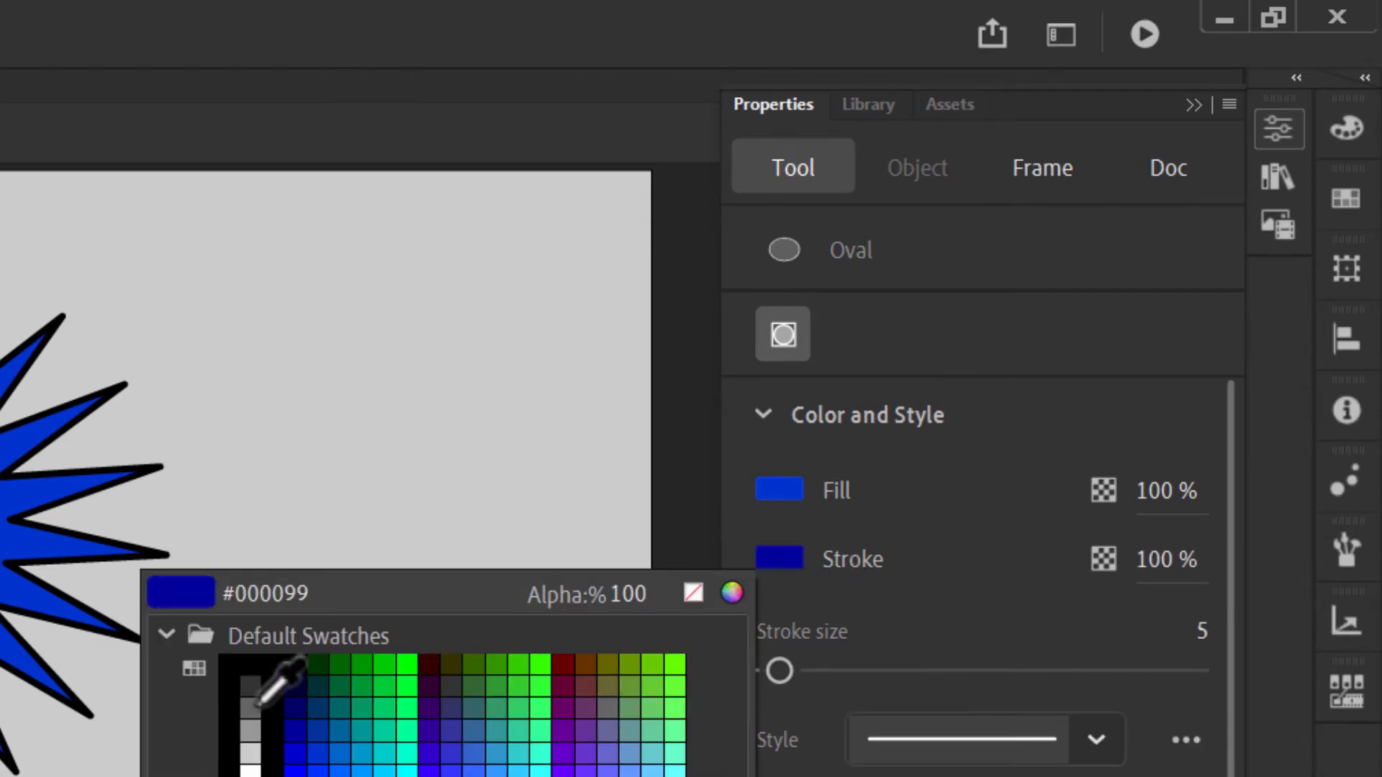
left_click(266, 662)
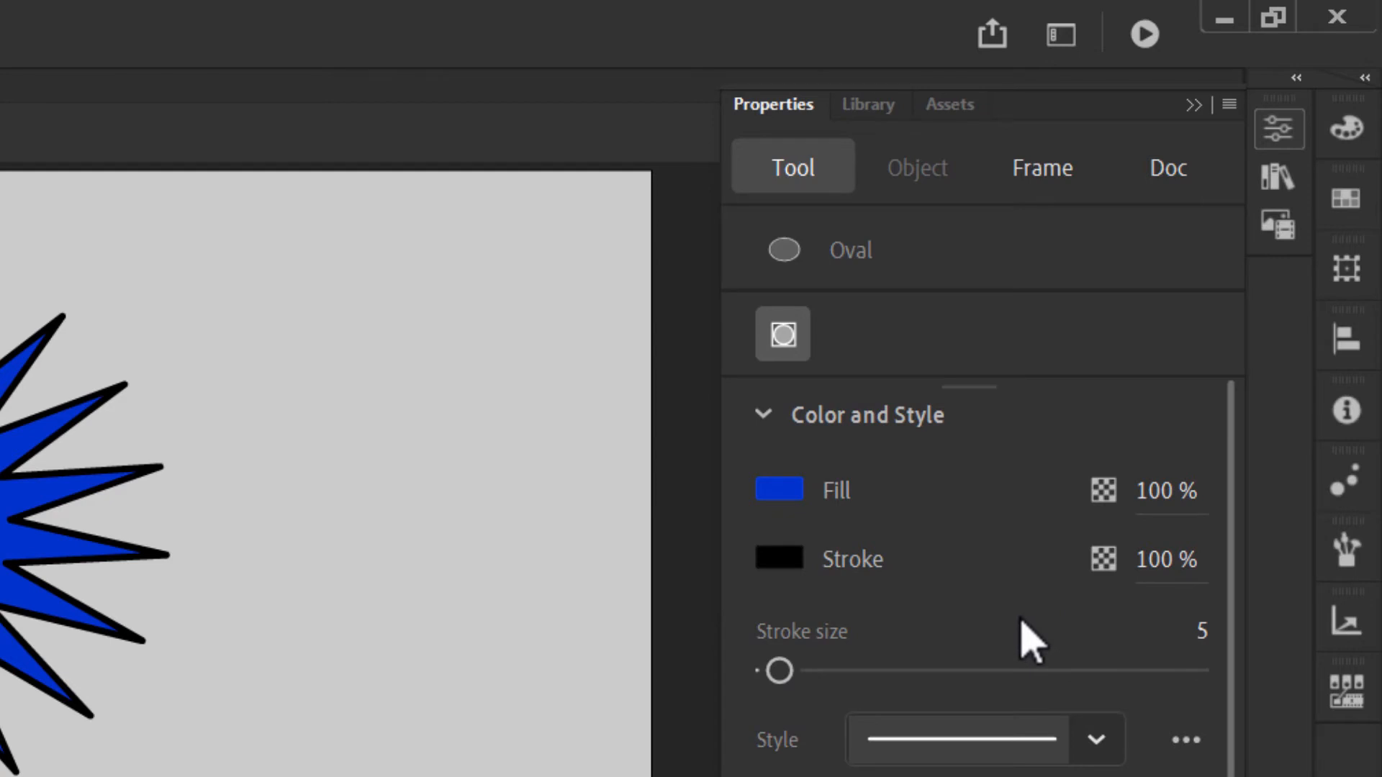
Keep the Oval tool's stroke size at 5 and draw a small blue oval foot below and right of the star
left_click(1202, 637)
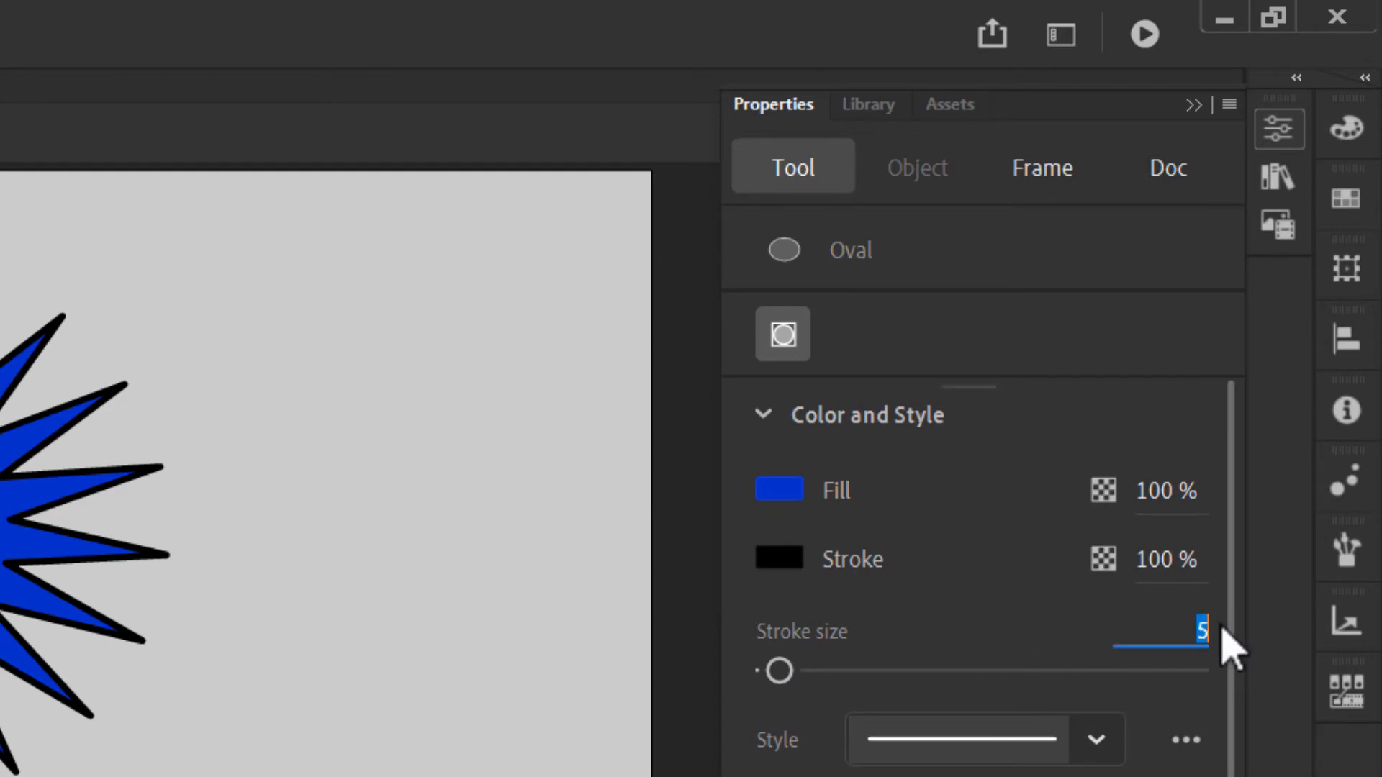
left_click(970, 601)
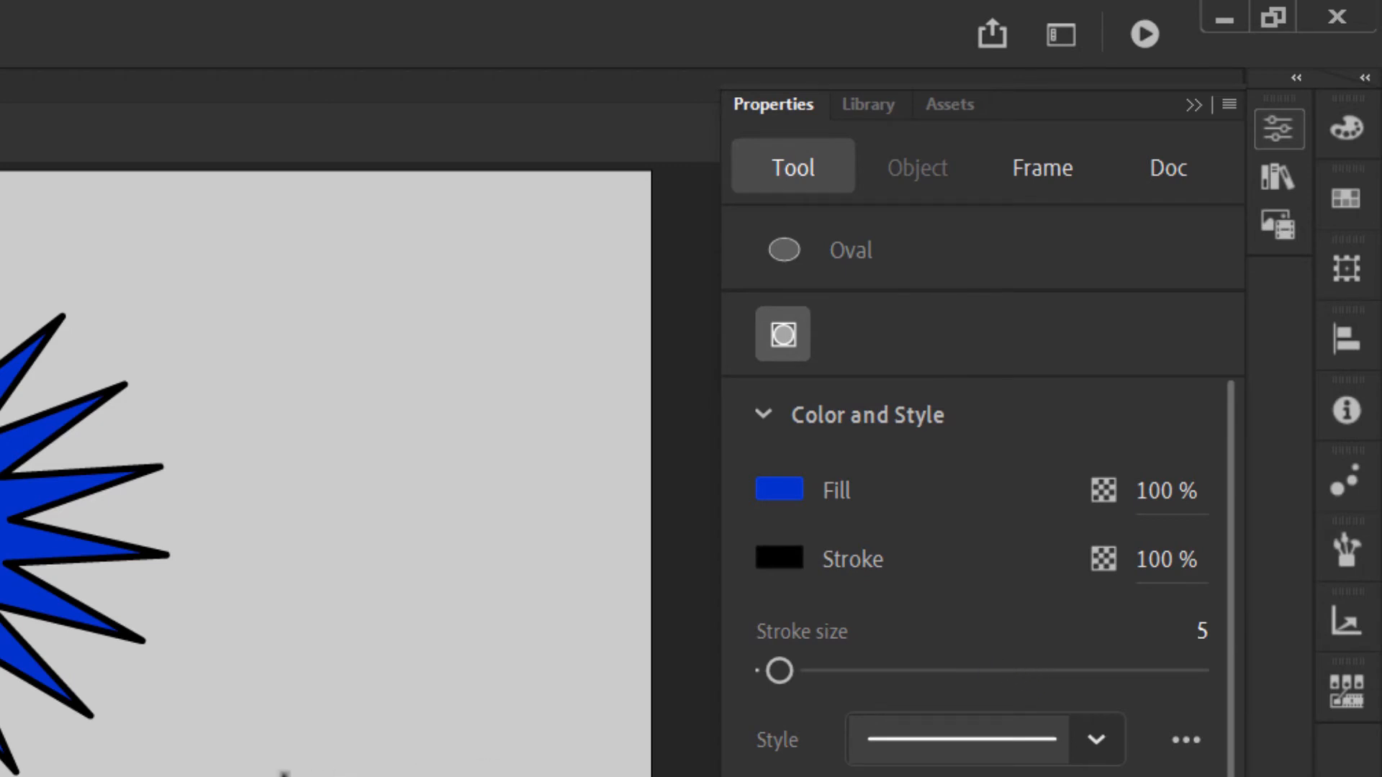
mouse_move(285, 776)
left_mouse_down()
mouse_move(741, 538)
mouse_move(859, 450)
left_mouse_up()
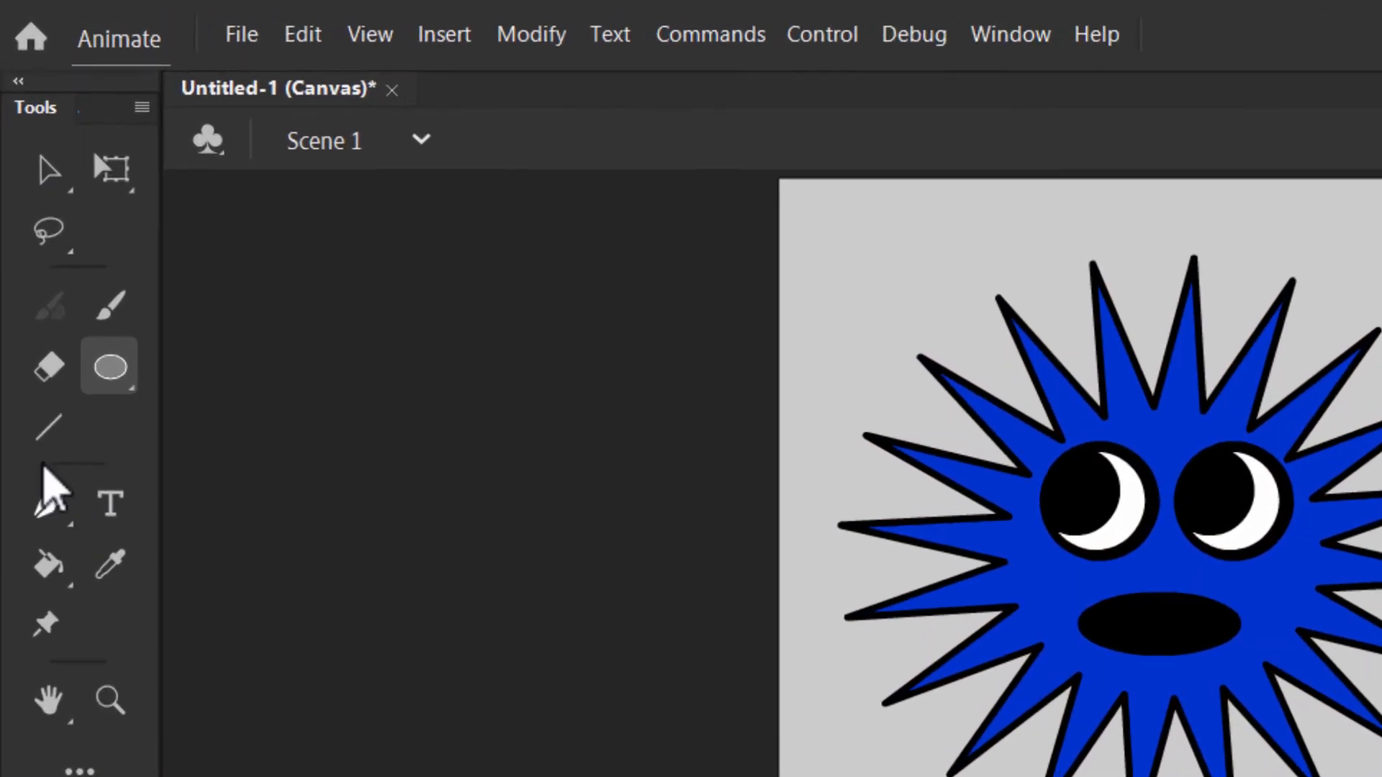
Draw a vertical black line ending on the top edge of the blue oval and bend its middle to the right
left_click(23, 238)
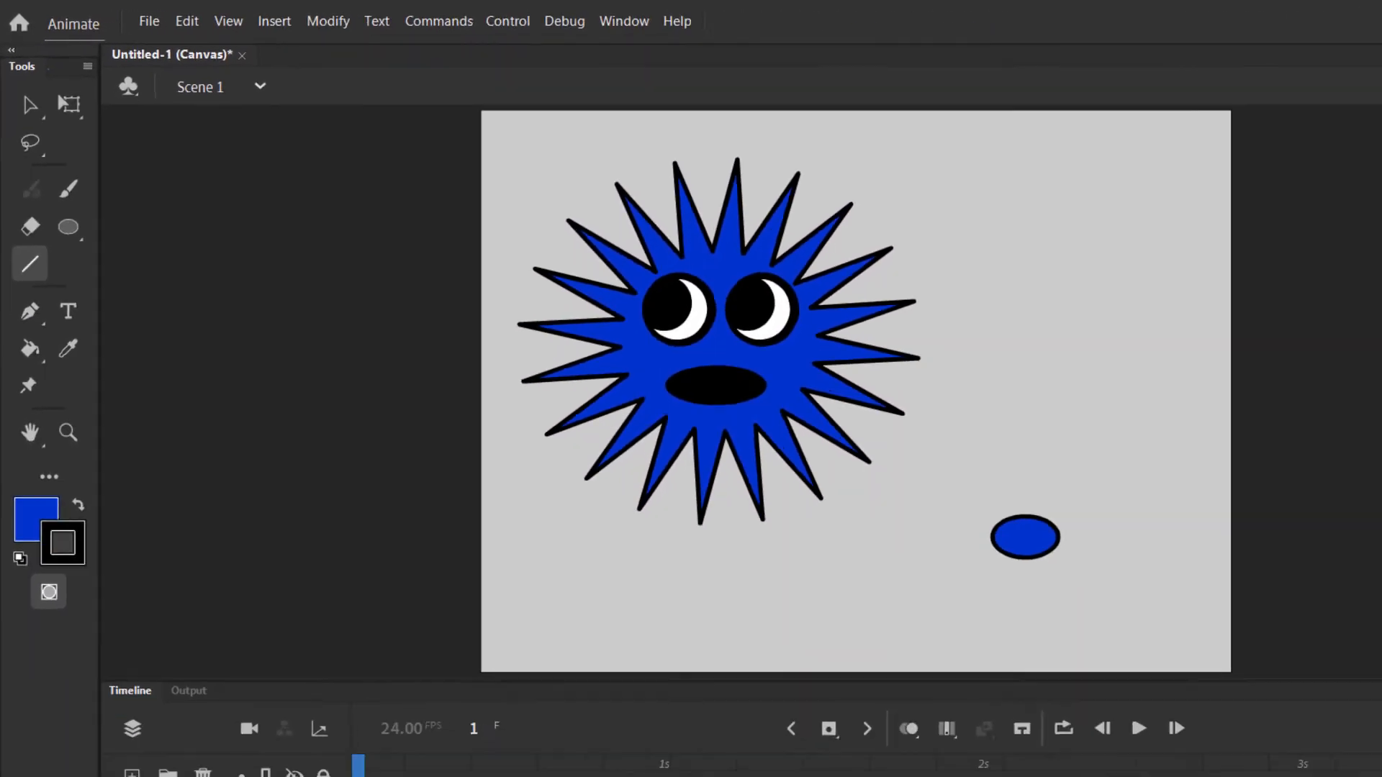
left_click(1327, 68)
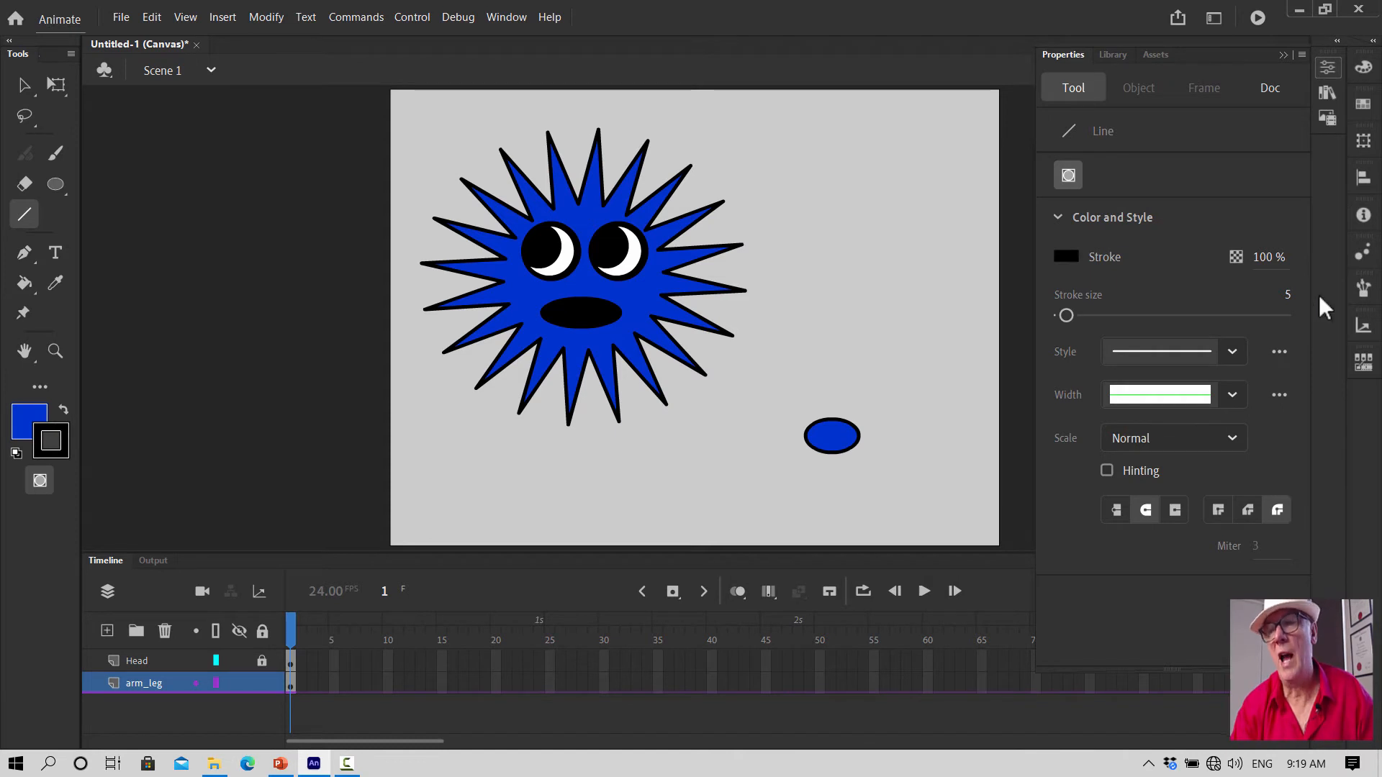
left_click(829, 307)
mouse_move(829, 306)
left_mouse_down()
mouse_move(844, 355)
mouse_move(830, 431)
left_mouse_up()
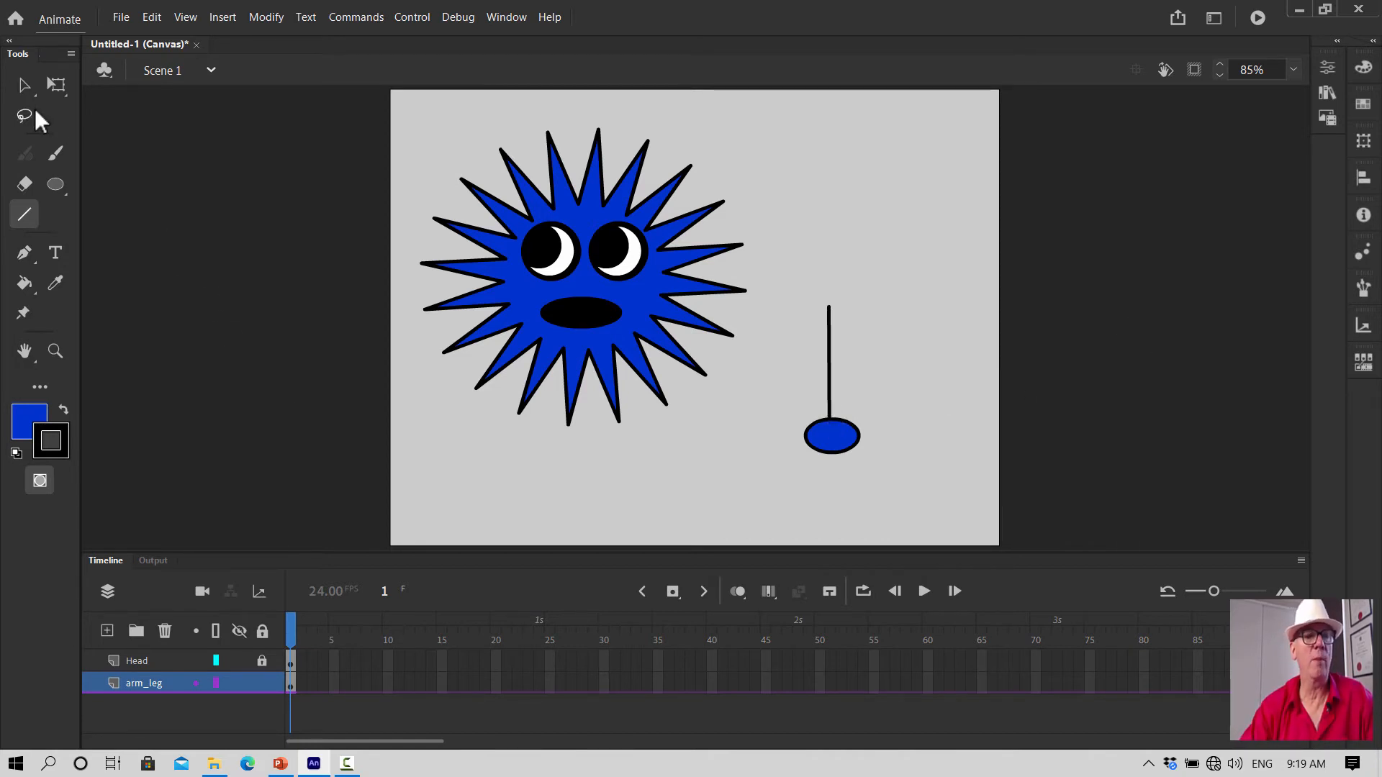
left_click(23, 85)
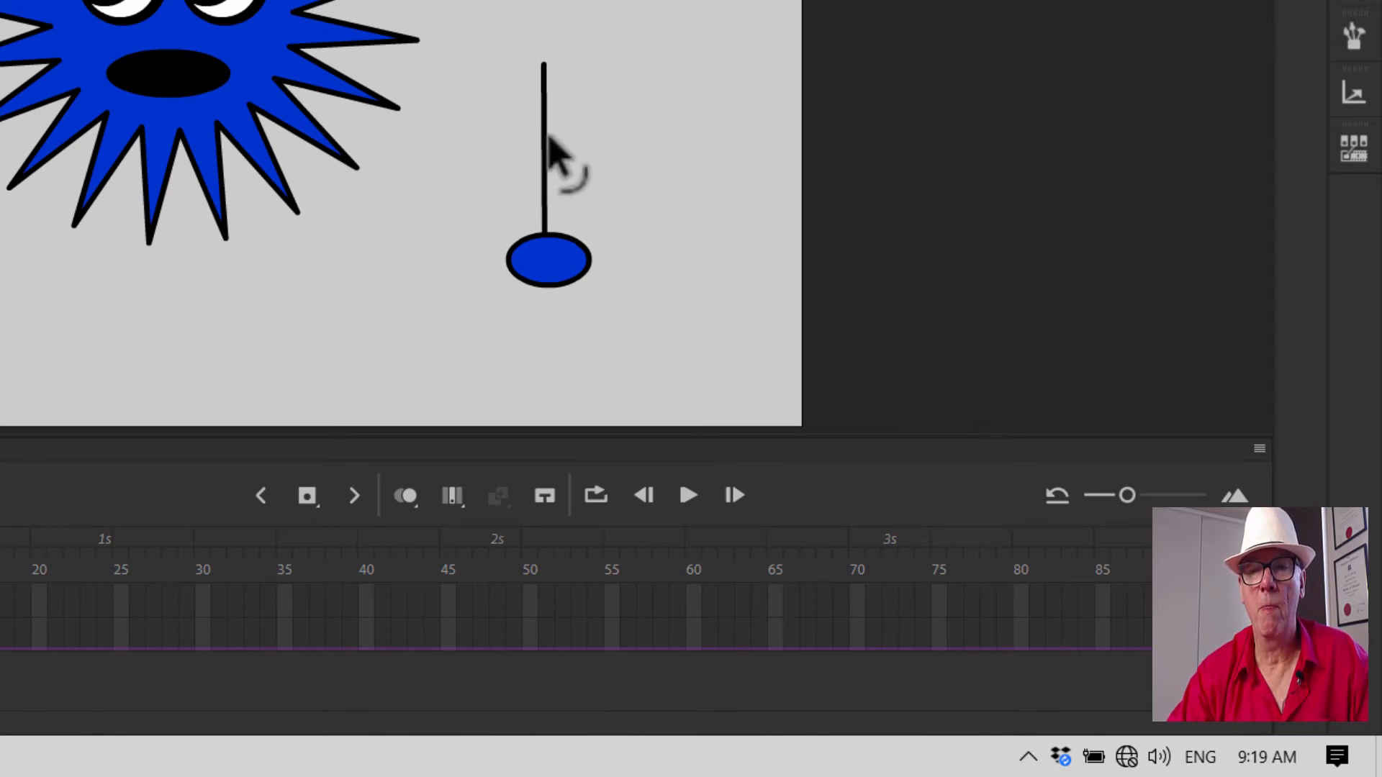
left_click_drag(547, 135, 583, 134)
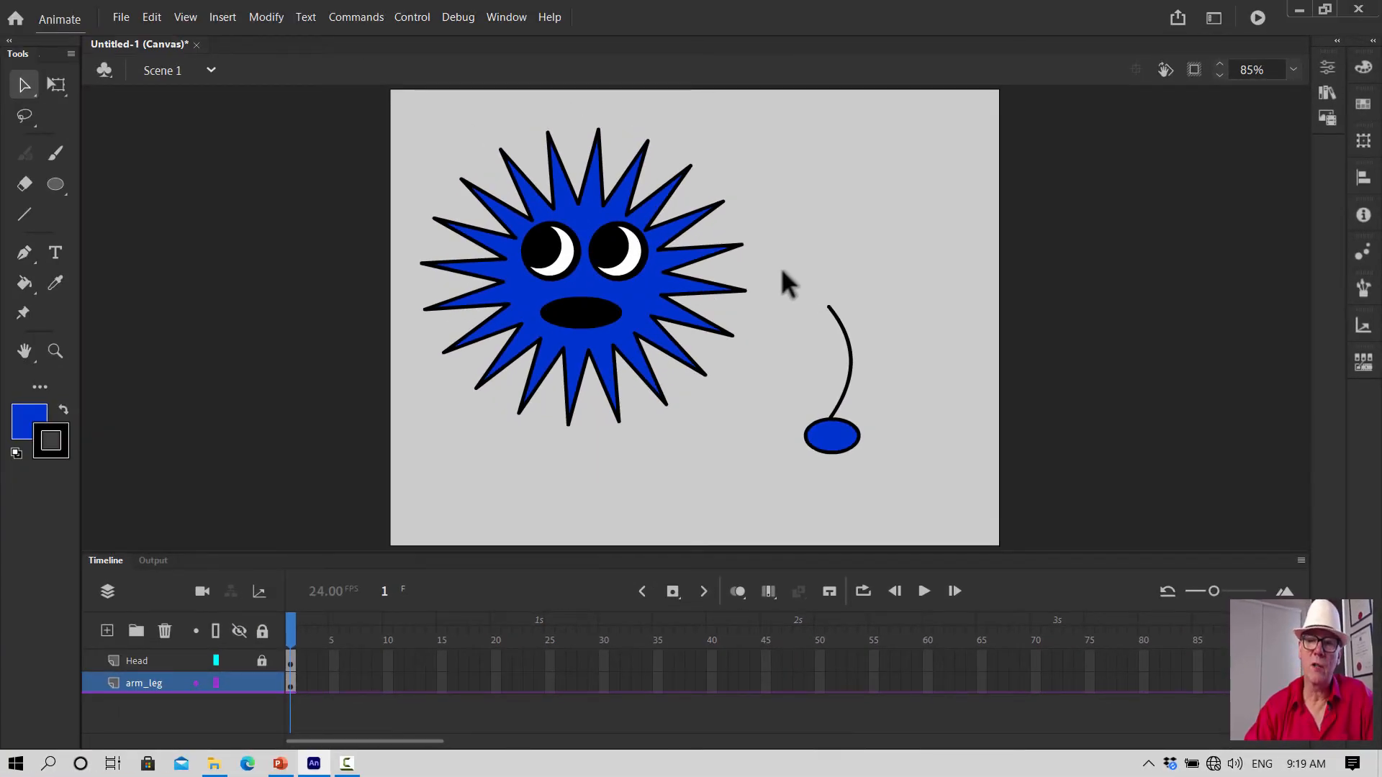
Select the curved line and oval together and convert them to a Graphic symbol named armleg
left_click_drag(783, 273, 892, 462)
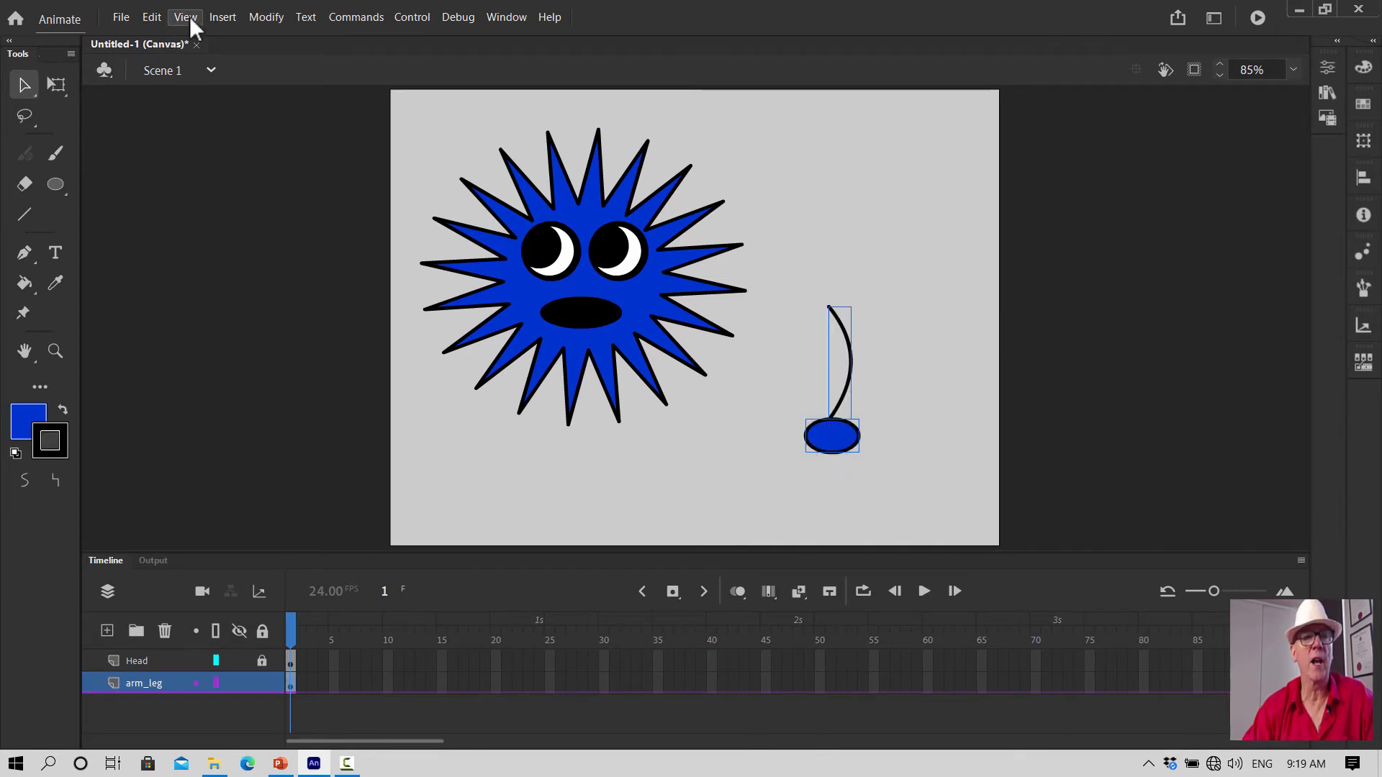
left_click(268, 15)
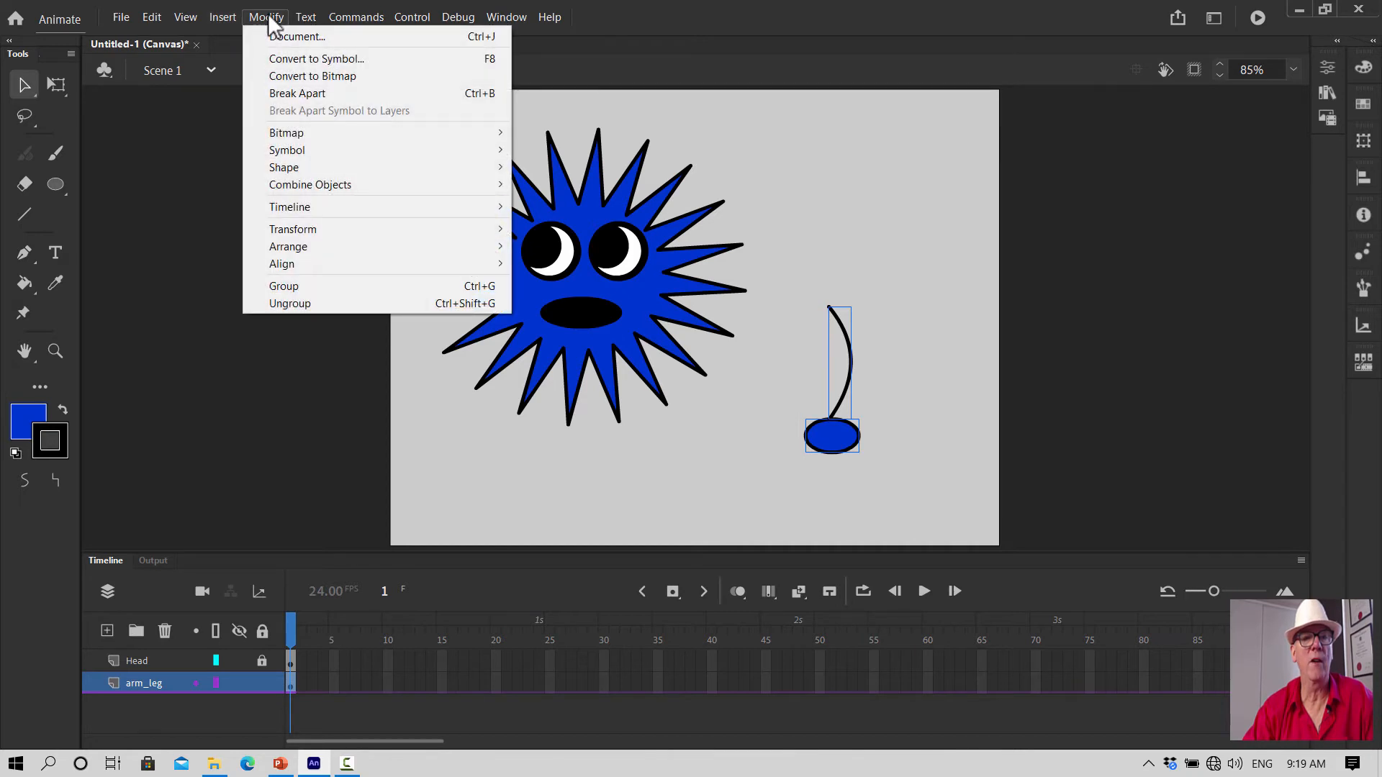
left_click(305, 59)
left_click(609, 303)
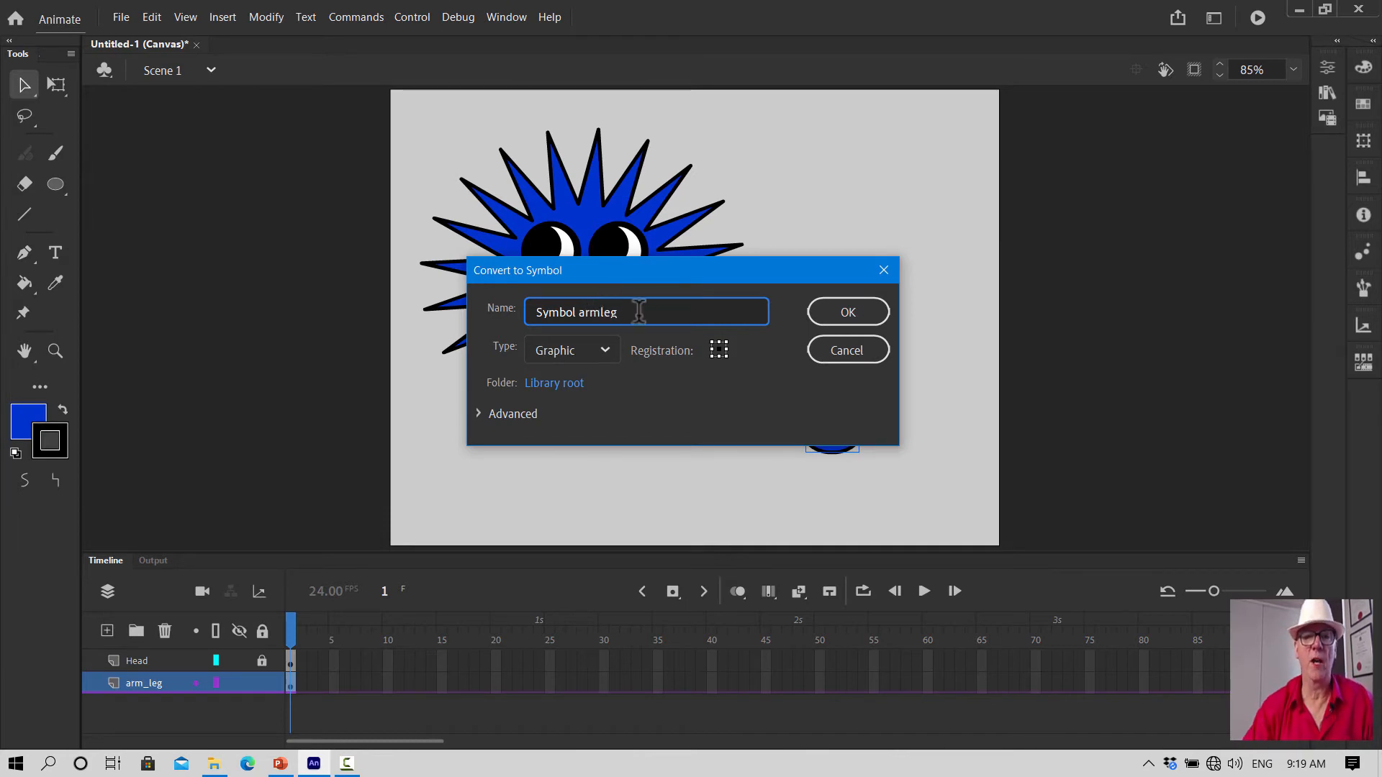
key("BackSpace")
key("BackSpace")
key("BackSpace")
key("BackSpace")
key("BackSpace")
key("BackSpace")
key("BackSpace")
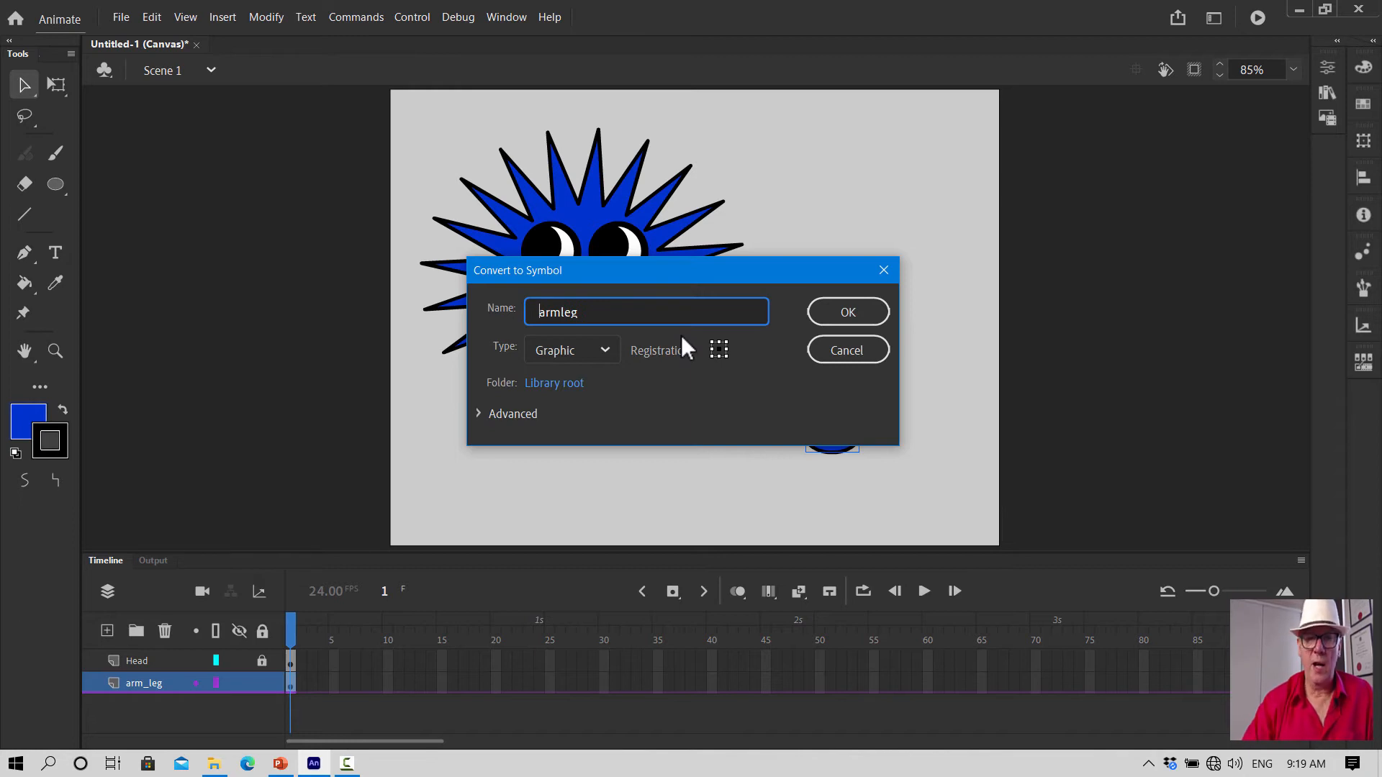
key("BackSpace")
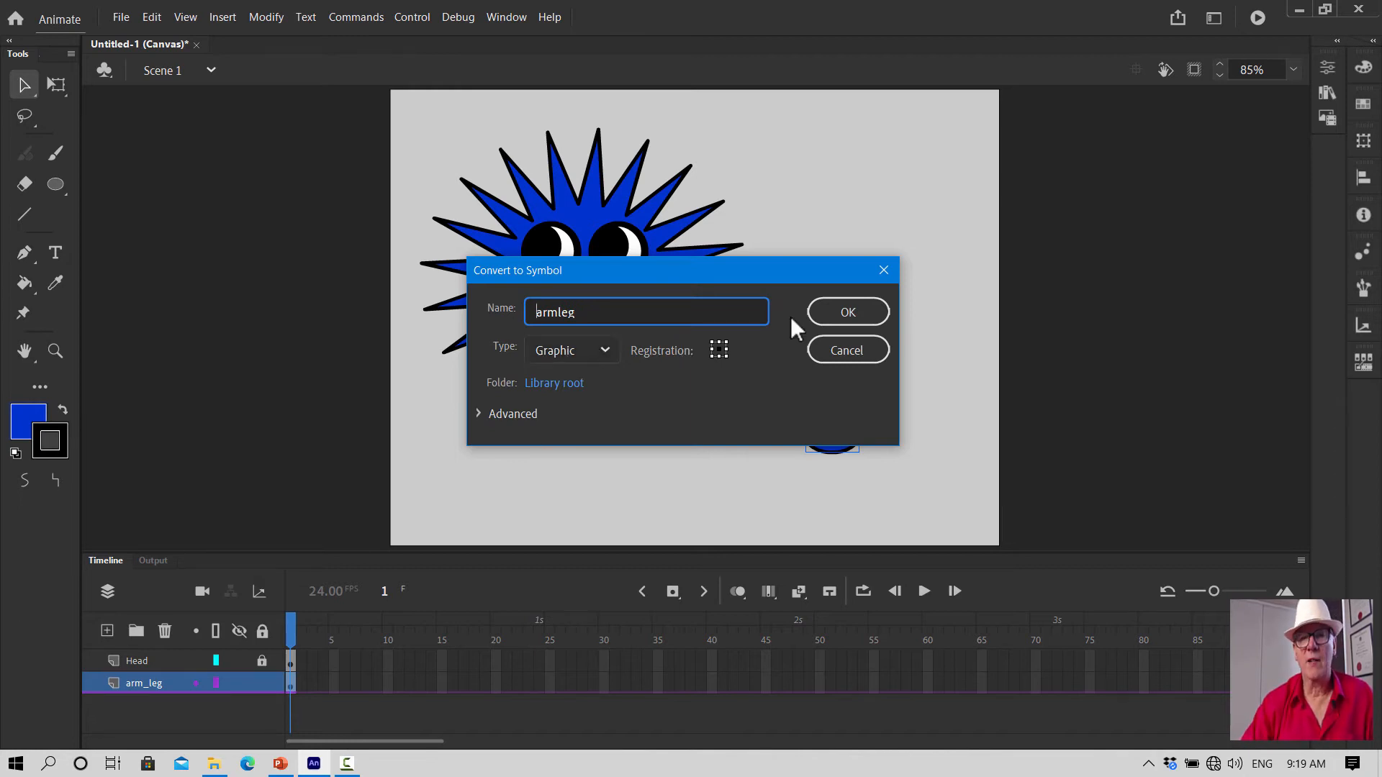
left_click(861, 310)
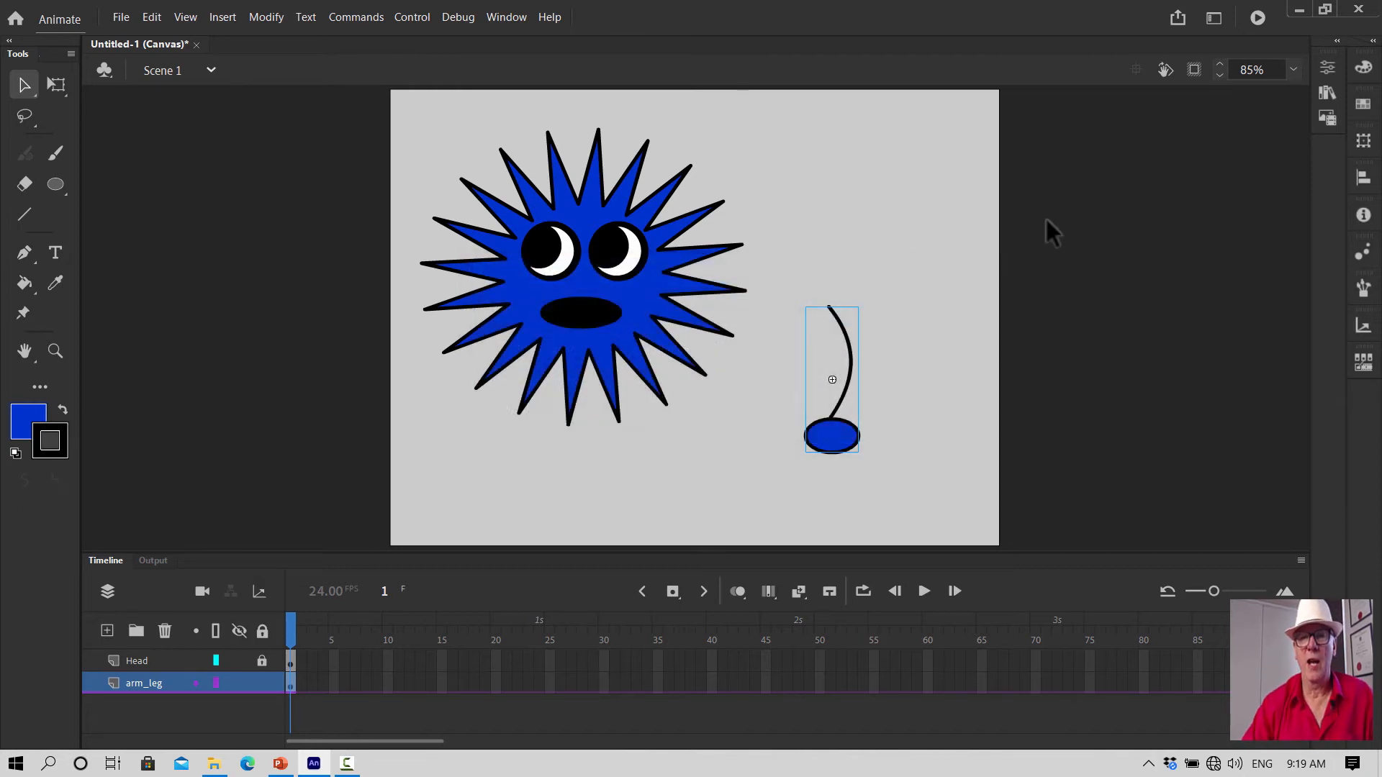
Try placing a second armleg instance from the library beneath the star
left_click(504, 18)
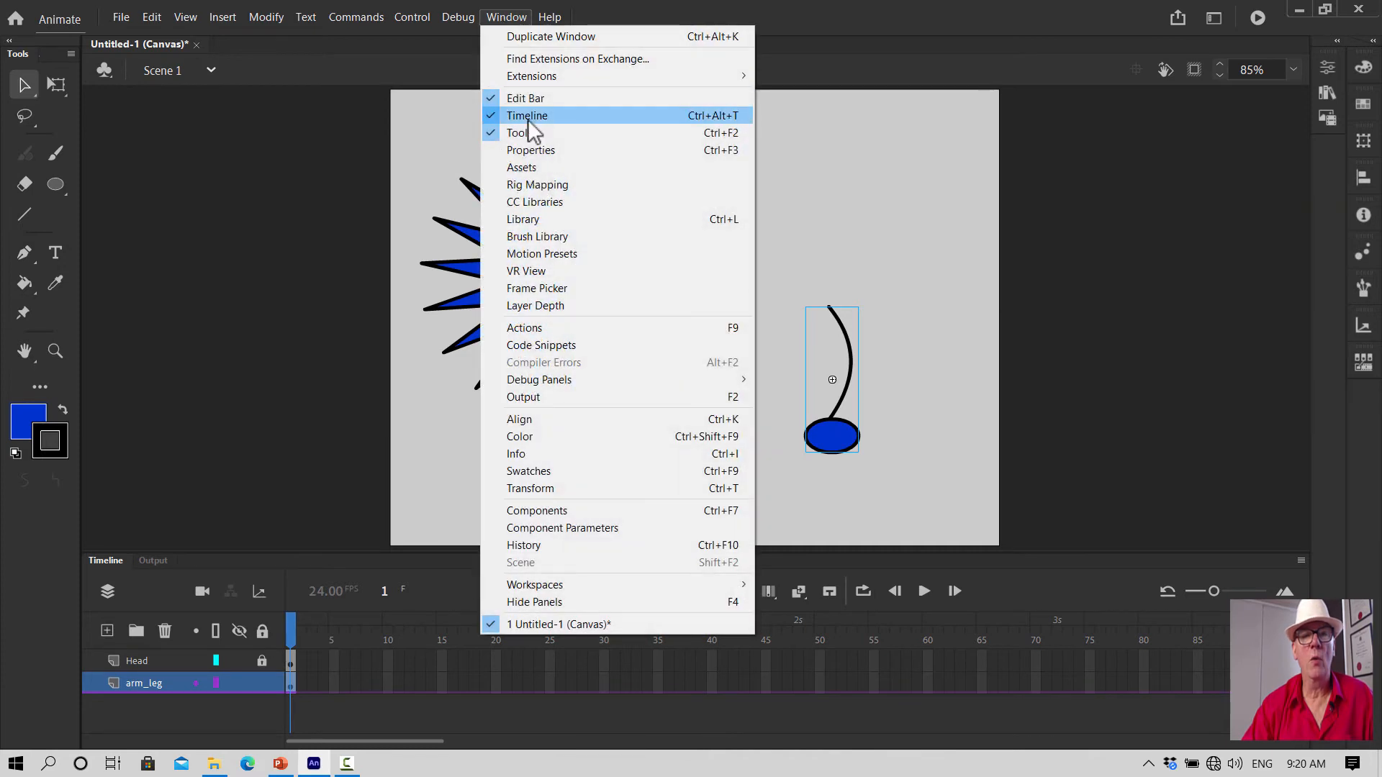
left_click(523, 220)
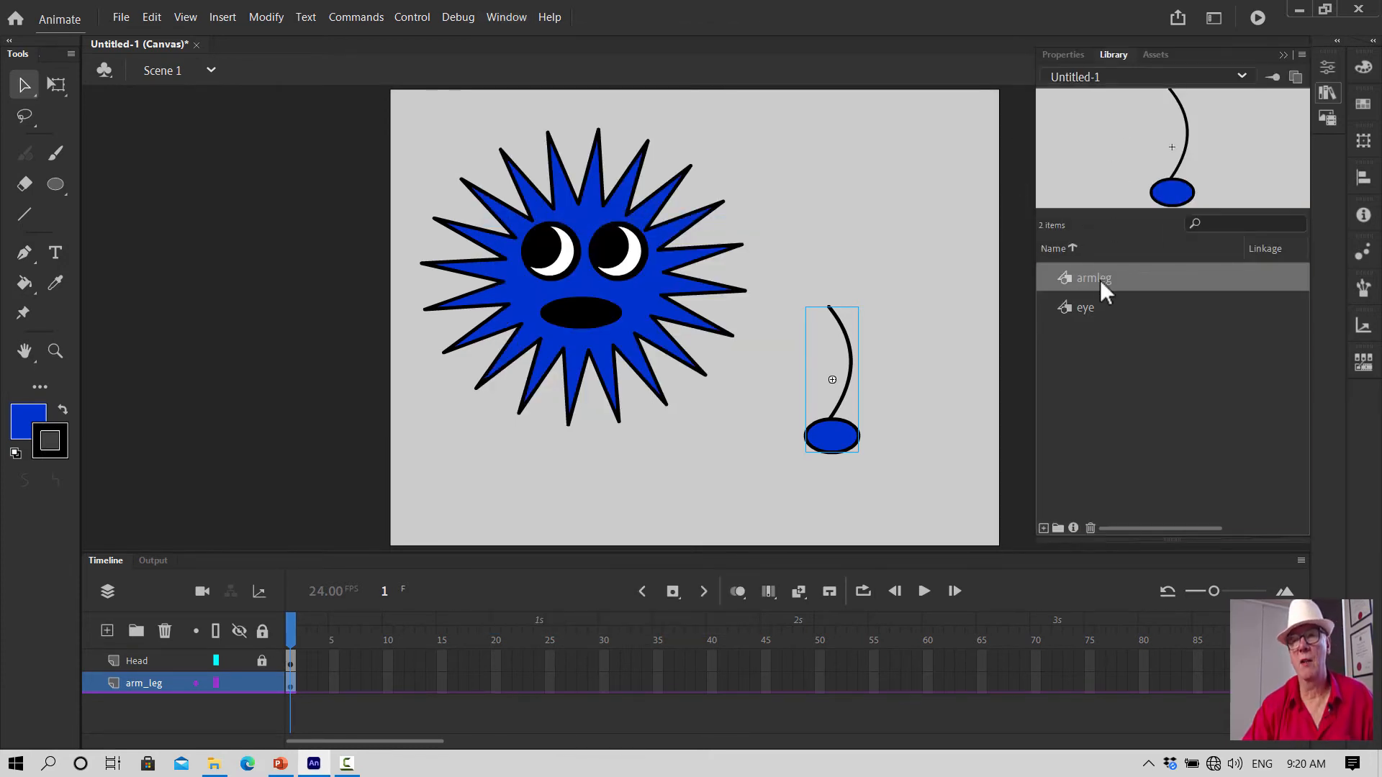
left_click_drag(1110, 276, 706, 437)
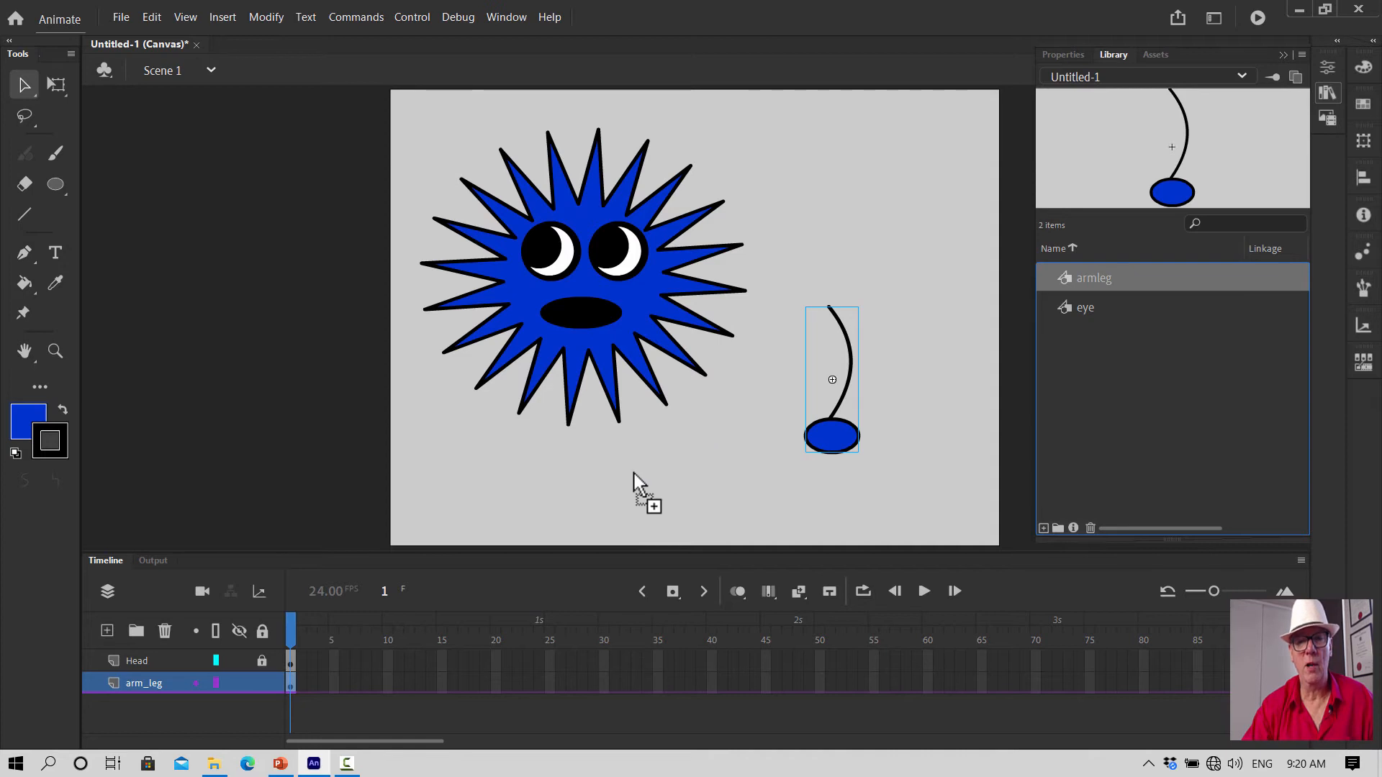
left_click_drag(633, 473, 628, 474)
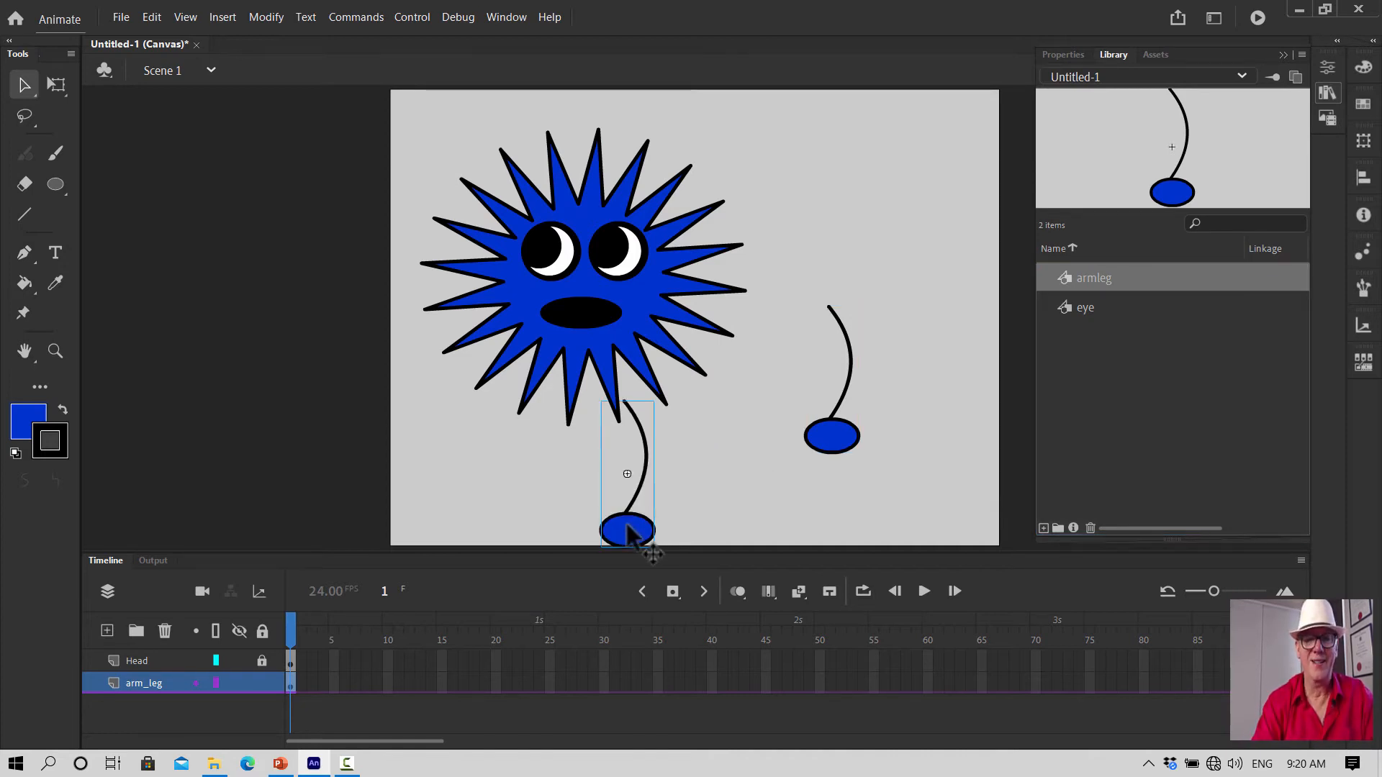
key("ctrl+z")
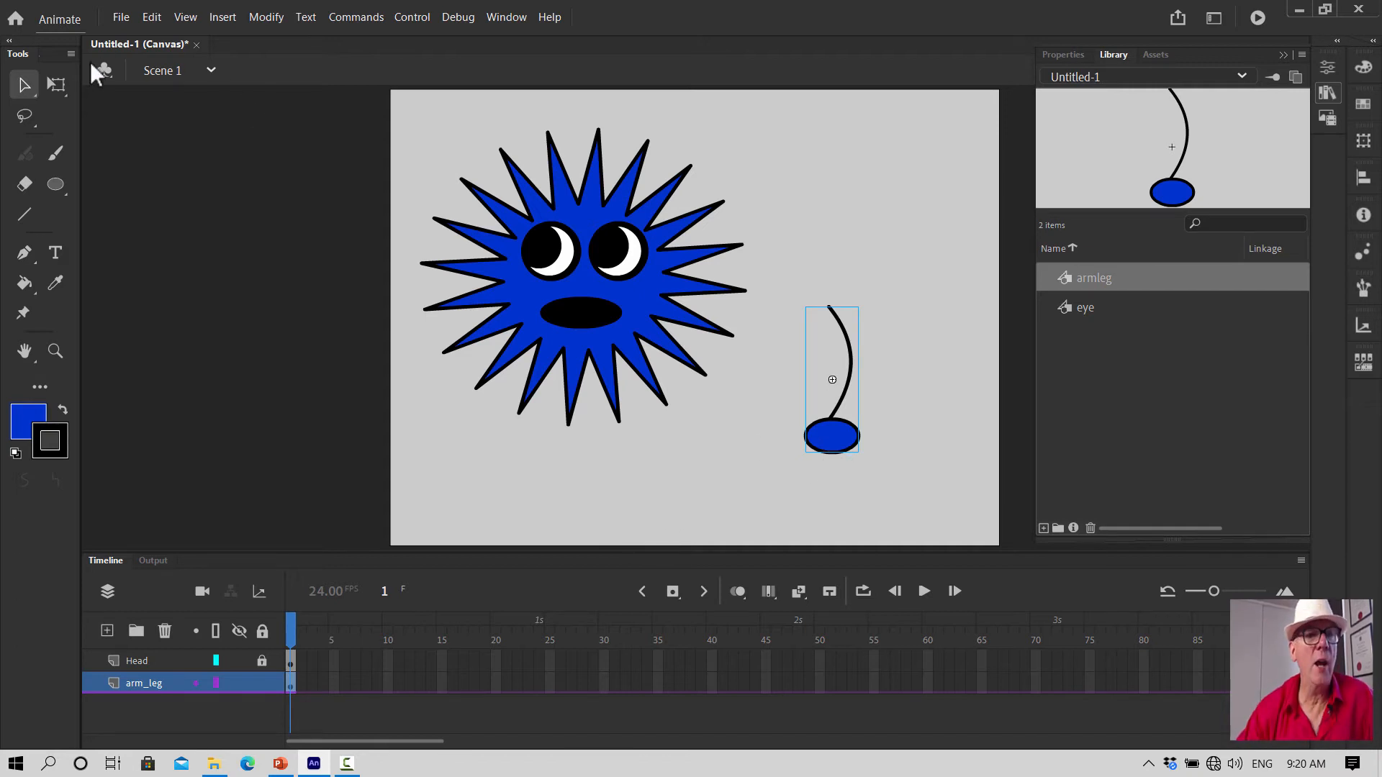
With the Free Transform tool, move the armleg instance to the stage's lower-right corner and deselect it
left_click(56, 85)
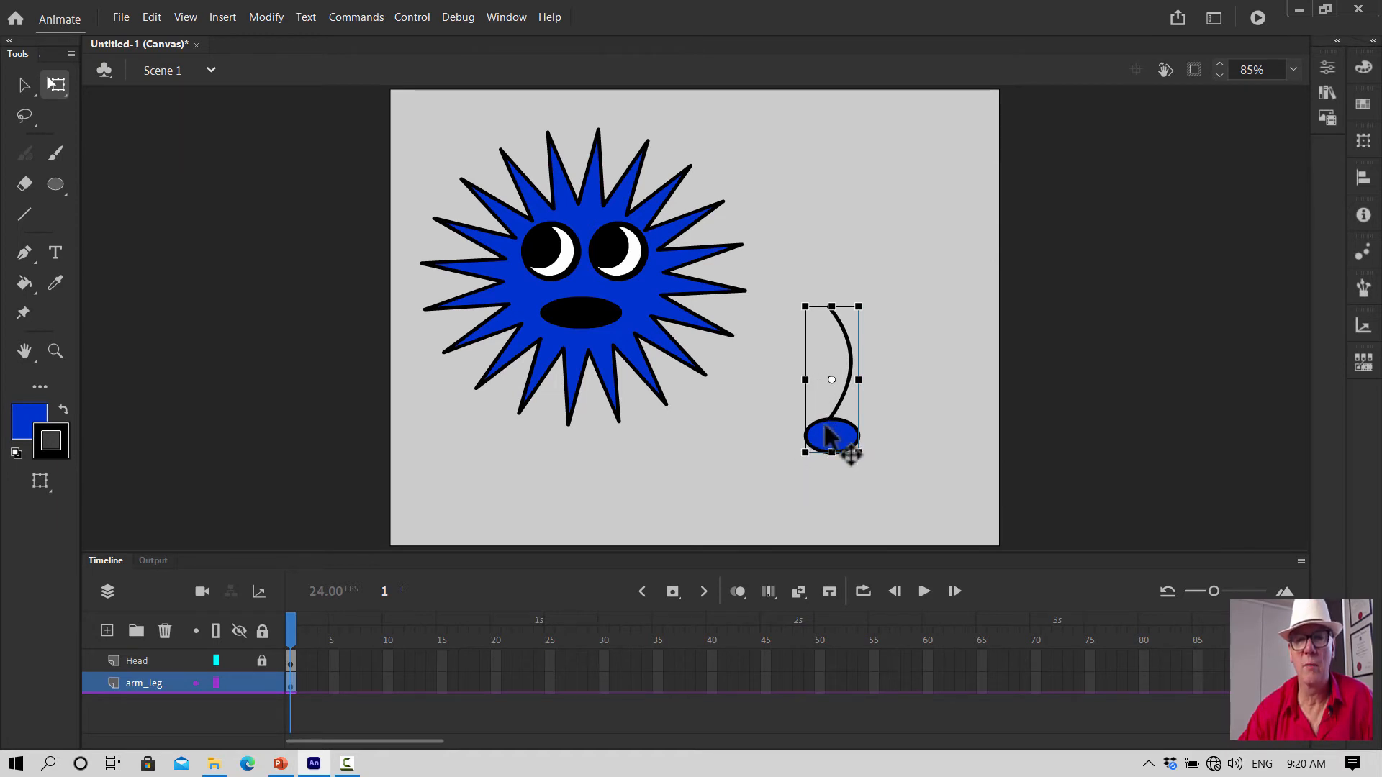
left_click_drag(841, 449, 956, 490)
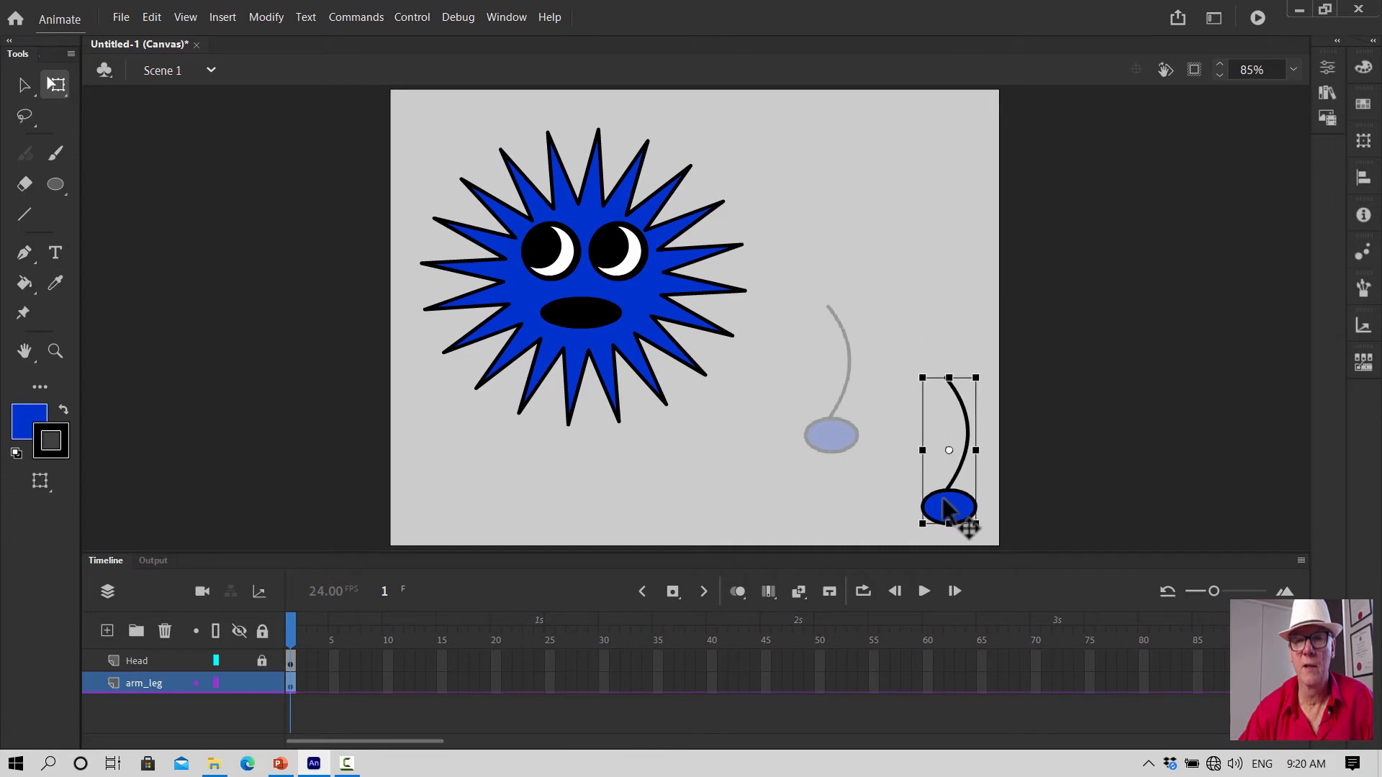
left_click(596, 291)
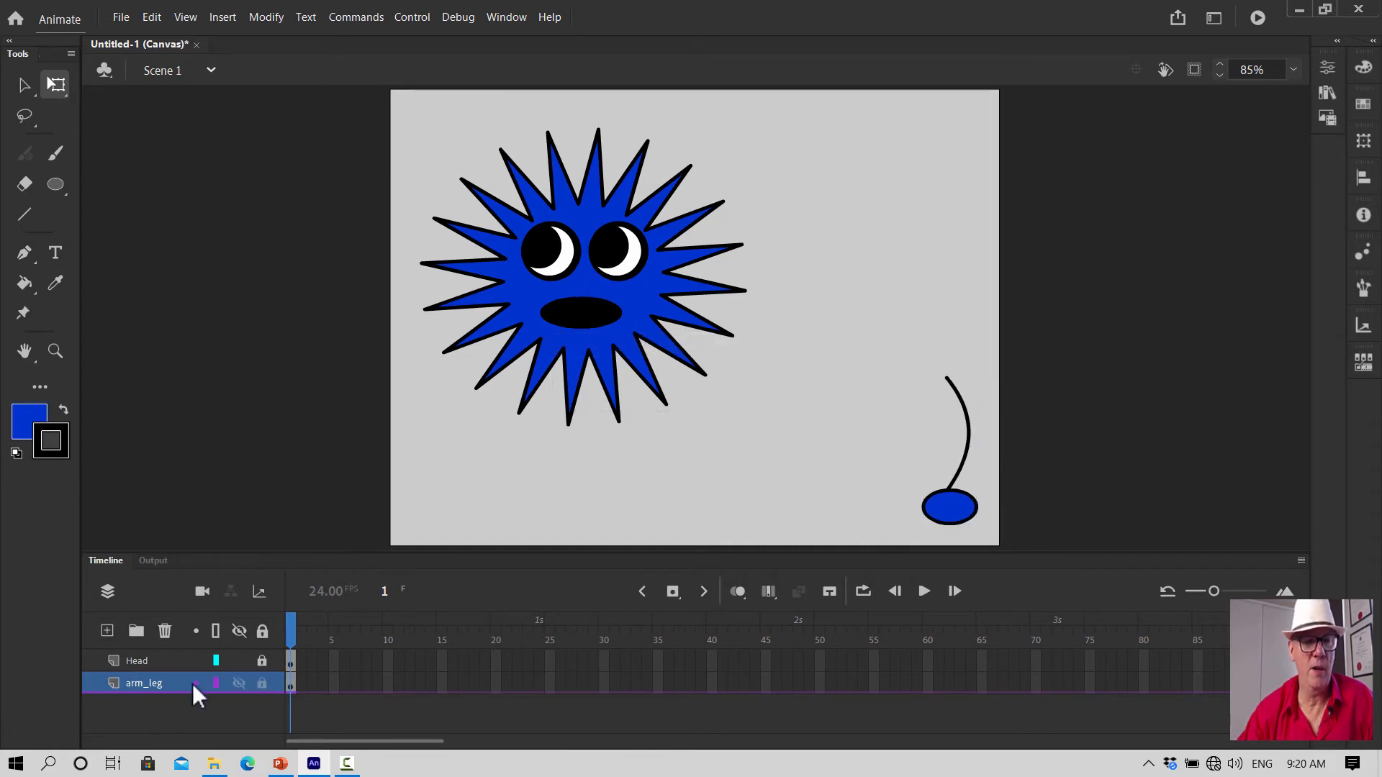
Make the Head layer active, unlock it and switch to the Selection tool
left_click(152, 659)
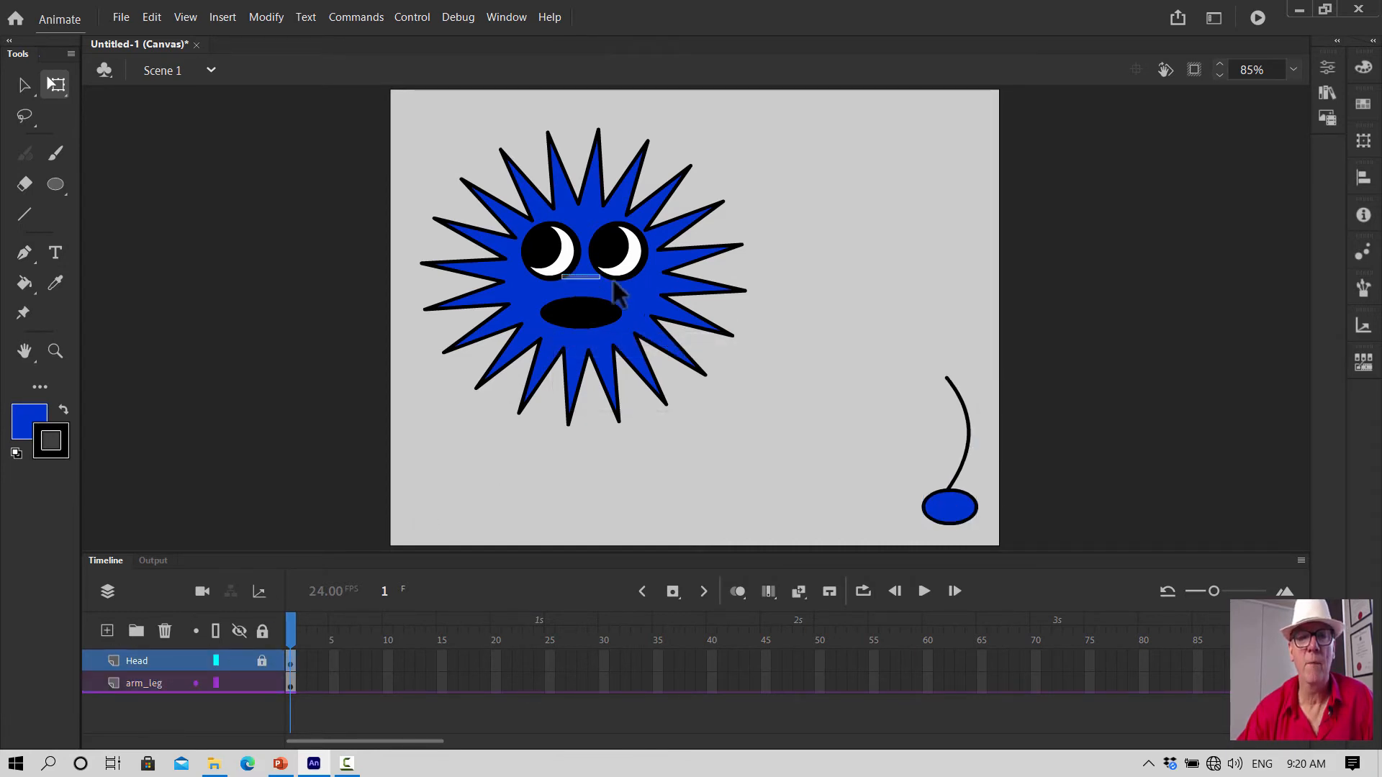
left_click(259, 657)
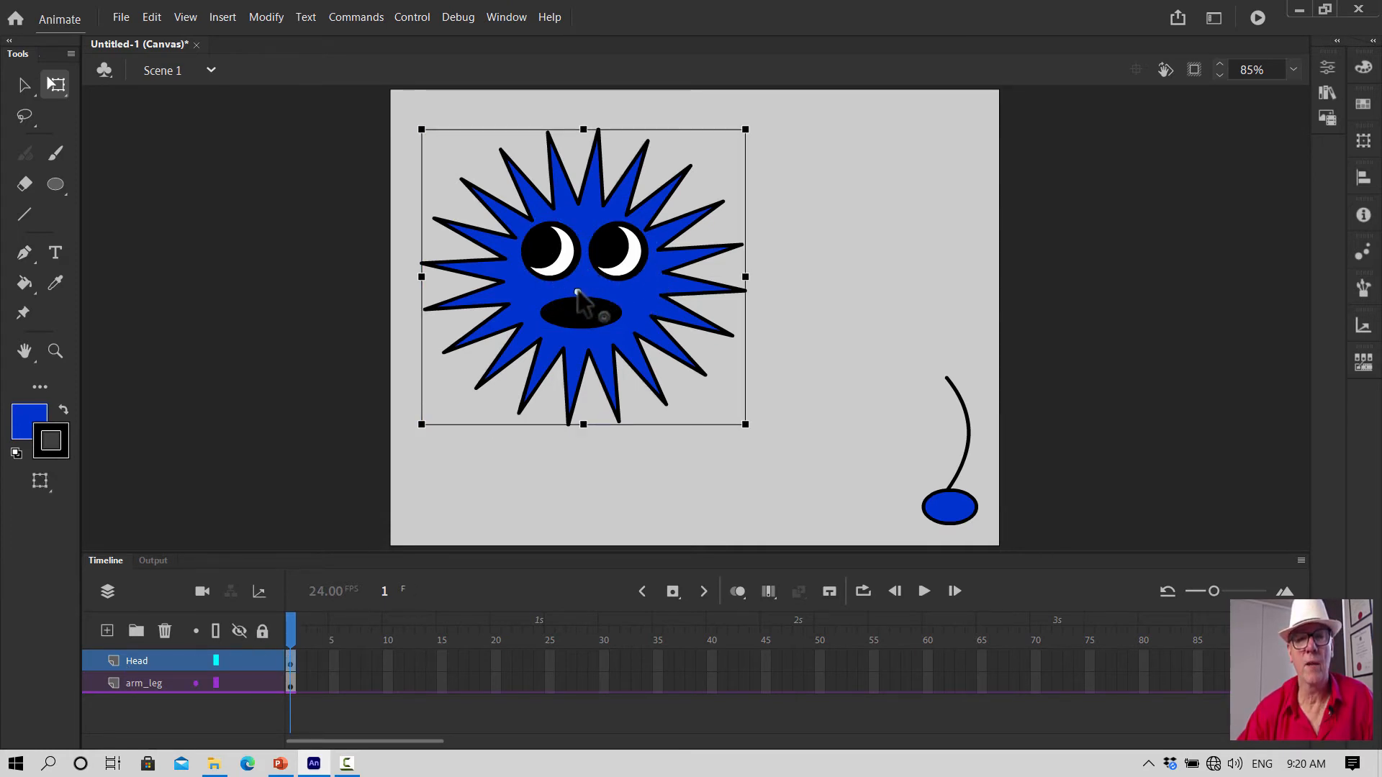
left_click(23, 82)
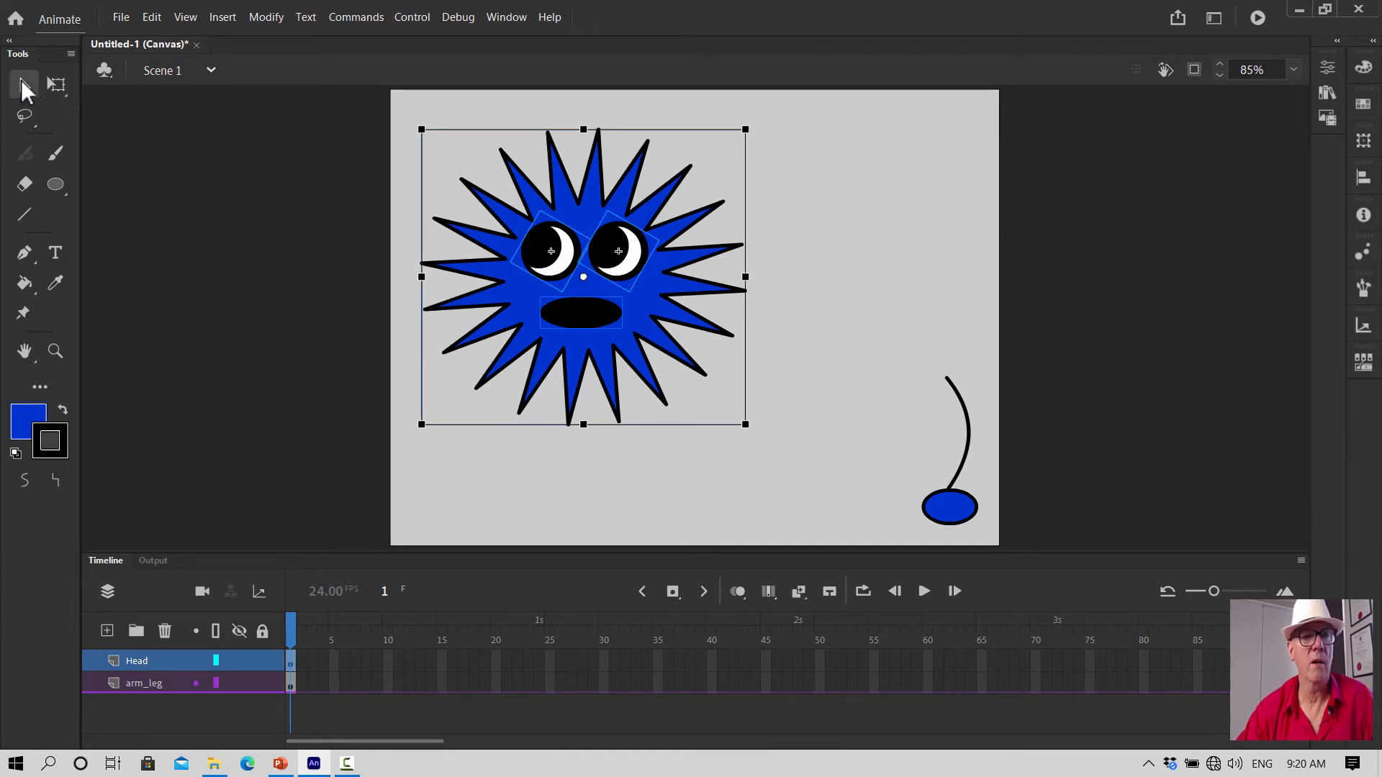
Try moving the star on its own to the right, without the eyes and mouth
left_click(609, 153)
left_click_drag(609, 153, 712, 156)
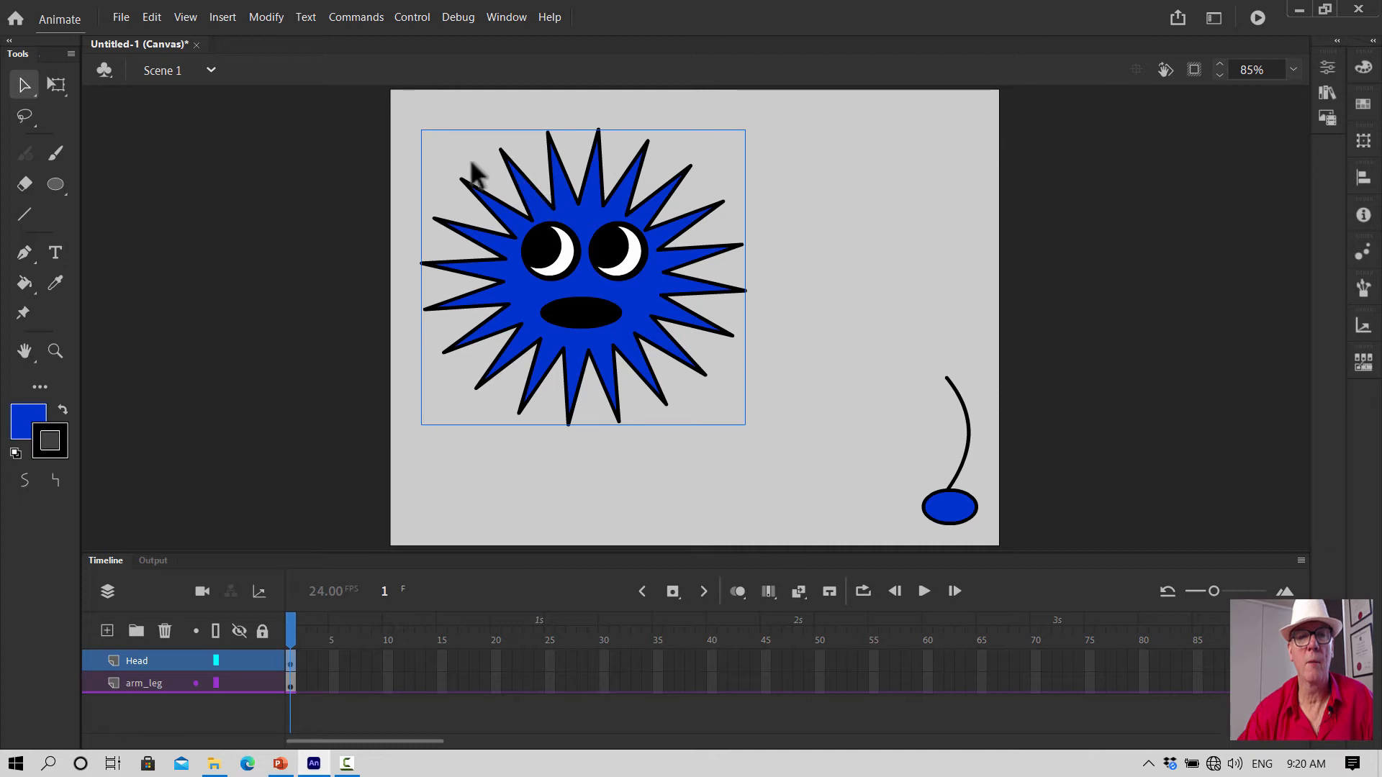
left_click_drag(481, 167, 463, 170)
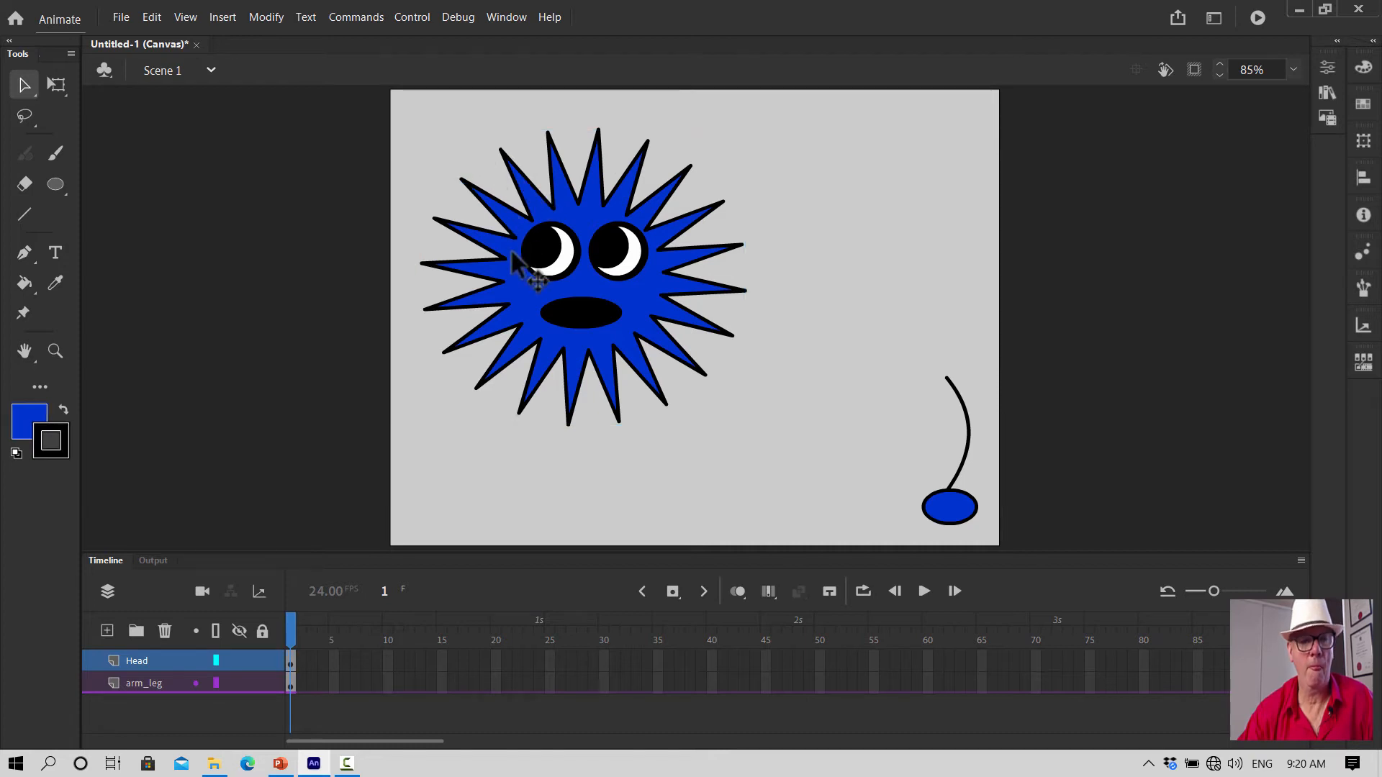
left_click_drag(513, 256, 574, 259)
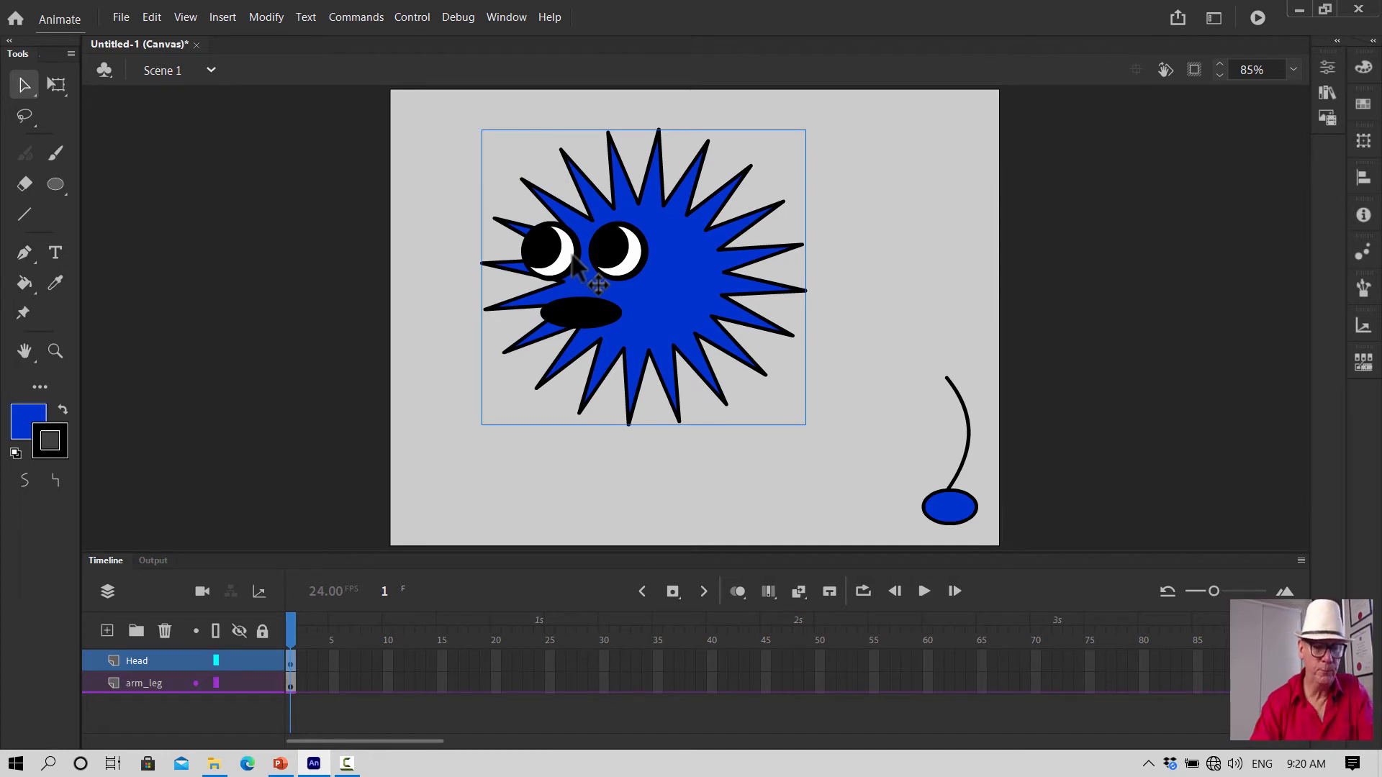
key("ctrl+z")
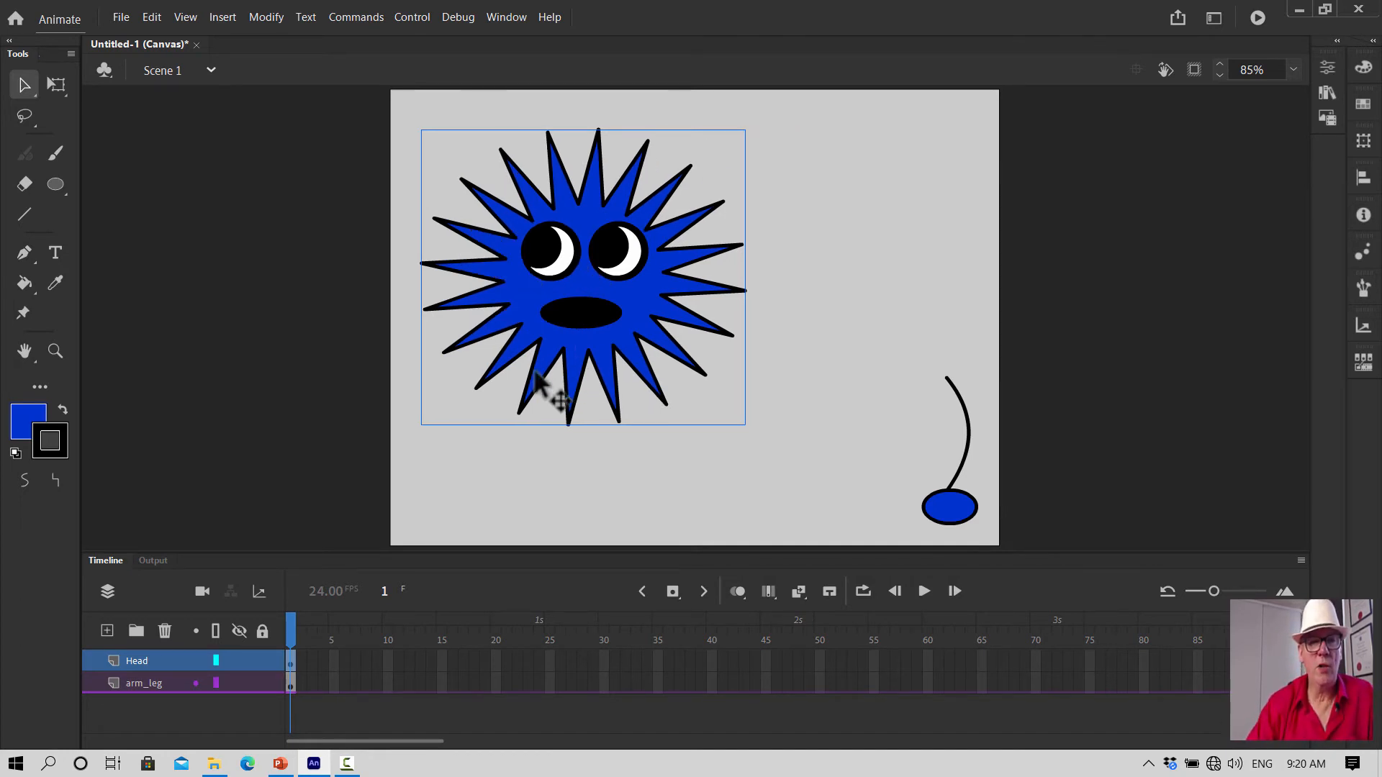
Convert the star, eyes and mouth together into a Graphic symbol named Head and move it right towards the stage's centre
left_click(326, 375)
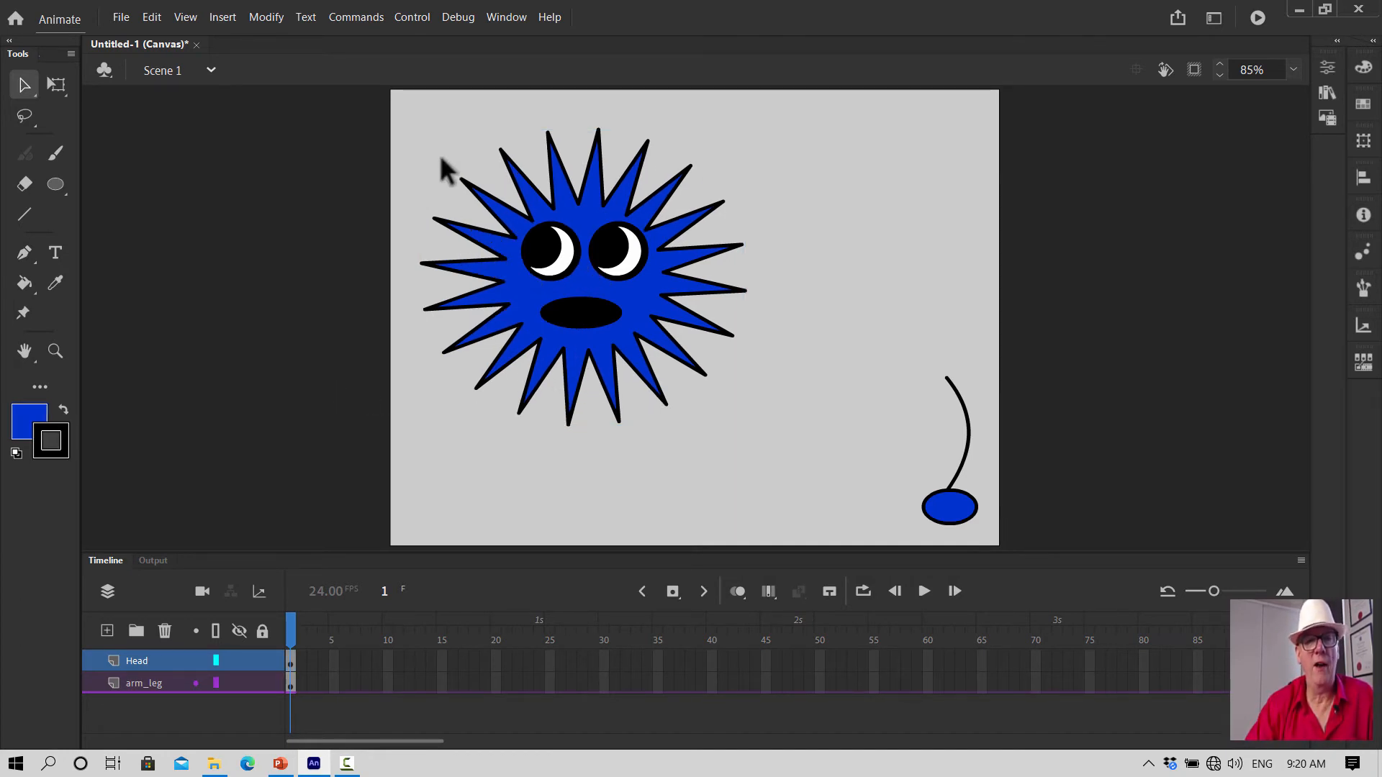
left_click_drag(422, 194, 765, 429)
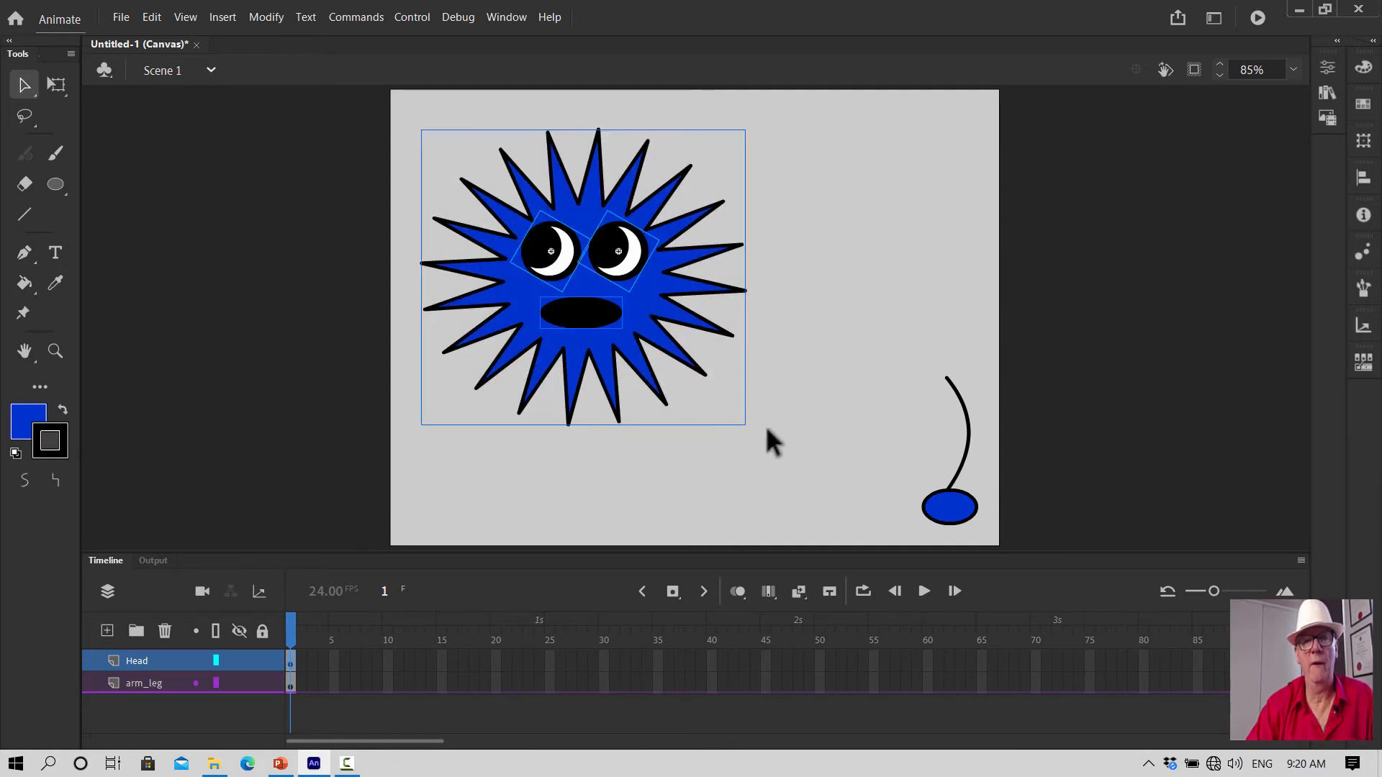
right_click(642, 315)
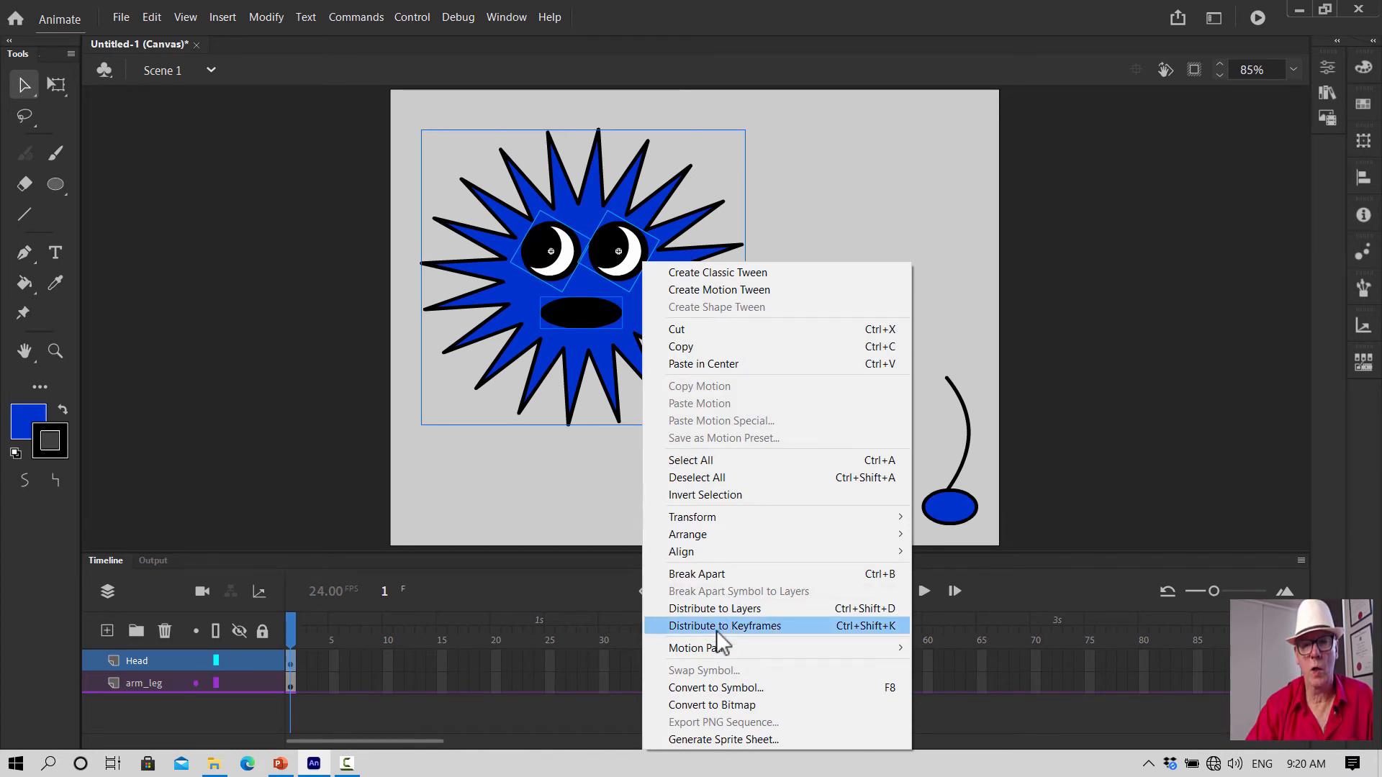
left_click(716, 688)
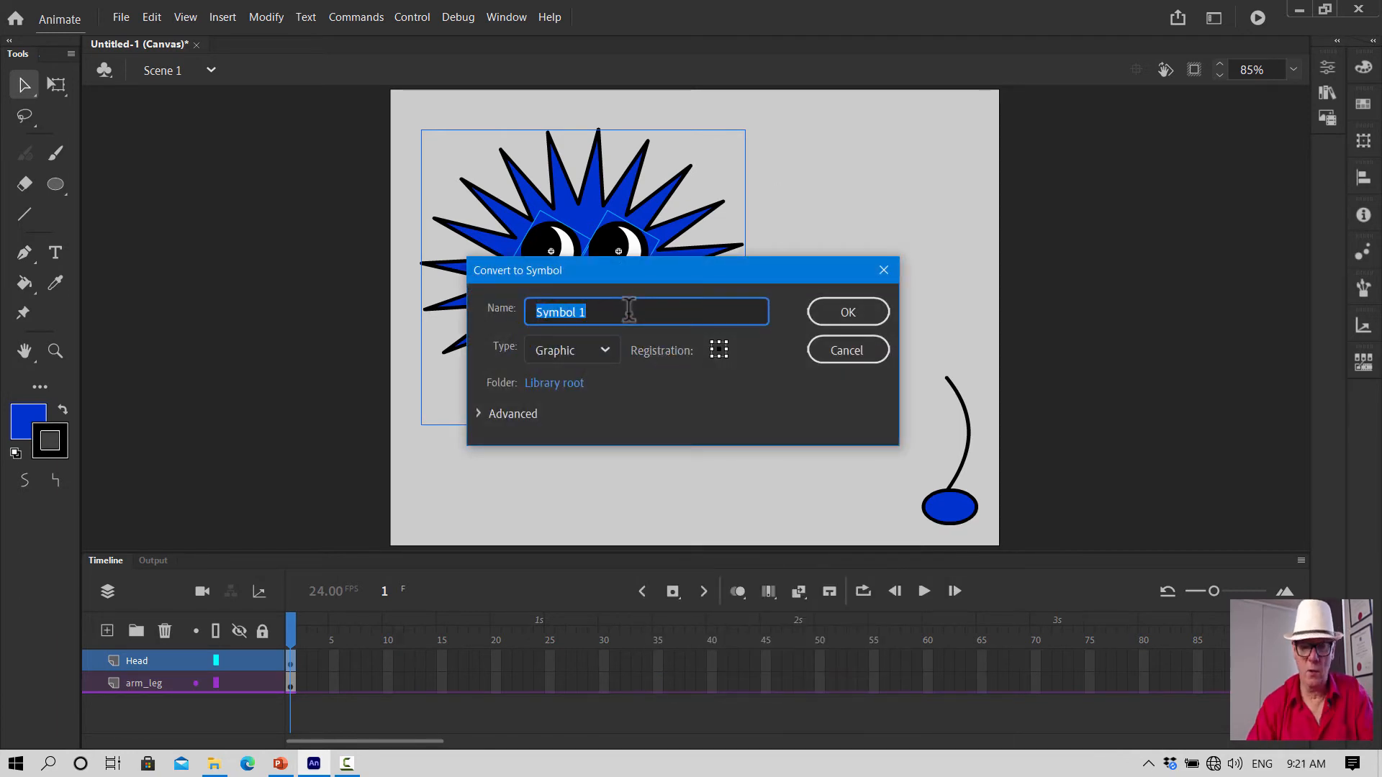
key("BackSpace")
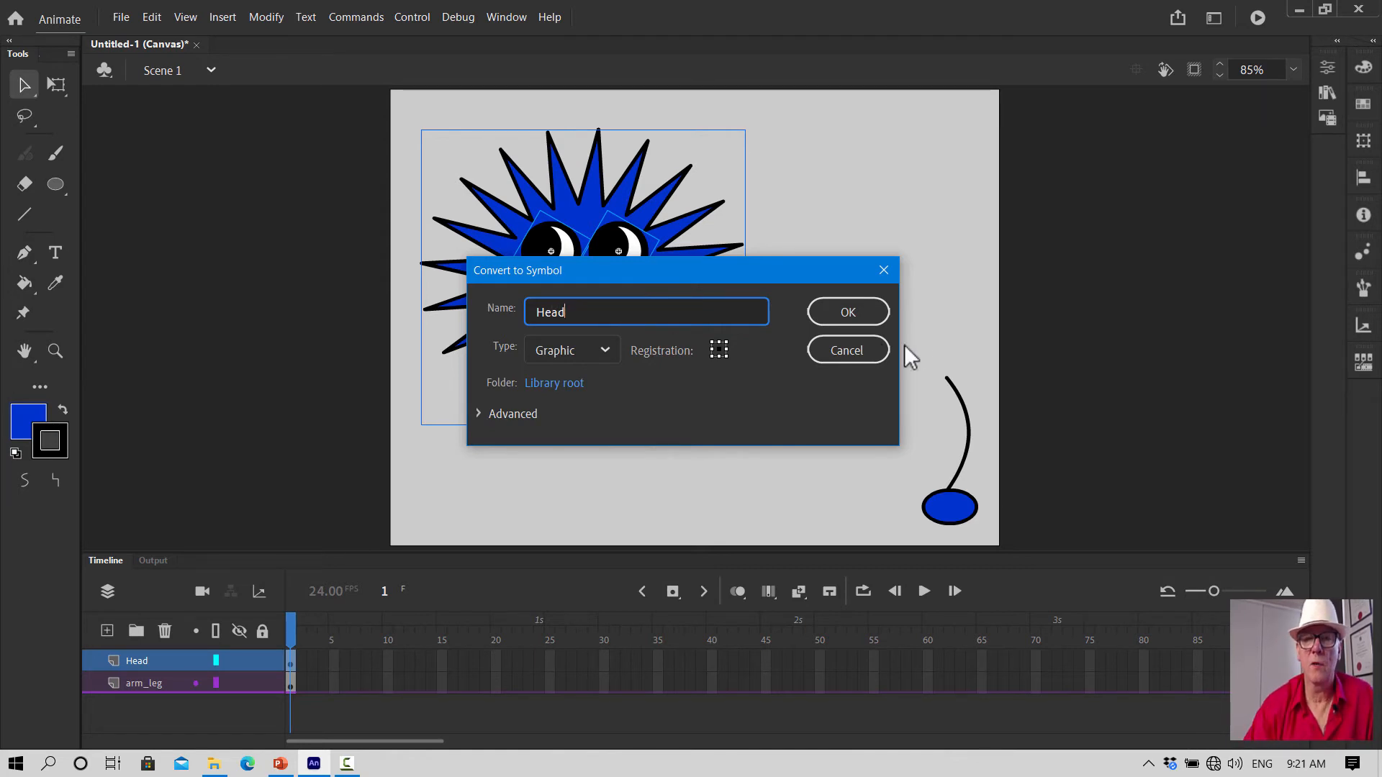
left_click(875, 314)
left_click_drag(603, 208, 699, 207)
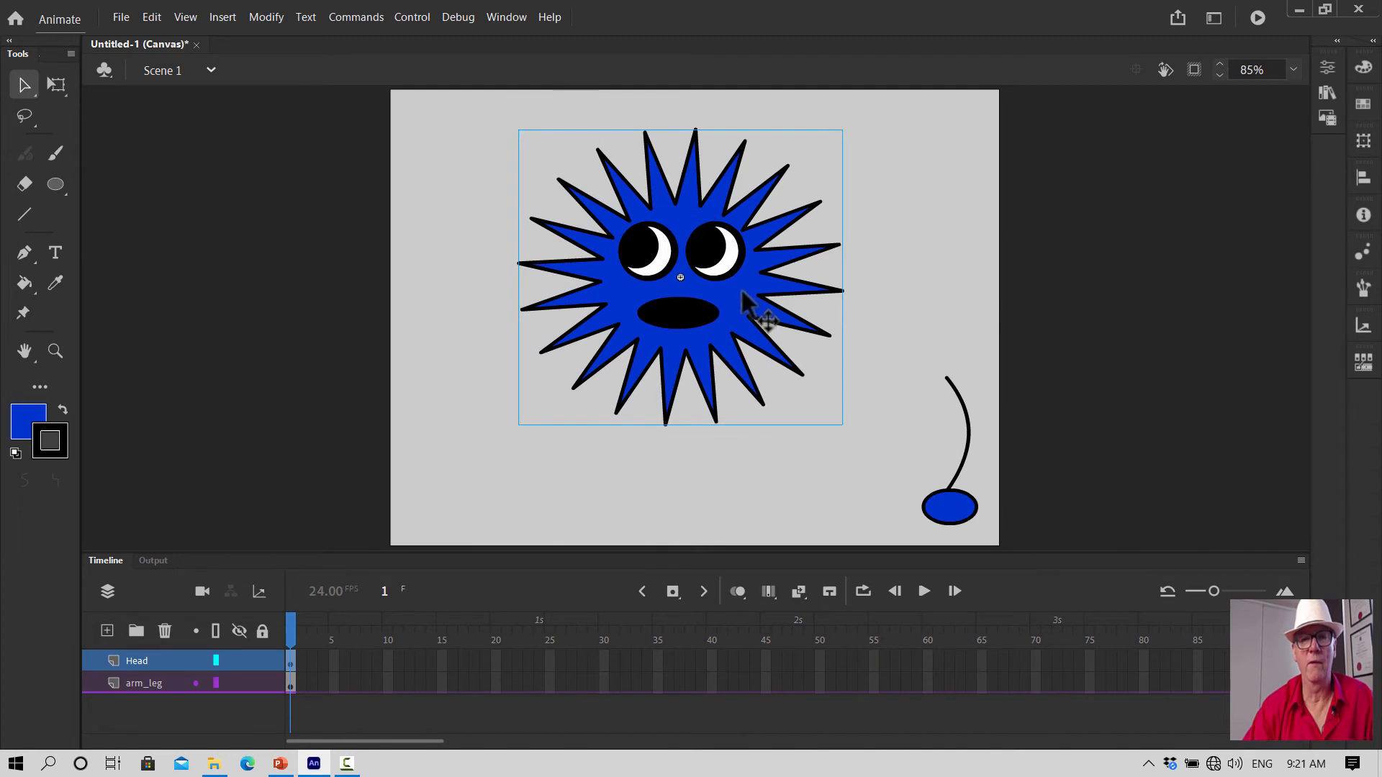
Move the Head slightly up on the stage and make arm_leg the active layer with the Head layer hidden
left_click_drag(742, 291, 737, 277)
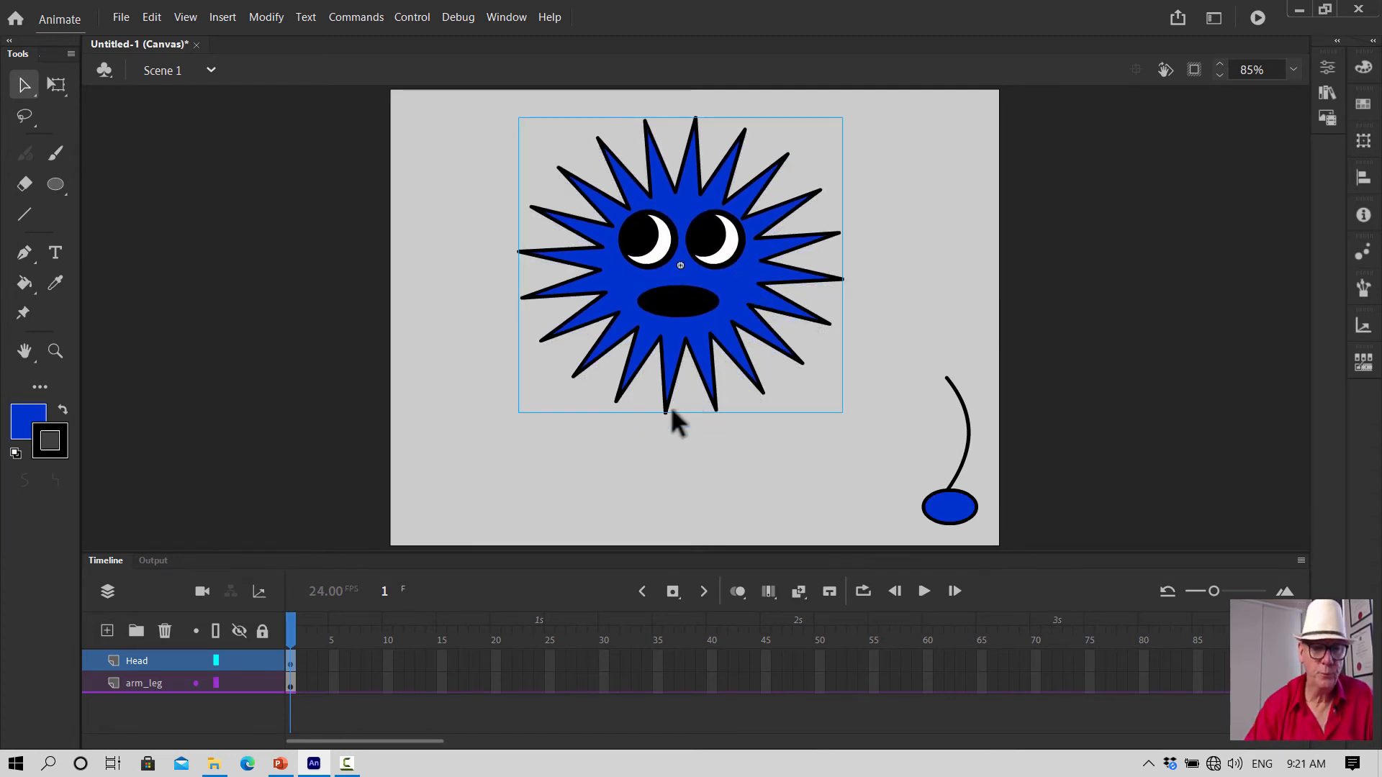
left_click(239, 660)
left_click(141, 684)
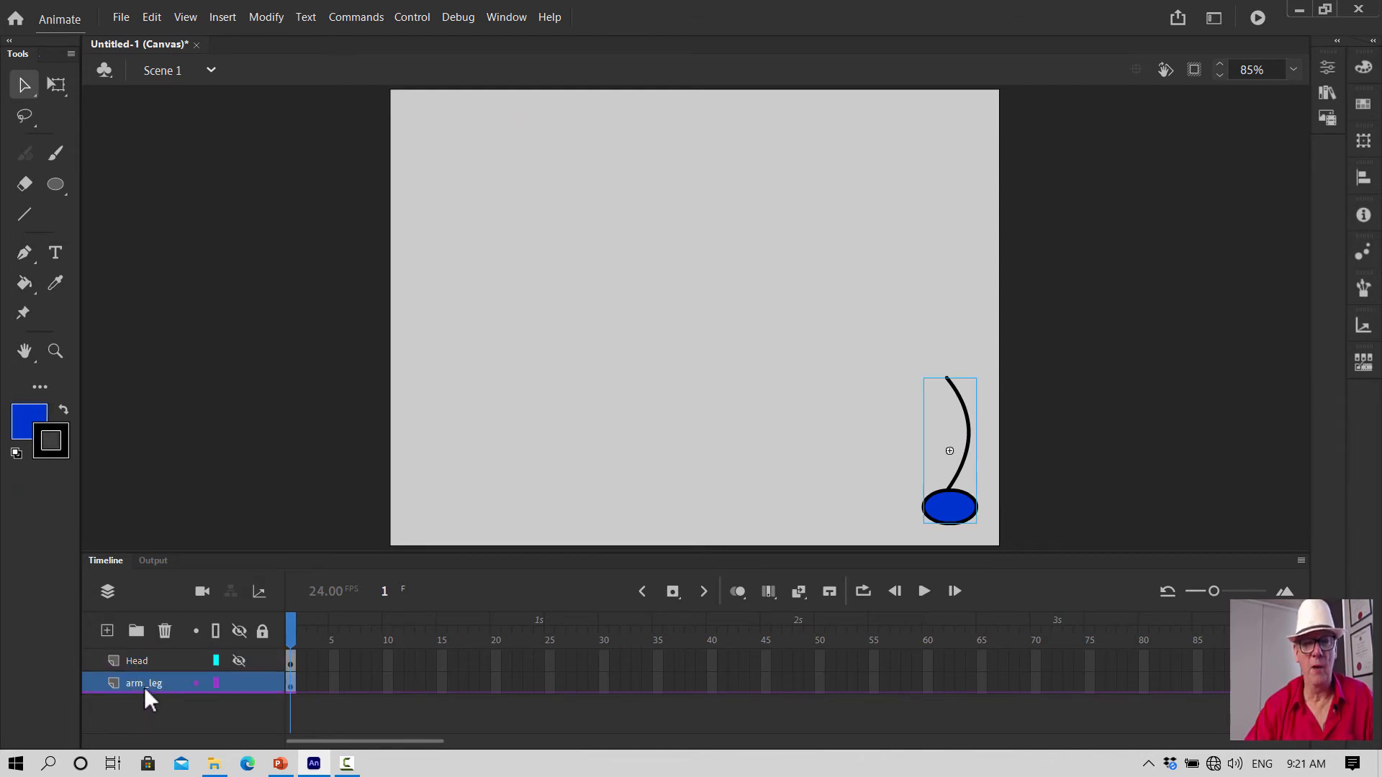
Show the Head layer again and lock it
left_click(240, 657)
left_click(240, 658)
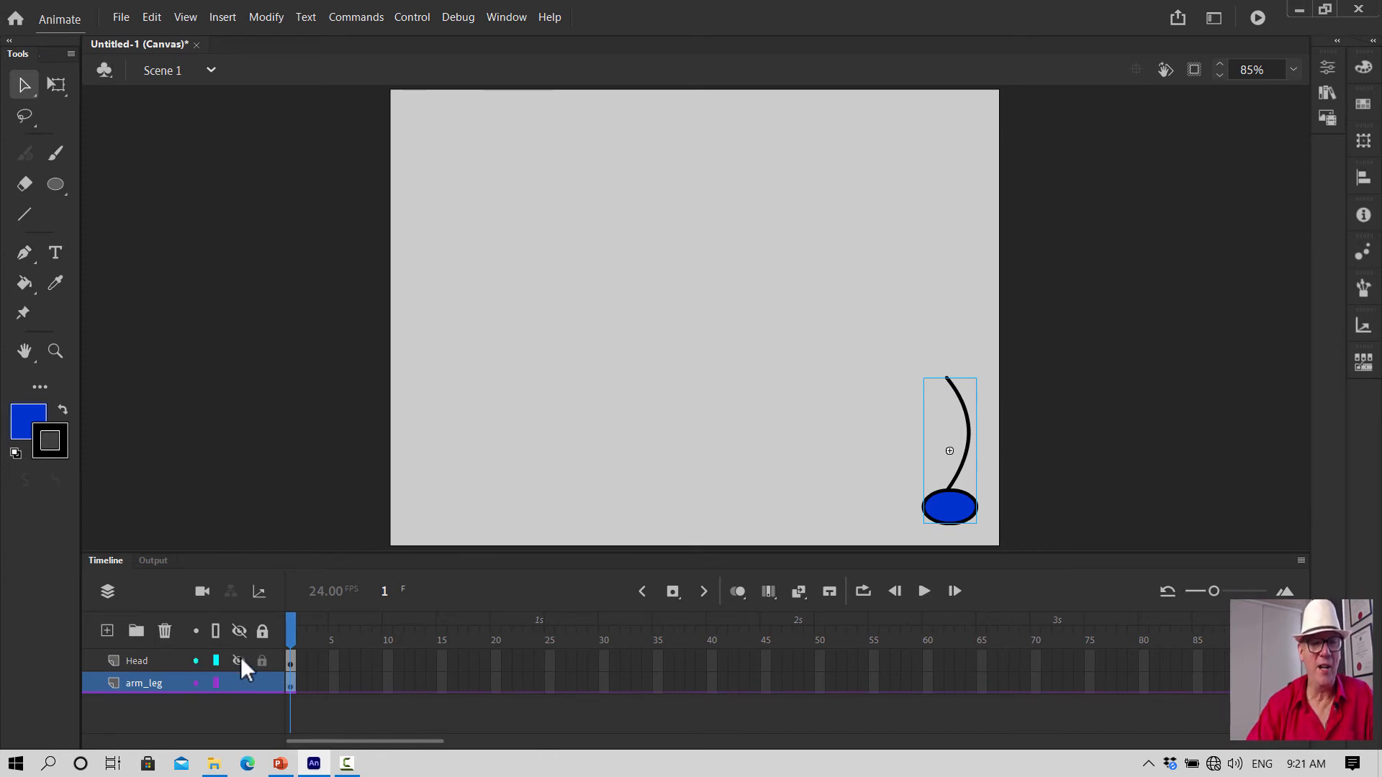
left_click(241, 657)
left_click(240, 658)
left_click(240, 658)
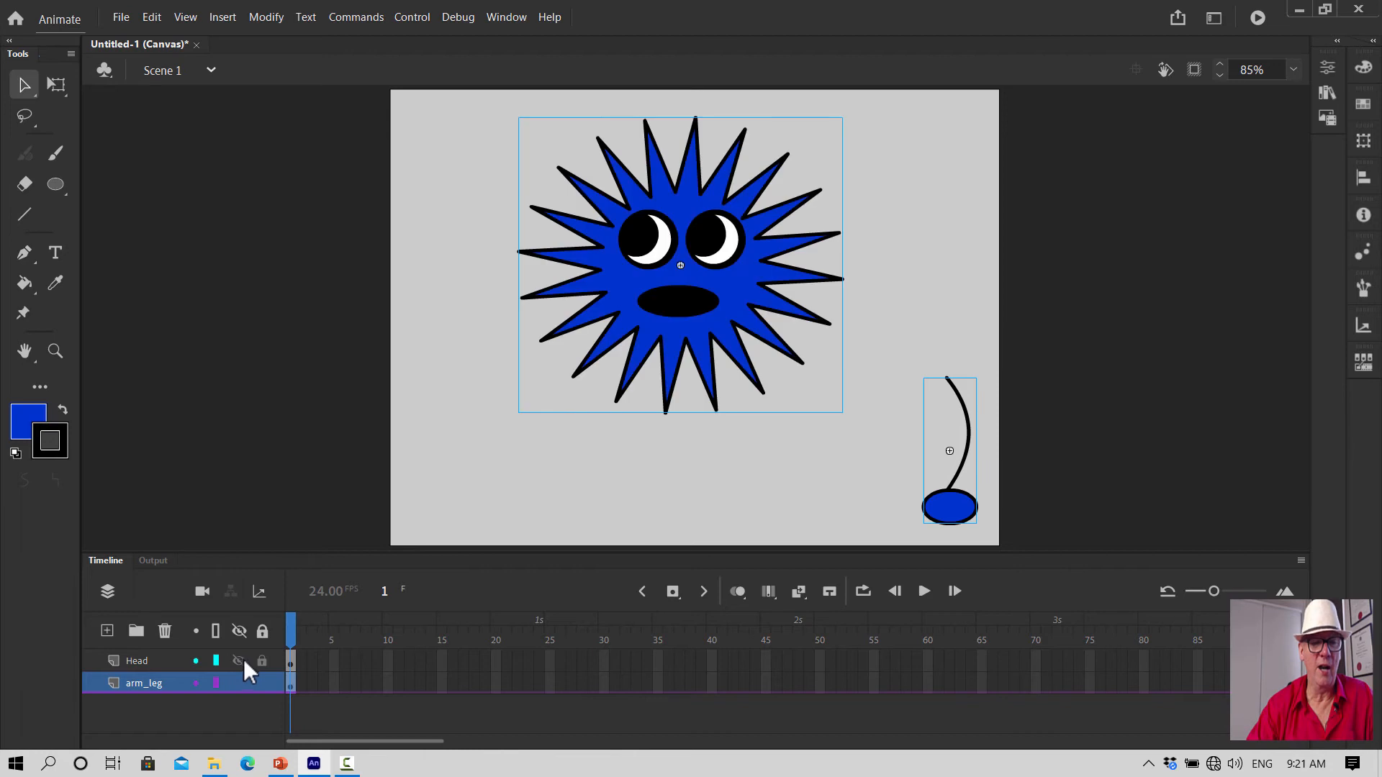
left_click(262, 660)
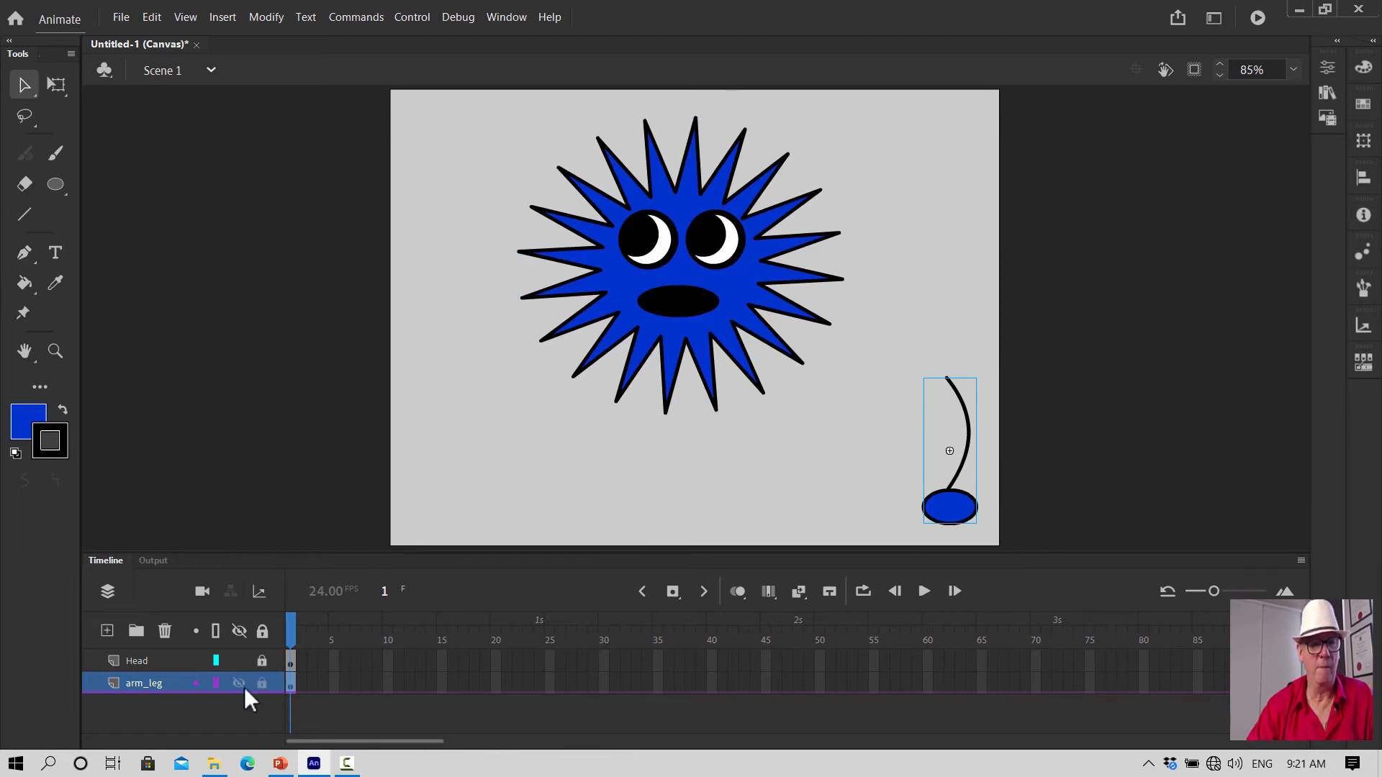
Attach the armleg instance to the left side of the head, rotated with Free Transform into a raised arm
left_click_drag(951, 508, 487, 346)
left_click(64, 86)
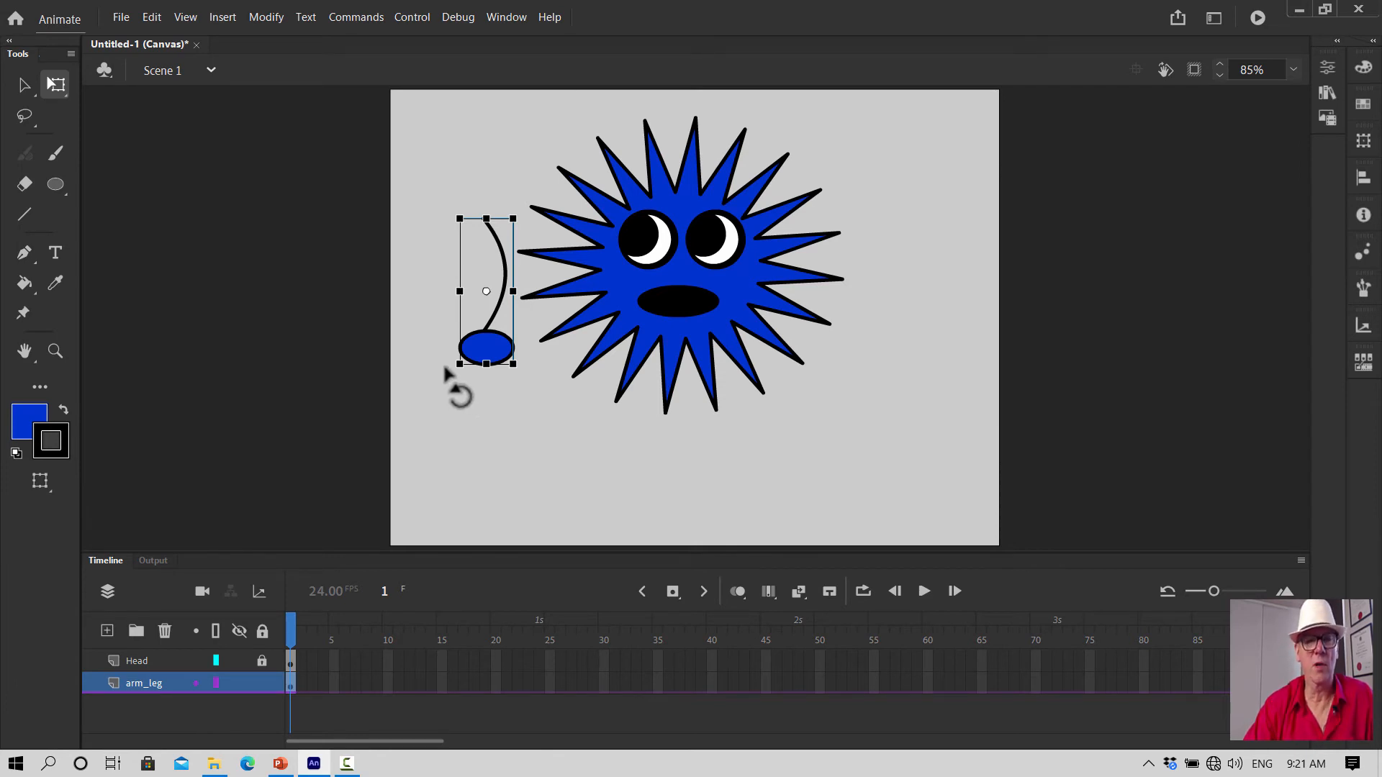
left_click_drag(446, 373, 405, 246)
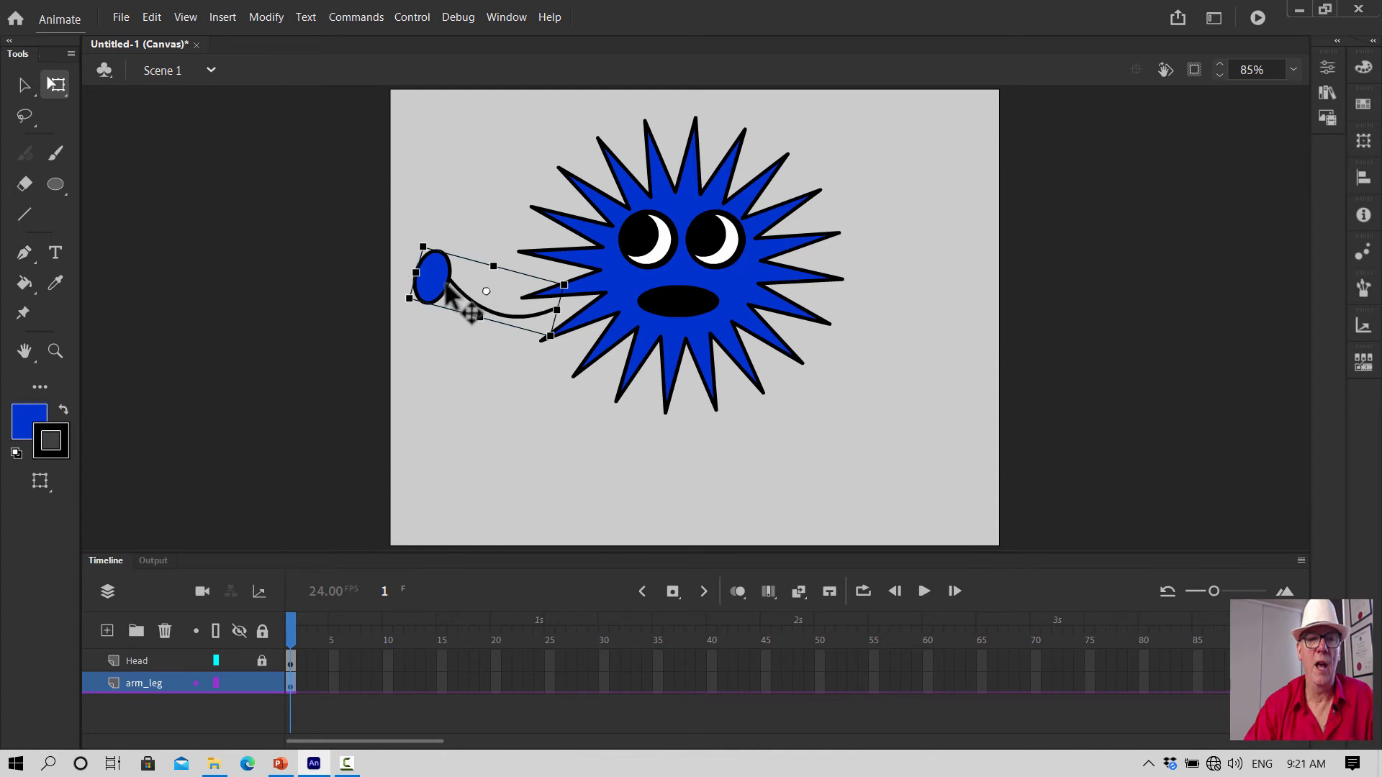
left_click_drag(463, 296, 474, 237)
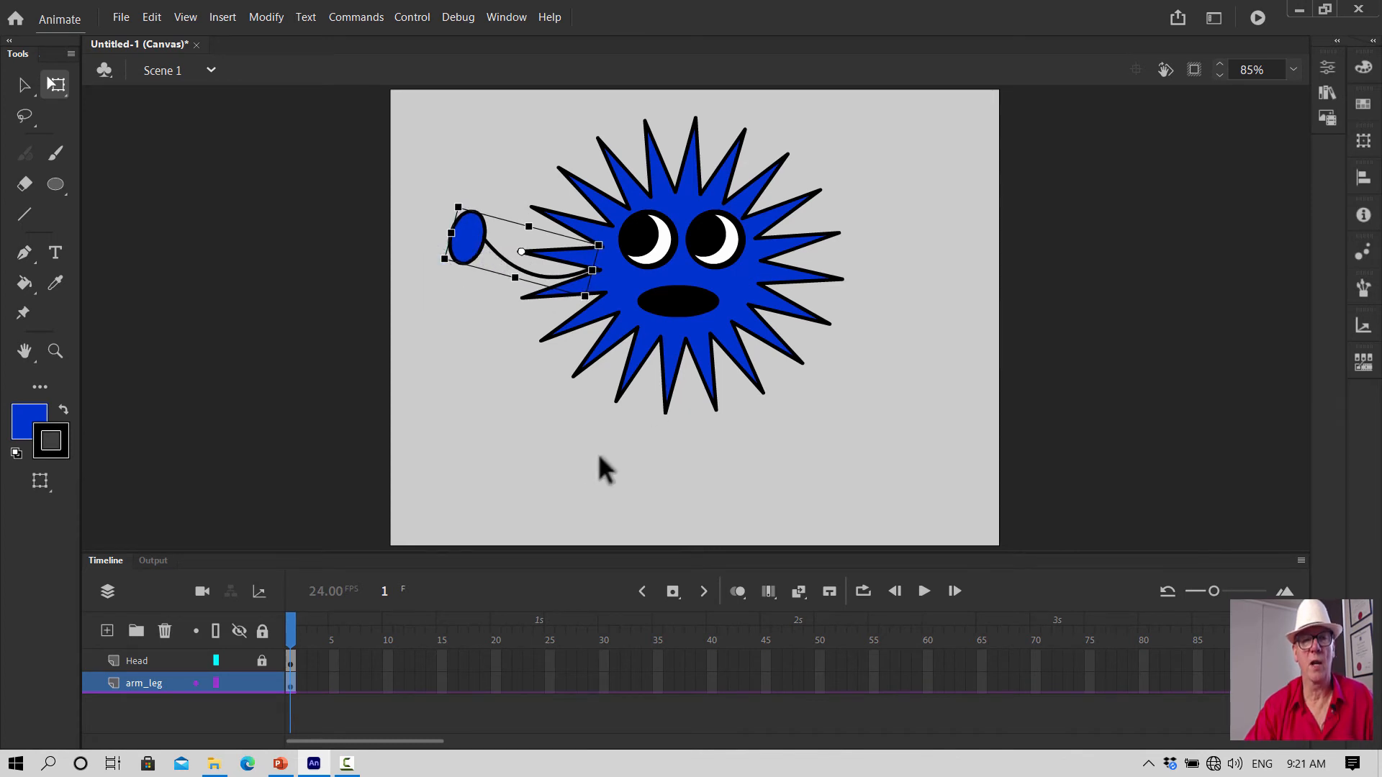
left_click(543, 429)
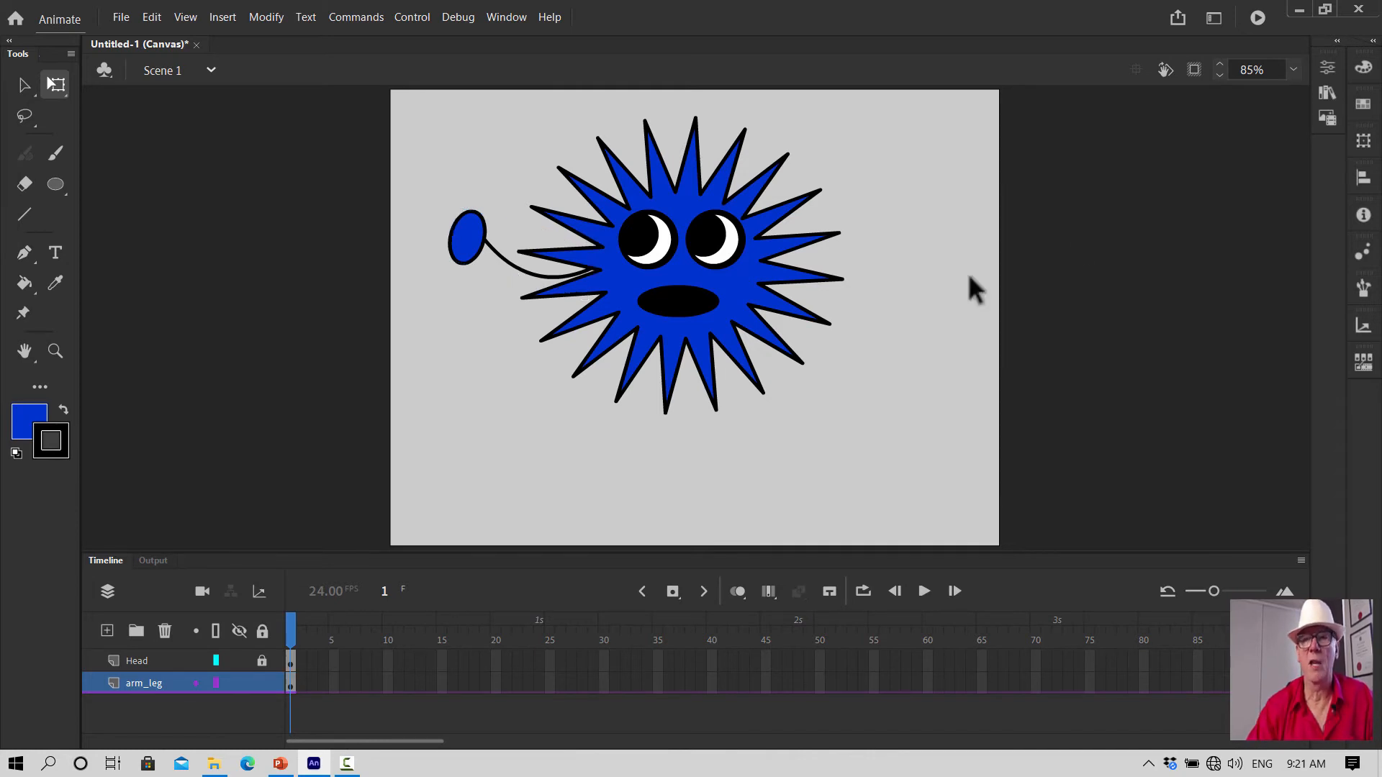
Place a second armleg instance from the Library below the head's right side and rotate it horizontal with the hand pointing right
left_click(495, 17)
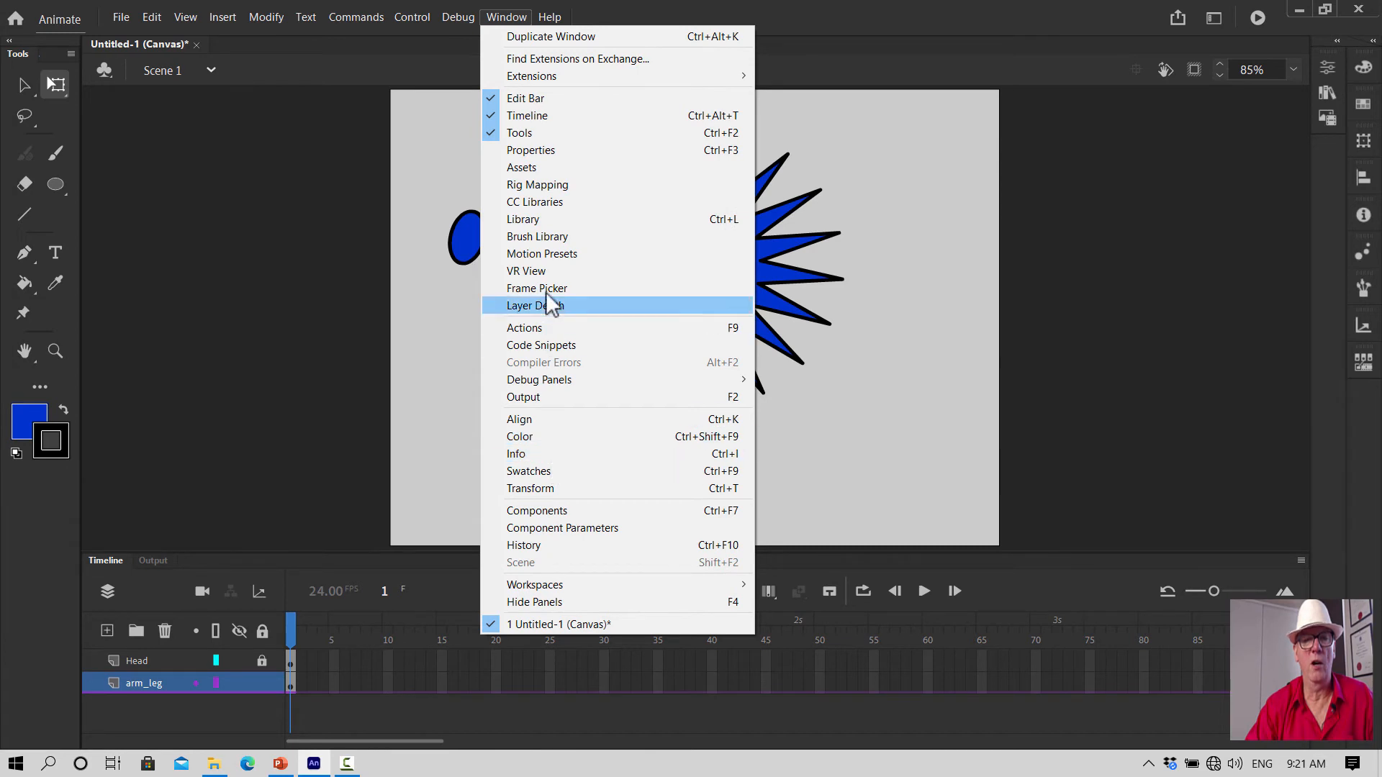
left_click(546, 216)
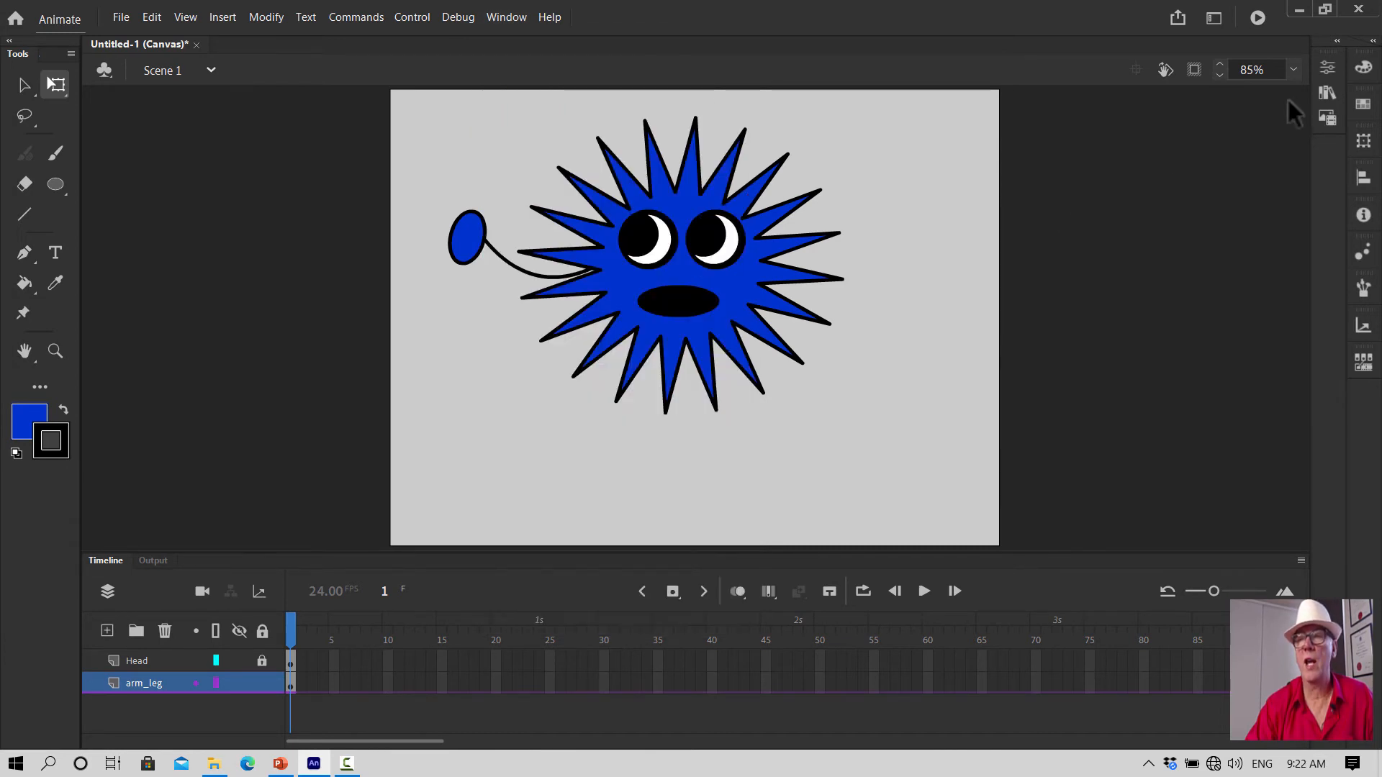
left_click(1327, 91)
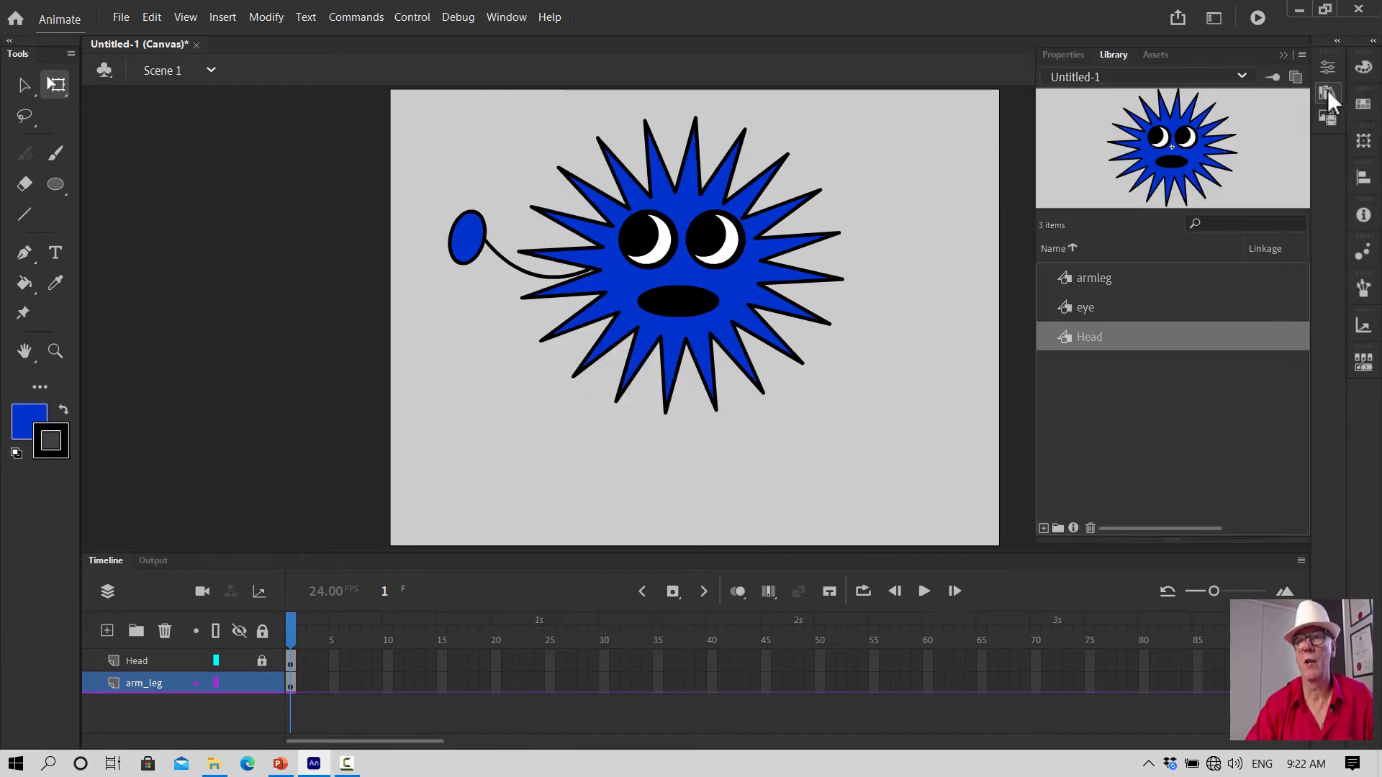
left_click(1107, 279)
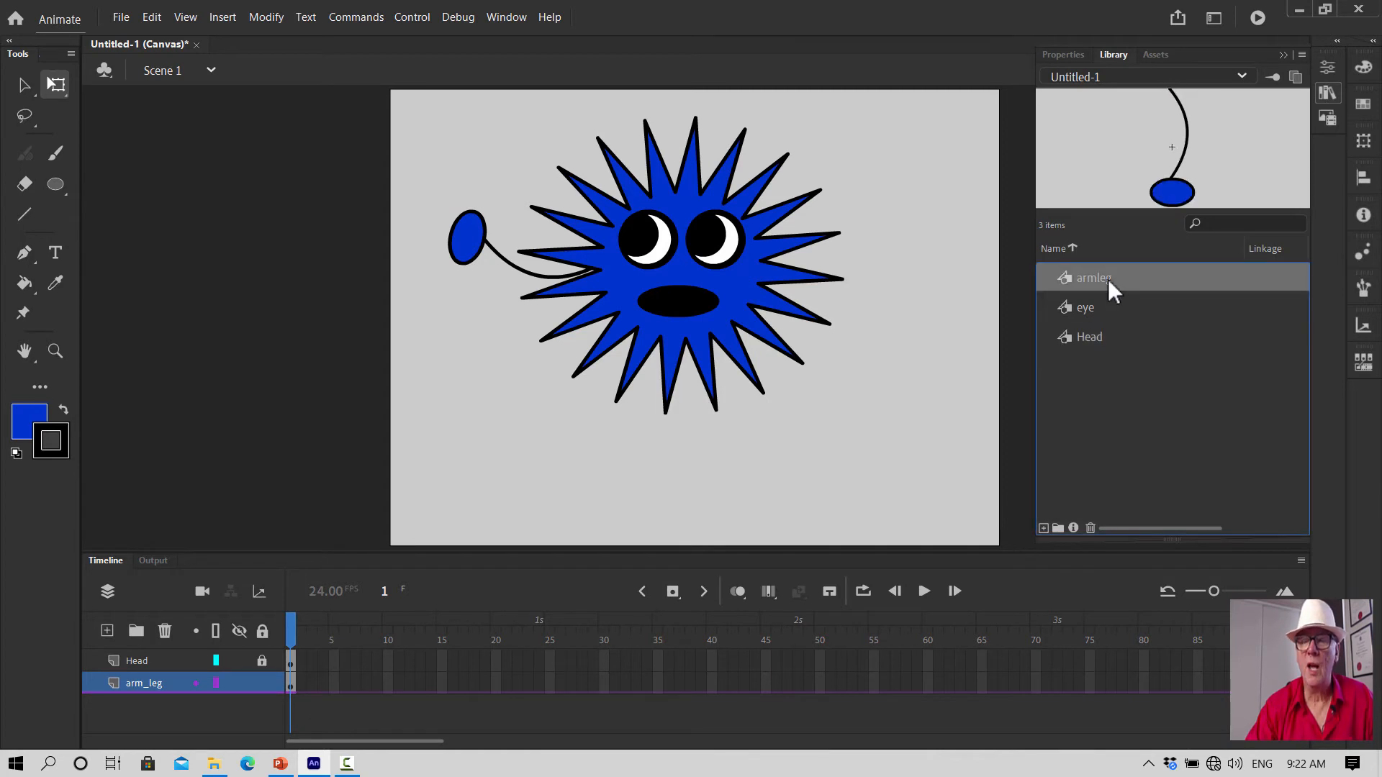
left_click_drag(822, 430, 817, 432)
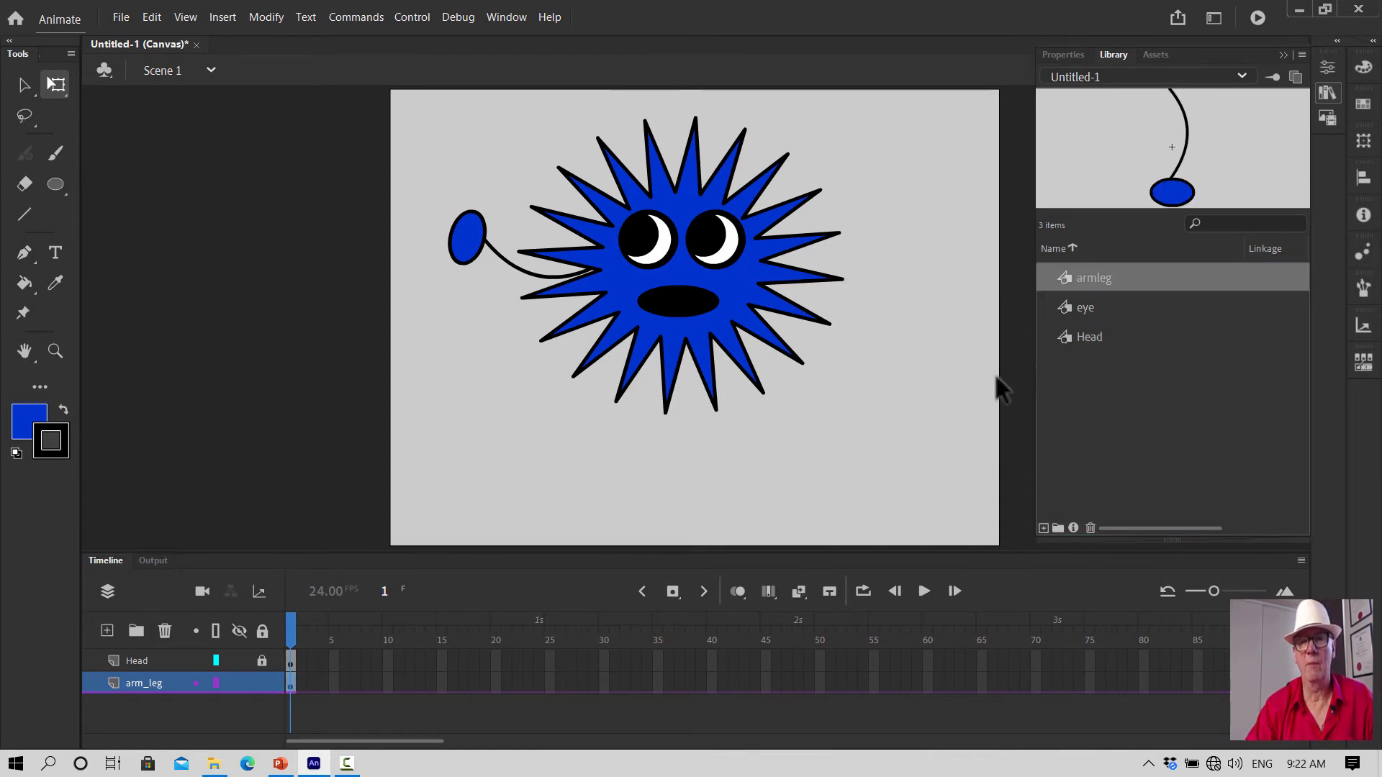
left_click_drag(849, 357, 714, 411)
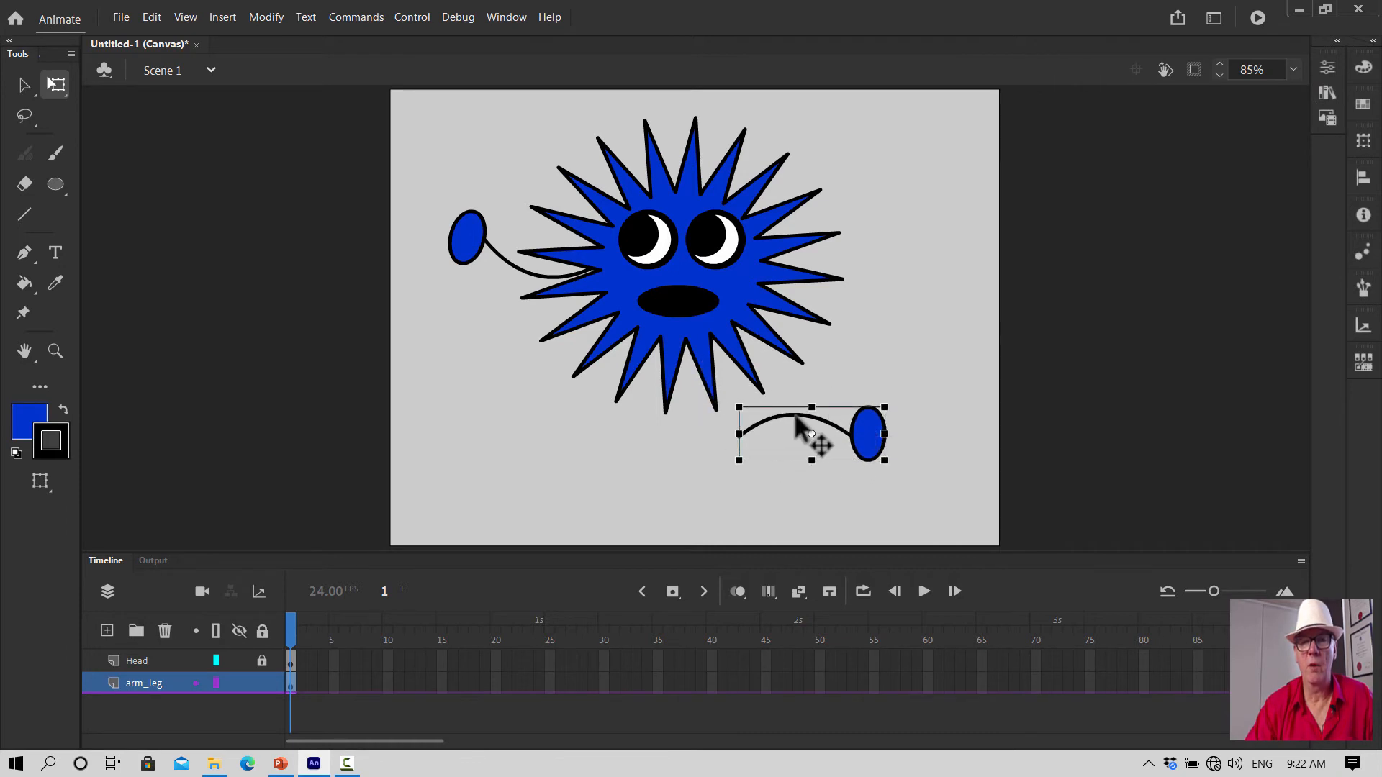
Flip the second armleg instance vertically and attach it to the head's right side as a raised arm
left_click_drag(796, 418, 900, 335)
left_click(275, 16)
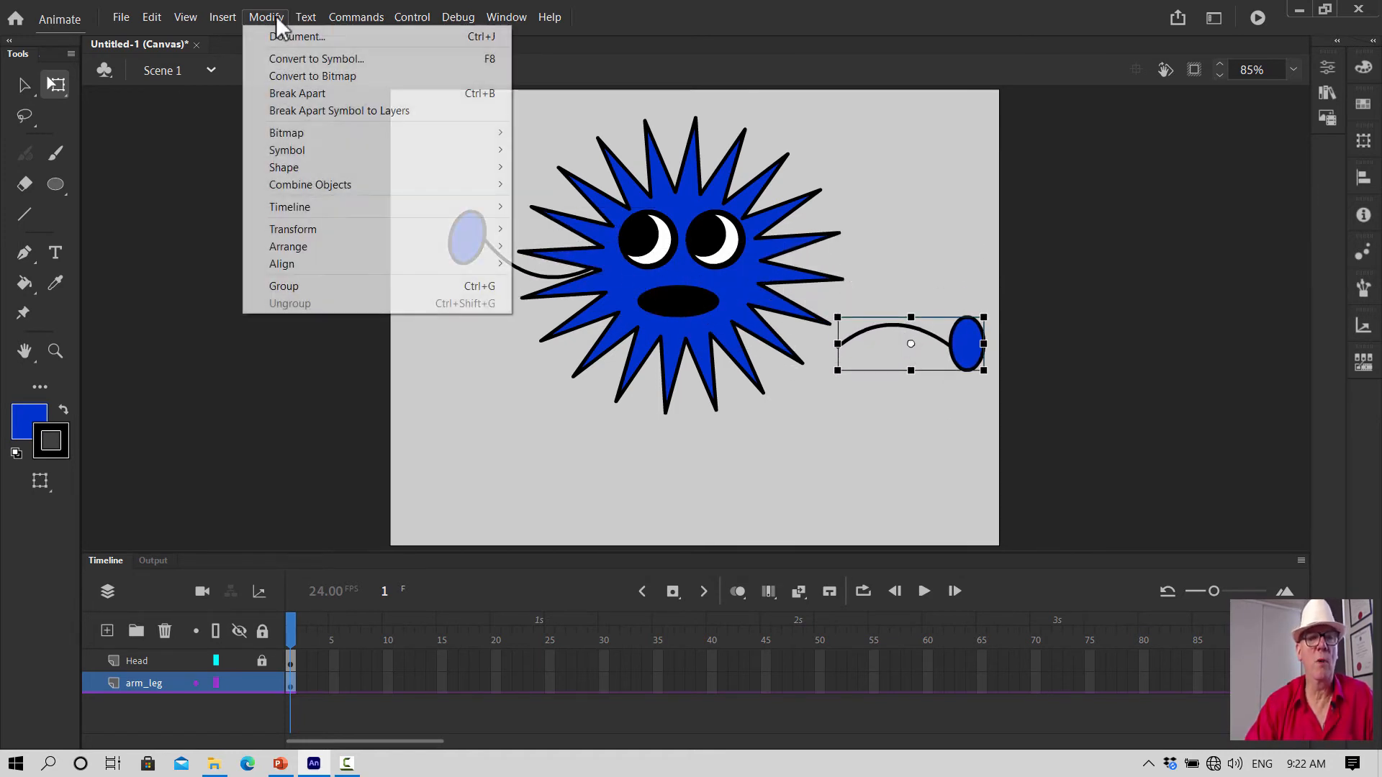
mouse_move(300, 230)
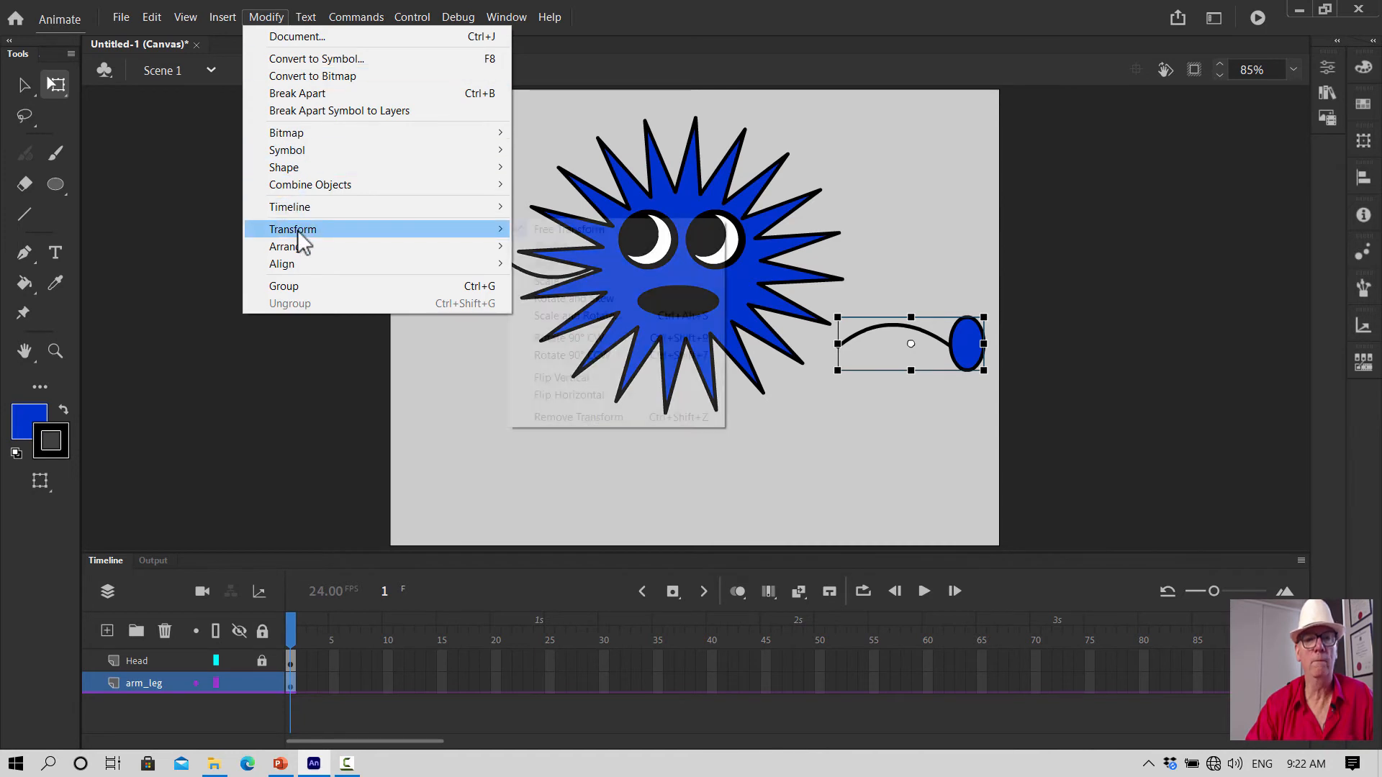
left_click(590, 377)
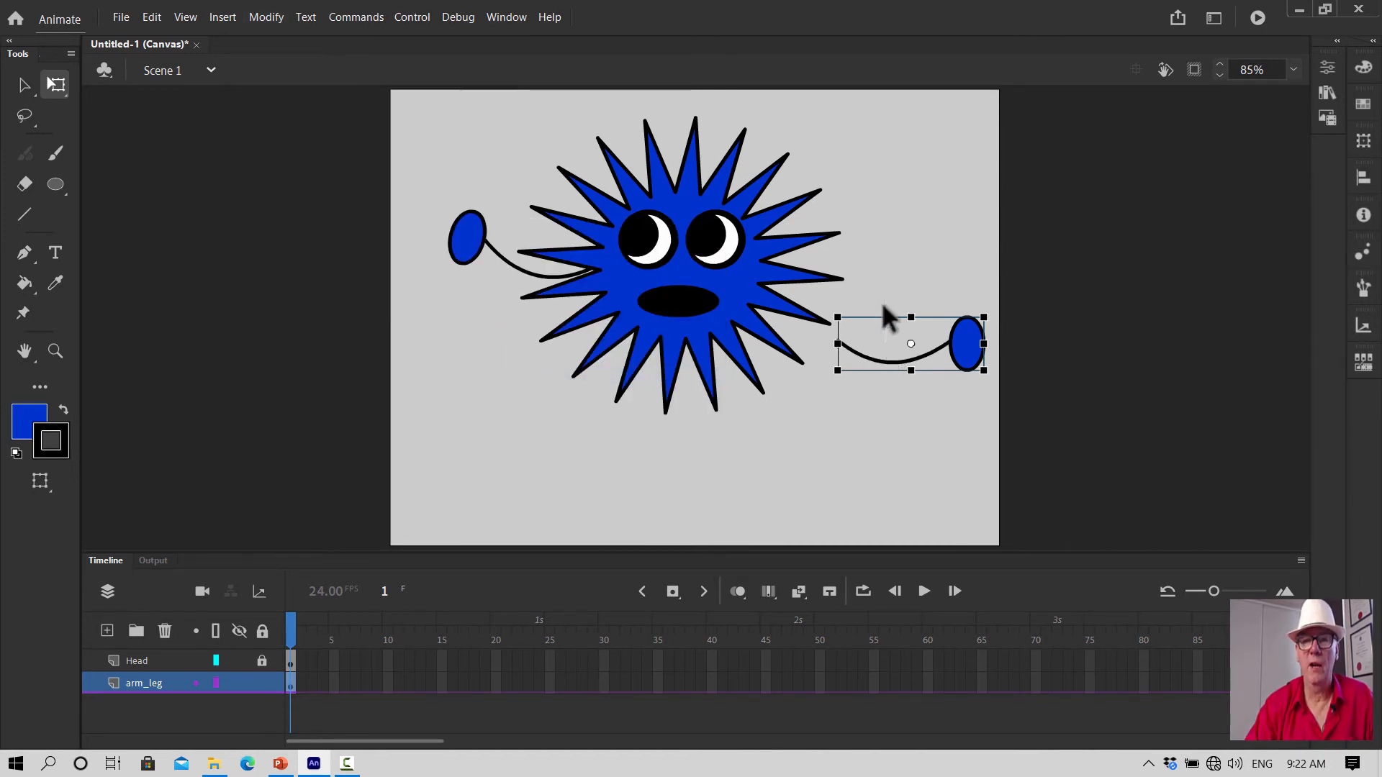
left_click_drag(965, 345, 872, 202)
left_click(962, 307)
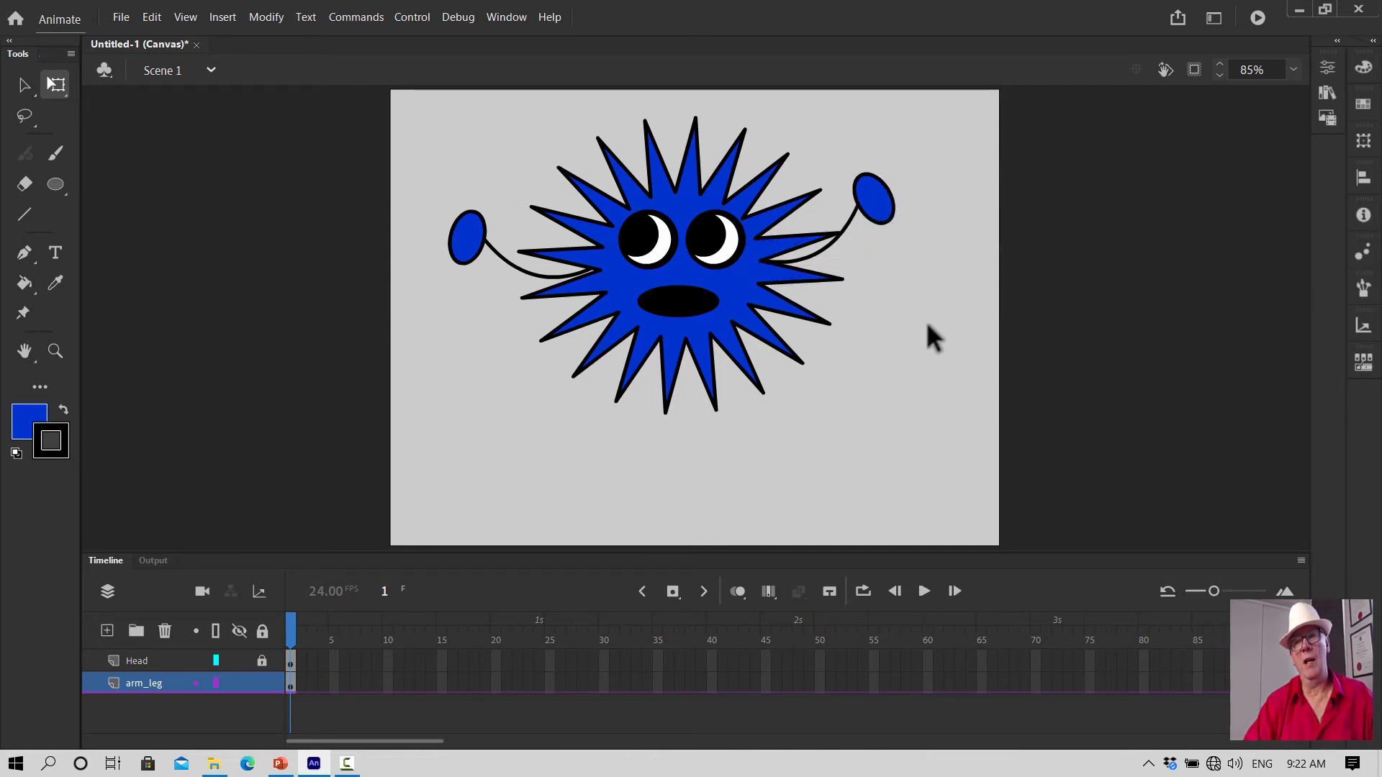
Add a third armleg instance from the Library, enlarge it slightly and attach it beneath the head as the right leg
left_click(1327, 94)
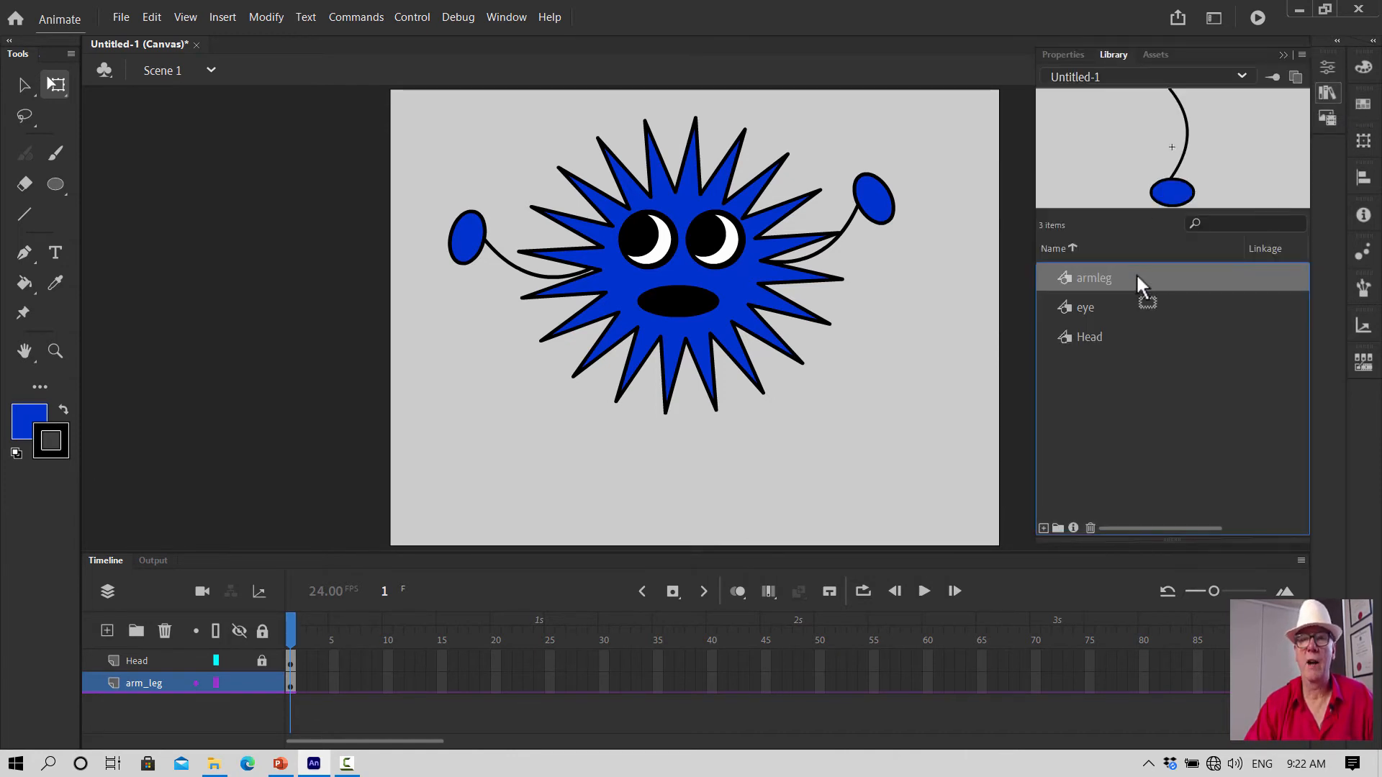
left_click_drag(873, 426, 869, 426)
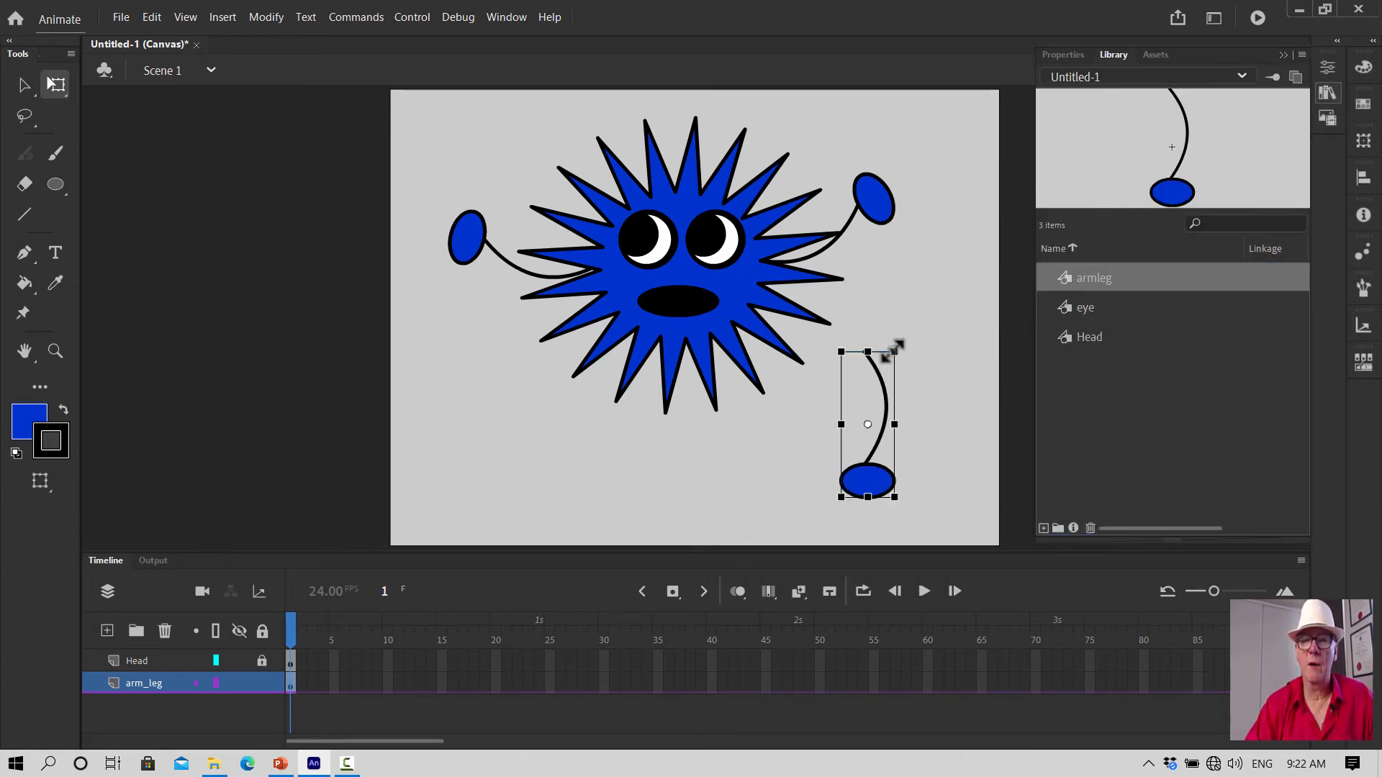
left_click_drag(895, 351, 908, 332)
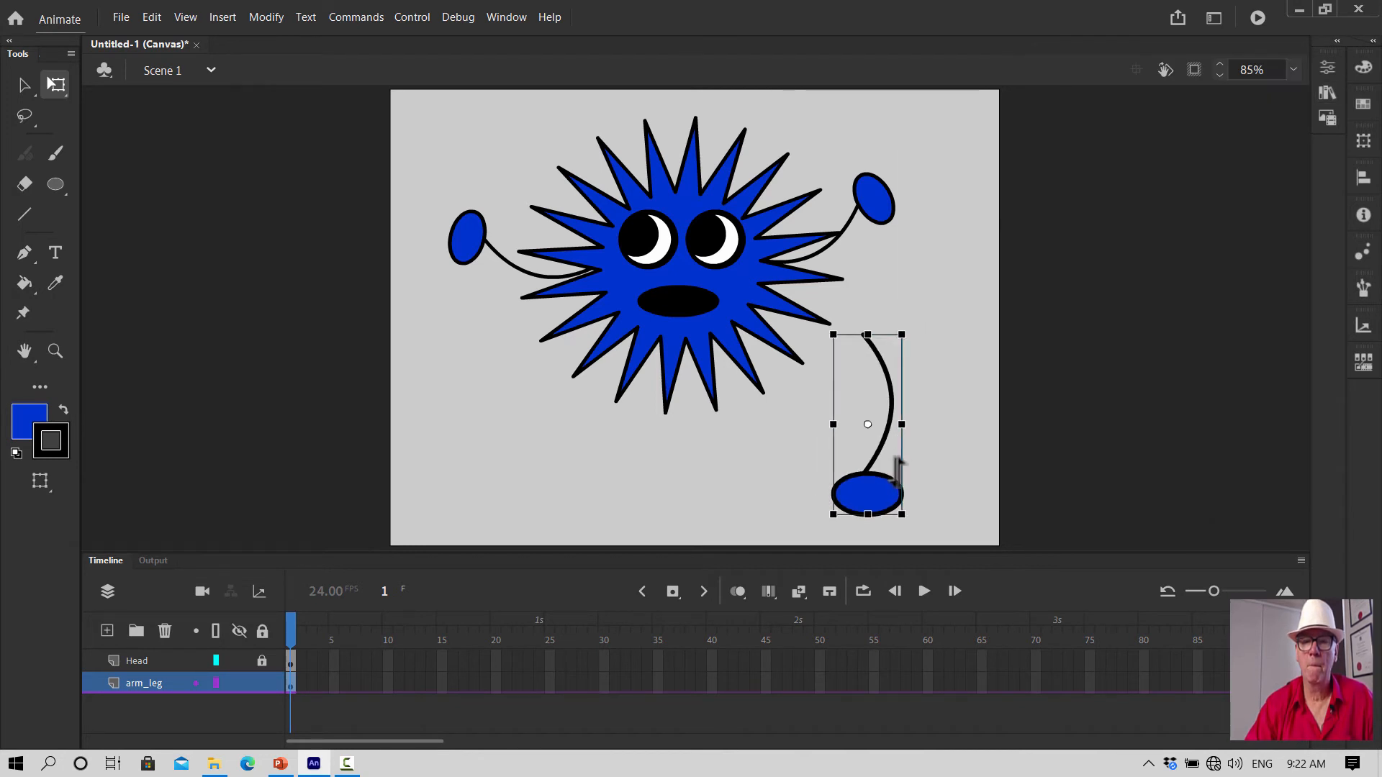
left_click_drag(873, 475, 747, 475)
left_click(894, 418)
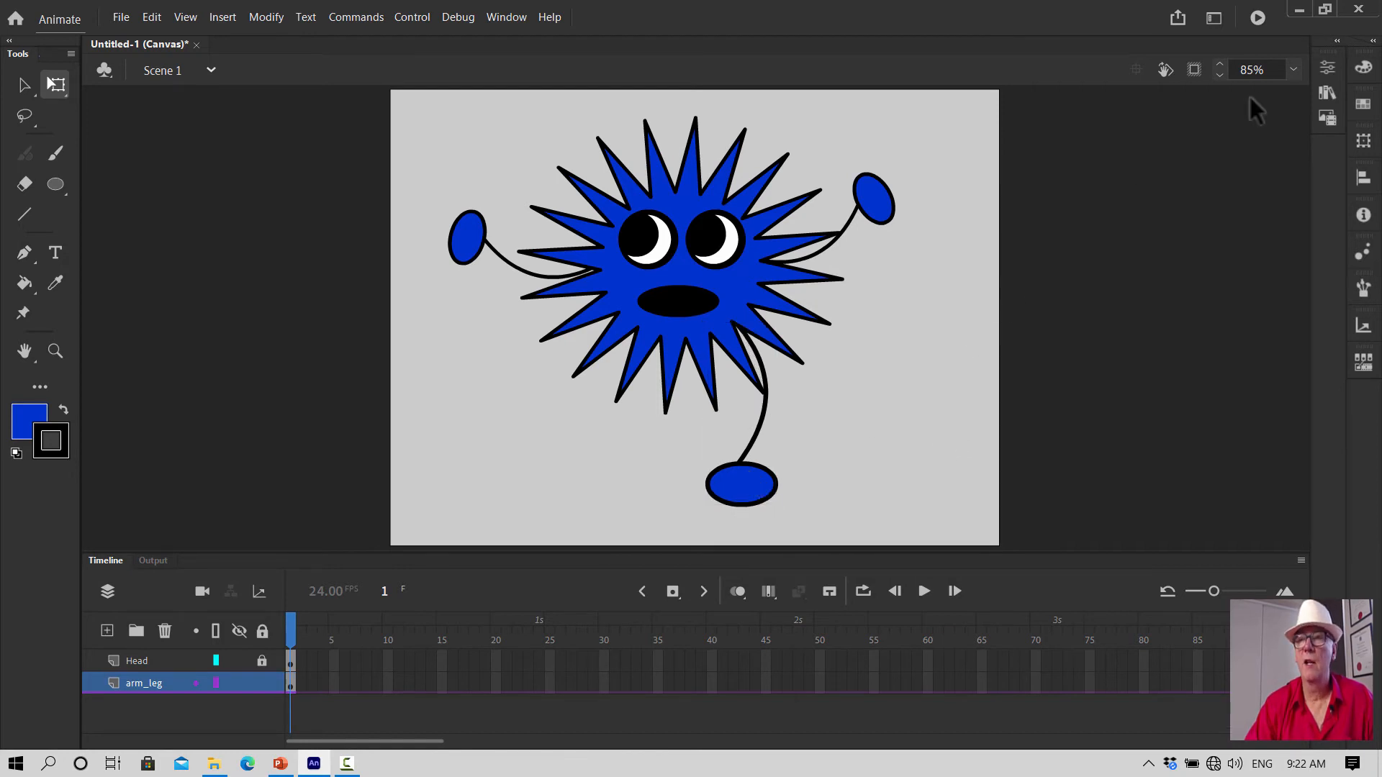
Duplicate the right leg and move the copy to the stage's lower-left area
left_click(1326, 93)
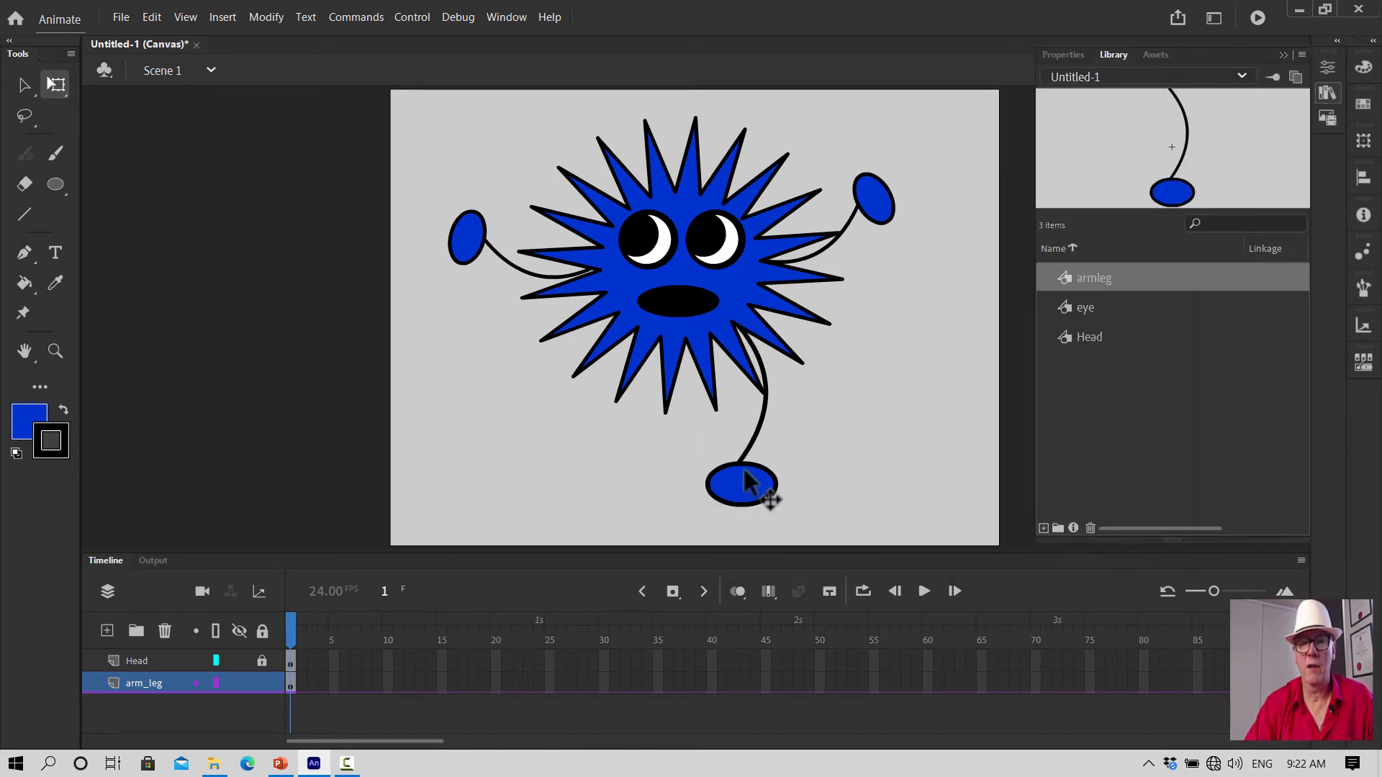
left_click(764, 492)
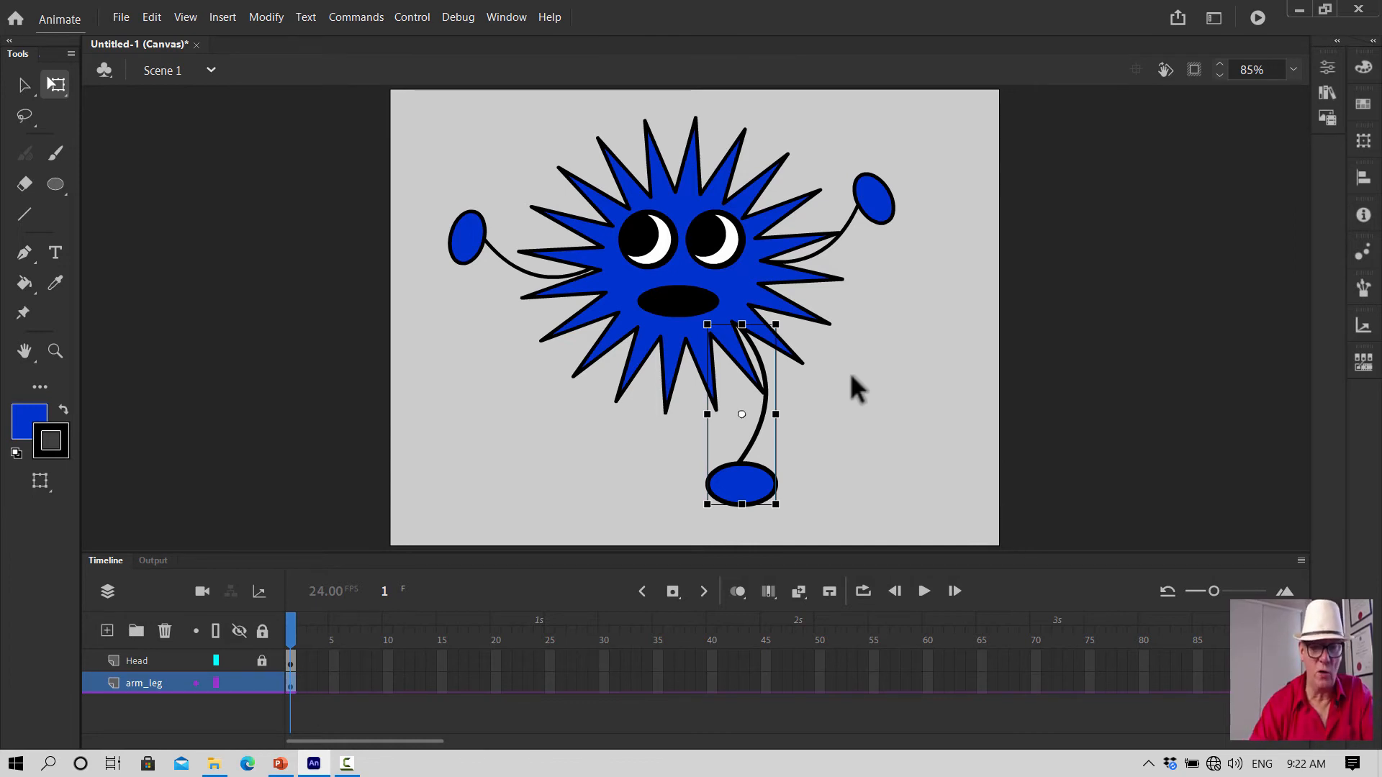
key("ctrl+v")
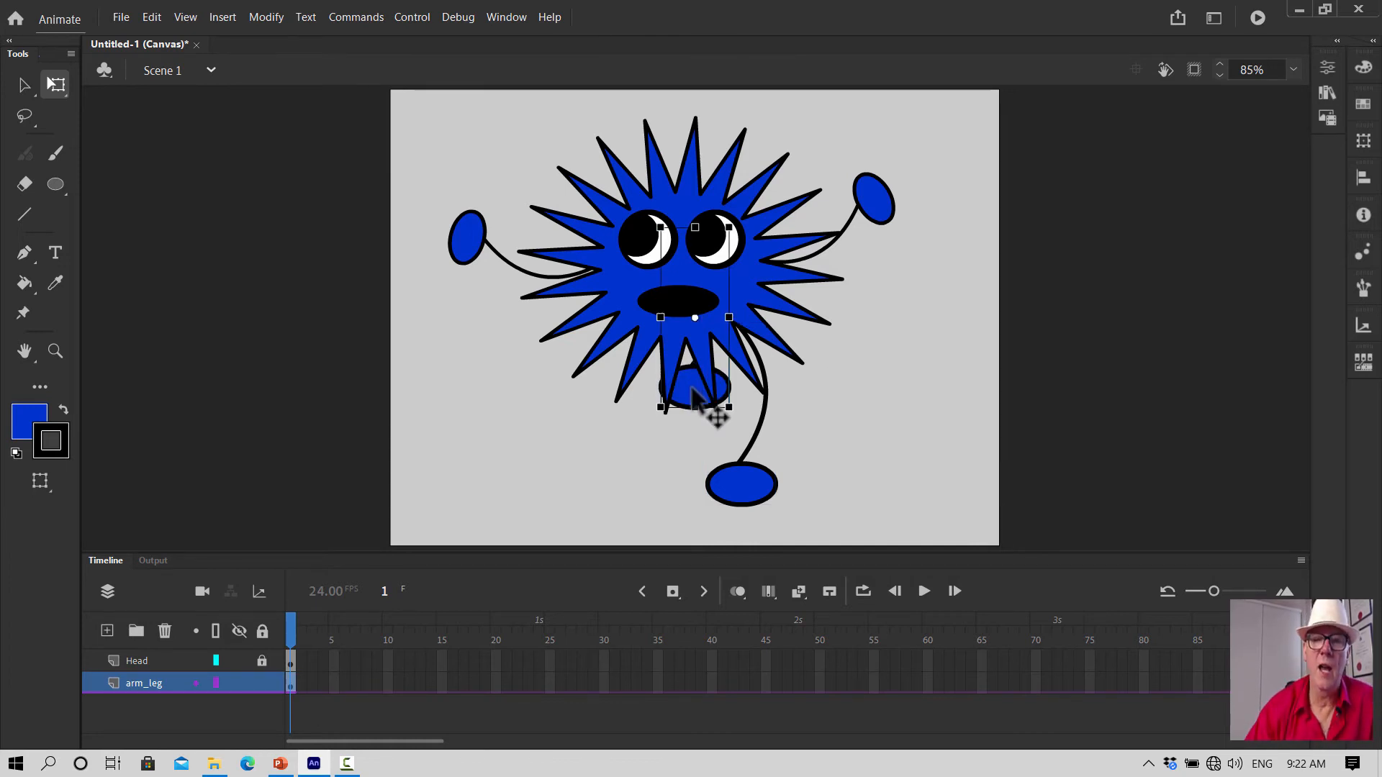
left_click_drag(692, 392, 480, 506)
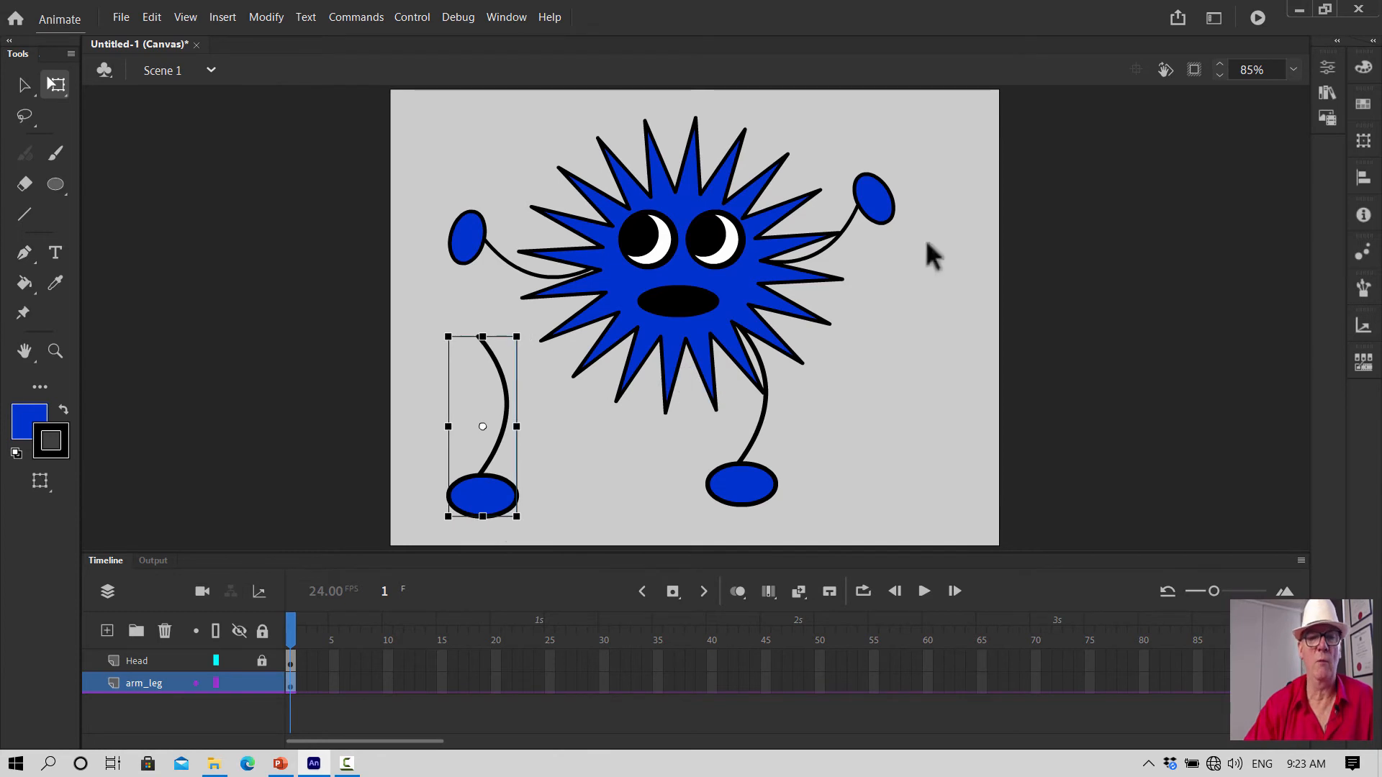
Try flipping the copied leg vertically, and undo the flip
left_click(265, 16)
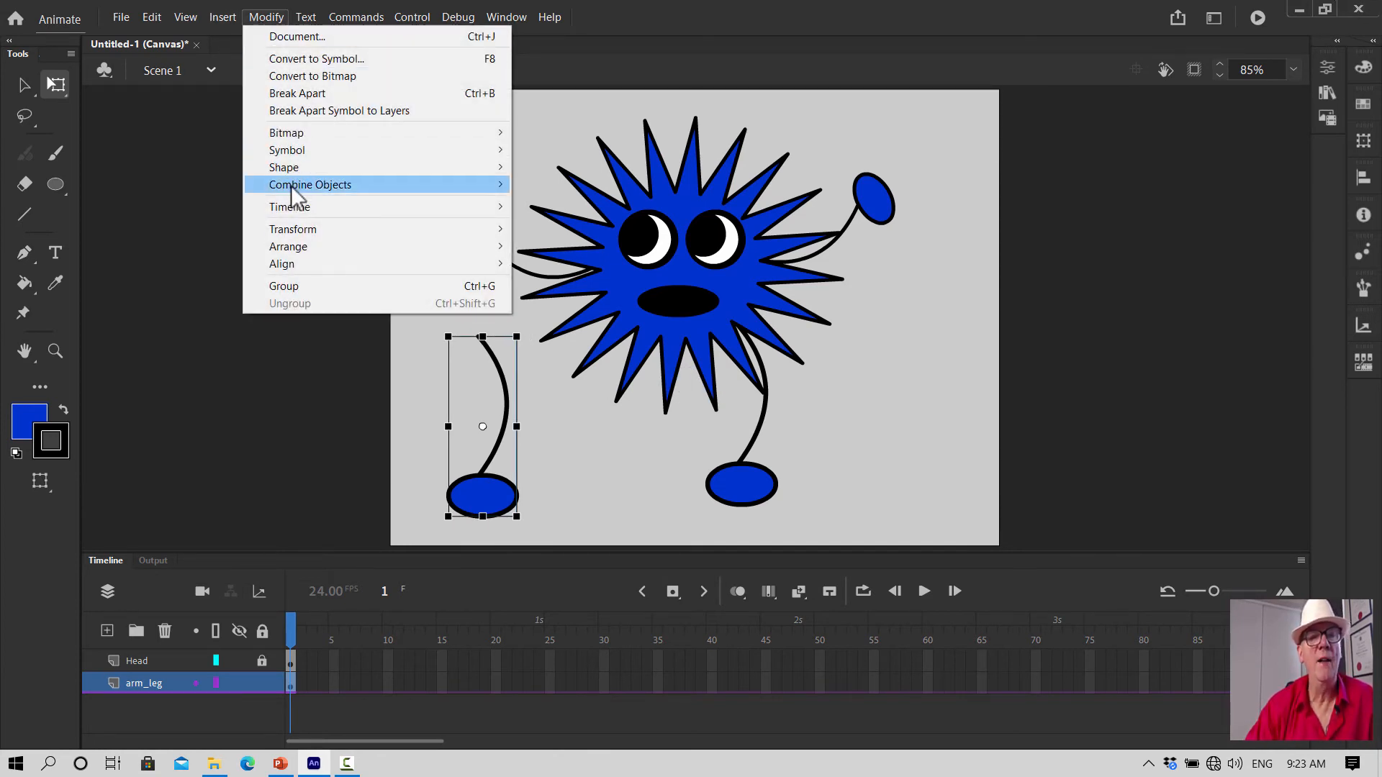
mouse_move(295, 230)
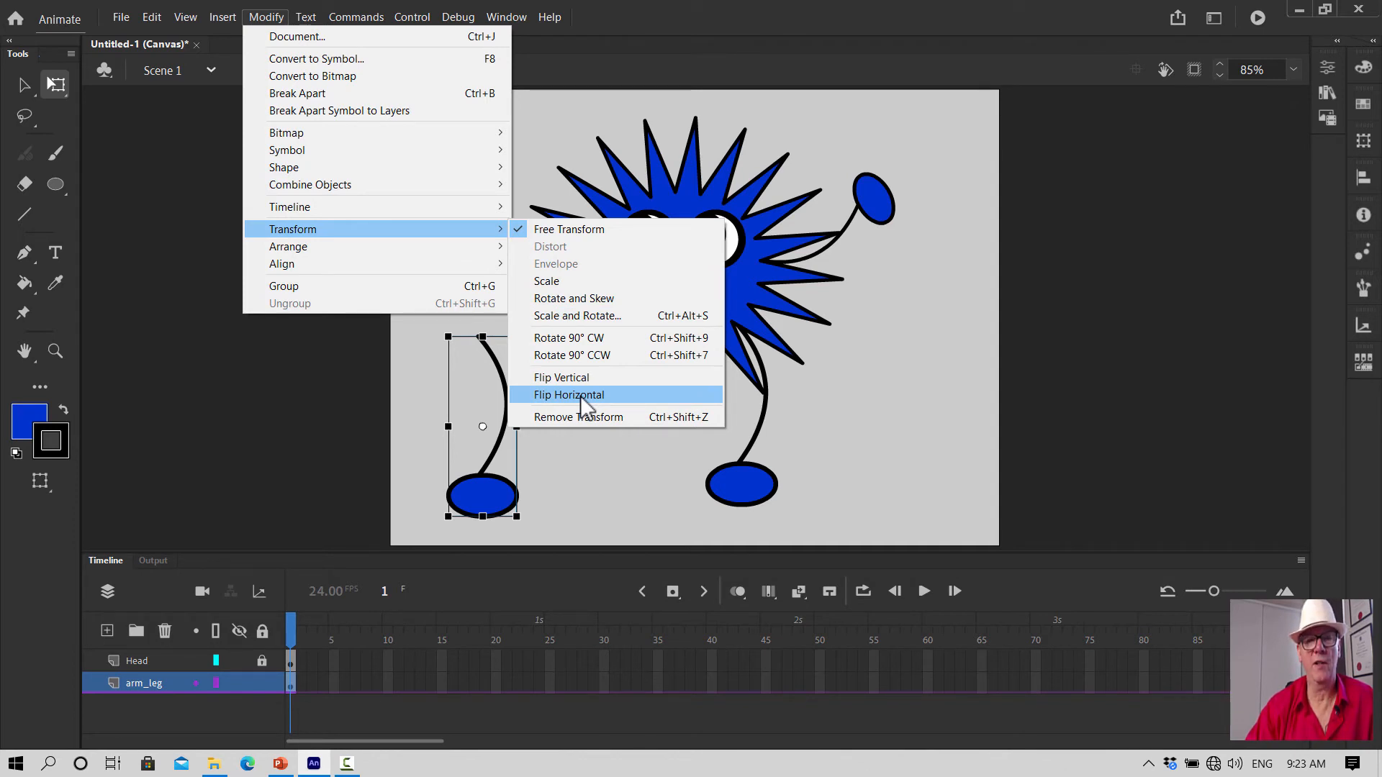
left_click(584, 374)
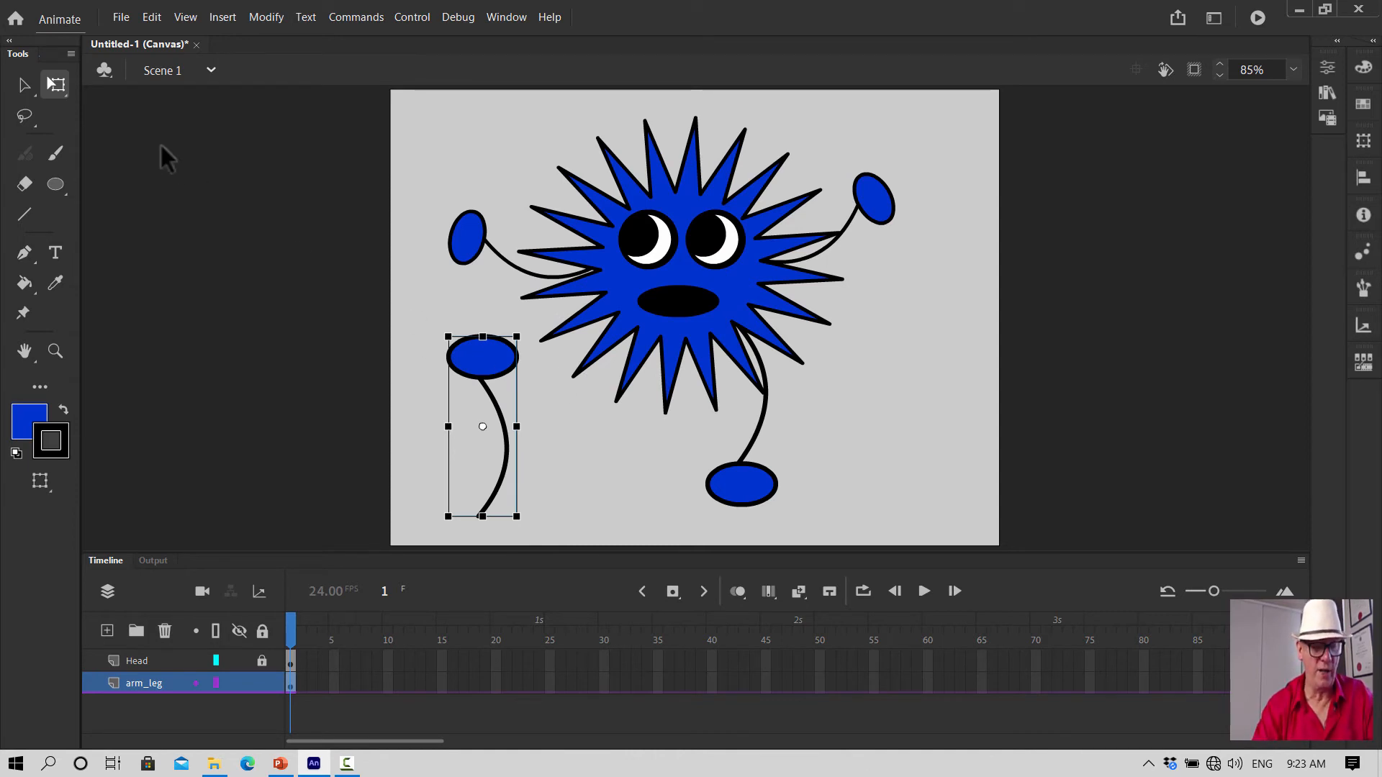
key("ctrl+z")
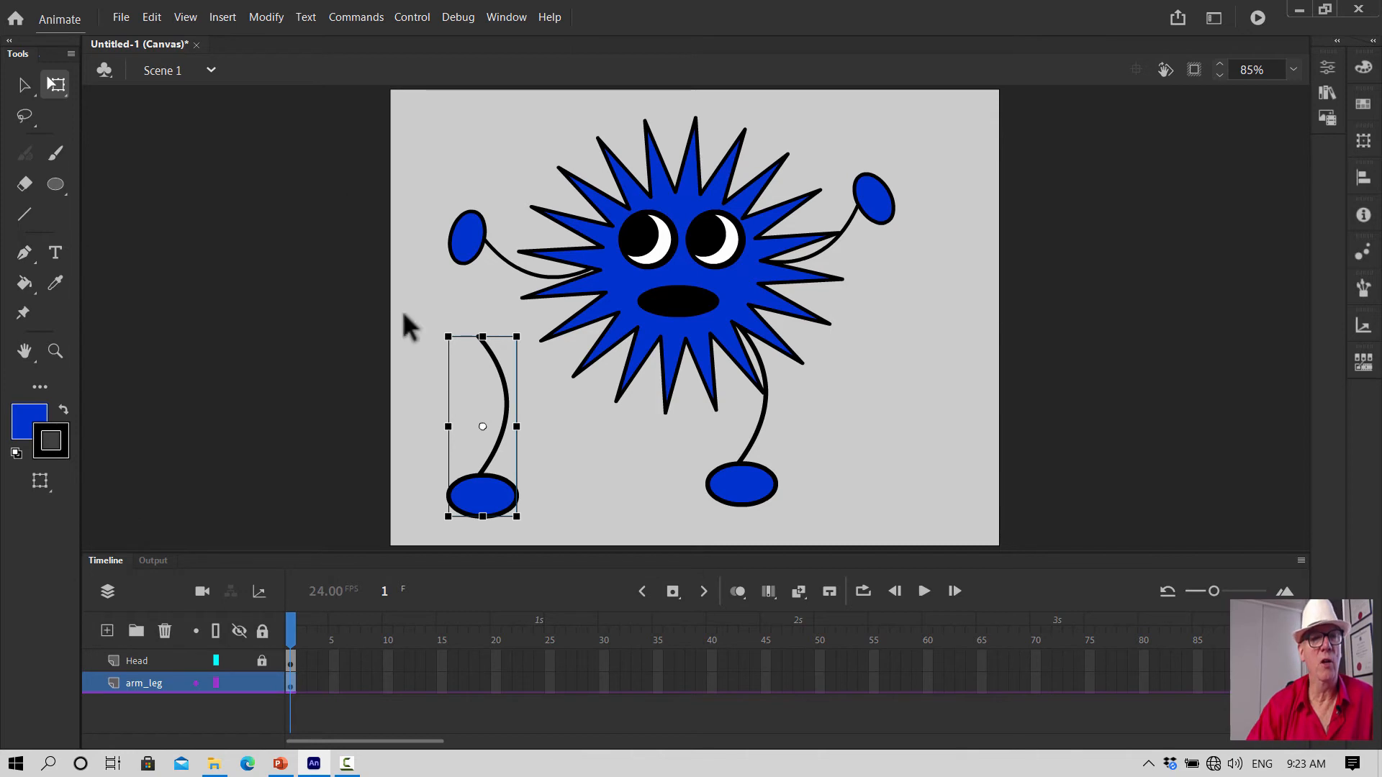
Flip the copied leg horizontally and attach it beneath the head as the left leg, leaving it deselected
left_click(265, 17)
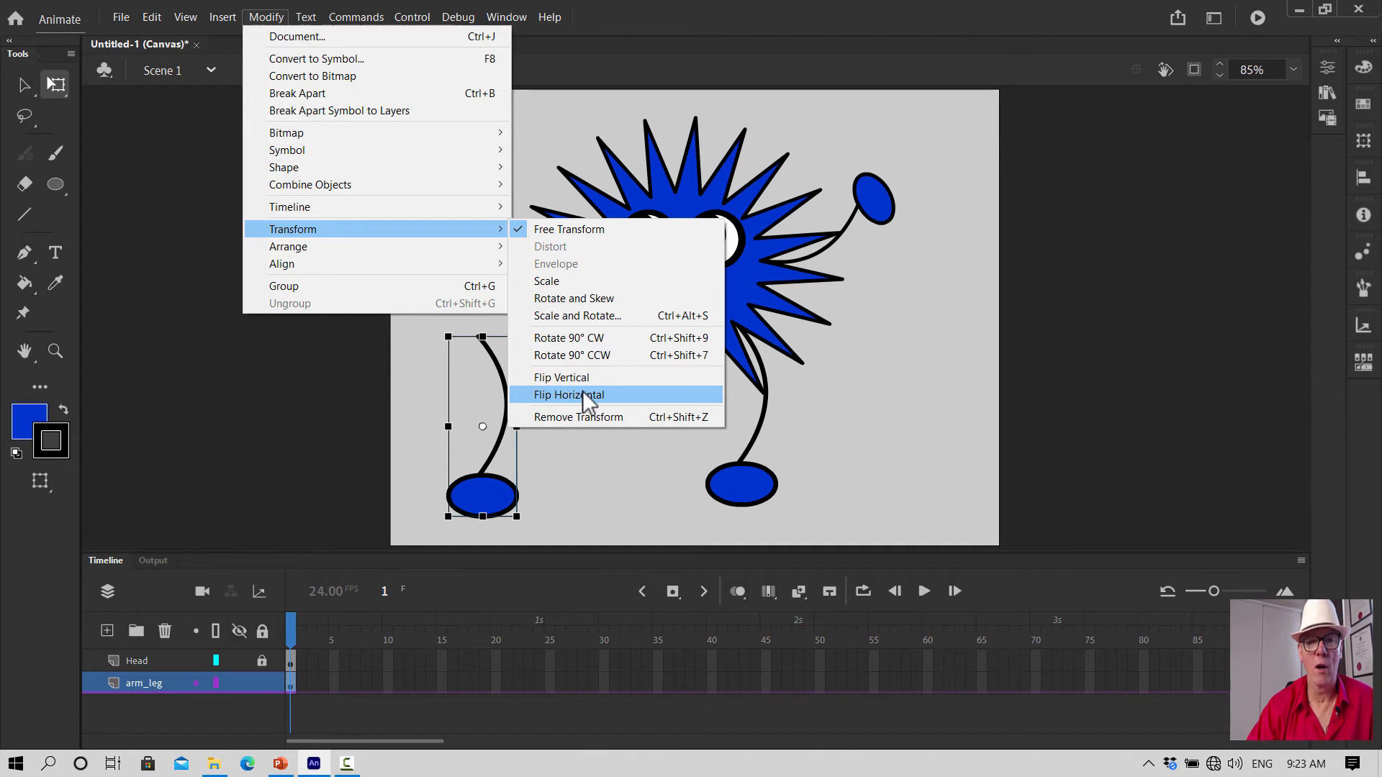
left_click(583, 394)
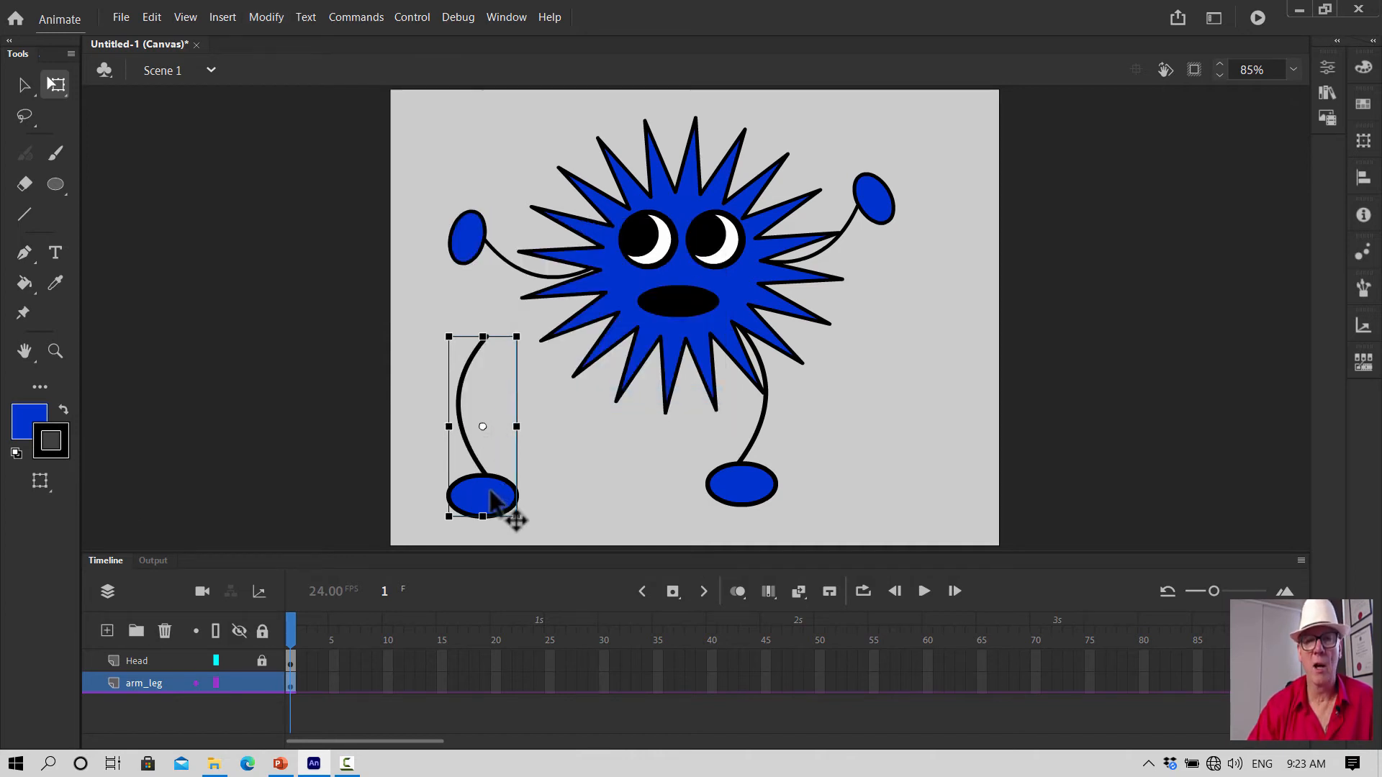
left_click_drag(495, 493, 646, 481)
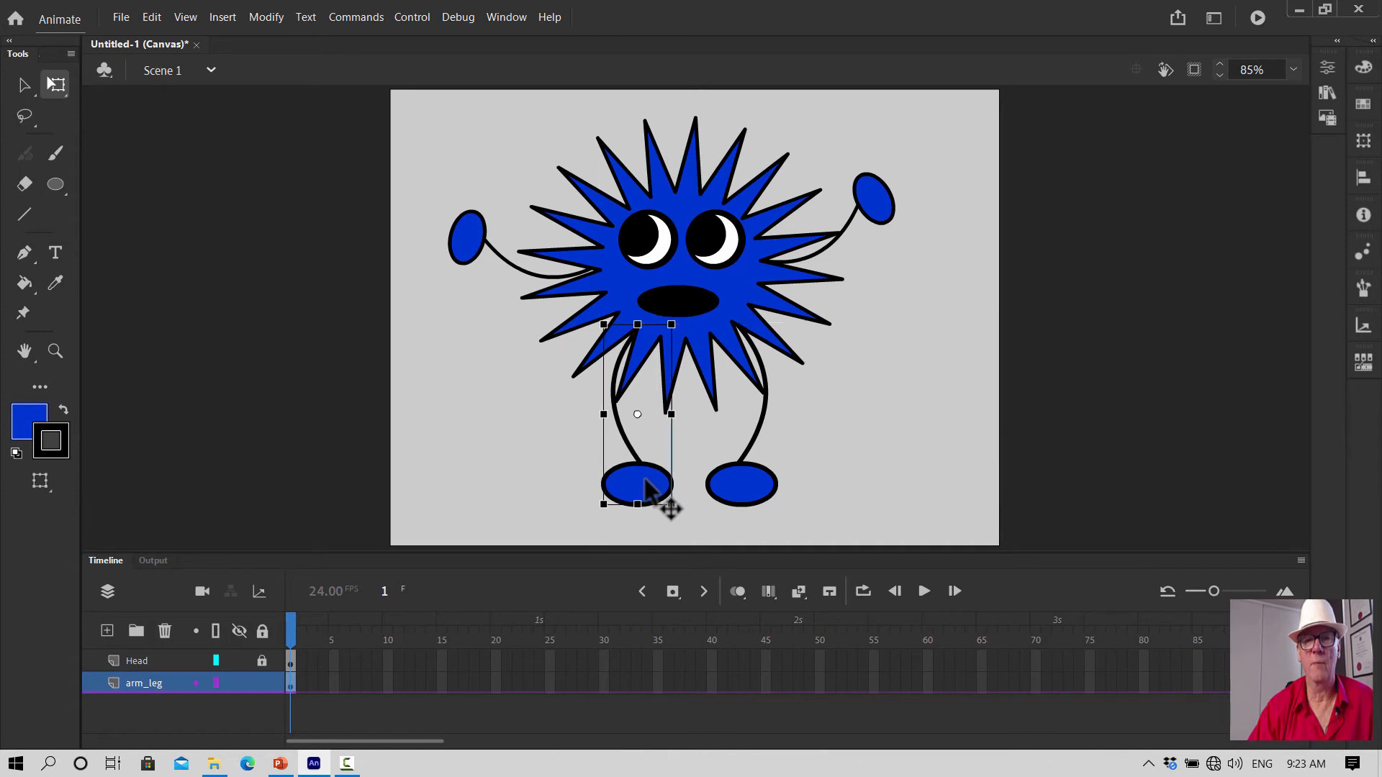
left_click(881, 452)
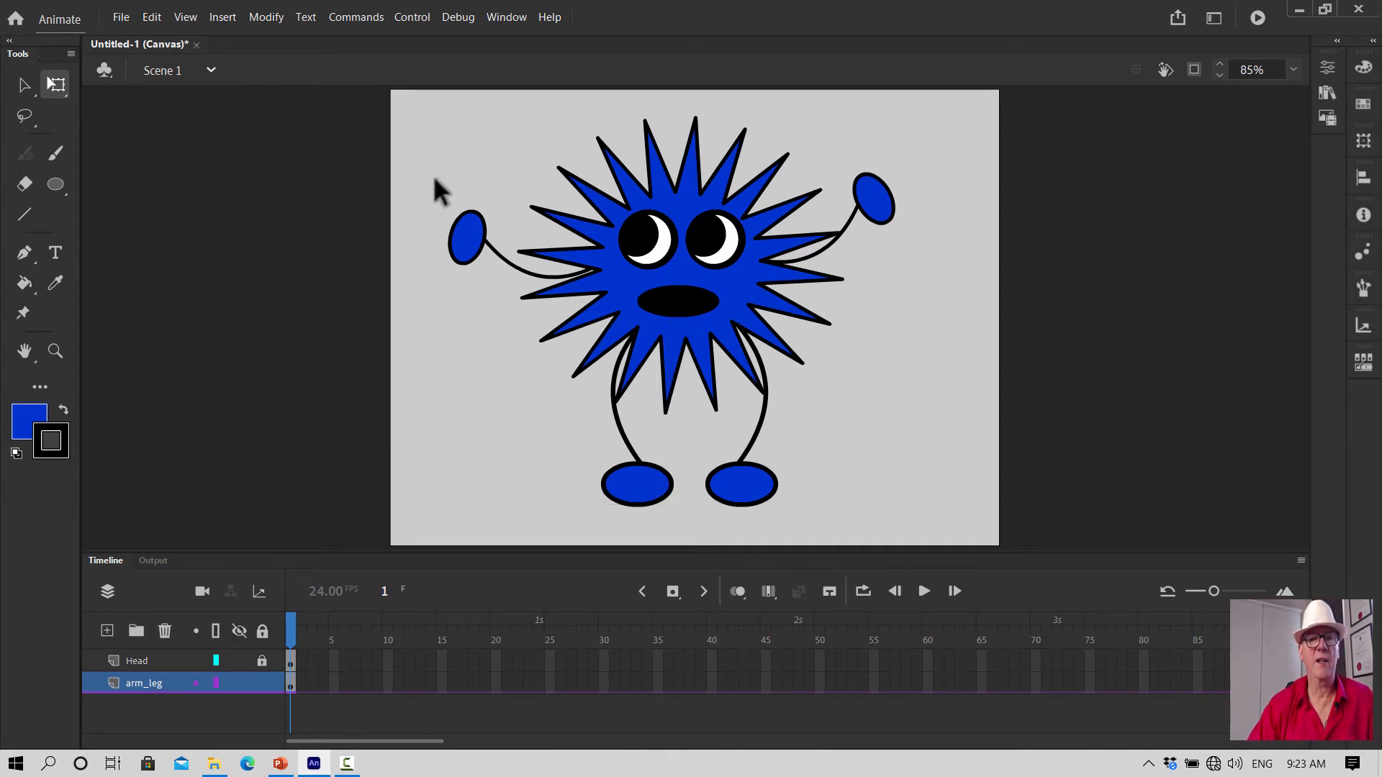
Select all four limb instances on the stage and convert them into a Movie Clip symbol named Blue Alien
left_click(24, 91)
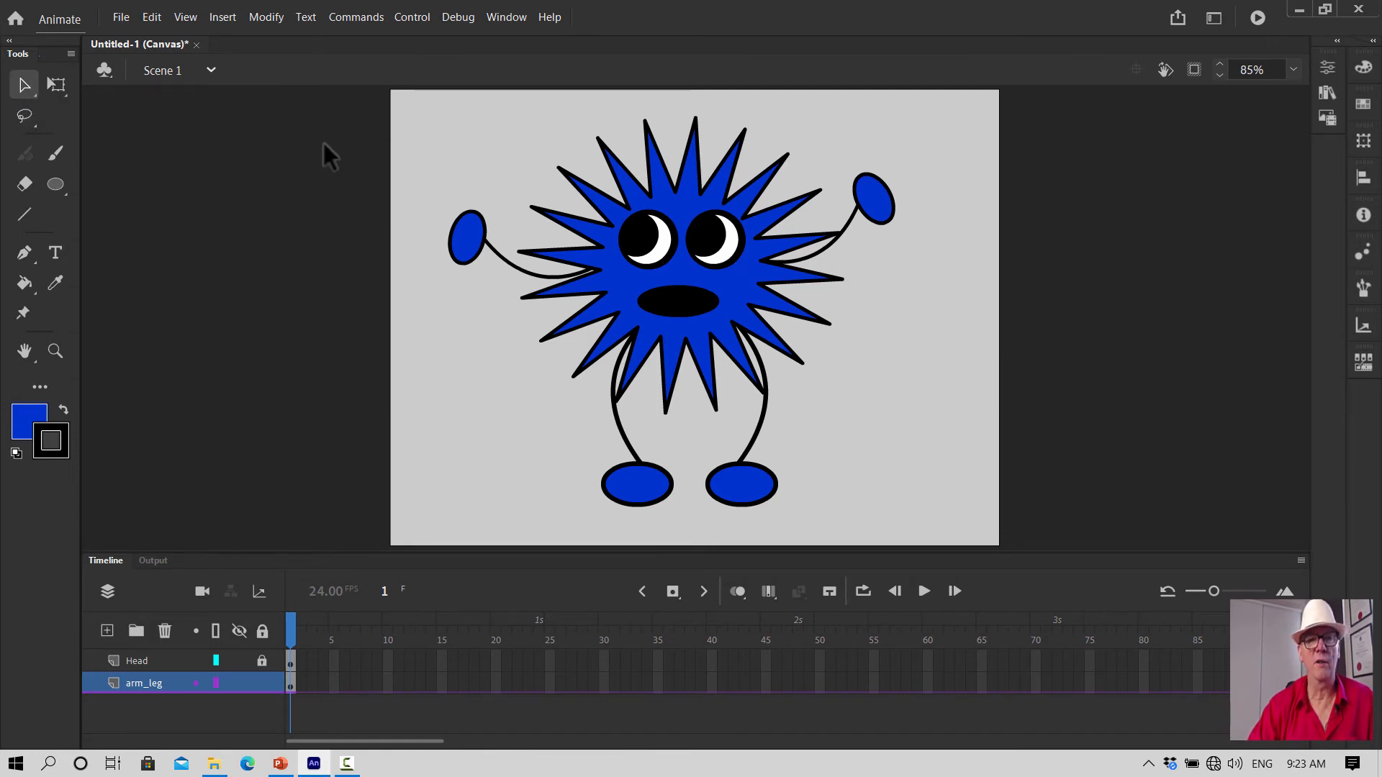
left_click_drag(412, 101, 931, 532)
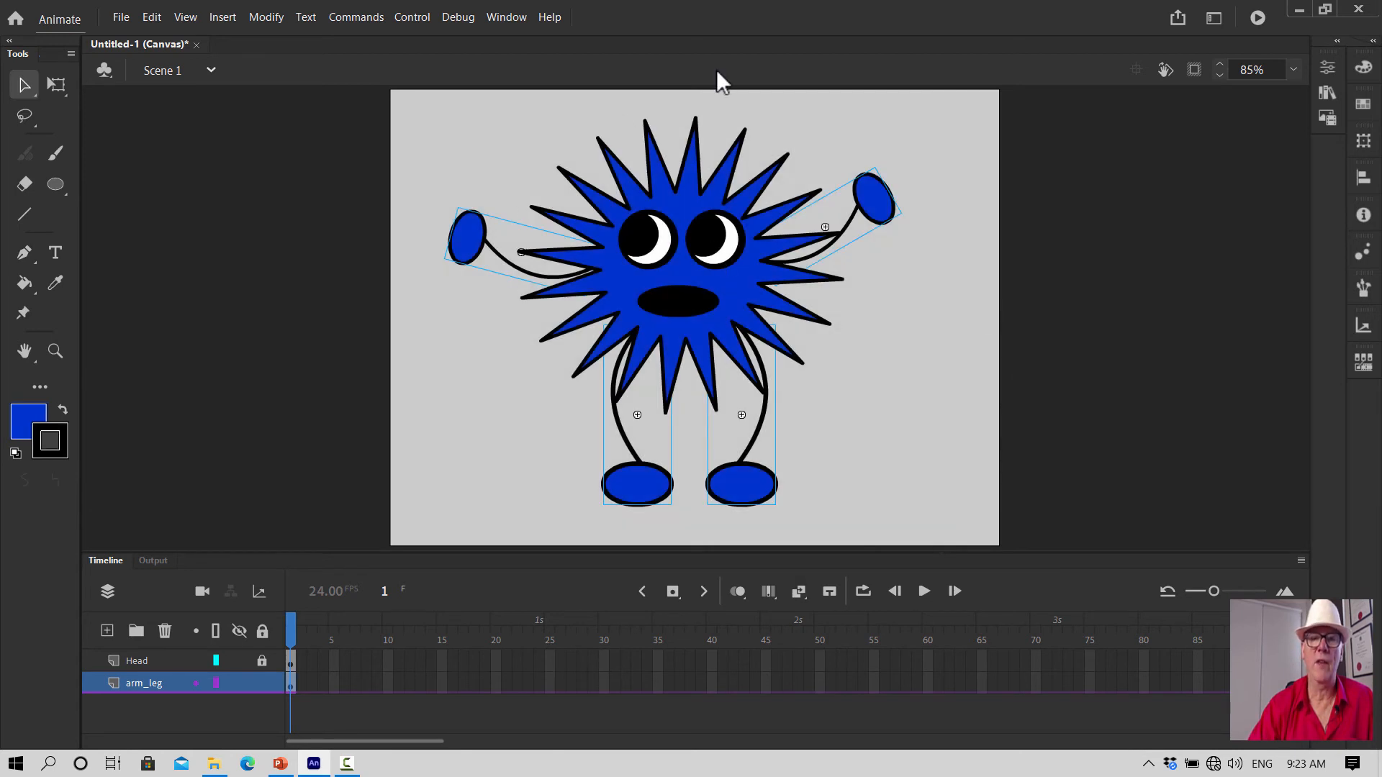
left_click(265, 18)
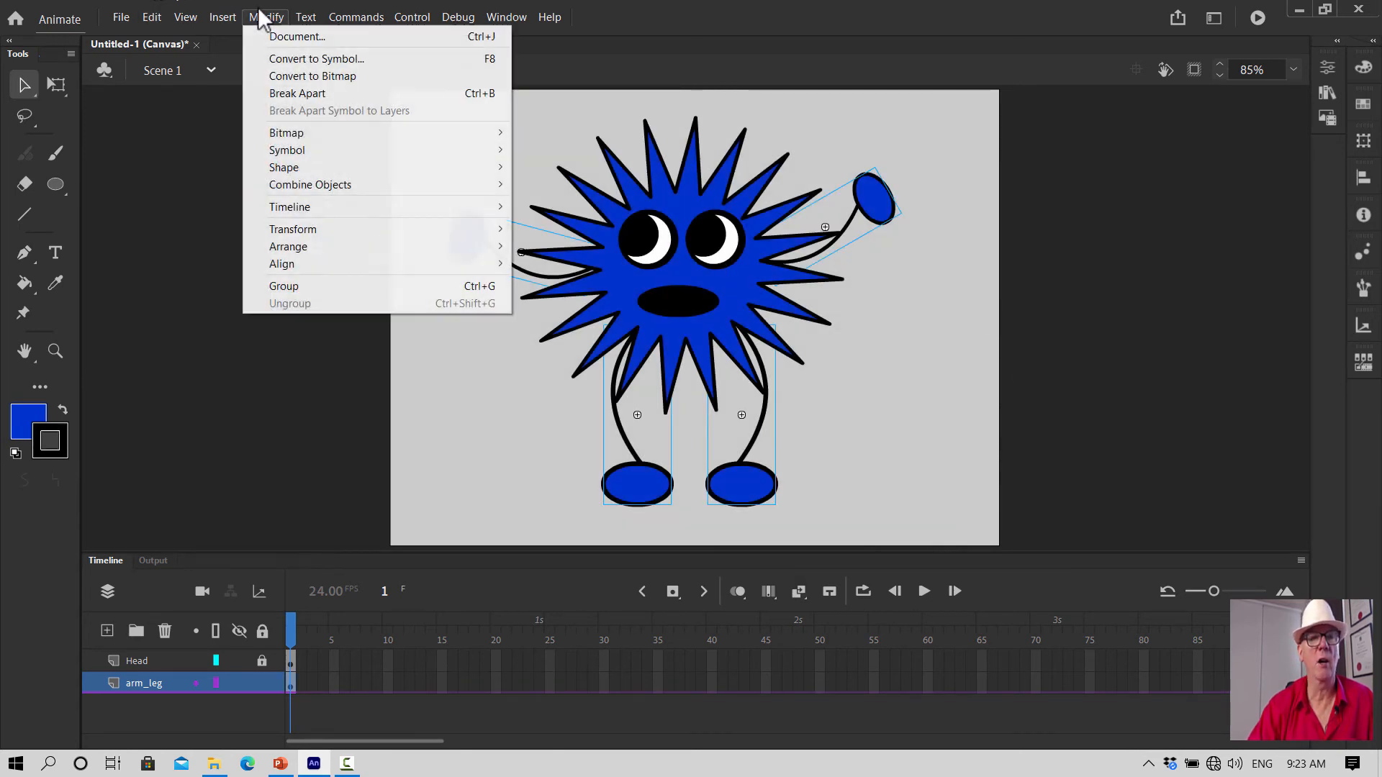
left_click(293, 61)
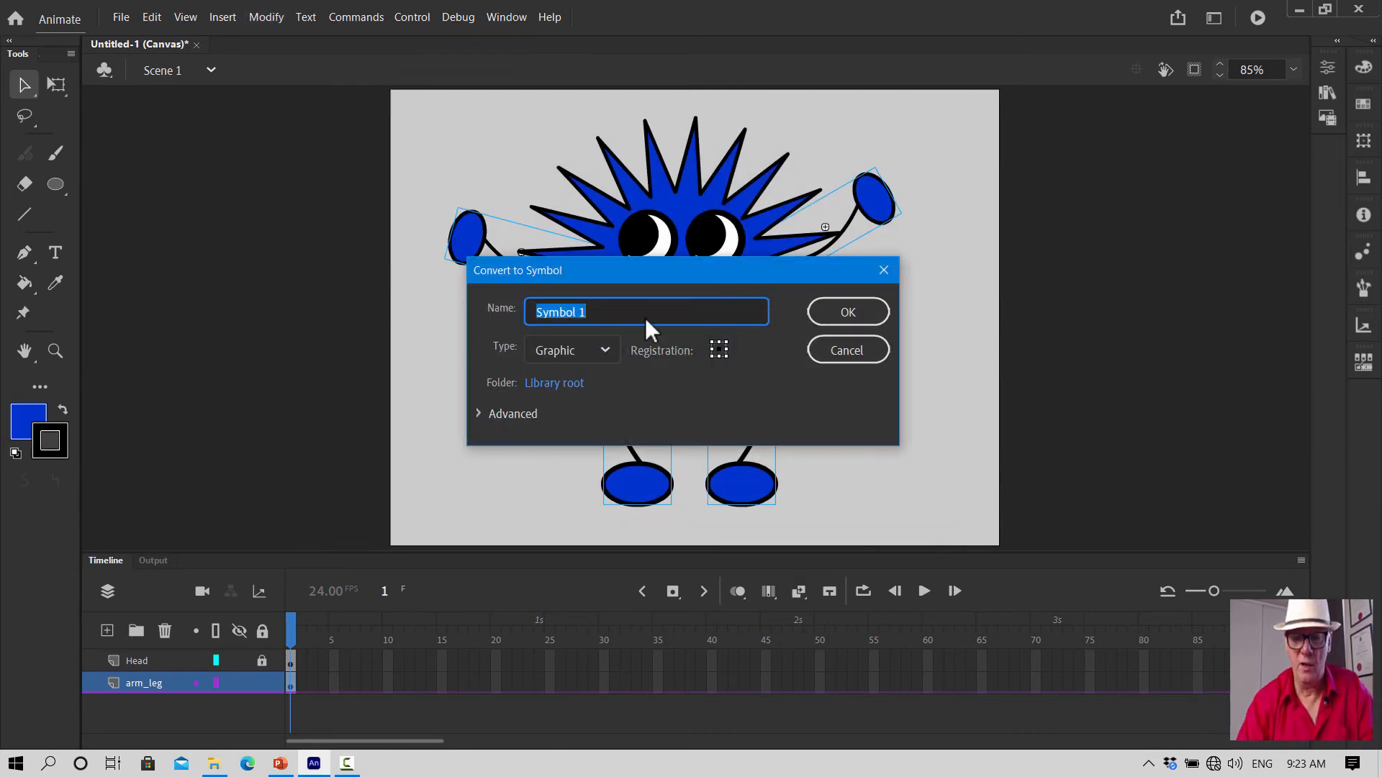
key("BackSpace")
type("Blue")
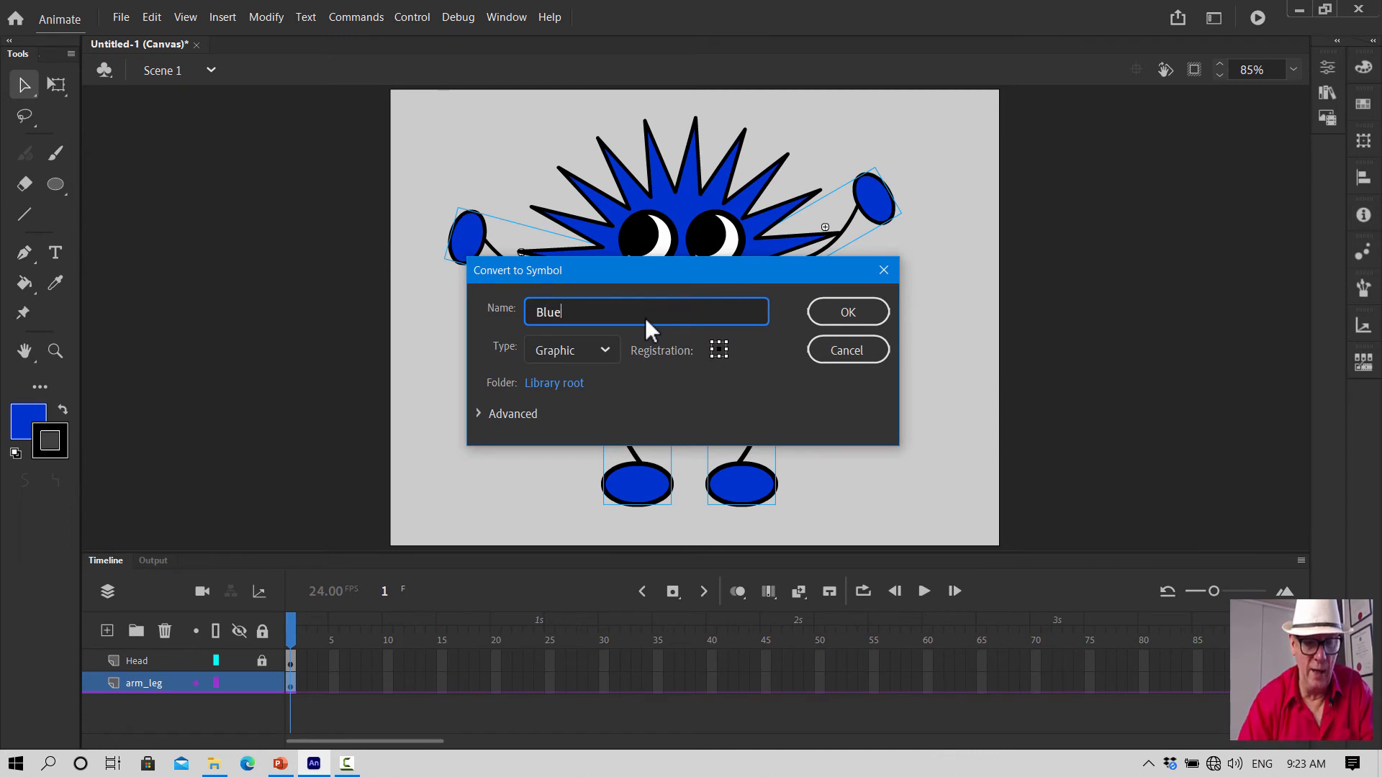
type(" Alien")
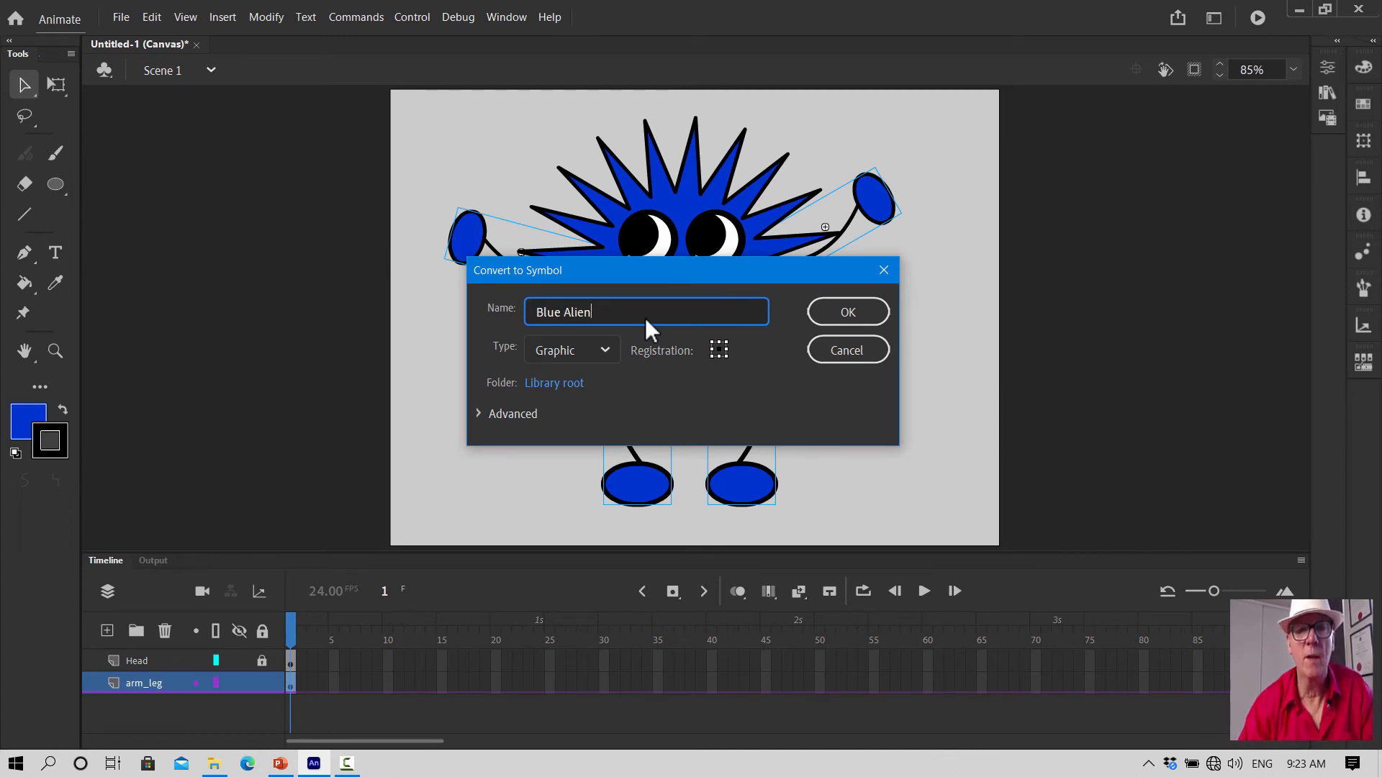
left_click(606, 348)
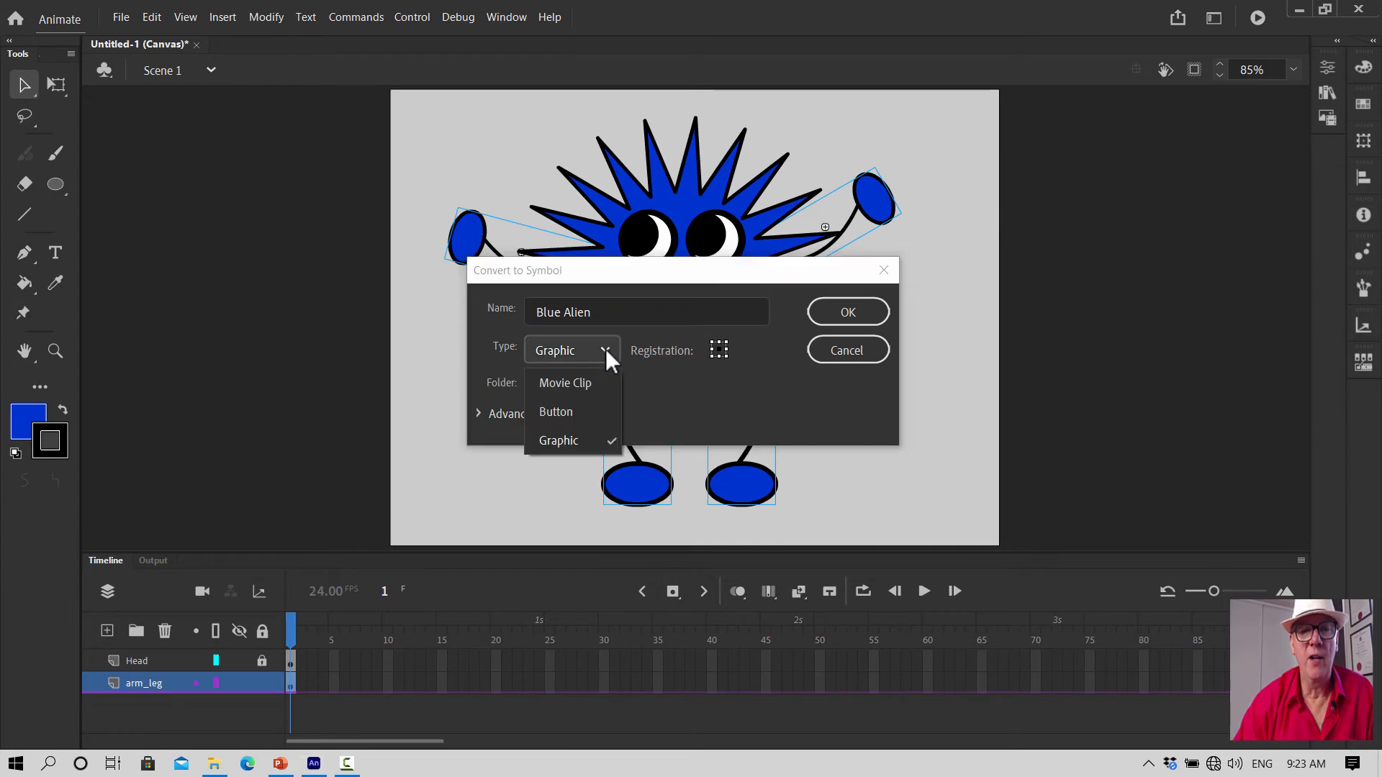
left_click(580, 381)
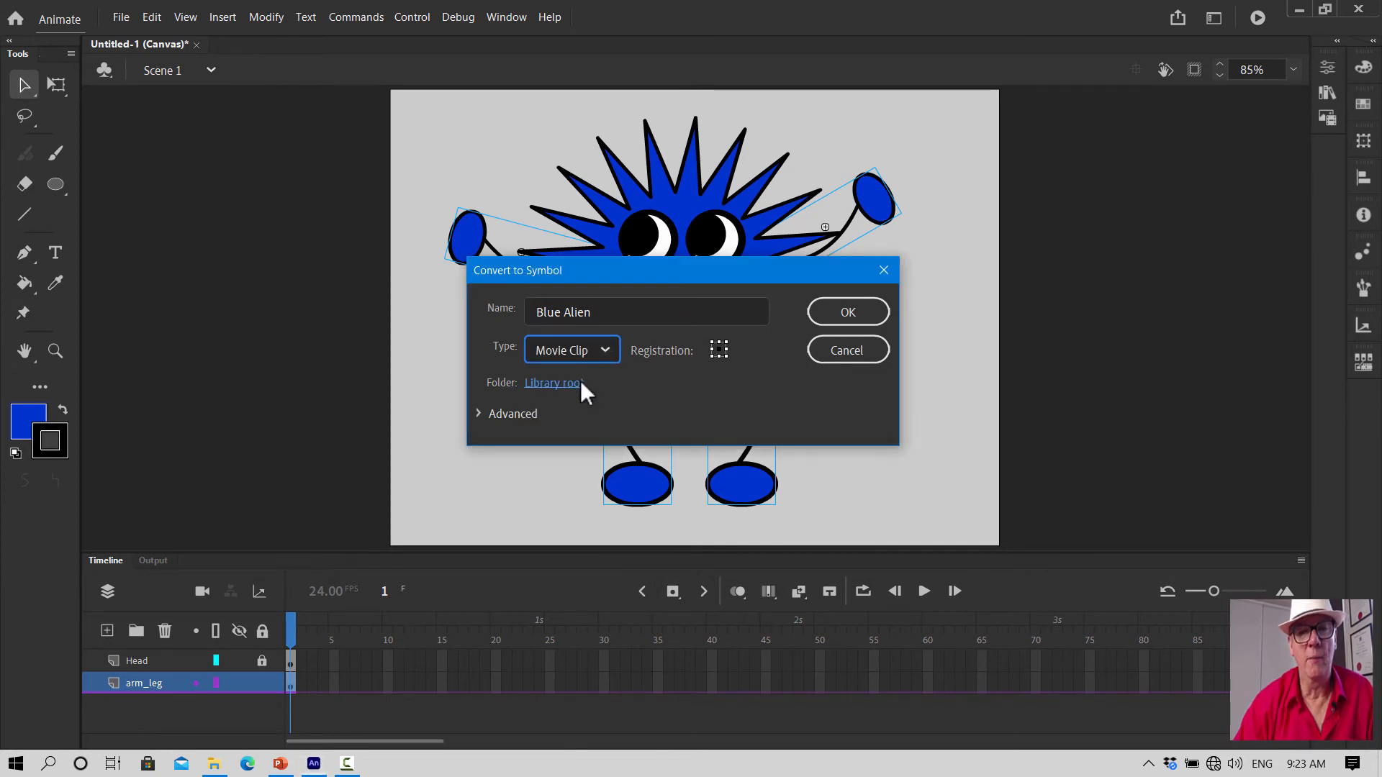
left_click(844, 302)
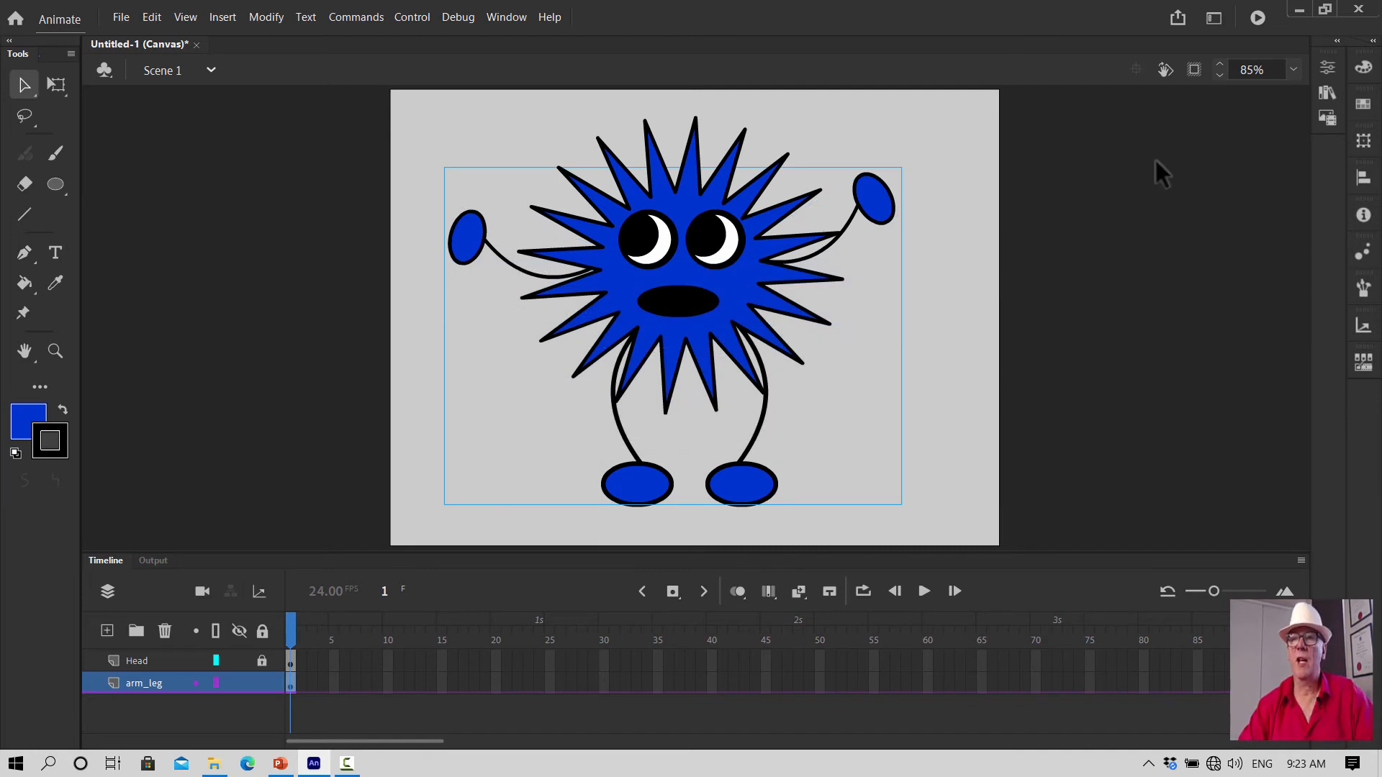
Open the Library to examine the Blue Alien symbol's preview
left_click(498, 16)
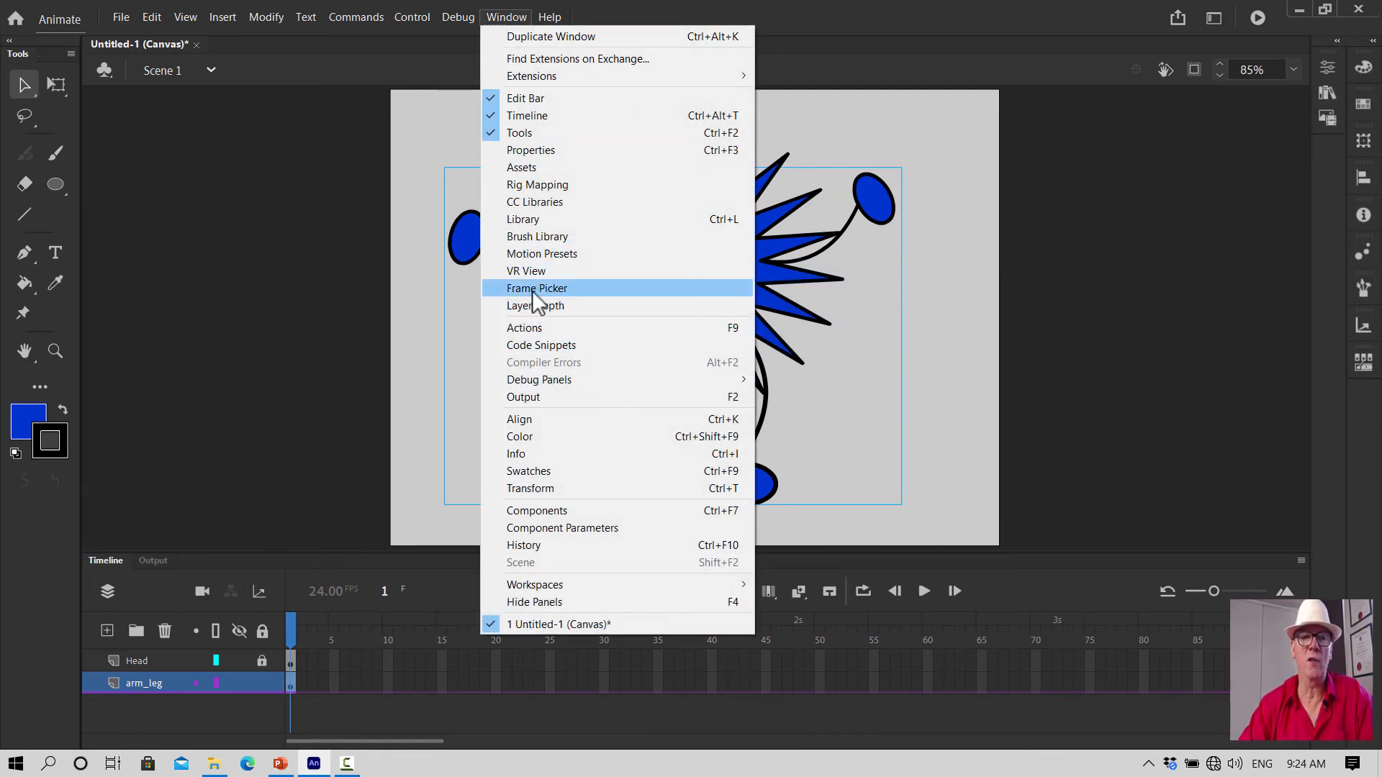
left_click(534, 219)
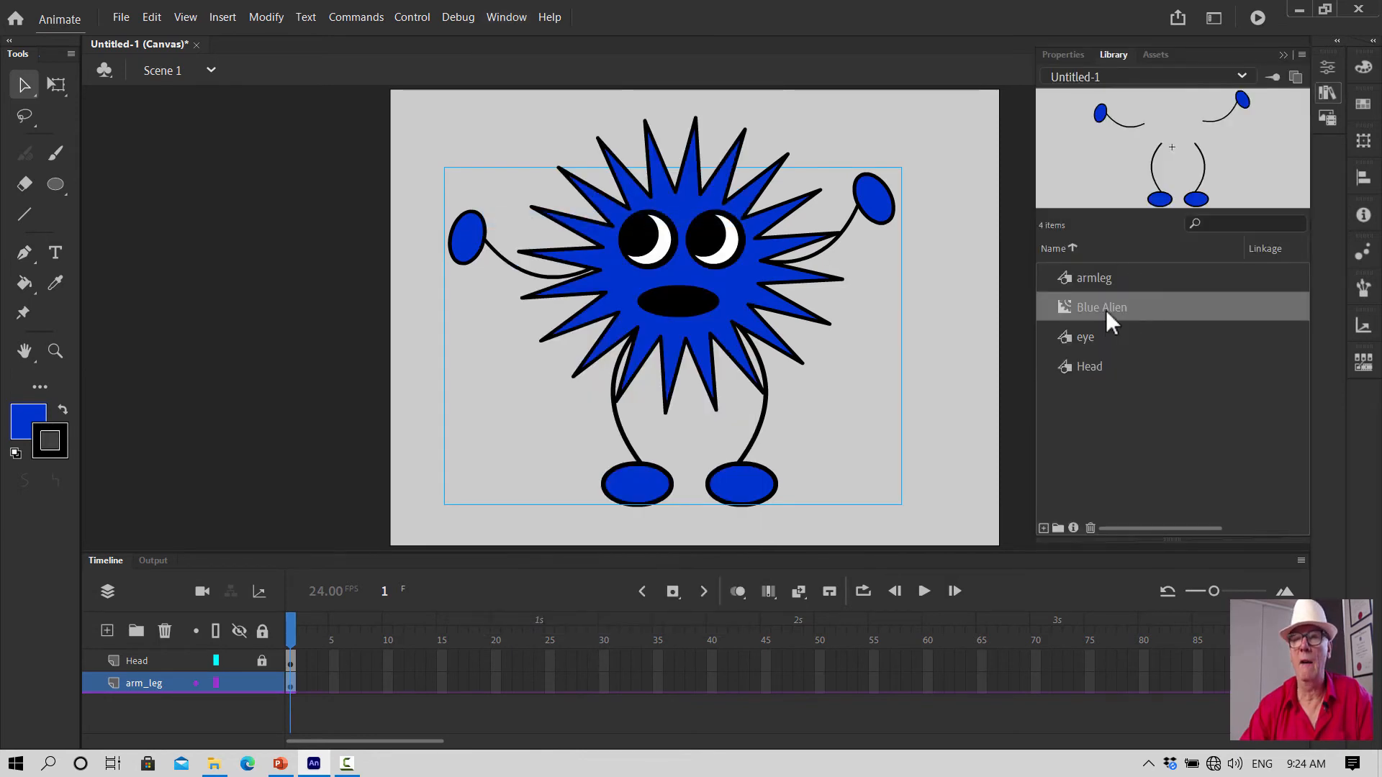
Place another instance of the Blue Alien symbol from the library on the stage, and undo the placement
left_click(1098, 281)
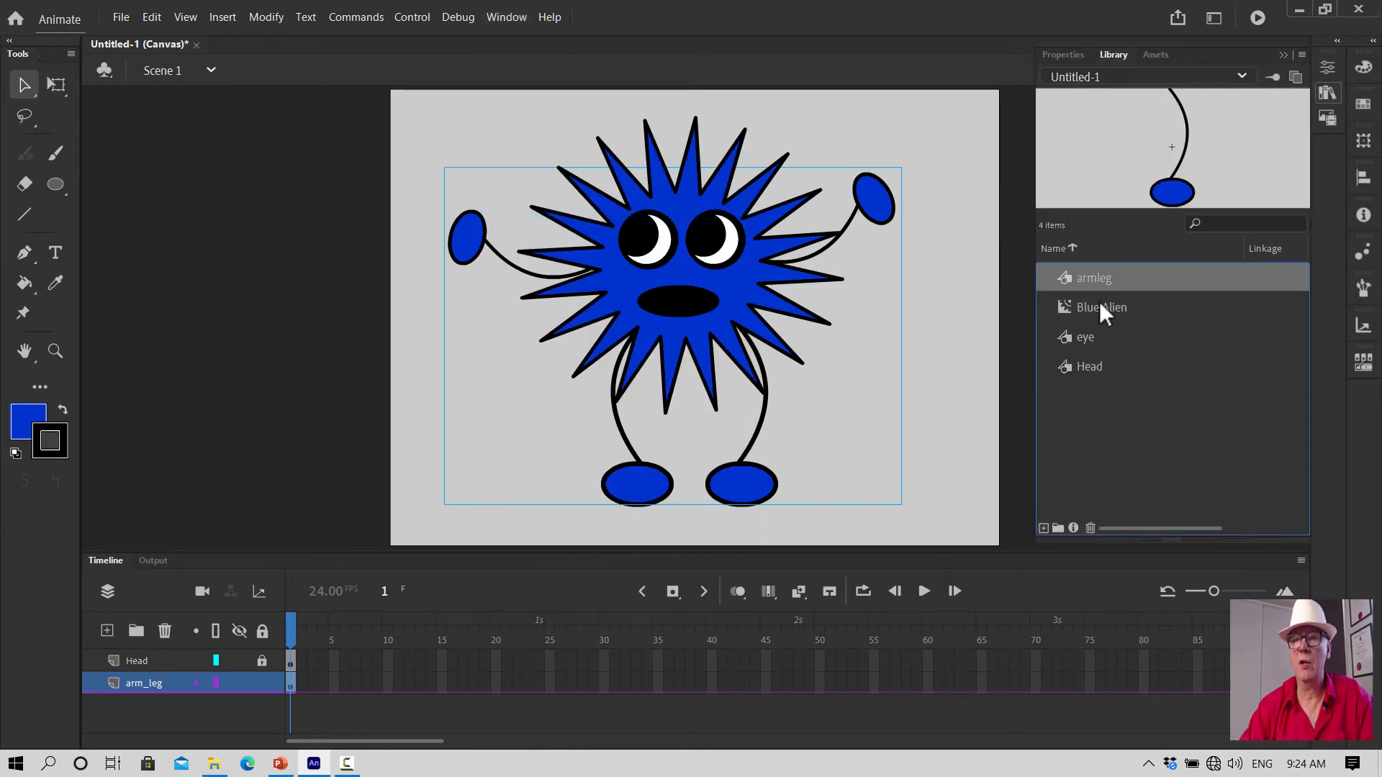
left_click(1100, 305)
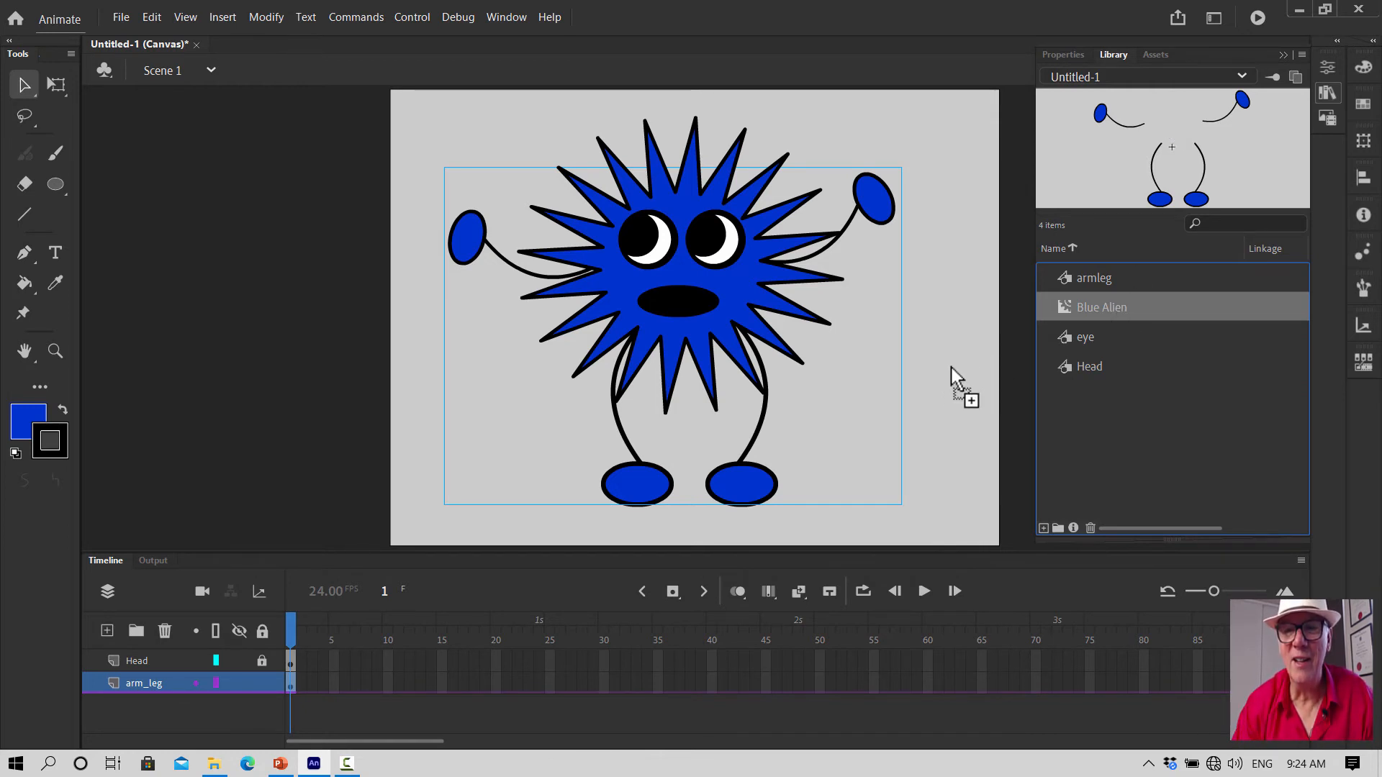
left_click_drag(951, 367, 941, 370)
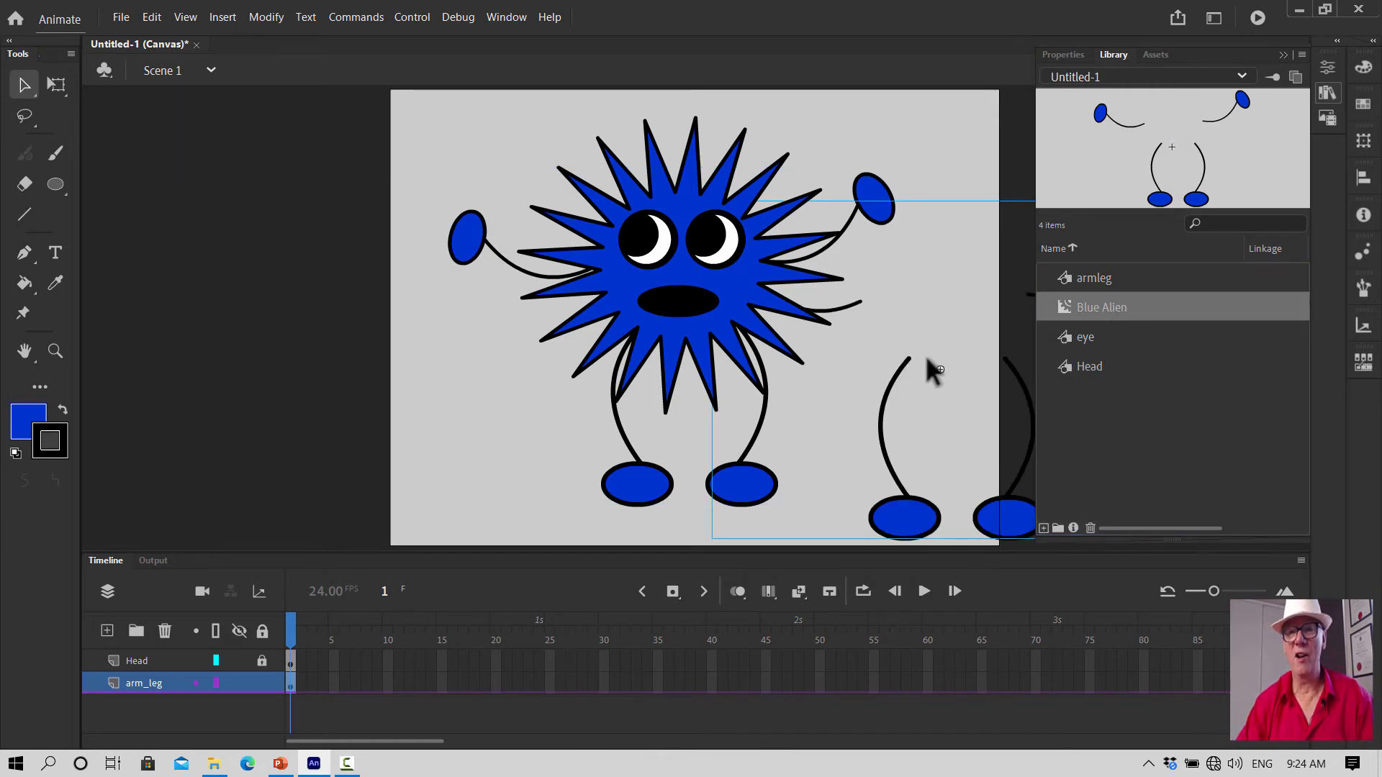
key("ctrl+z")
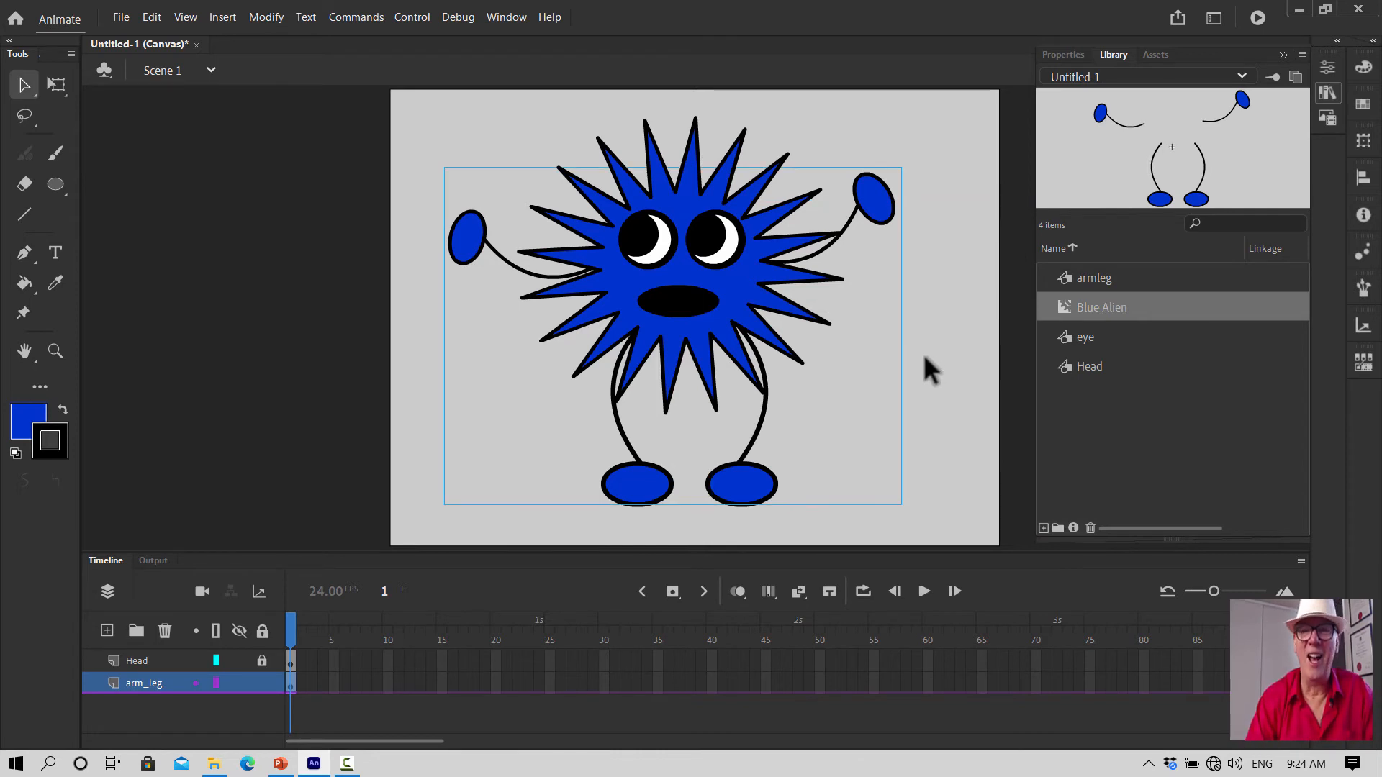
key("ctrl+z")
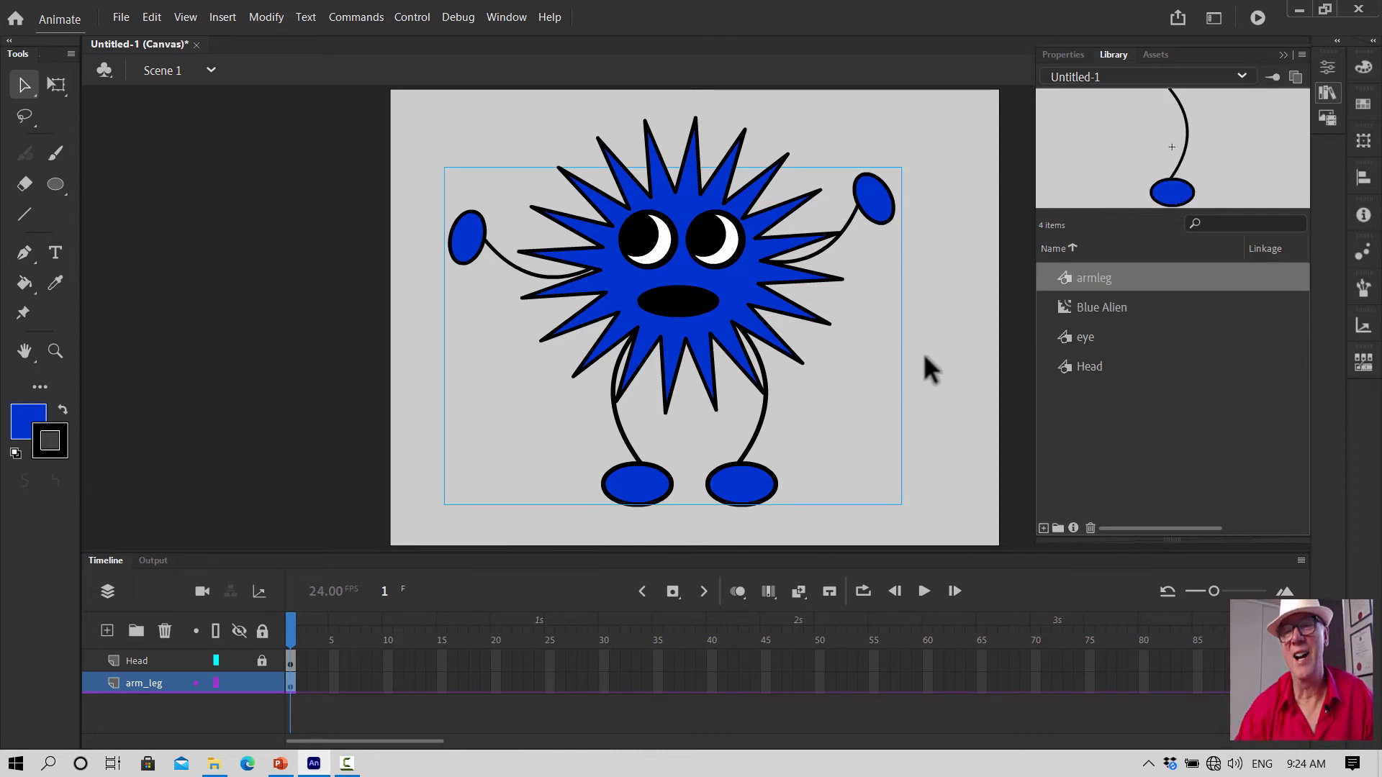
Delete the Blue Alien symbol from the library and undo the deletion
left_click(1085, 317)
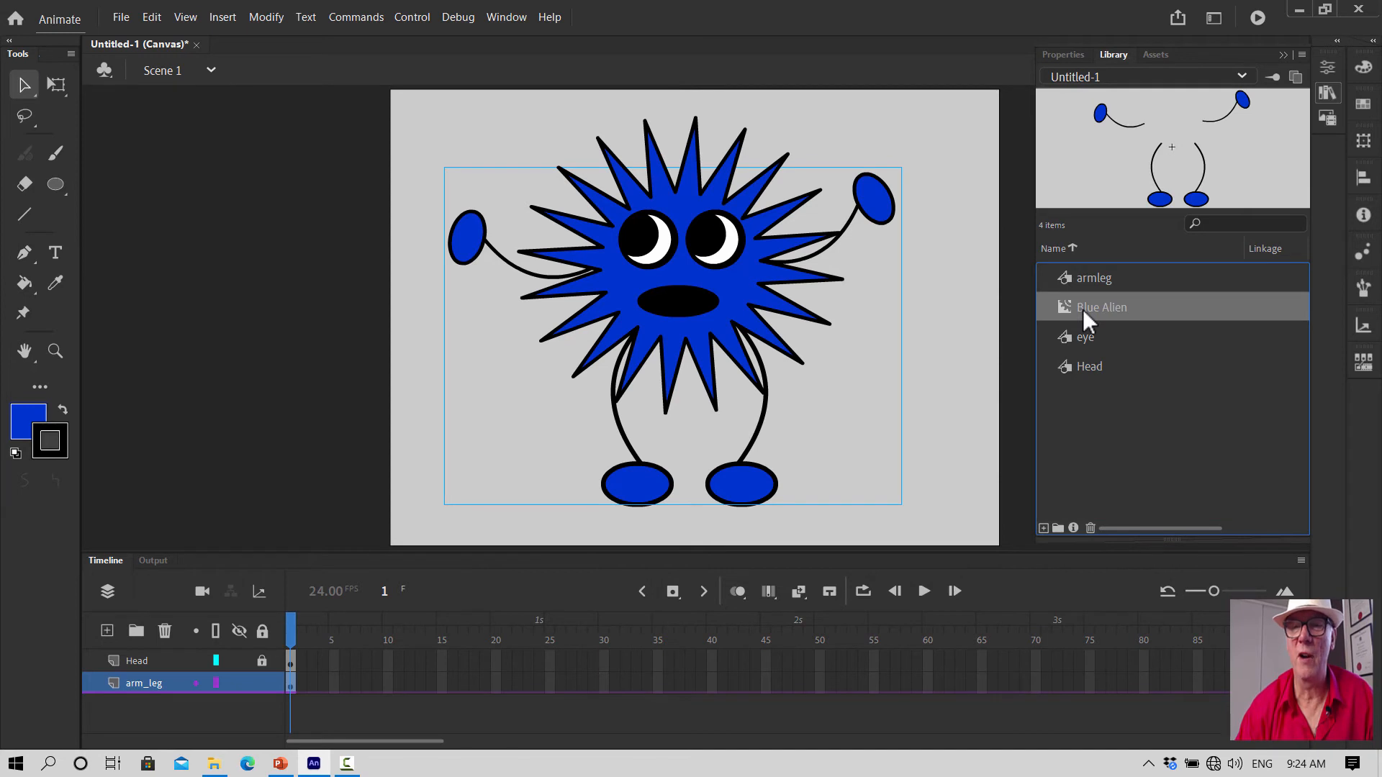
right_click(1085, 317)
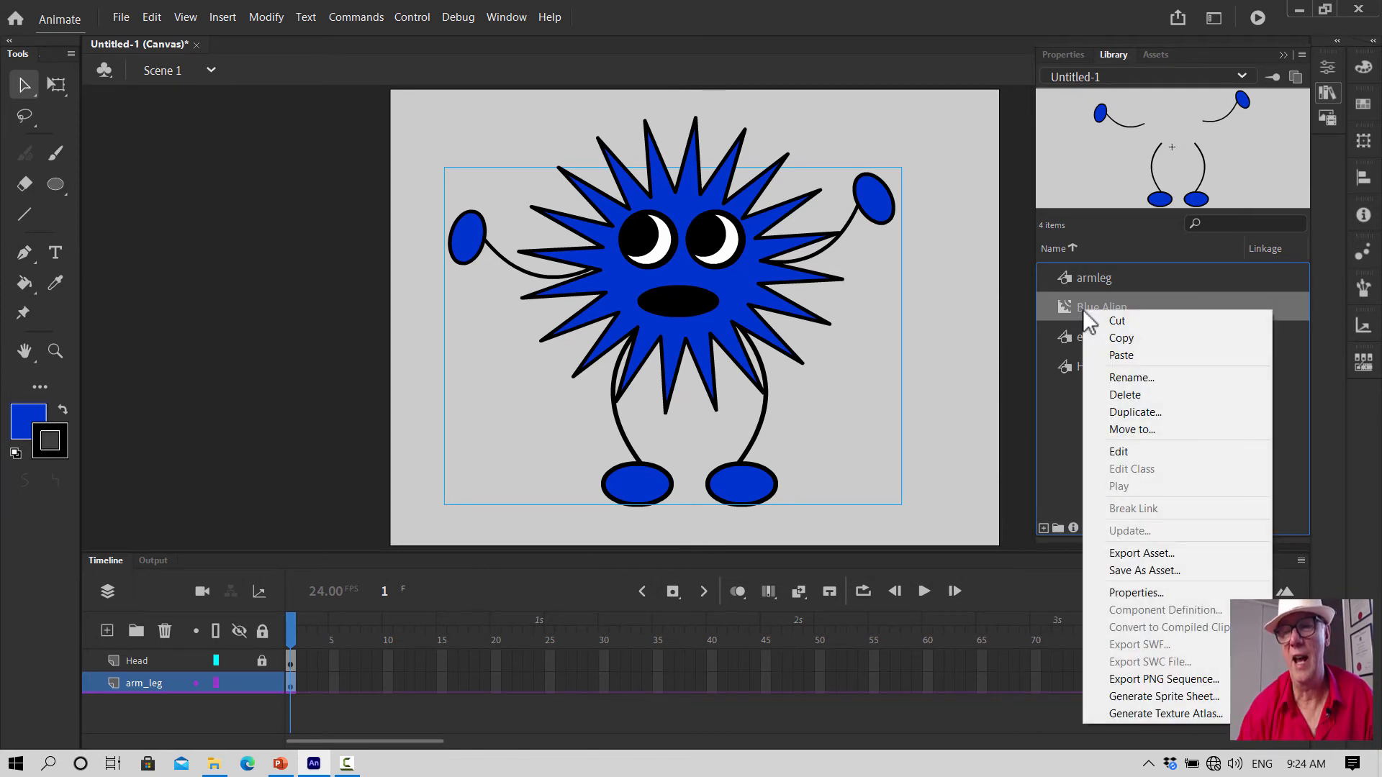
left_click(1120, 395)
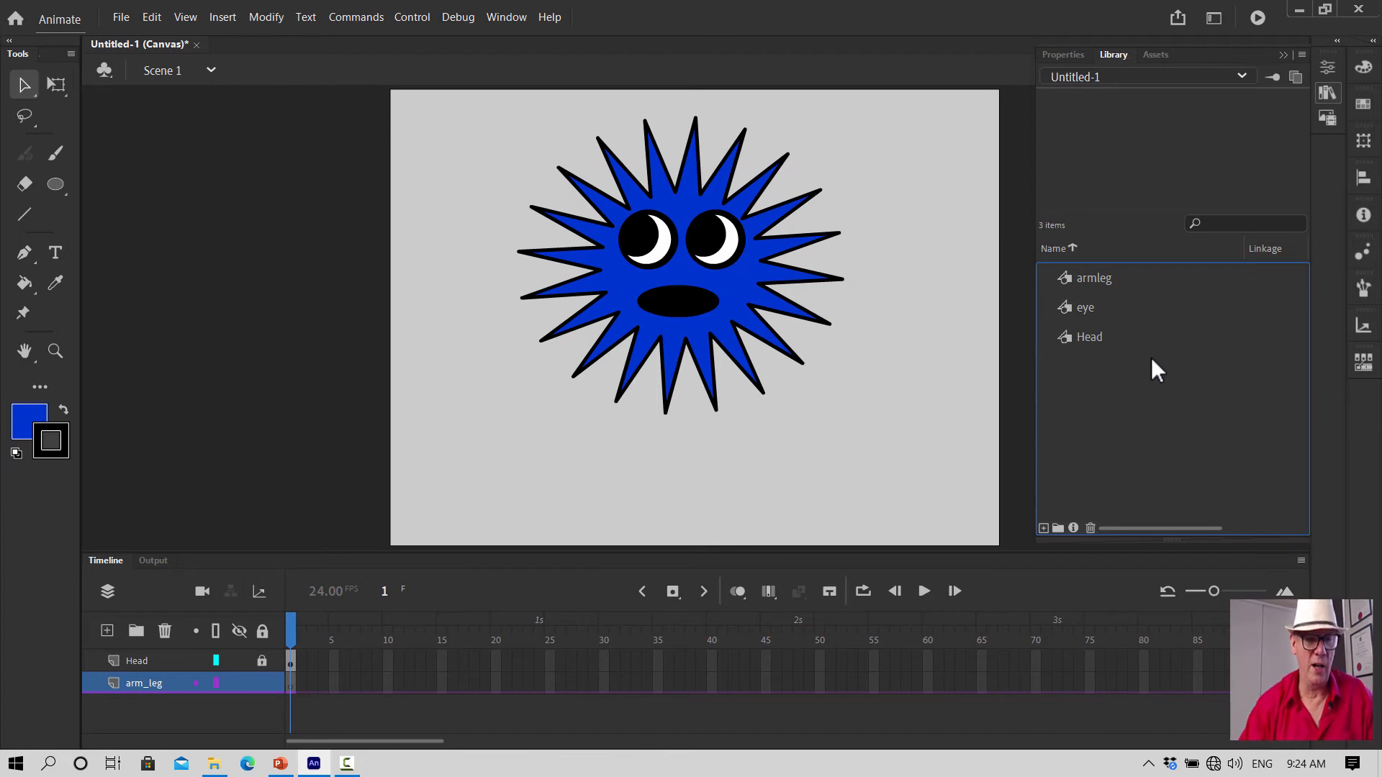
key("ctrl+z")
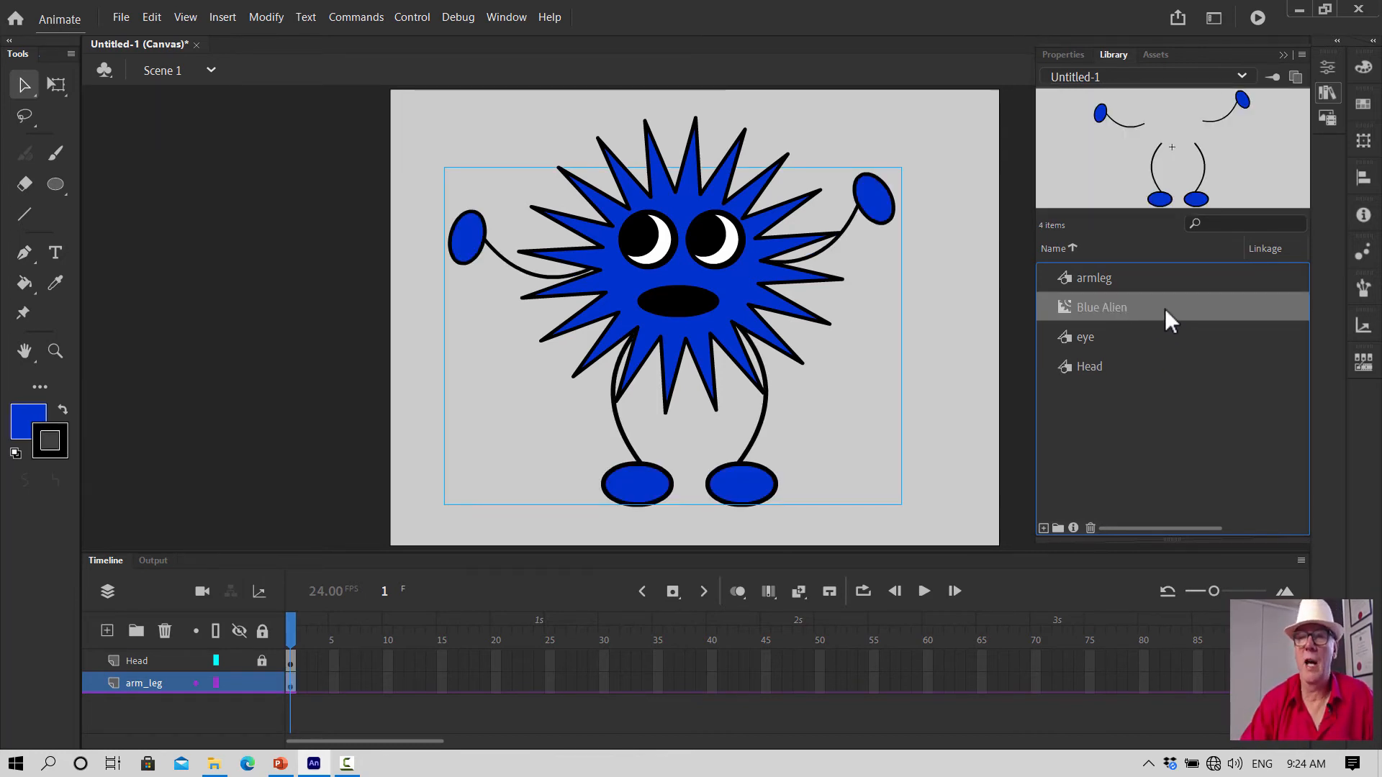
Rename the Blue Alien library symbol as Blue Alien No head
right_click(1088, 308)
left_click(1152, 369)
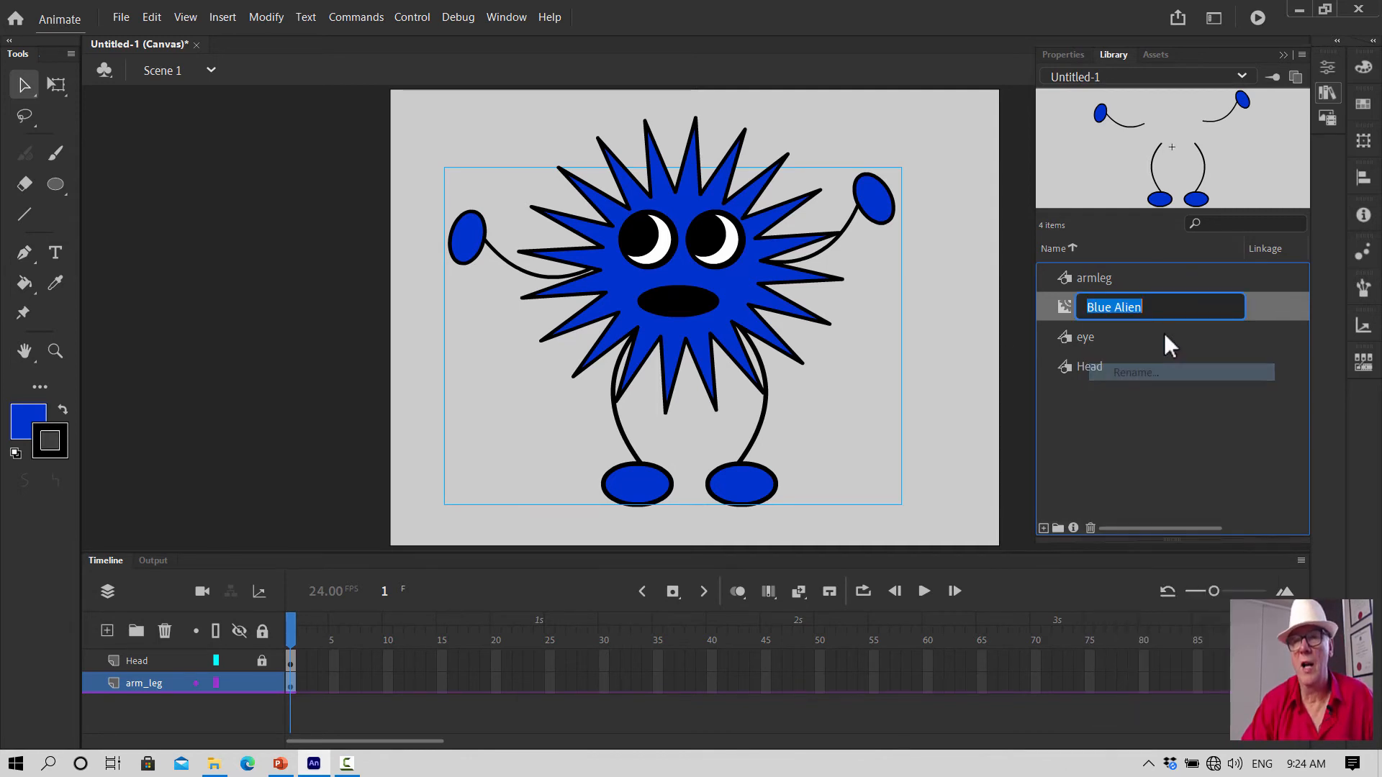
key("End")
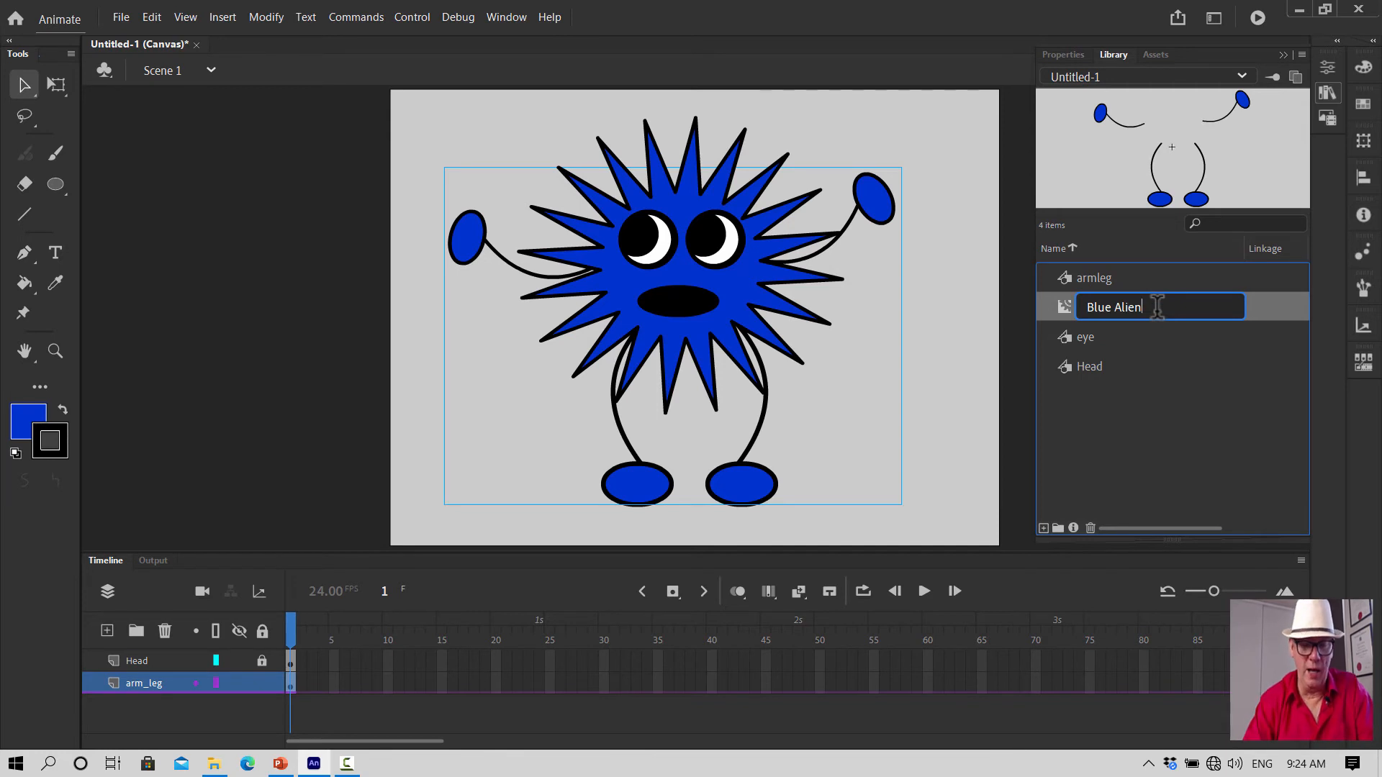
type("Niche")
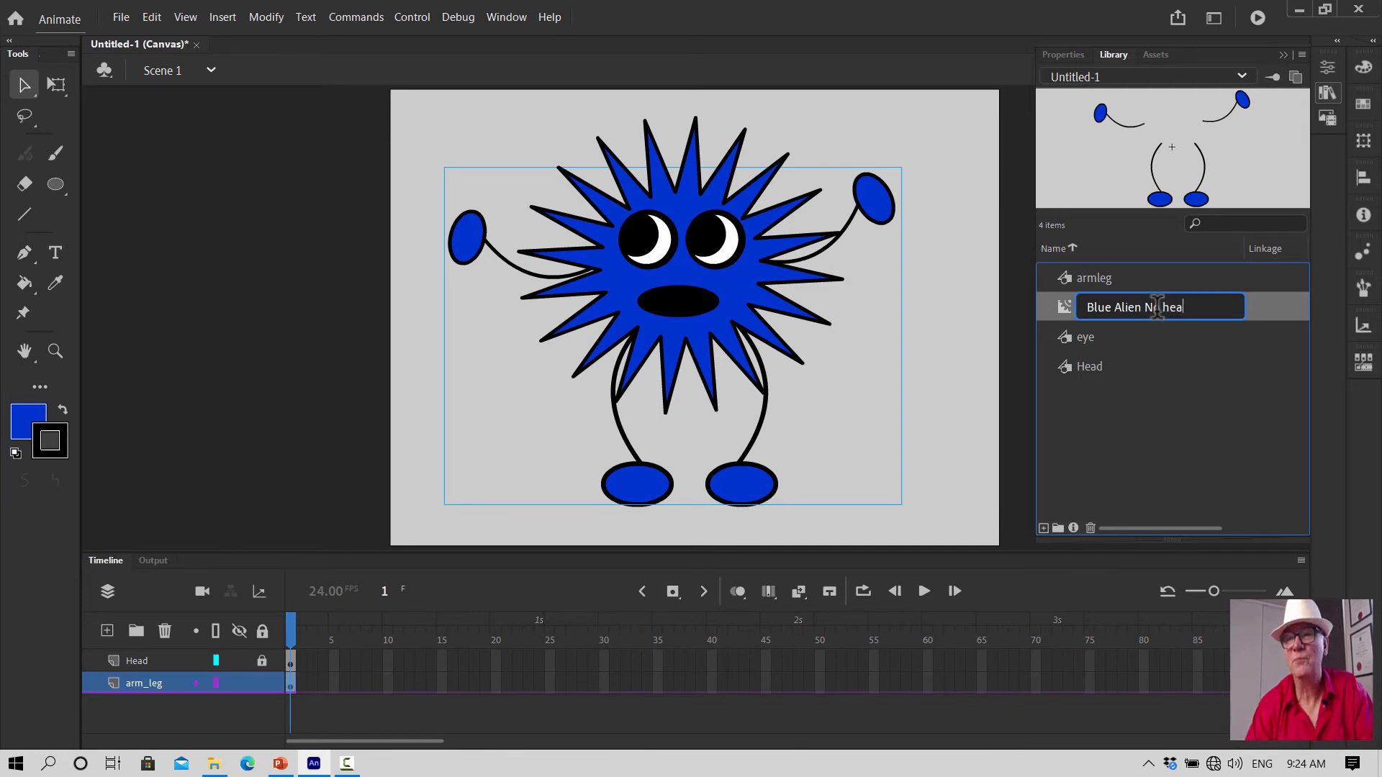
left_click(1205, 356)
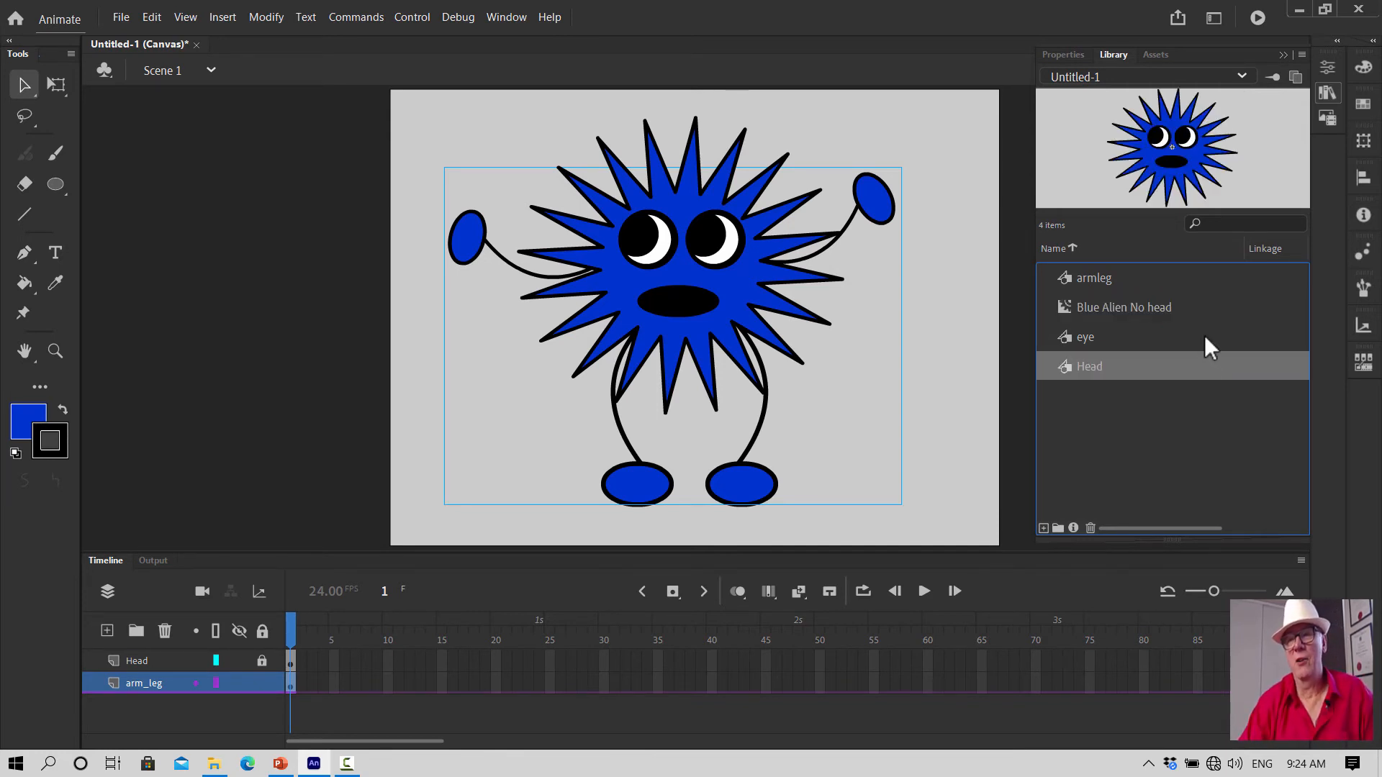
left_click(1160, 312)
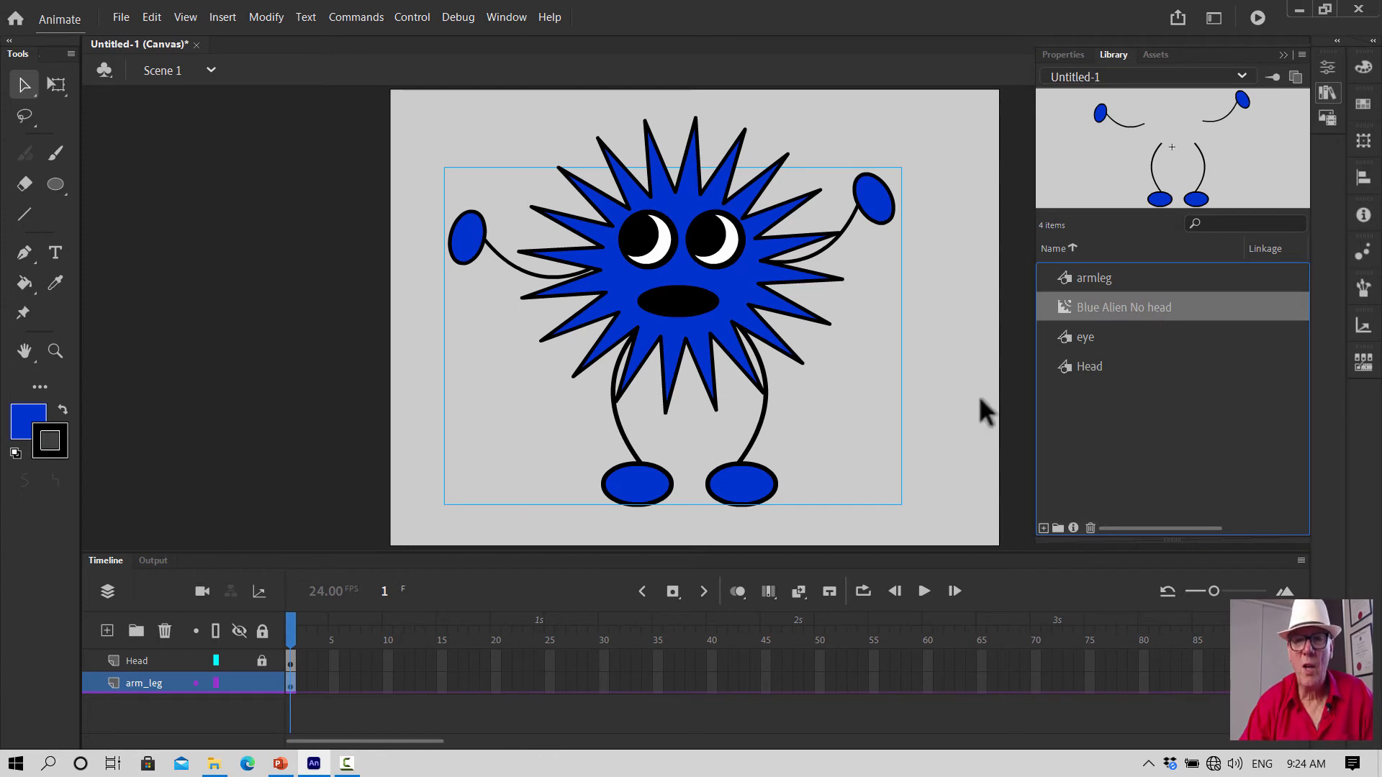
Merge the Head and arm_leg layers into a single layer
left_click(416, 469)
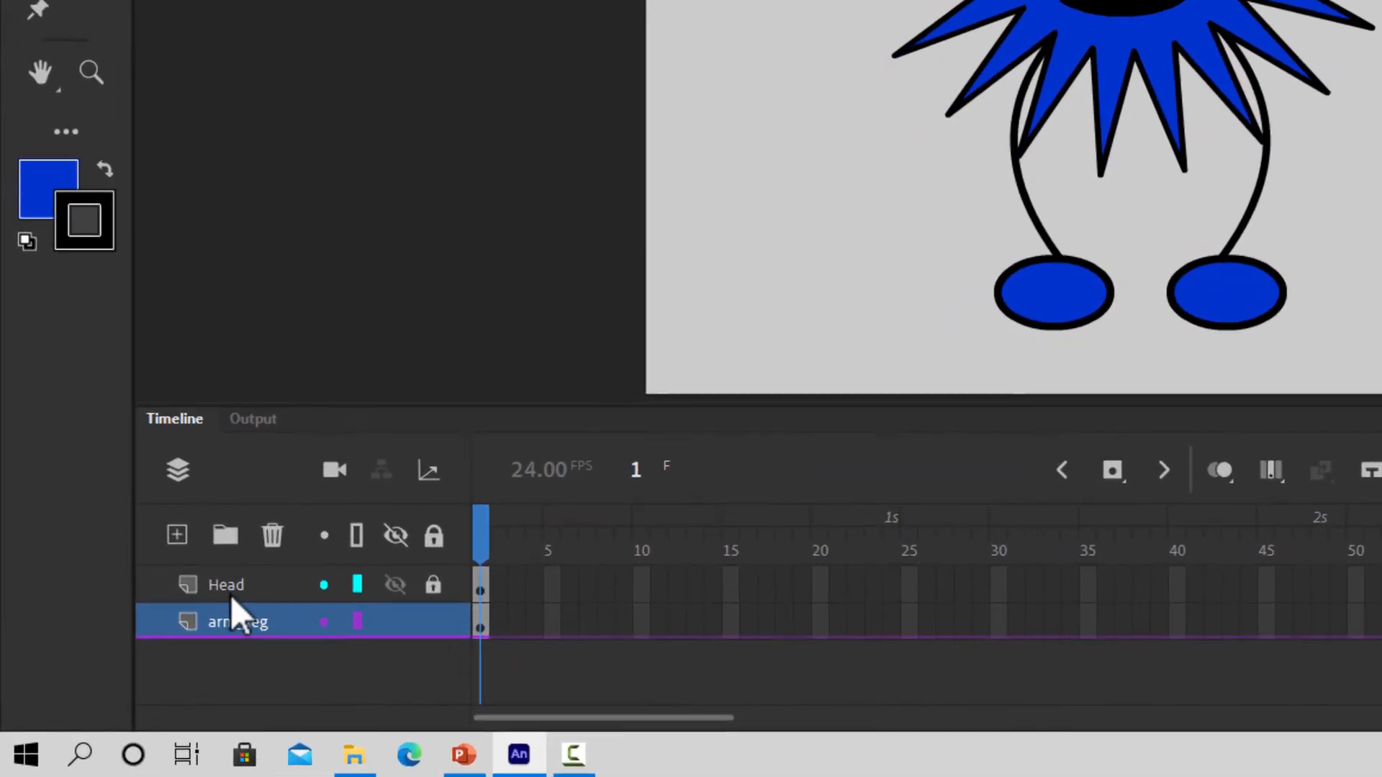
left_click(140, 662, "shift")
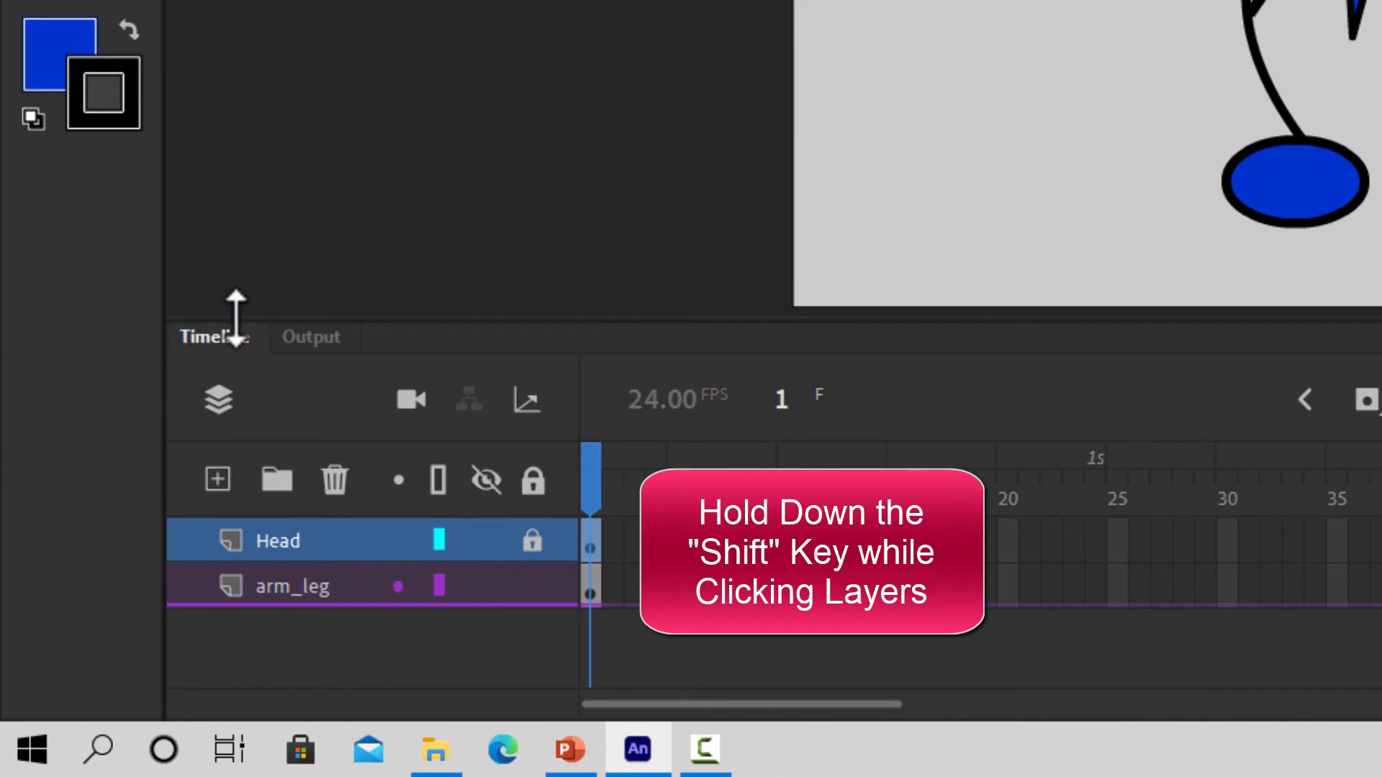
left_click(269, 587, "shift")
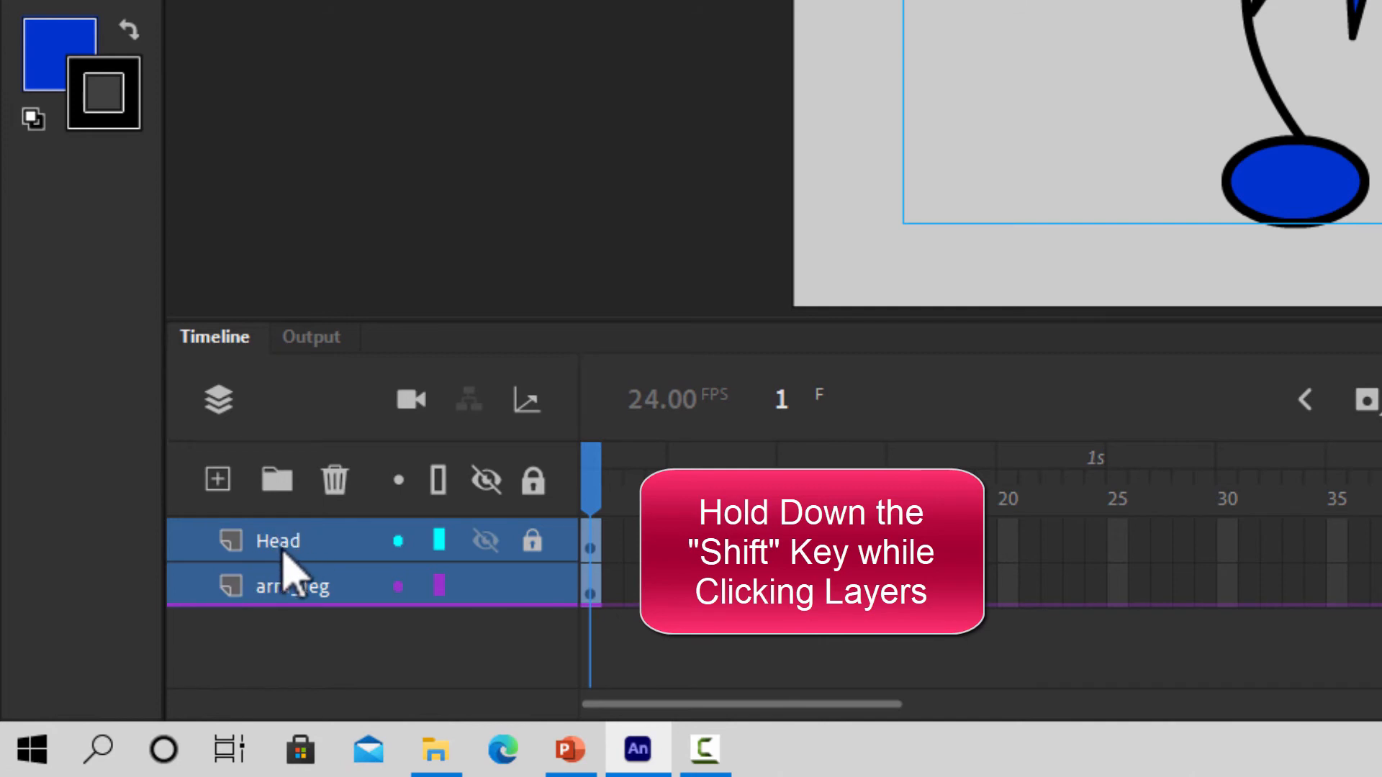
right_click(249, 545)
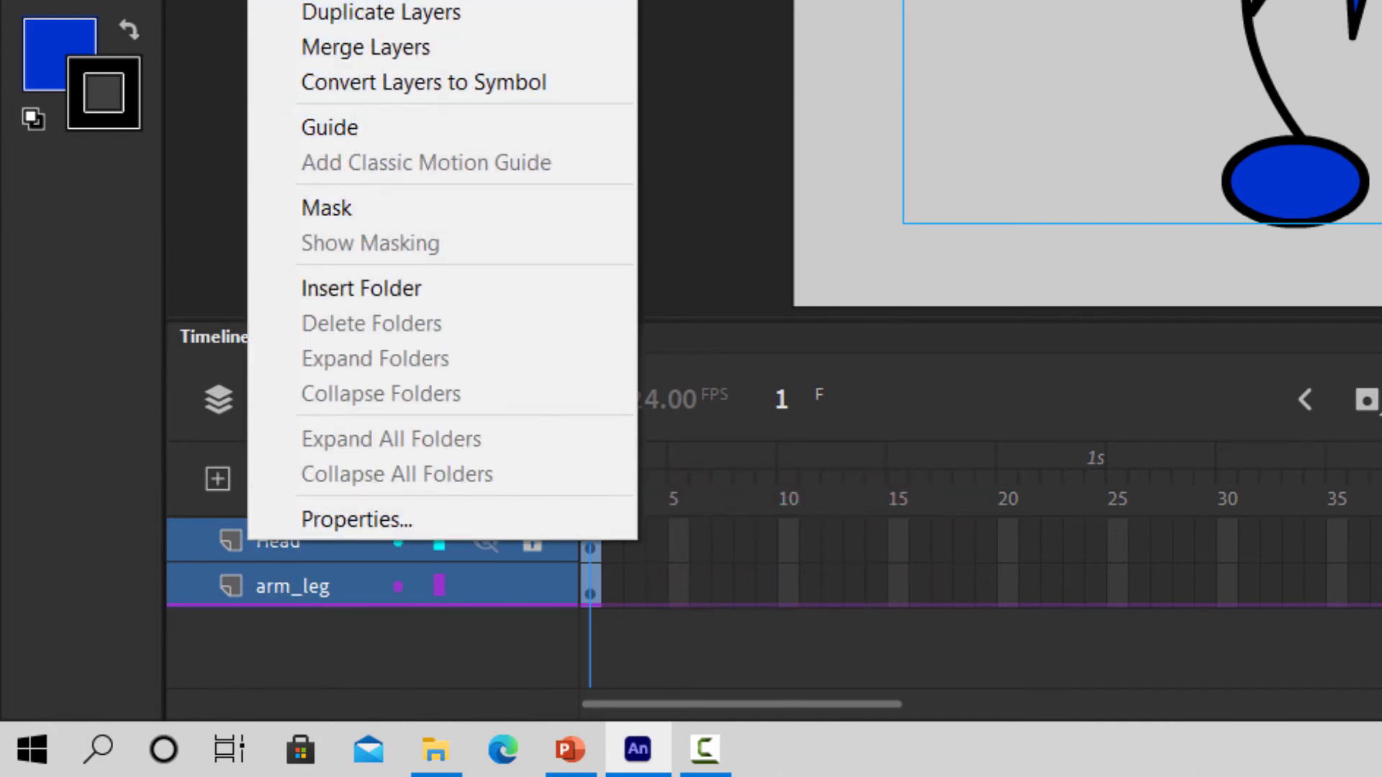
left_click(373, 48)
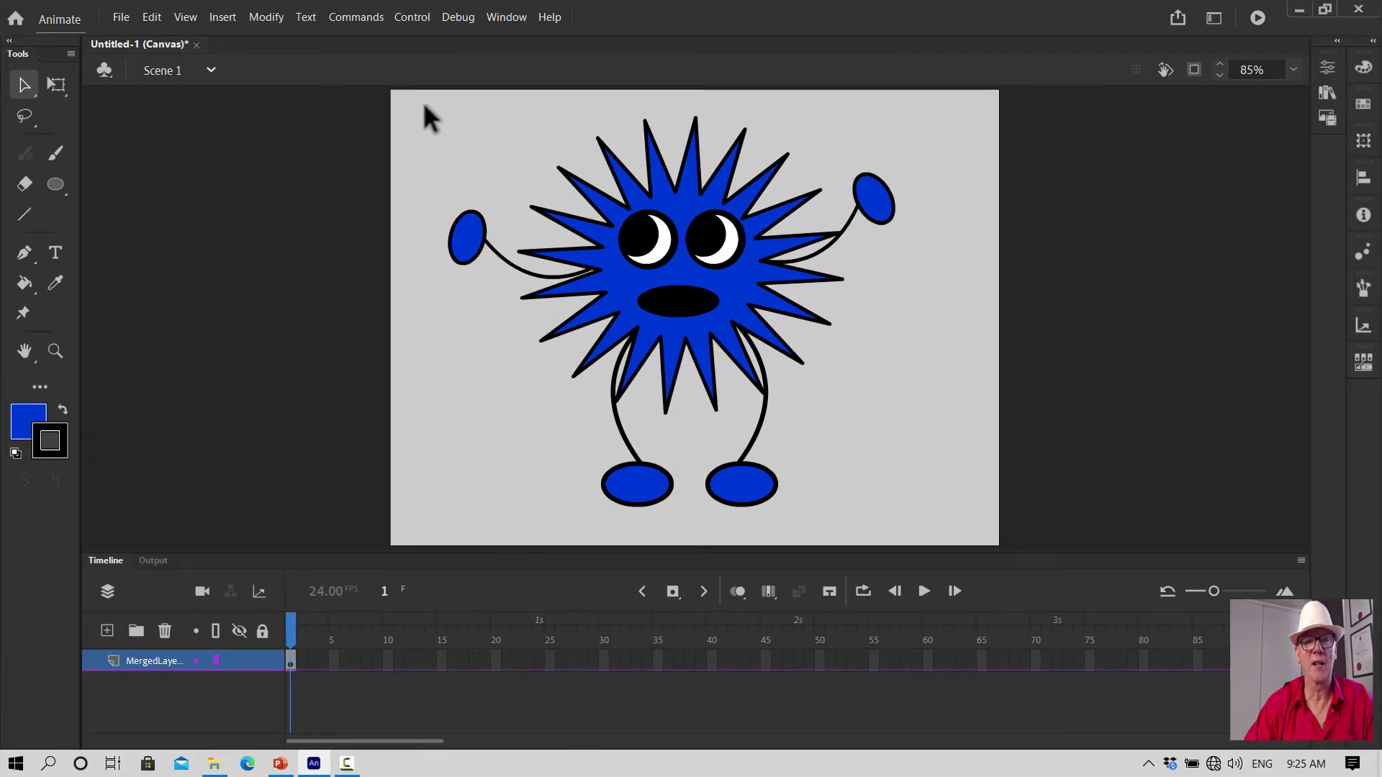
Convert the alien's head, arms and legs together into a movie clip symbol named Blue Alien, and show the library
mouse_move(425, 108)
left_mouse_down()
mouse_move(767, 437)
mouse_move(940, 533)
left_mouse_up()
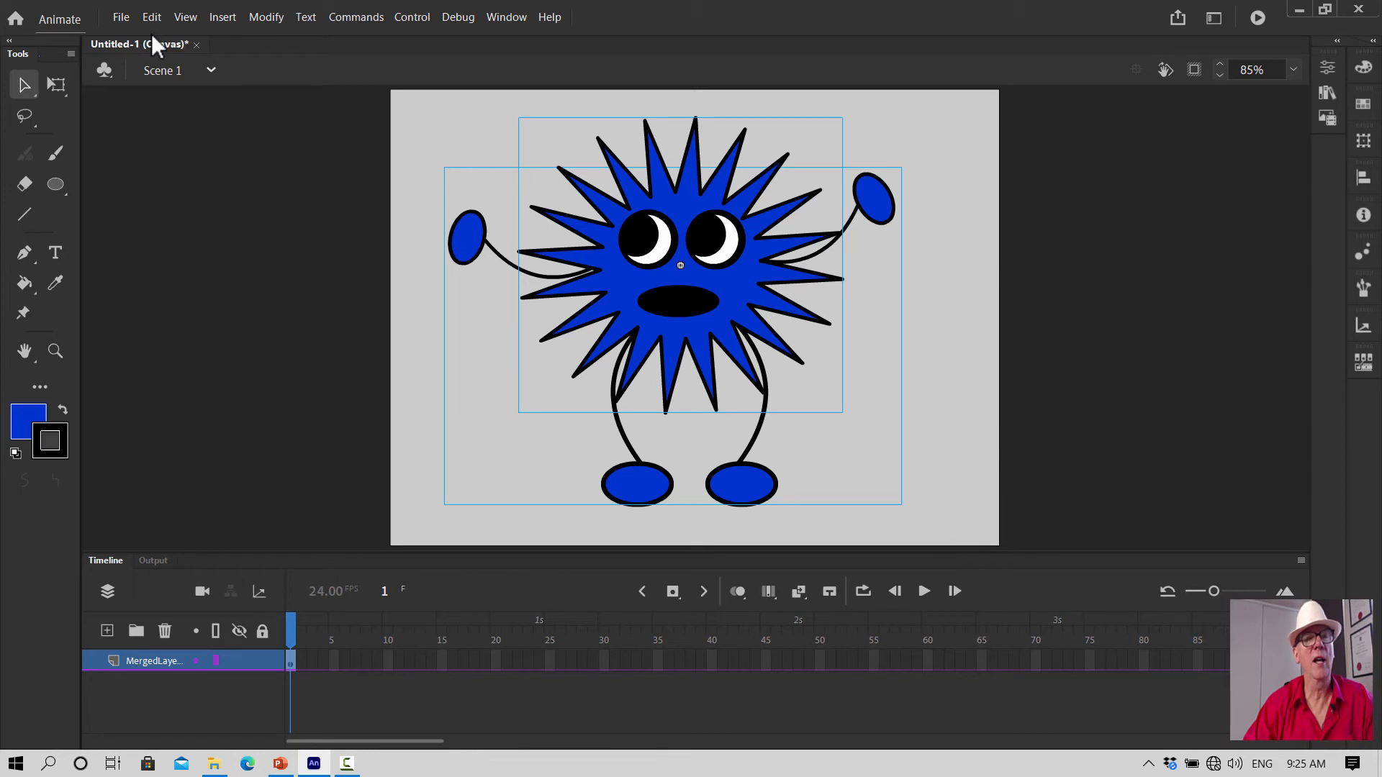
left_click(266, 17)
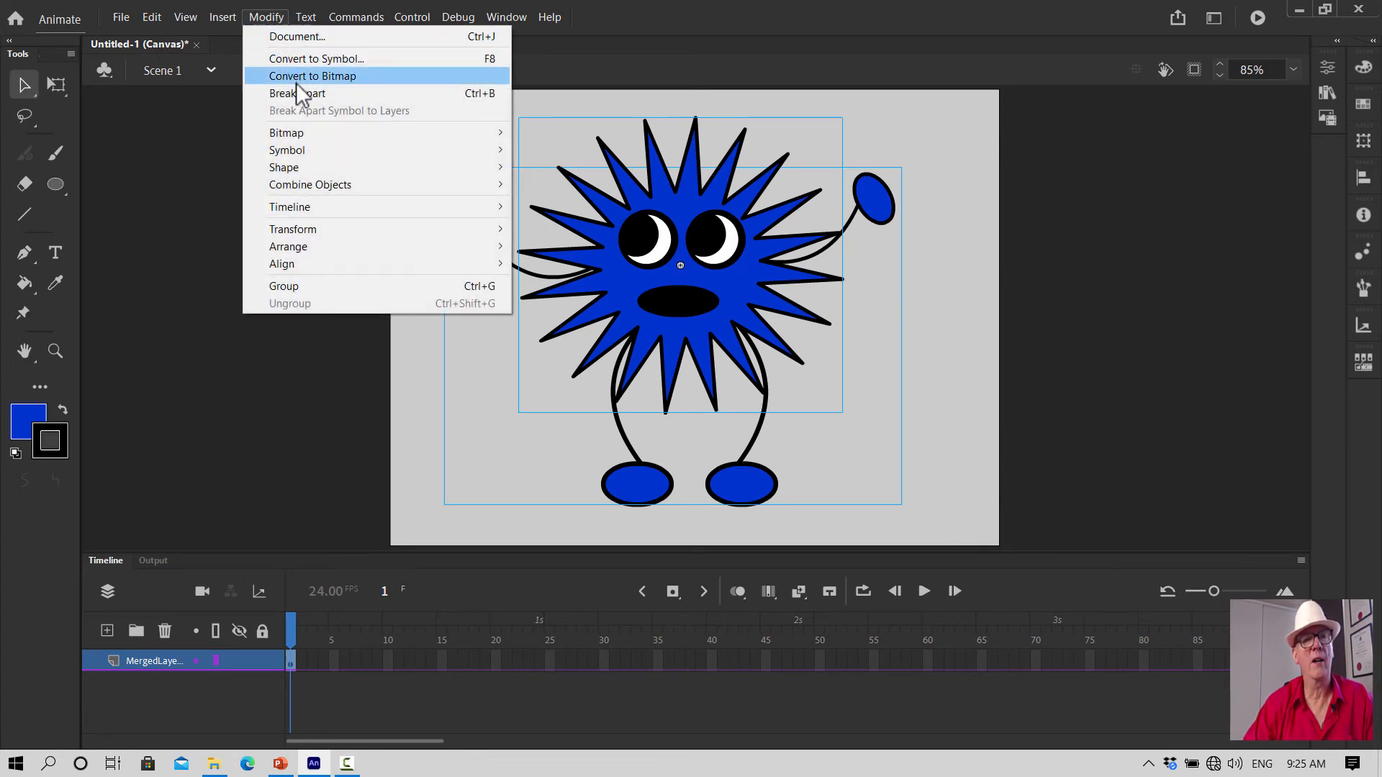
left_click(309, 59)
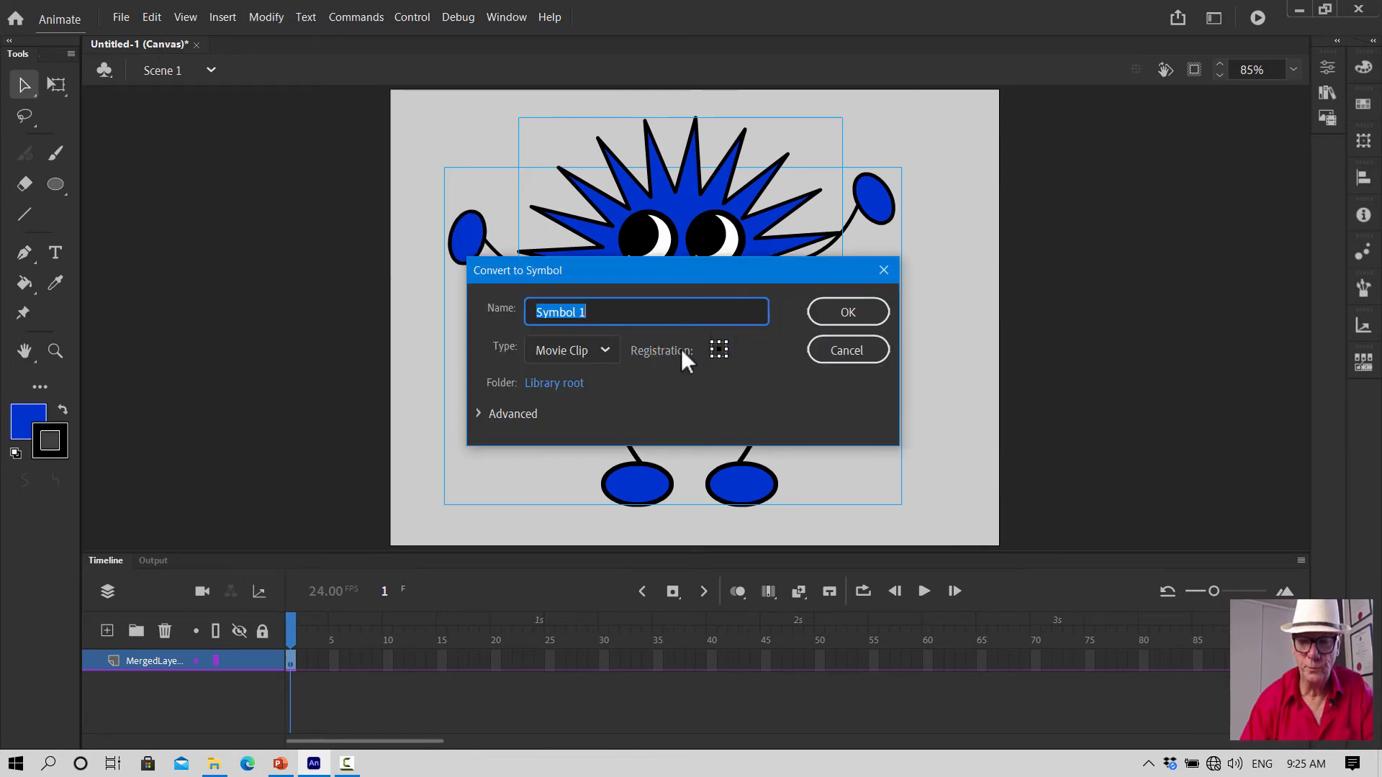
key("BackSpace")
type("Blue ")
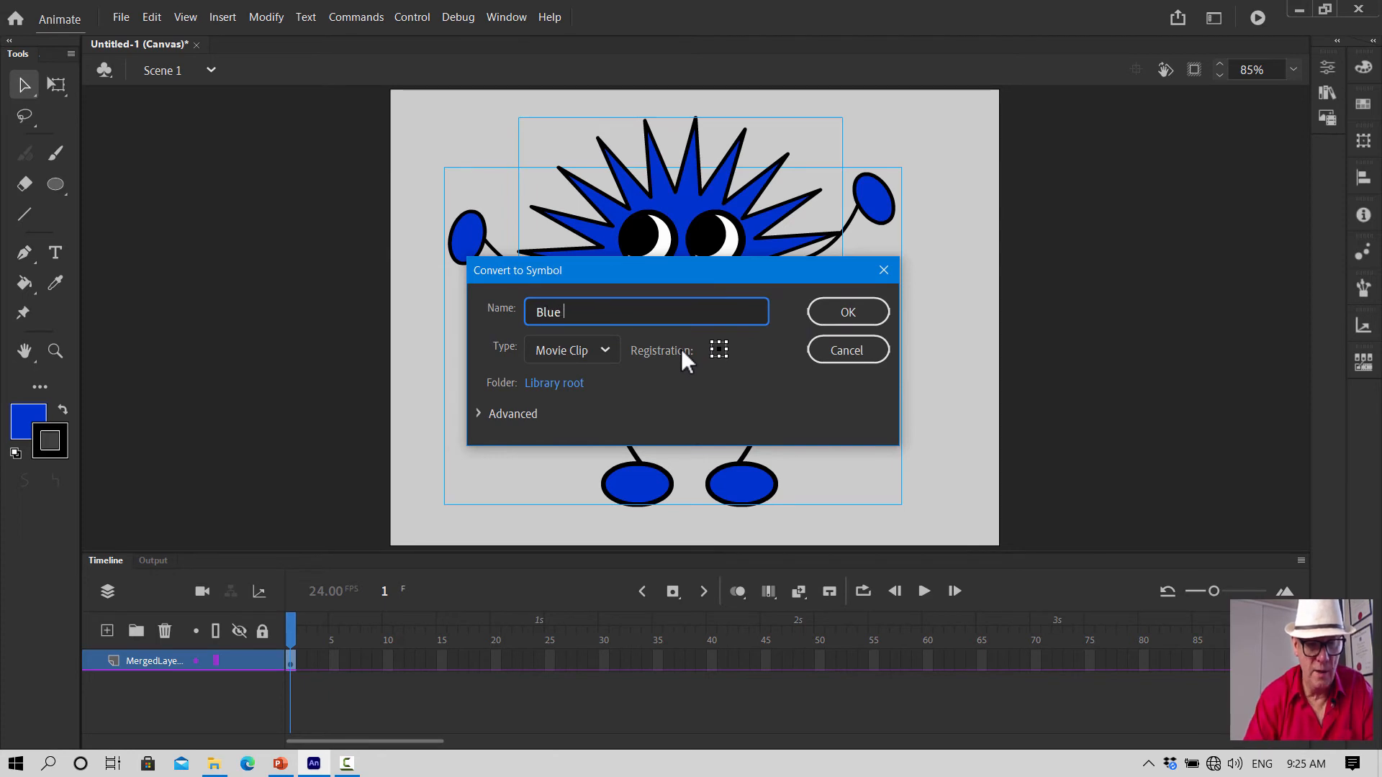
type("Alien")
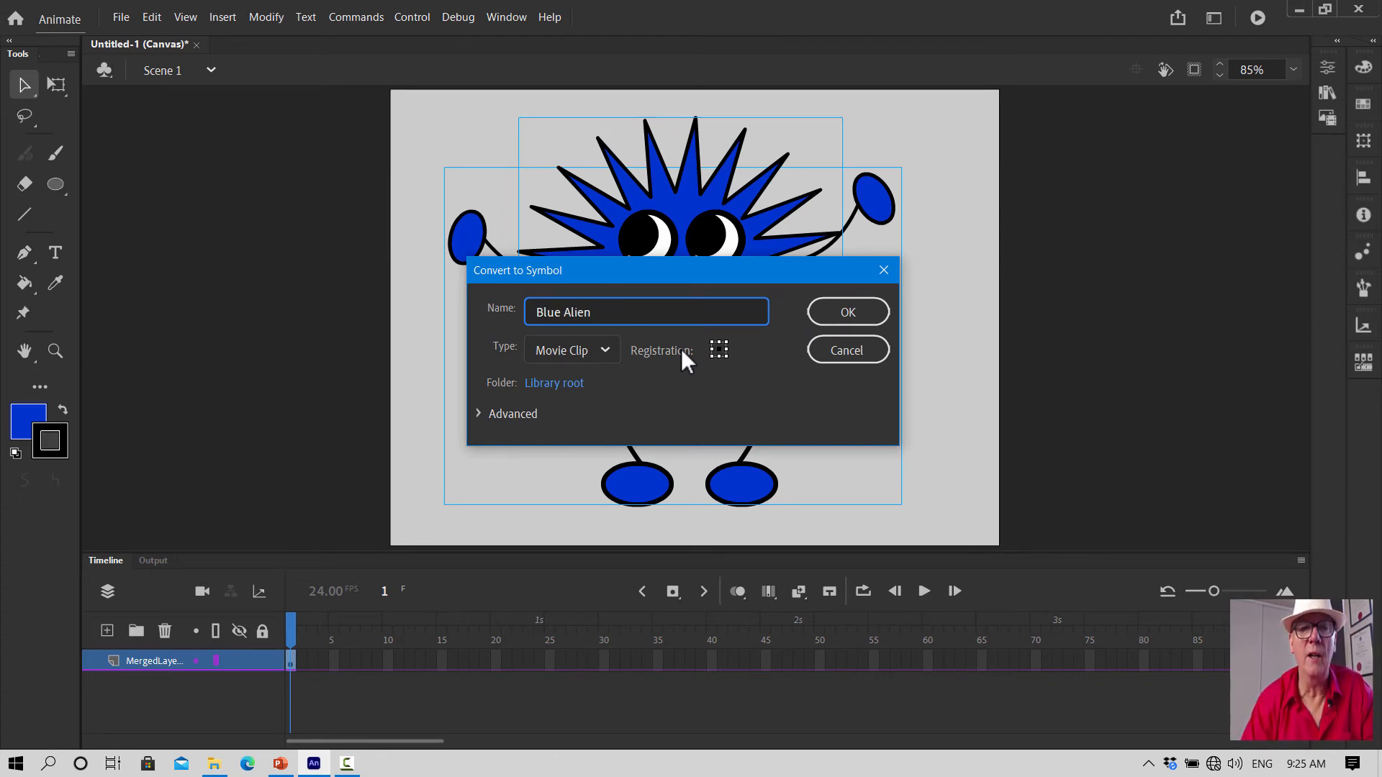
left_click(860, 313)
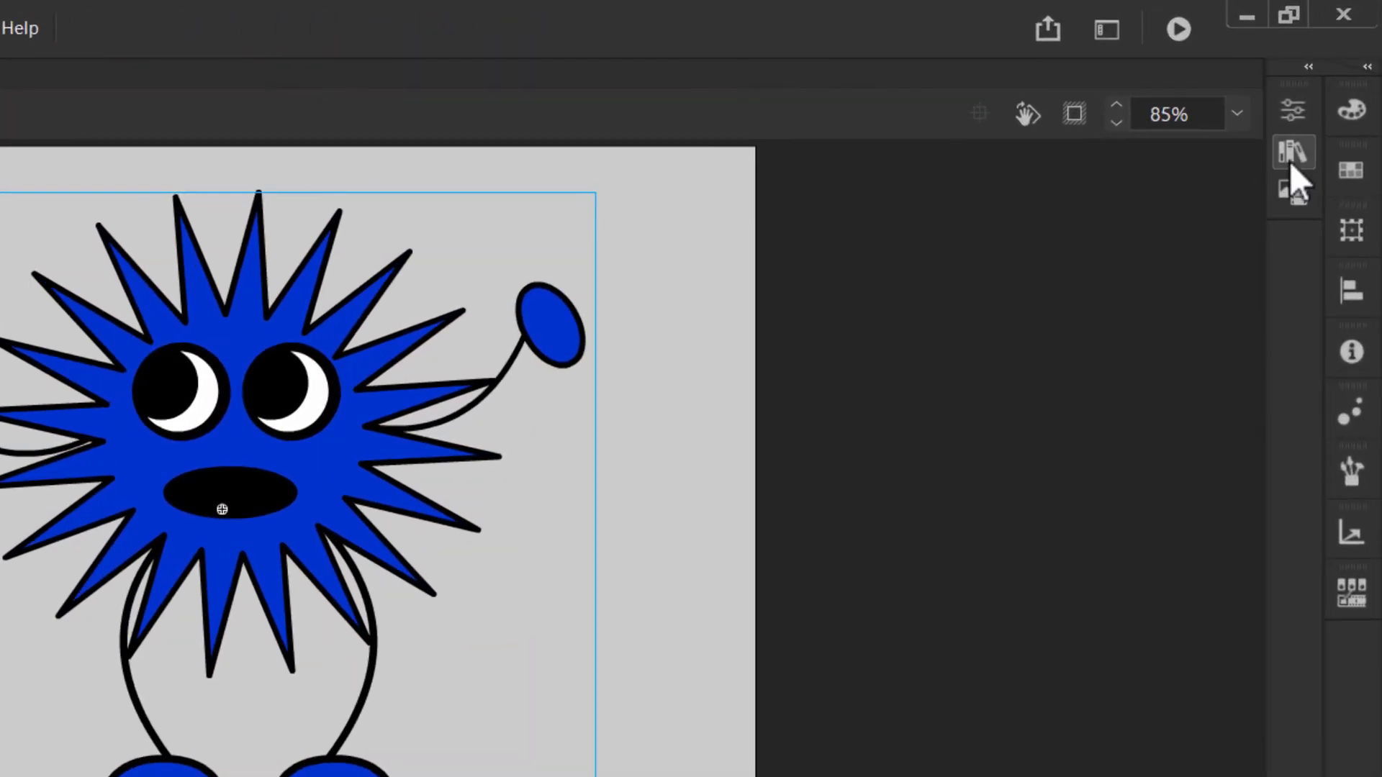
left_click(1328, 93)
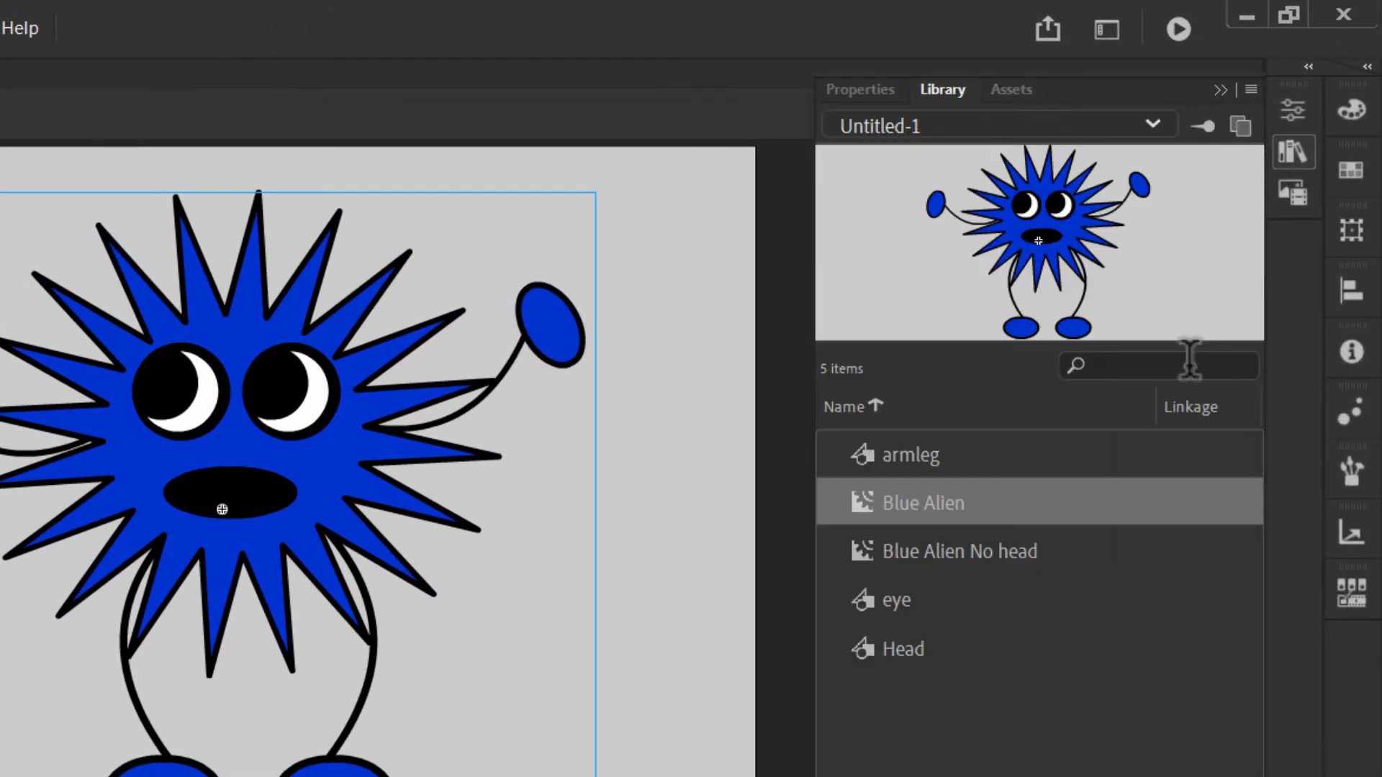
Delete the Blue Alien No head symbol from the library and undo the deletion
left_click(952, 547)
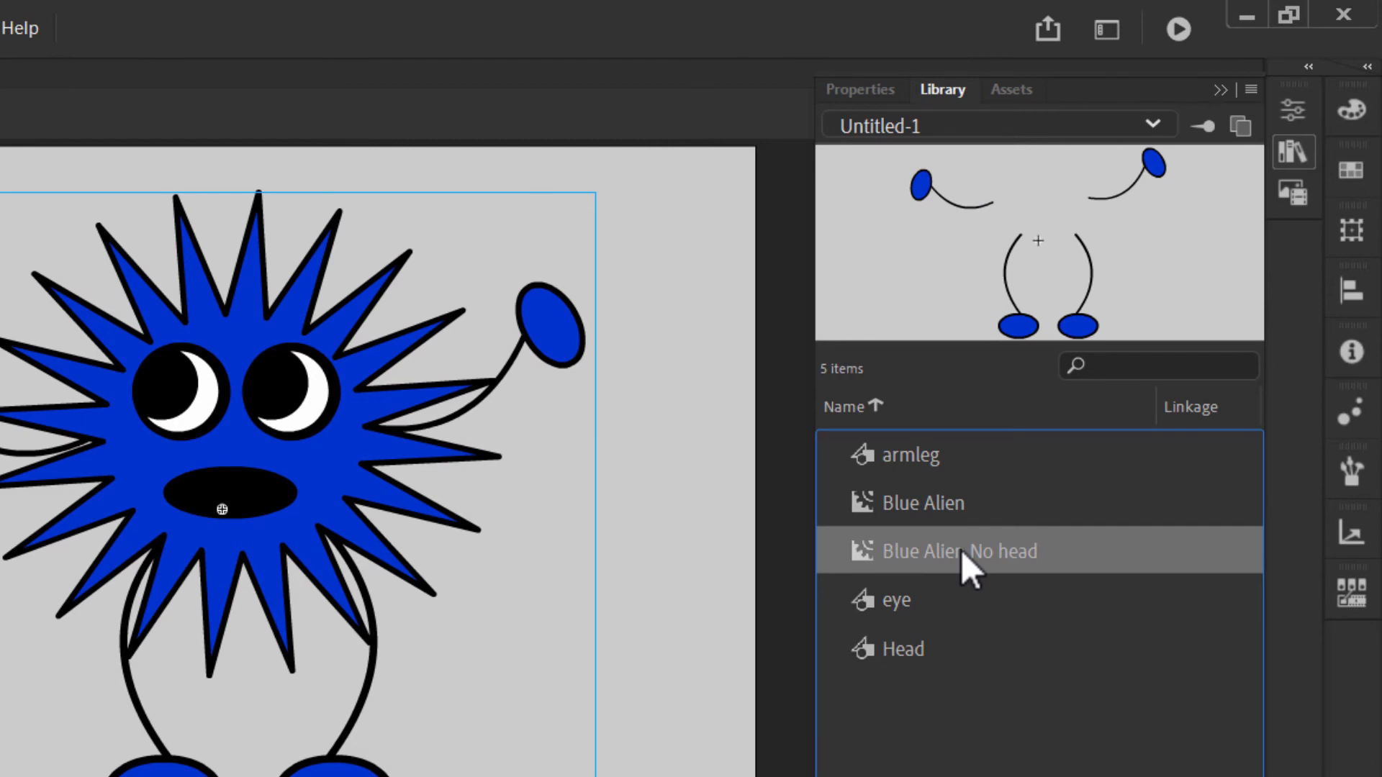
right_click(961, 550)
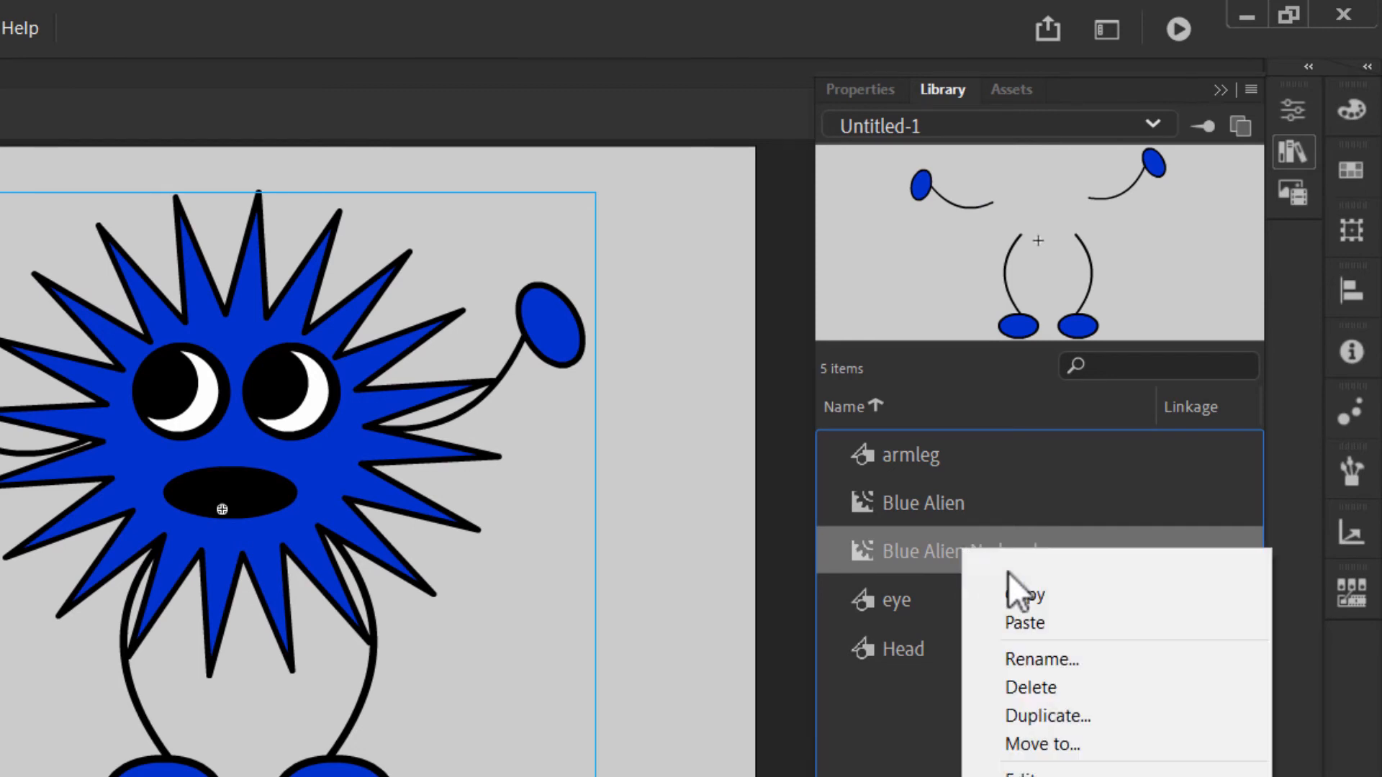
left_click(1063, 683)
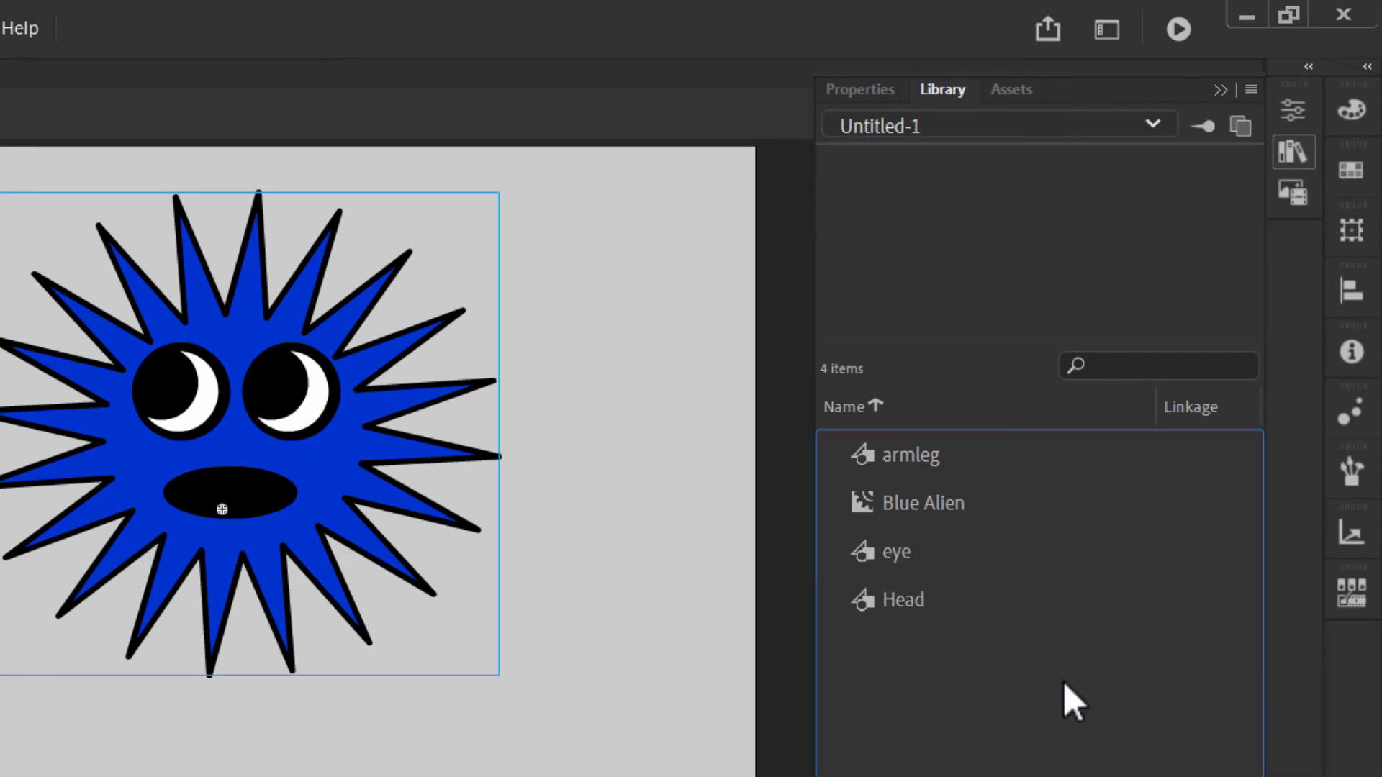
key("ctrl+z")
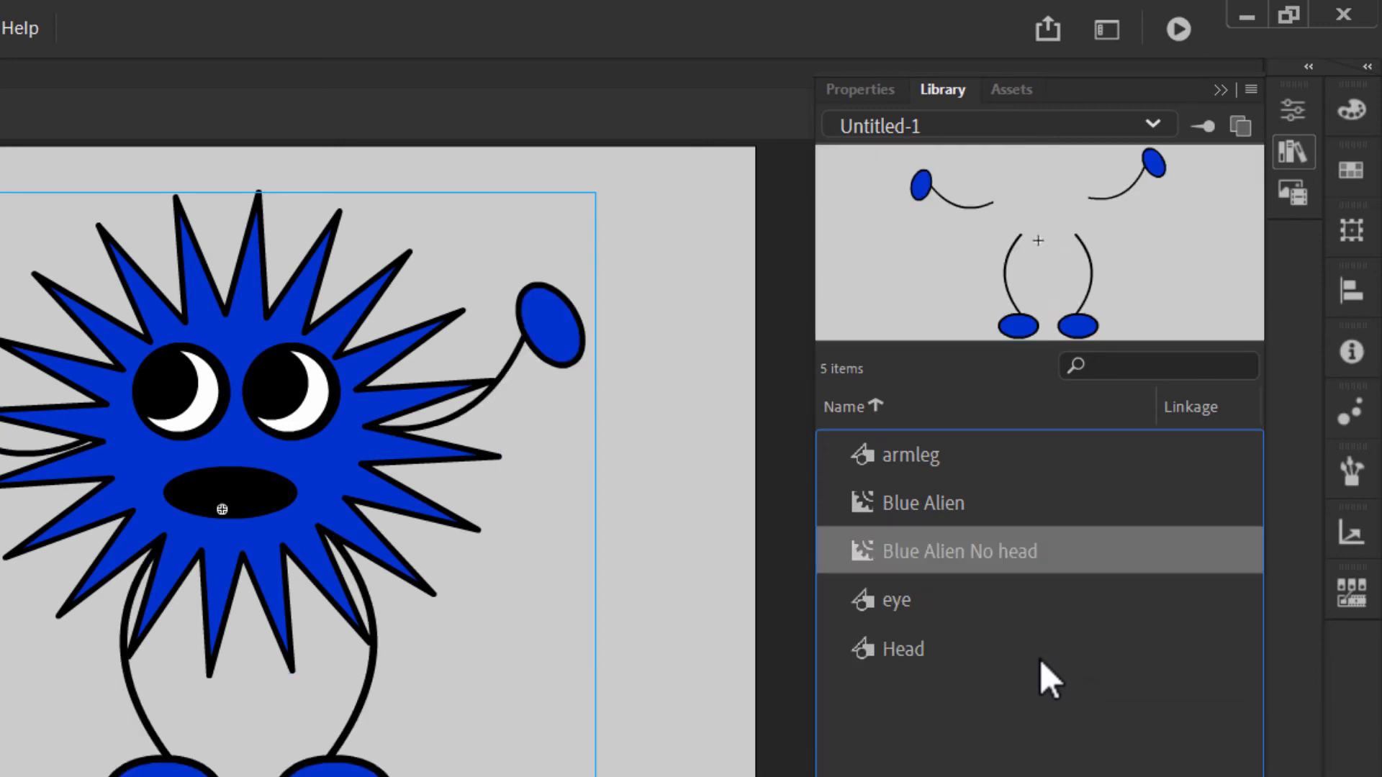
Rename the Blue Alien No head library symbol as Blue No Good Do NOT Delete
left_click(953, 513)
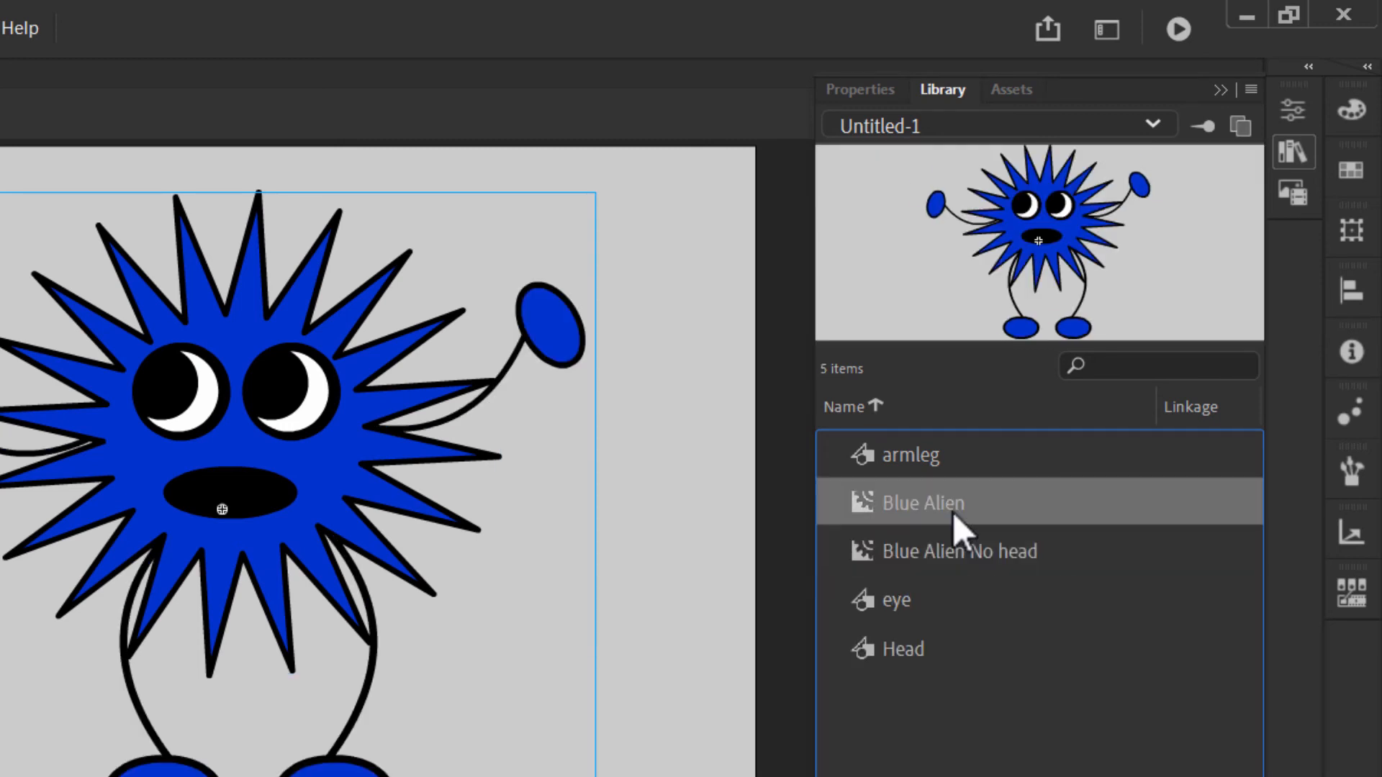
left_click(960, 547)
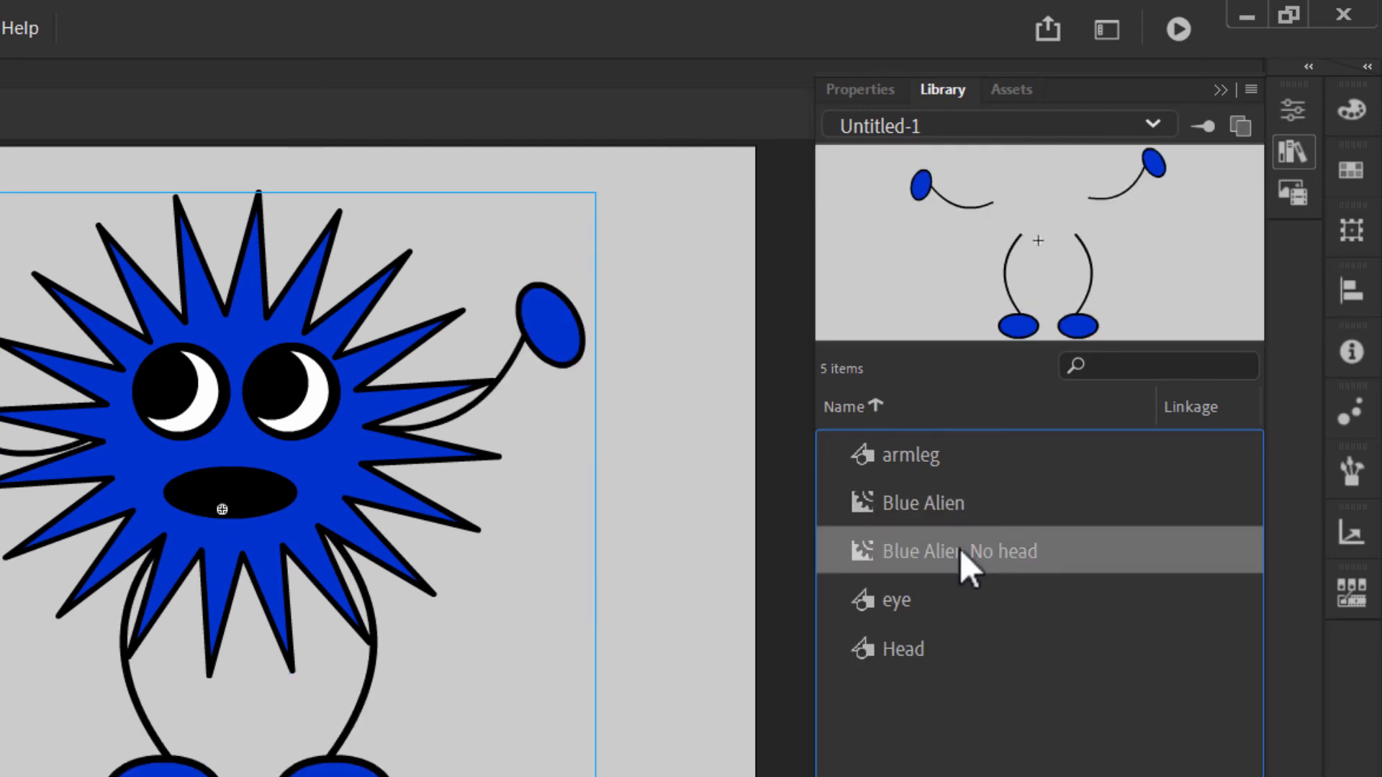
right_click(960, 547)
left_click(1040, 656)
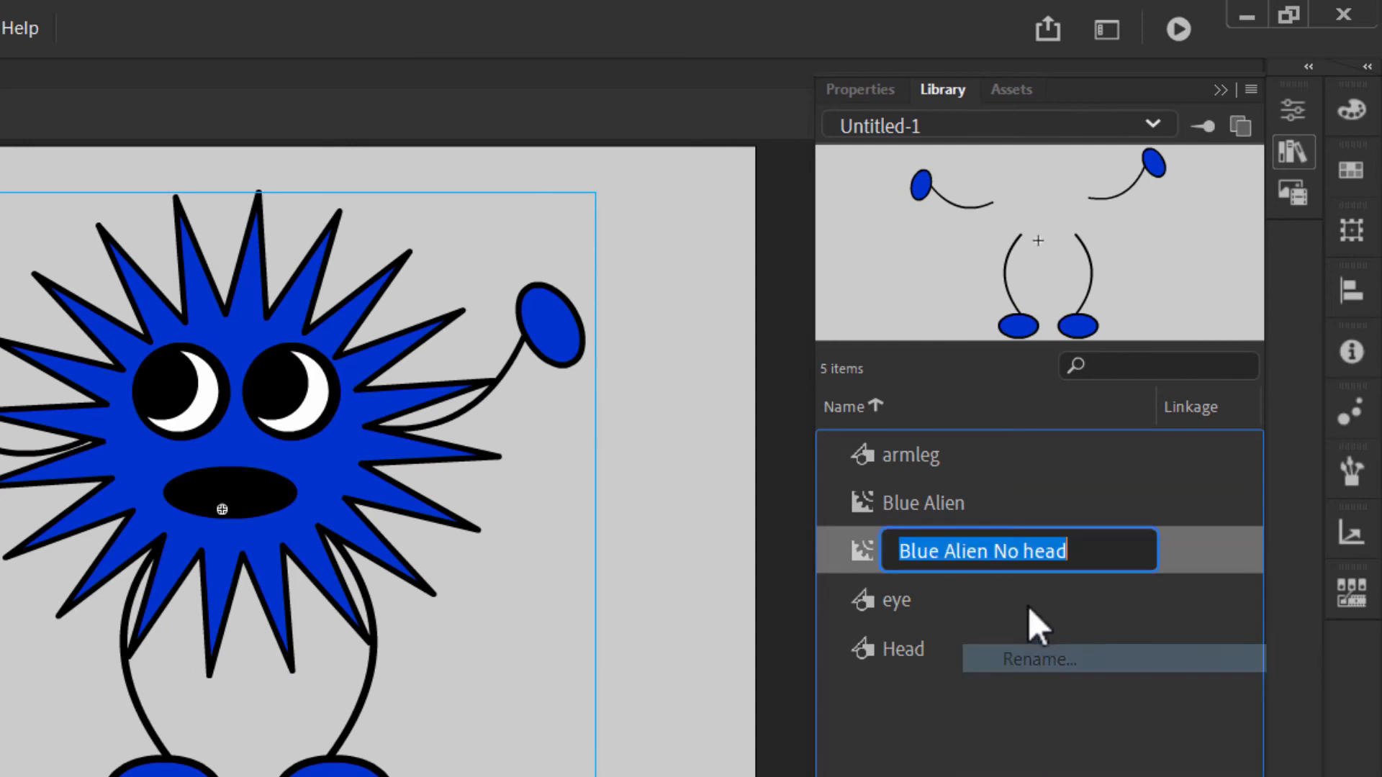
left_click(1076, 543)
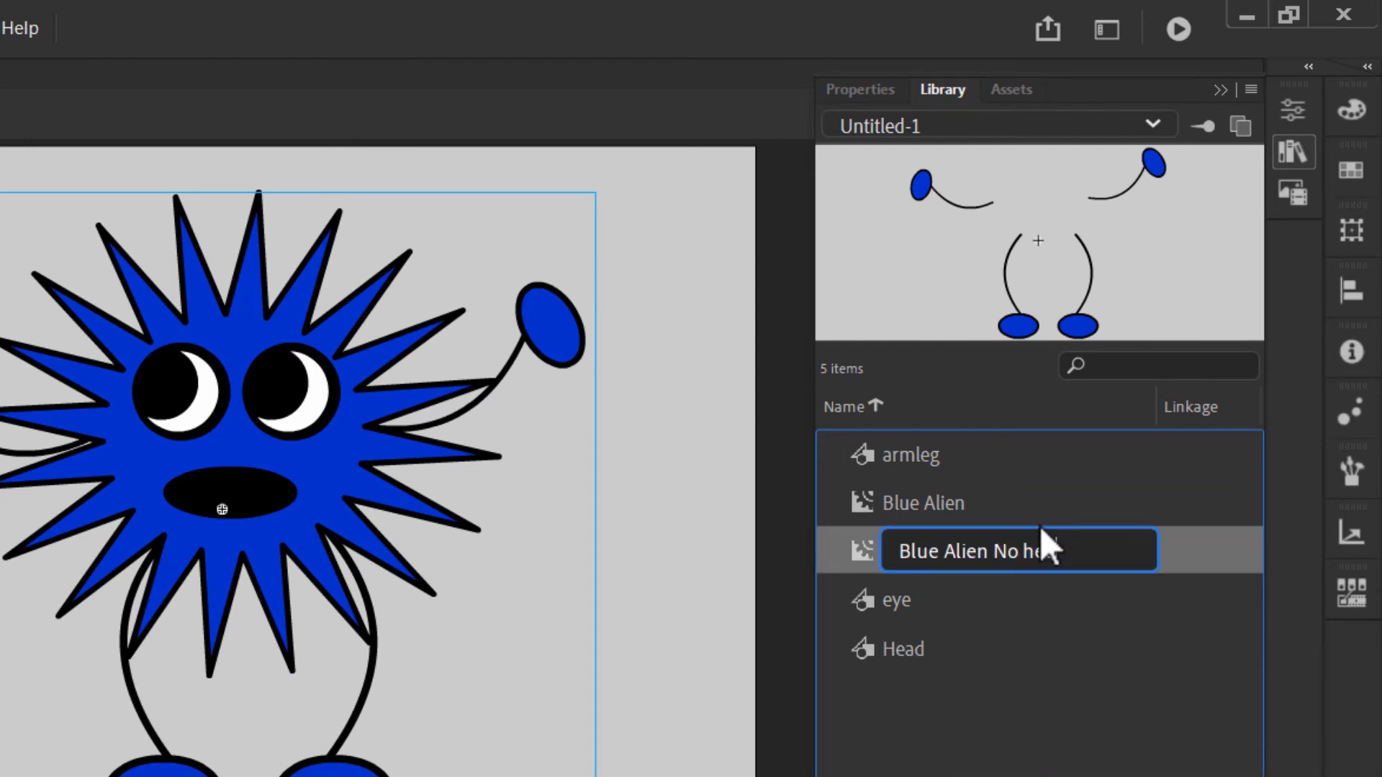
key("BackSpace")
key("BackSpace")
type("No Good ")
type("N")
key("BackSpace")
key("BackSpace")
key("BackSpace")
key("BackSpace")
key("BackSpace")
key("BackSpace")
key("BackSpace")
key("BackSpace")
key("BackSpace")
key("BackSpace")
key("BackSpace")
key("BackSpace")
key("BackSpace")
key("BackSpace")
type("No Good Do NOT Delete")
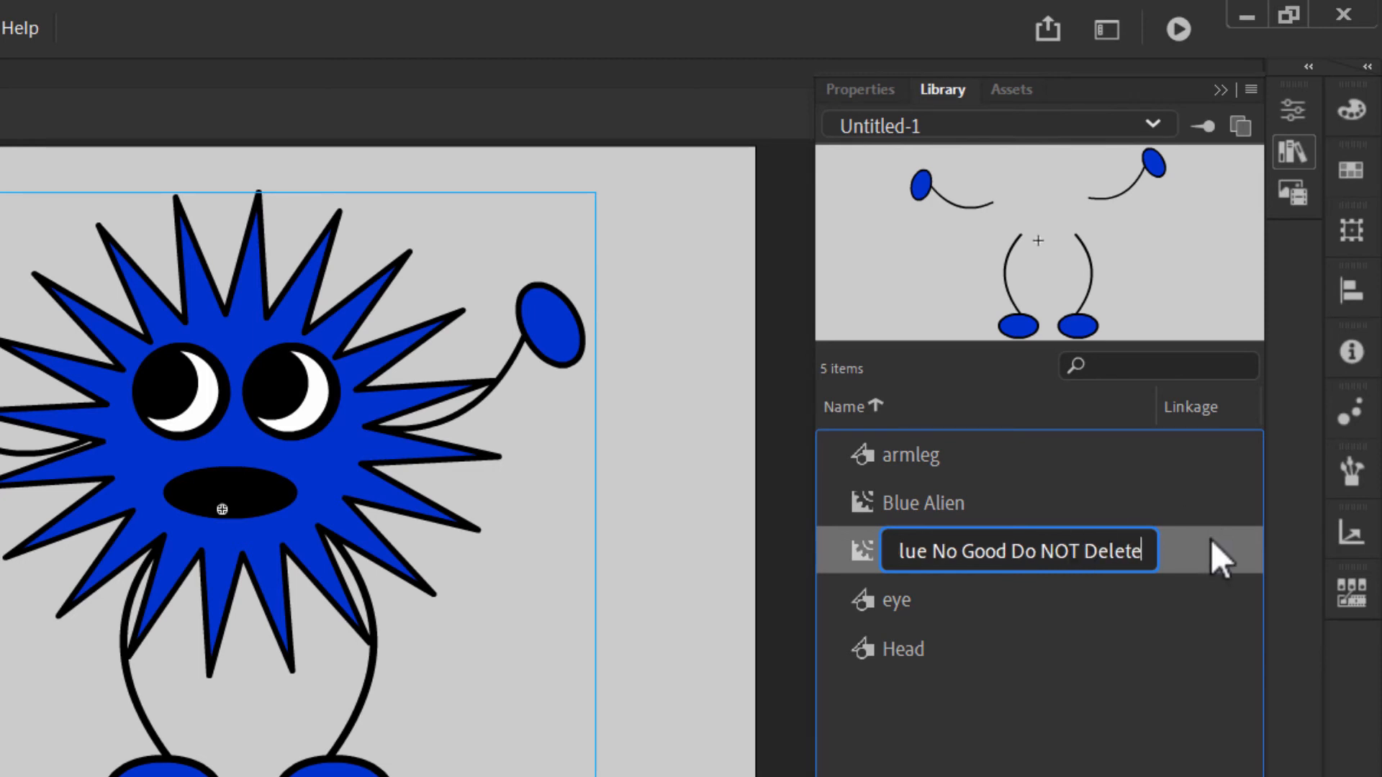
key("Return")
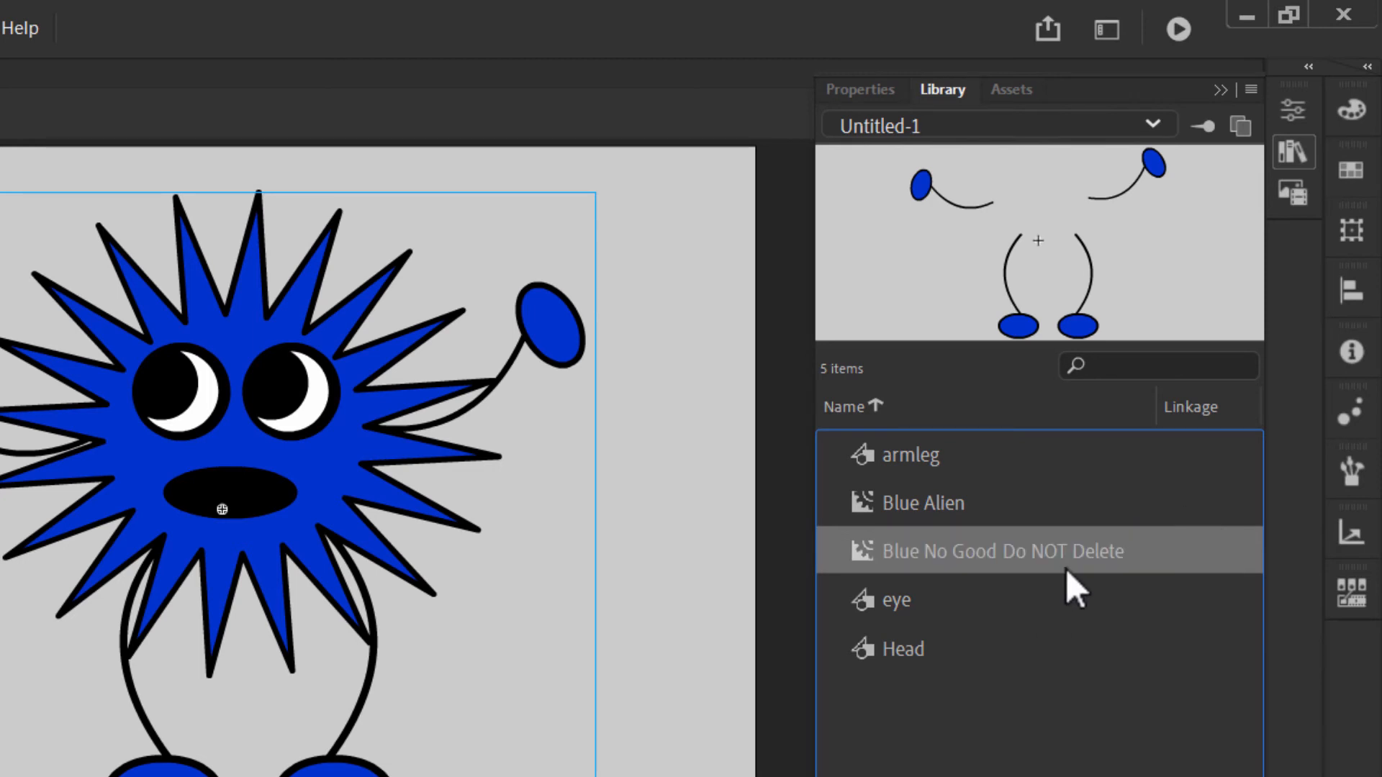
Place a second Blue Alien instance on the stage, scaled down to about a quarter size beside the original's feet
left_click(945, 503)
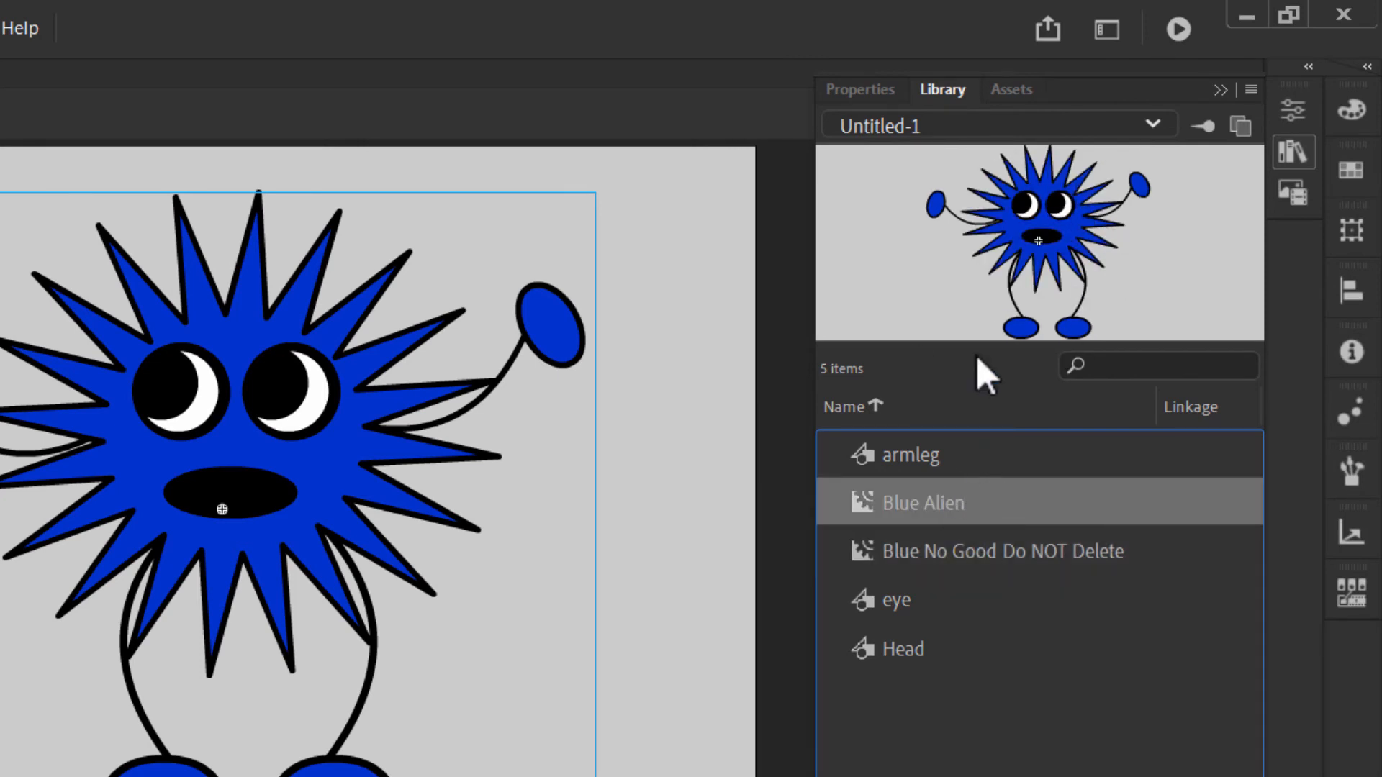
left_click_drag(999, 508, 555, 662)
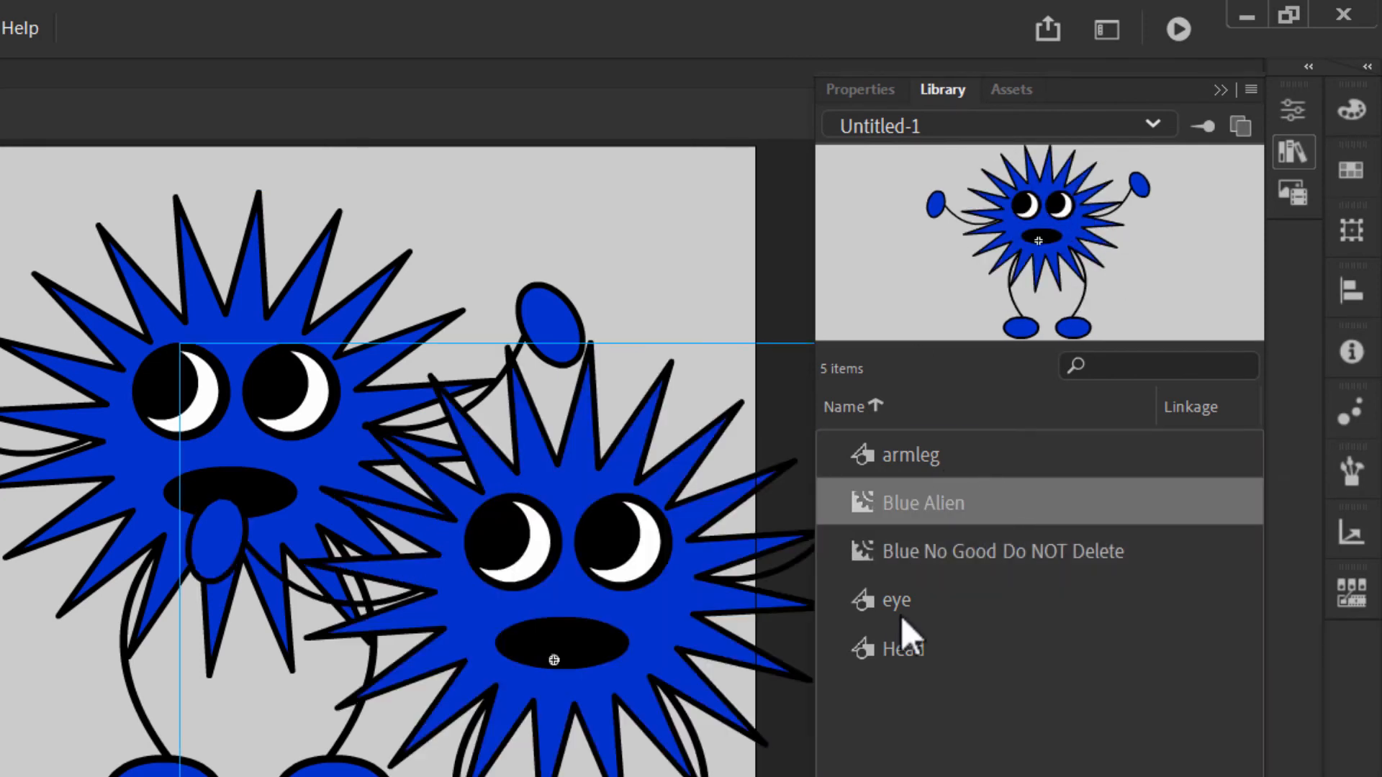
key("q")
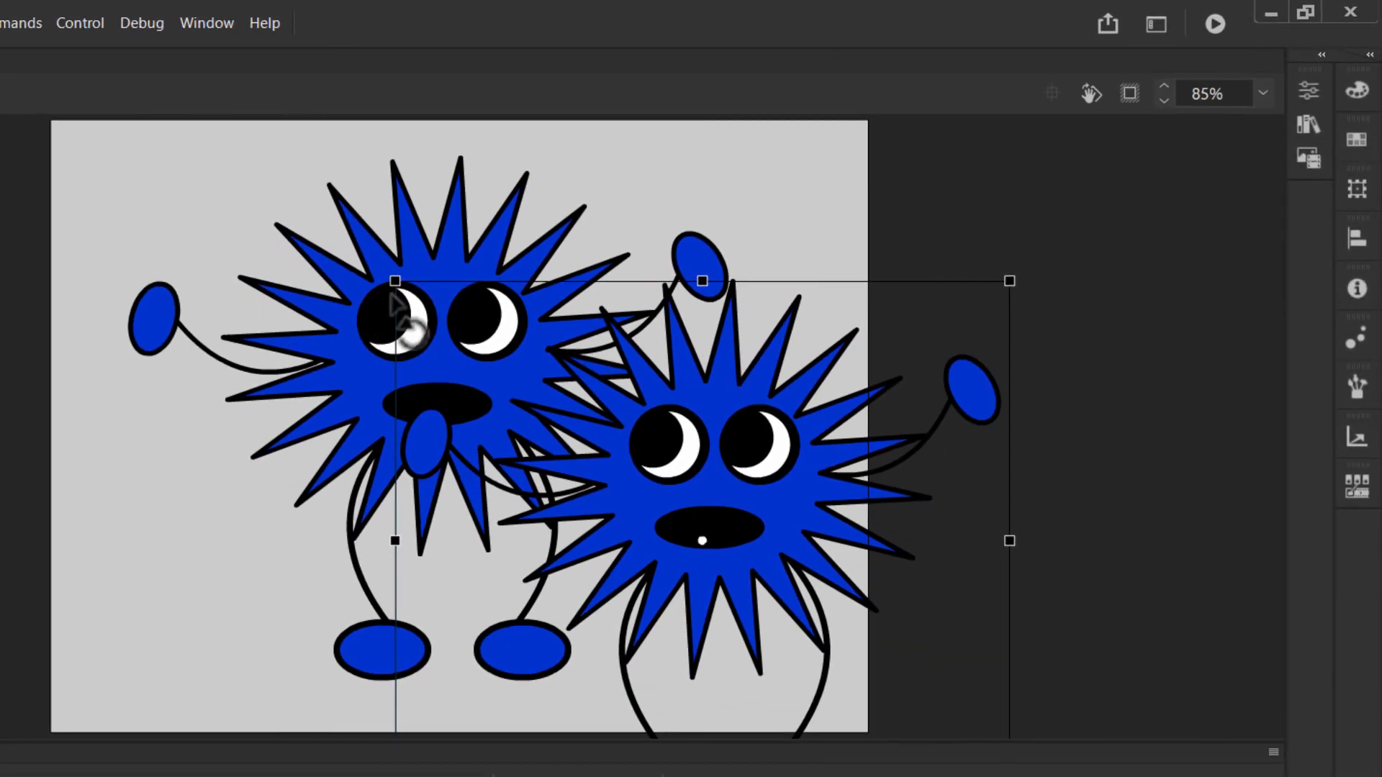
left_click_drag(395, 281, 620, 481)
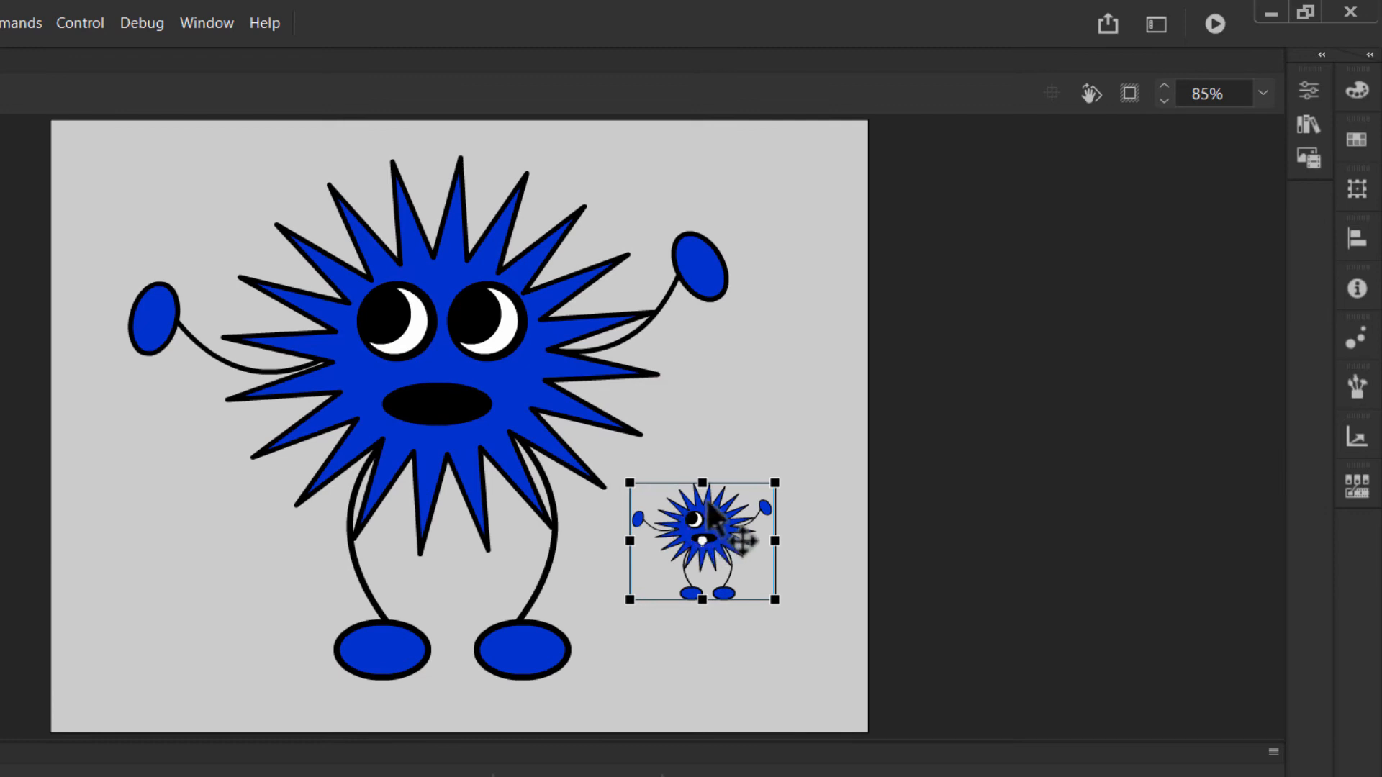
left_click_drag(719, 515, 755, 562)
left_click(850, 450)
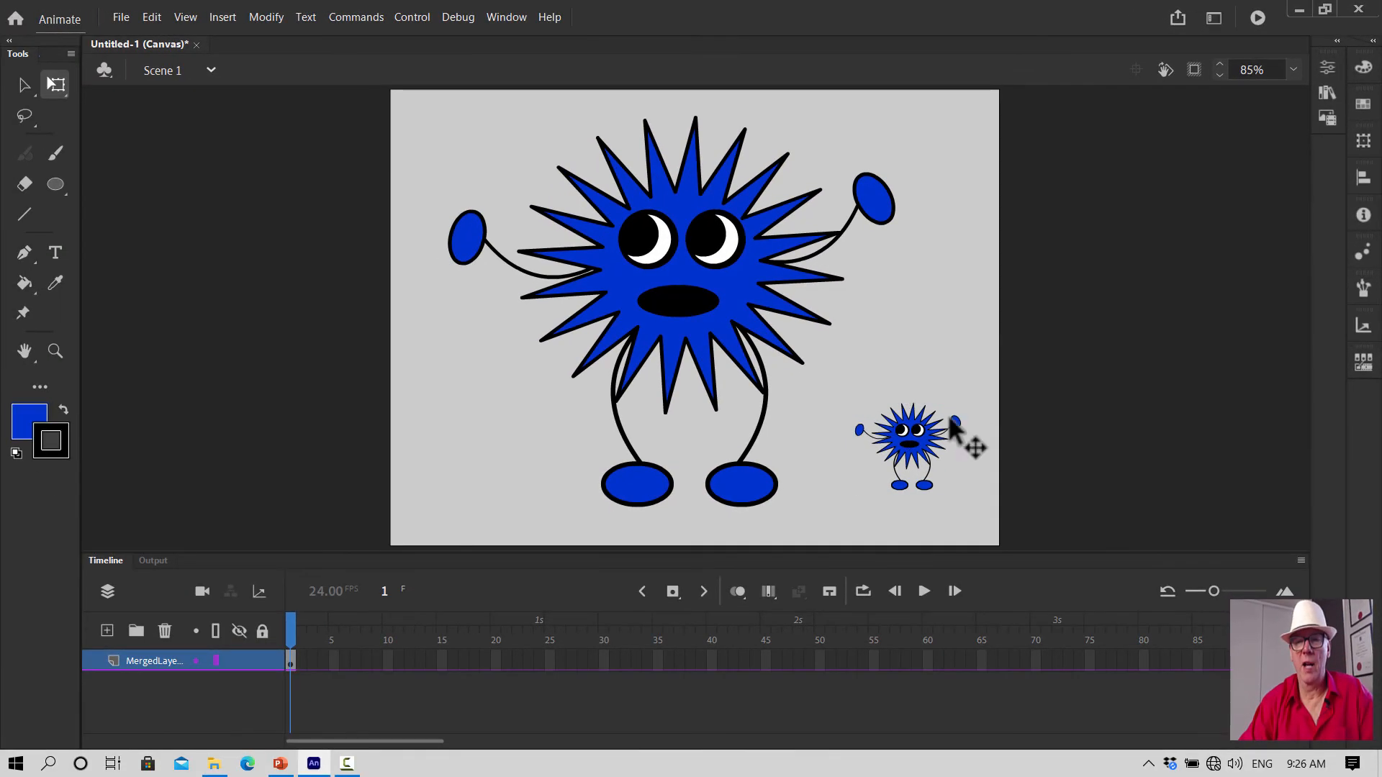
Delete the small Blue Alien instance from the stage
left_click(772, 572)
key("Delete")
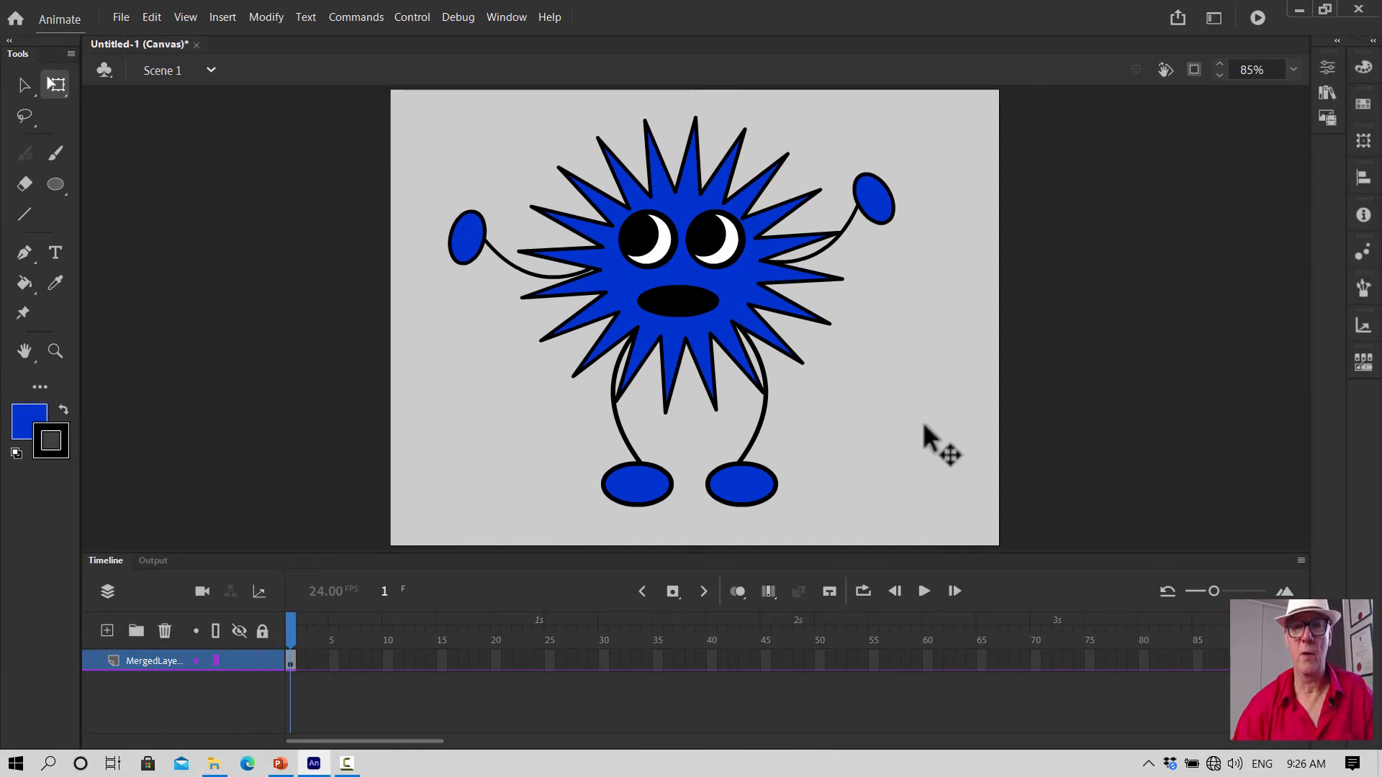
left_click(118, 19)
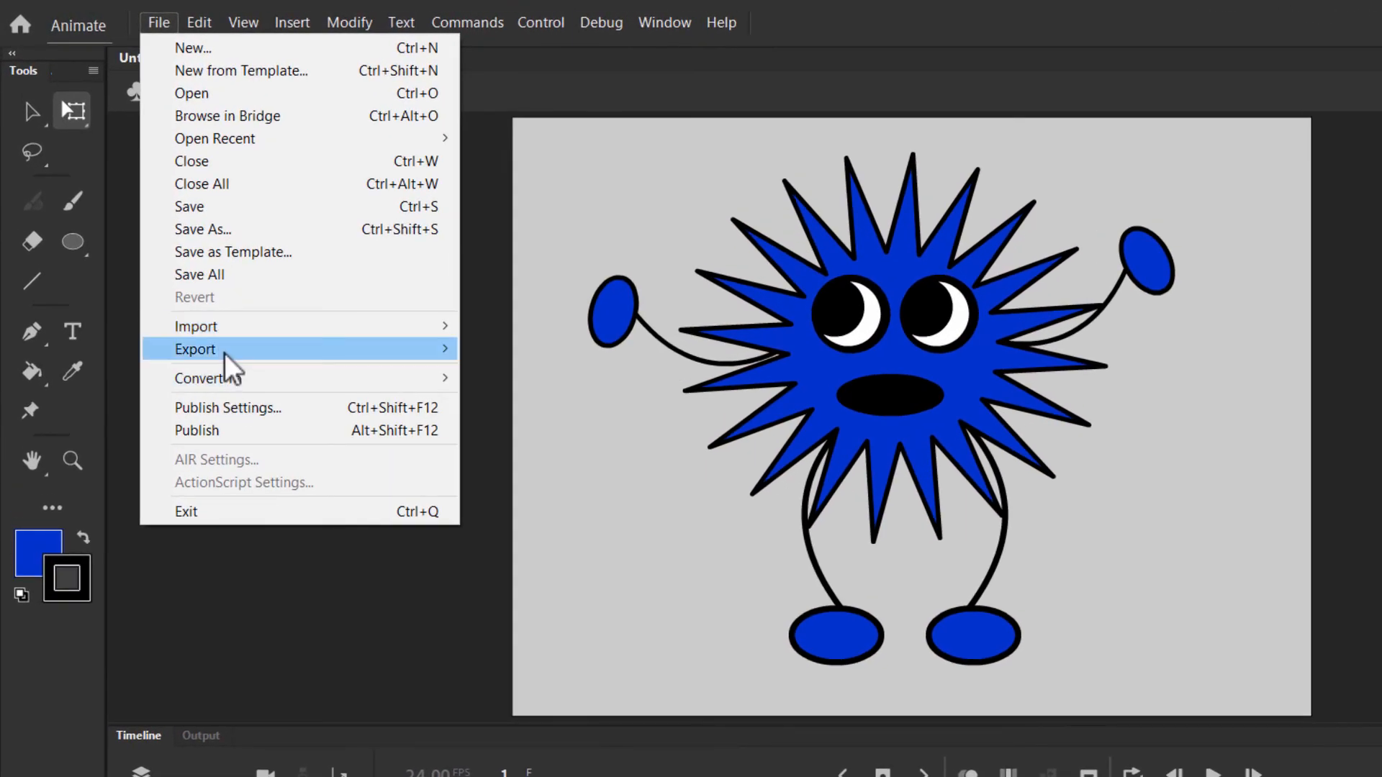
mouse_move(389, 326)
left_click(558, 440)
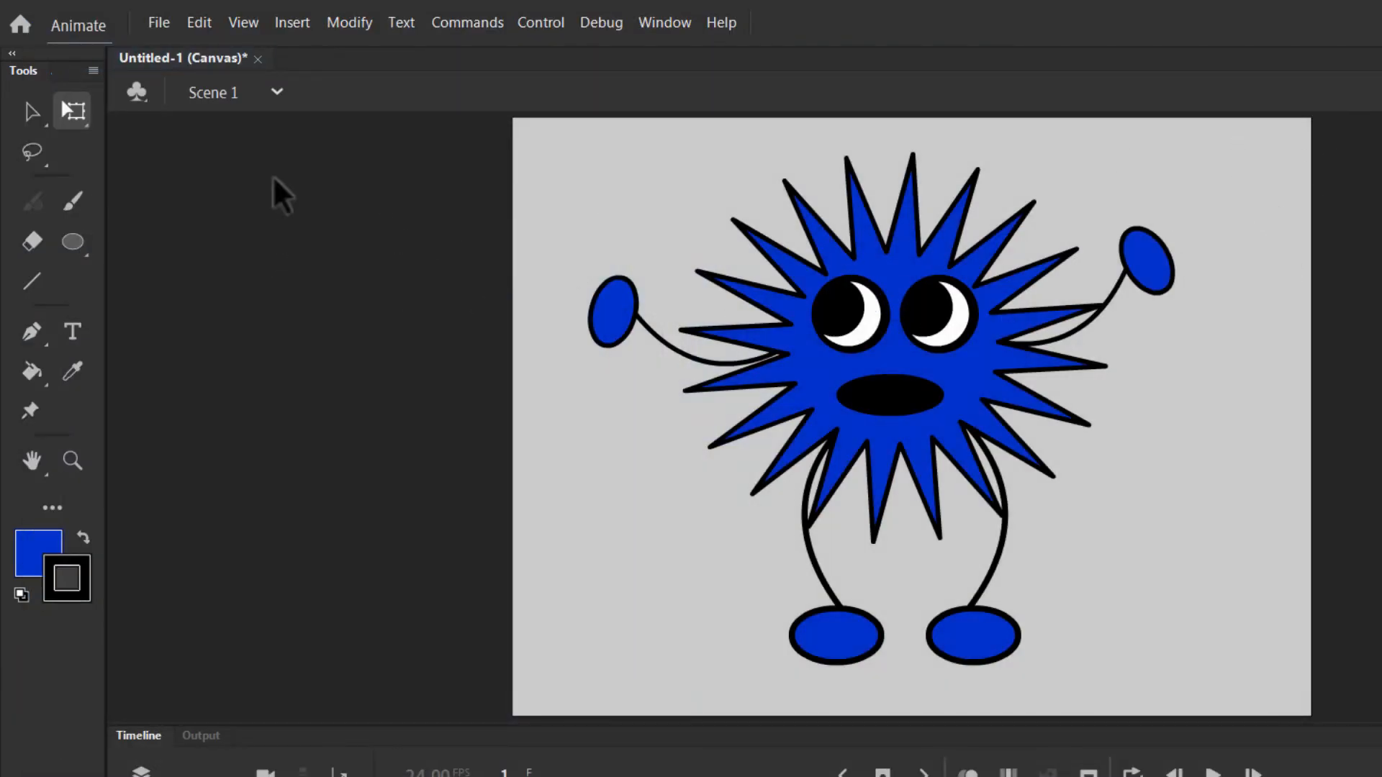
Start an image export of the stage and choose PNG-24 as the file format
left_click(154, 25)
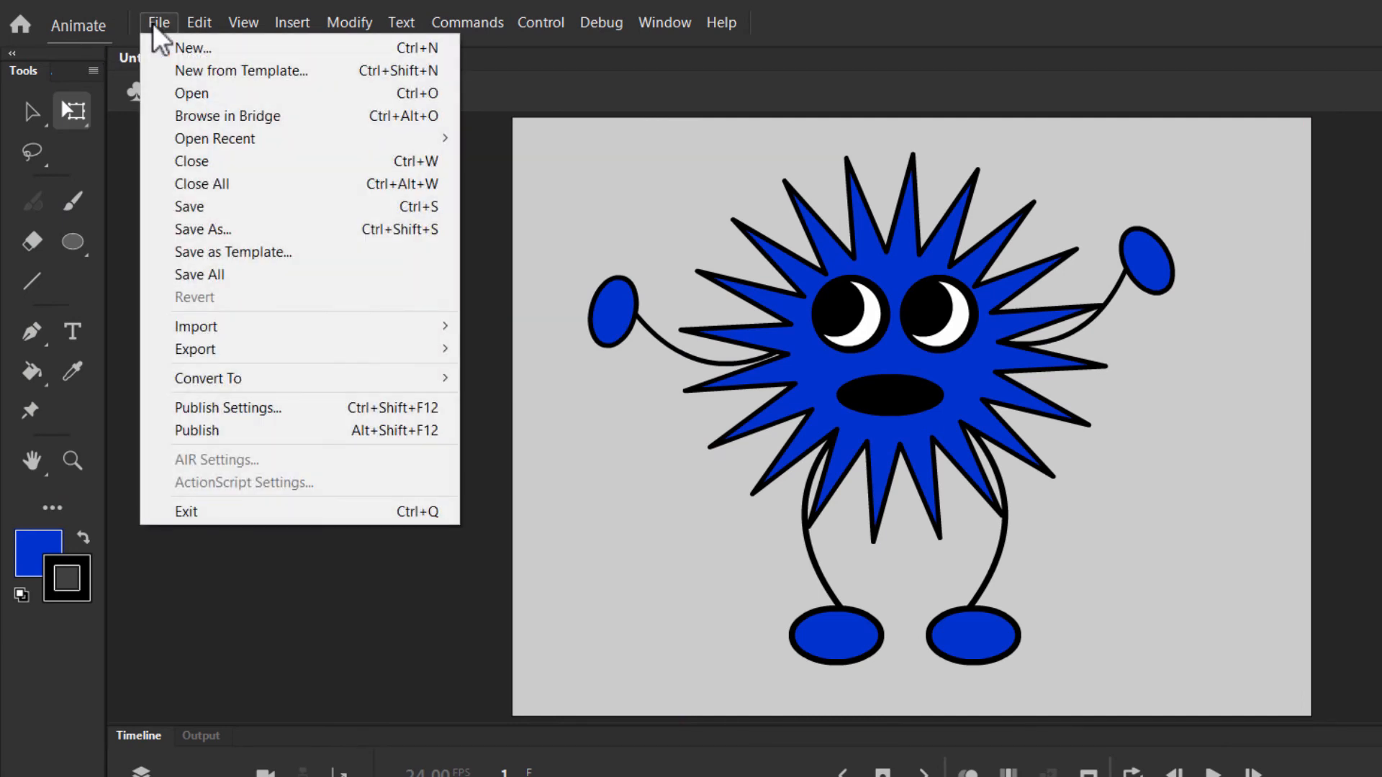
mouse_move(232, 351)
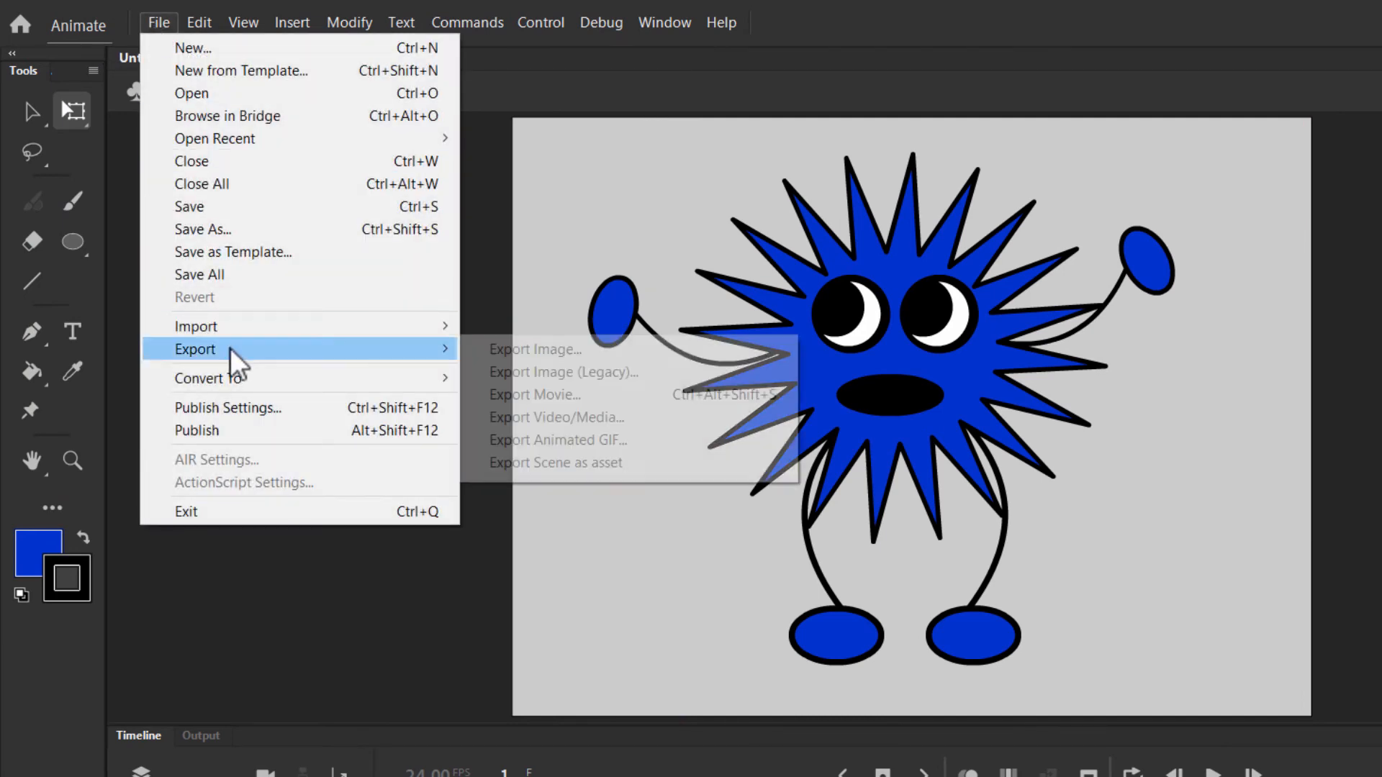
left_click(575, 353)
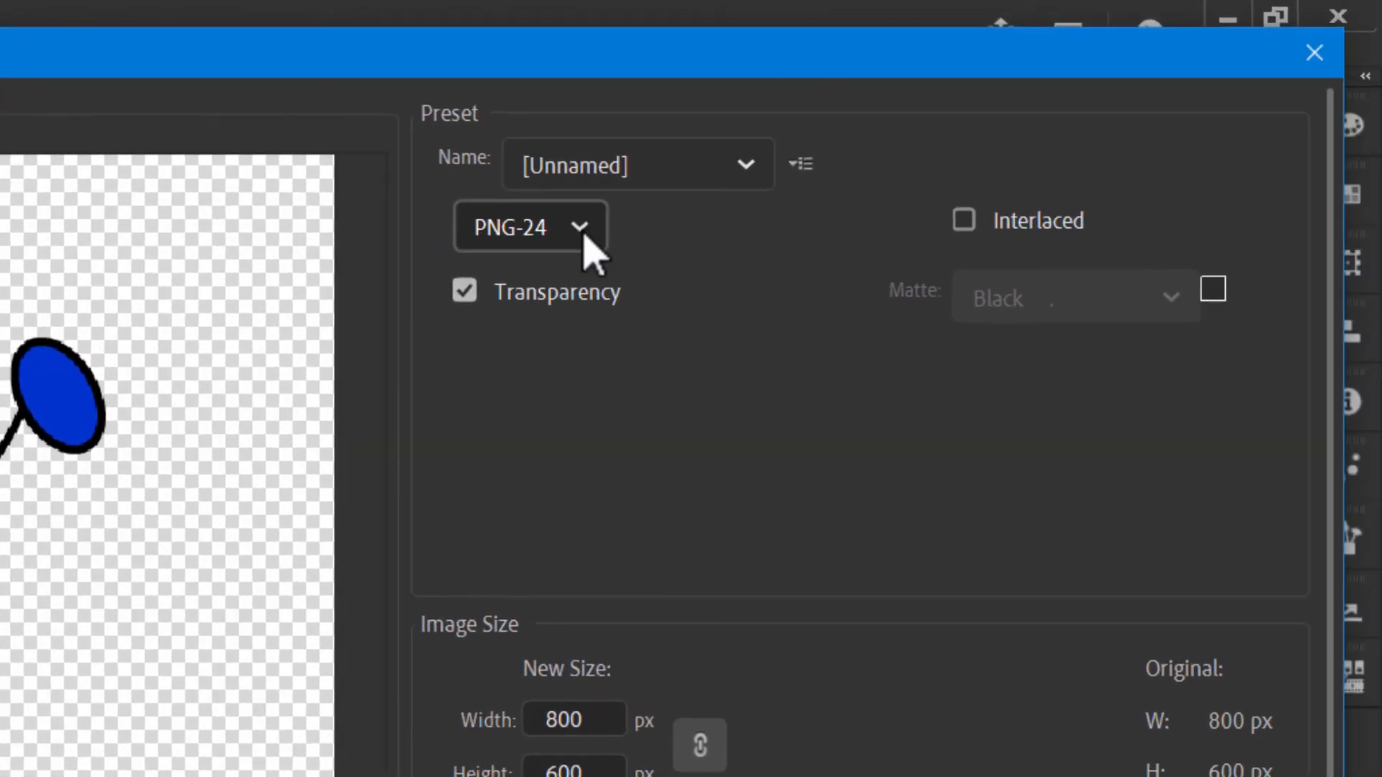
left_click(1070, 179)
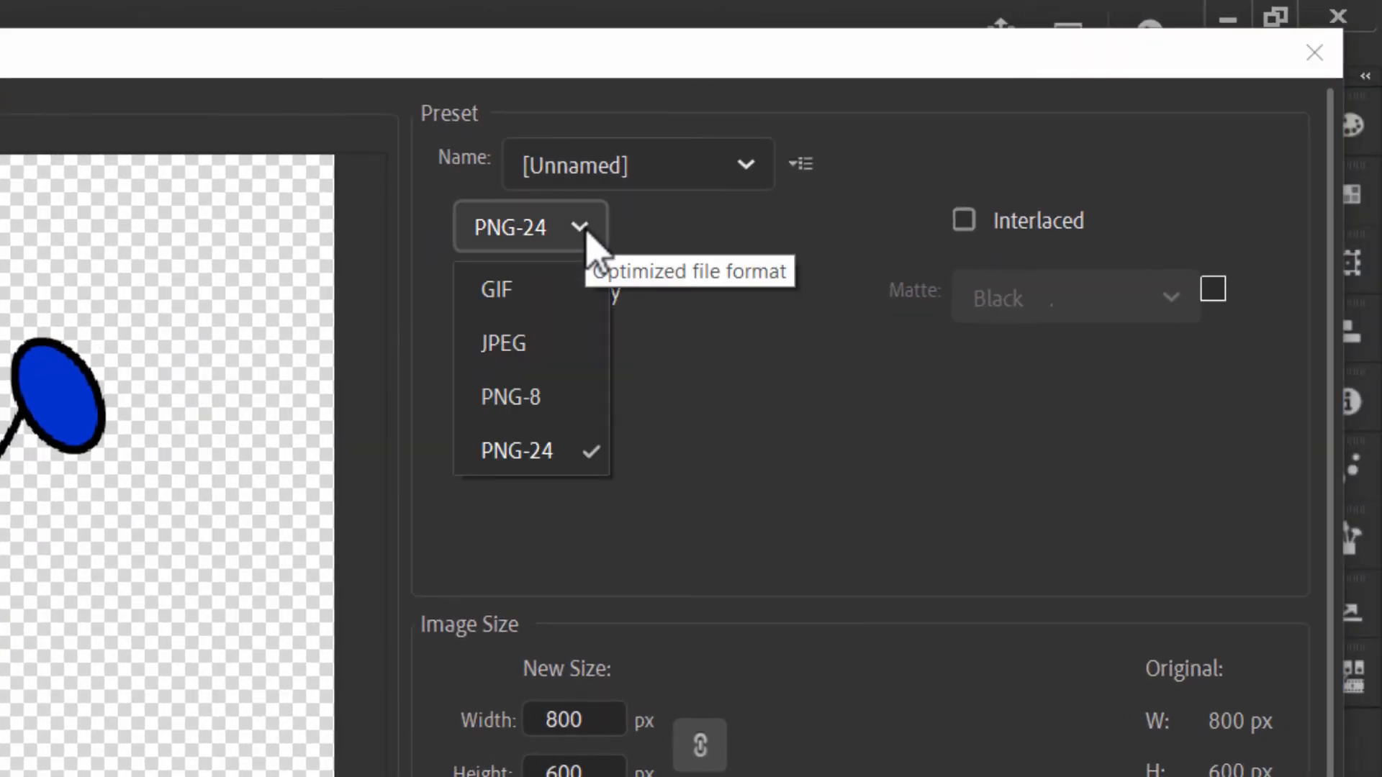
left_click(539, 452)
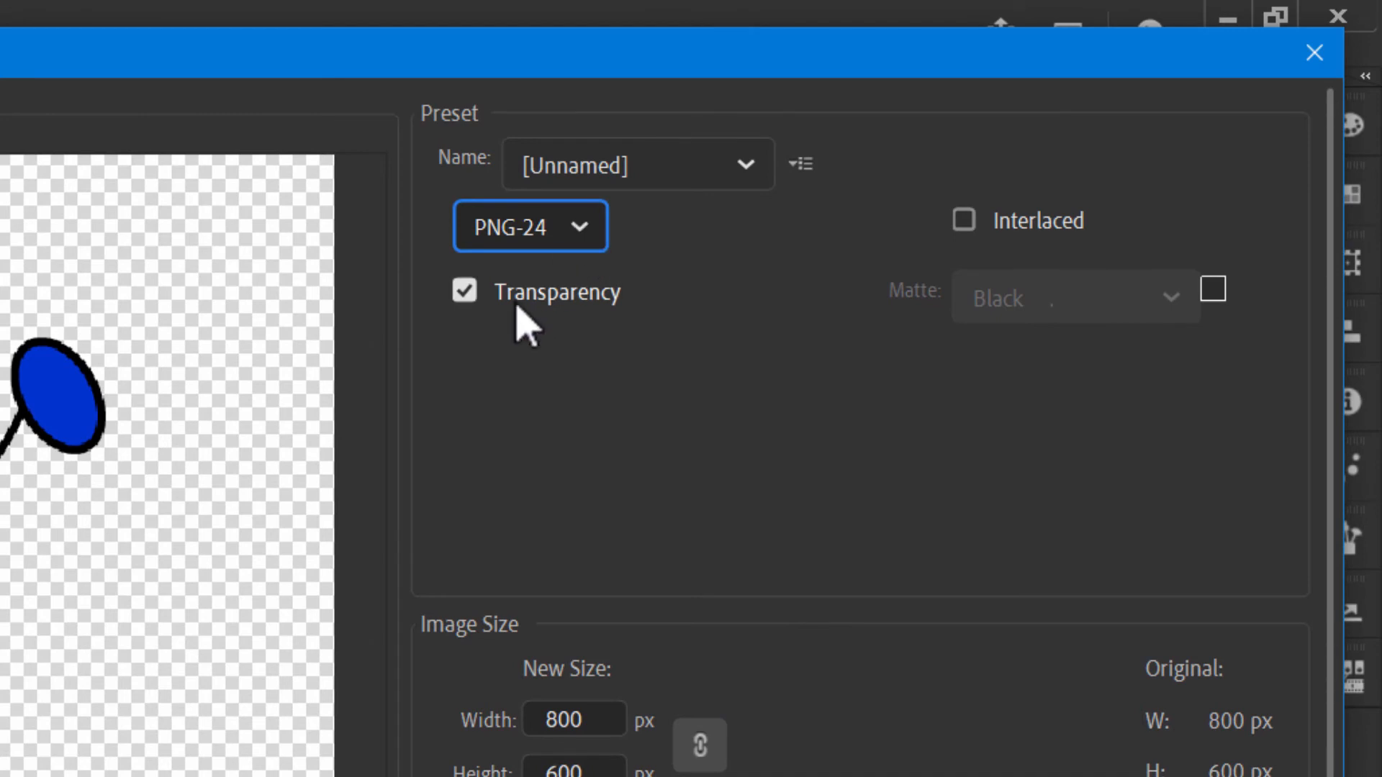
Turn off transparency for the exported image and set its matte to White
left_click(464, 290)
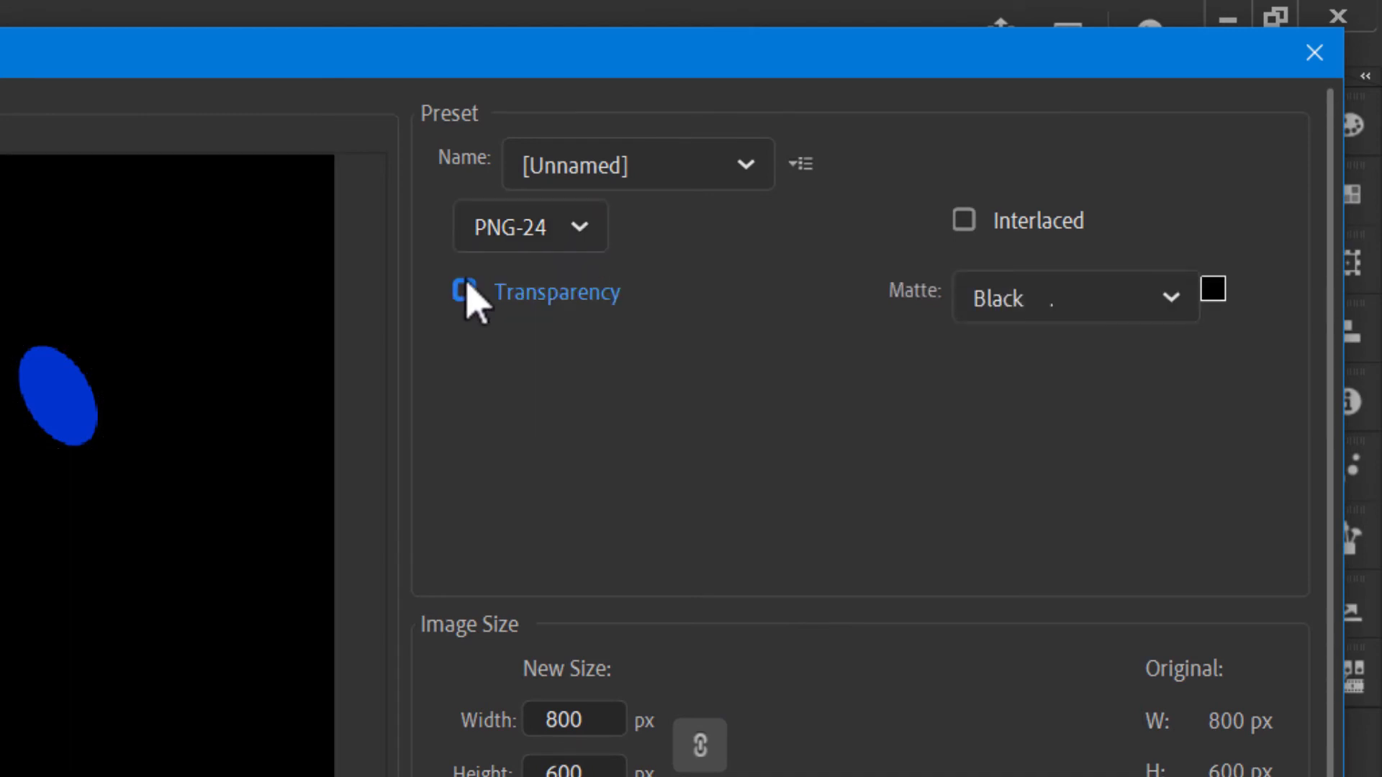
left_click(1171, 297)
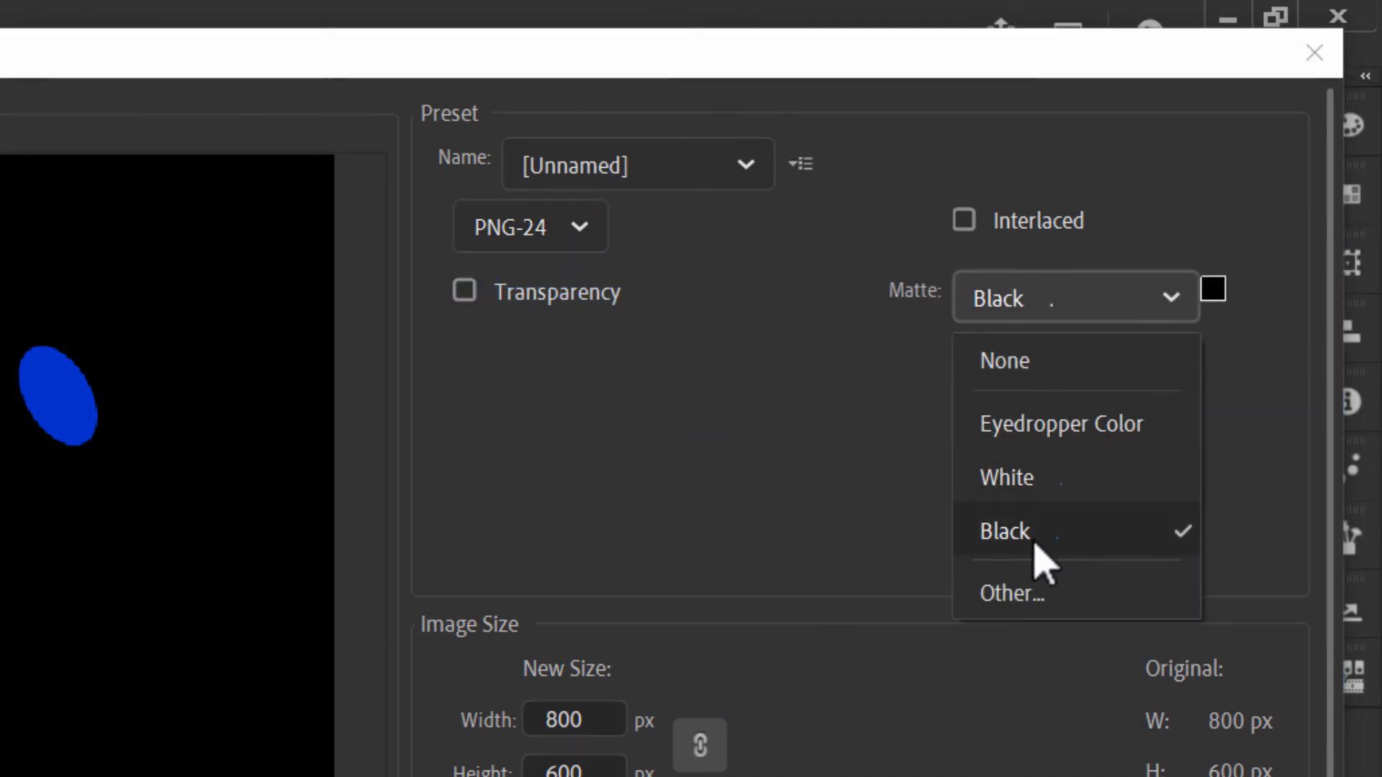
left_click(1020, 484)
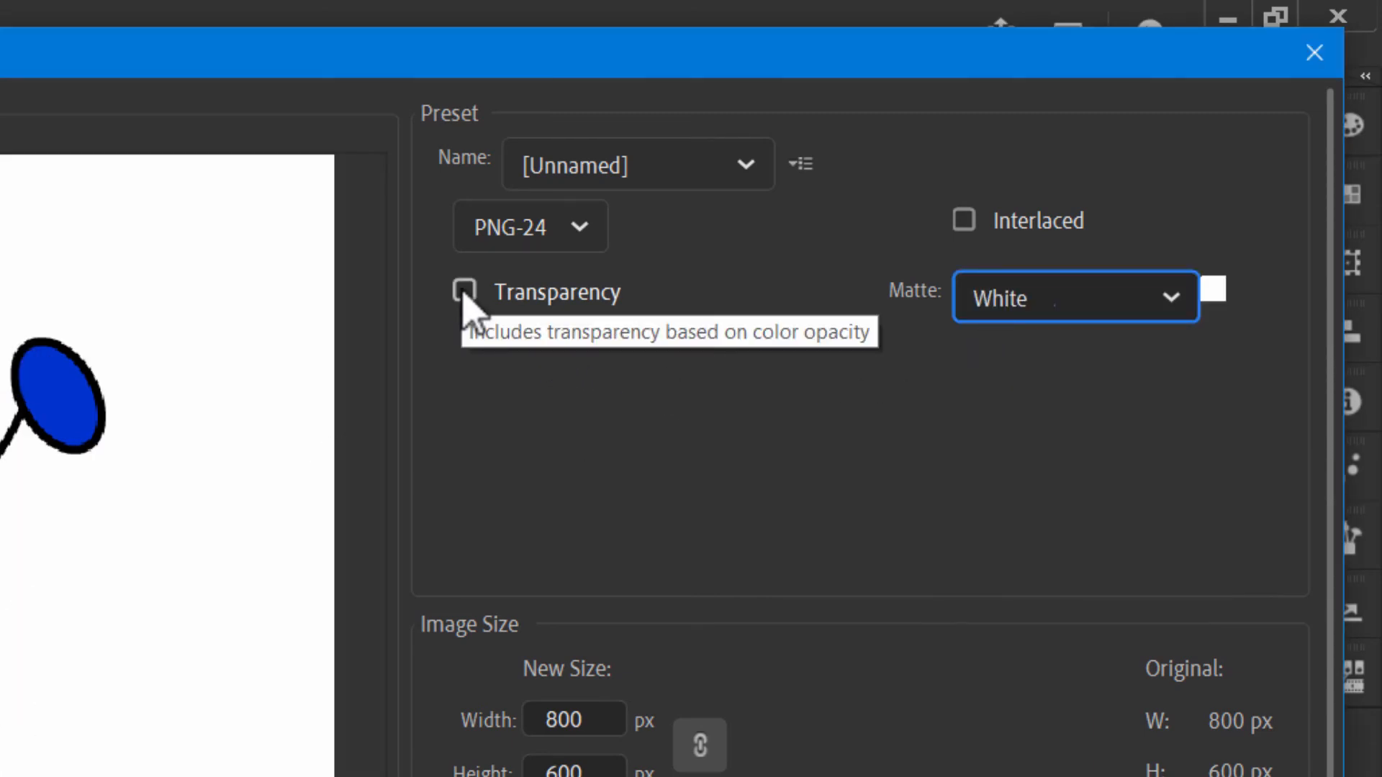
Pick a bright yellow matte color for the exported image and turn transparency back on
left_click(1213, 290)
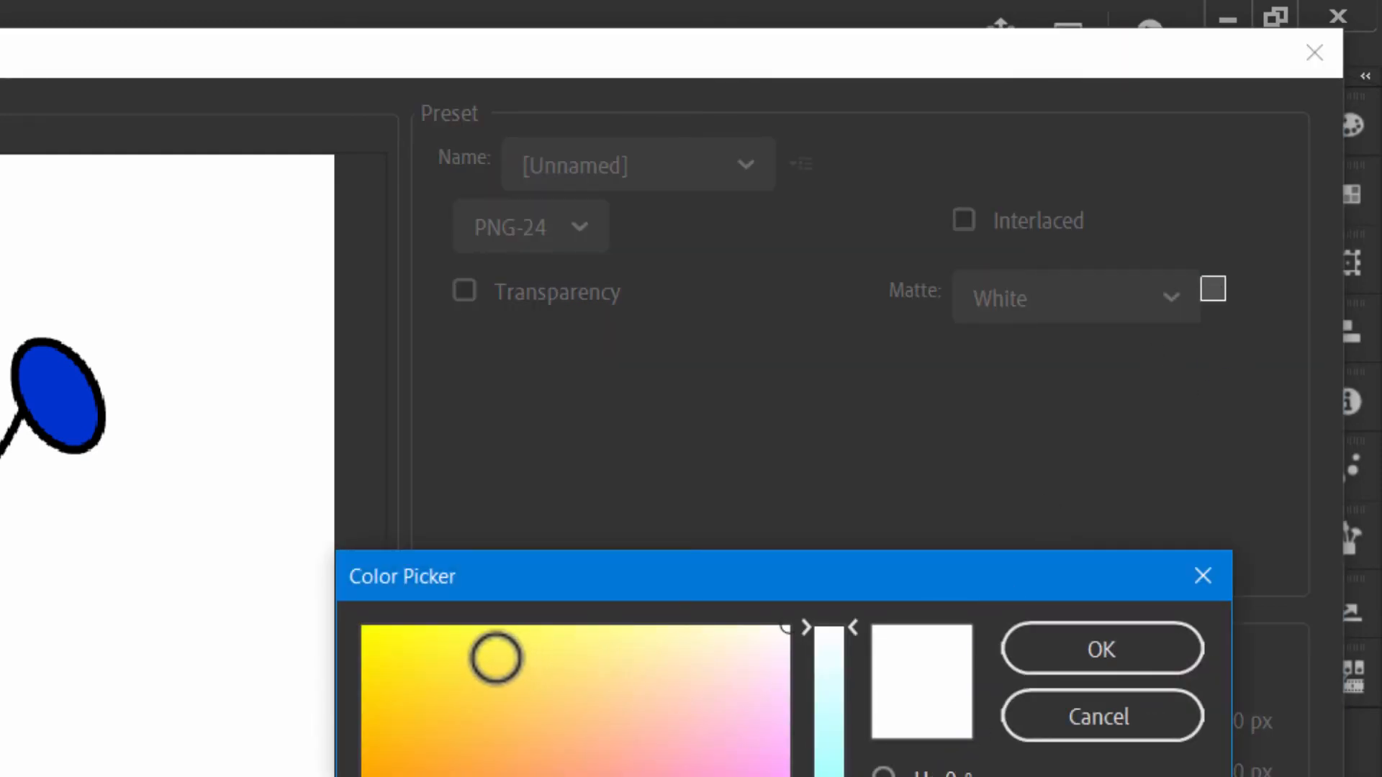
left_click(399, 650)
left_click(1137, 658)
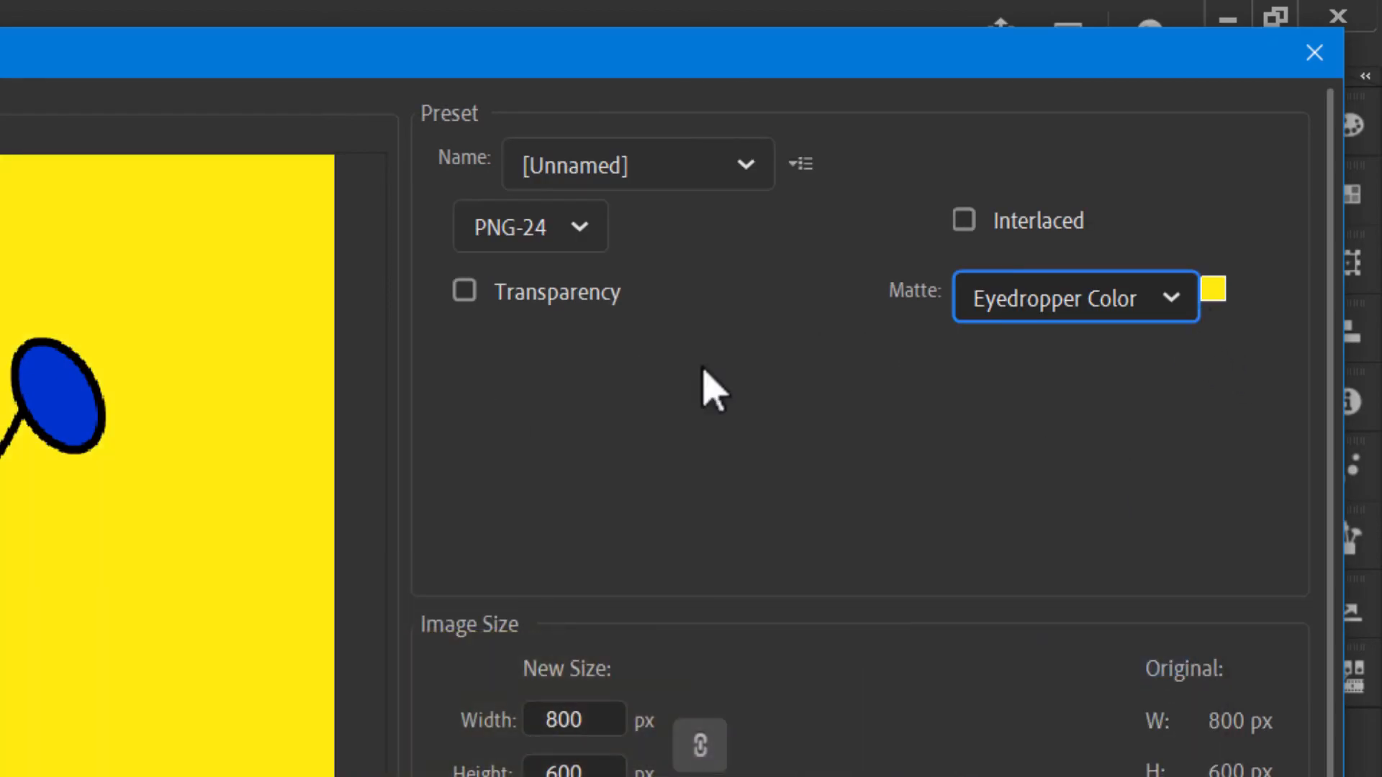
left_click(465, 292)
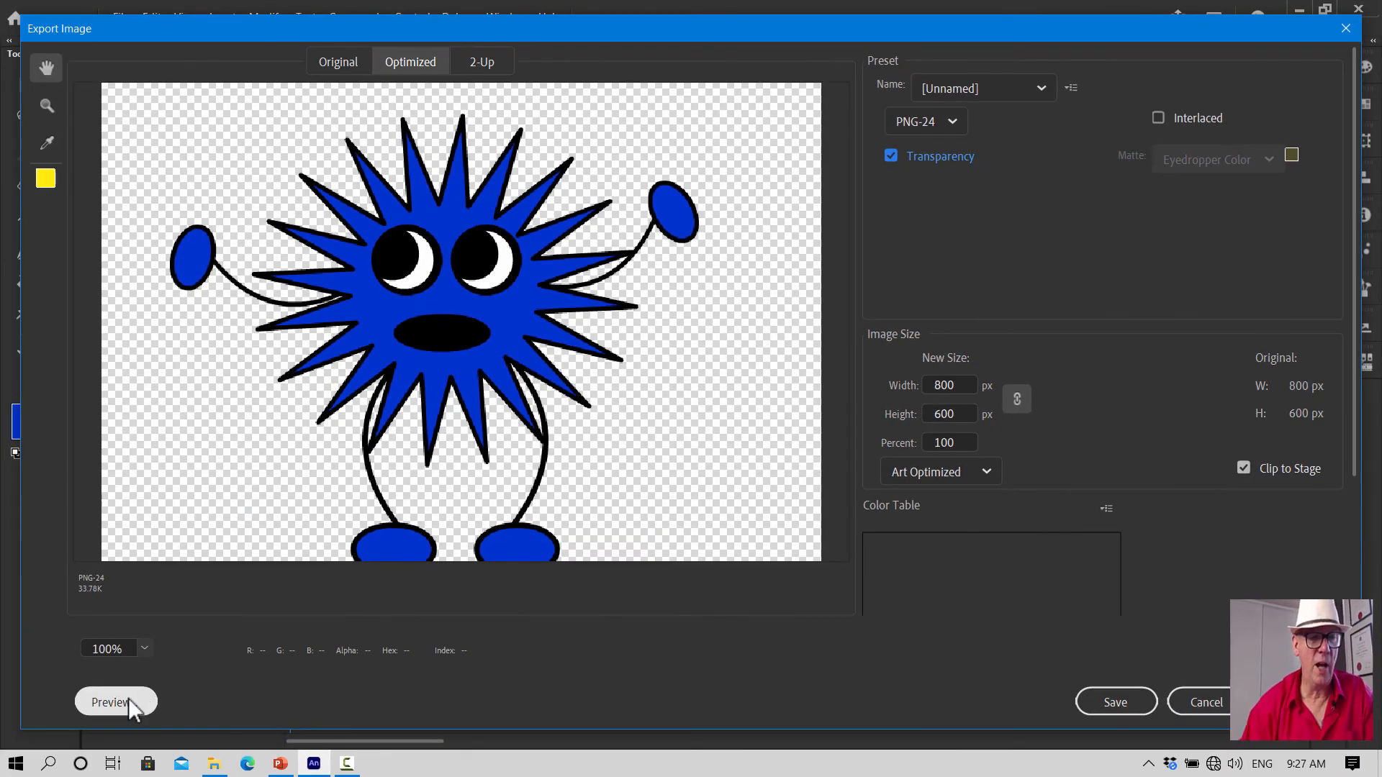
Preview the exported image in the web browser and close the preview
left_click(132, 709)
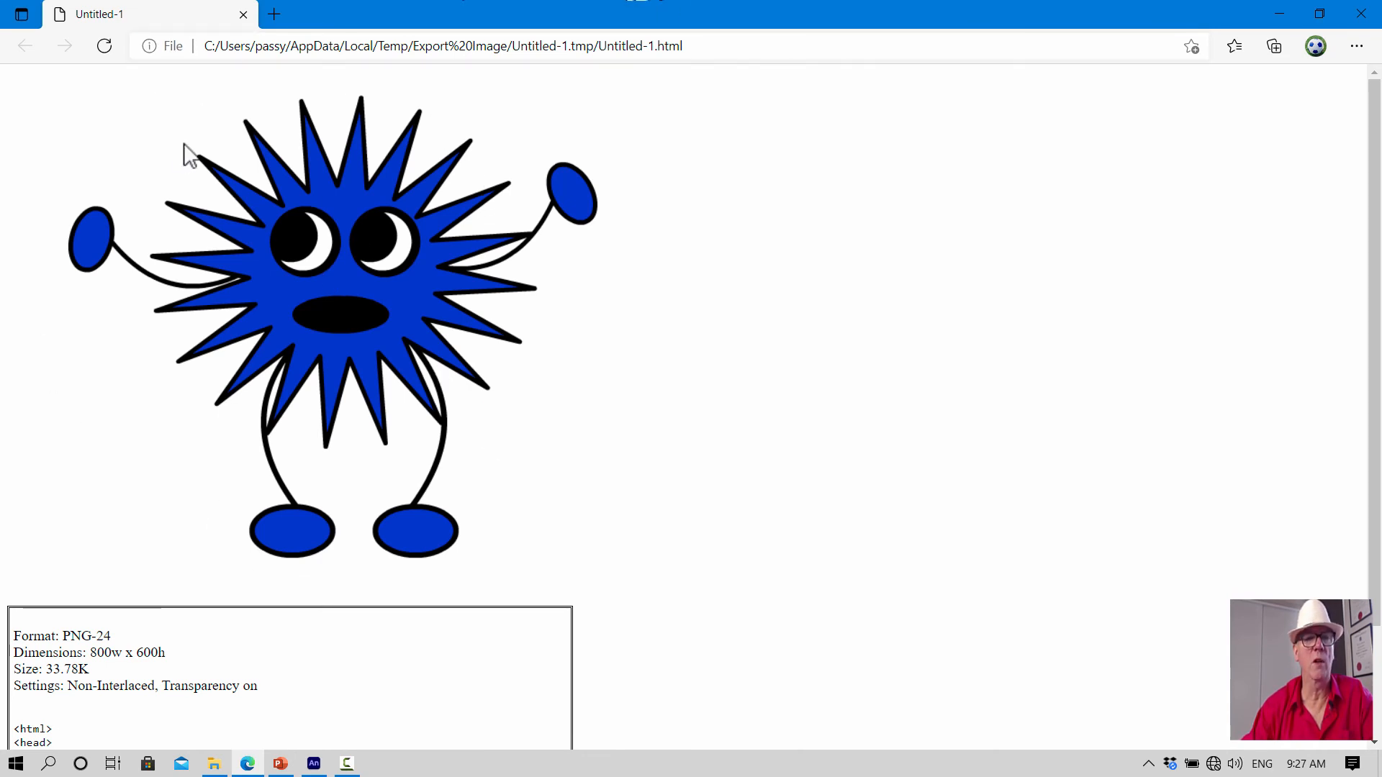
left_click(1361, 14)
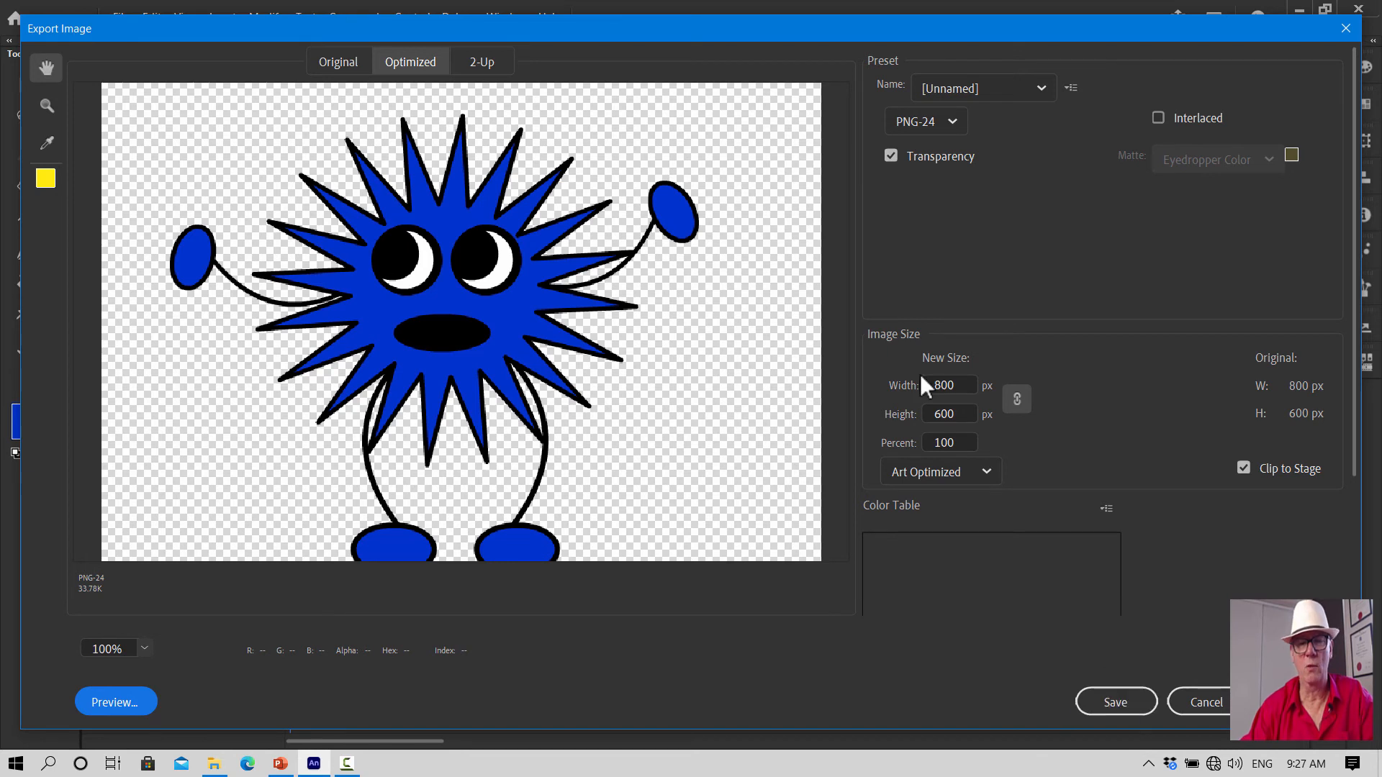
Save the exported image as BlueAlien PNG Image.png in the ExampleShapeTweens folder
left_click(1115, 701)
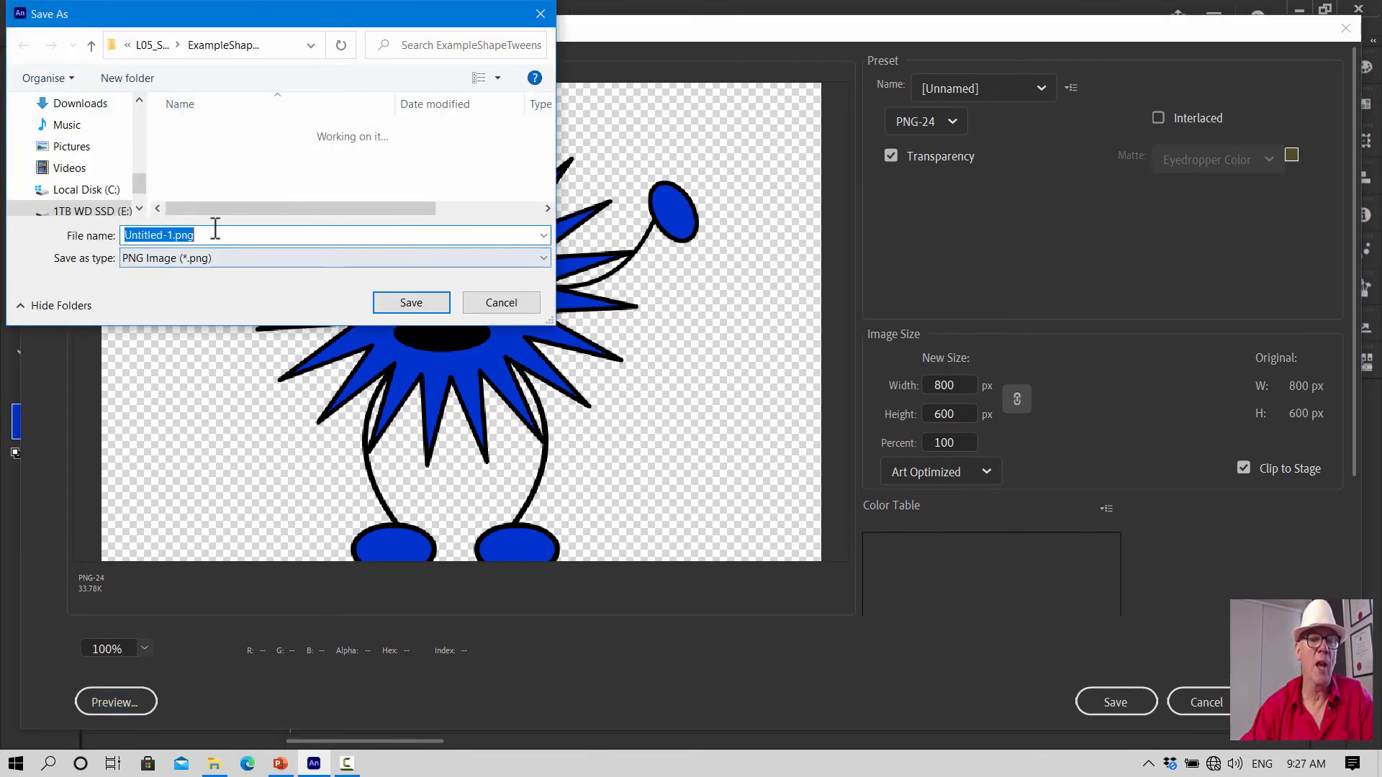
left_click(172, 235)
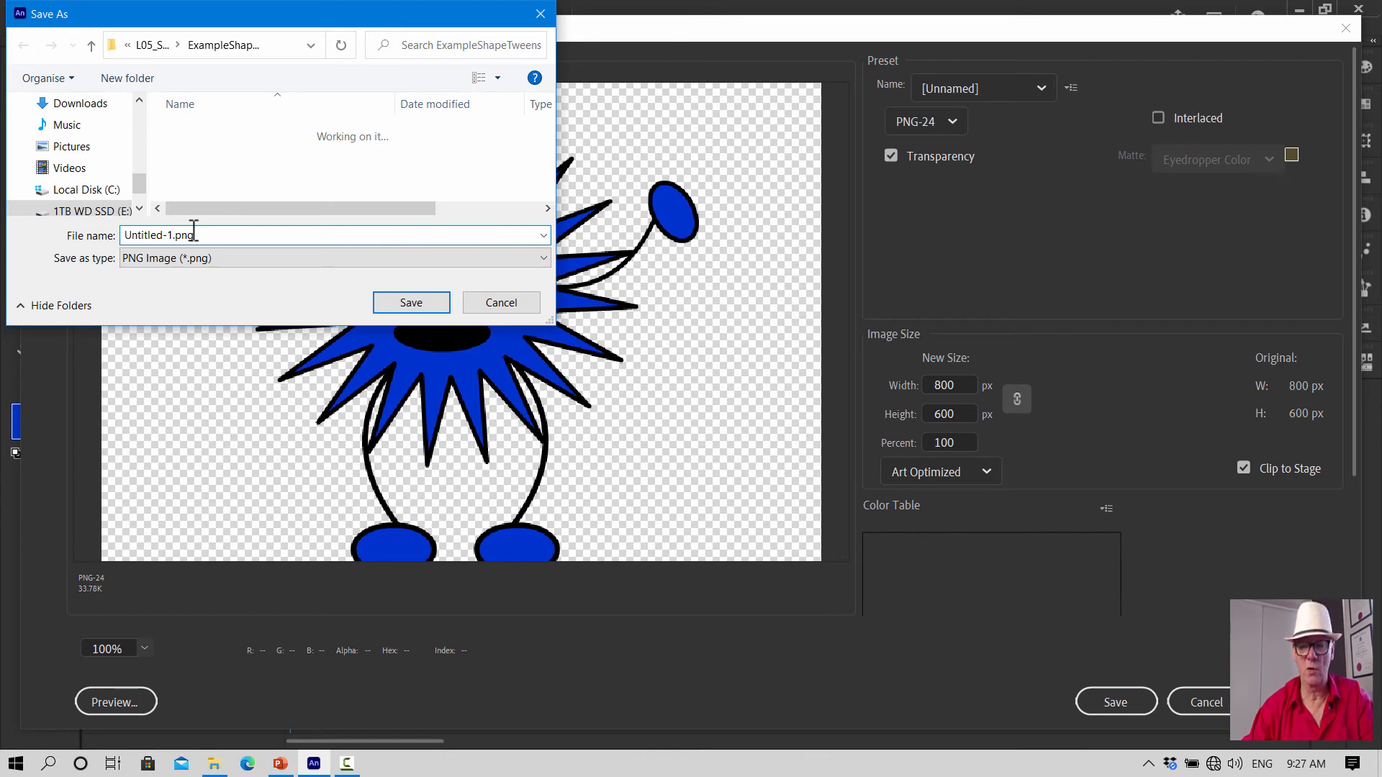
key("BackSpace")
key("BackSpace")
key("BackSpace")
key("BackSpace")
key("BackSpace")
key("BackSpace")
key("BackSpace")
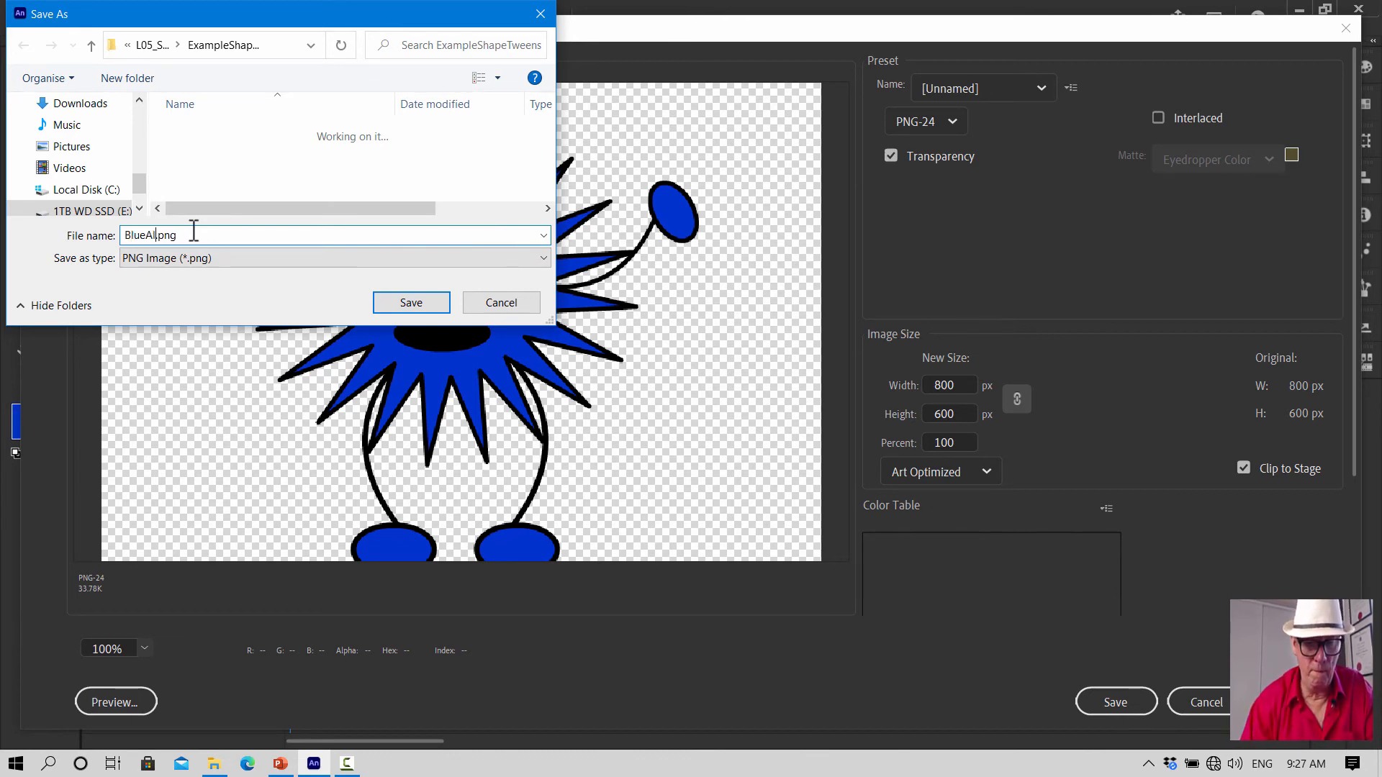
type("BlueAlien ")
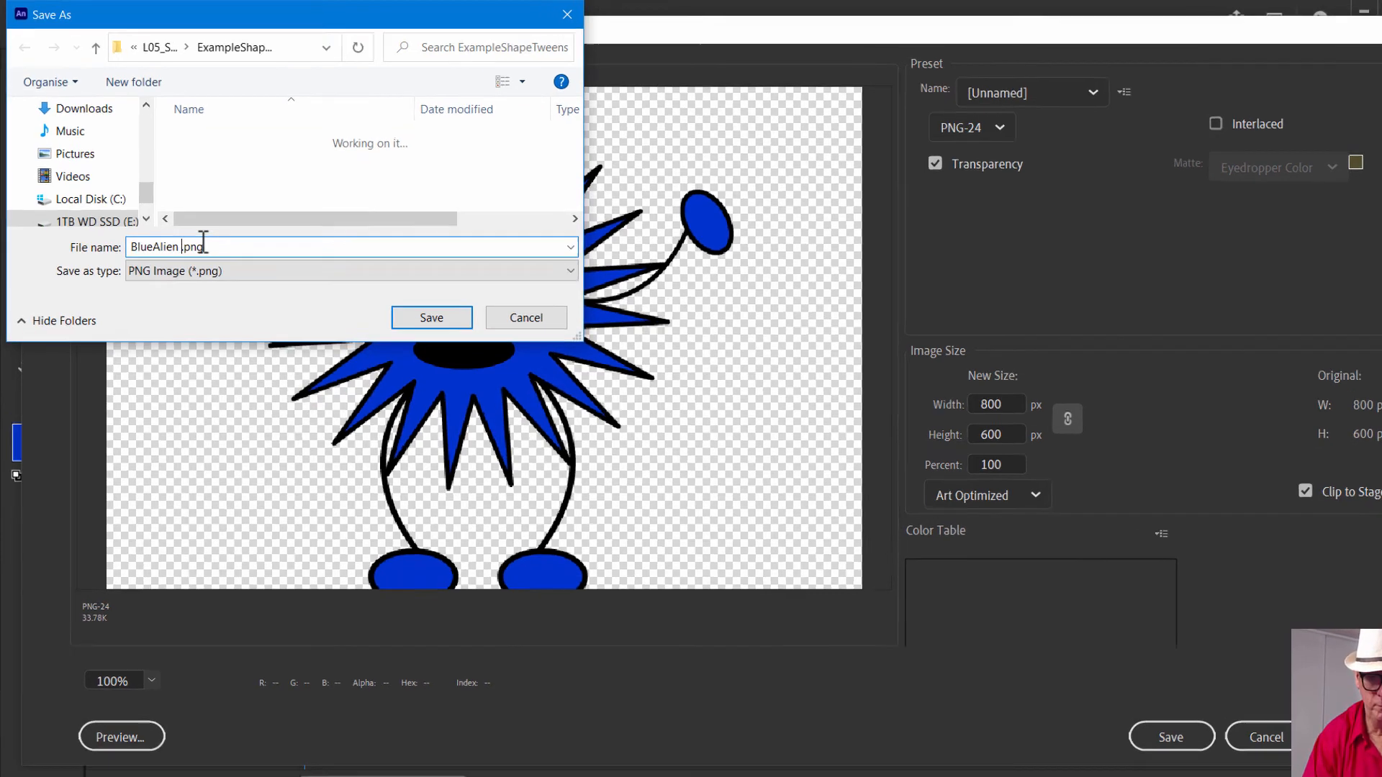
type("MC")
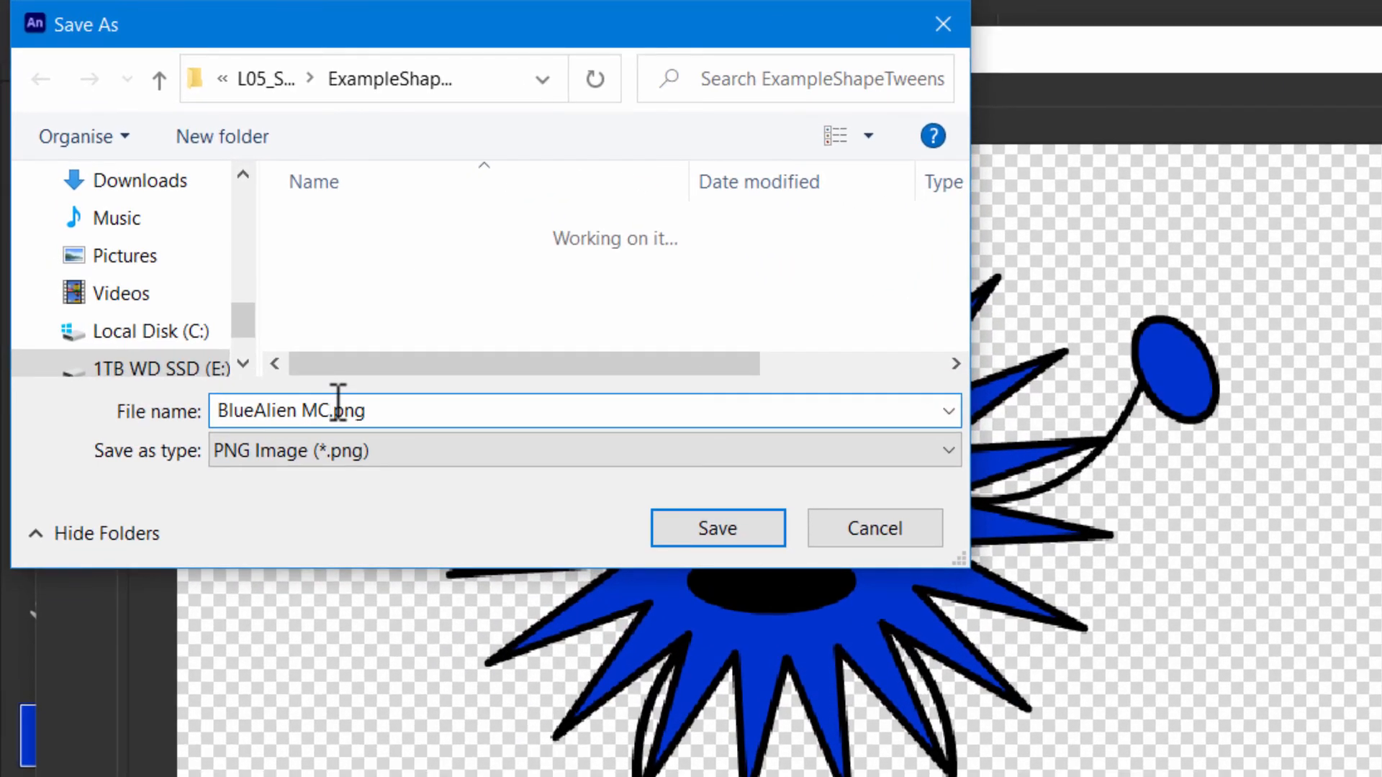
key("BackSpace")
key("BackSpace")
type("PNG Image")
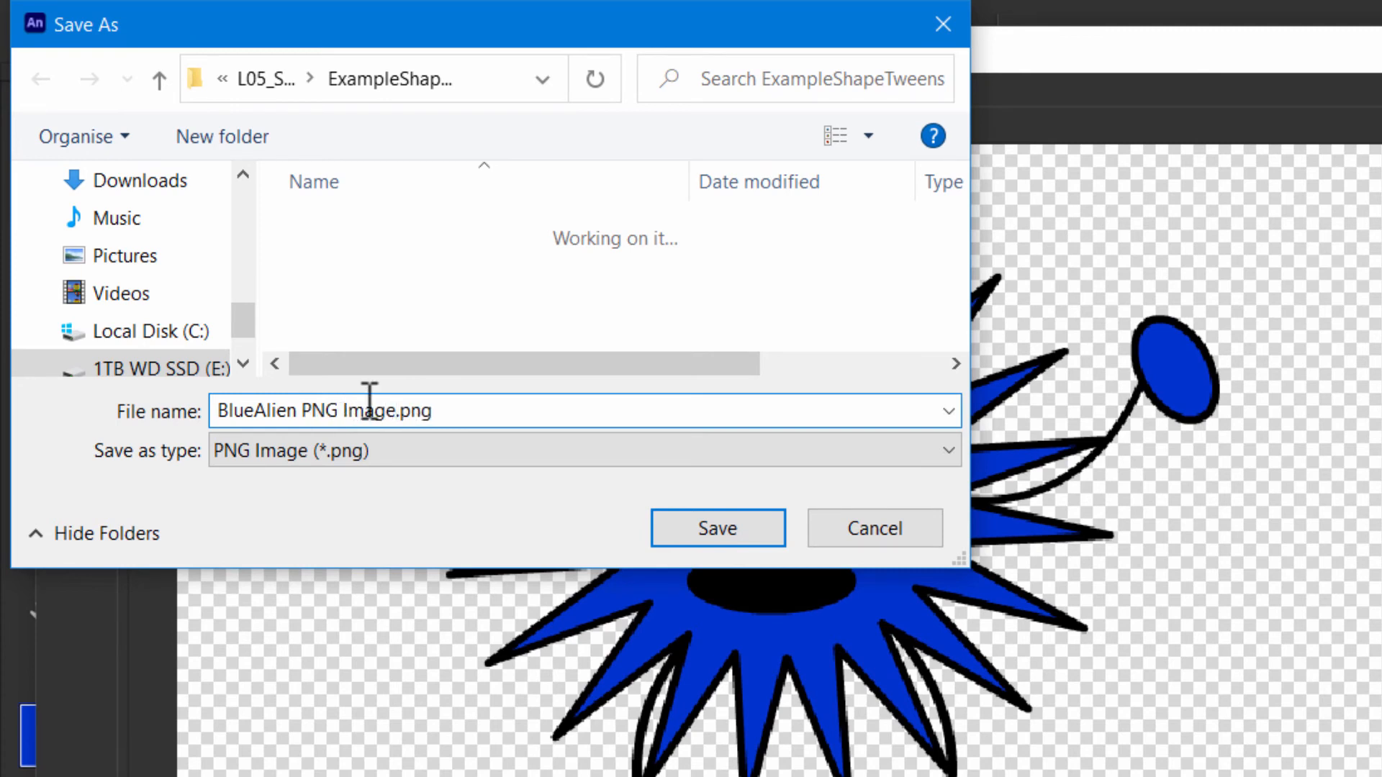
left_click(757, 509)
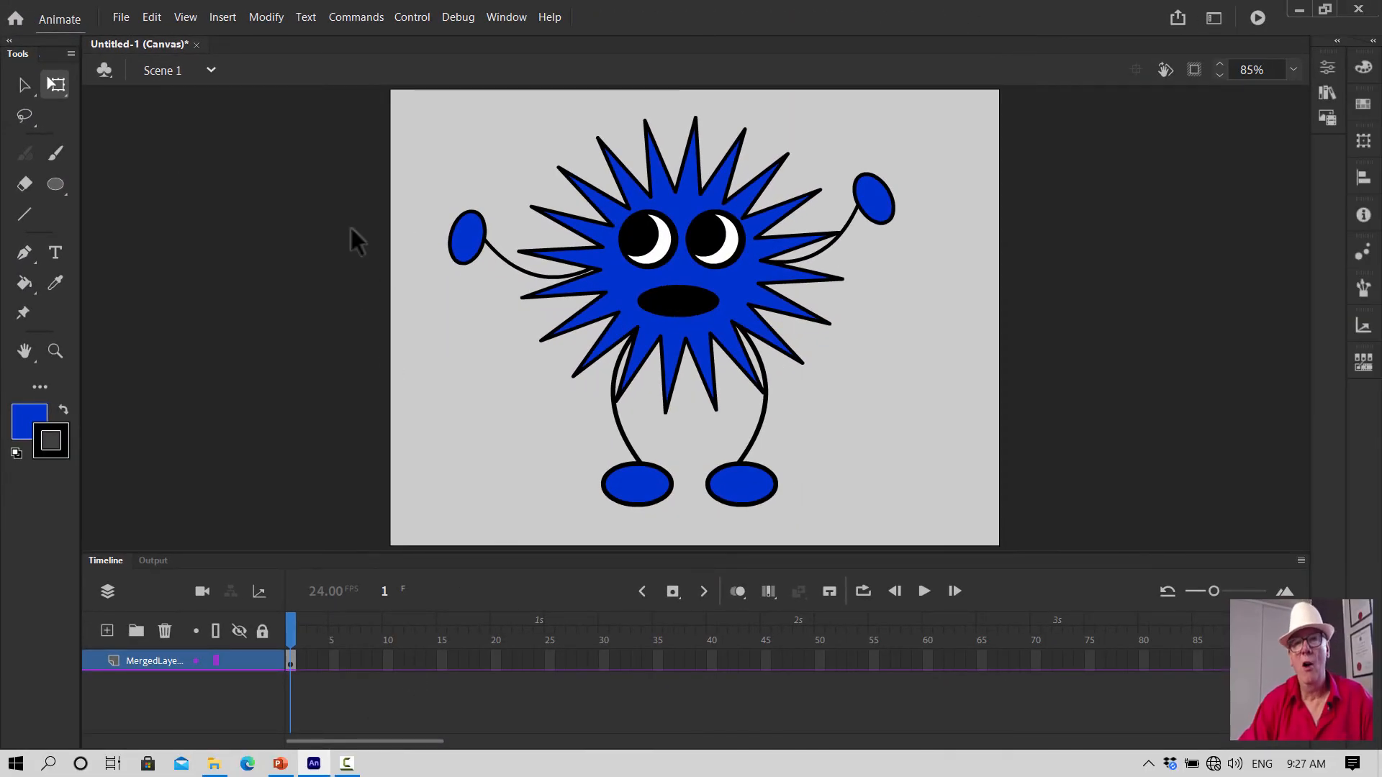
Create a new 800 x 600 HTML5 Canvas document at 24 fps from the Medium education preset
left_click(121, 19)
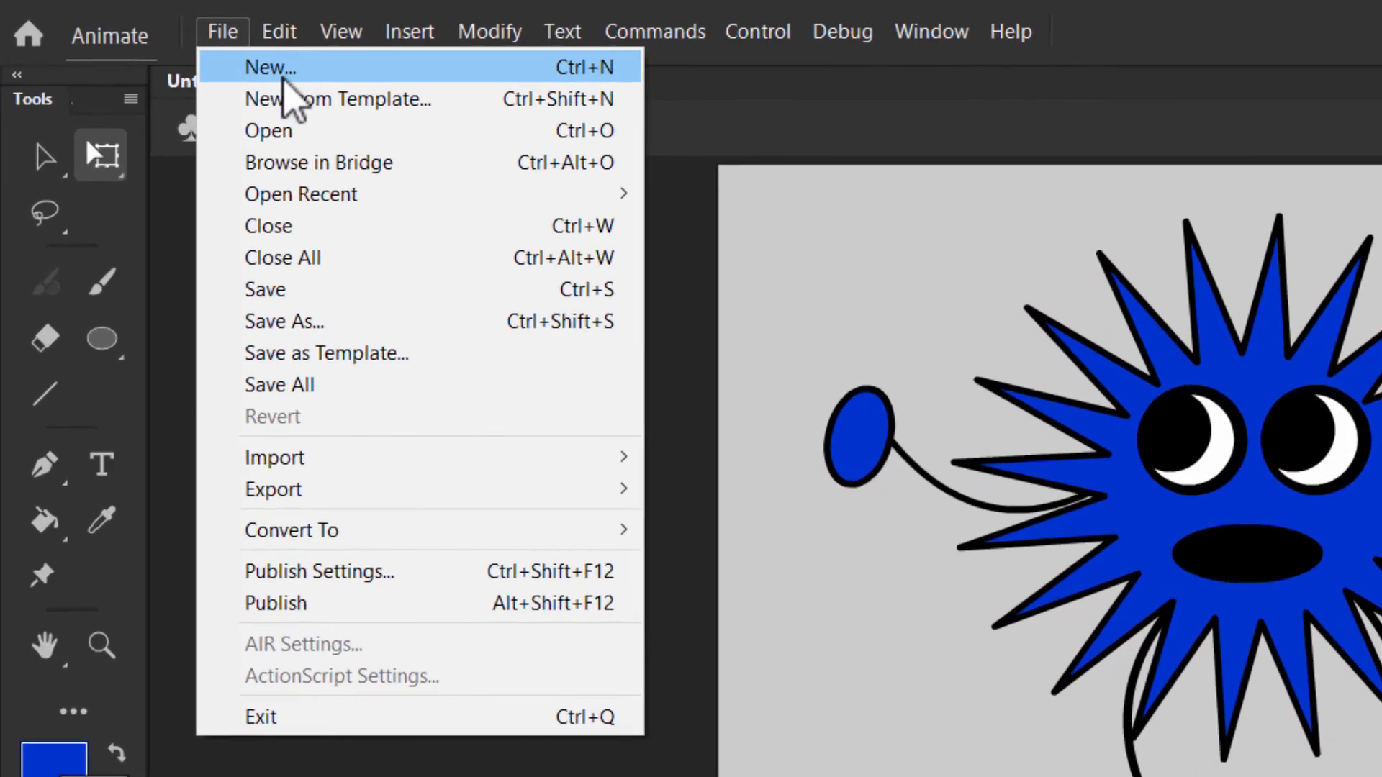
left_click(146, 36)
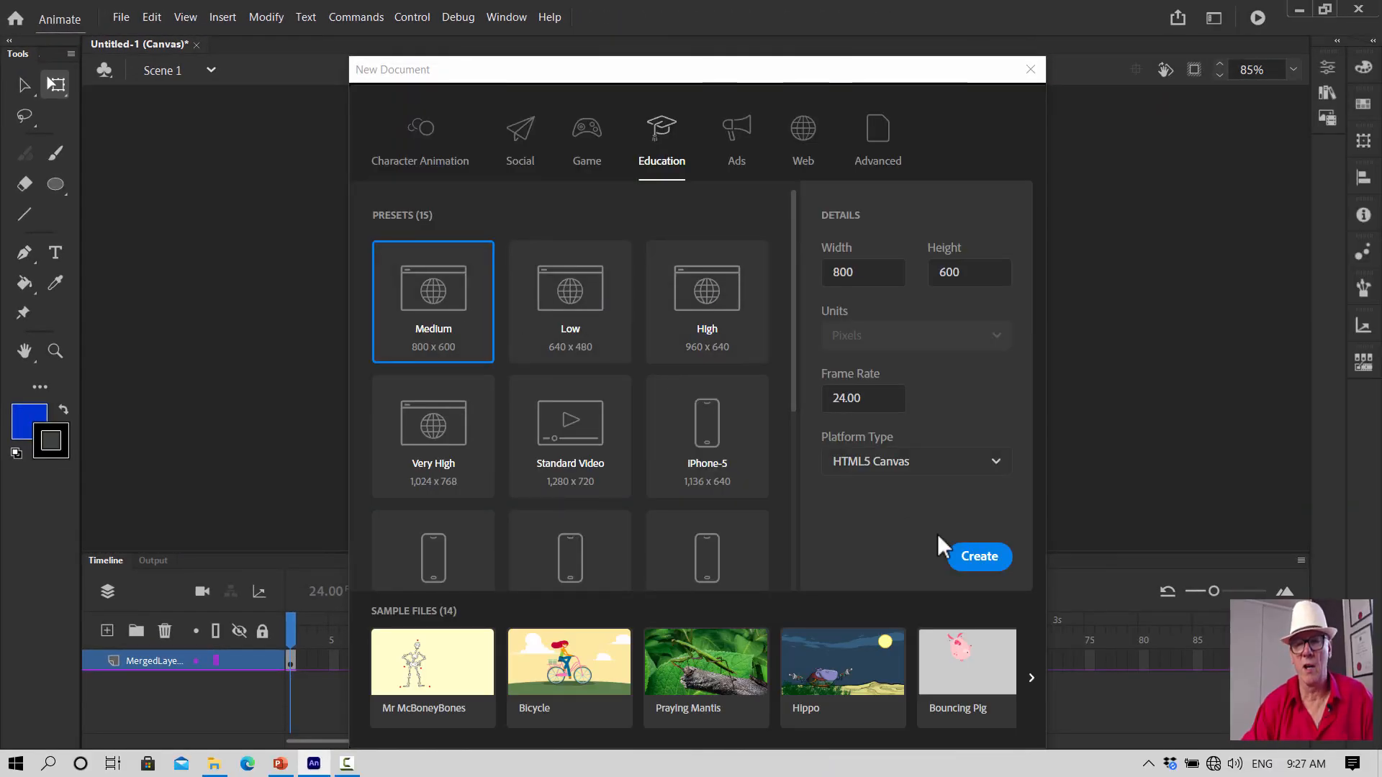
left_click(981, 558)
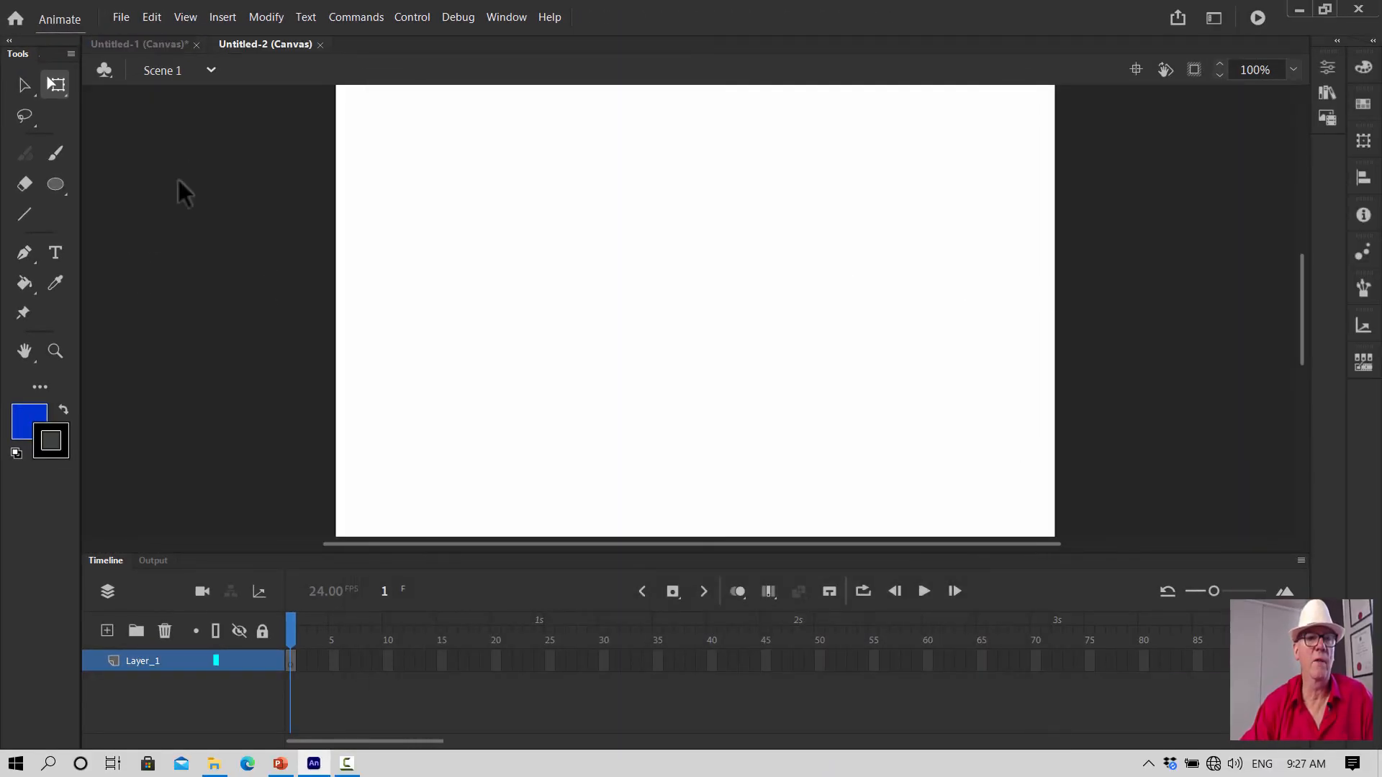
Set the new document's stage color to light gray #CCCCCC
left_click(258, 18)
left_click(287, 41)
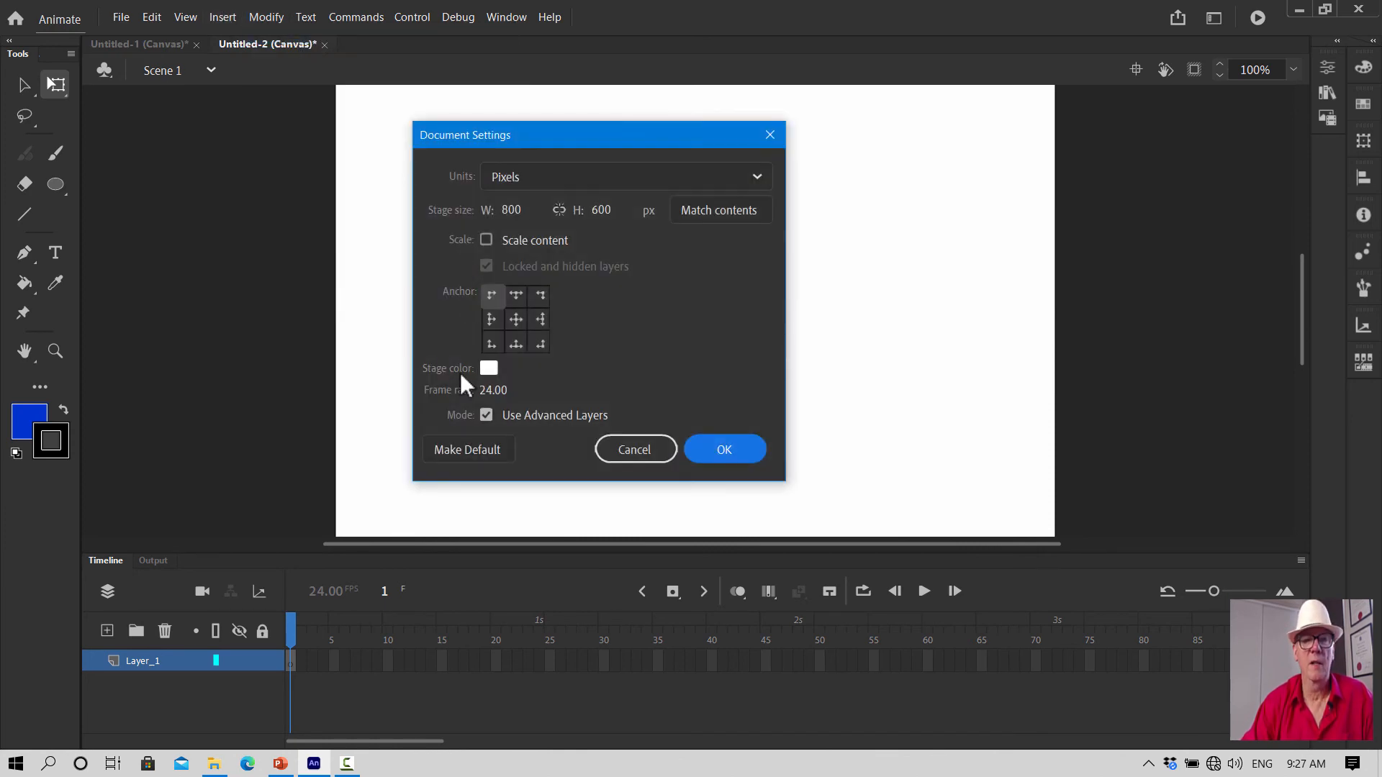
left_click(490, 372)
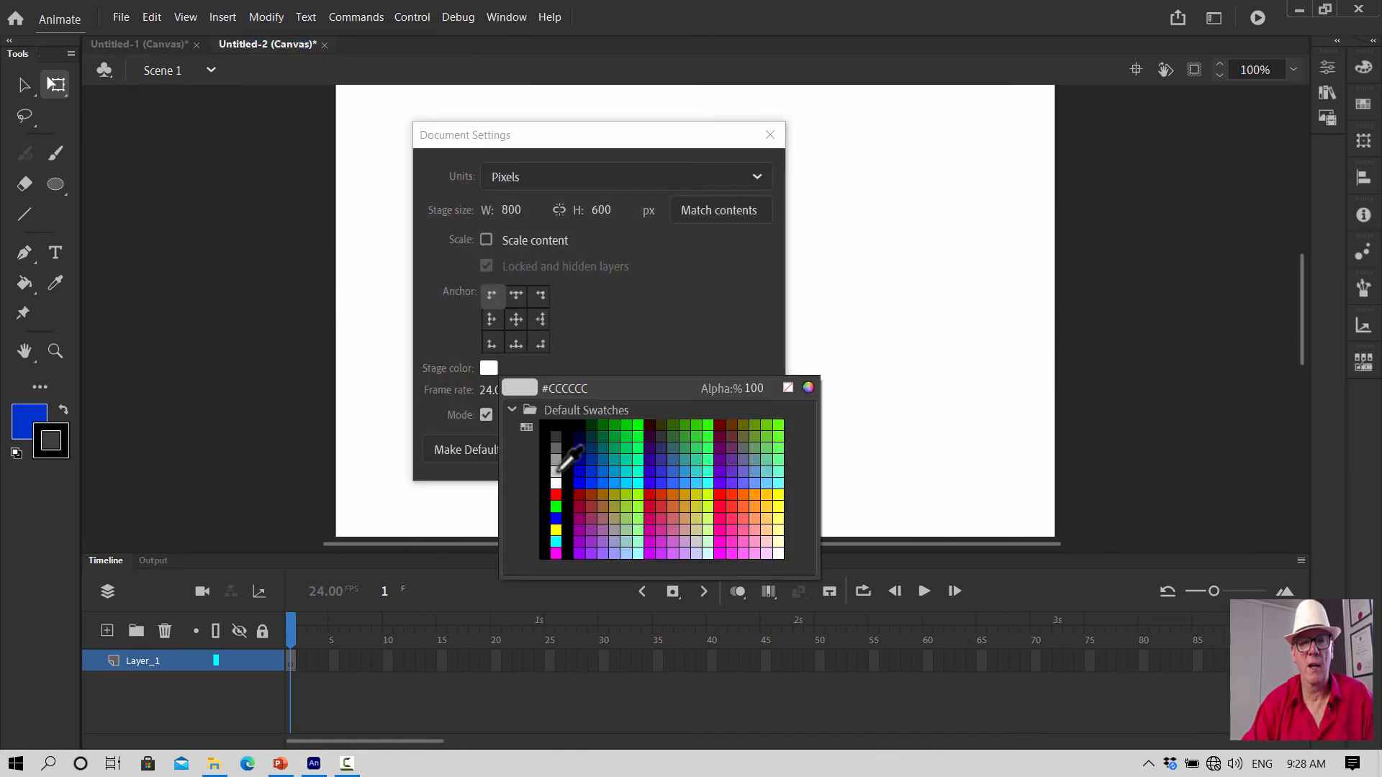
left_click(562, 442)
left_click(697, 452)
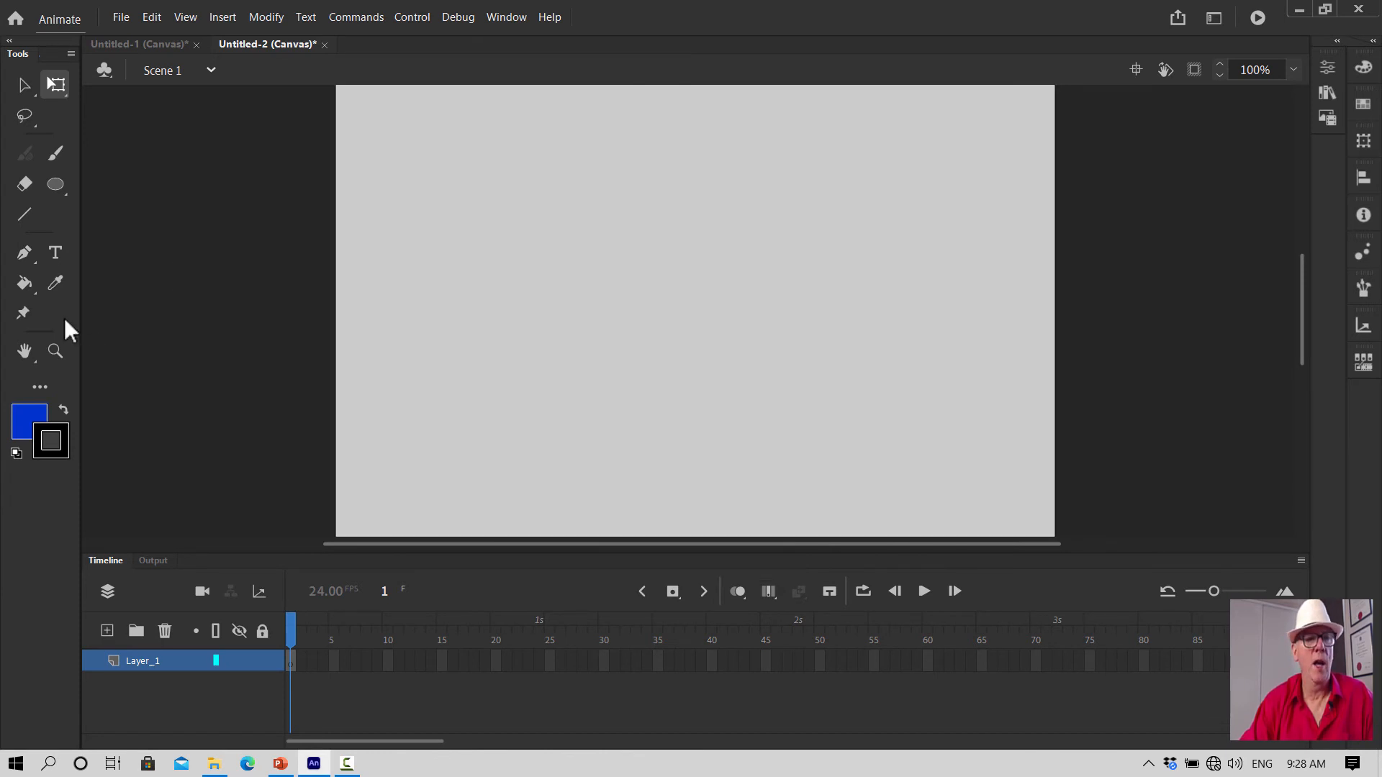
Choose the Oval tool and set its fill to a solid dark green
left_click(56, 184)
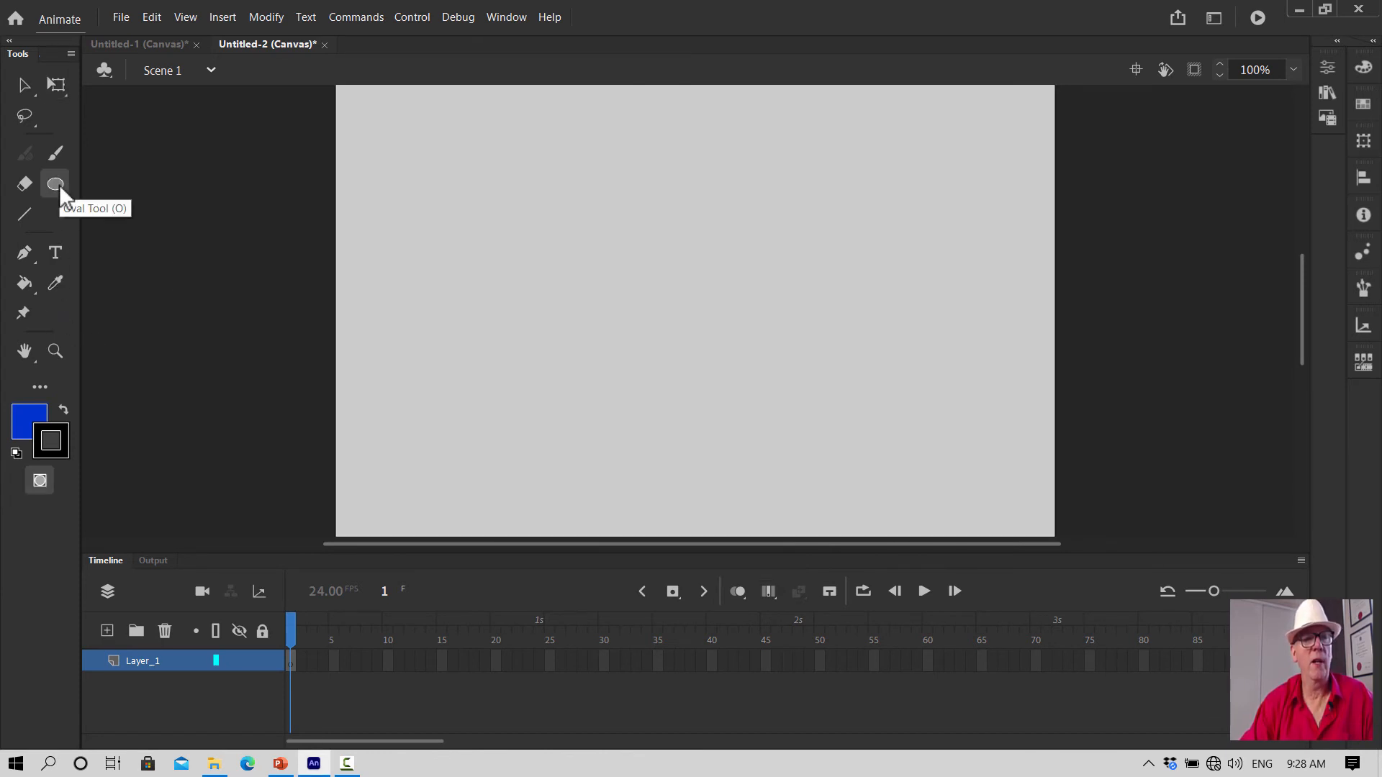
left_click(1325, 68)
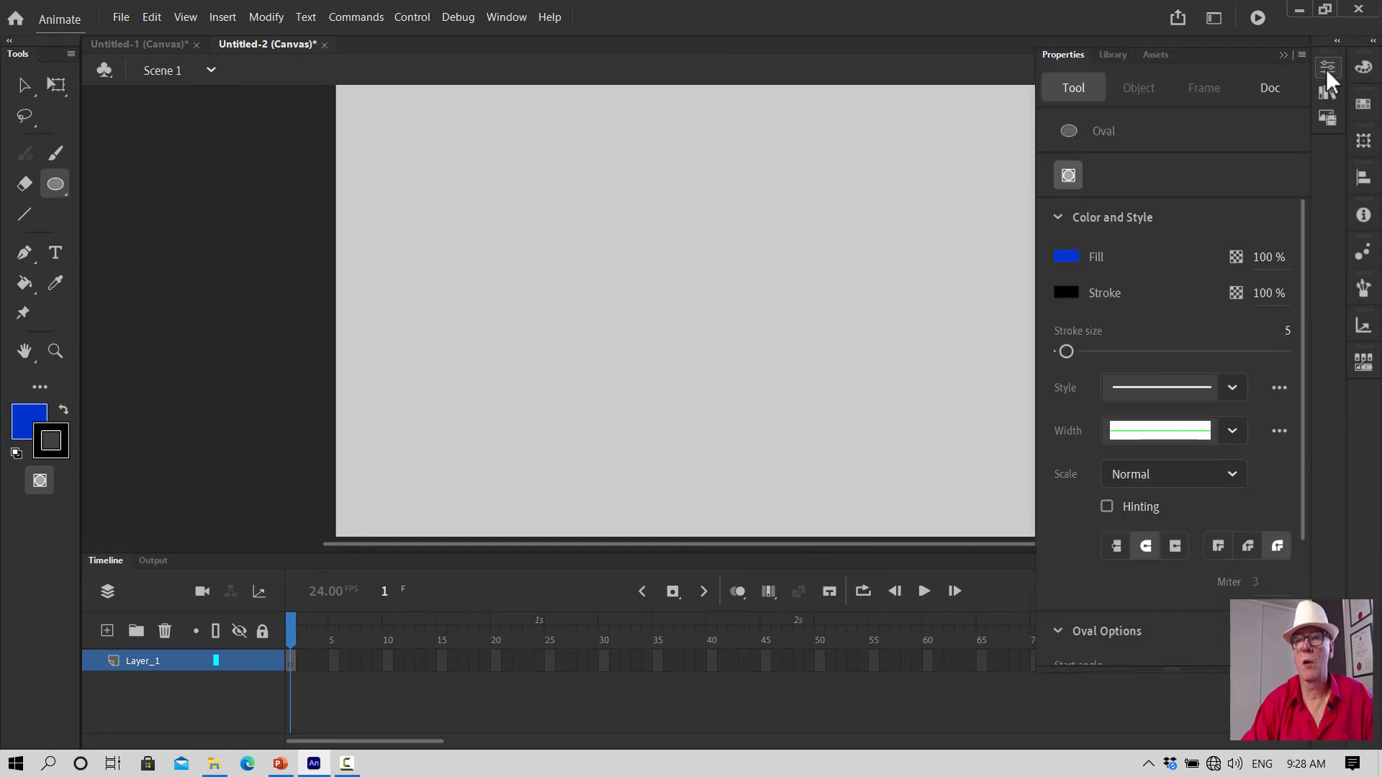
left_click(1069, 261)
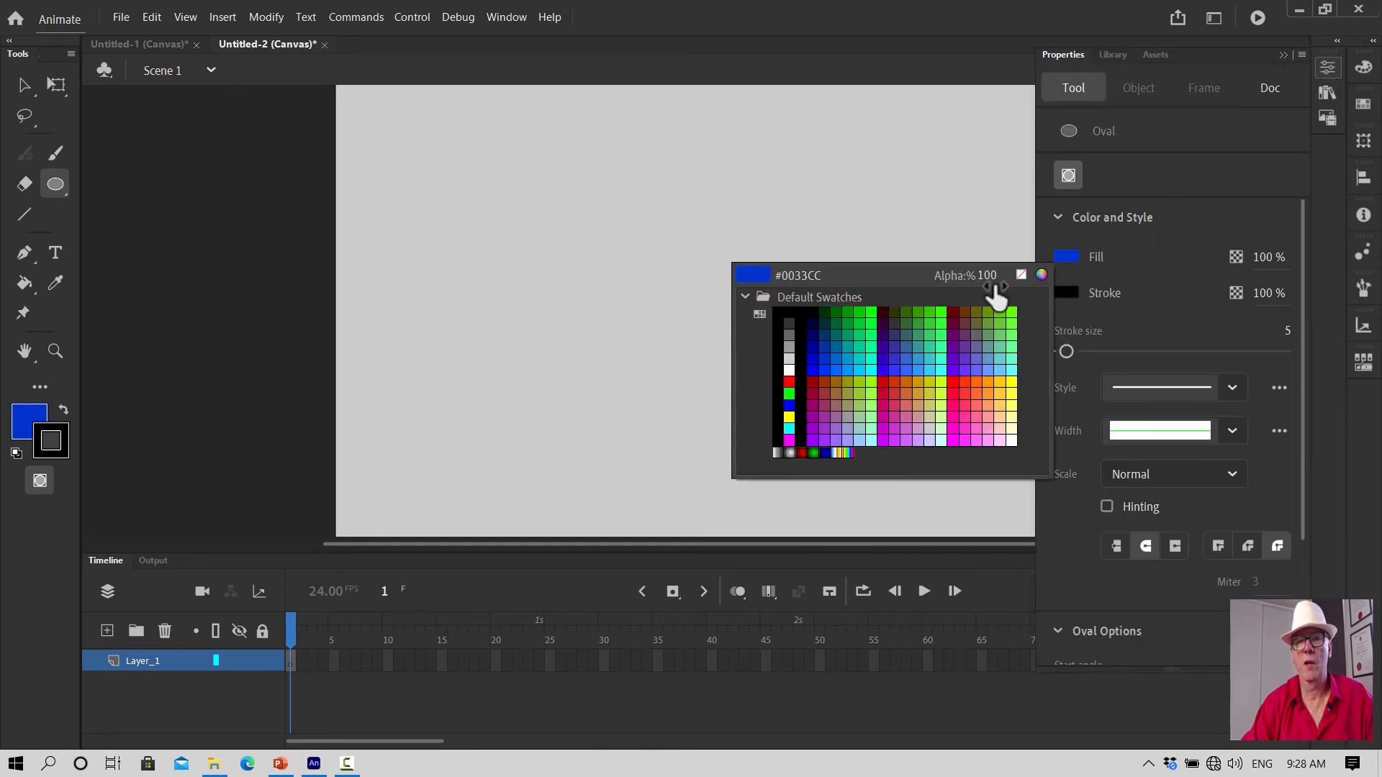
left_click(848, 298)
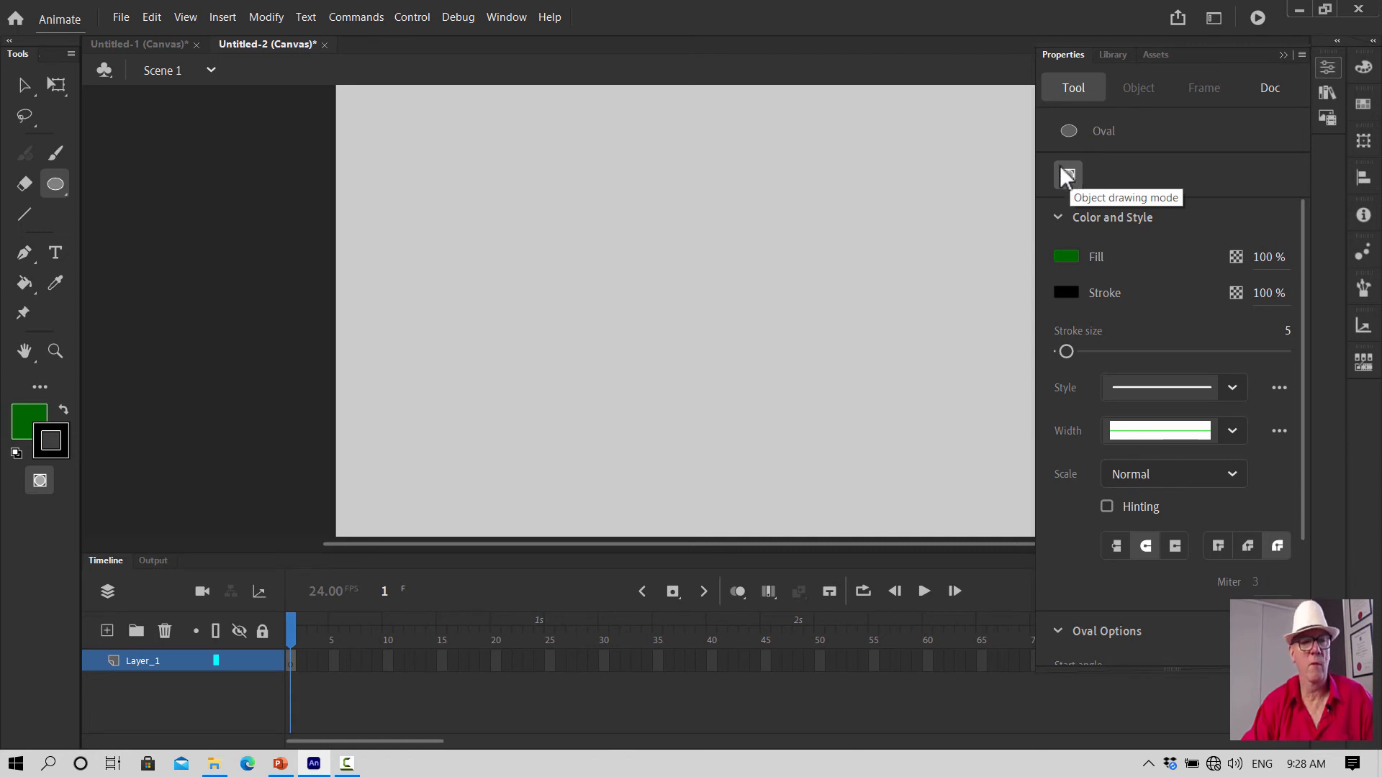
Show the detailed color settings and change the fill type from solid color to Linear gradient
left_click(512, 19)
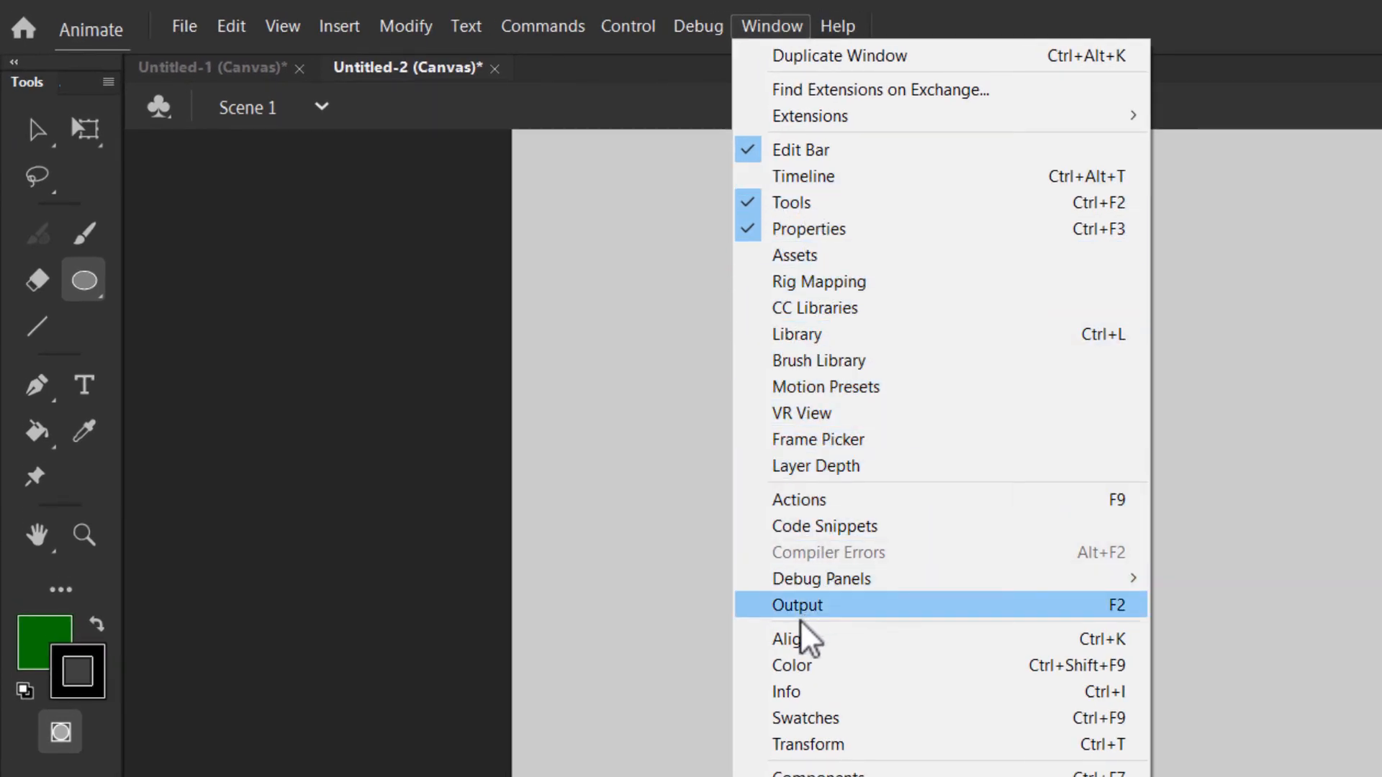
left_click(797, 668)
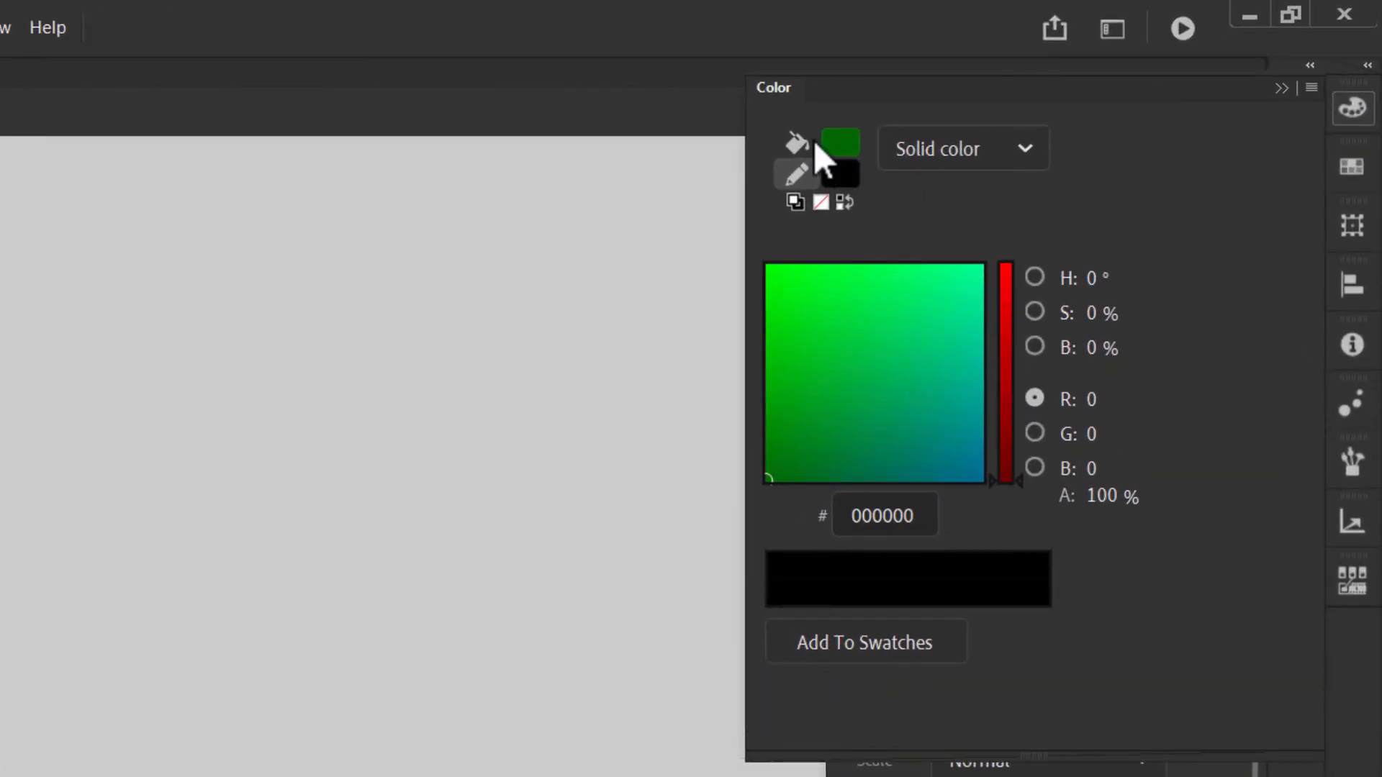
left_click(798, 137)
left_click(797, 172)
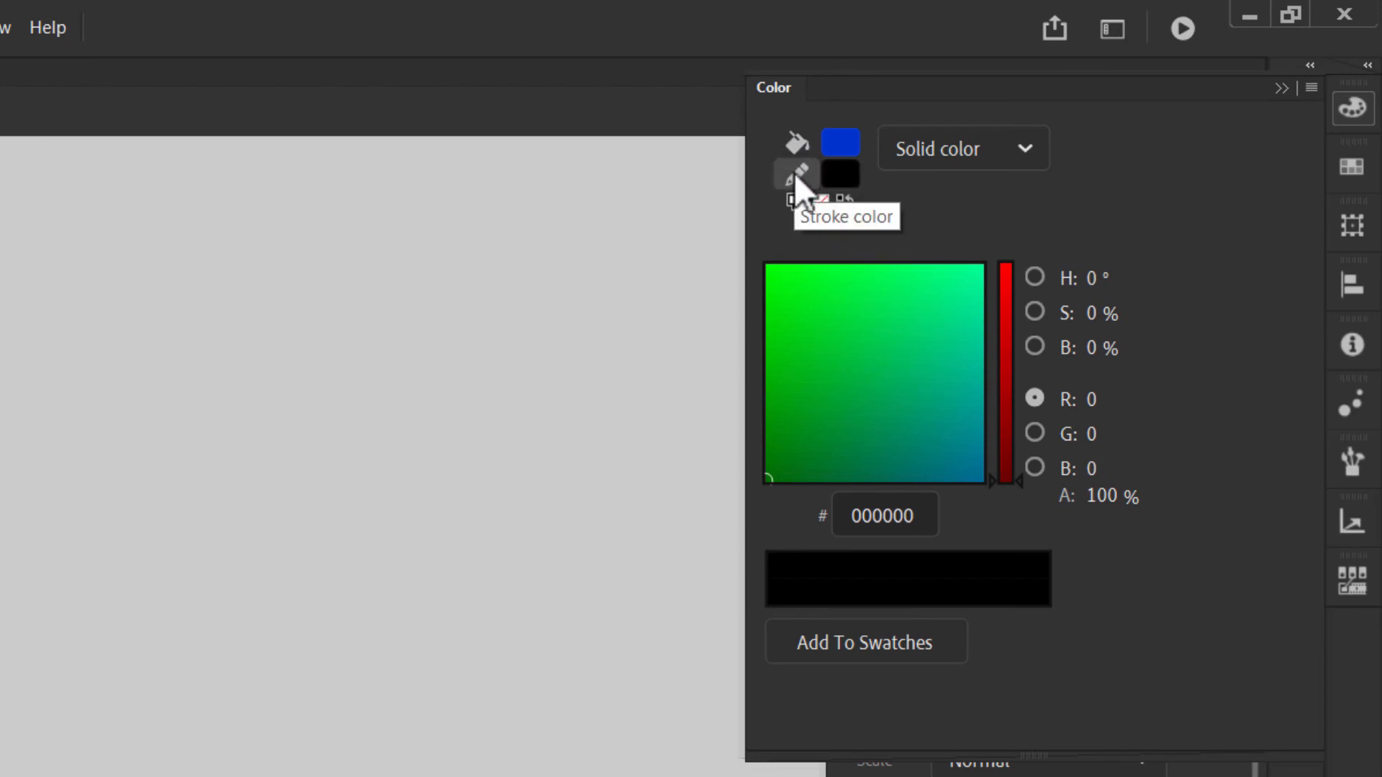
left_click(795, 140)
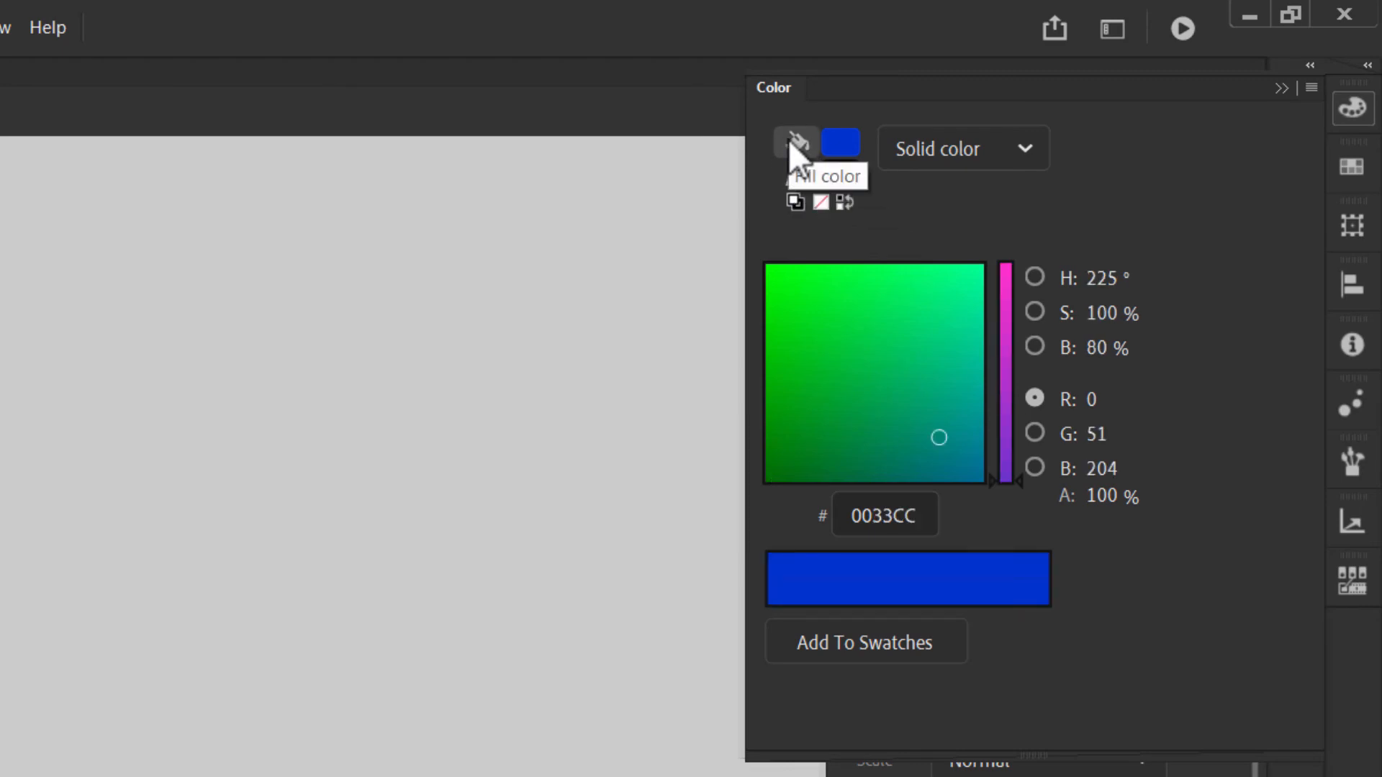
left_click(1024, 149)
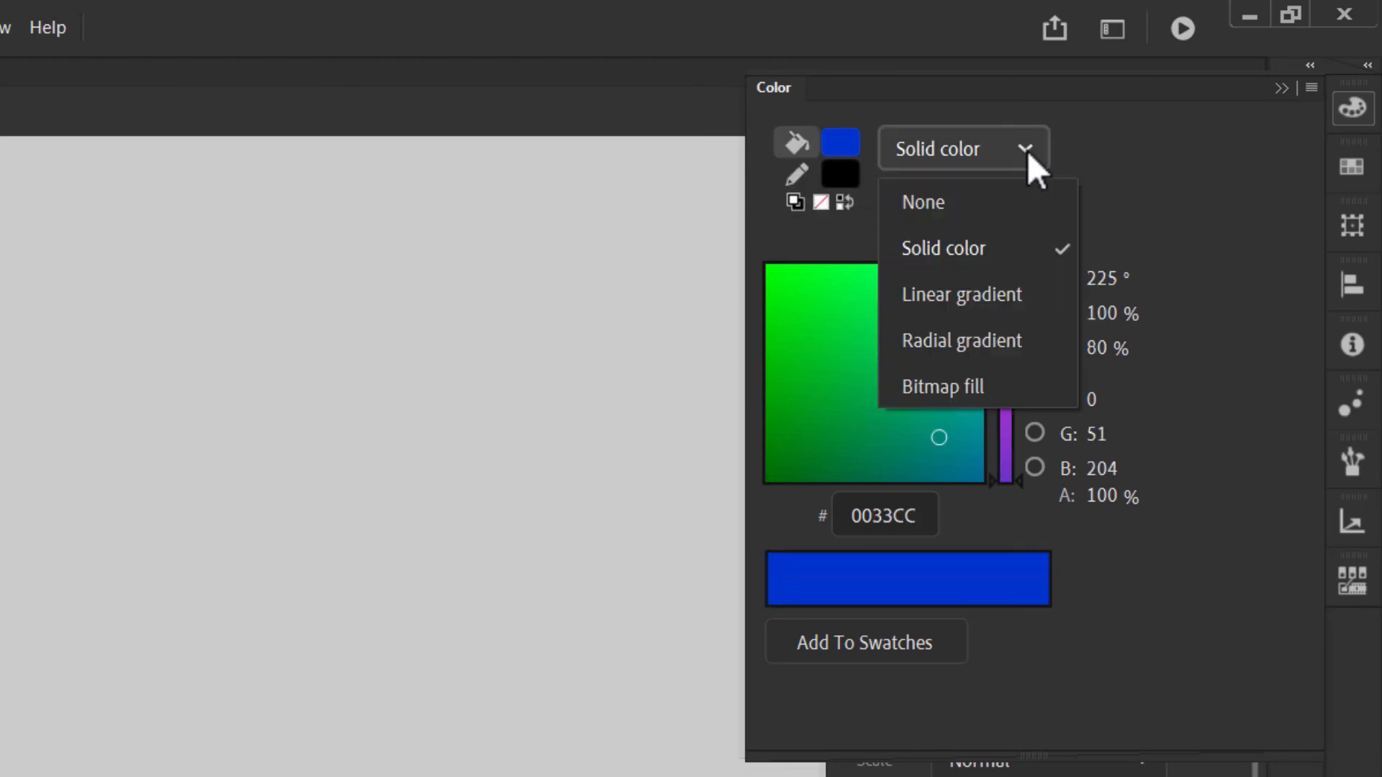
left_click(981, 308)
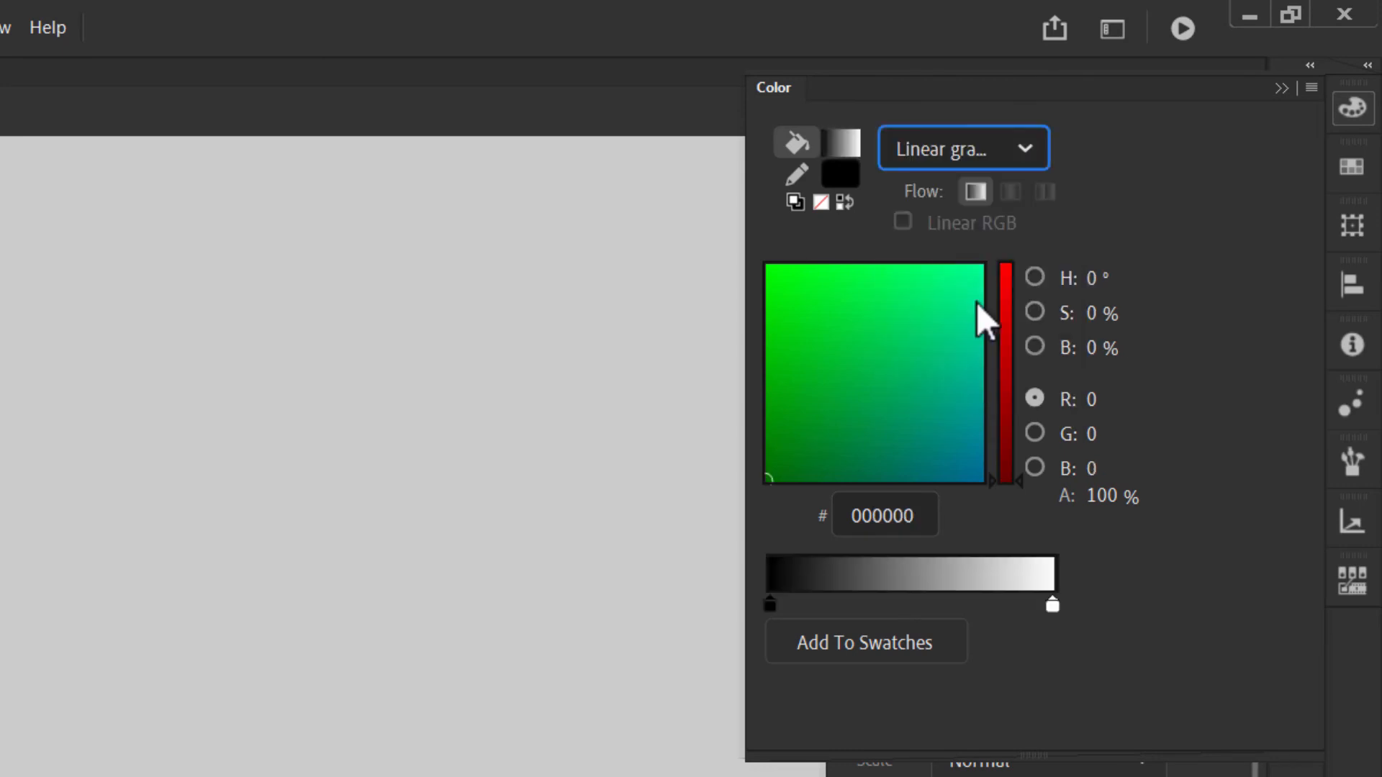
Set the gradient's starting color to dark green #006600 and its ending color to bright green #66FF00
left_click(770, 606)
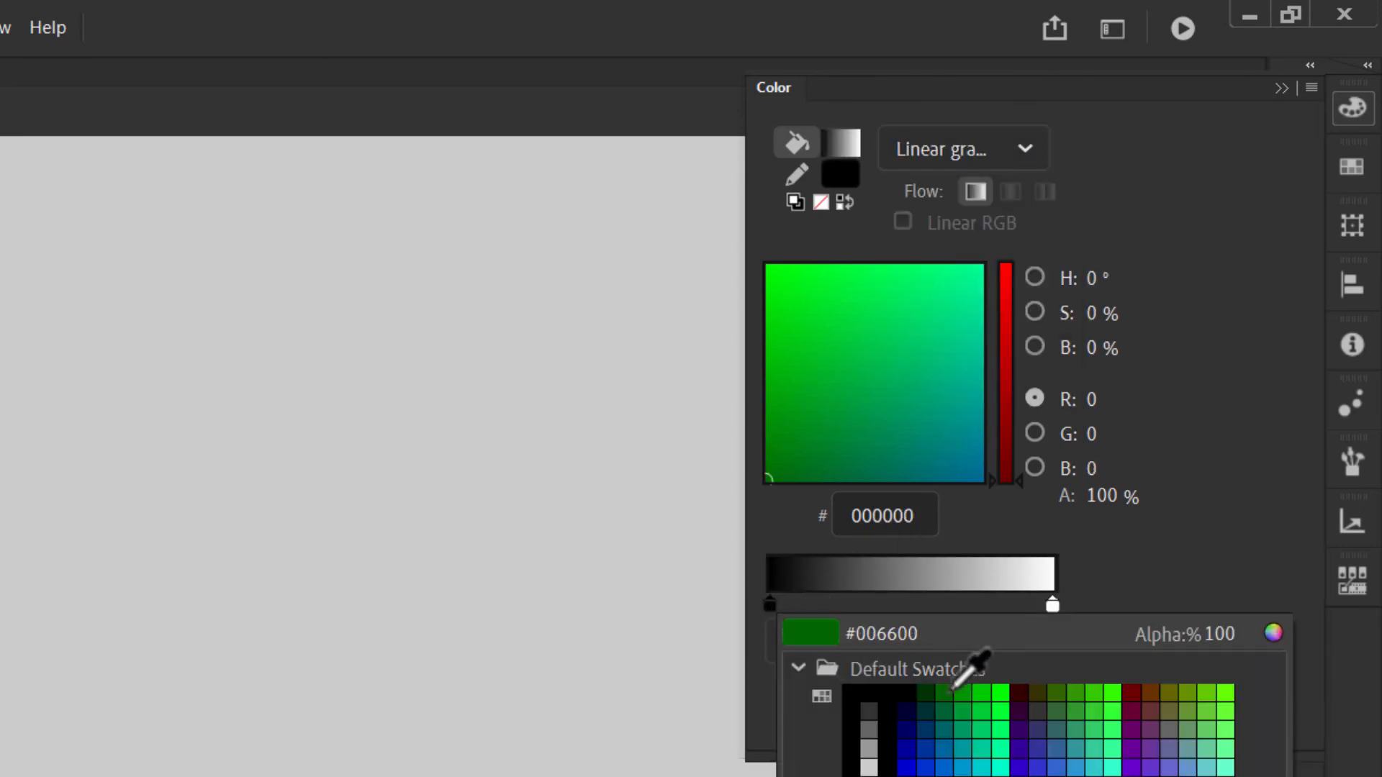
left_click(961, 662)
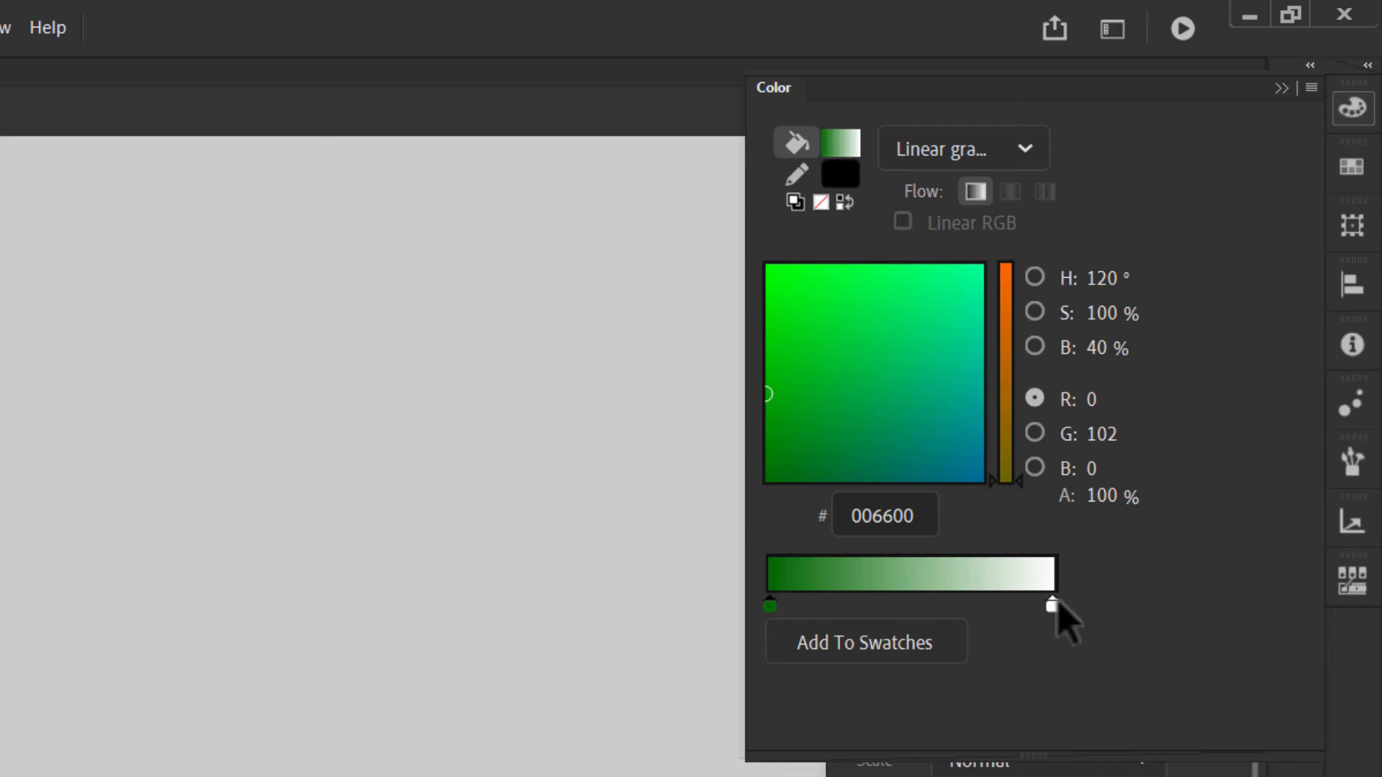
left_click(1052, 606)
left_click(1053, 606)
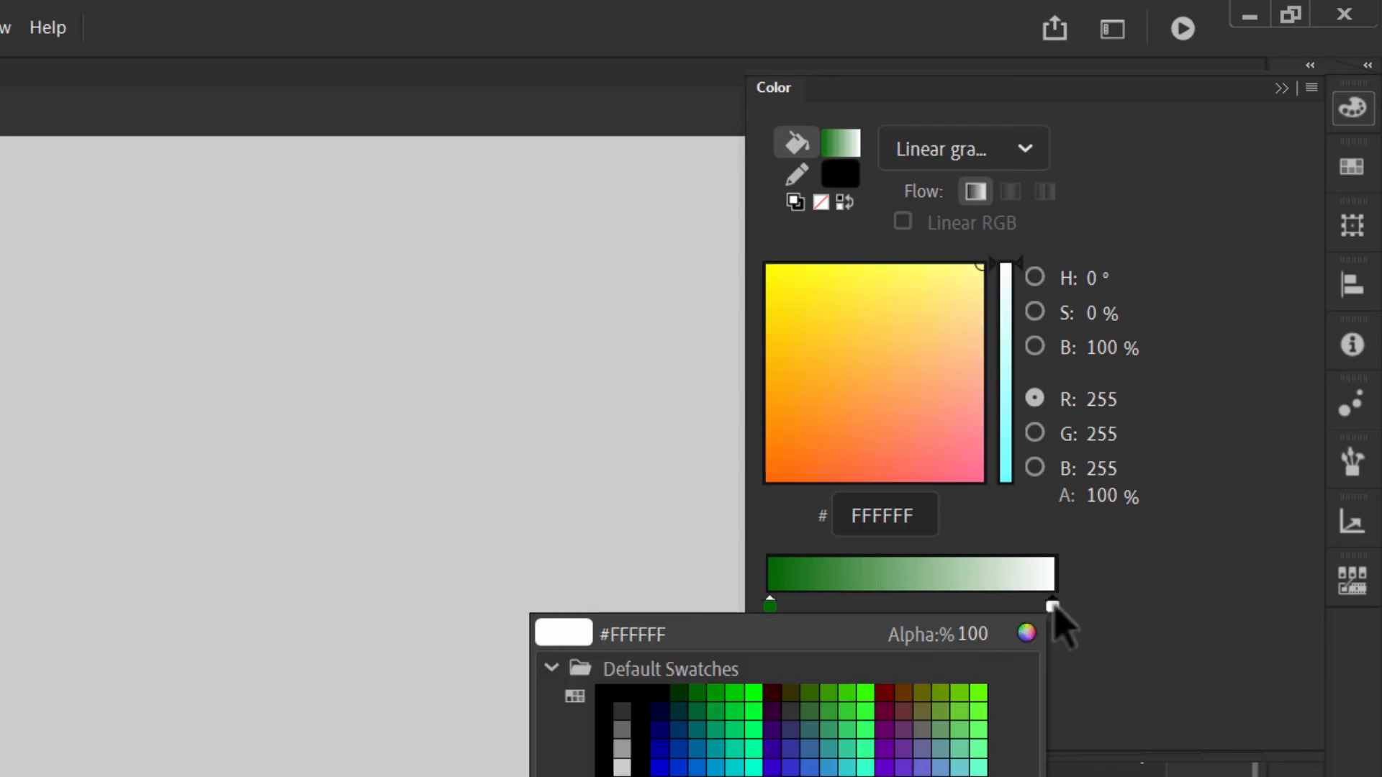
left_click(976, 692)
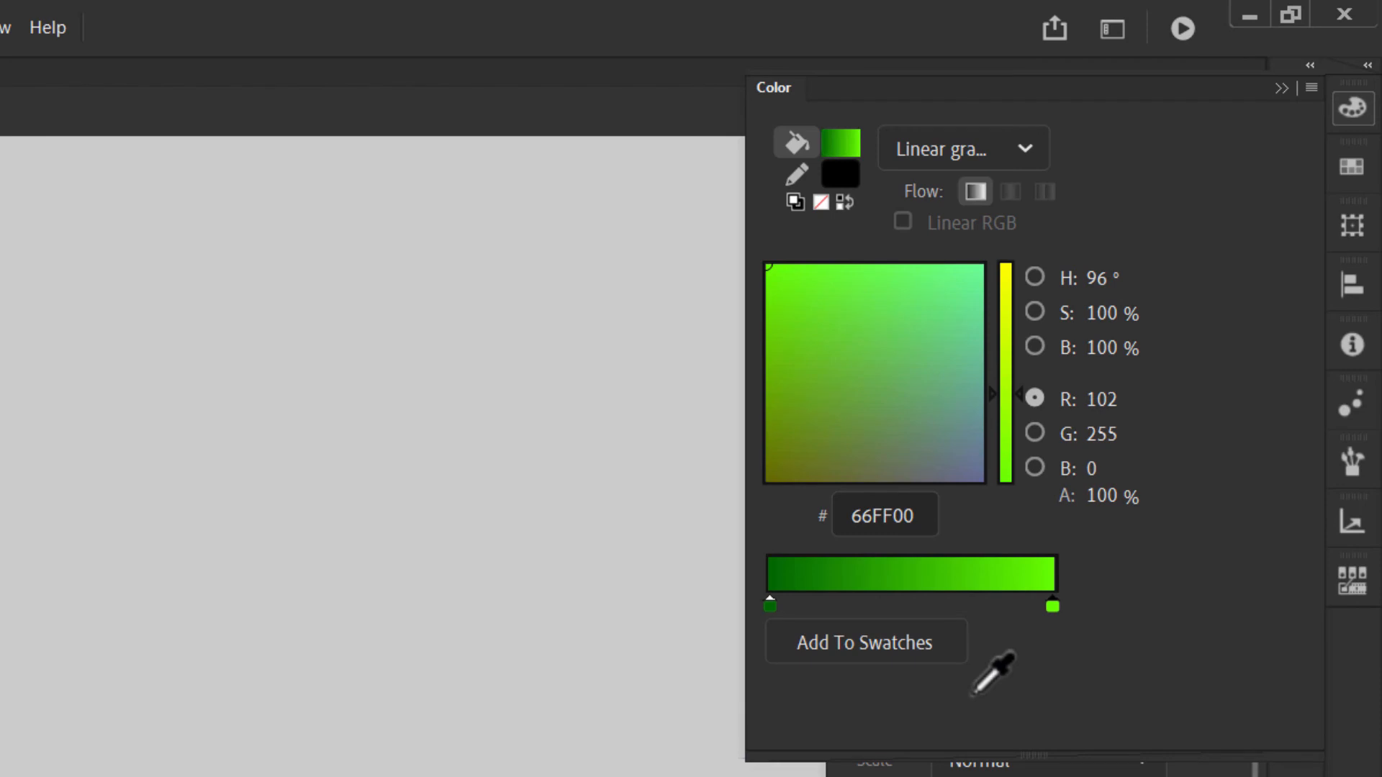
Add a red #FF0033 stop near the middle of the gradient and remove it again
left_click(896, 603)
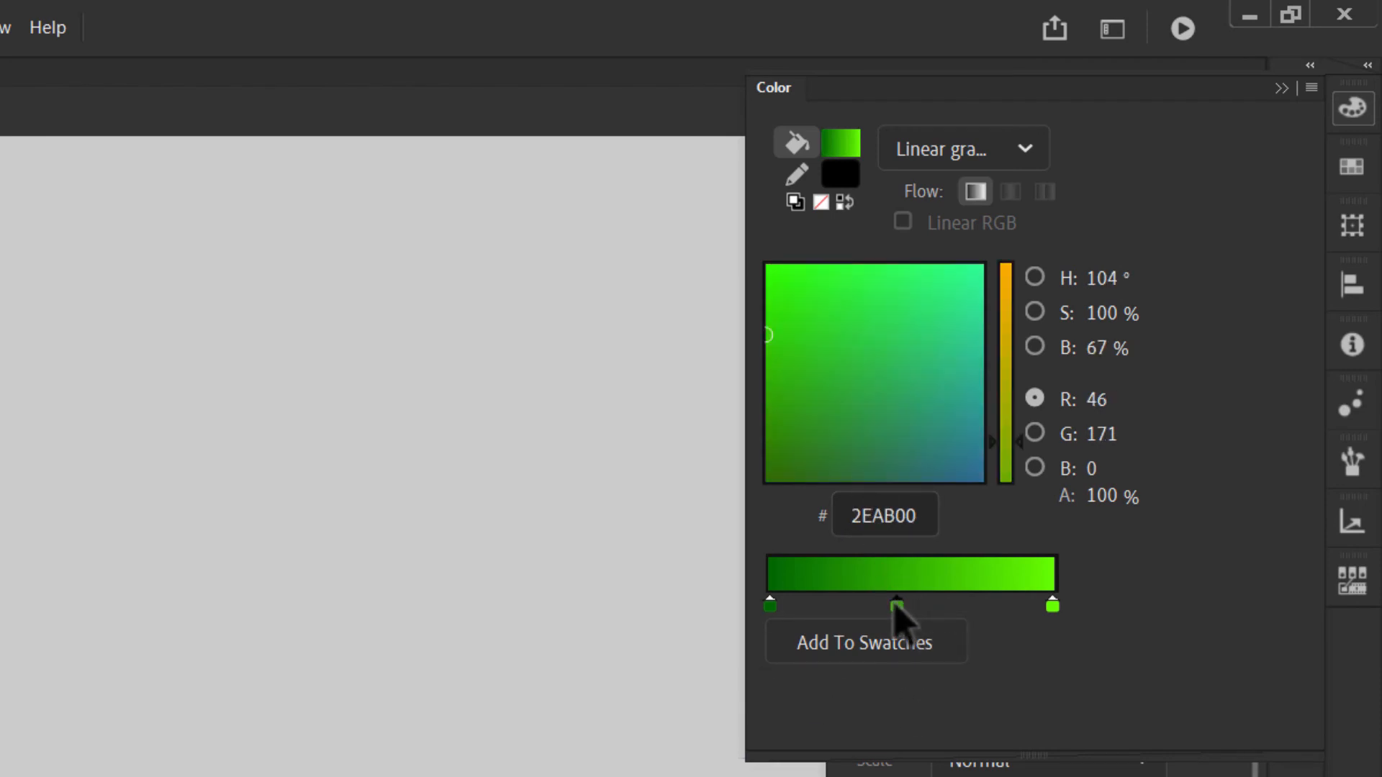
left_click(896, 606)
left_click(806, 764)
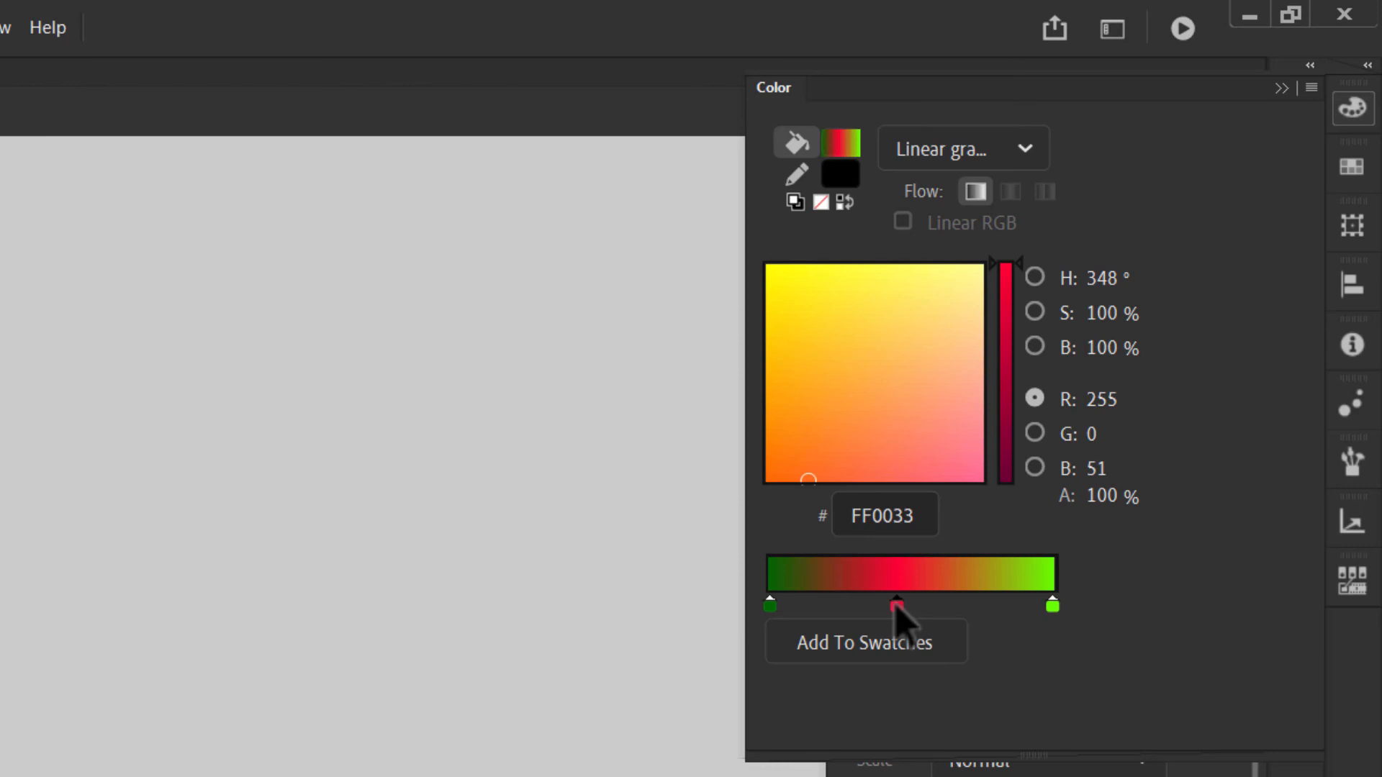
left_click_drag(896, 606, 1157, 710)
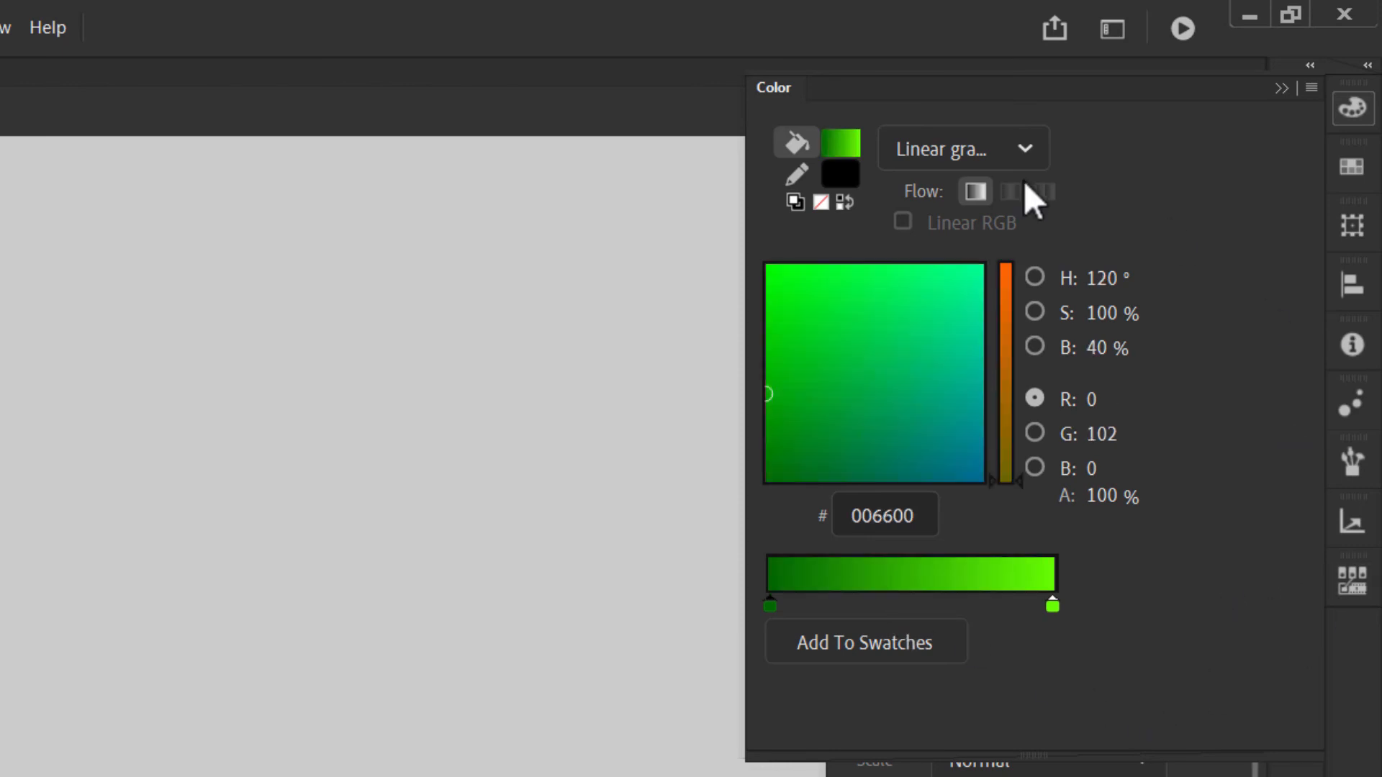
Change the fill to a Radial gradient and swap its stops so bright green is the center and dark green the outer edge
left_click(1034, 140)
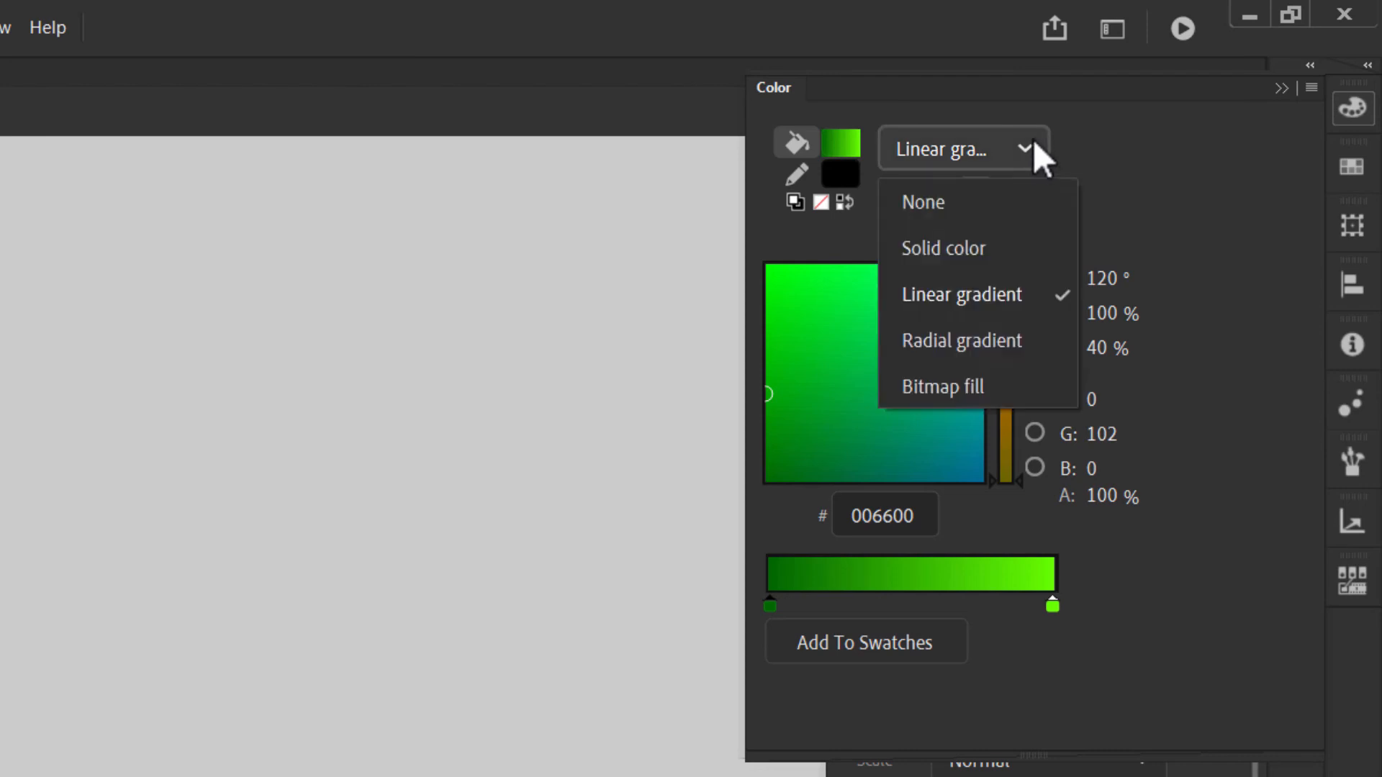
left_click(979, 340)
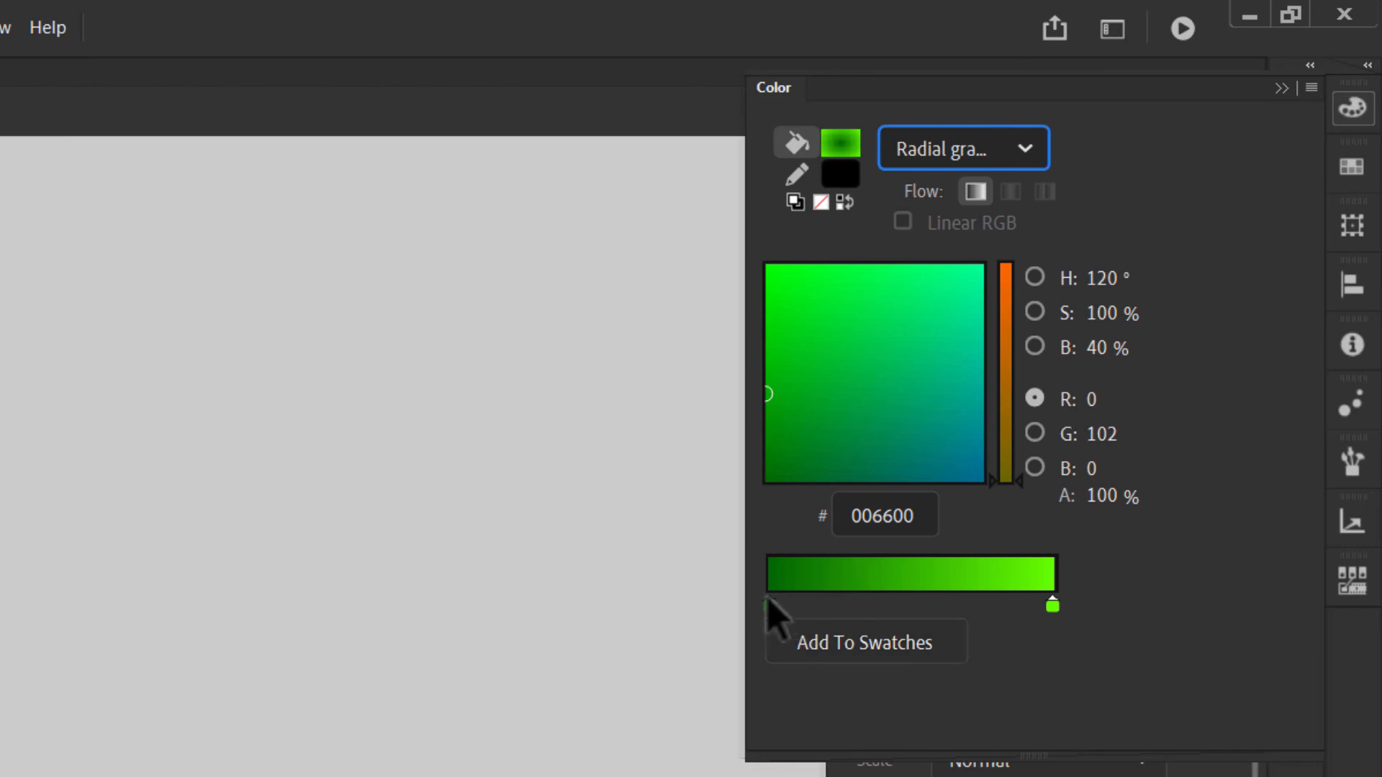
left_click_drag(782, 605, 931, 608)
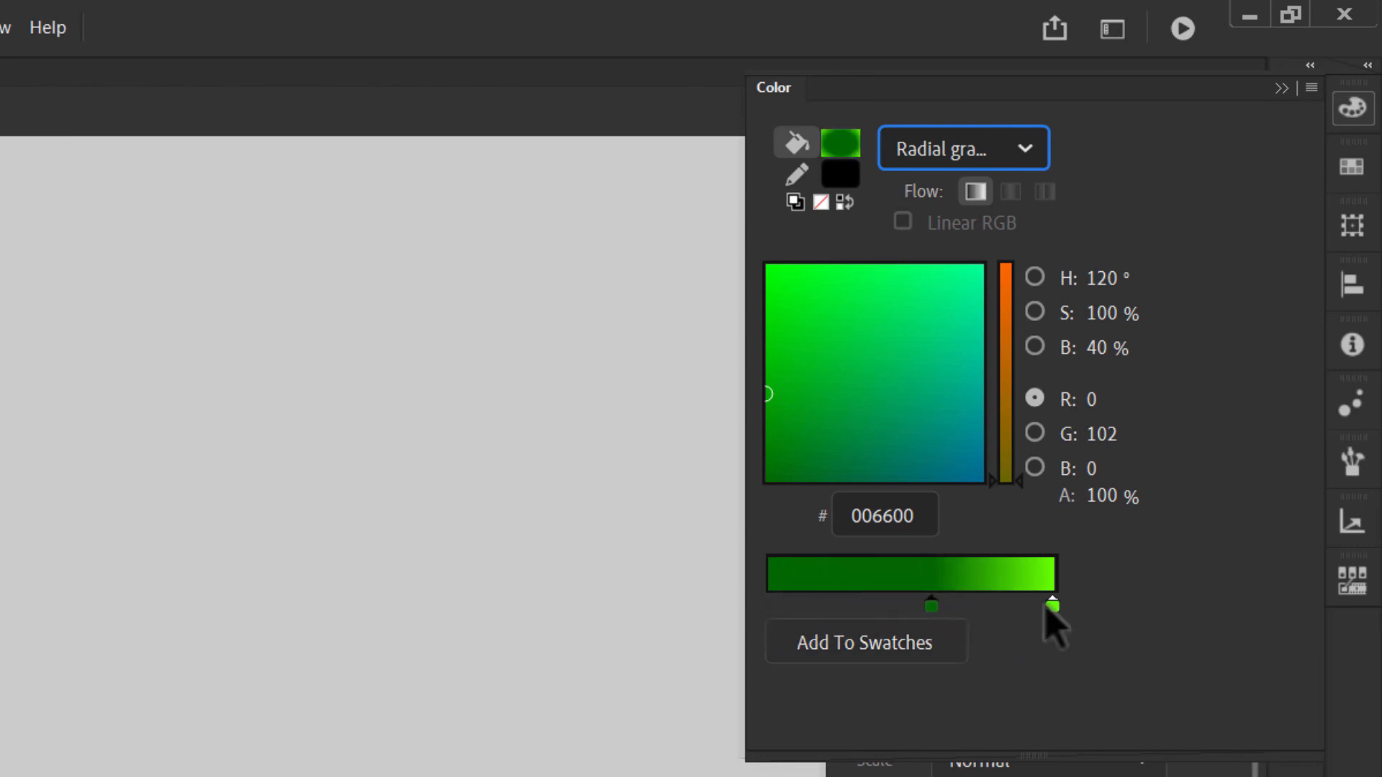
left_click(1052, 606)
left_click_drag(1052, 608, 770, 605)
left_click_drag(931, 606, 1066, 601)
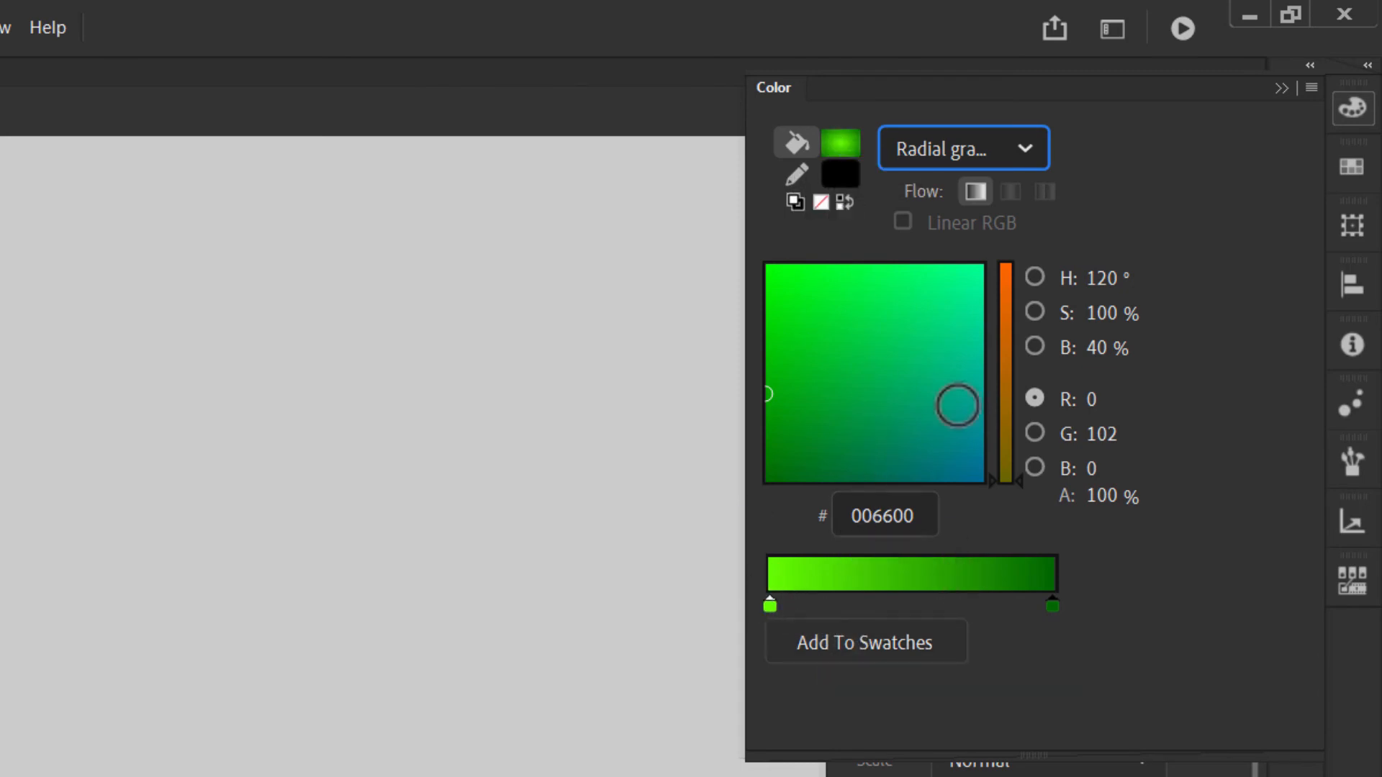
left_click(1281, 87)
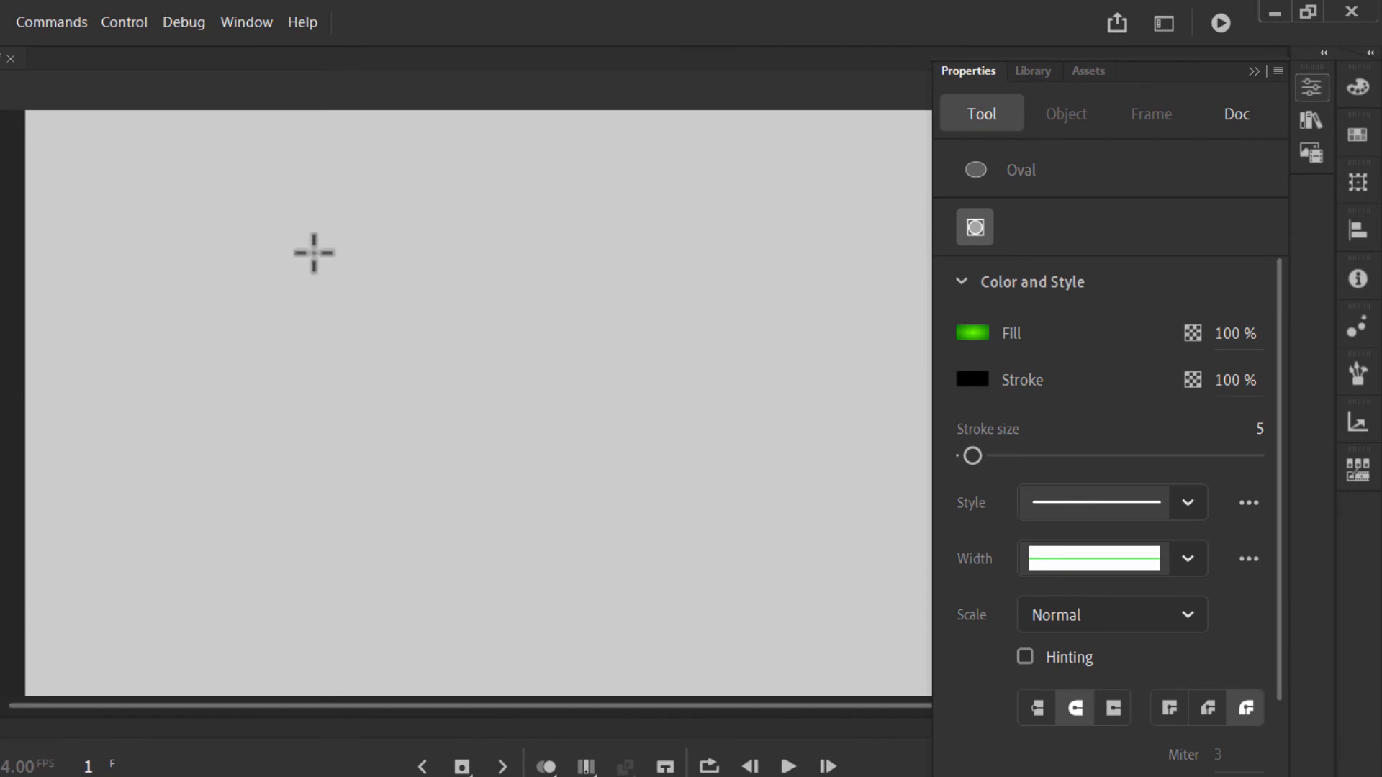
Draw a tall gradient-filled oval mid-stage and bend both lower sides inward to form a narrow neck
mouse_move(369, 204)
left_mouse_down()
mouse_move(465, 411)
mouse_move(638, 616)
left_mouse_up()
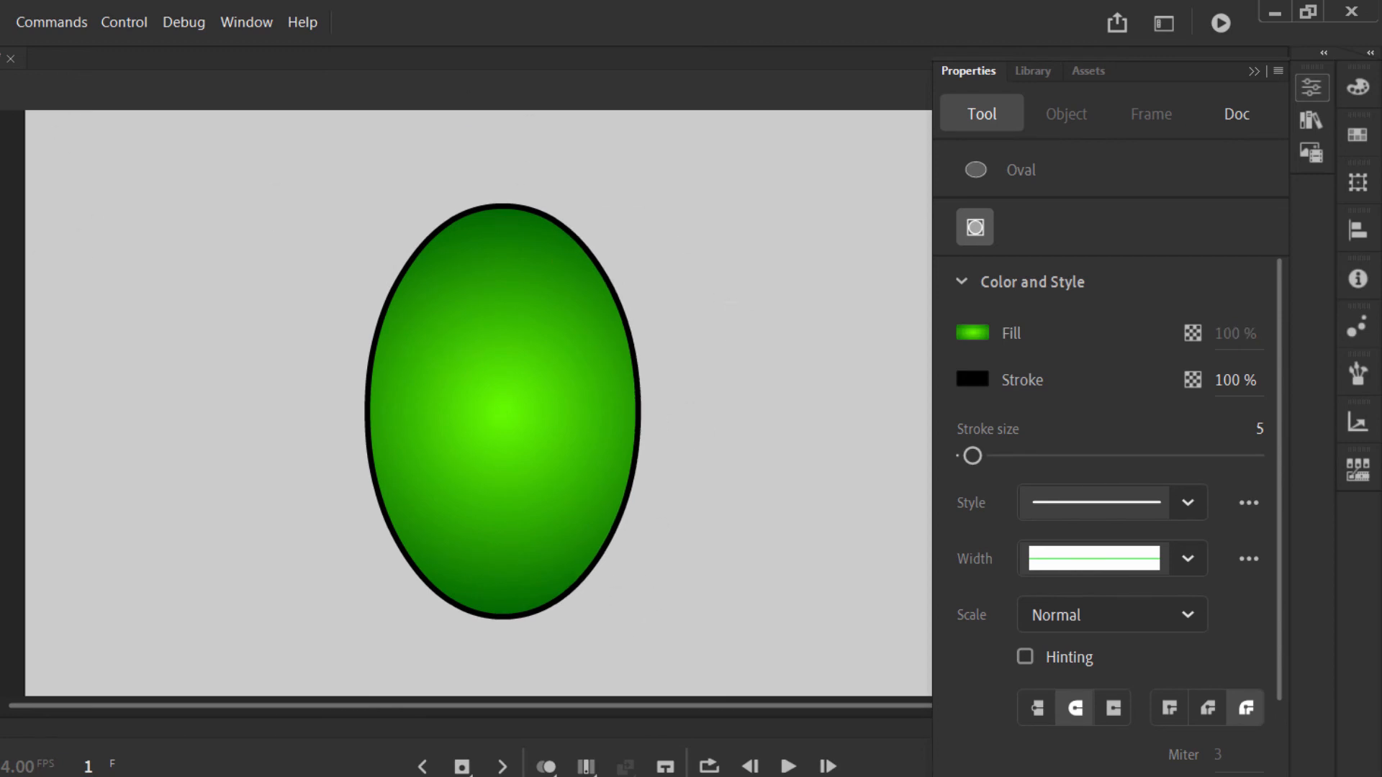
key("v")
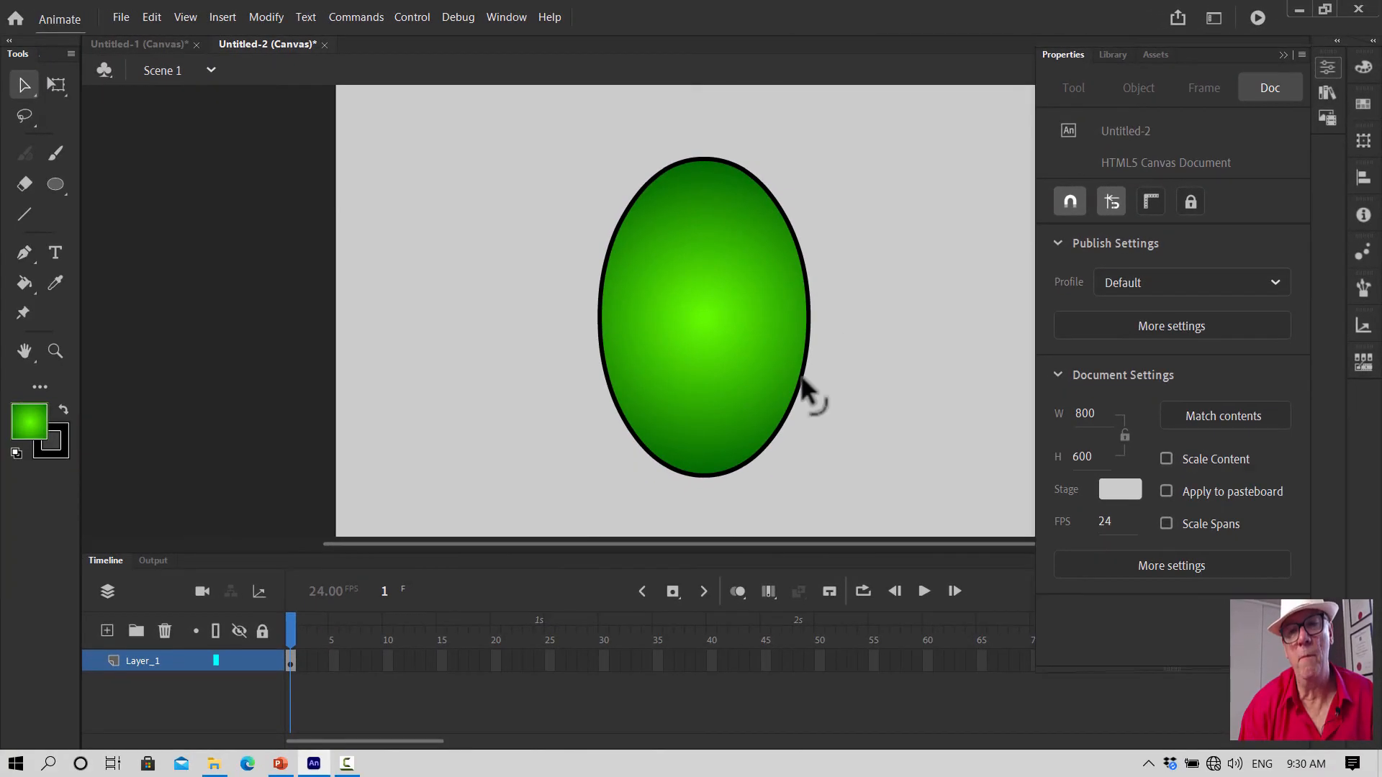
left_click_drag(801, 382, 757, 379)
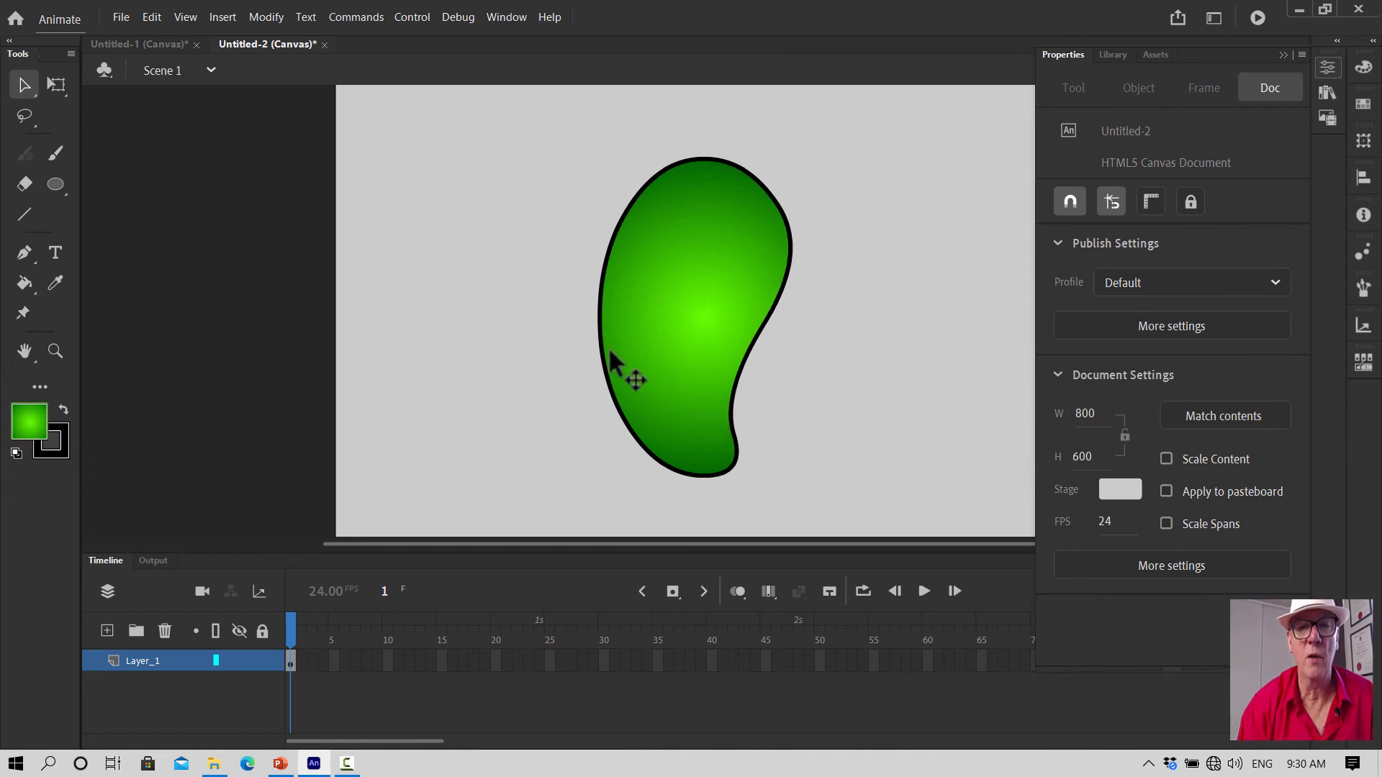
left_click_drag(607, 370, 655, 356)
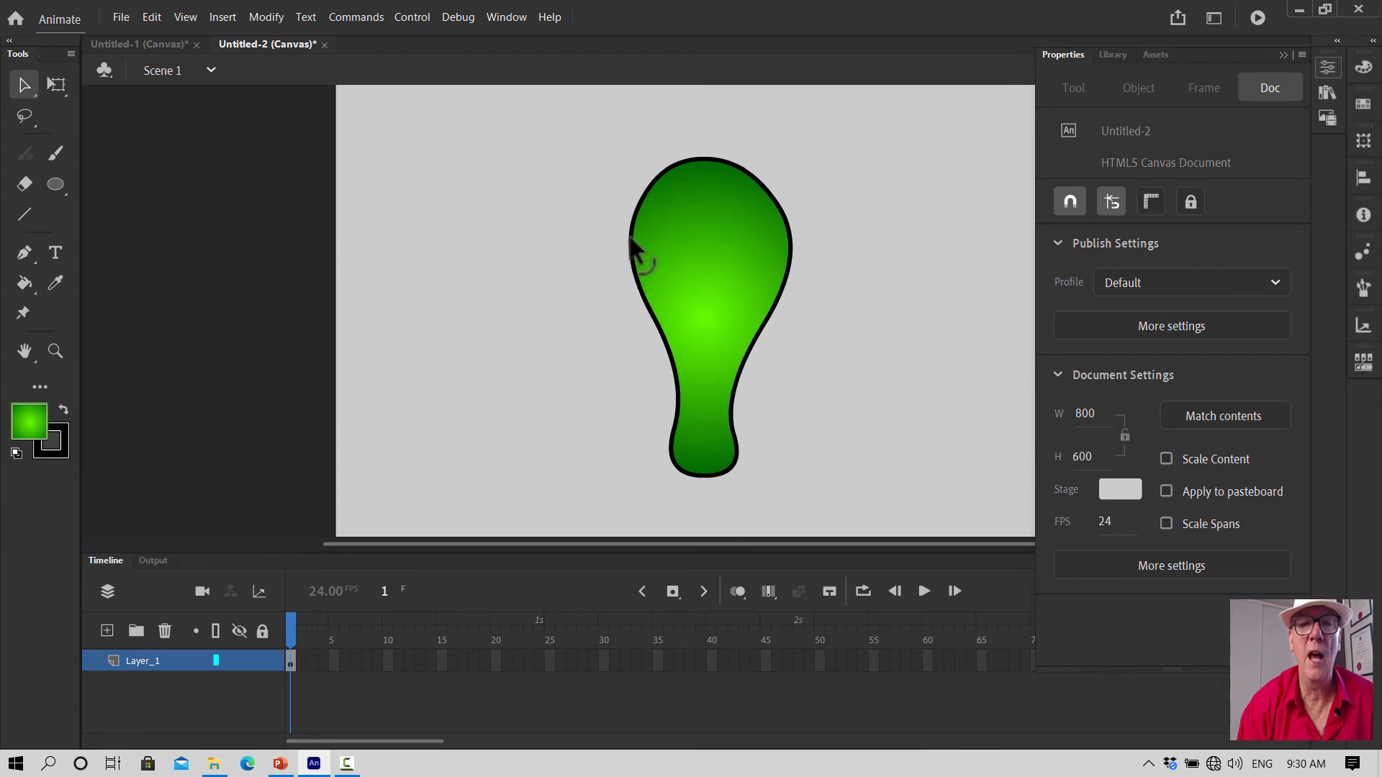
Bend the upper left and right edges of the green shape outward to widen its head
left_click_drag(633, 245, 570, 216)
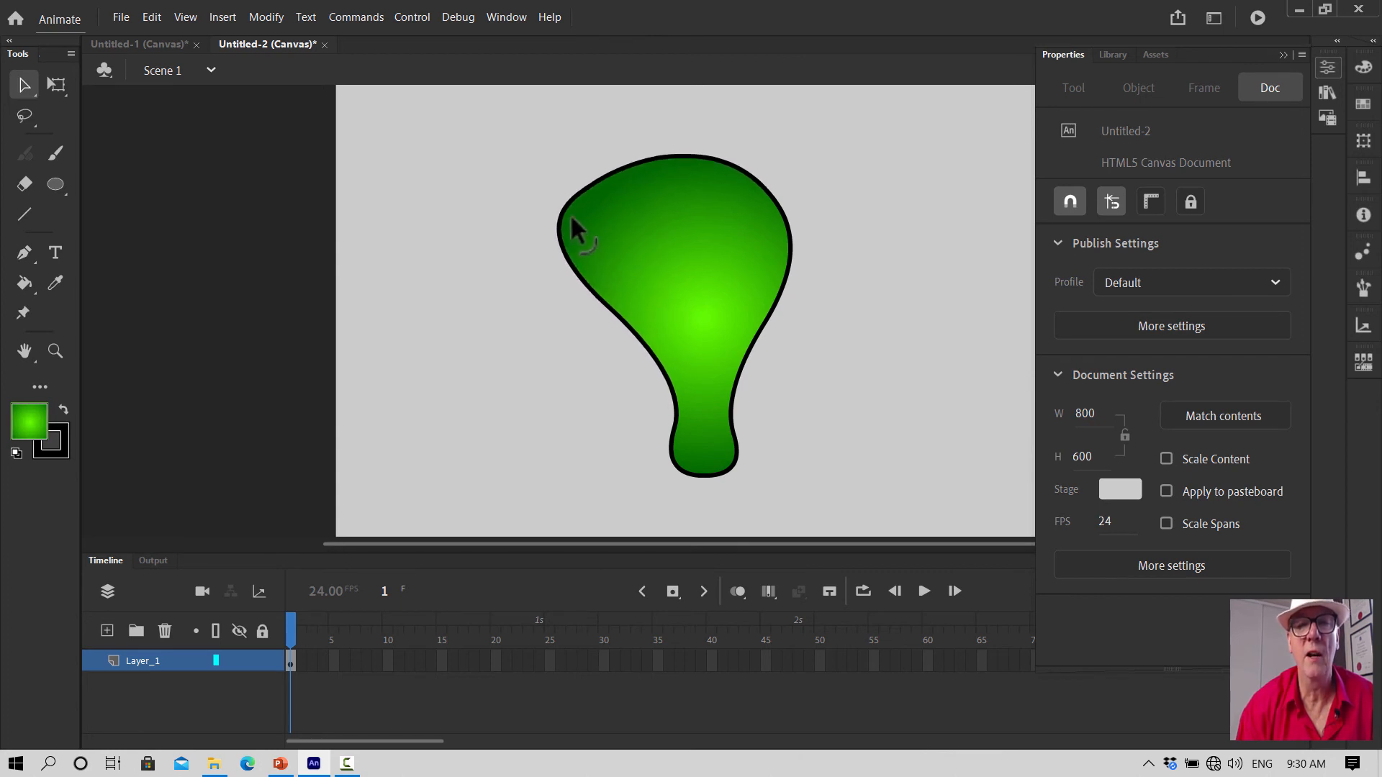
left_click_drag(794, 251, 829, 226)
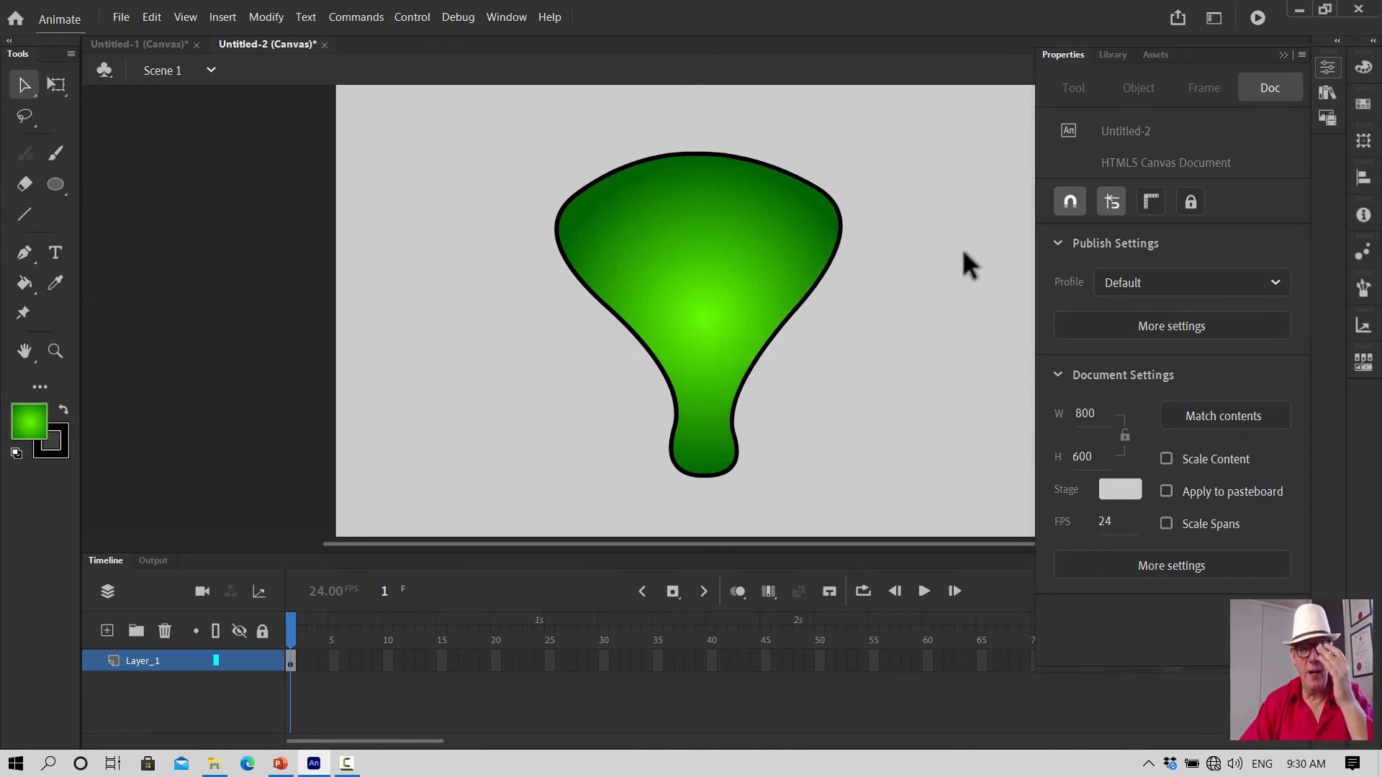
left_click_drag(843, 223, 850, 225)
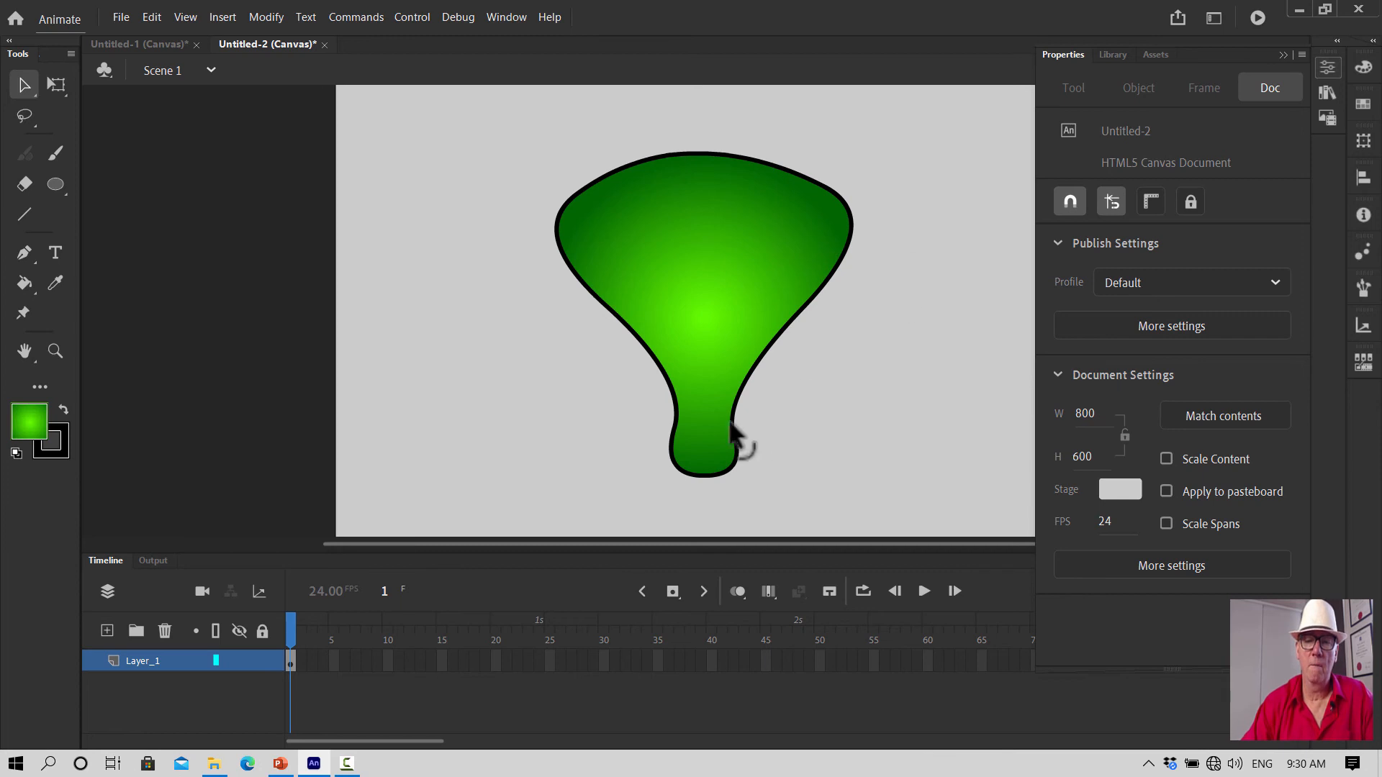
Reshape both sides of the green head's neck, bending its edges outward to make the neck wider
left_click_drag(731, 423, 742, 372)
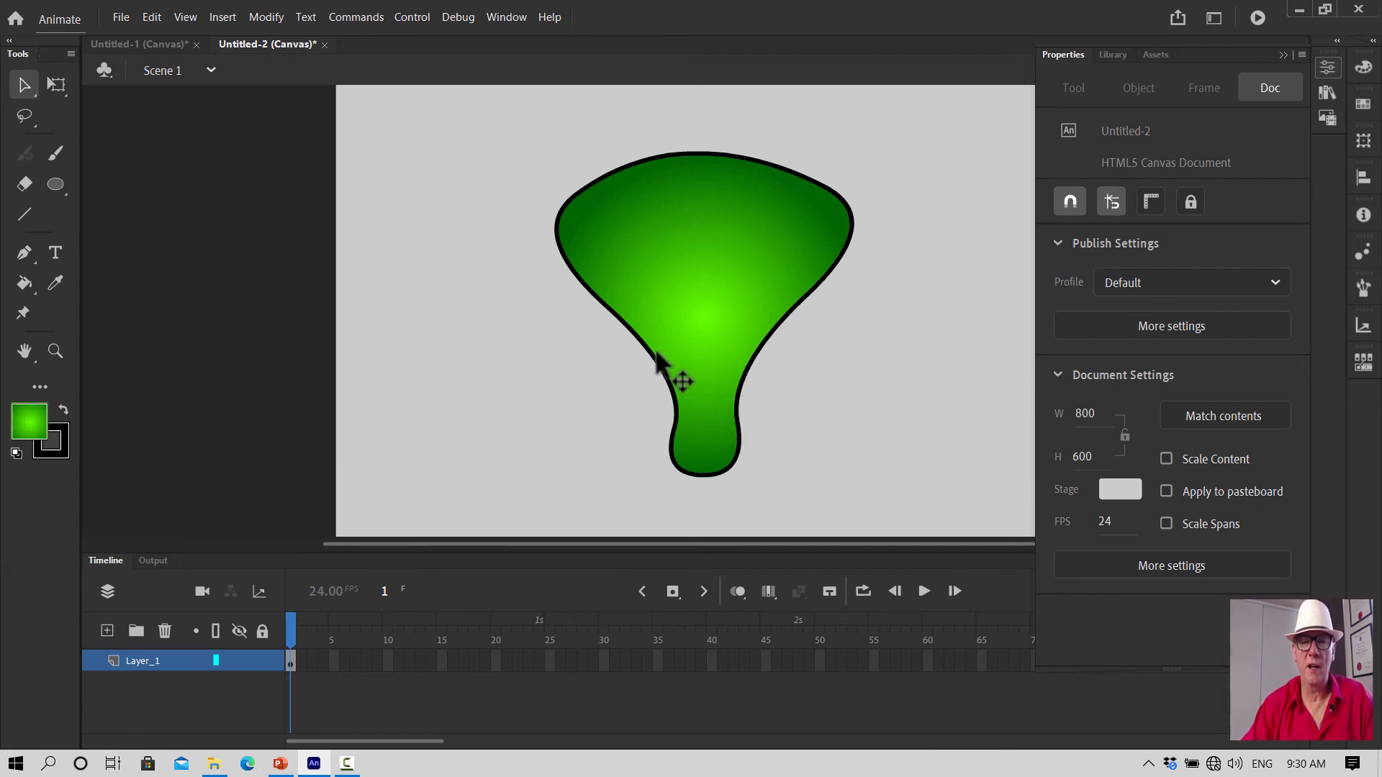
left_click_drag(657, 362, 643, 347)
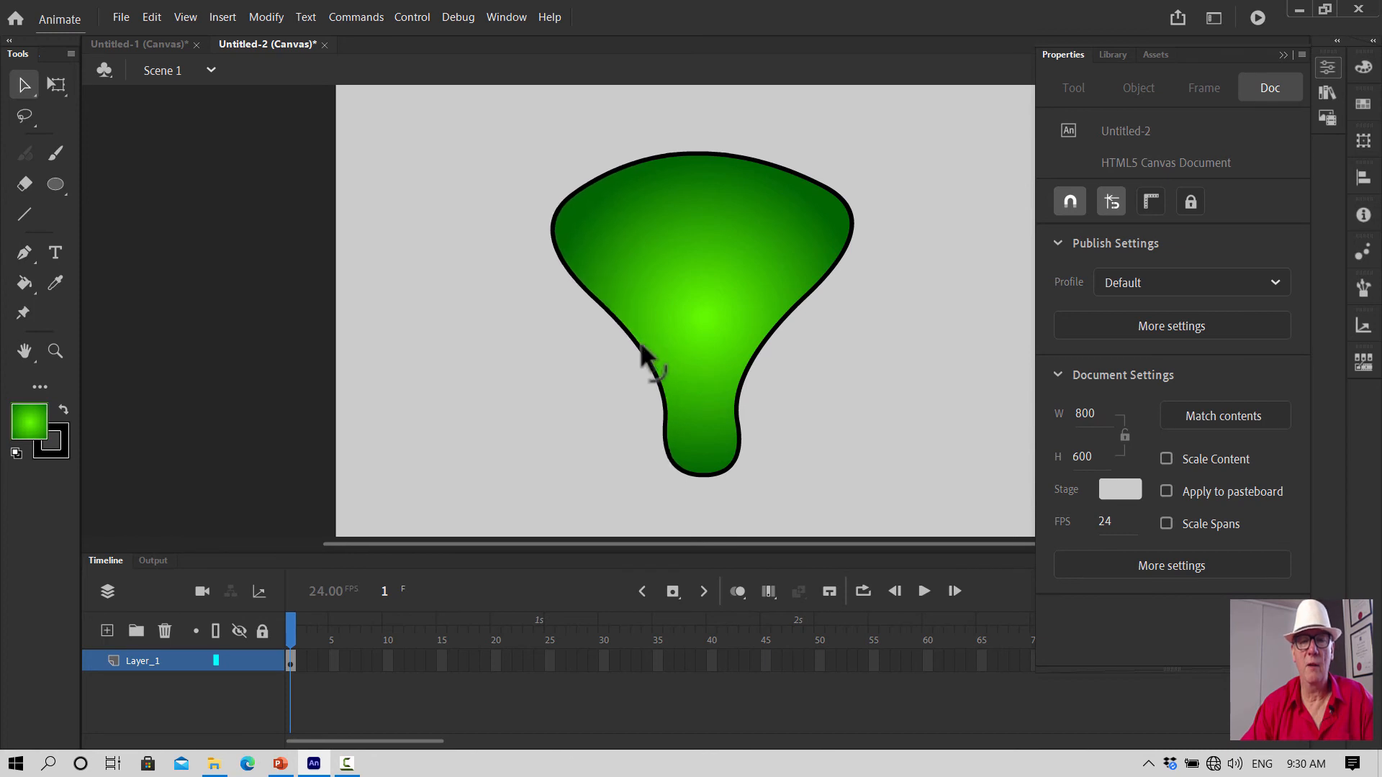
mouse_move(749, 395)
left_mouse_down()
mouse_move(746, 413)
mouse_move(746, 401)
left_mouse_up()
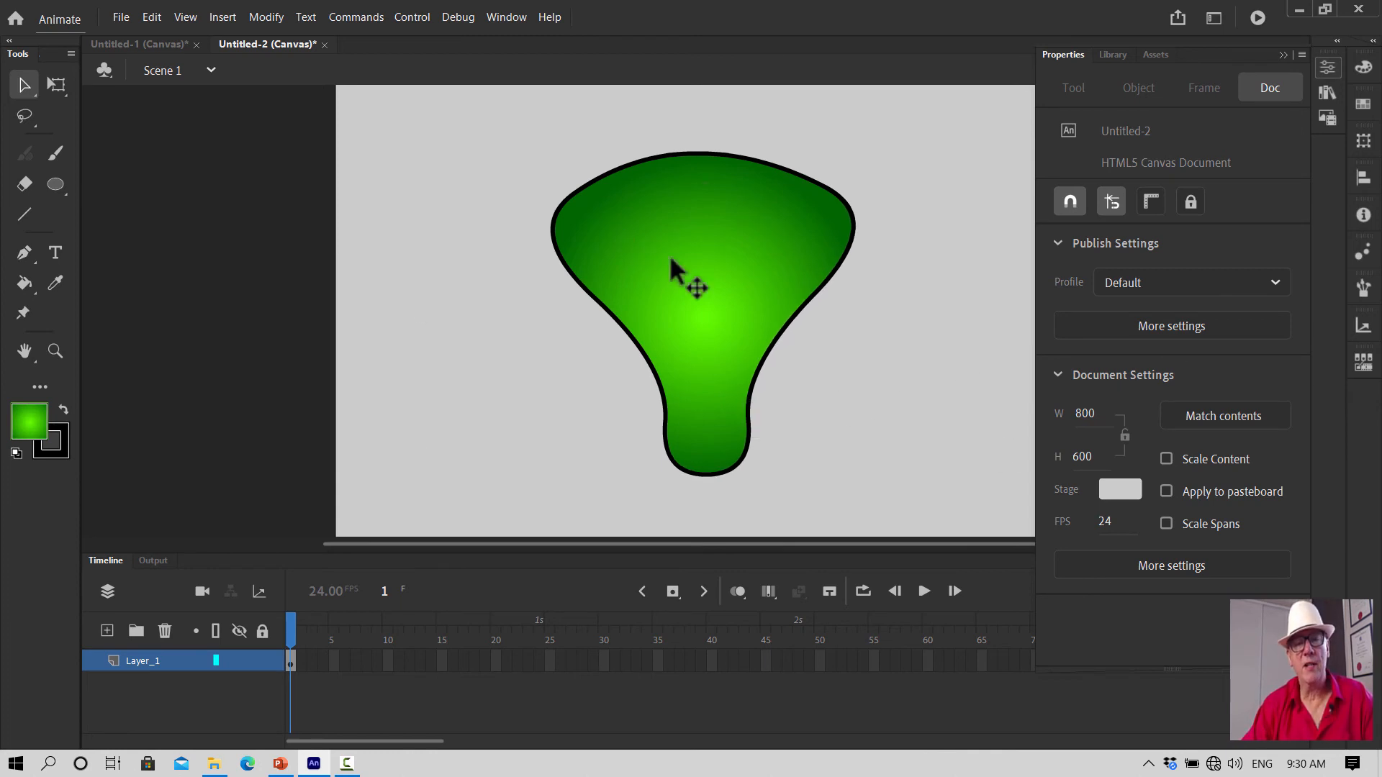
Copy the eye symbol from the library of the Untitled-1 document
left_click(129, 45)
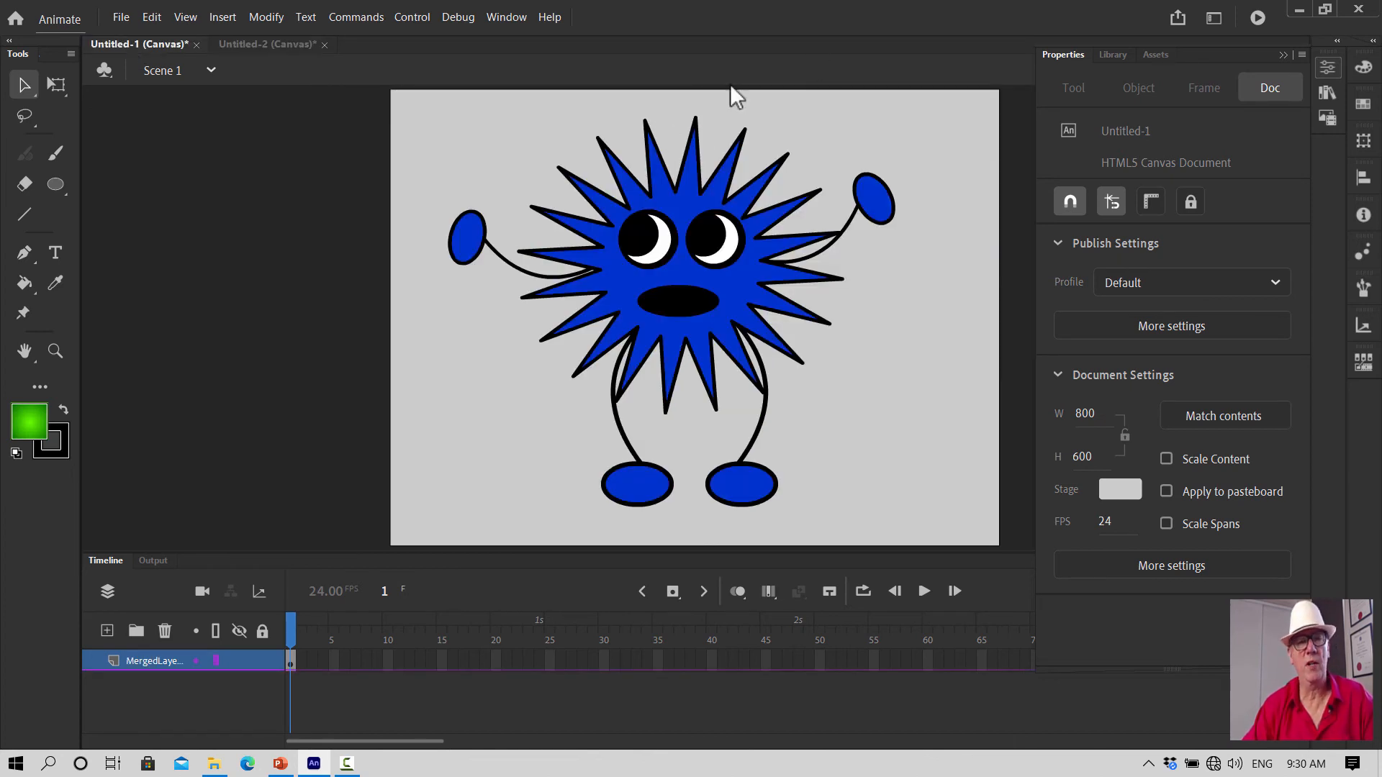
left_click(252, 45)
left_click(145, 41)
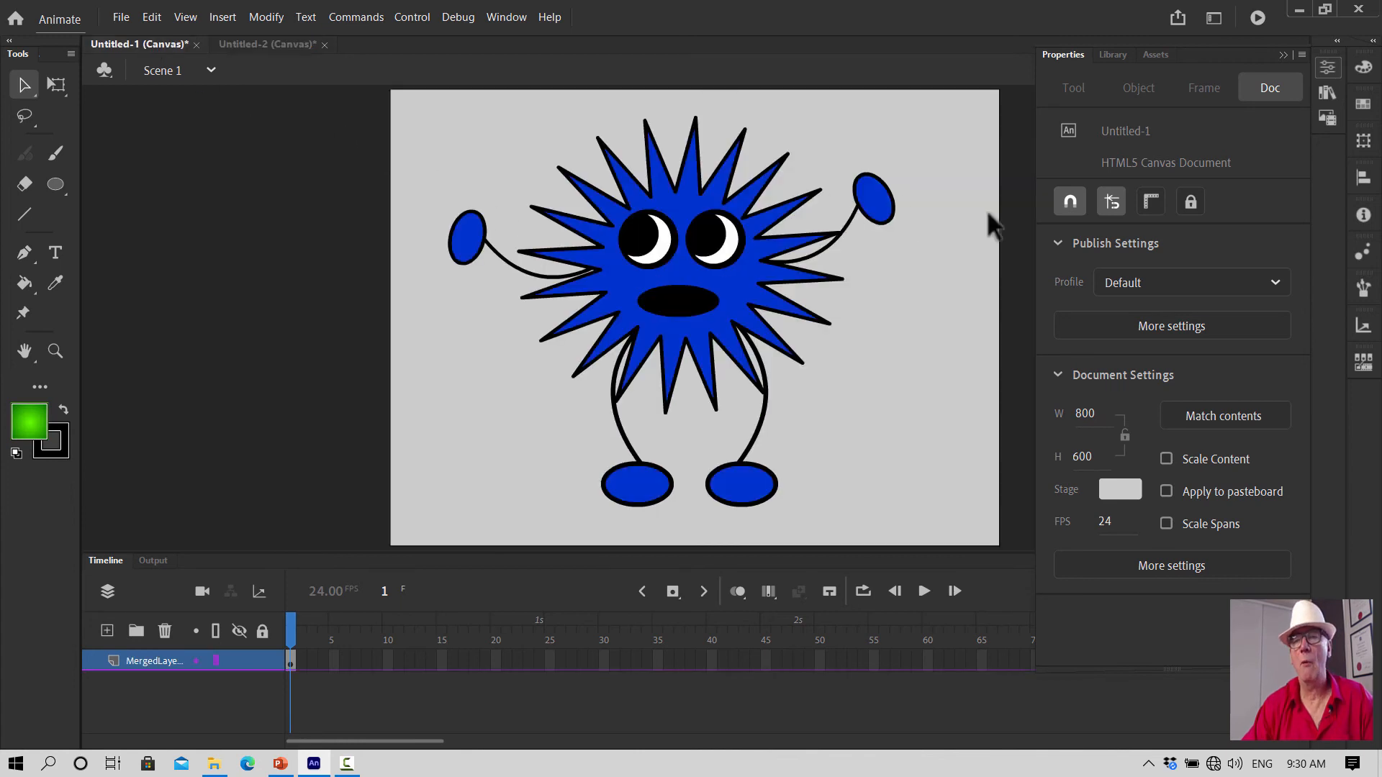
left_click(1113, 56)
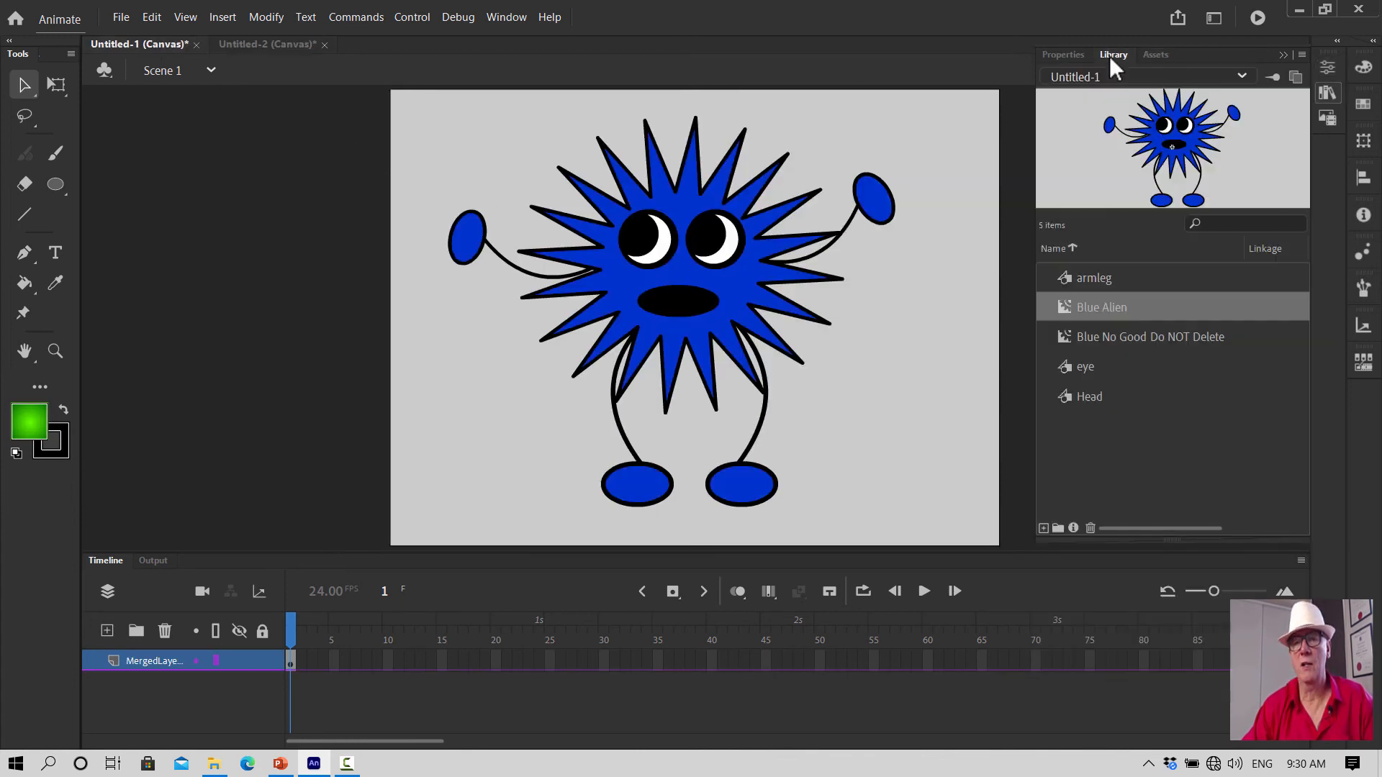
left_click(1078, 367)
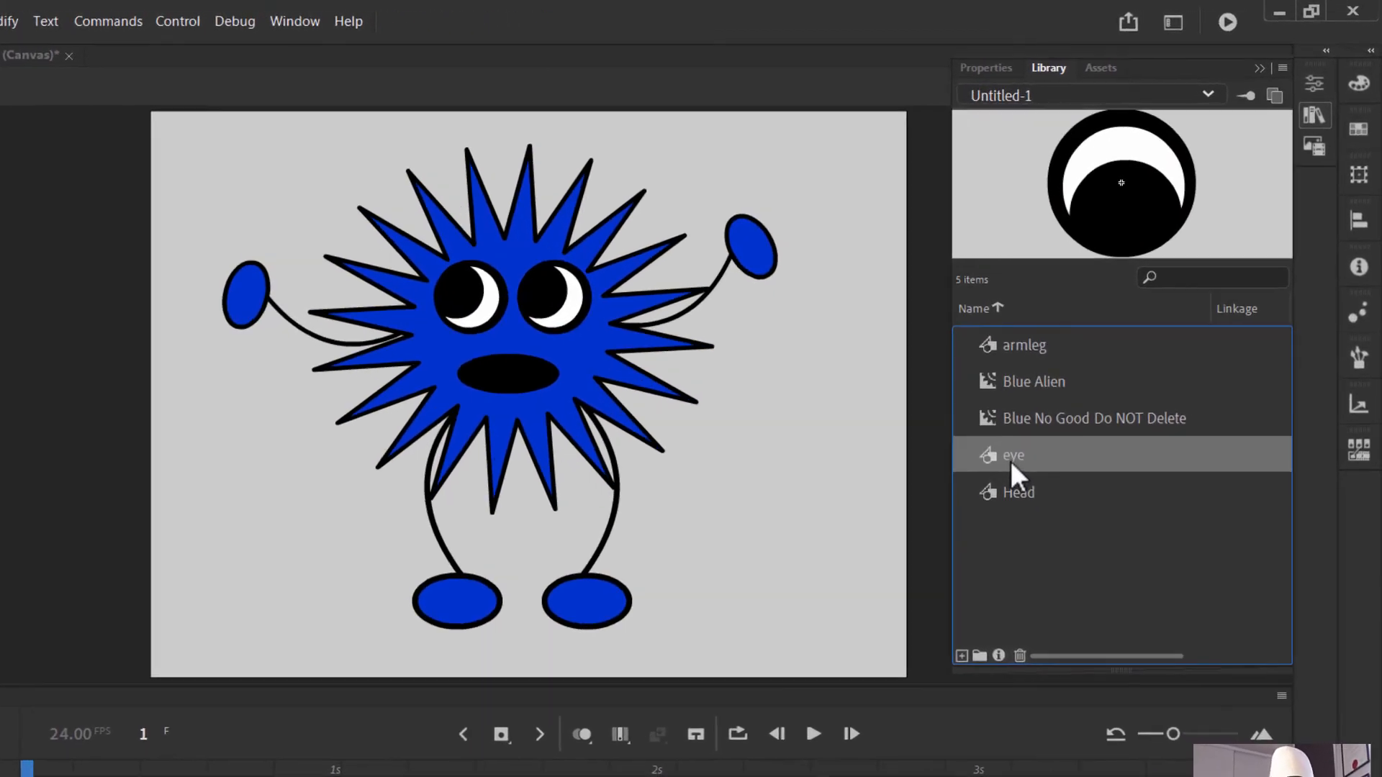
right_click(1083, 371)
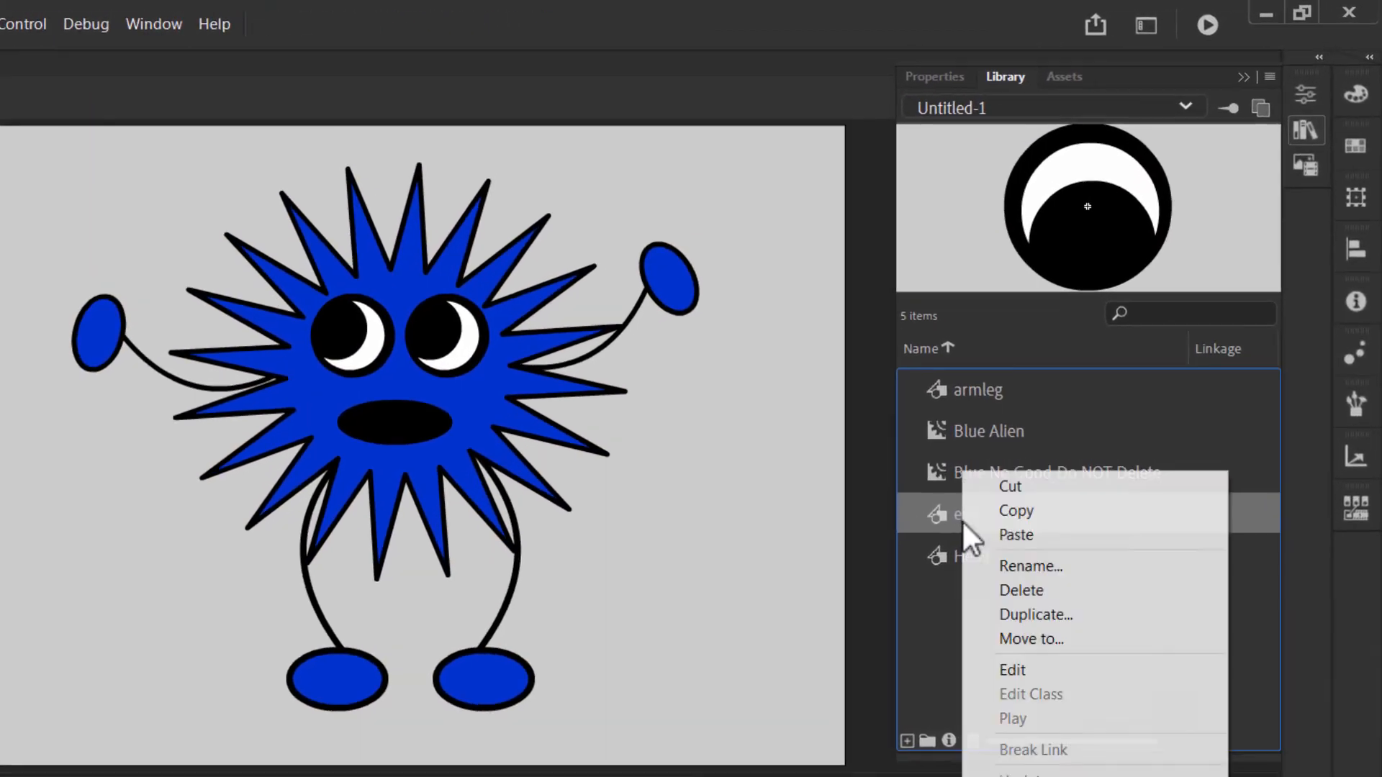
left_click(1016, 510)
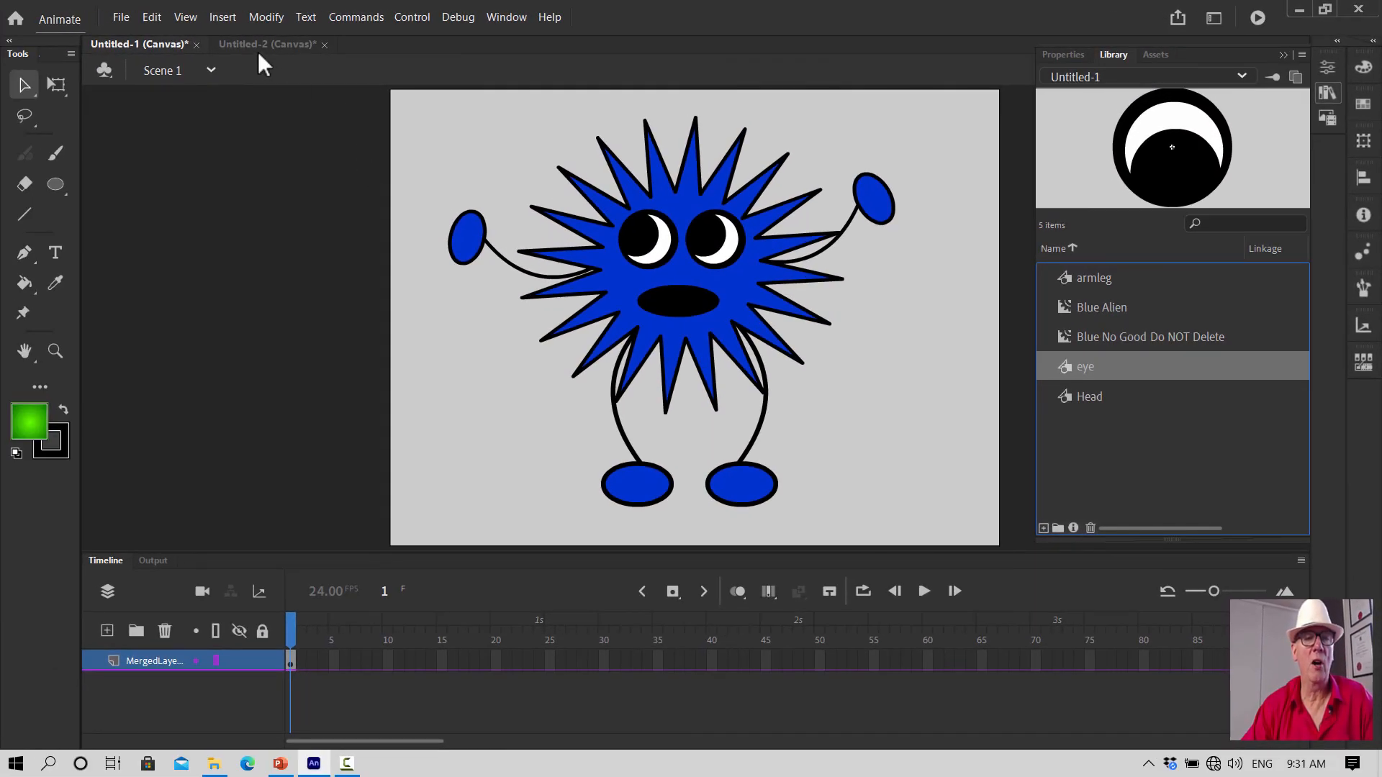
Paste the eye symbol in the center of the Untitled-2 stage and check it in that document's library
left_click(254, 45)
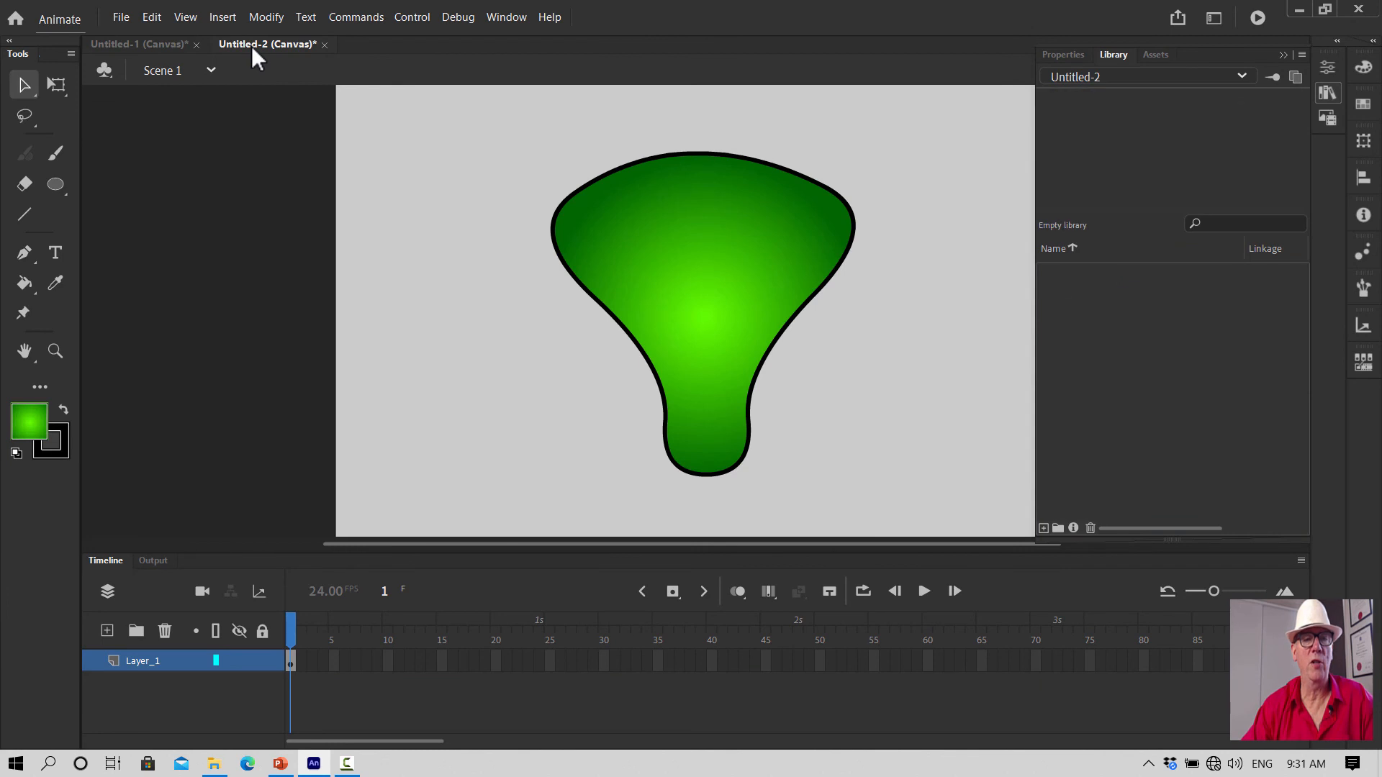
left_click(1116, 54)
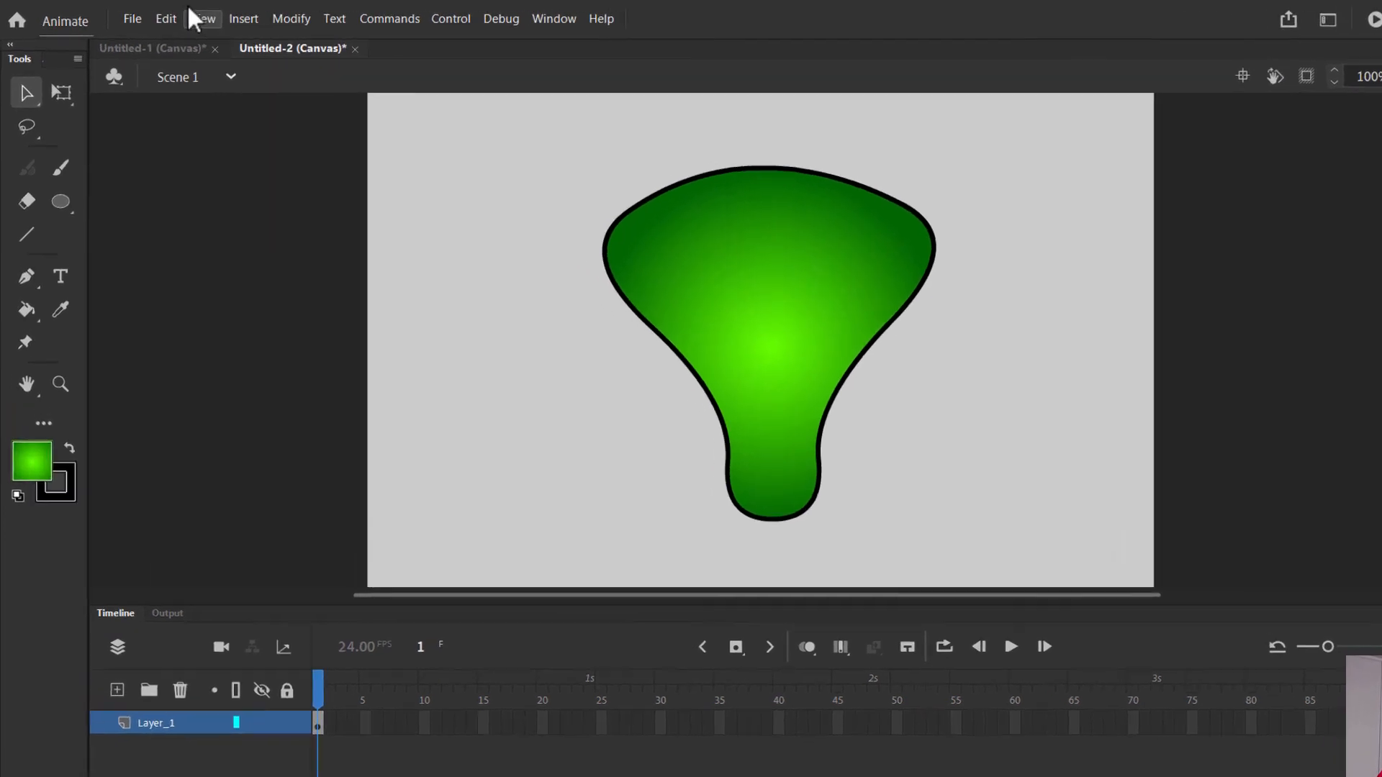
left_click(151, 16)
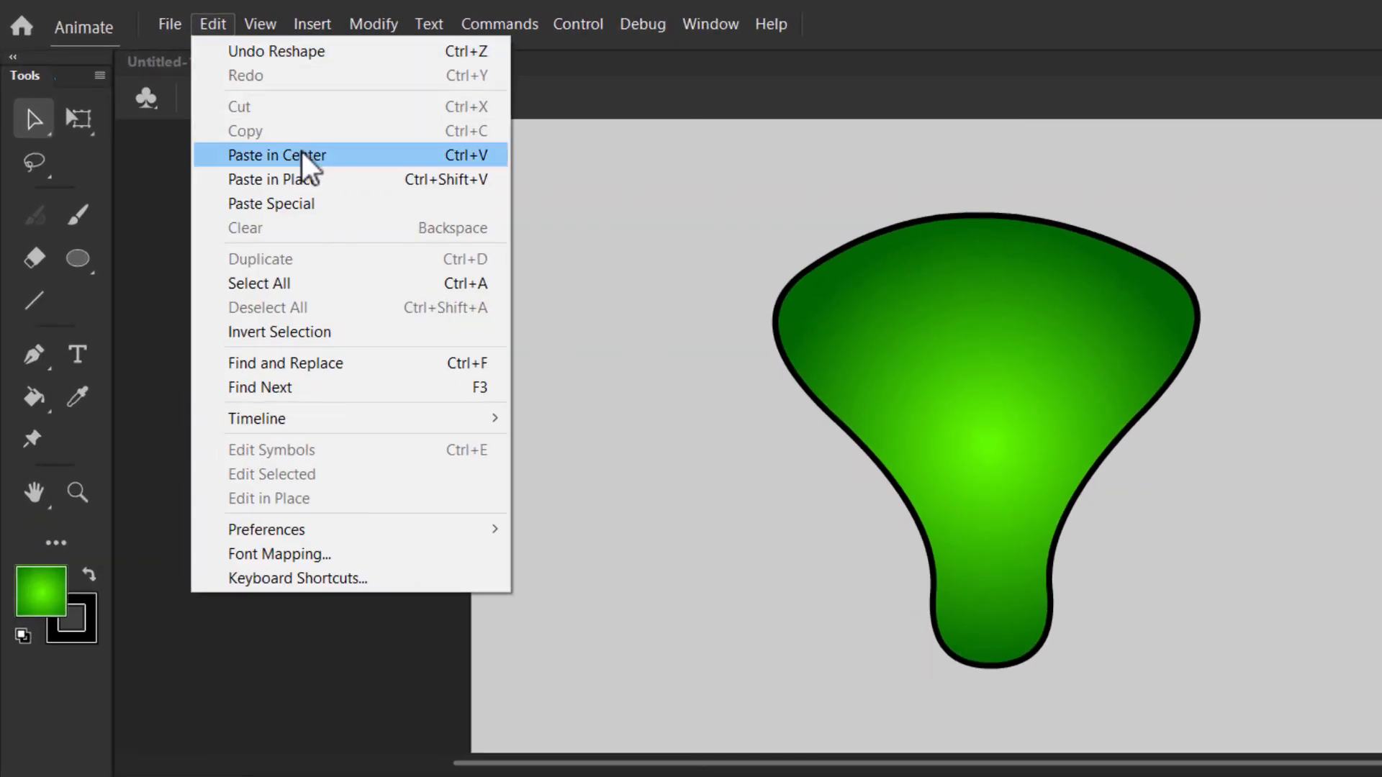
left_click(310, 156)
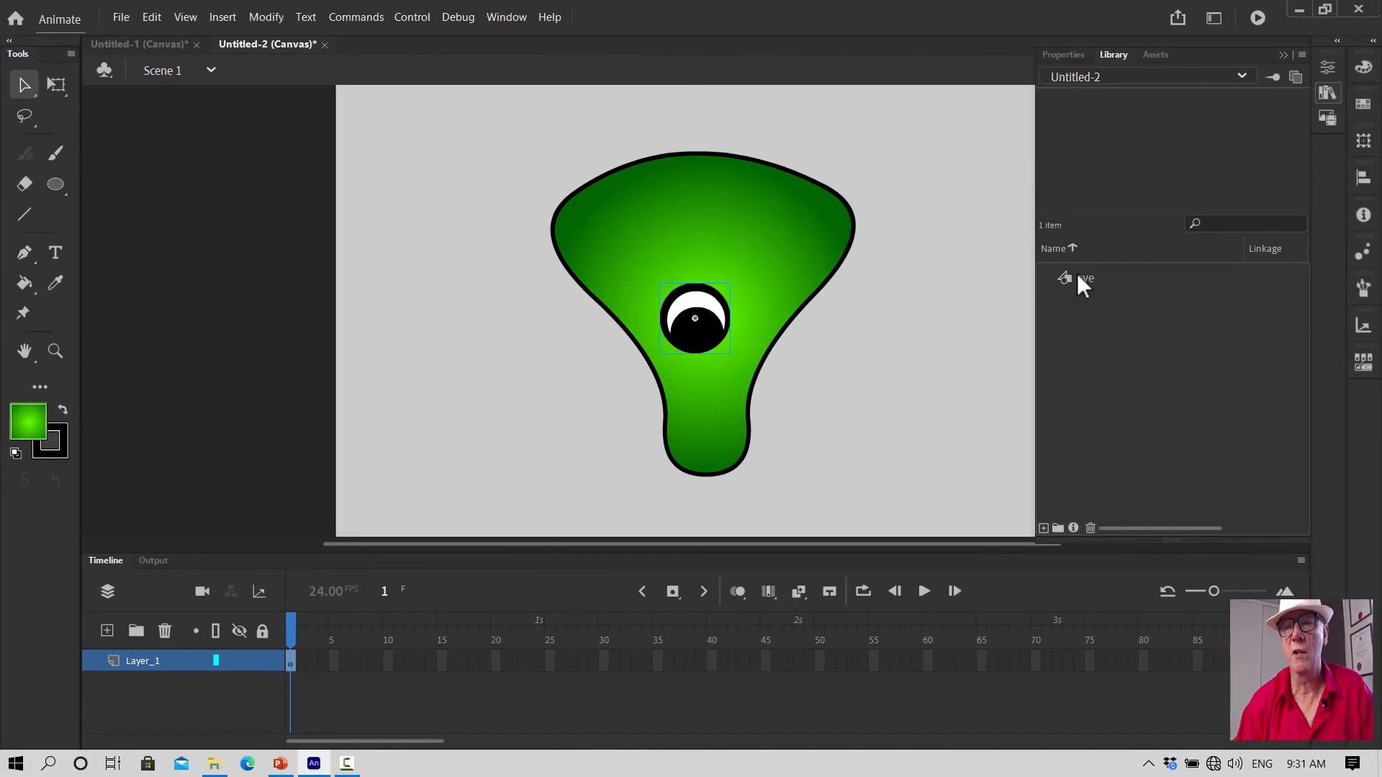
left_click(1080, 277)
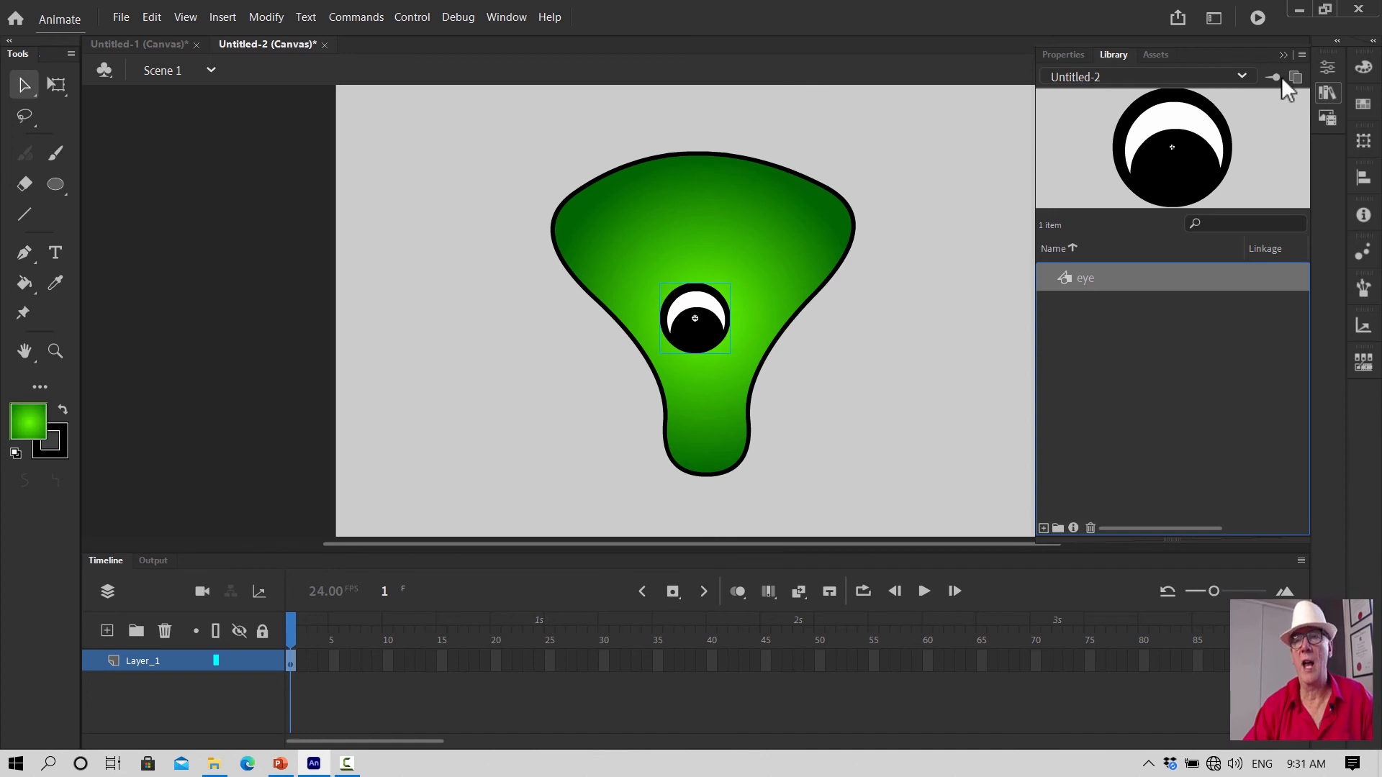
left_click(1283, 54)
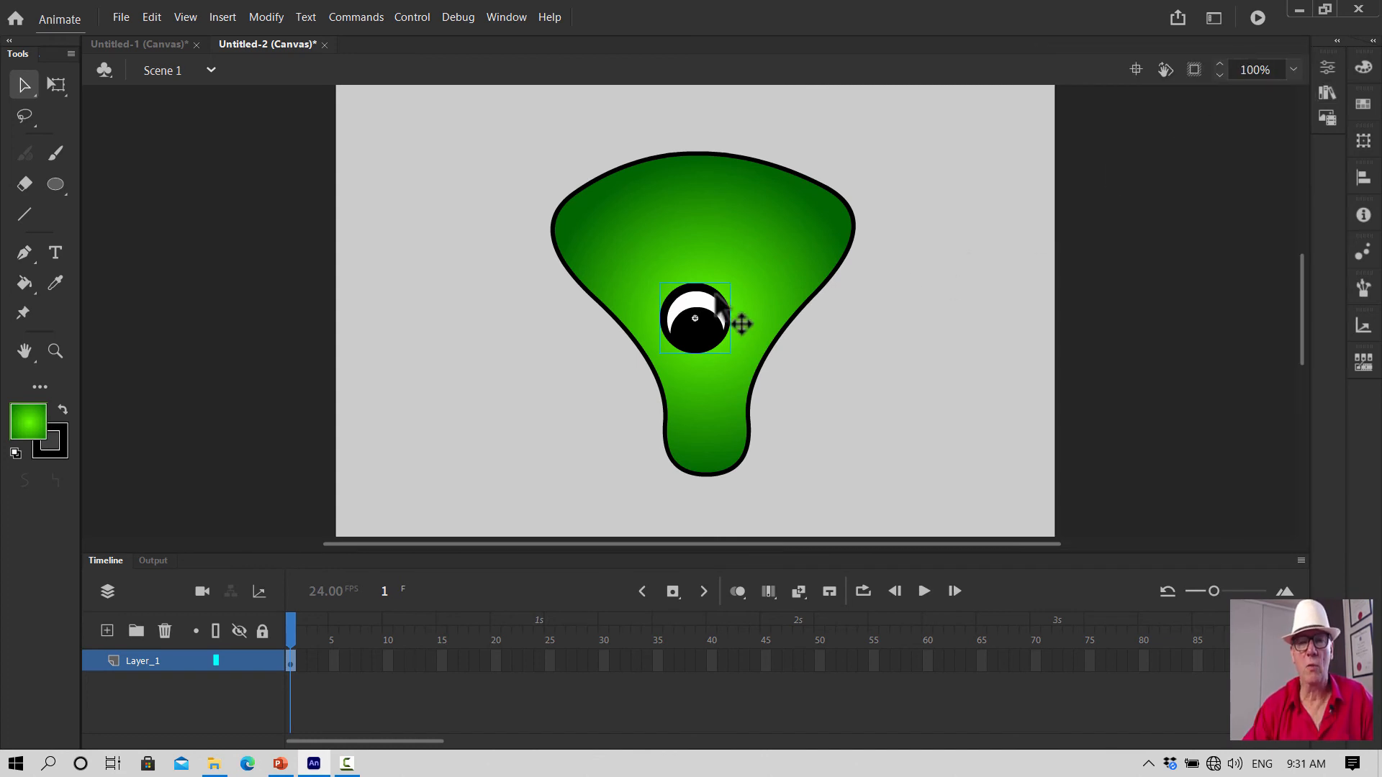
Move the eye to the head's upper left, rotate it so its white faces right, and flatten it into a wide oval
left_click_drag(716, 293, 659, 217)
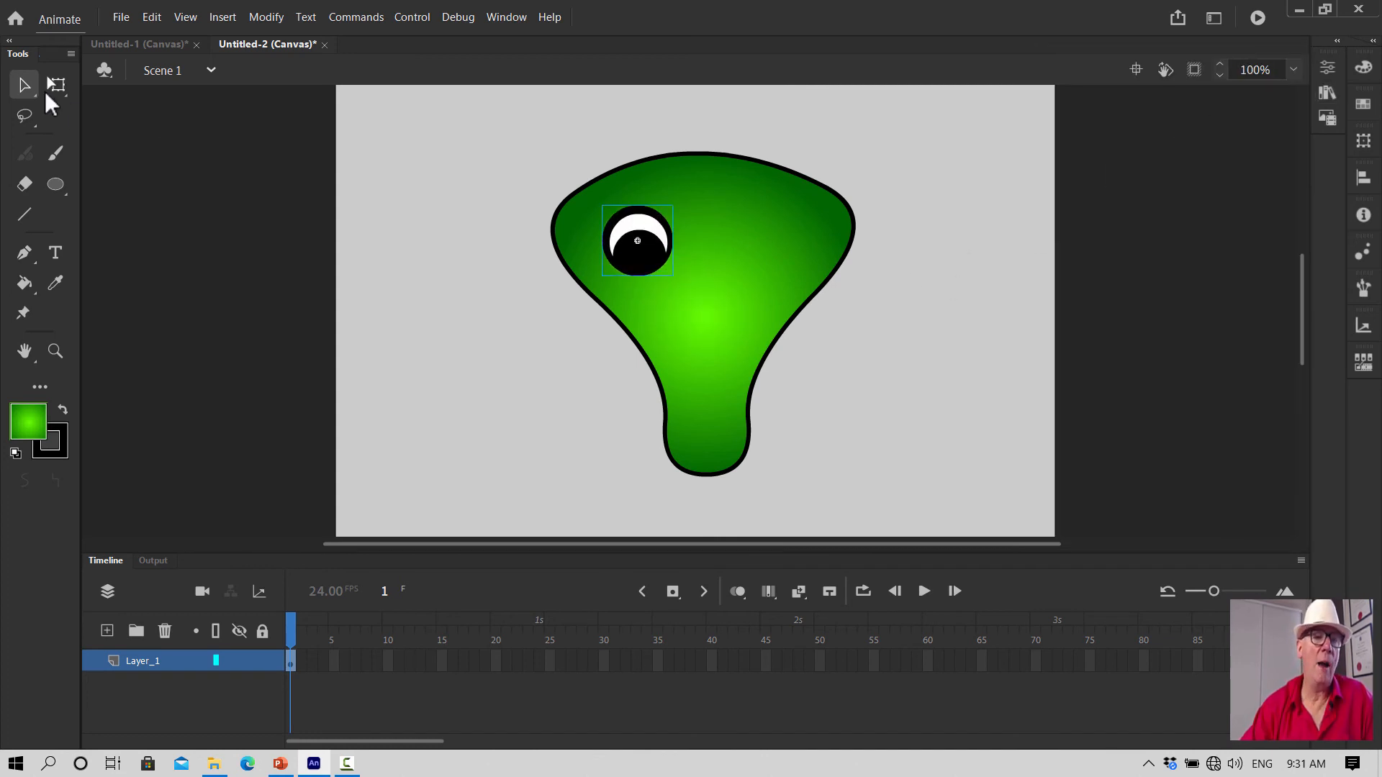
left_click(56, 85)
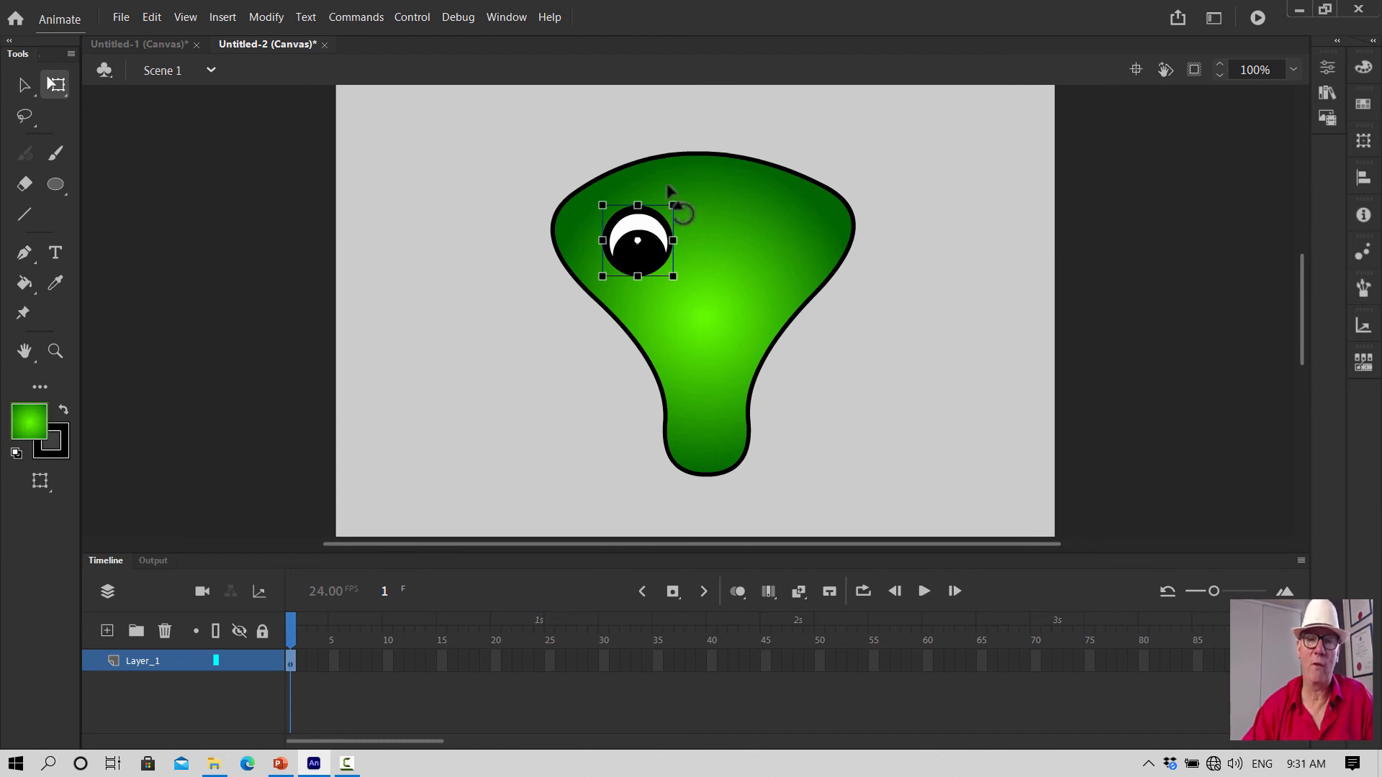
left_click_drag(673, 186, 718, 298)
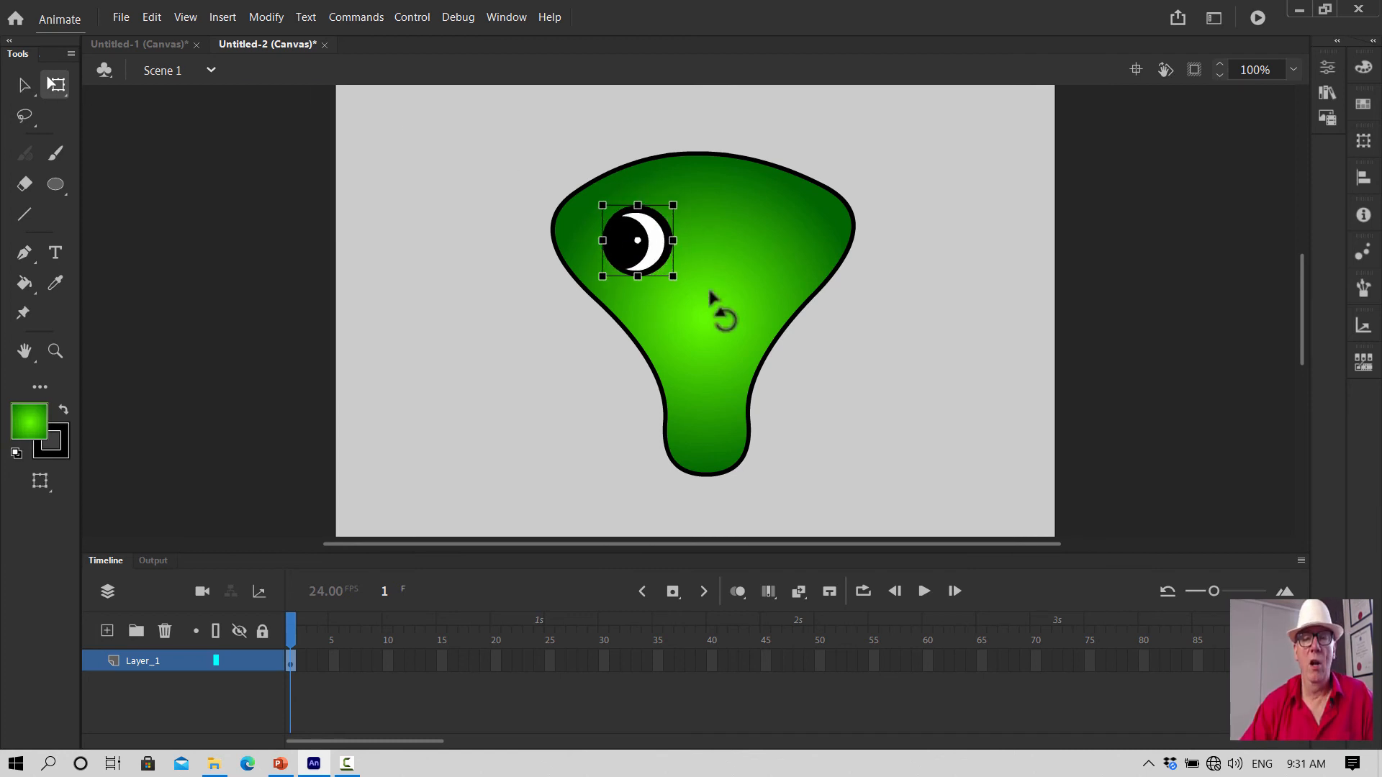
left_click_drag(675, 237, 711, 236)
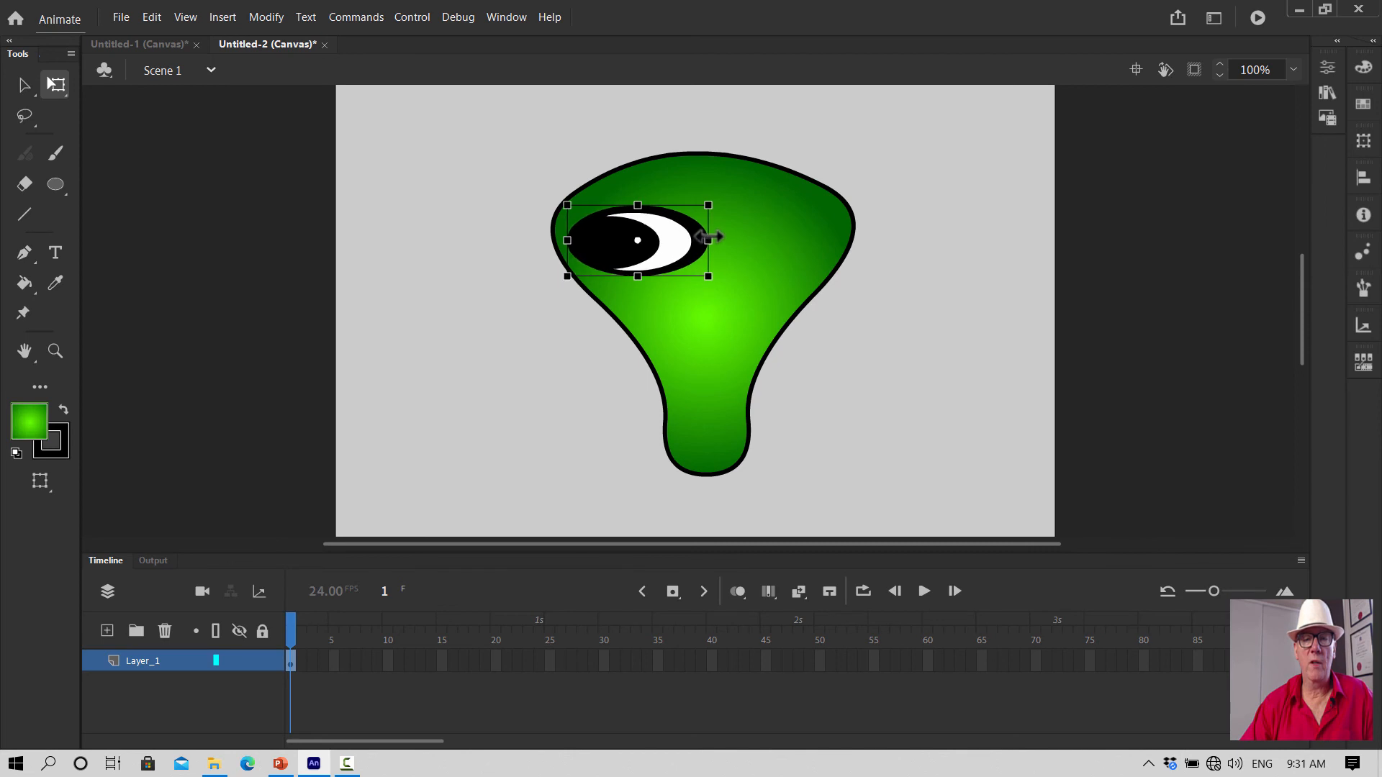
left_click_drag(638, 276, 667, 224)
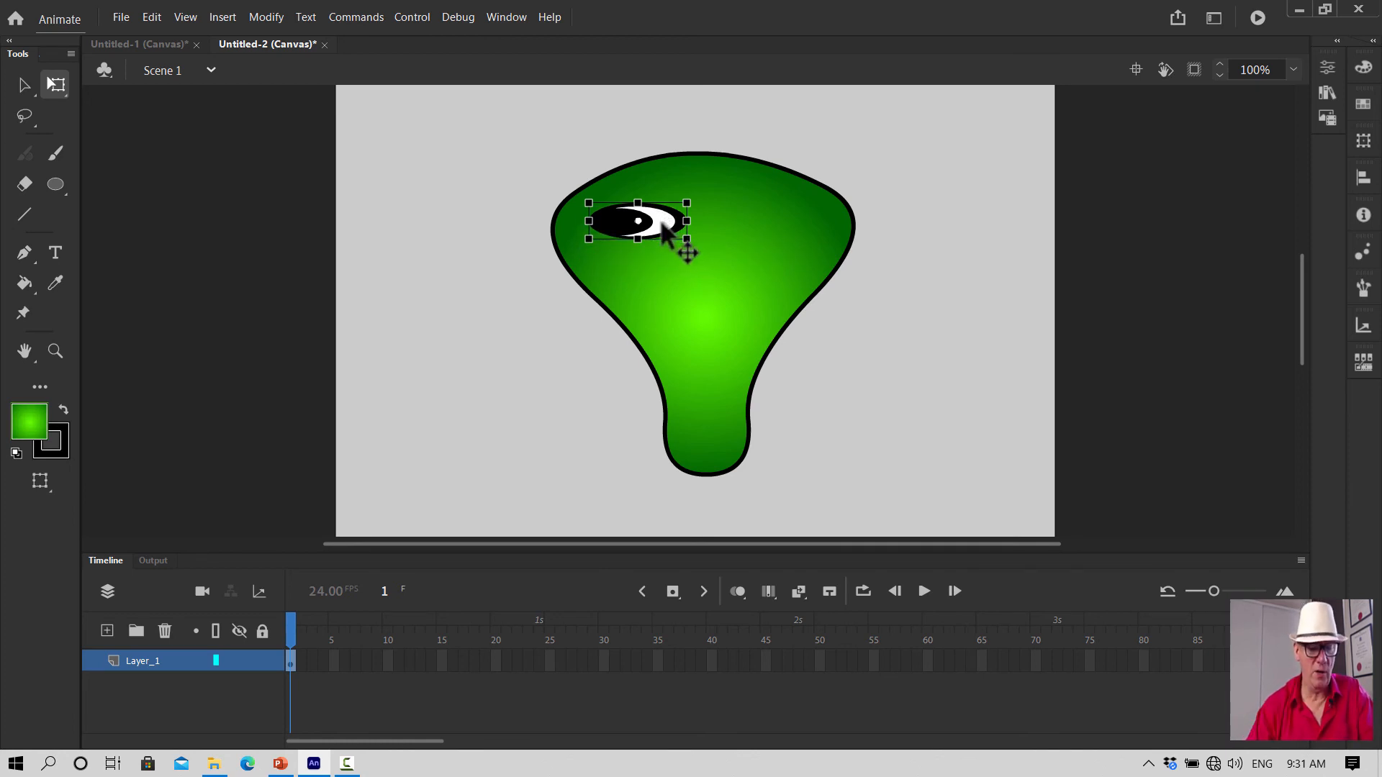
Duplicate the flattened eye and place the copy level with it on the right side of the head
key("ctrl+c")
key("ctrl+v")
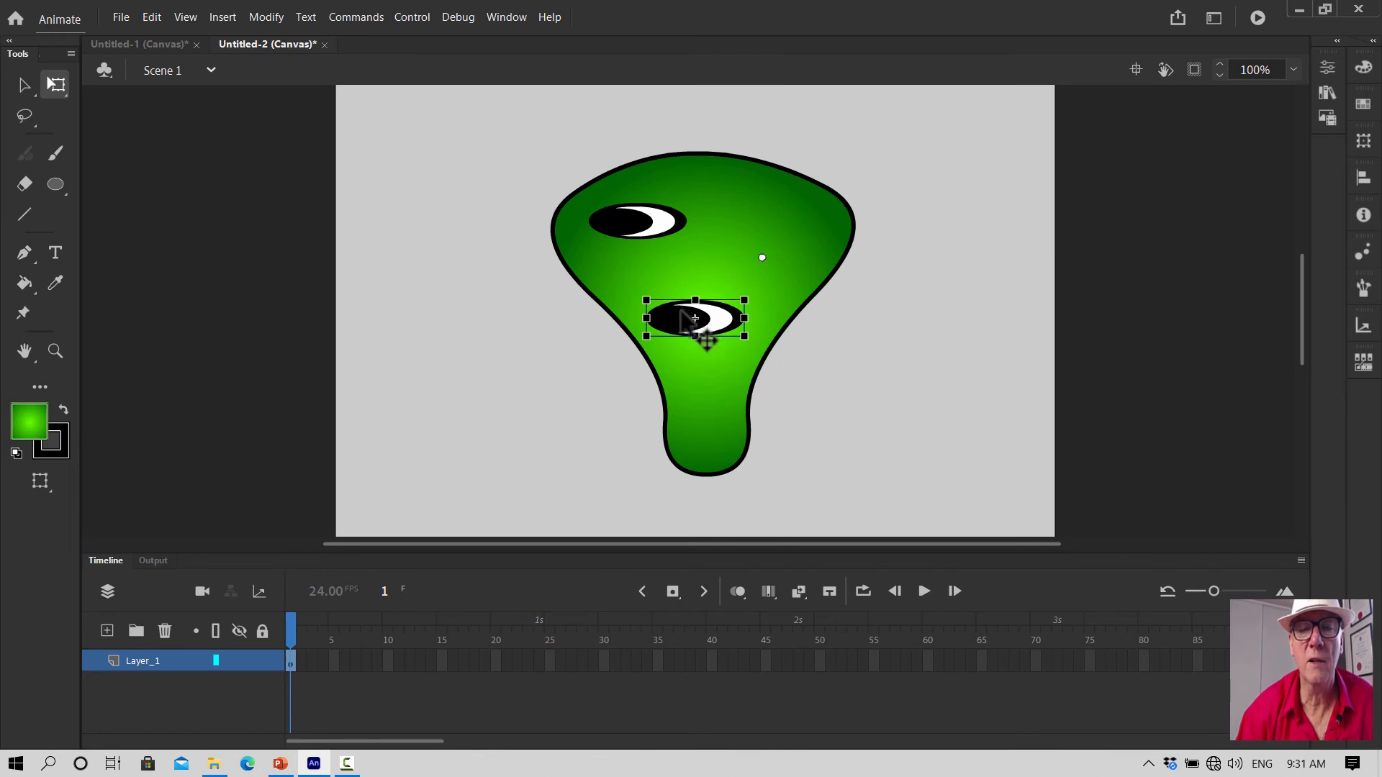
left_click_drag(680, 309, 757, 217)
left_click(934, 253)
left_click(938, 249)
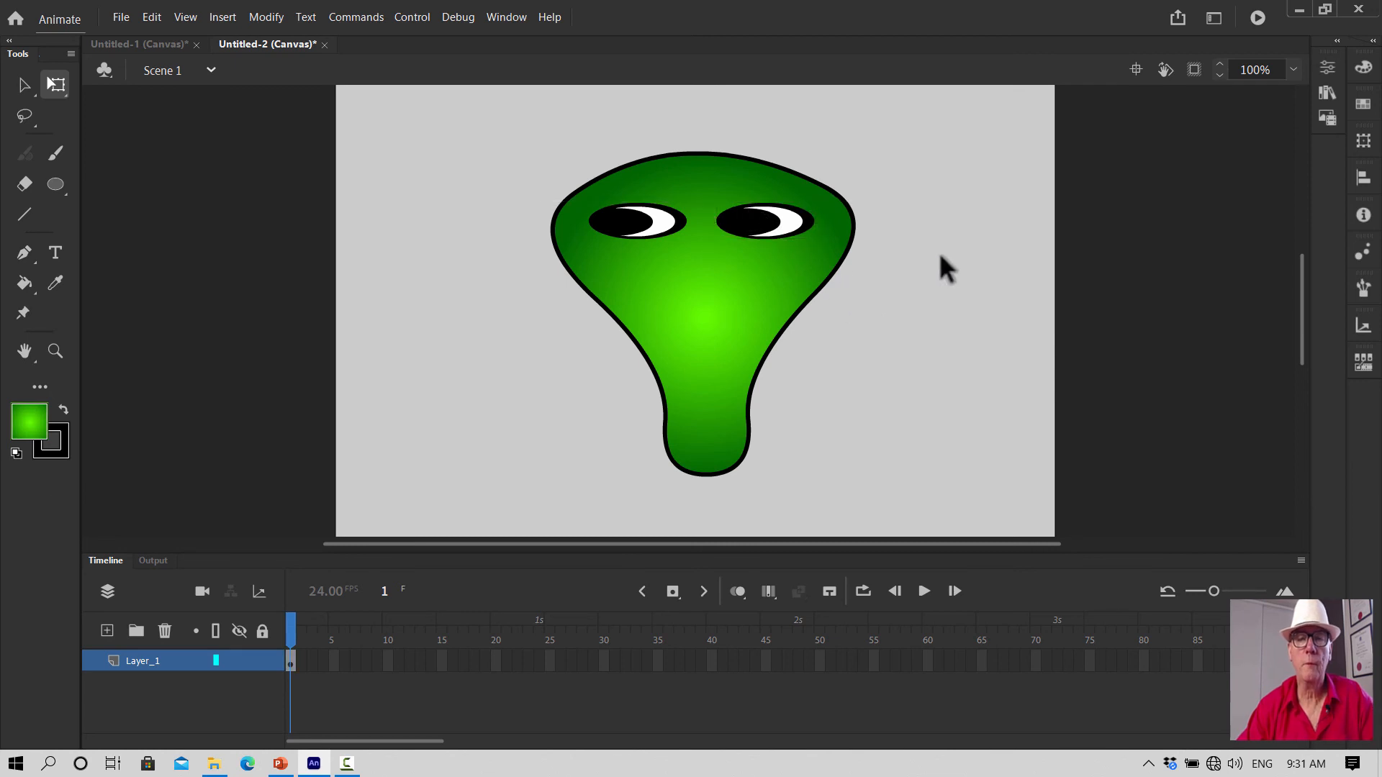
Draw a small flat green gradient oval as an ear at the head's left edge and nudge it slightly left
left_click(57, 186)
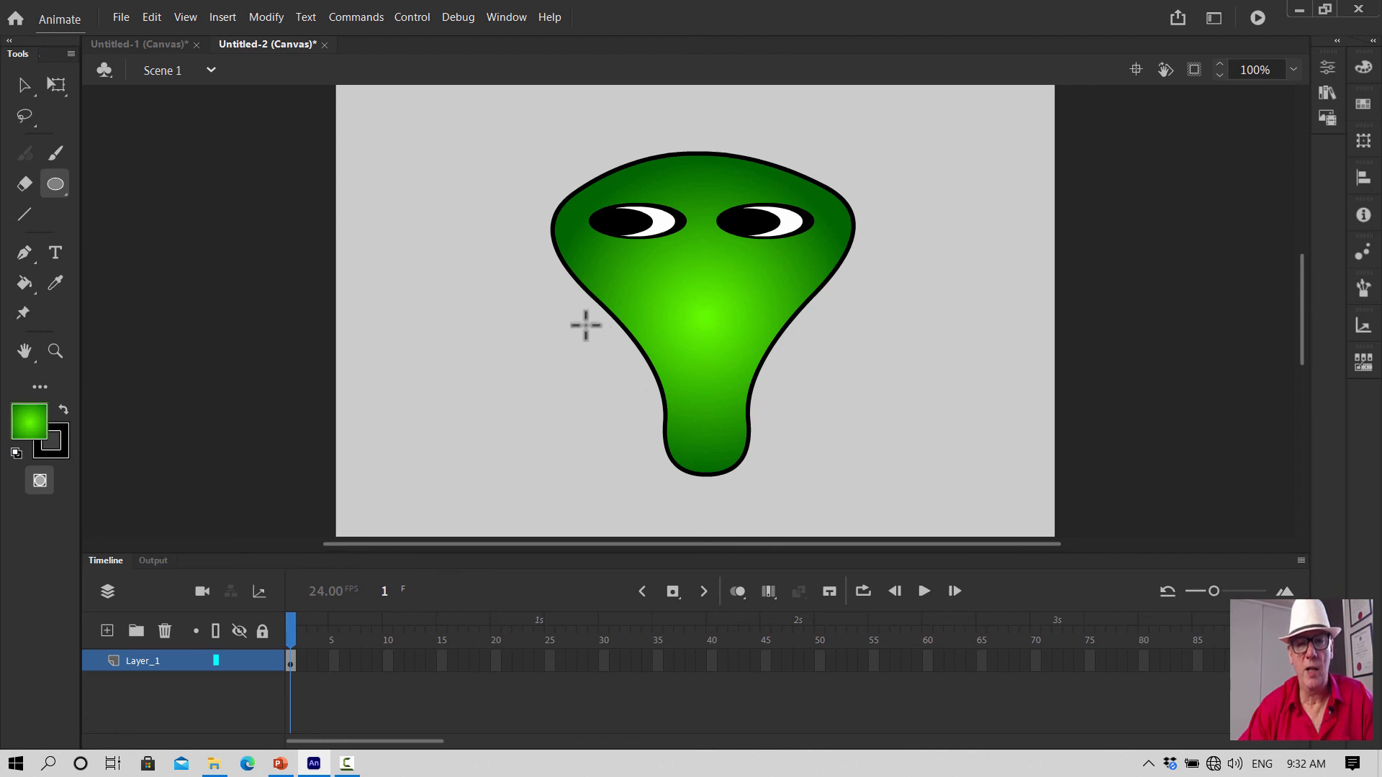
left_click_drag(586, 324, 633, 336)
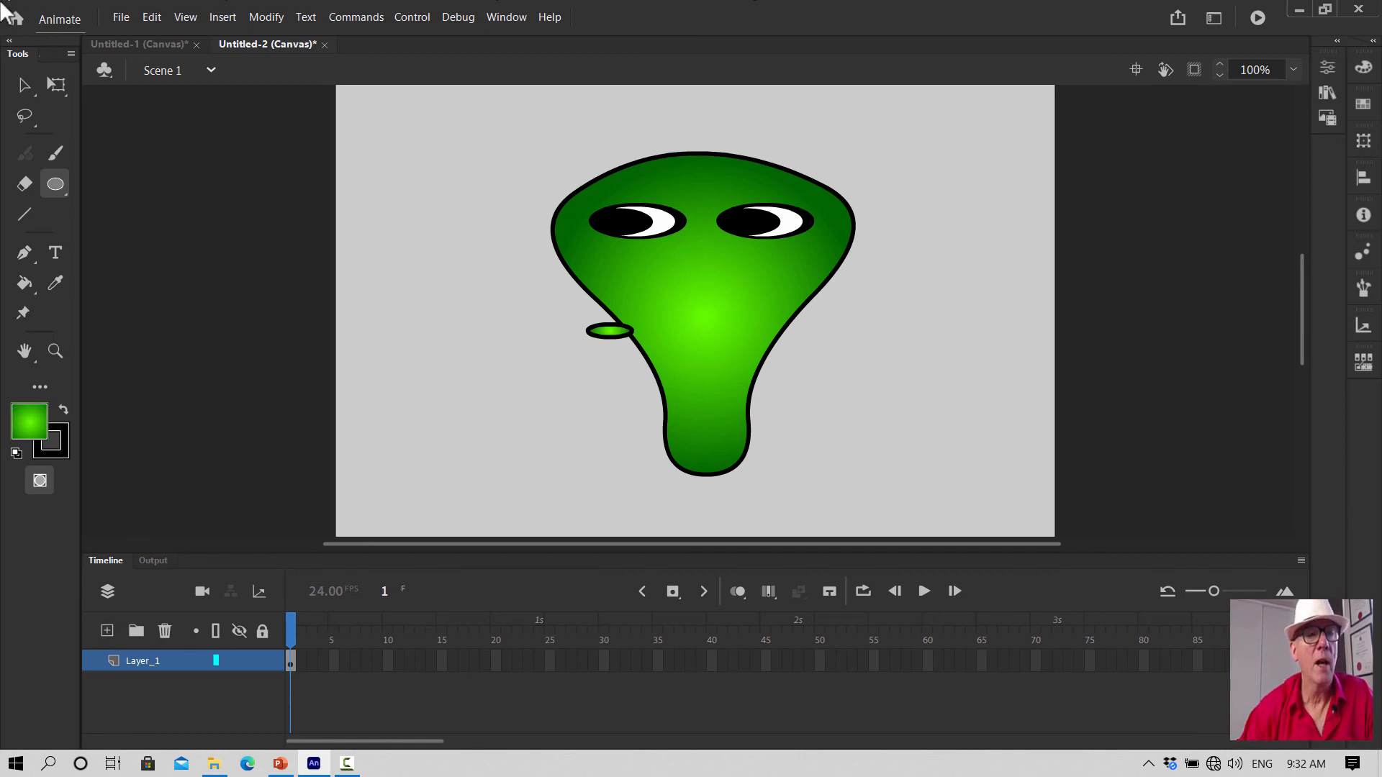
left_click(21, 87)
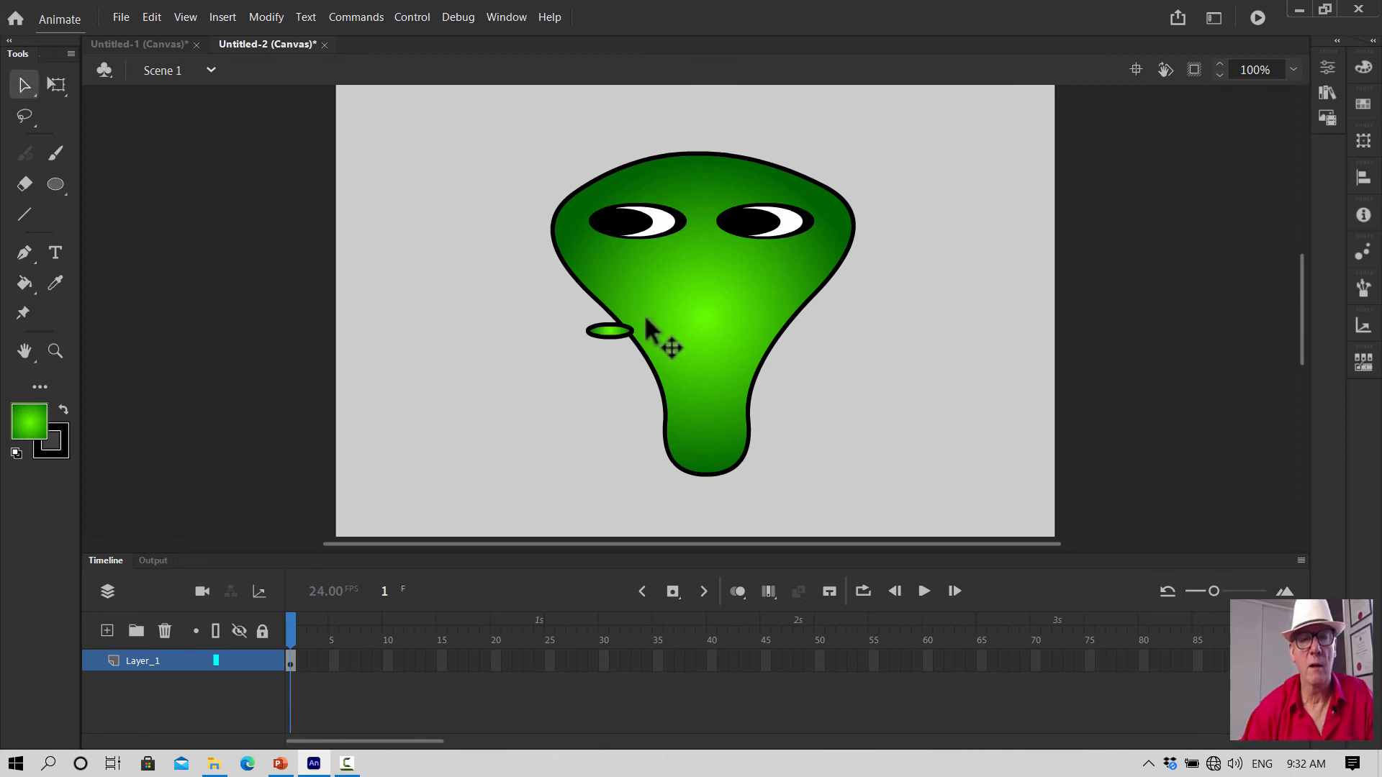
left_click(606, 336)
key("Left")
key("Left")
key("Left")
key("Left")
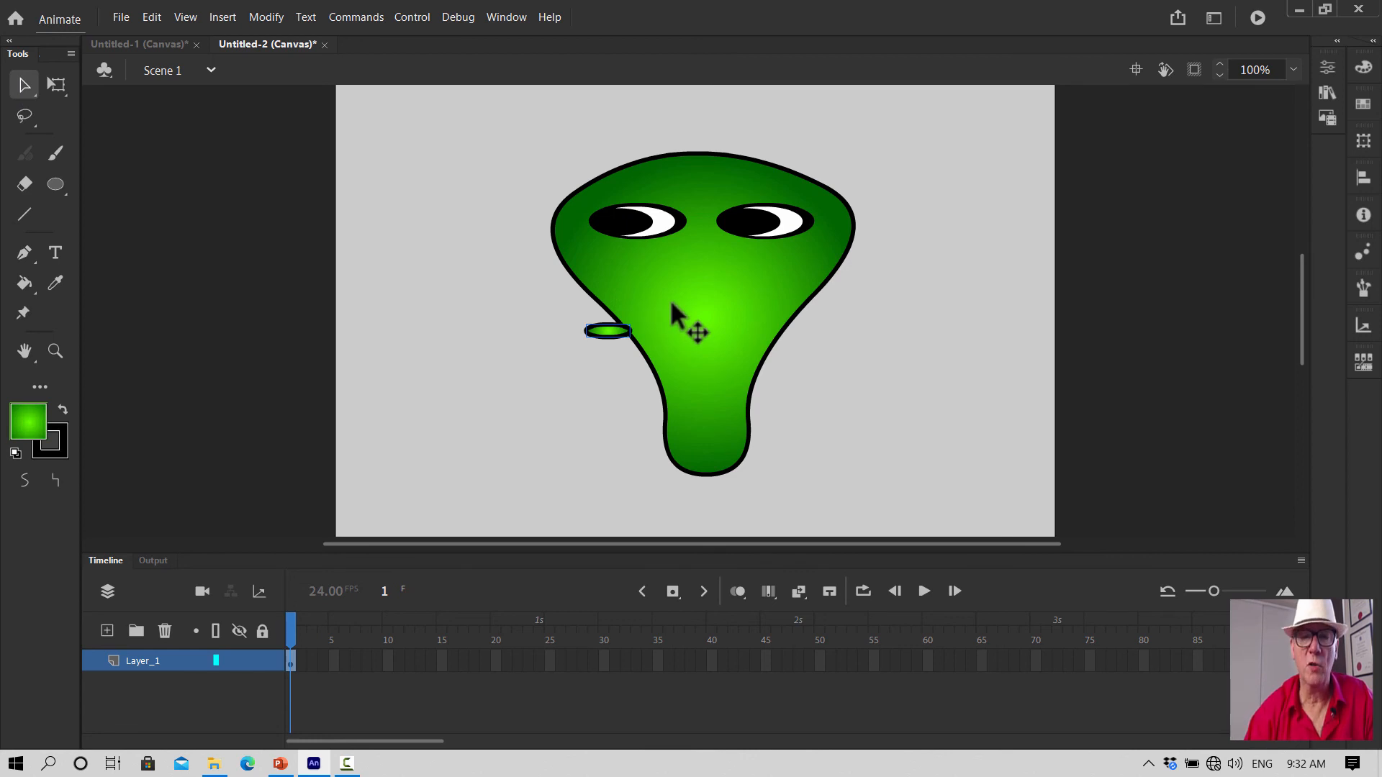
key("Left")
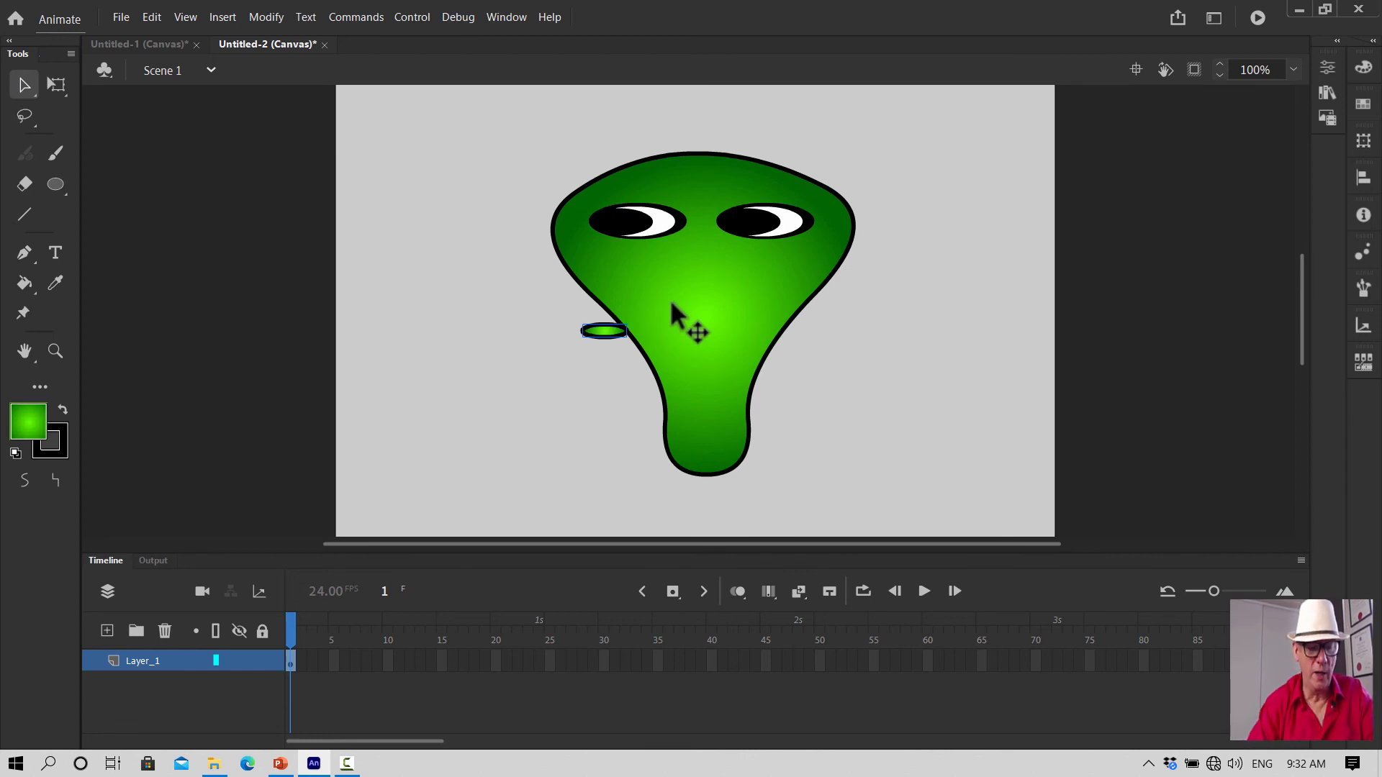
Paste a copy of the ear and place it level with the first against the head's right edge
key("ctrl+v")
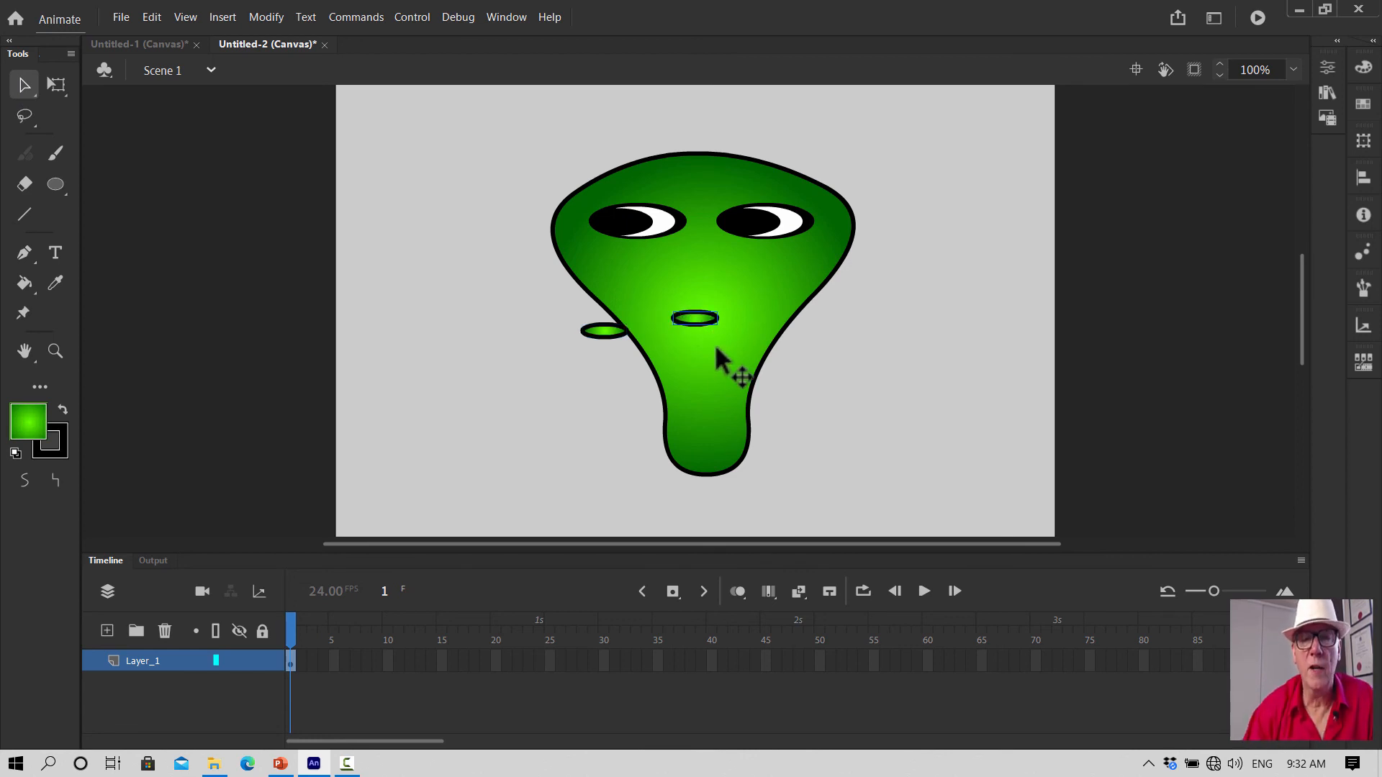
left_click_drag(719, 322, 818, 335)
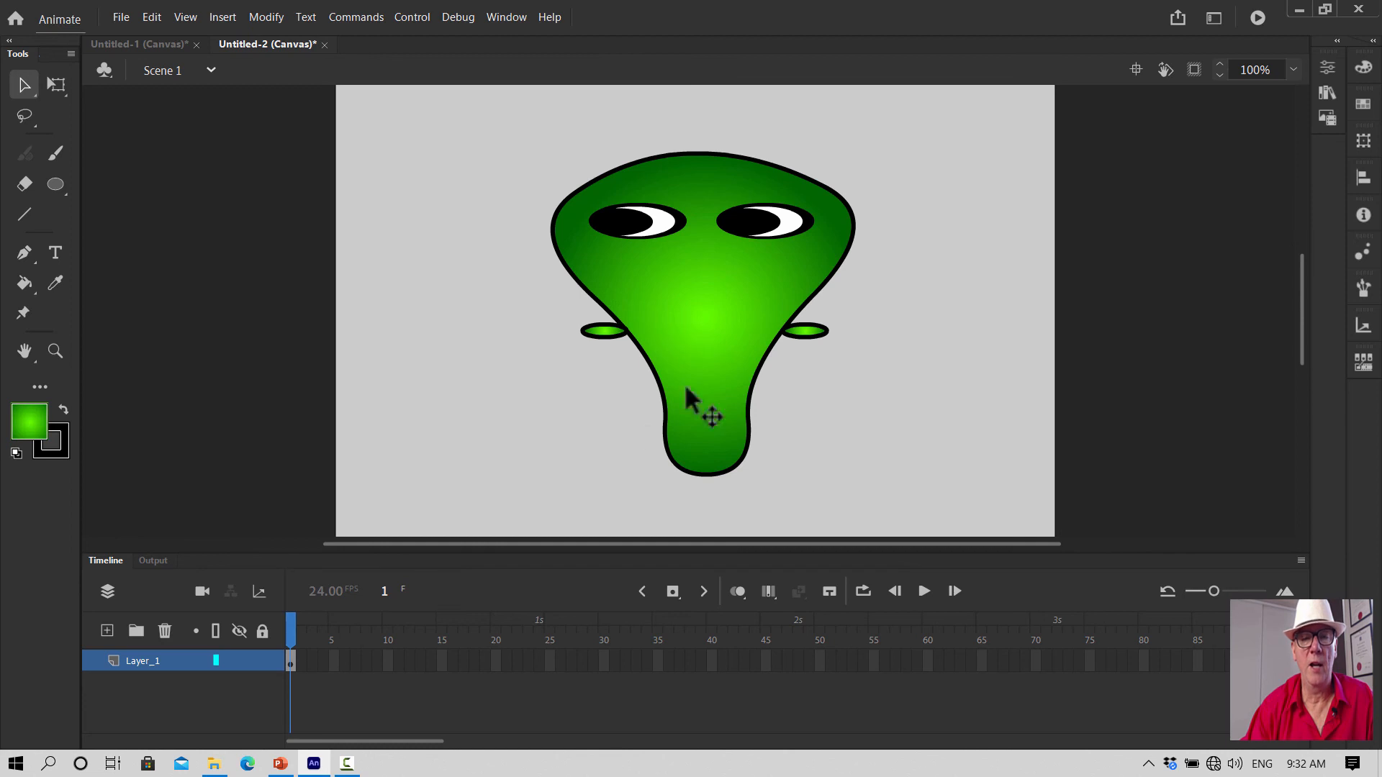
Draw a black-filled circle as the mouth on the narrow lower part of the head and shift it slightly left to center it
left_click(55, 186)
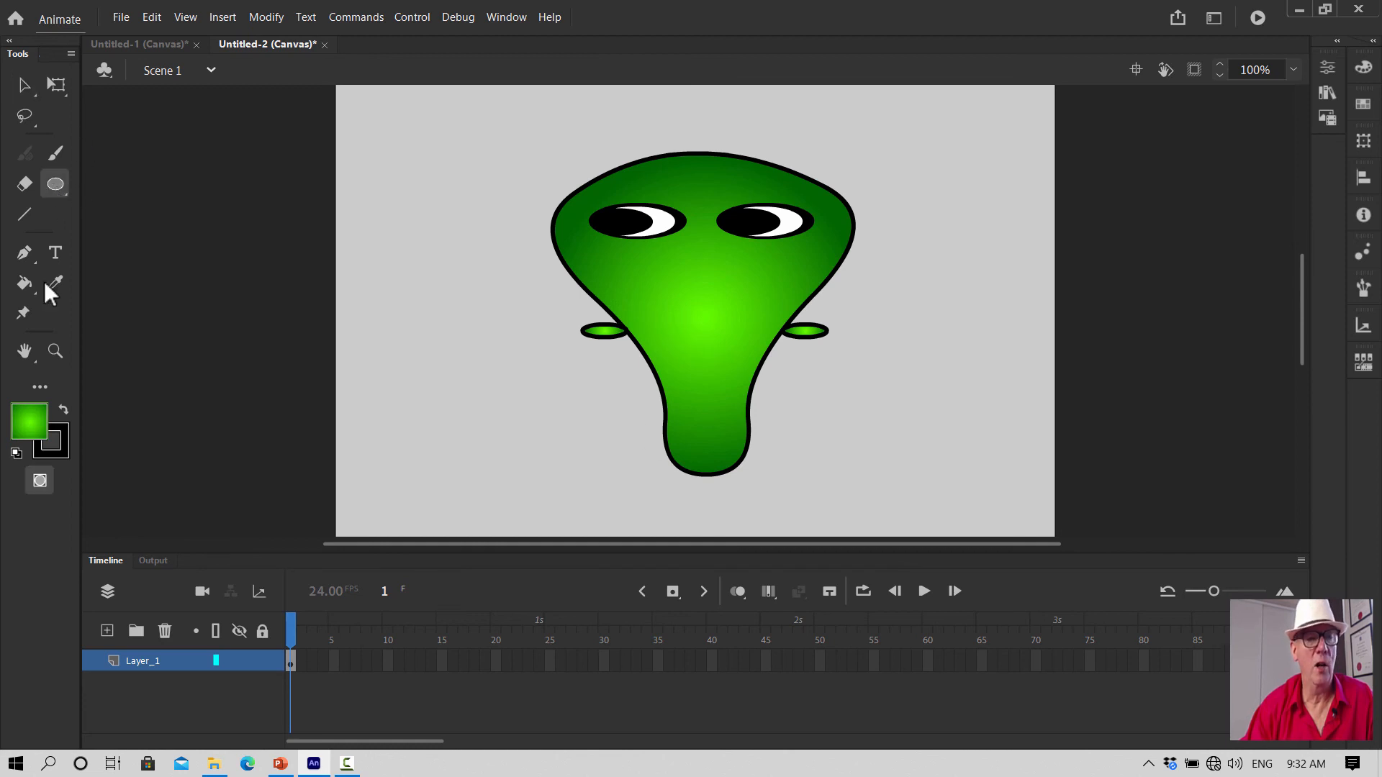
left_click(36, 415)
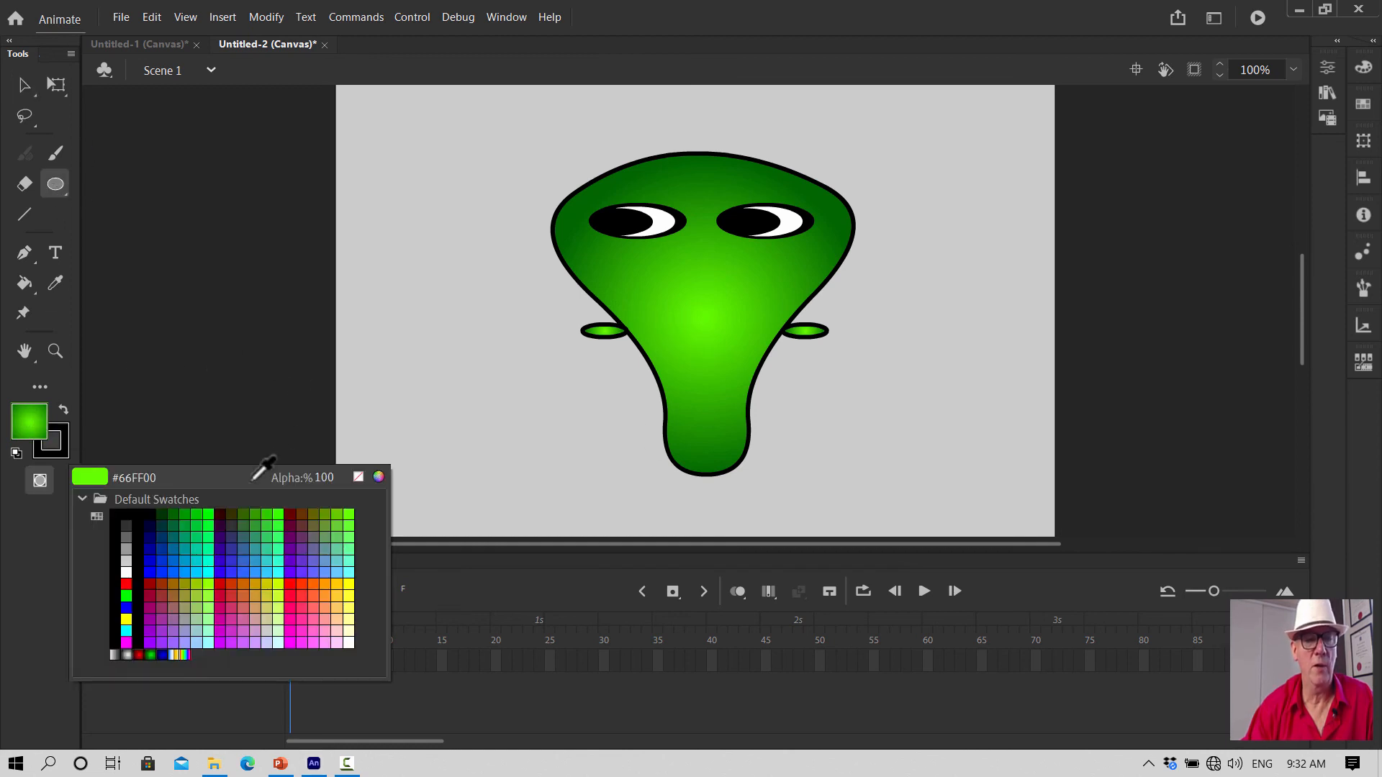
left_click(128, 512)
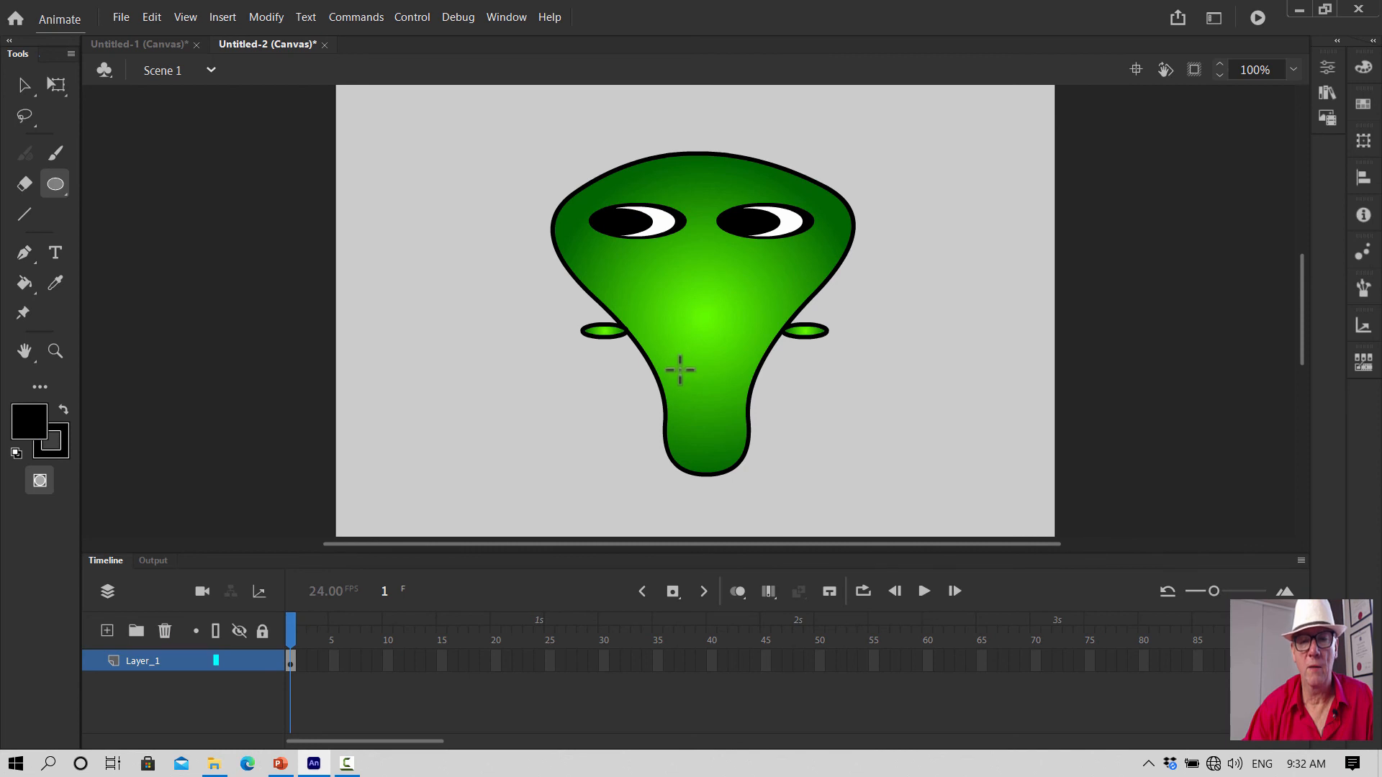
left_click_drag(677, 358, 742, 414)
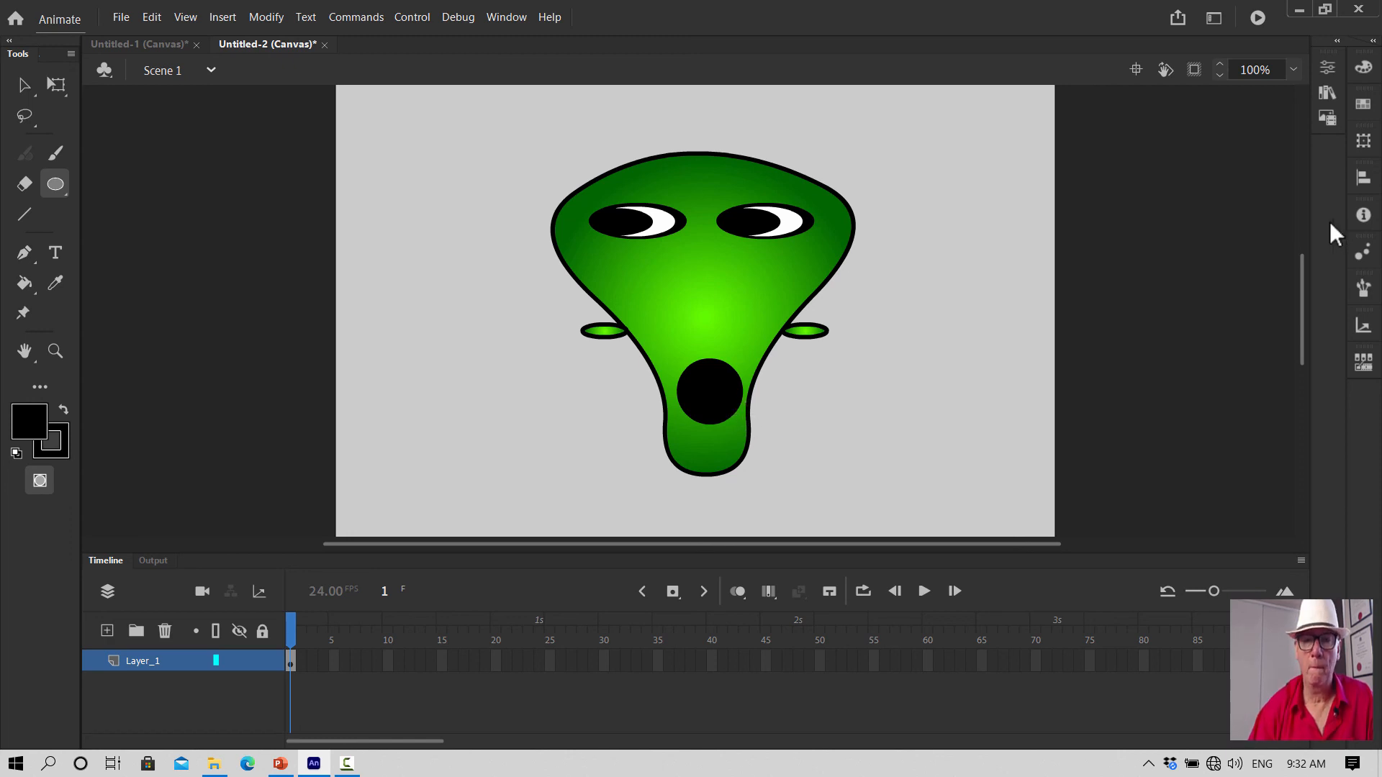
left_click(27, 85)
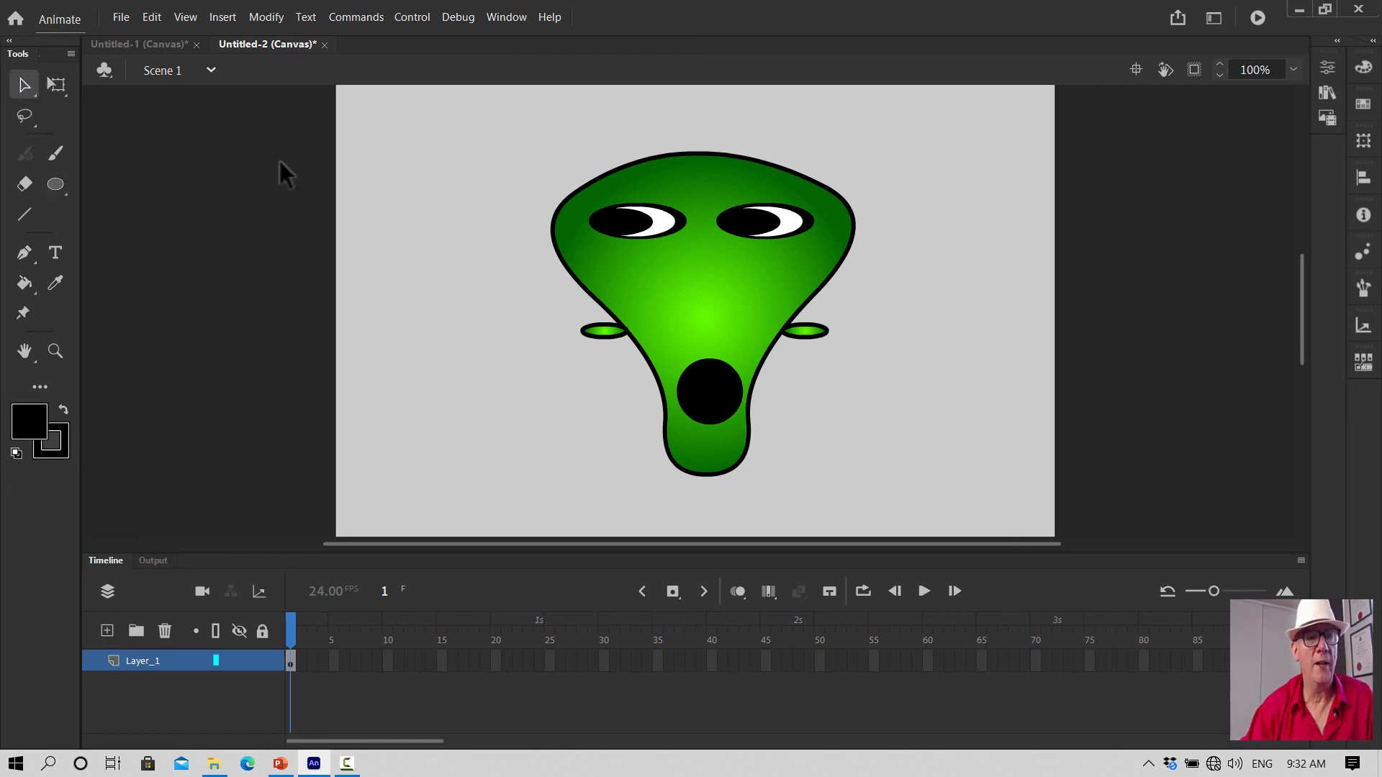
left_click(704, 374)
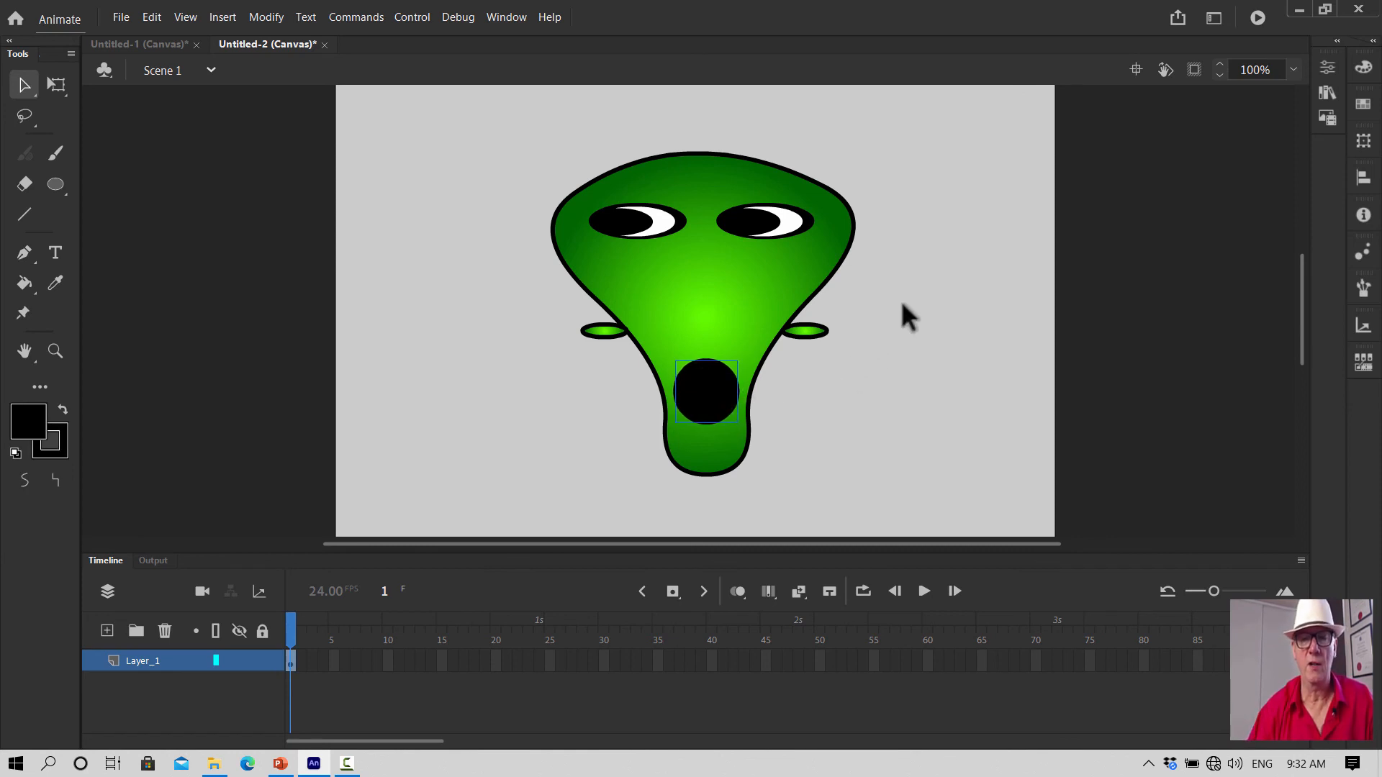
Nudge the black mouth circle slightly right and down on the lower part of the head
key("Right")
key("Down")
key("Right")
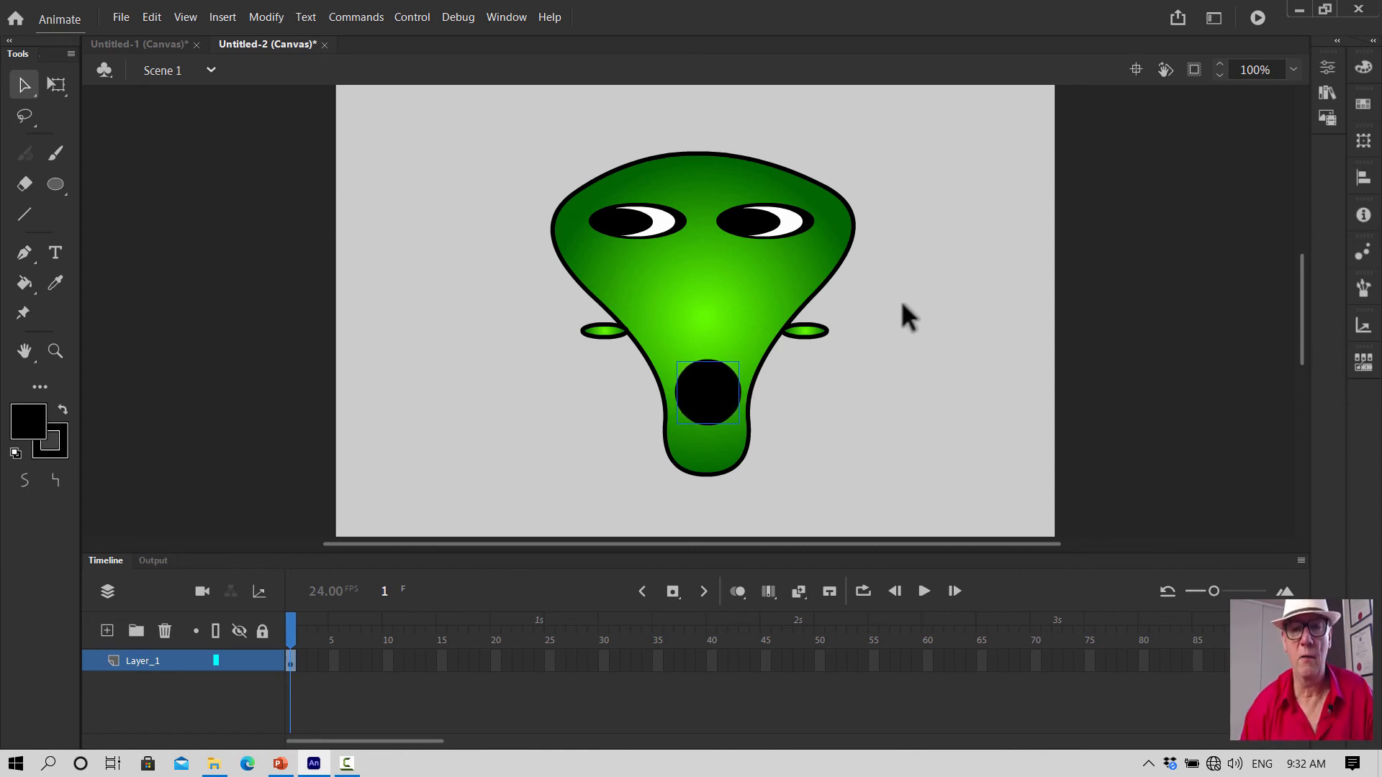
Draw a small upright white-filled rectangle with a black outline as a tooth on the empty stage left of the head
left_click(59, 184)
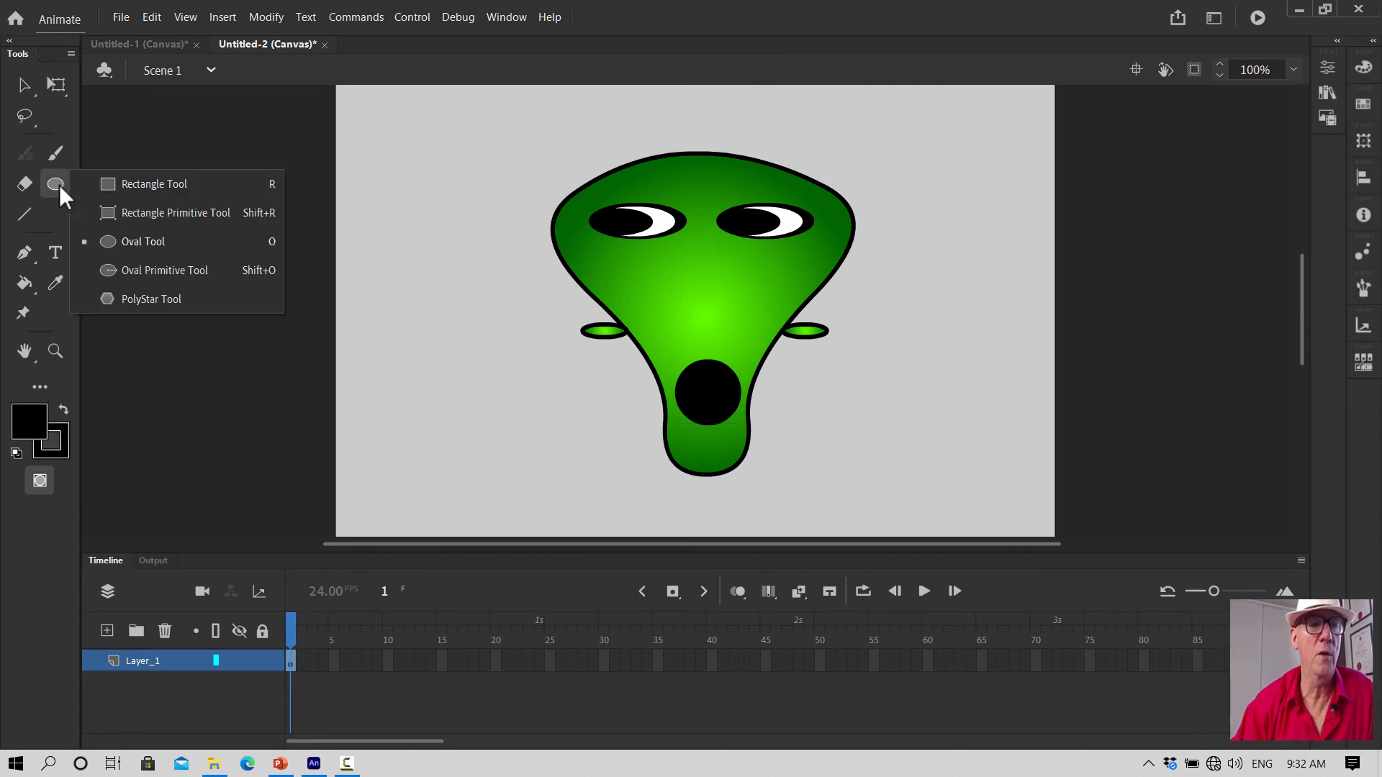
left_click(157, 184)
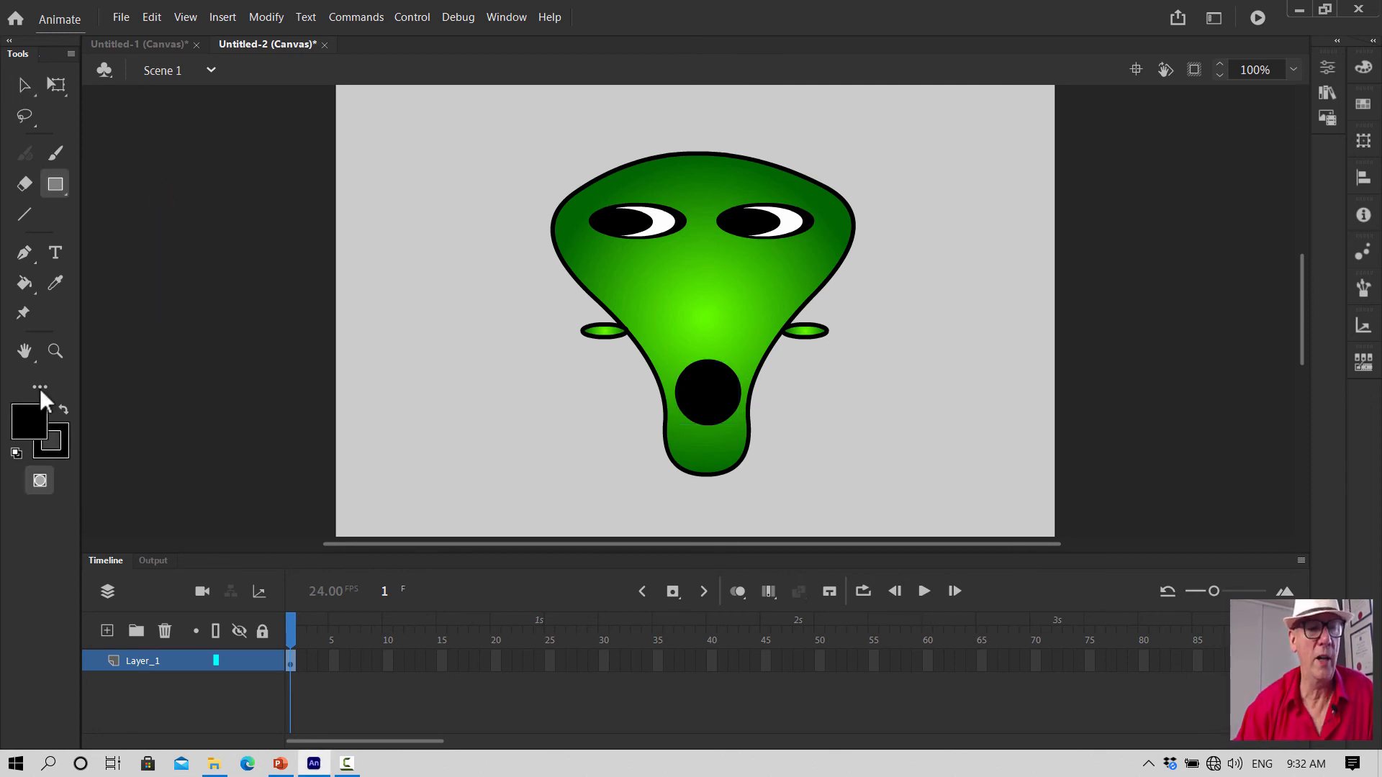
left_click(28, 420)
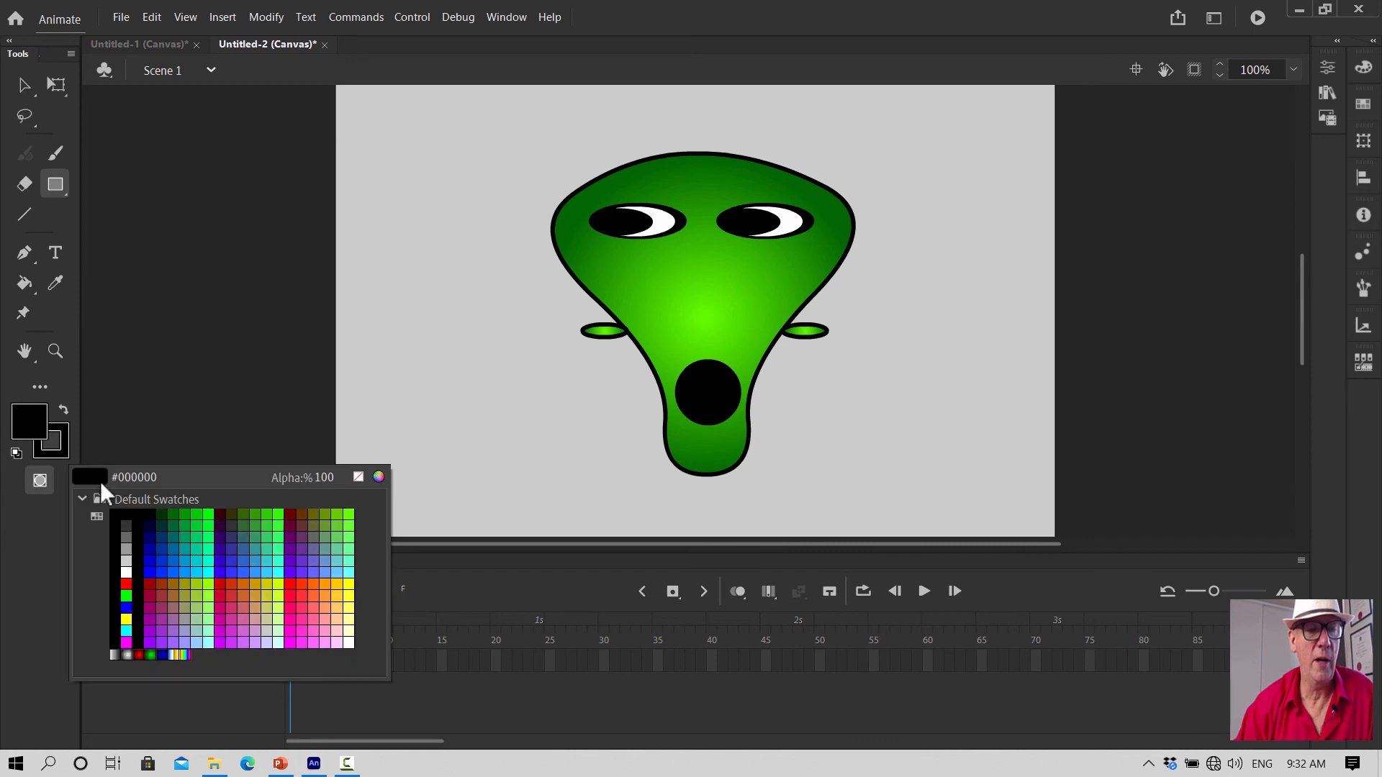
left_click(127, 573)
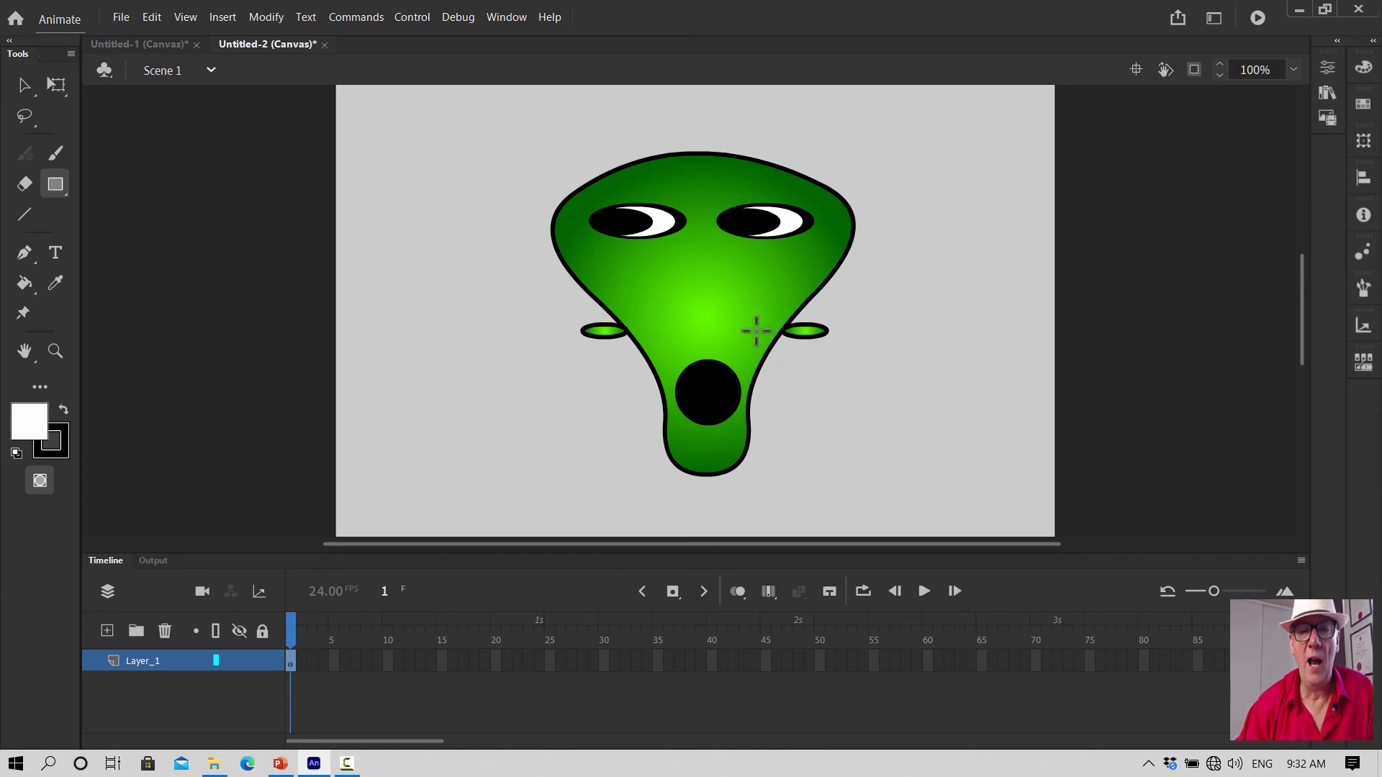
left_click_drag(421, 352, 440, 393)
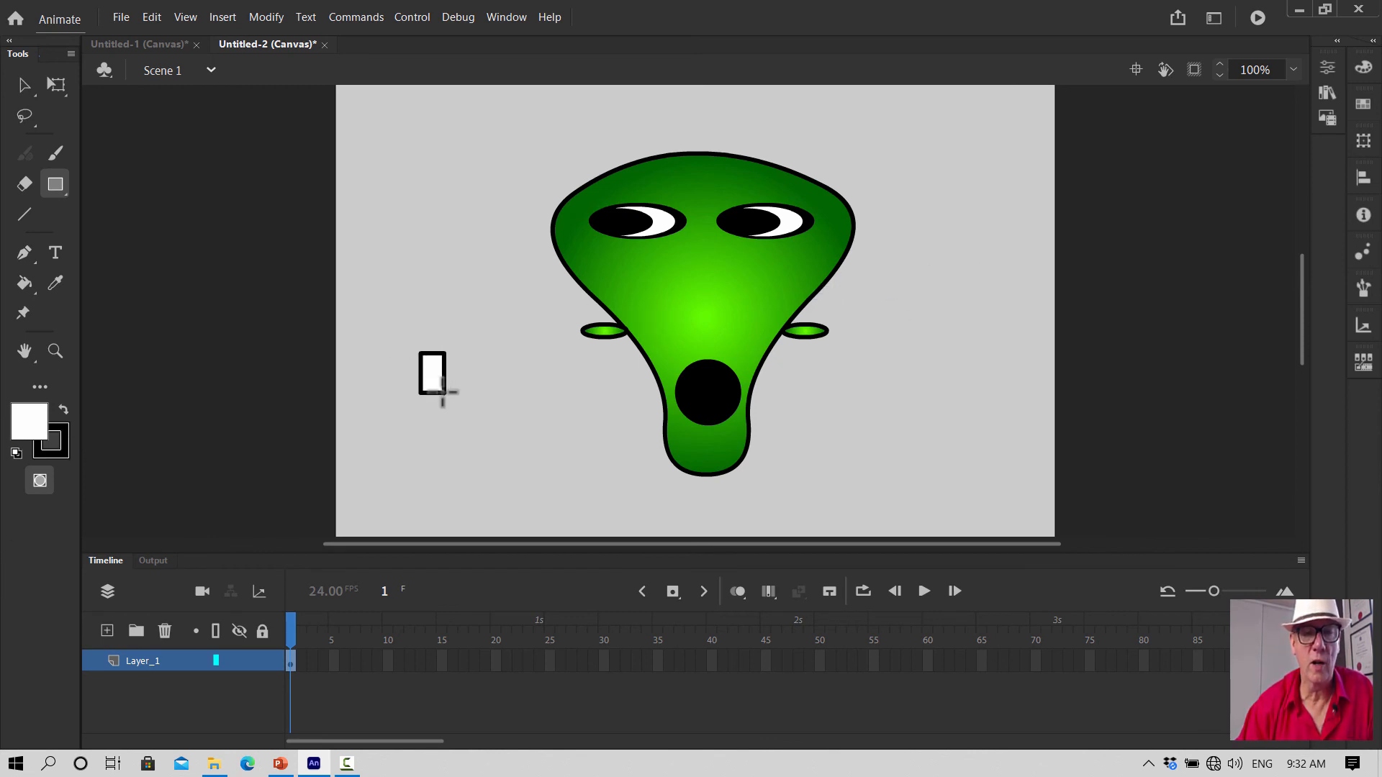
Place the tooth and two copies side by side across the mouth, shifting the third tooth left until it meets the second
left_click(24, 85)
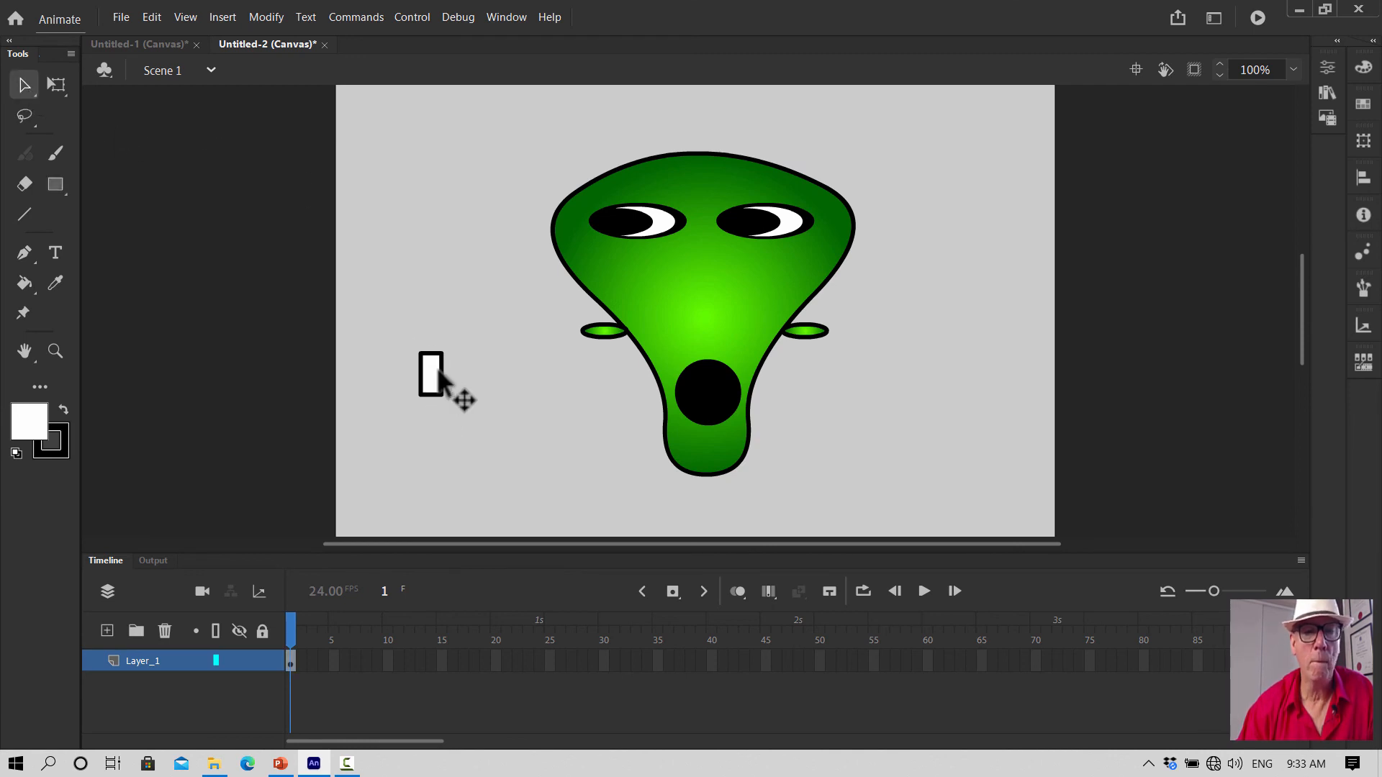
left_click_drag(426, 366, 747, 400)
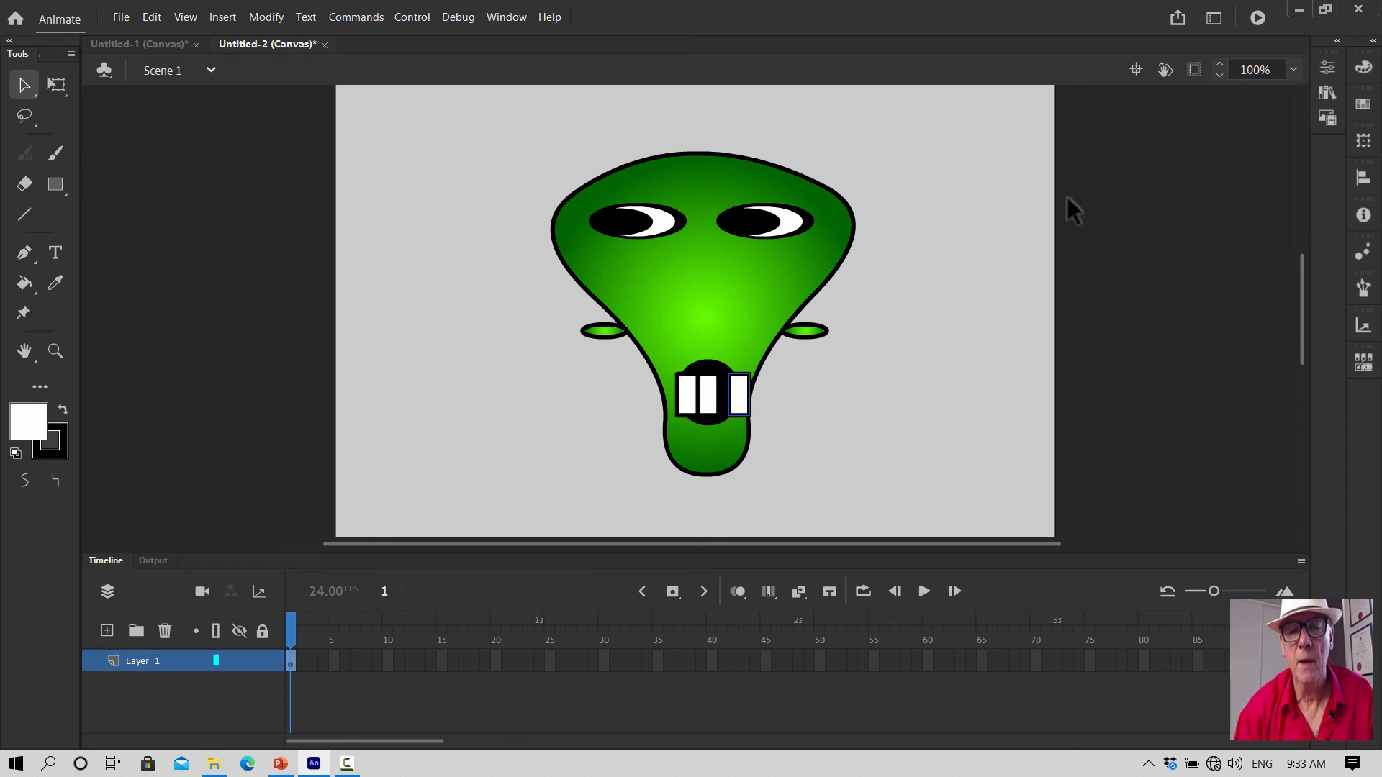
key("Left")
key("Left")
key("Left")
key("Left")
key("Left")
key("Left")
key("Left")
key("Left")
key("Left")
key("Left")
key("Left")
key("Left")
key("Left")
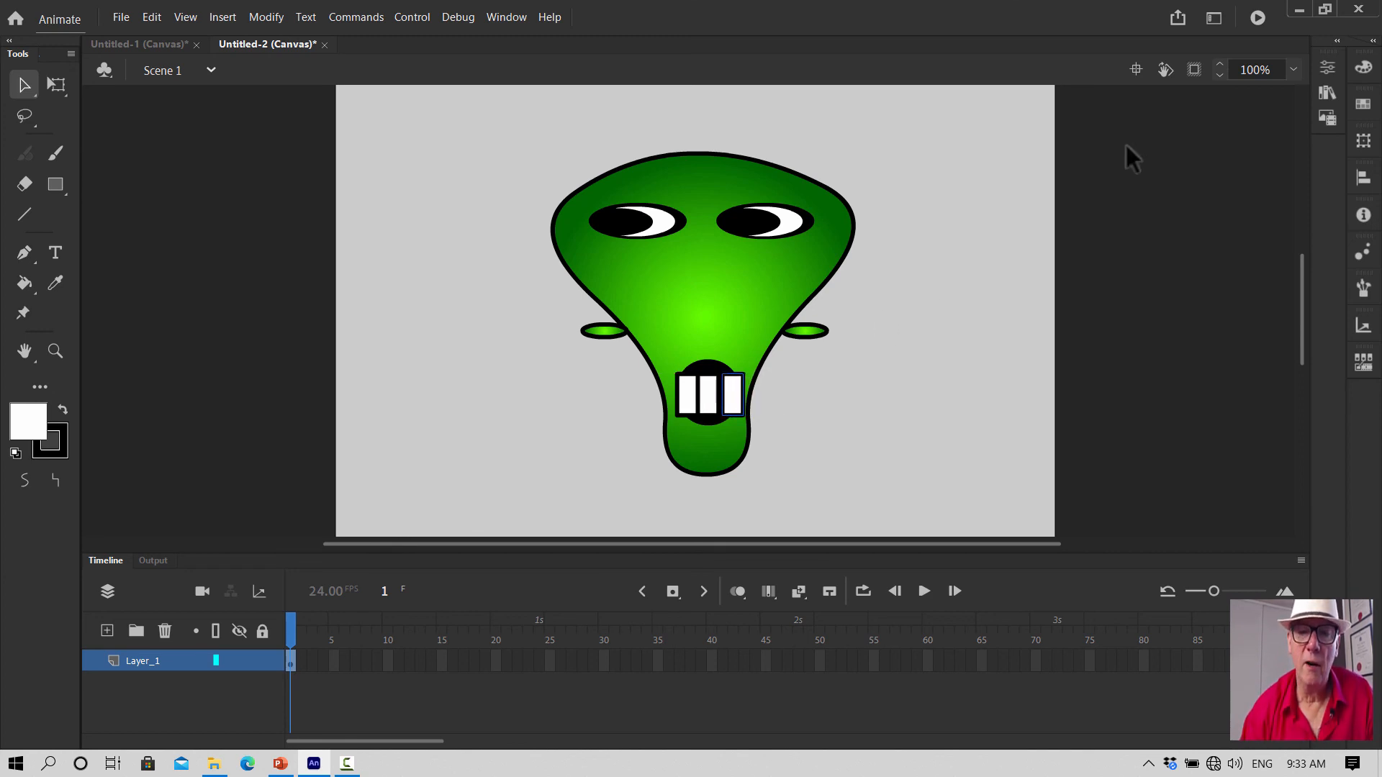
key("Left")
key("Left")
key("Left")
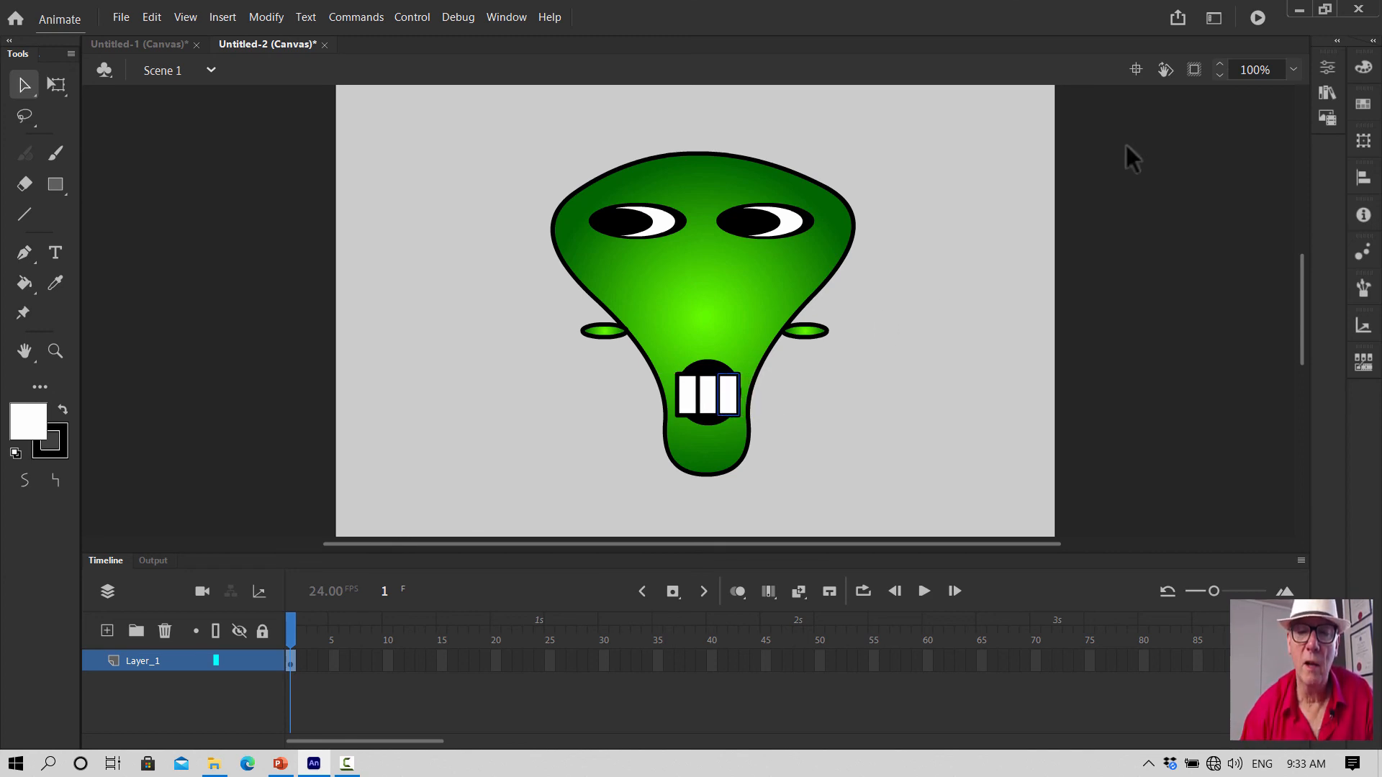
key("Left")
key("Left")
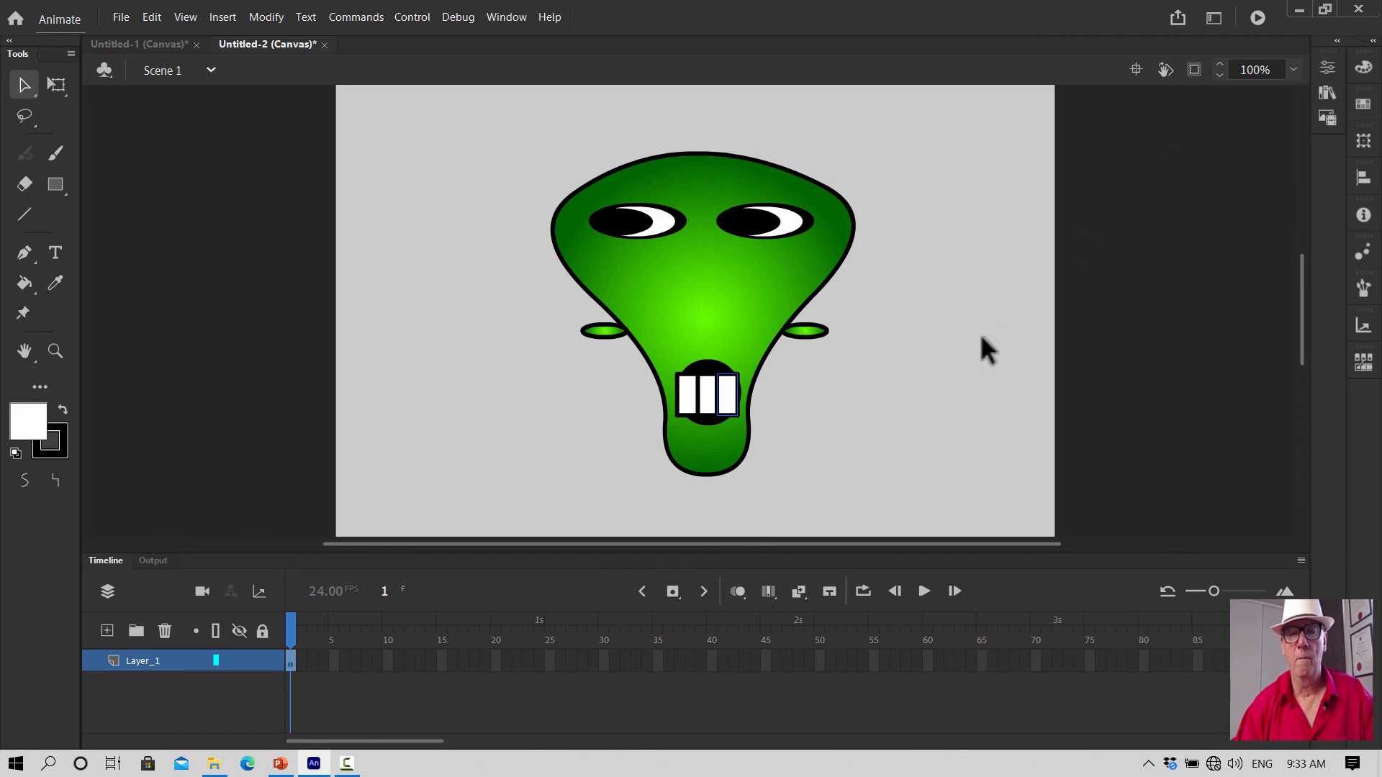
Select all three teeth together and nudge them slightly right to center them on the mouth
left_click(691, 396)
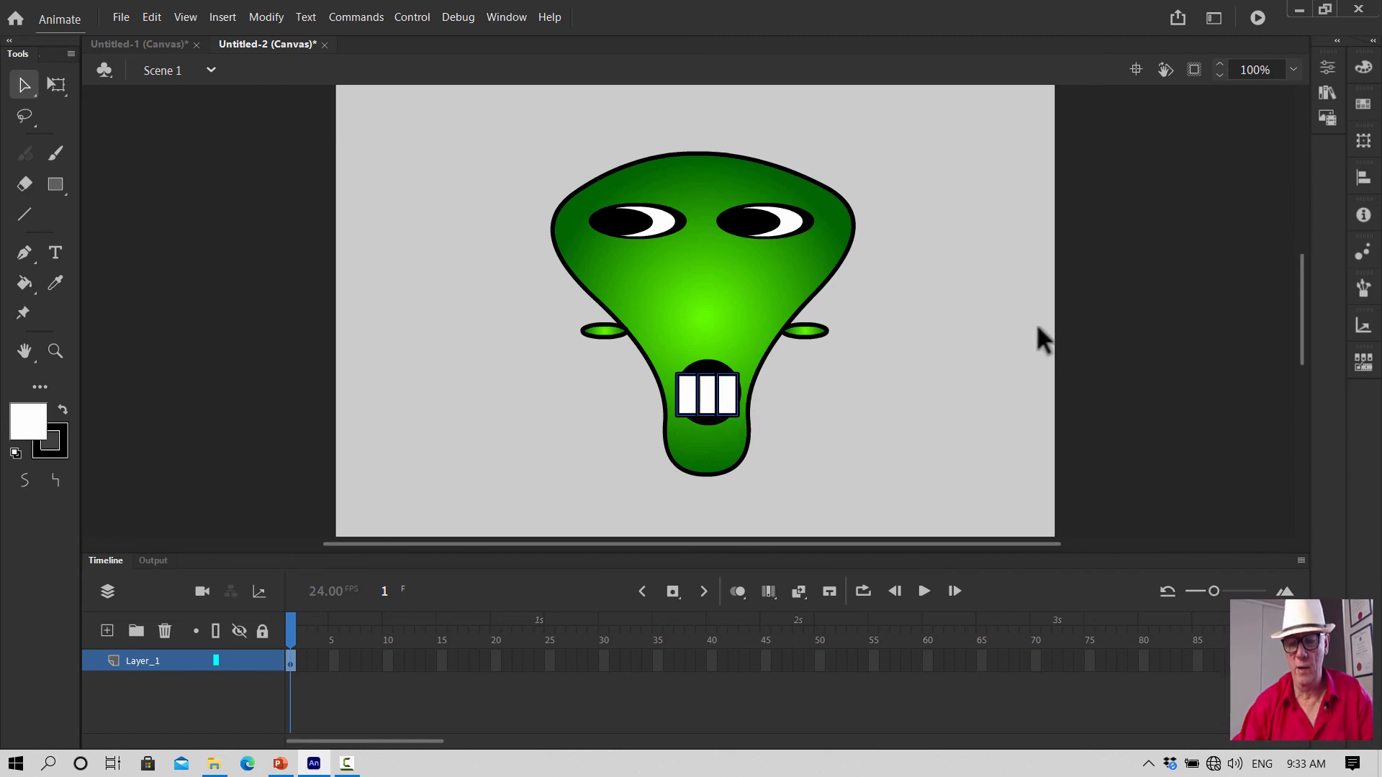
key("Right")
key("Right")
key("Right")
key("Right")
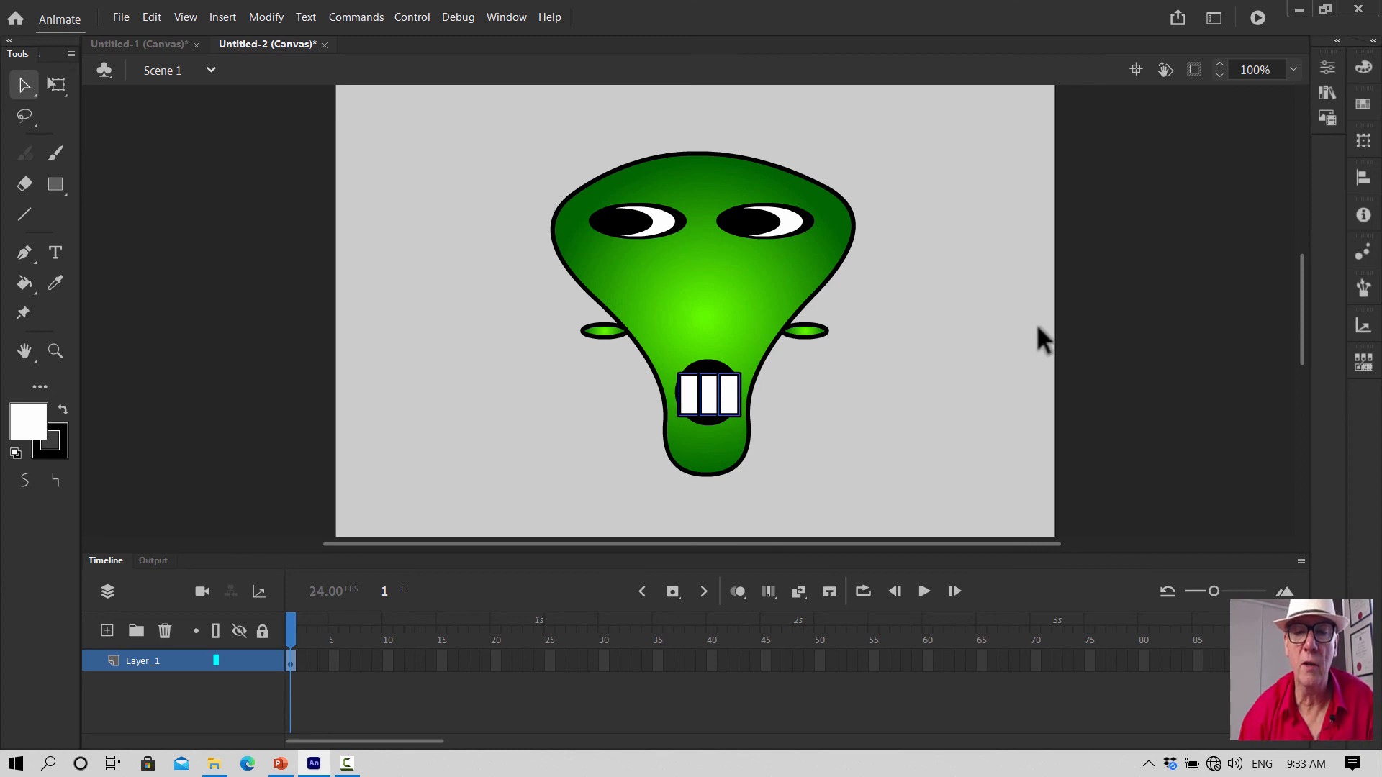
key("Left")
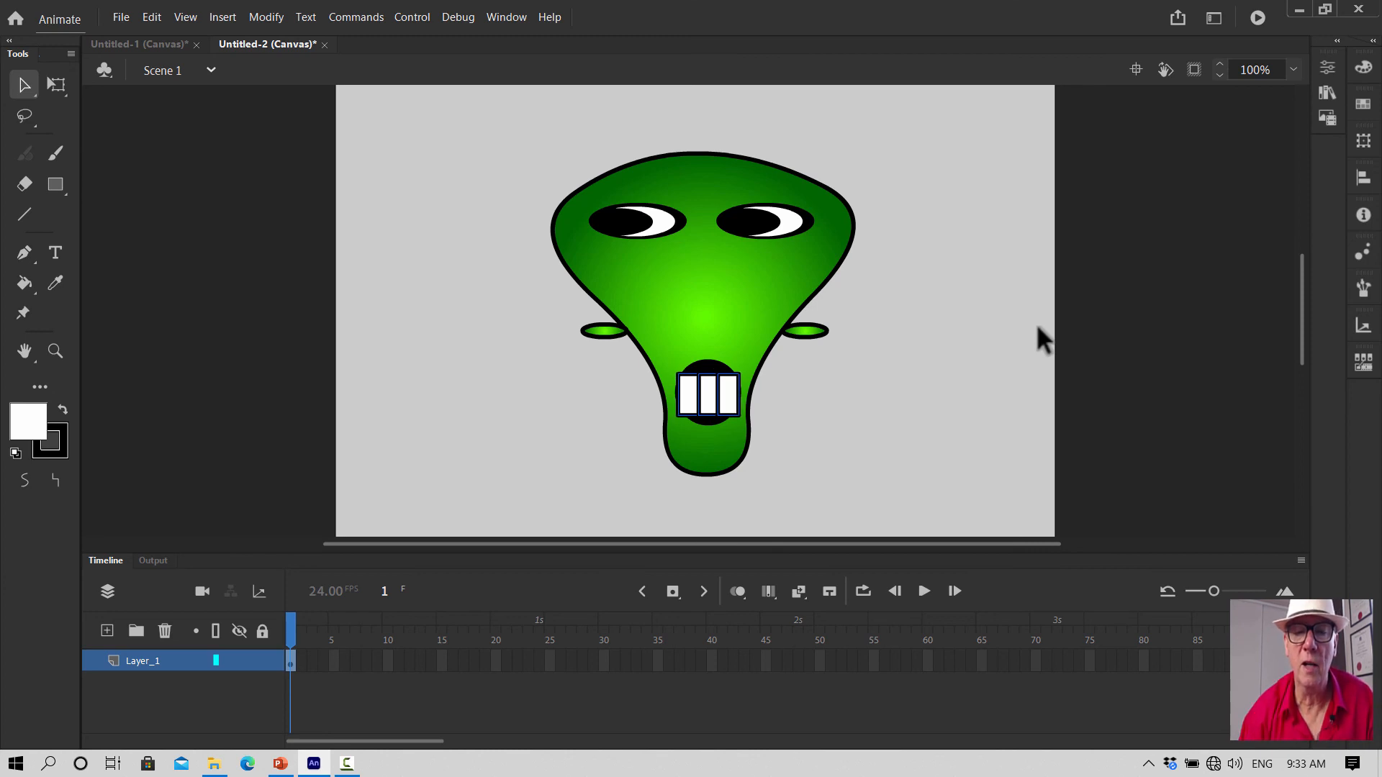
left_click(1149, 397)
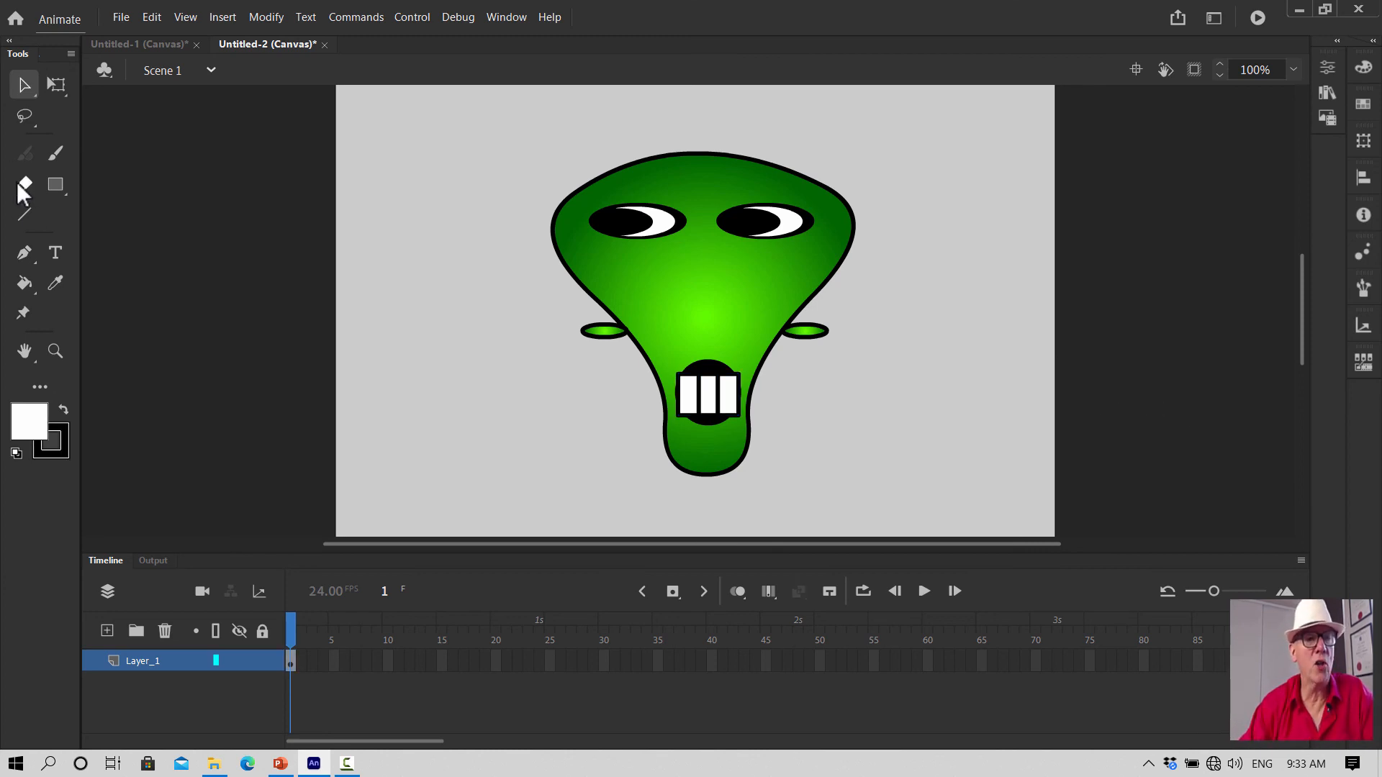
Activate the Line tool and set the fill colour to the dark green #006600 sampled from the head's upper edge
left_click(29, 209)
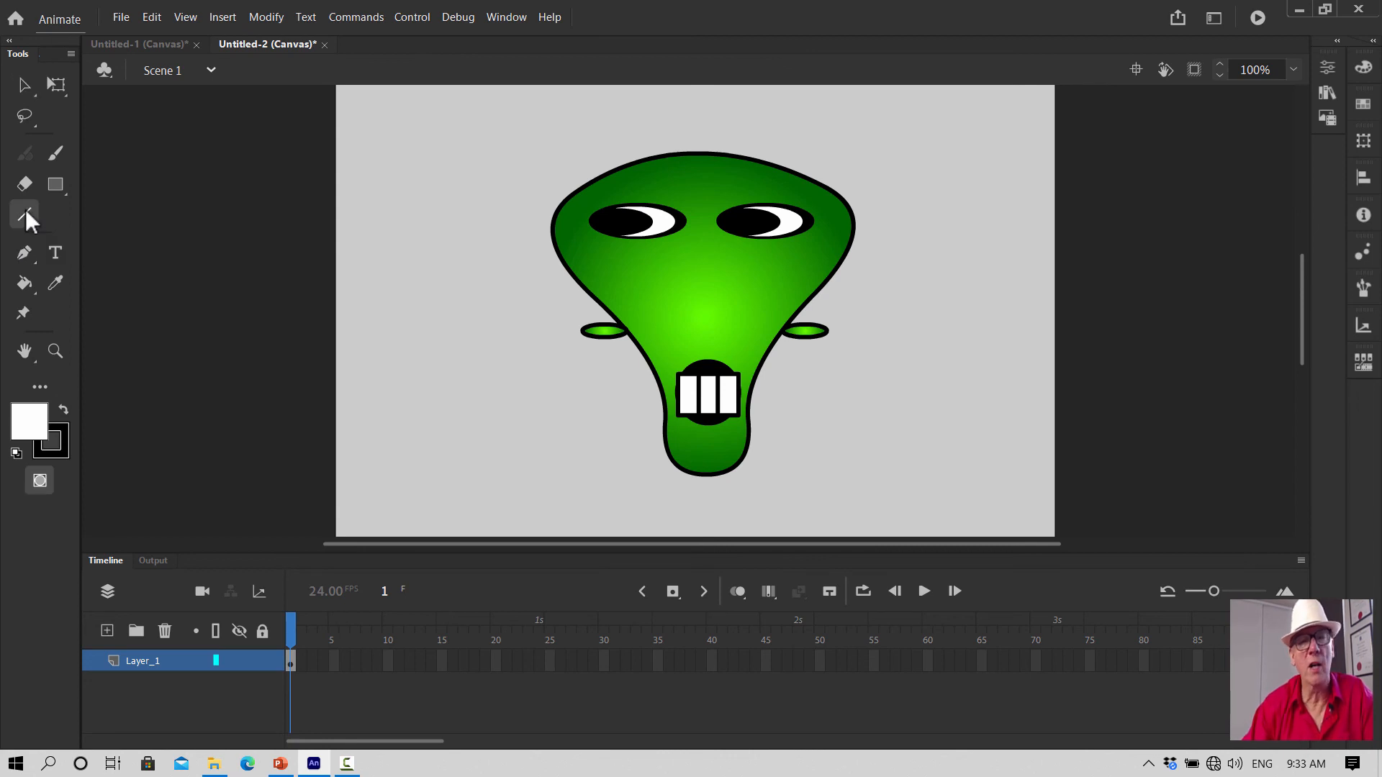
left_click(34, 419)
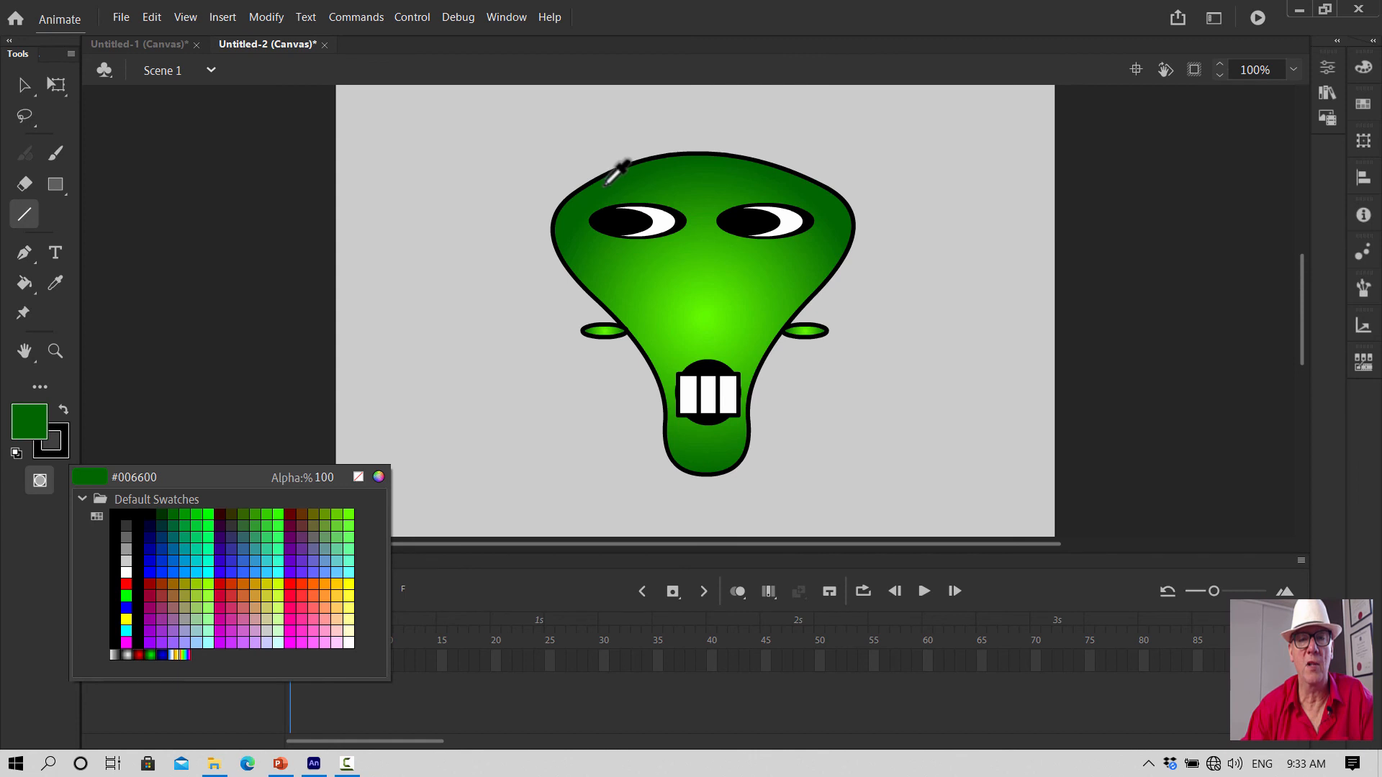
left_click(633, 178)
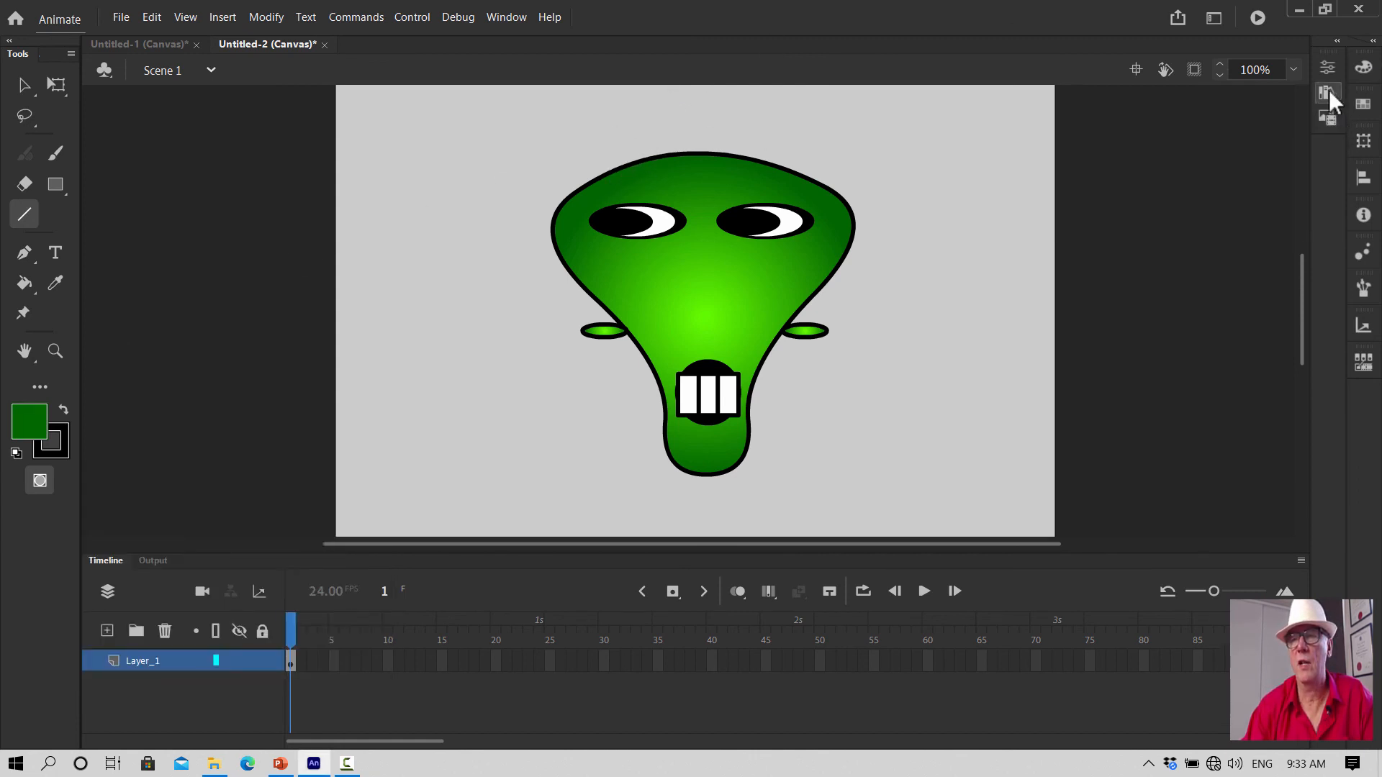
Try a short black antenna line with stroke size 8 on top of the head, and undo it
left_click(1327, 66)
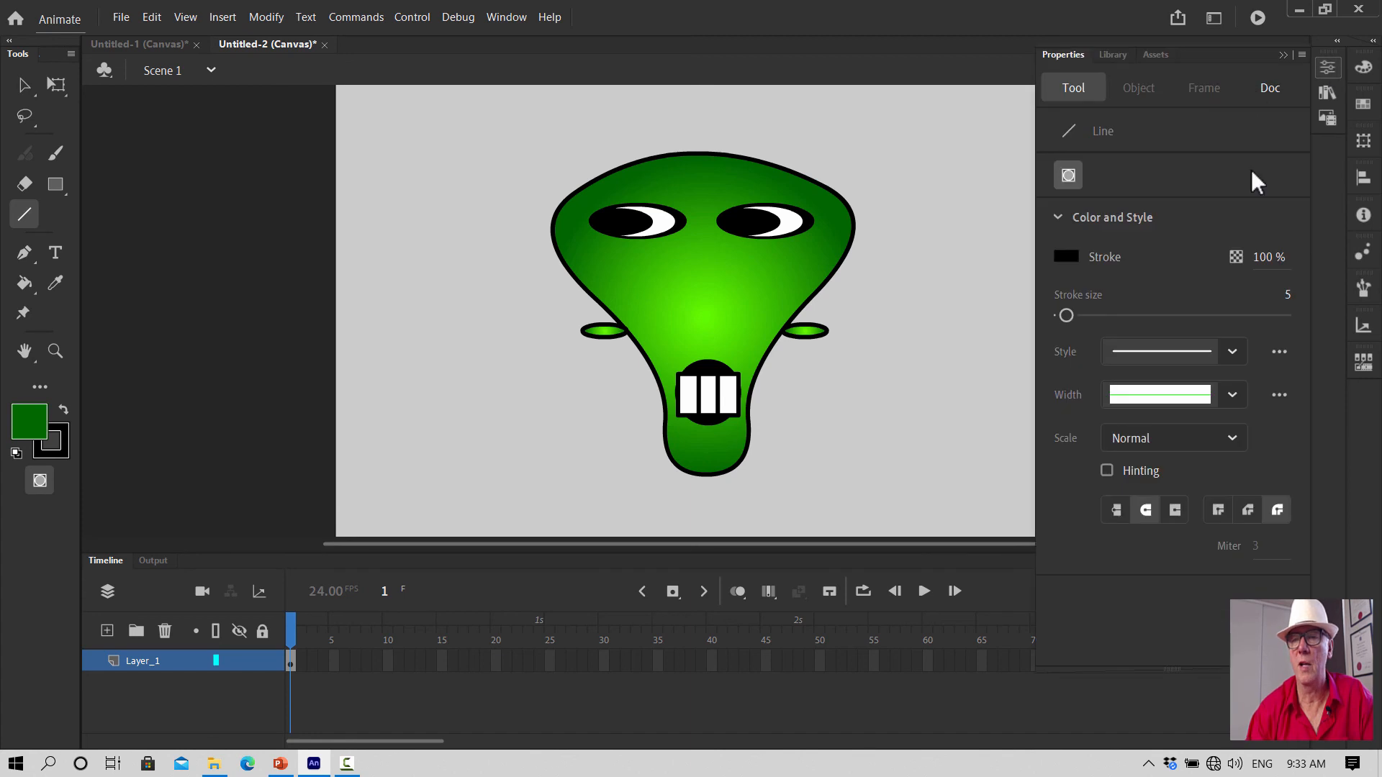
left_click(1290, 297)
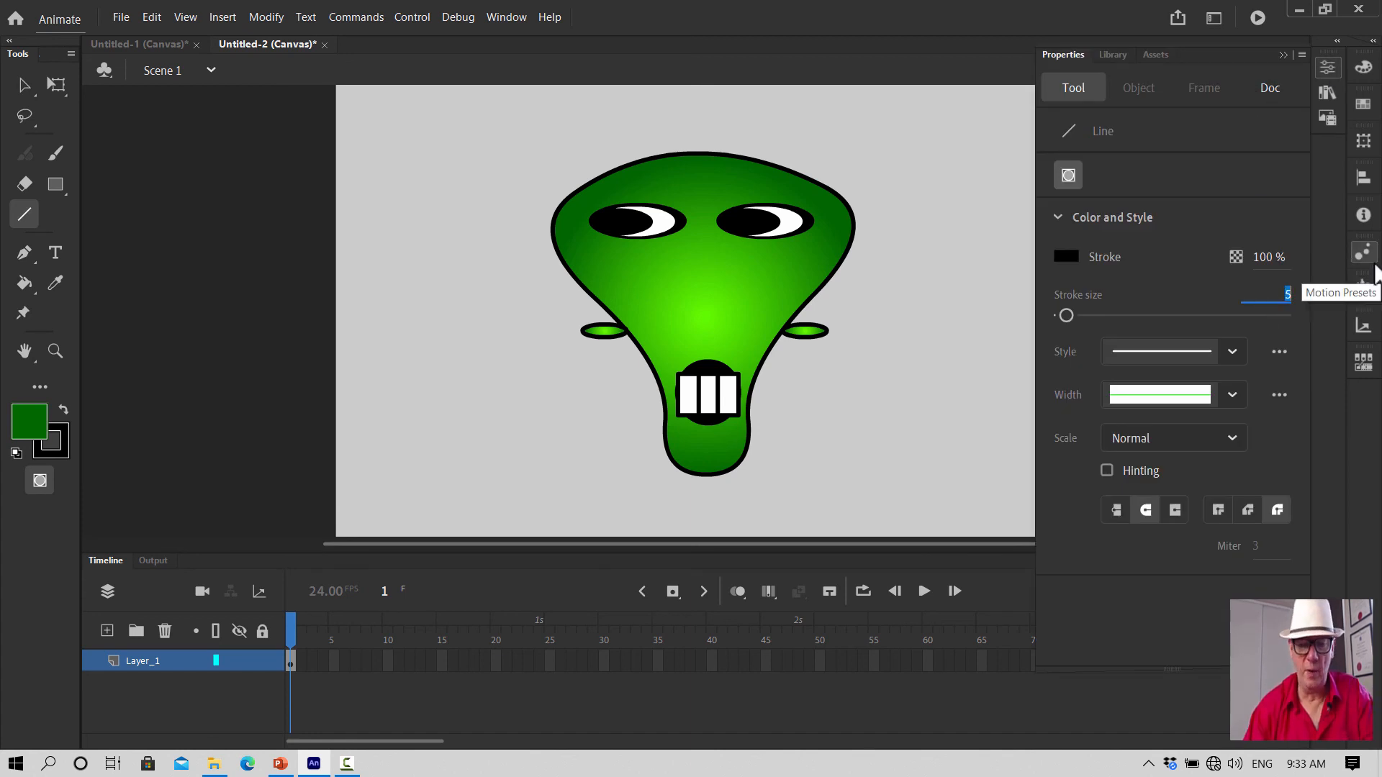
type("8")
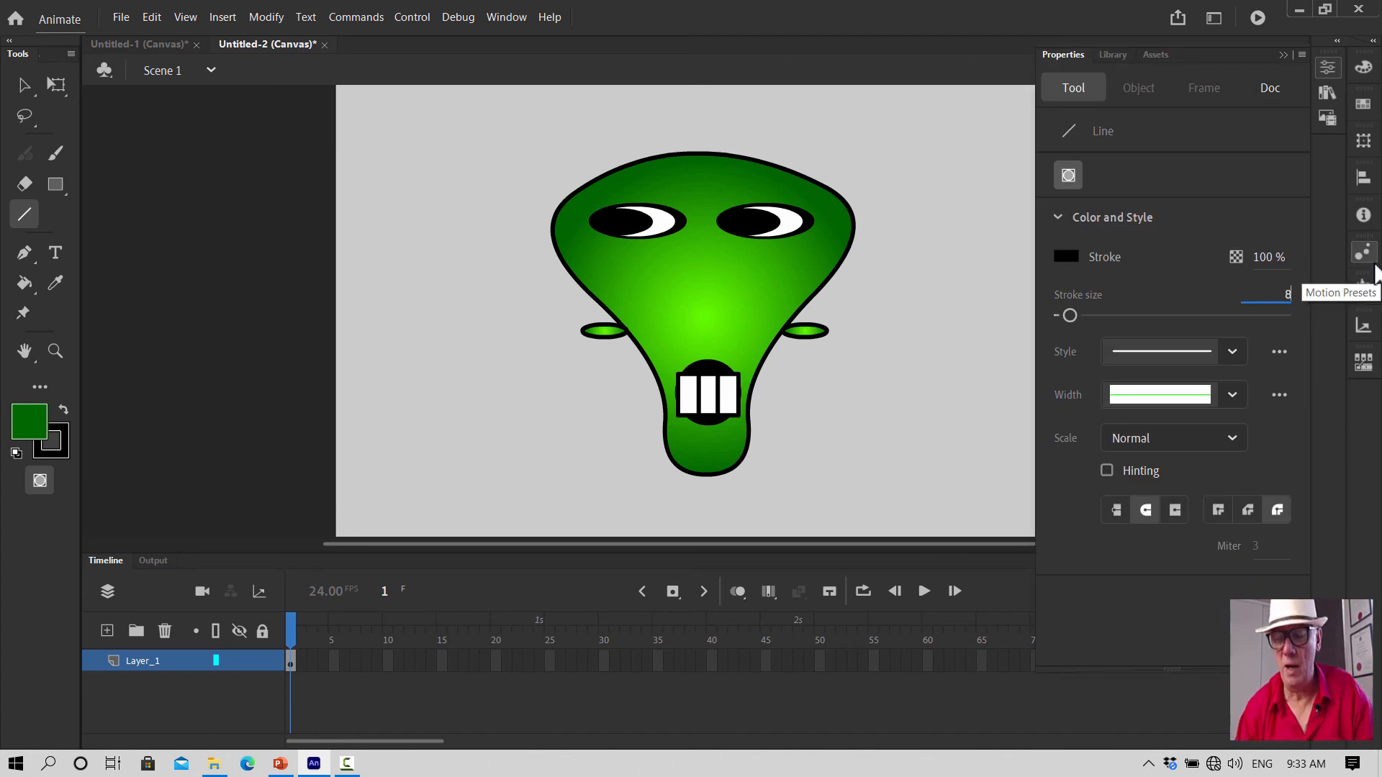
key("Return")
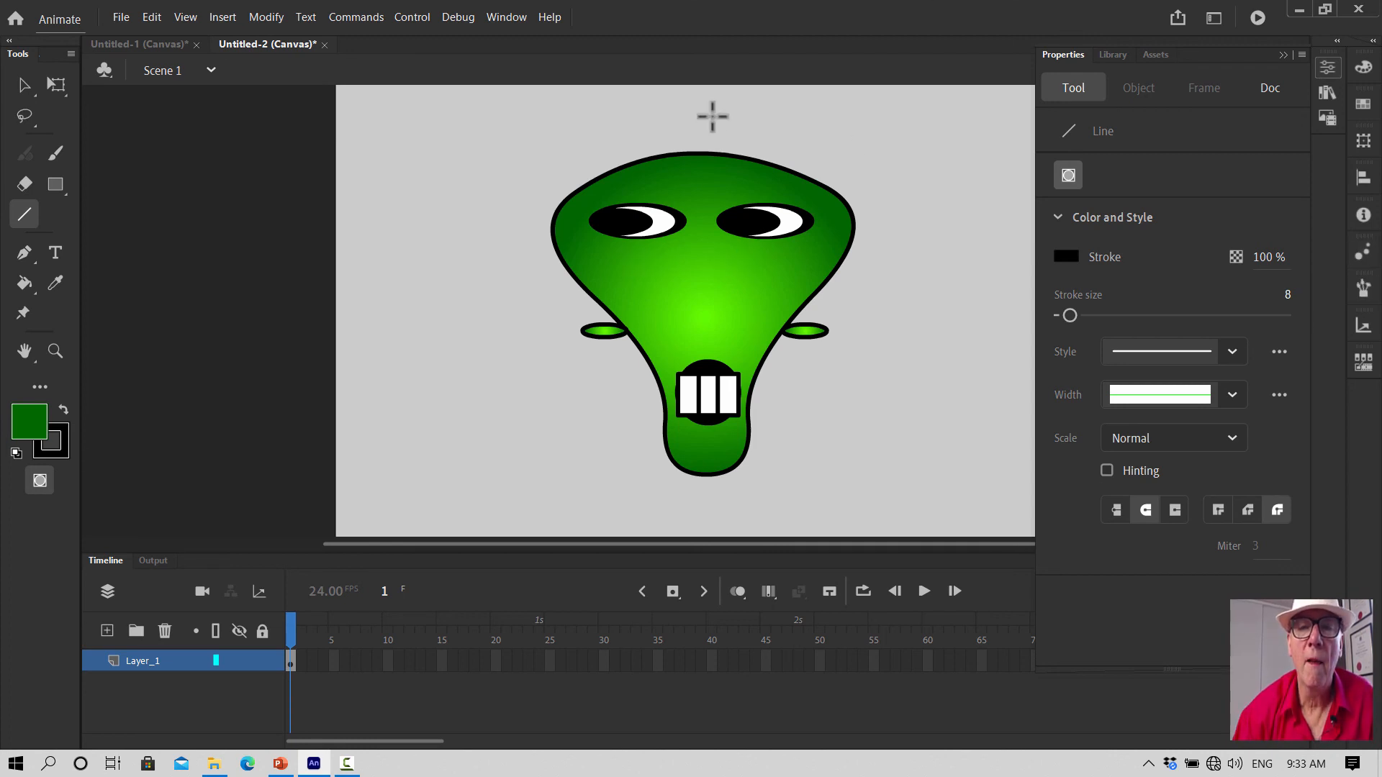
left_click_drag(685, 98, 690, 144)
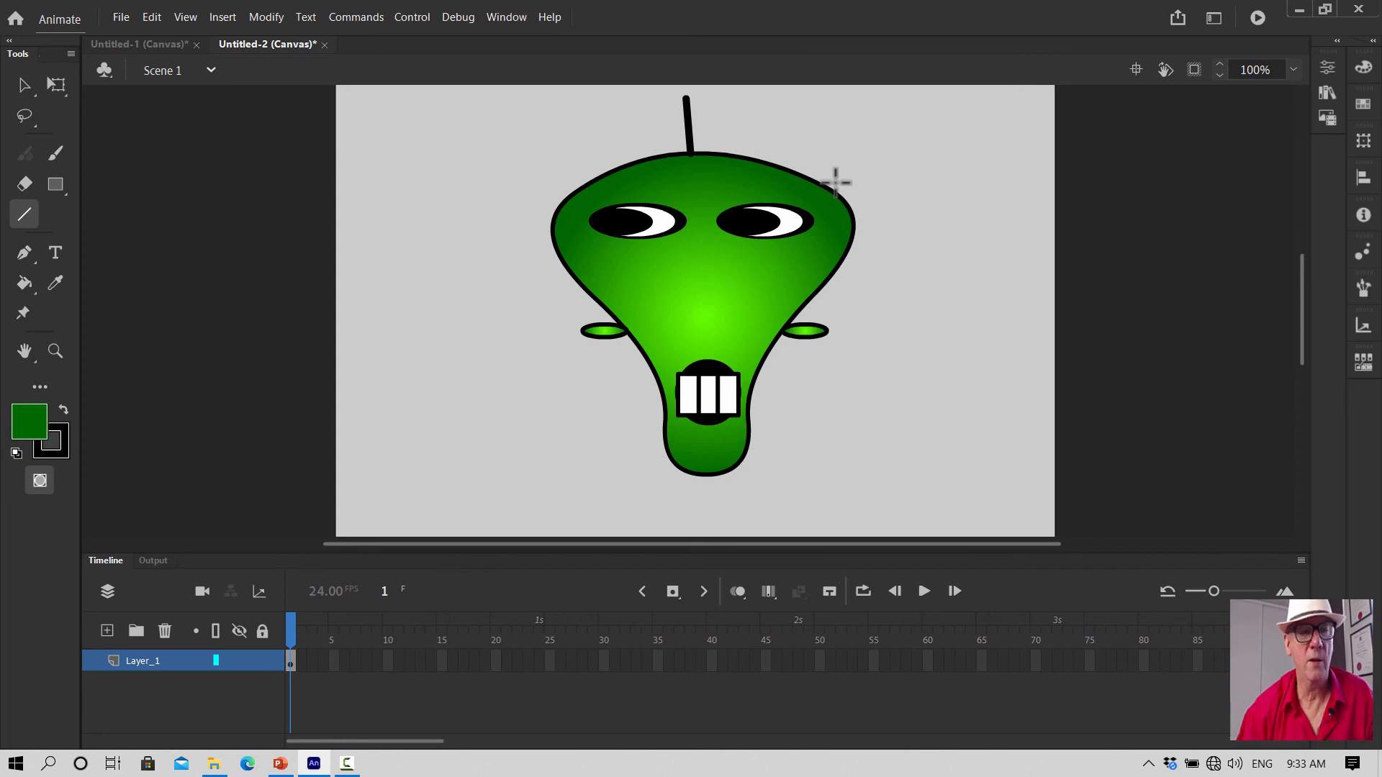
key("ctrl+z")
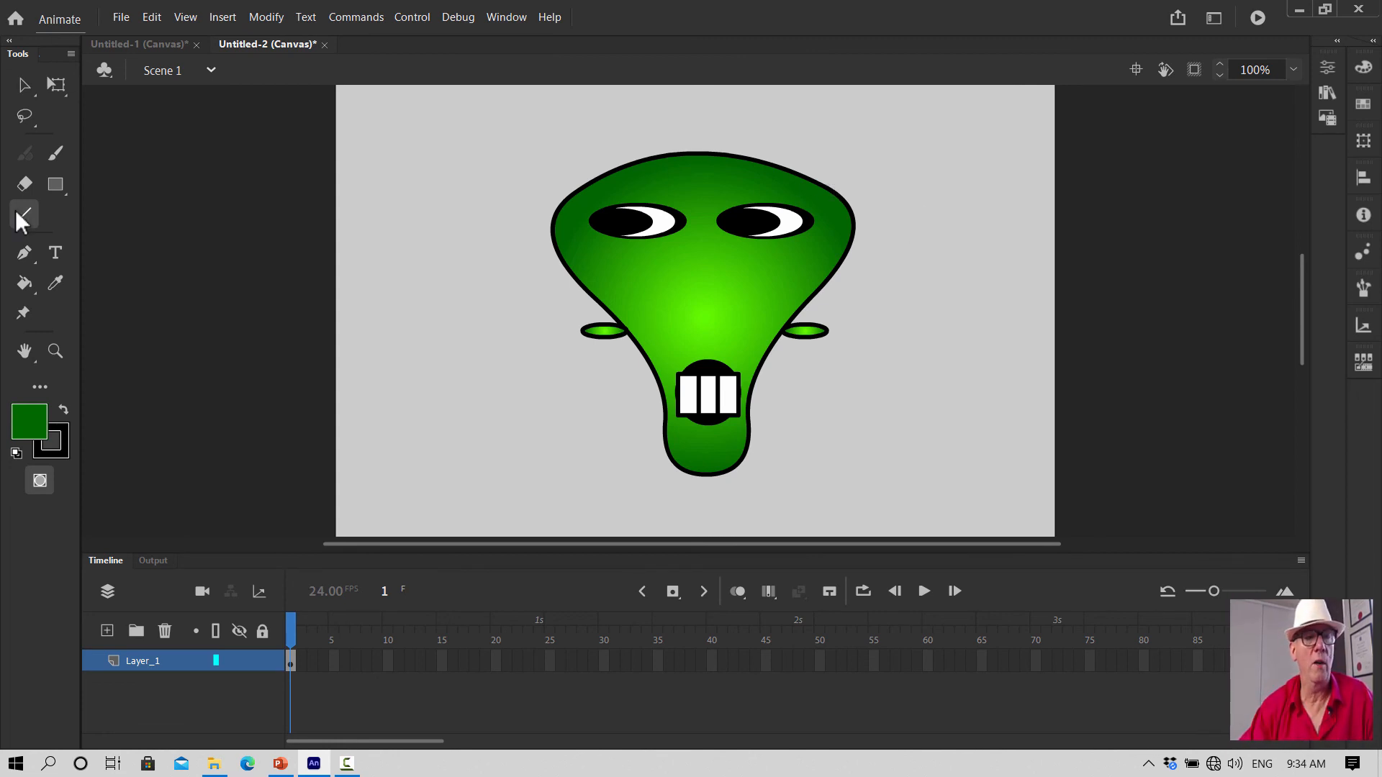
Set the Line tool's stroke to the head's dark green #006600 and give it a thinner stroke size
left_click(1328, 67)
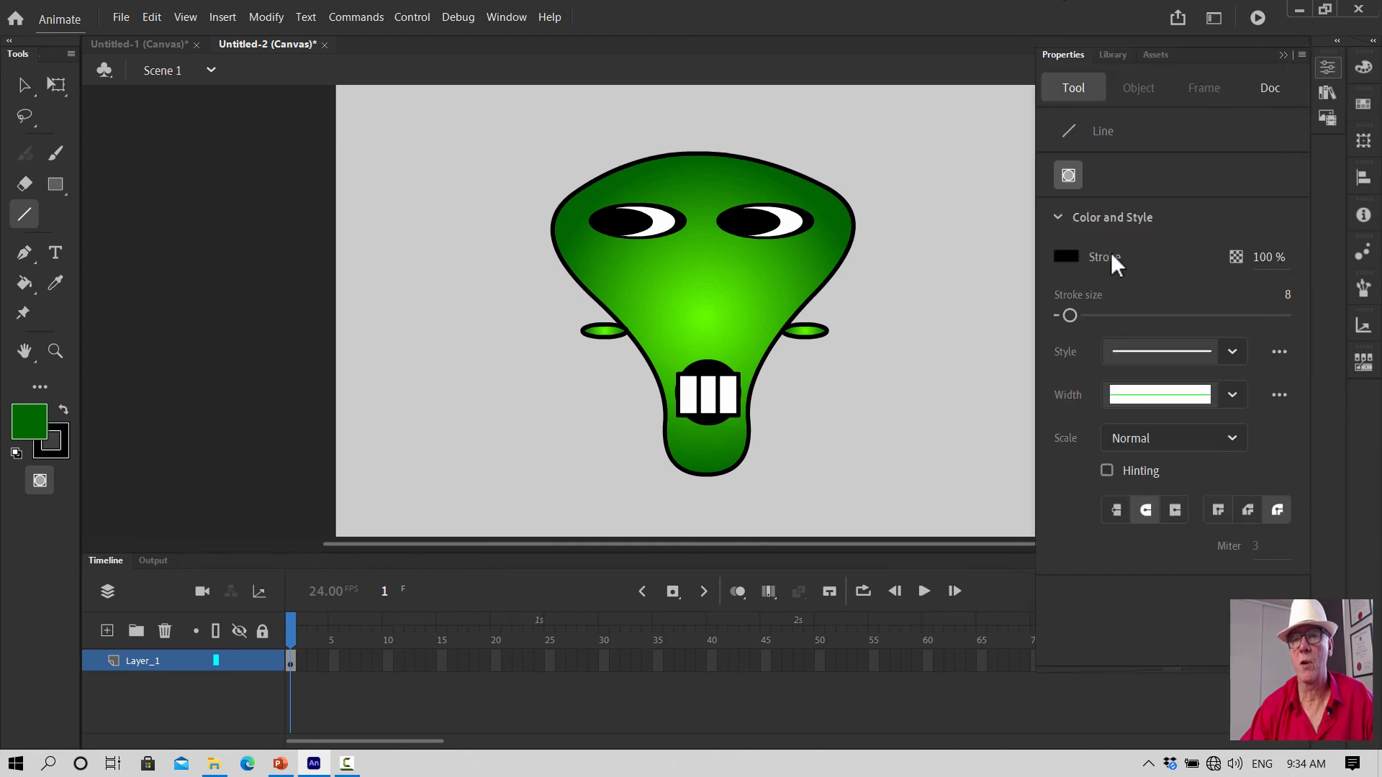
left_click(1064, 257)
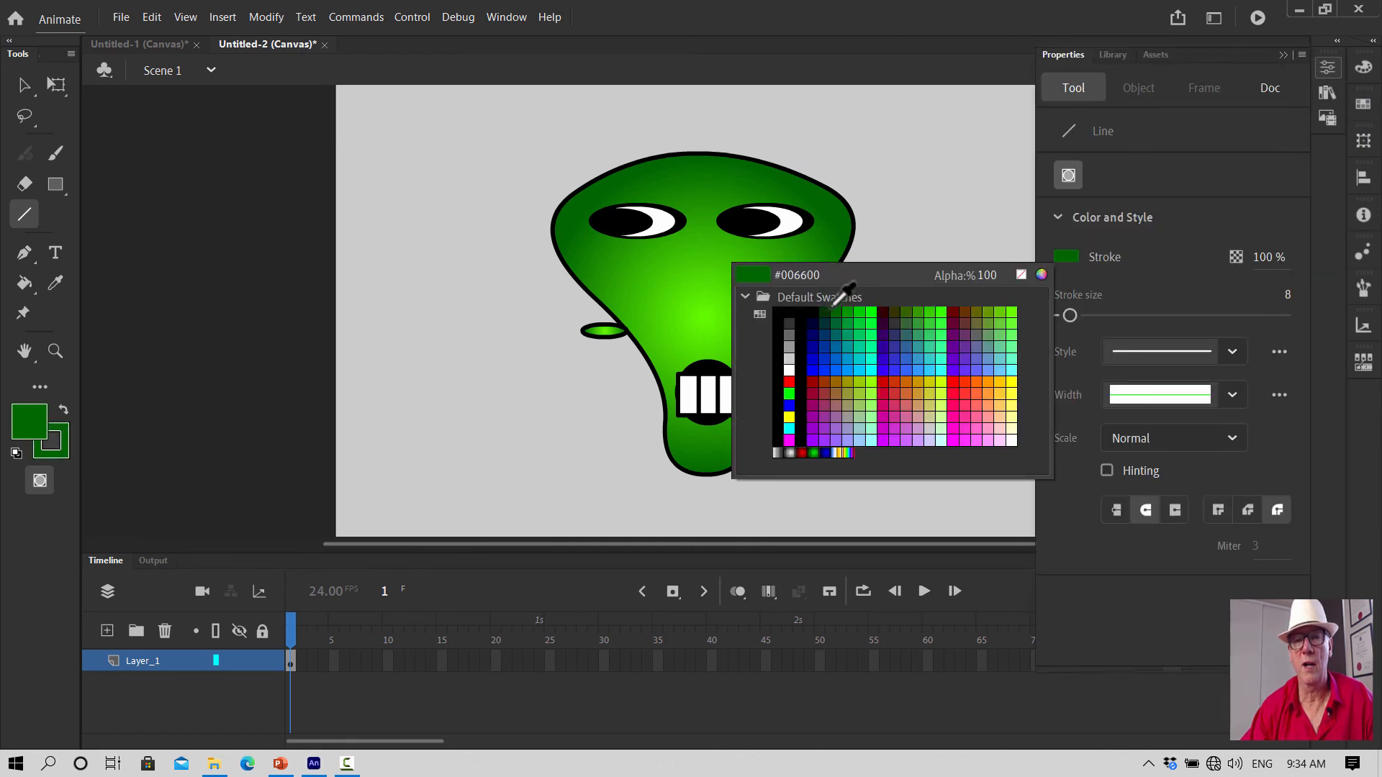
left_click(739, 162)
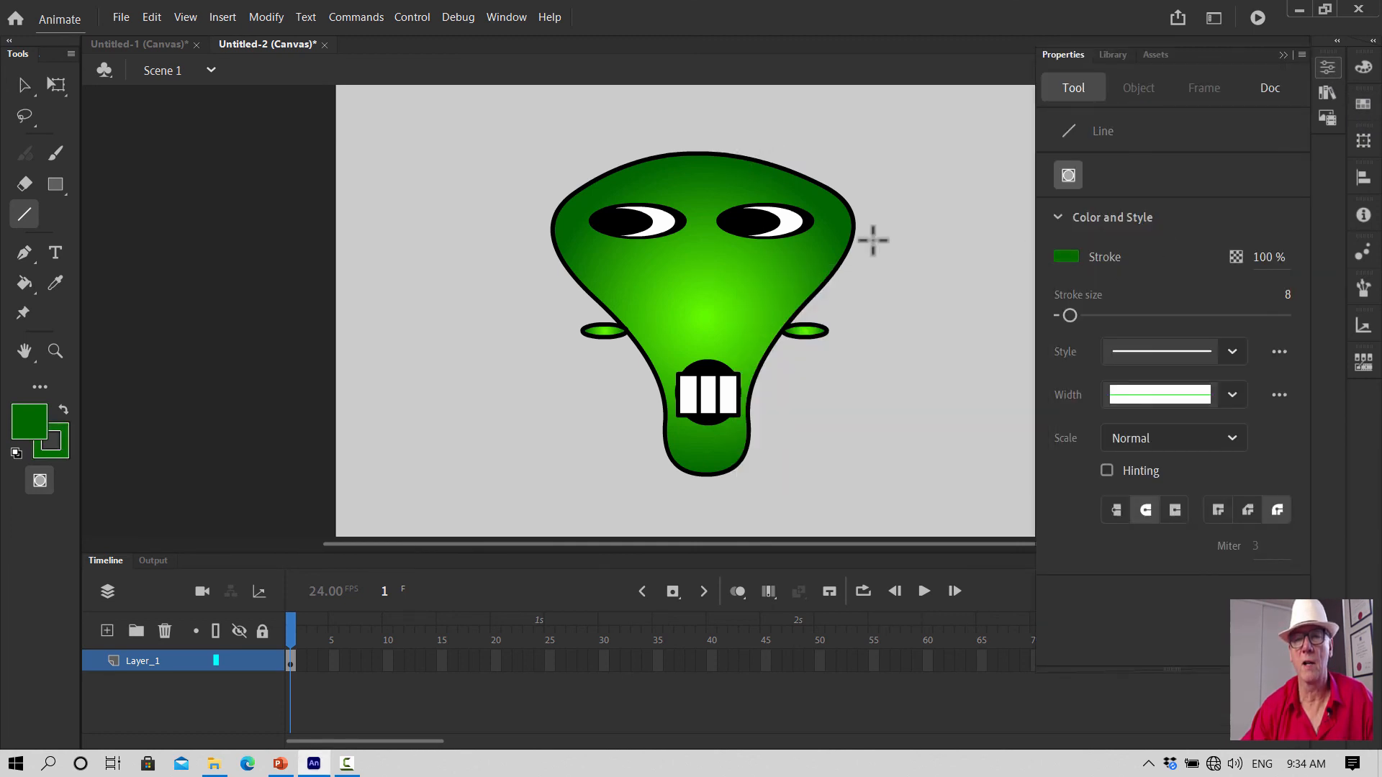
left_click(1288, 295)
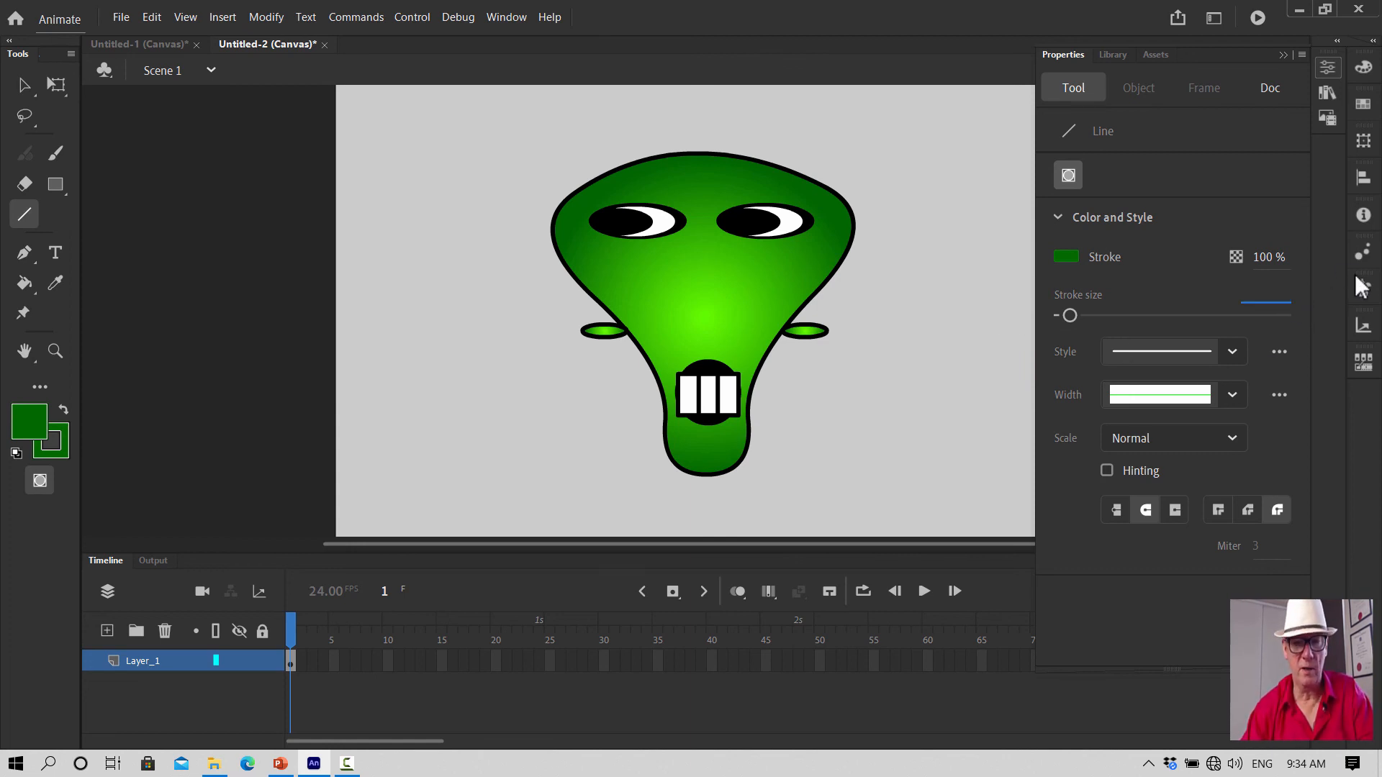
left_click(1003, 325)
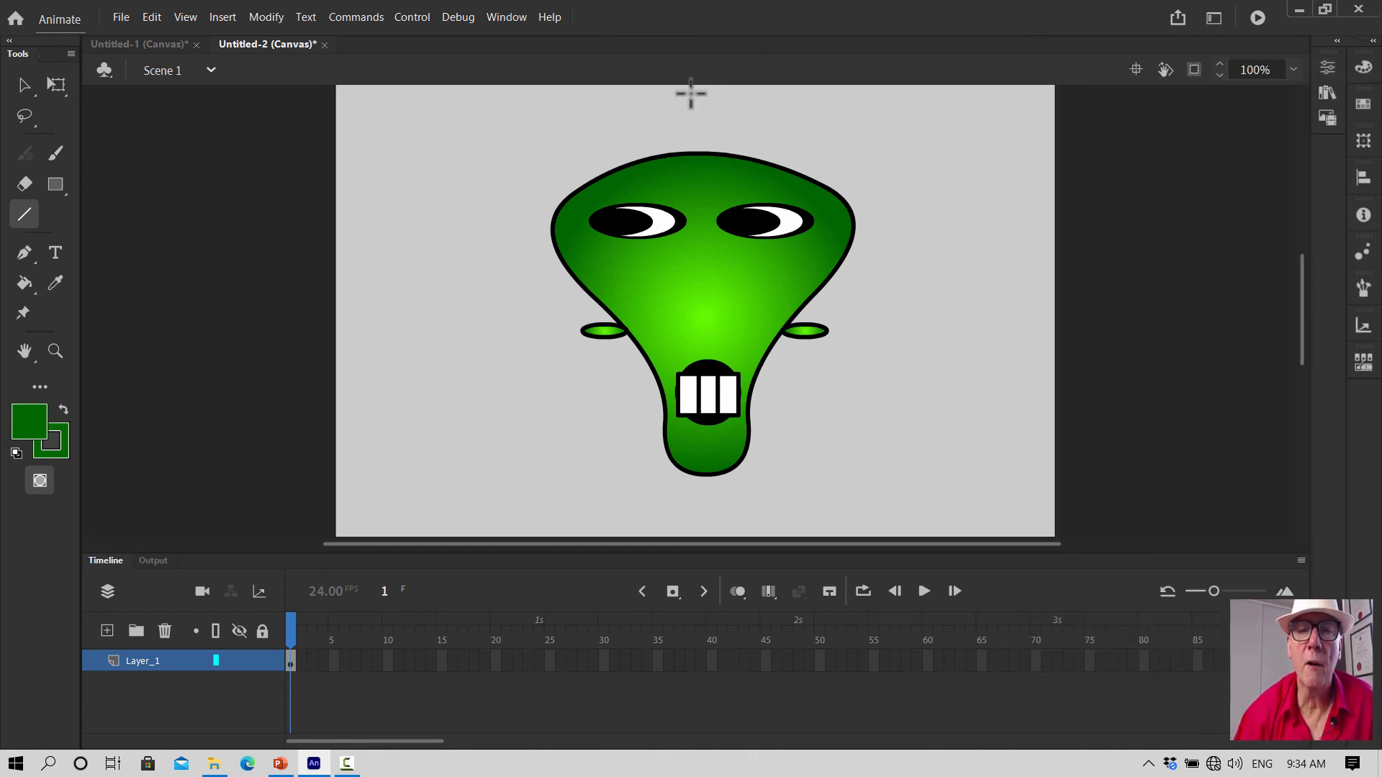
Draw a green antenna on top of the head from one nearly vertical line and three short crossbars
left_click_drag(690, 93, 696, 153)
mouse_move(672, 94)
left_mouse_down()
mouse_move(747, 102)
mouse_move(716, 124)
mouse_move(741, 124)
mouse_move(655, 138)
left_mouse_up()
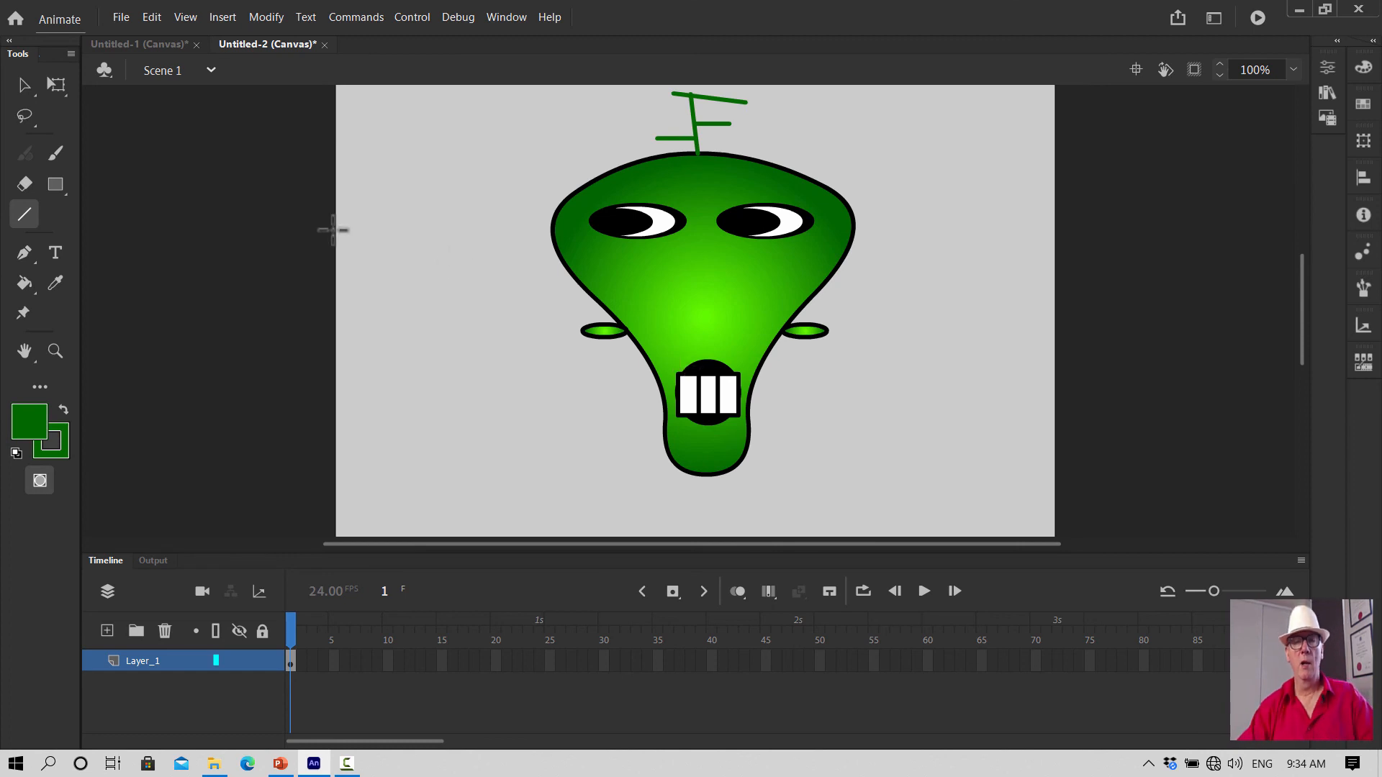
left_click(20, 82)
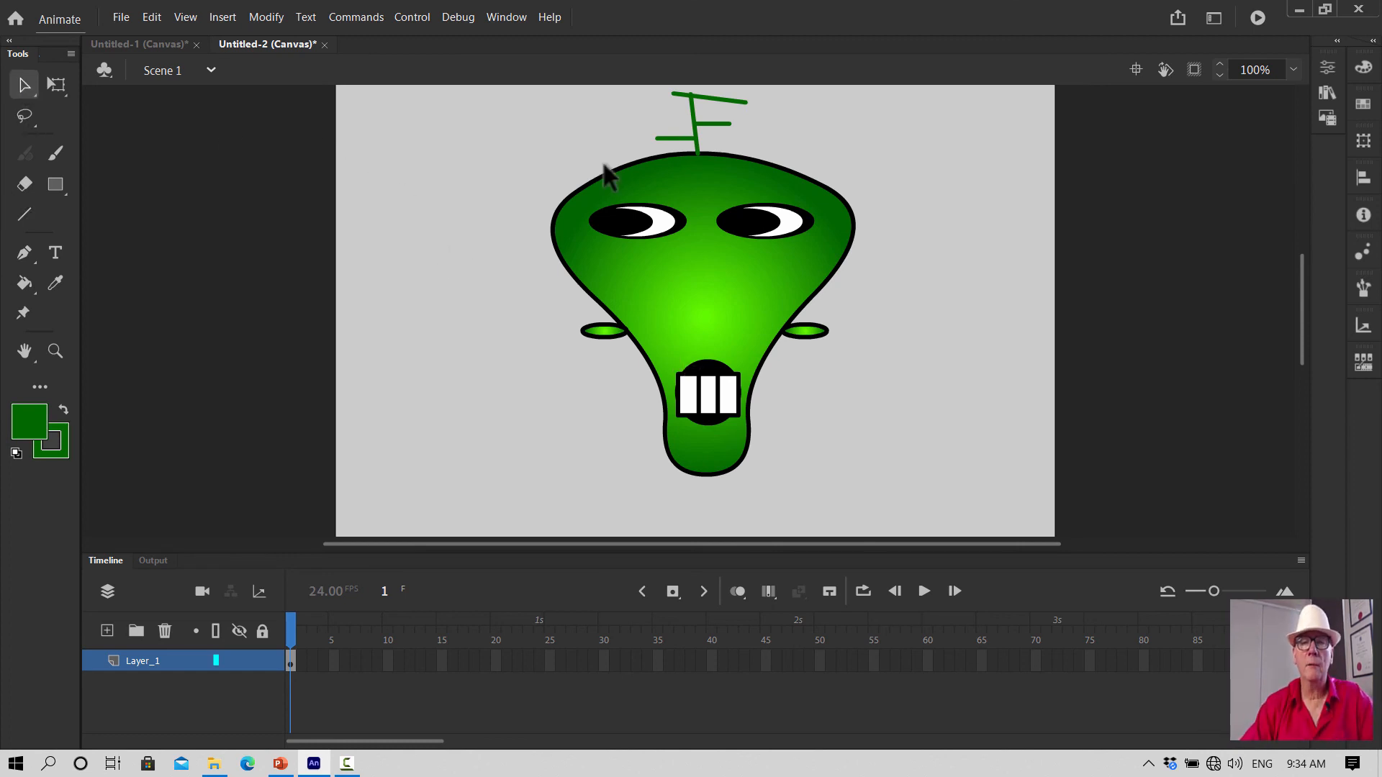
left_click(699, 95)
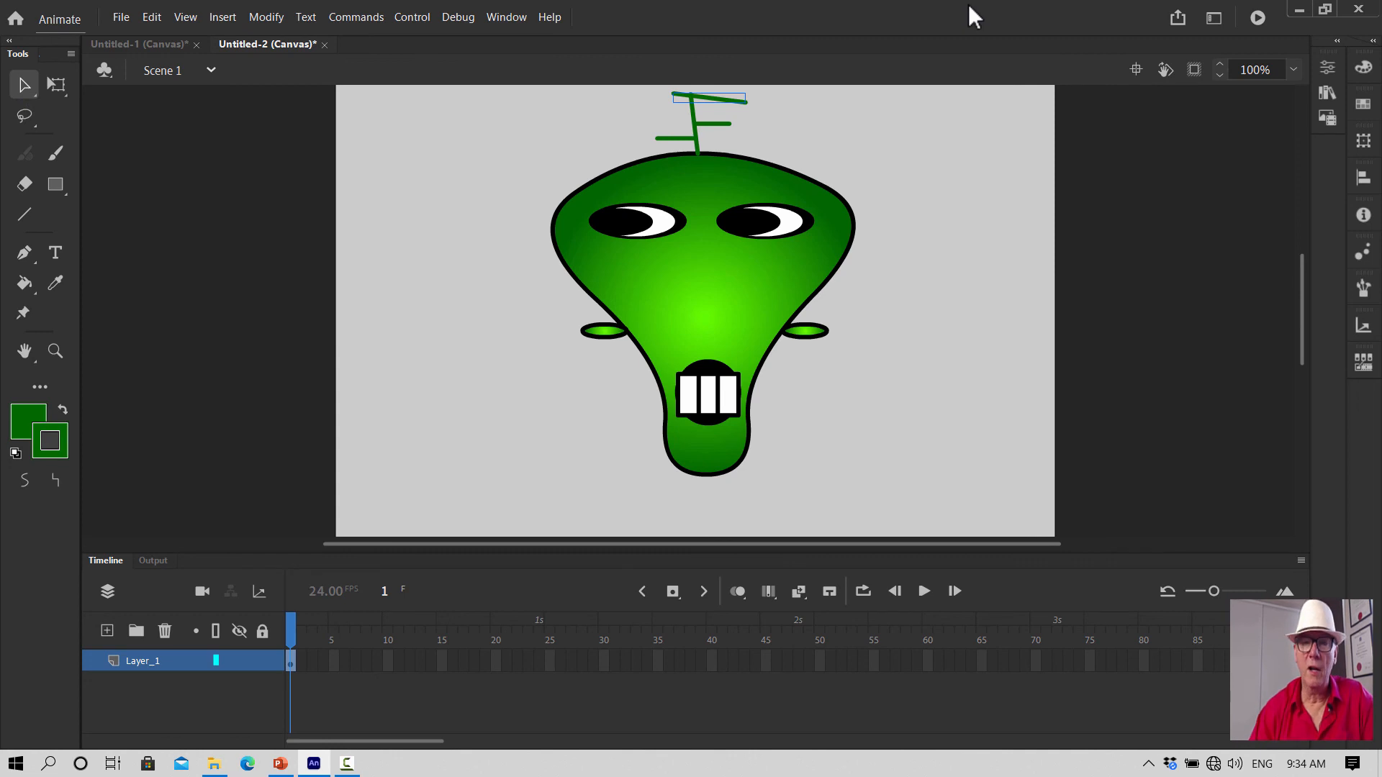
left_click(216, 243)
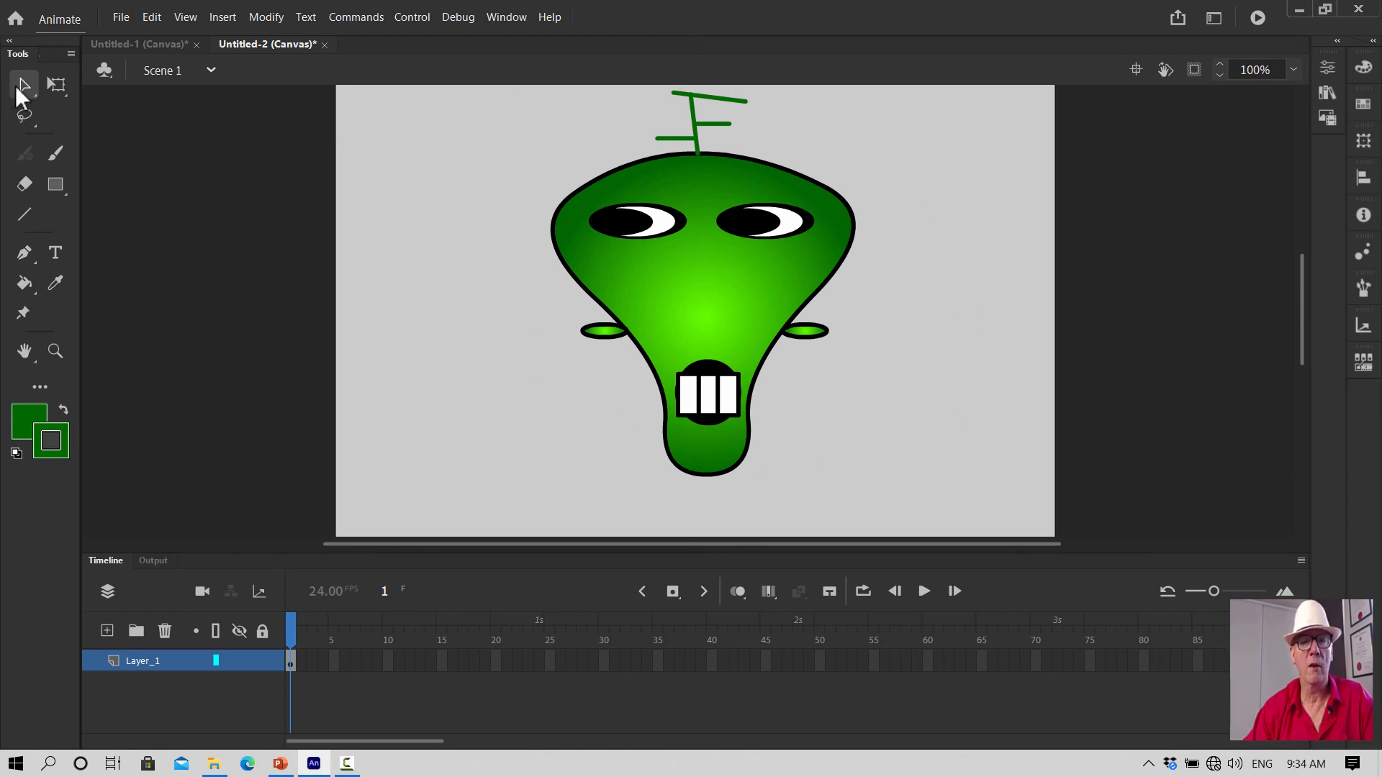
Convert all parts of the green alien, including the antenna, into one Movie Clip symbol named Green Alien
left_click(134, 663)
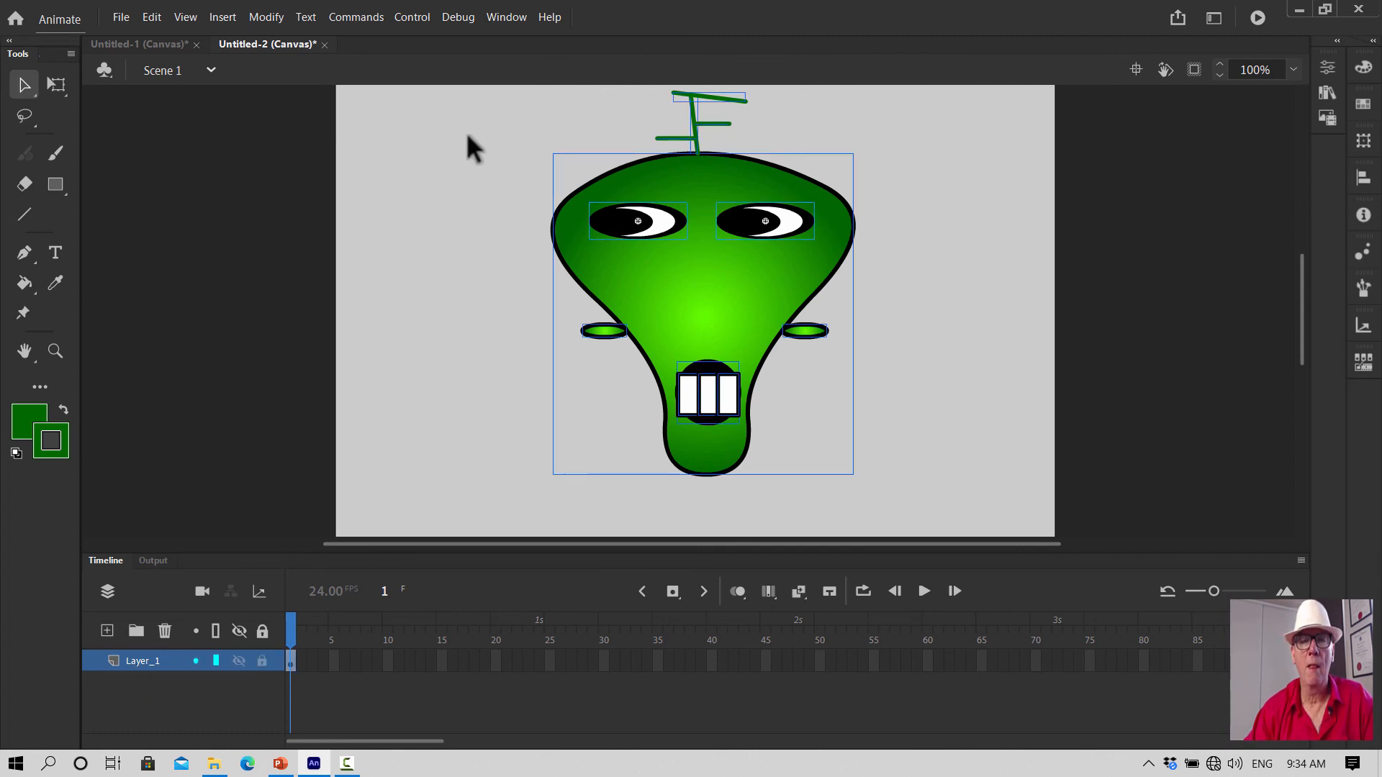
left_click_drag(483, 81, 922, 504)
right_click(704, 286)
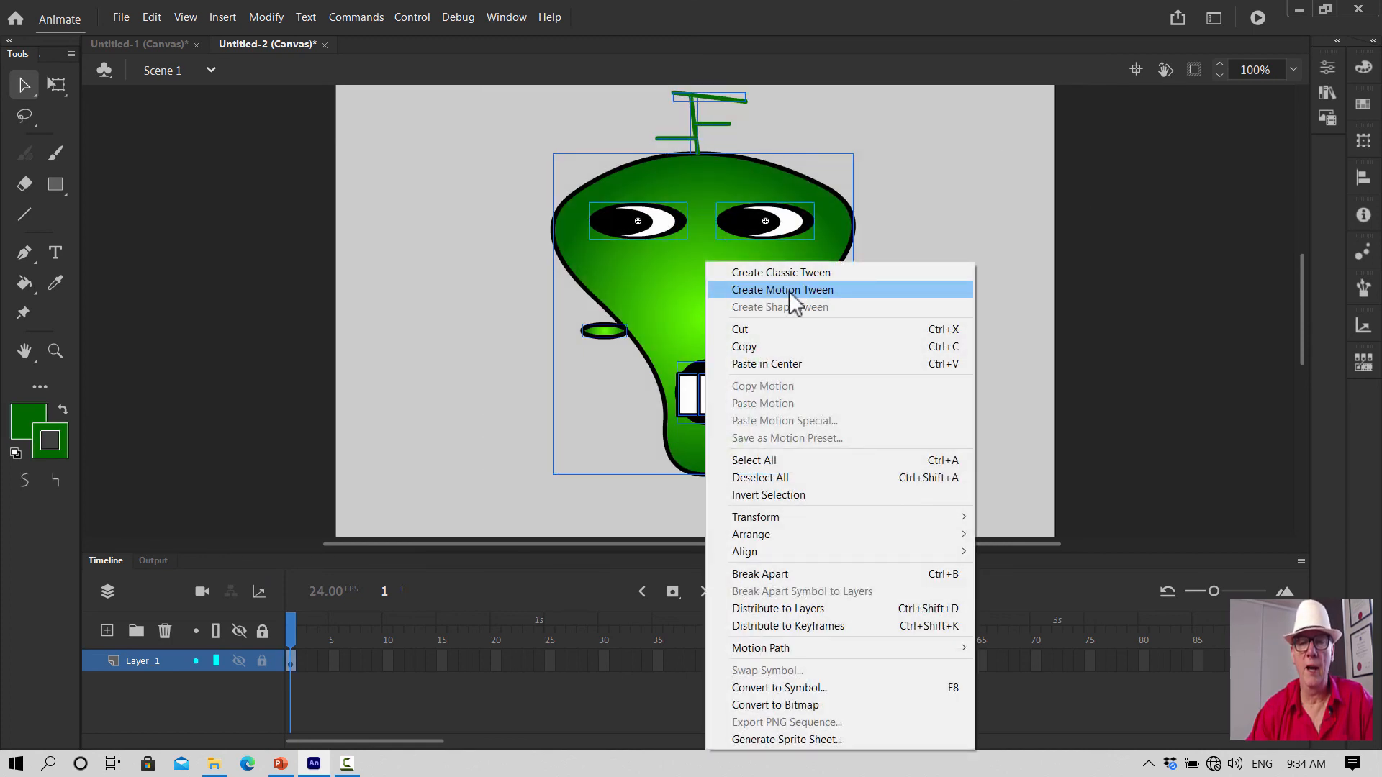
mouse_move(786, 648)
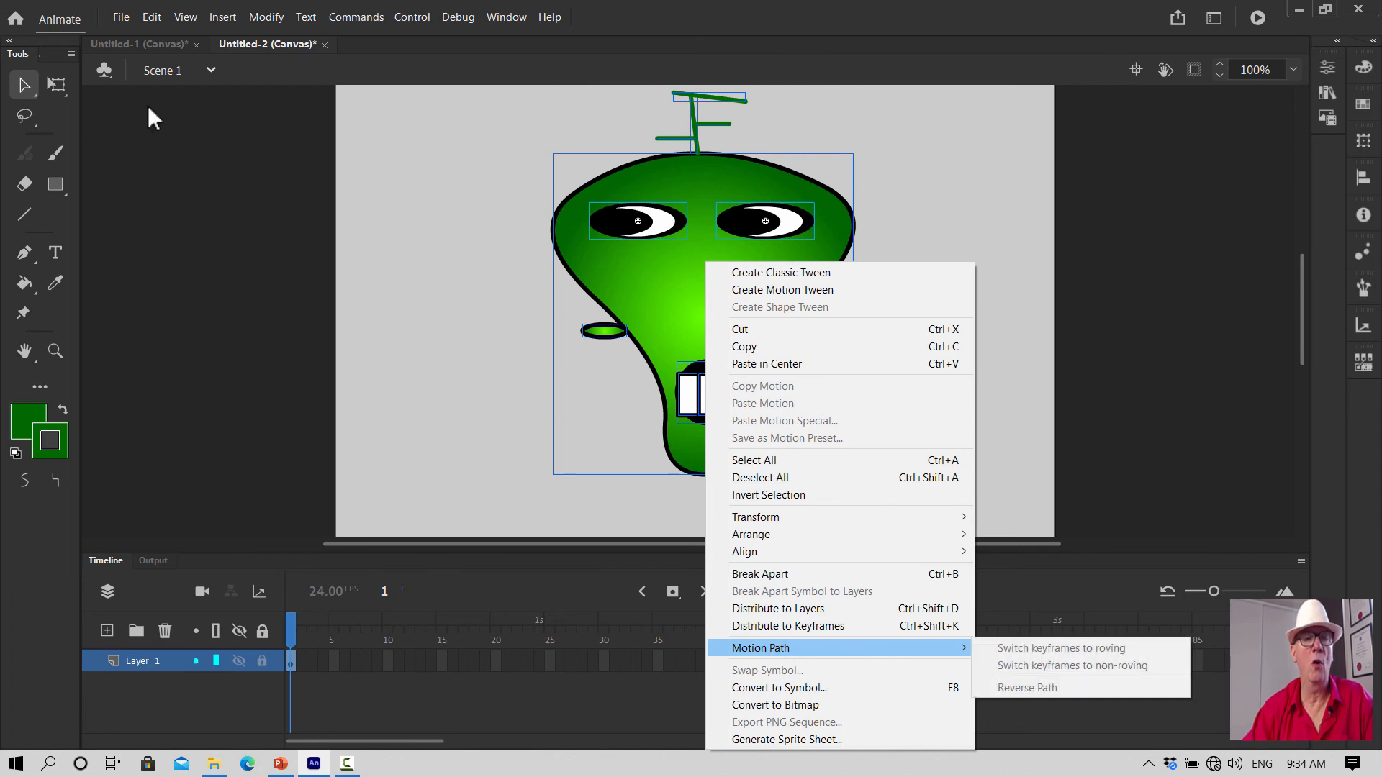
left_click(262, 18)
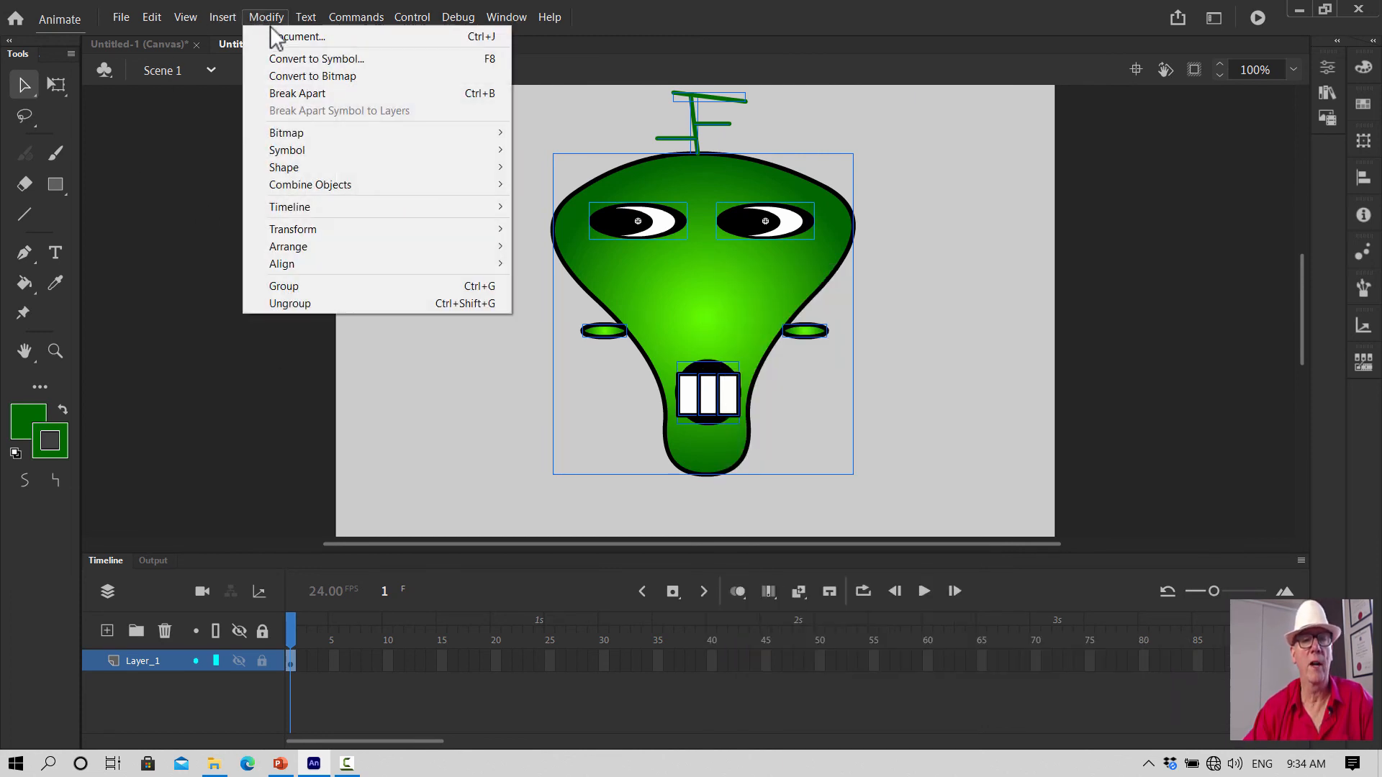
left_click(290, 62)
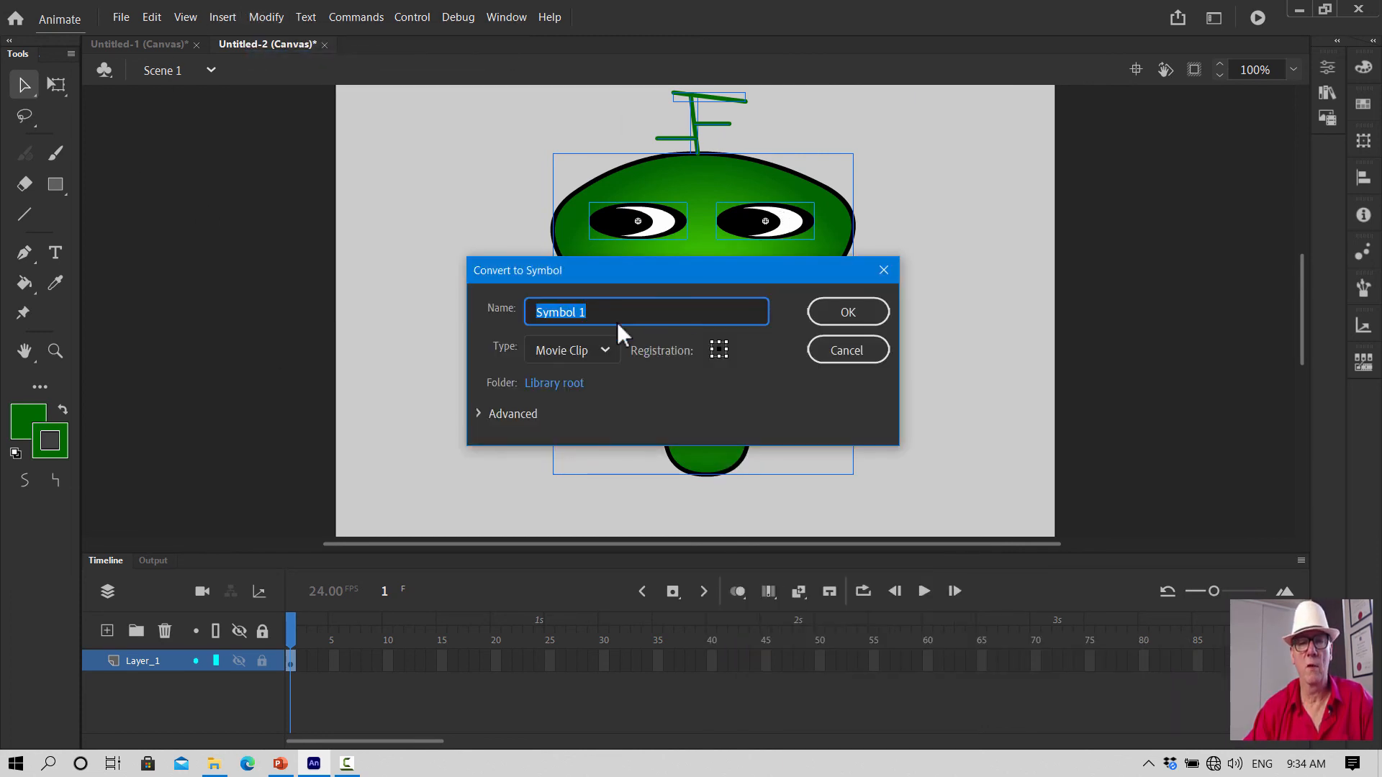
key("BackSpace")
type("Gr")
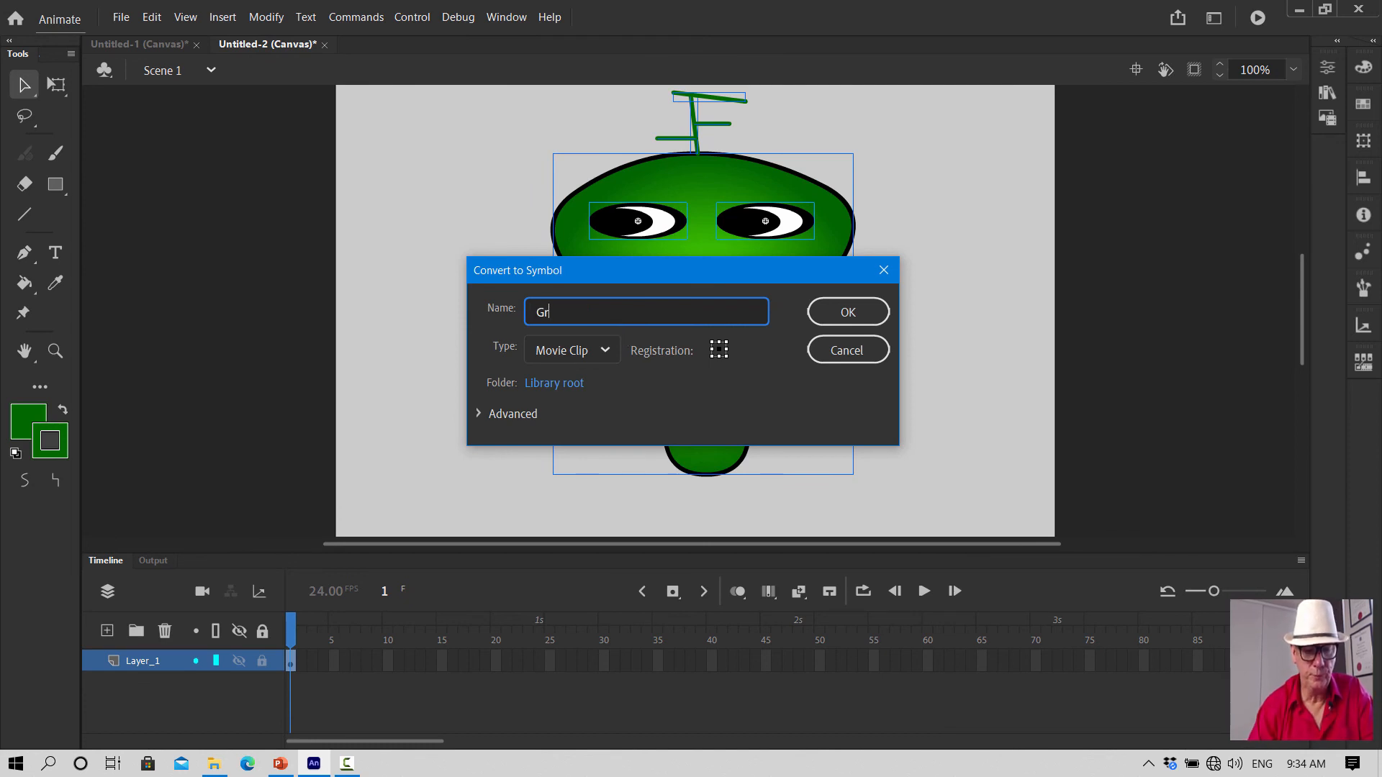
type("een A")
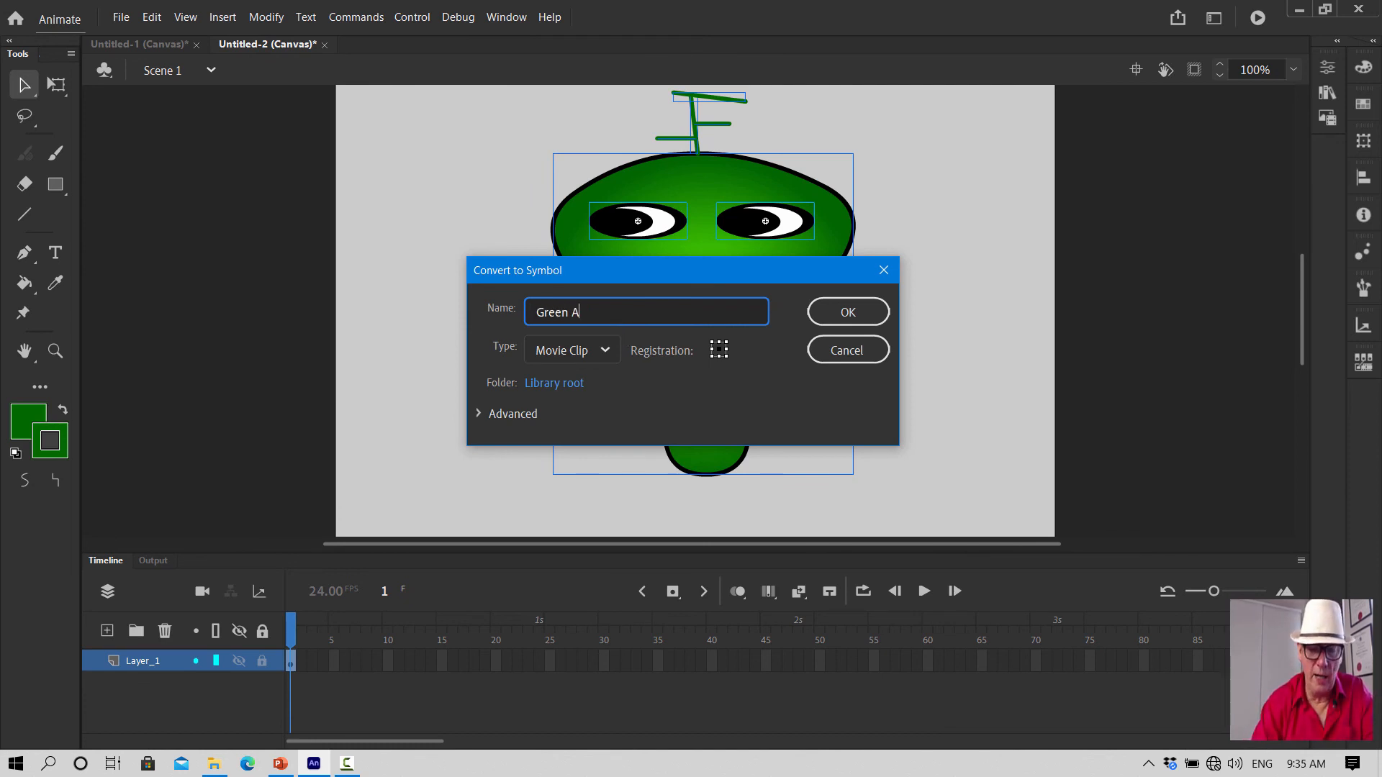
type("lien")
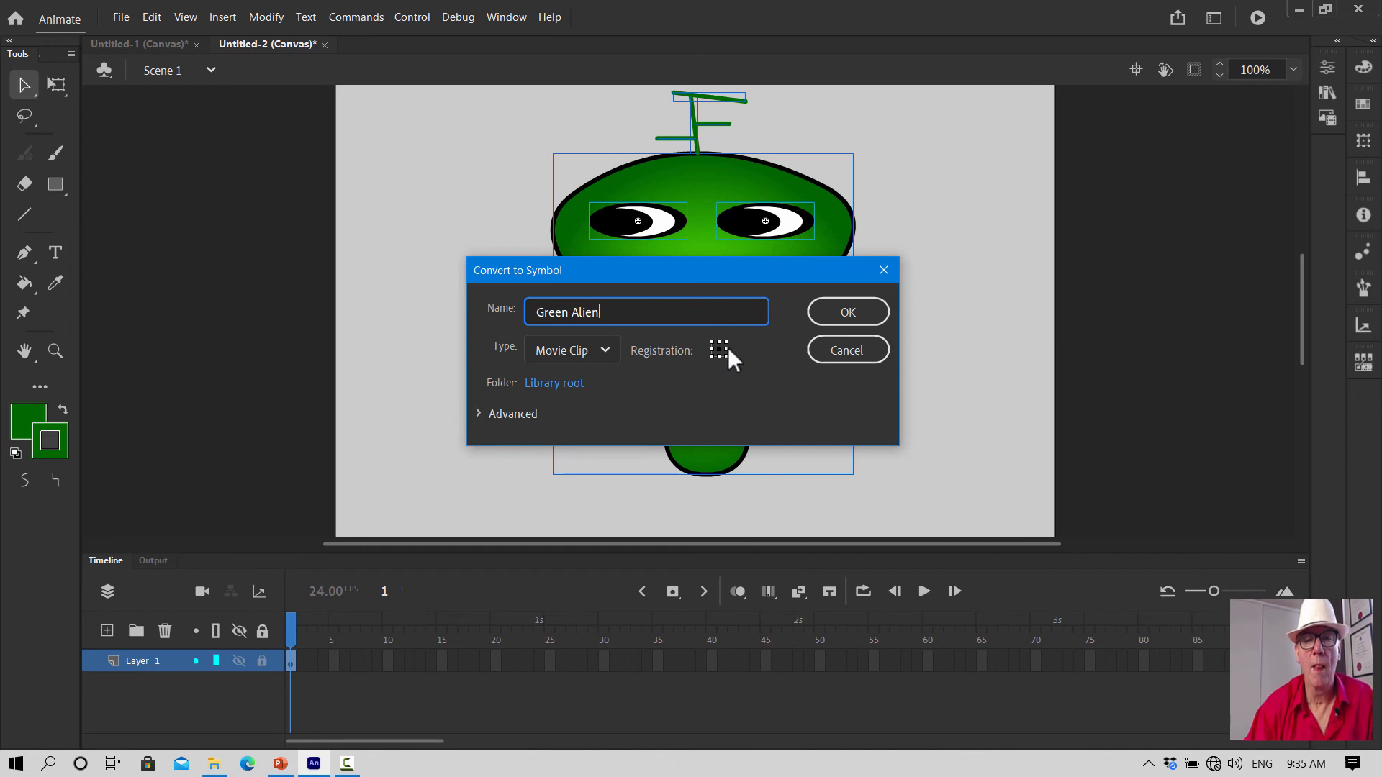
left_click(845, 313)
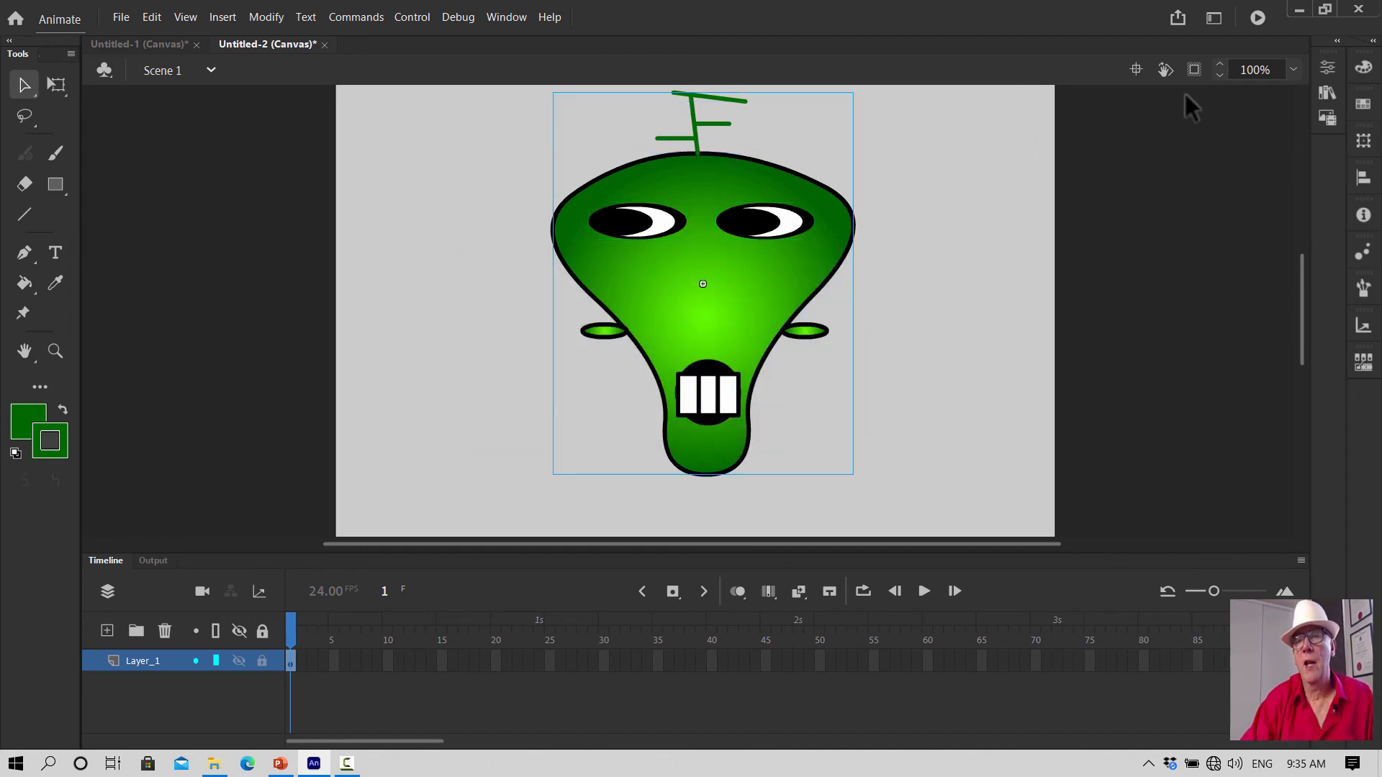
Copy the Green Alien symbol from the library and paste it in the centre of the Untitled-1 document
left_click(1326, 91)
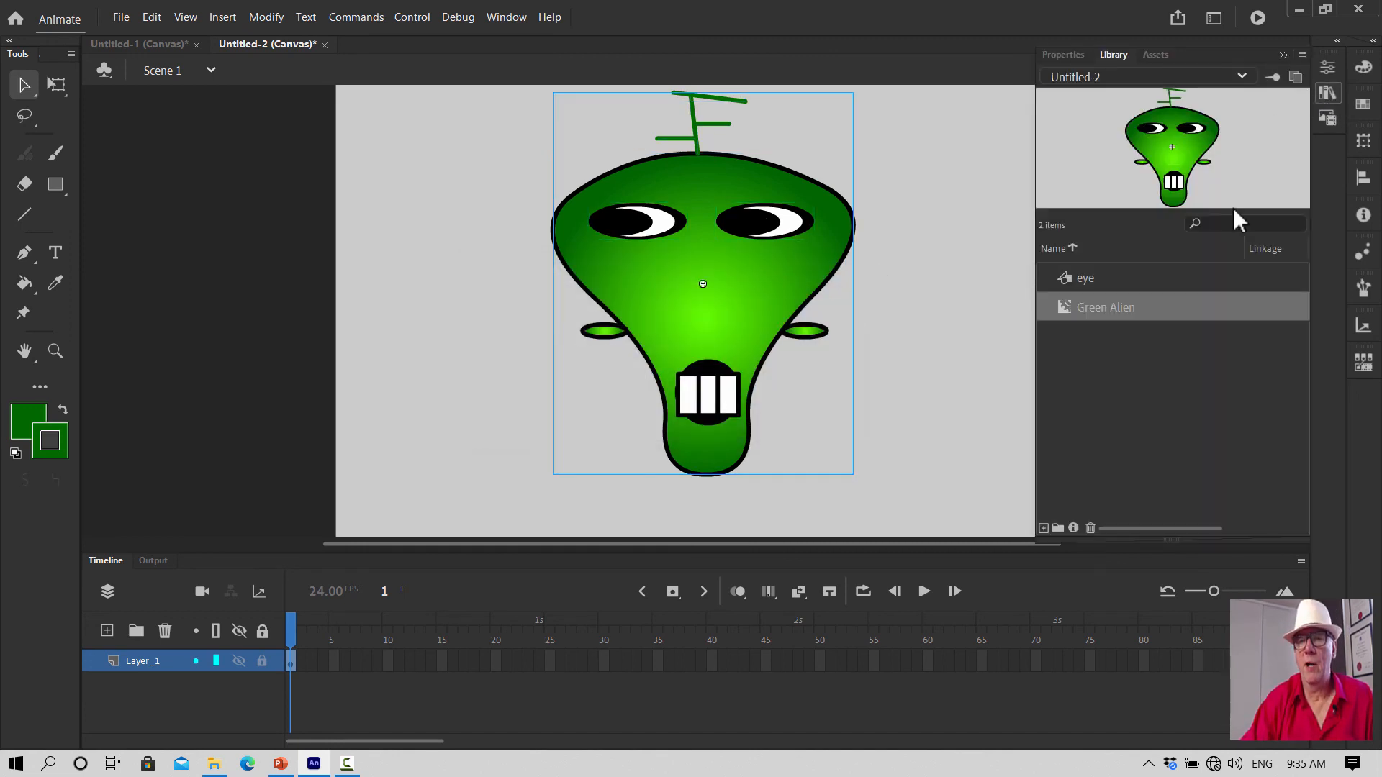
right_click(1097, 304)
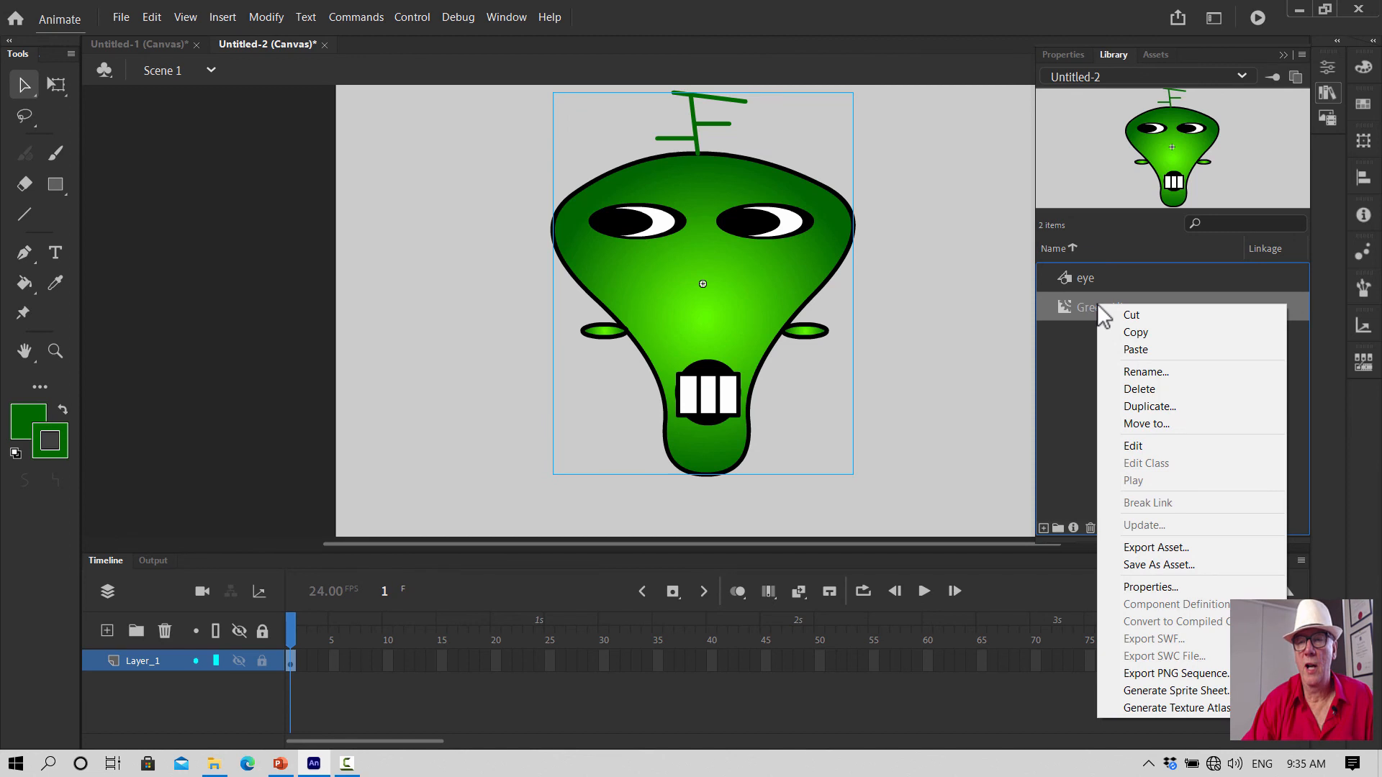
left_click(1149, 331)
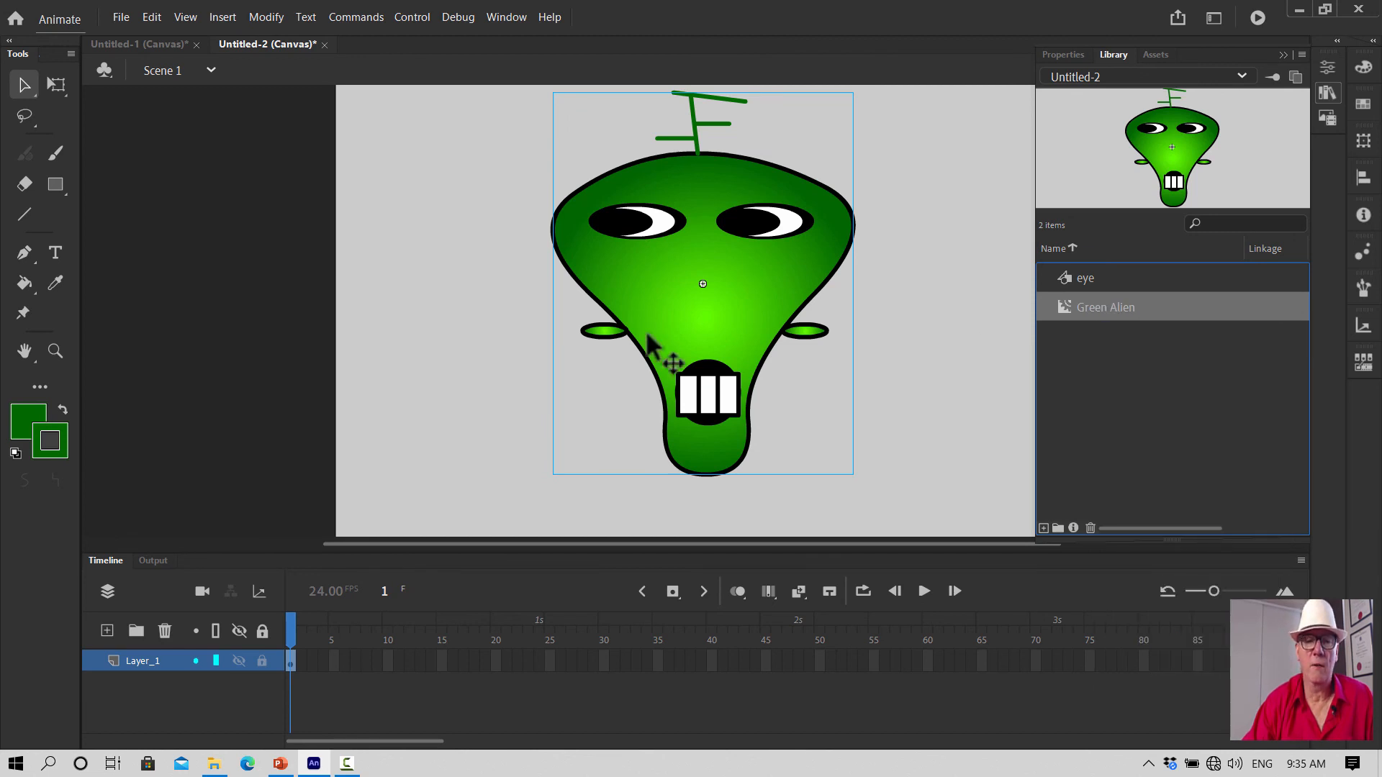
left_click(120, 43)
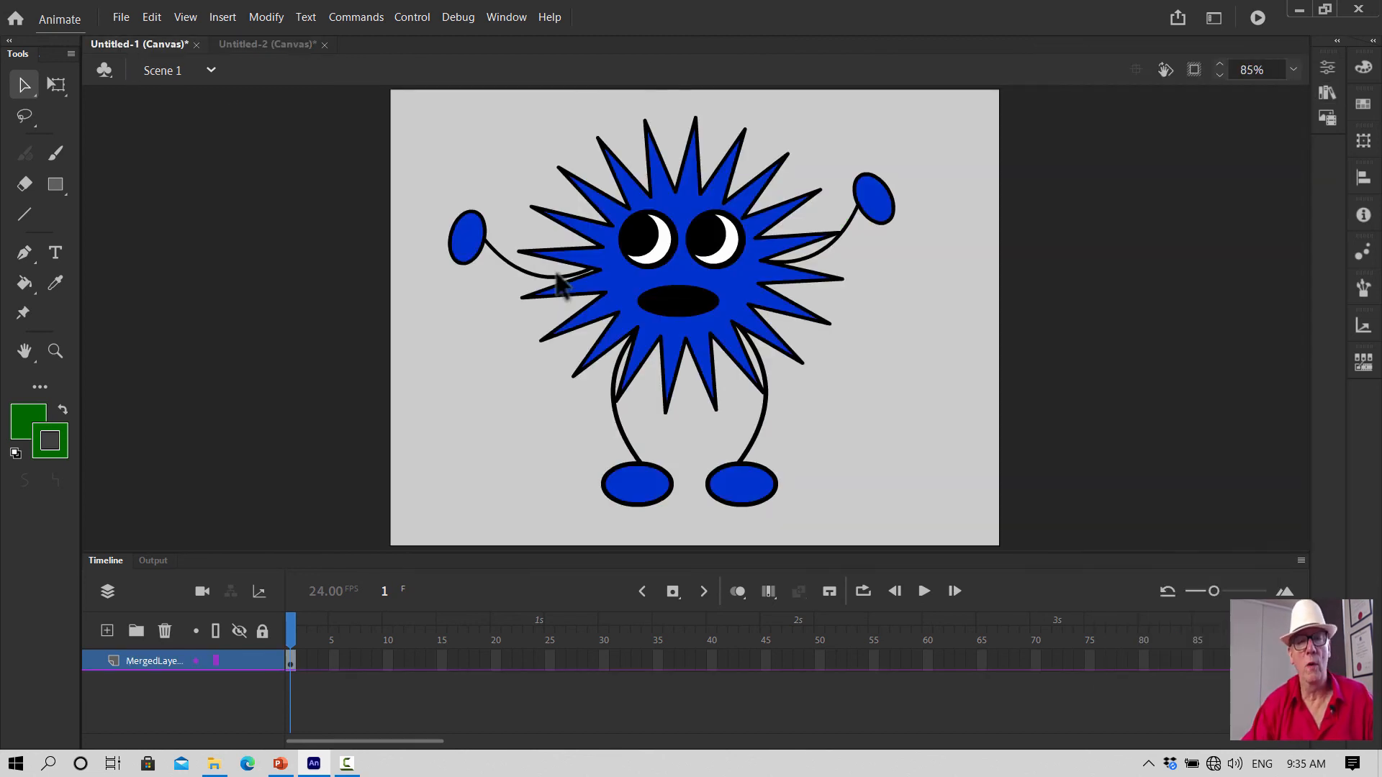
right_click(492, 400)
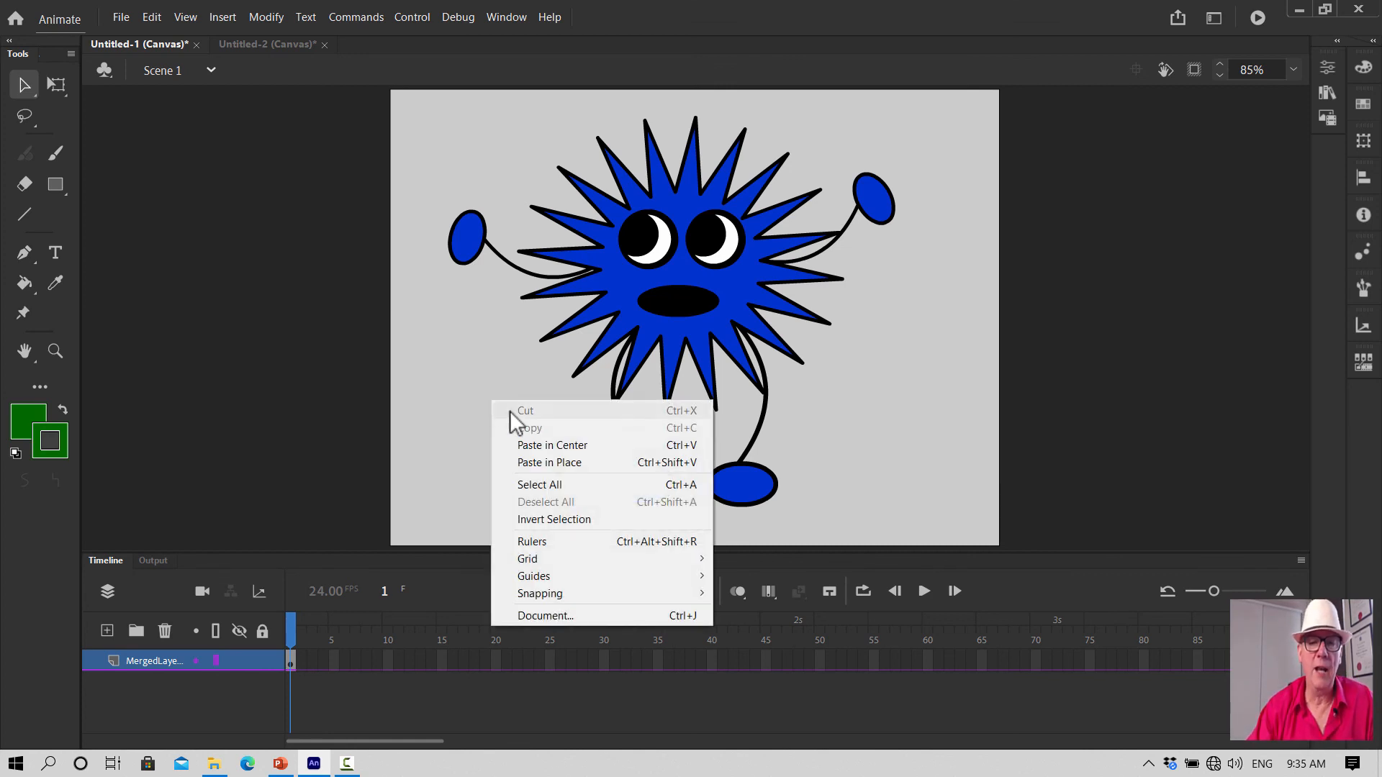
left_click(552, 445)
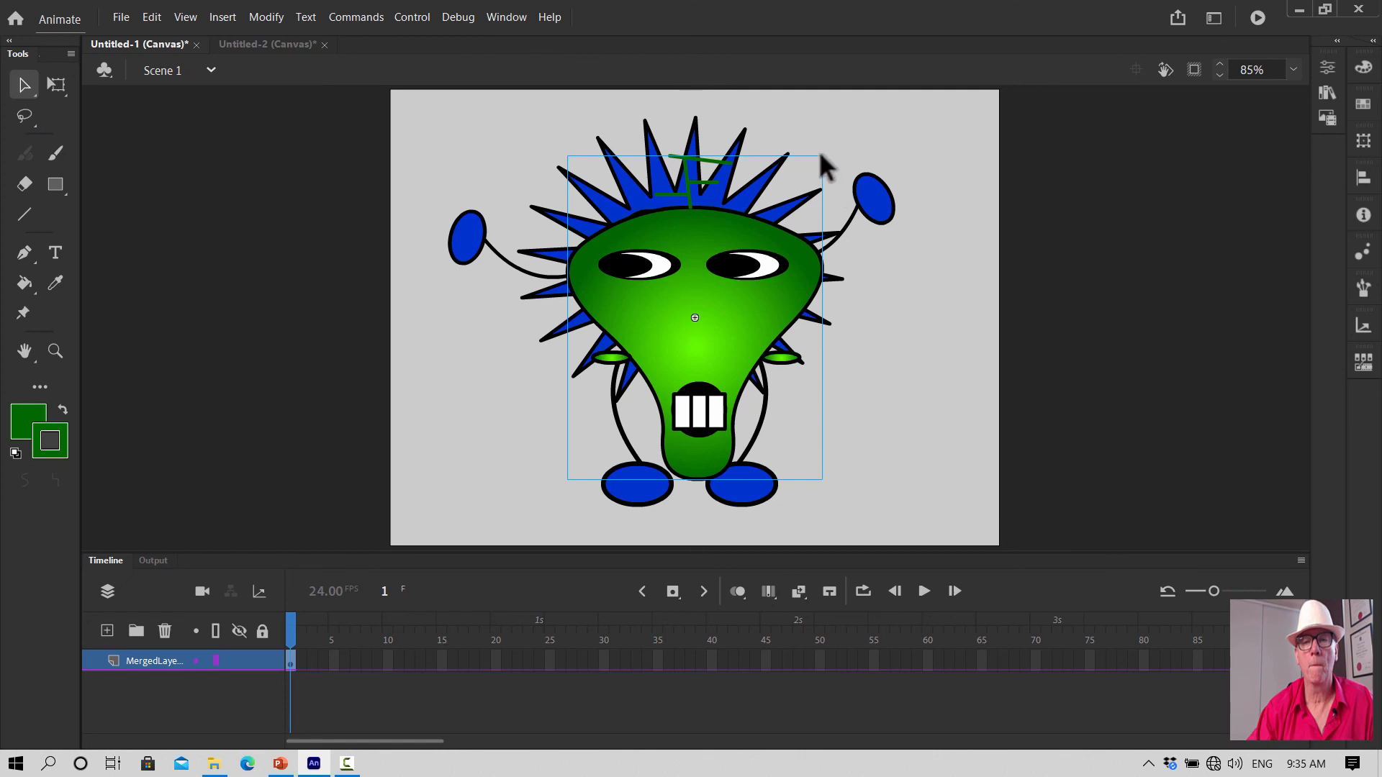
Free-transform the pasted green alien, shrinking it, moving it up over the blue alien's face and enlarging it to cover the face
left_click(57, 83)
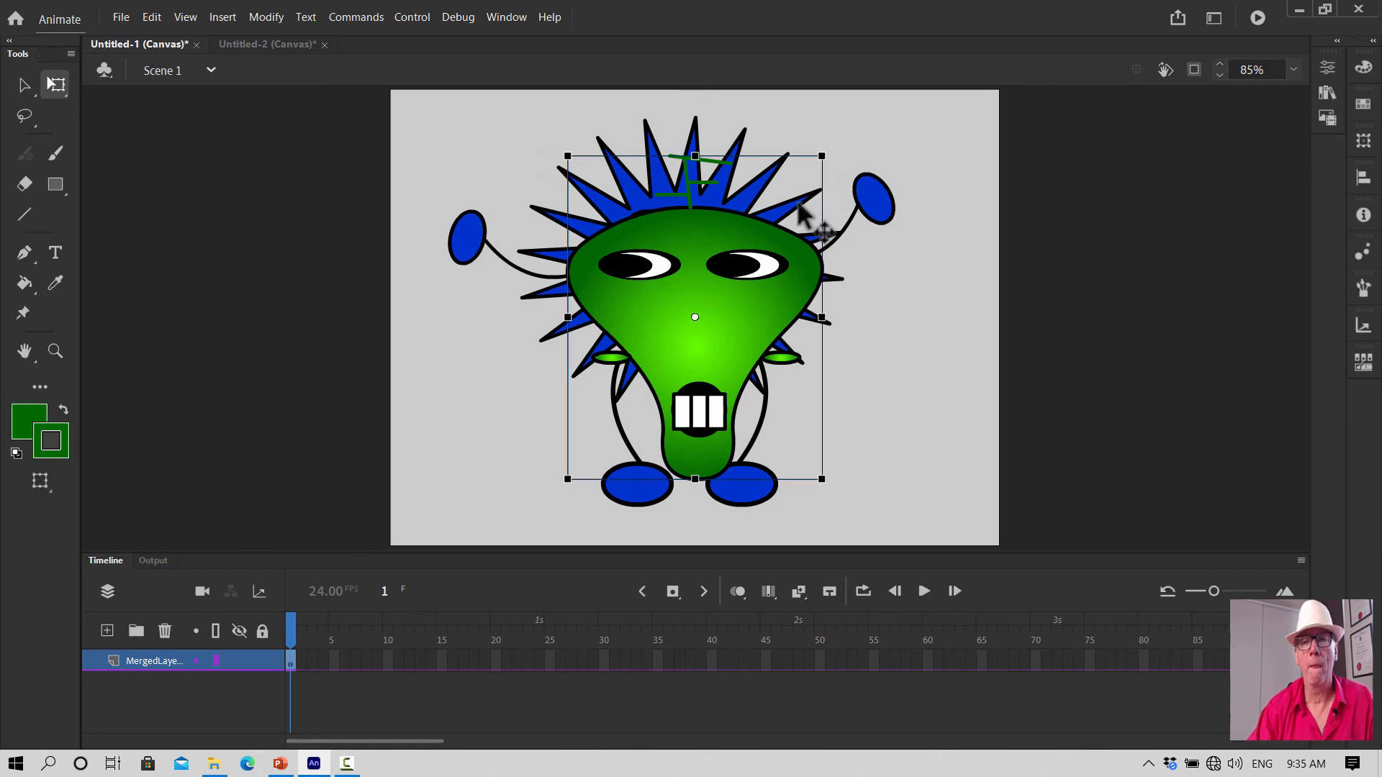
left_click_drag(820, 156, 752, 209)
left_click_drag(699, 326, 683, 254)
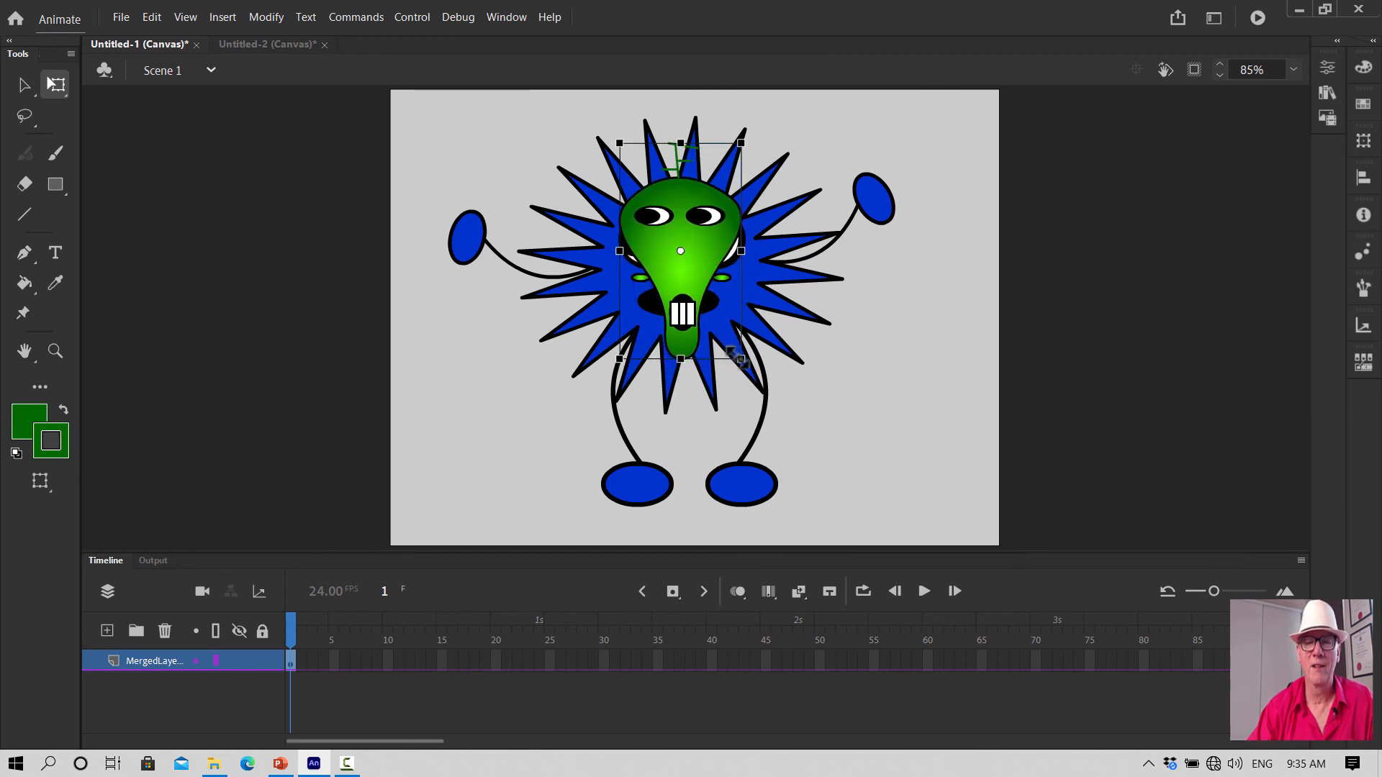
left_click_drag(743, 354, 806, 375)
left_click(1003, 389)
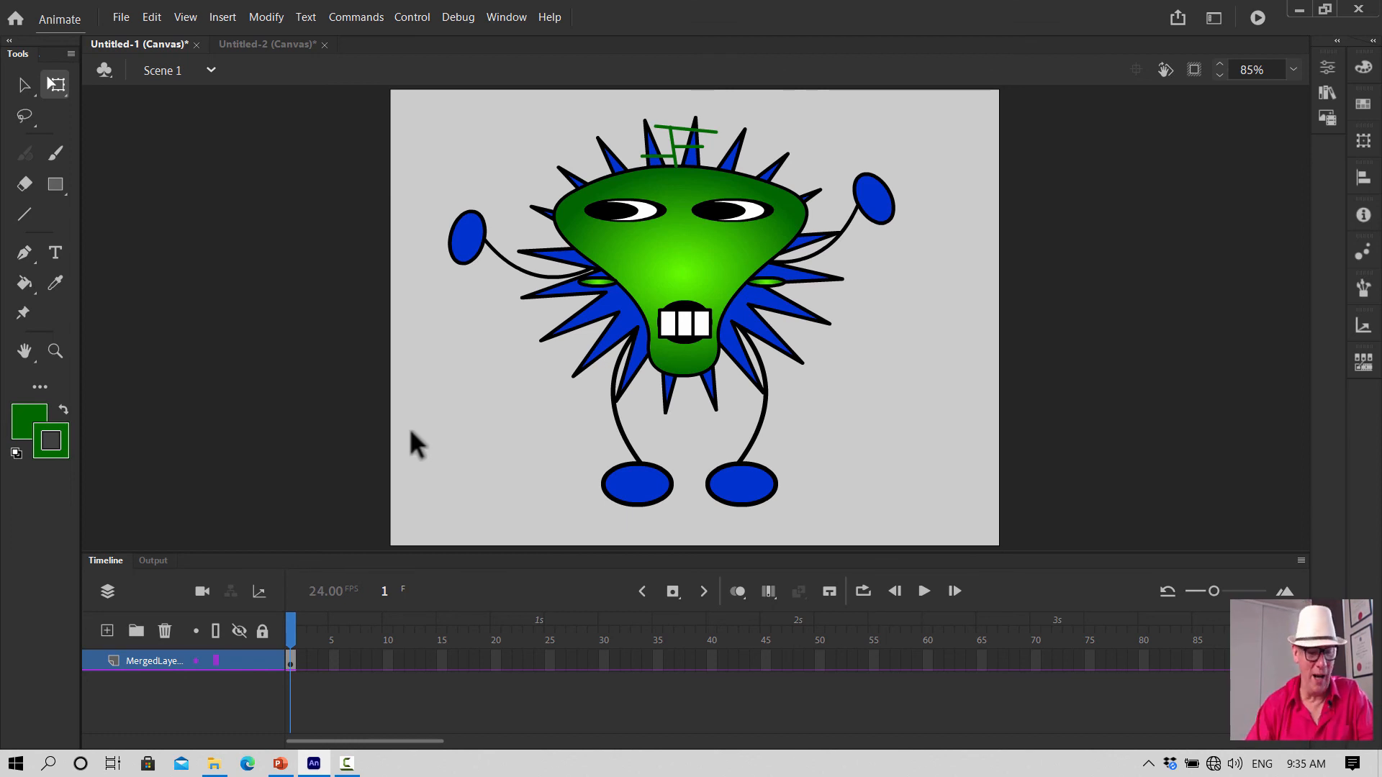
Undo the green alien's resizing, moving and pasting in the blue alien's document
key("ctrl+z")
key("ctrl+z")
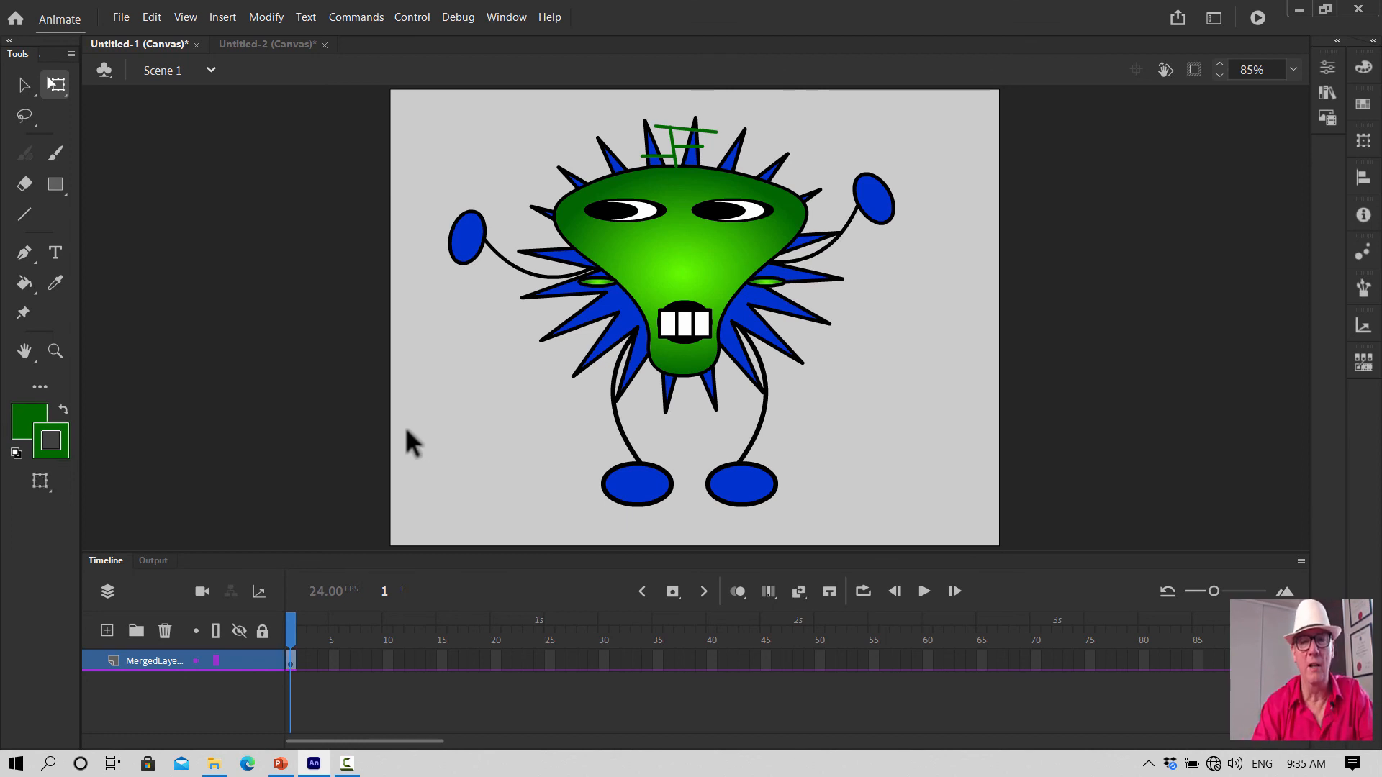
key("ctrl+z")
key("ctrl+z")
key("ctrl+z")
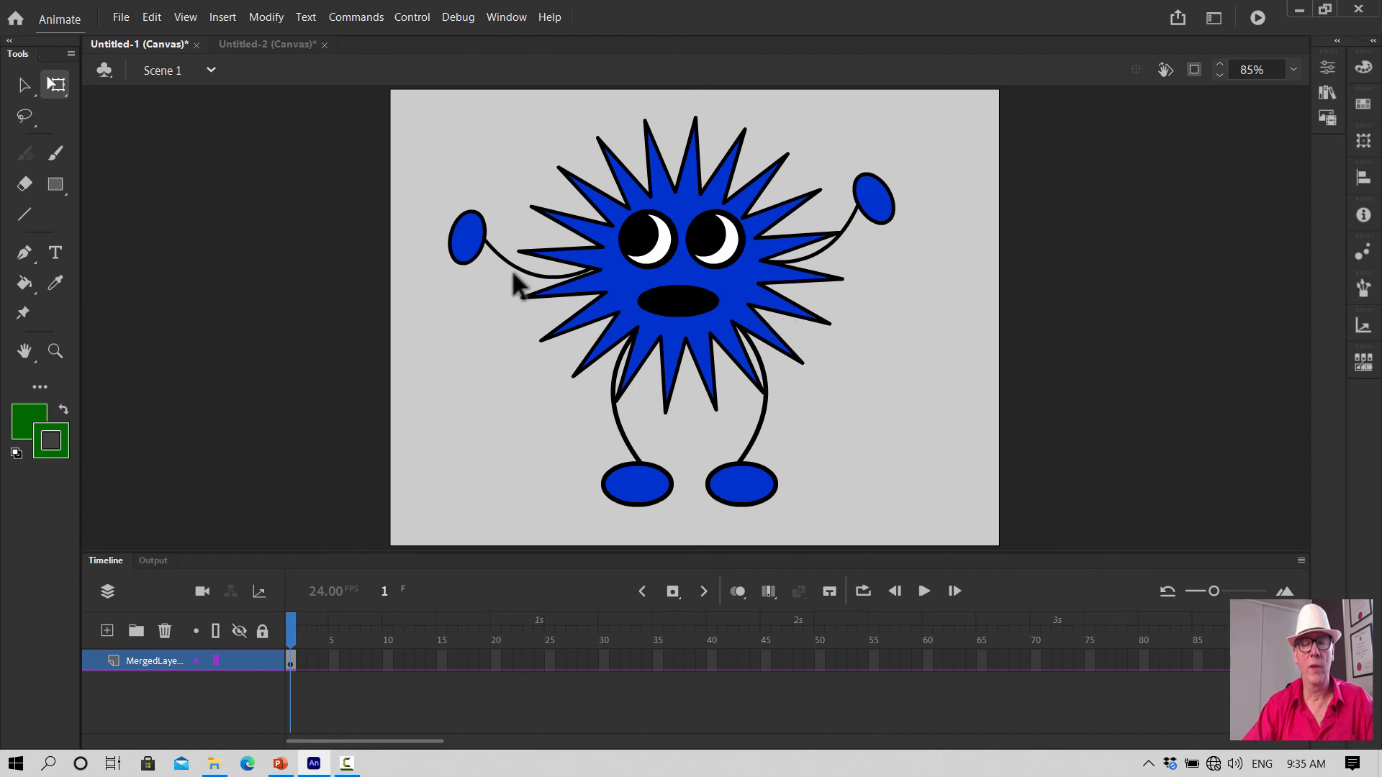
Create a new HTML5 Canvas document from the Medium 800 x 600 preset at 24 fps
left_click(120, 18)
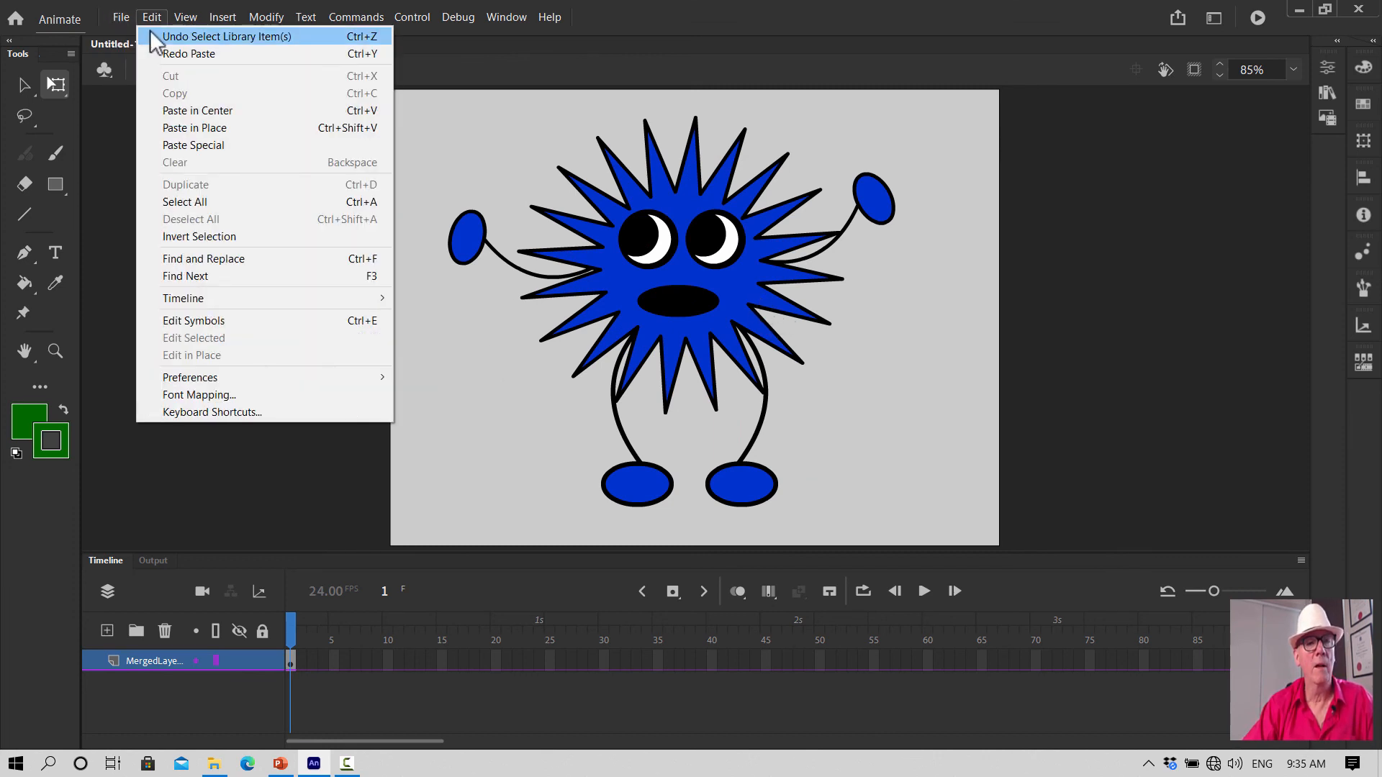
left_click(137, 38)
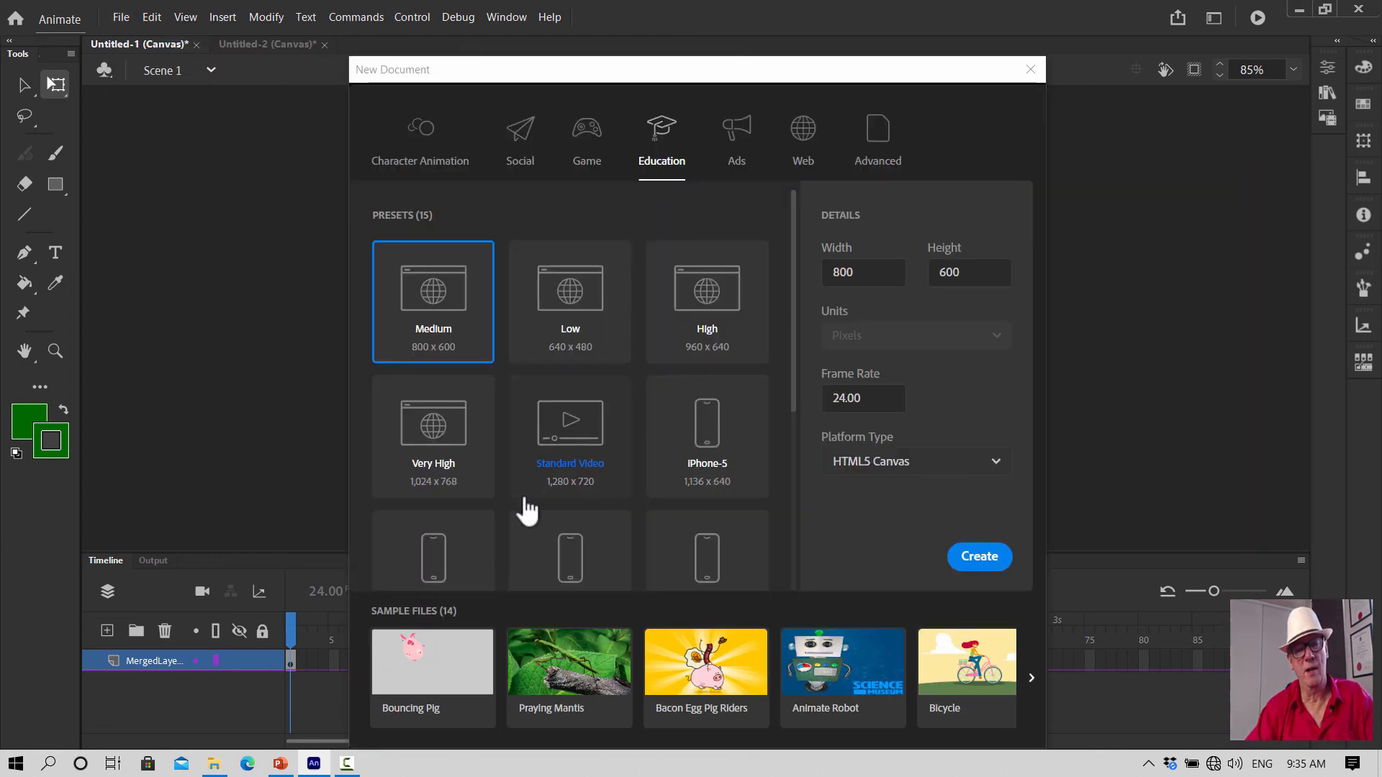
left_click(983, 558)
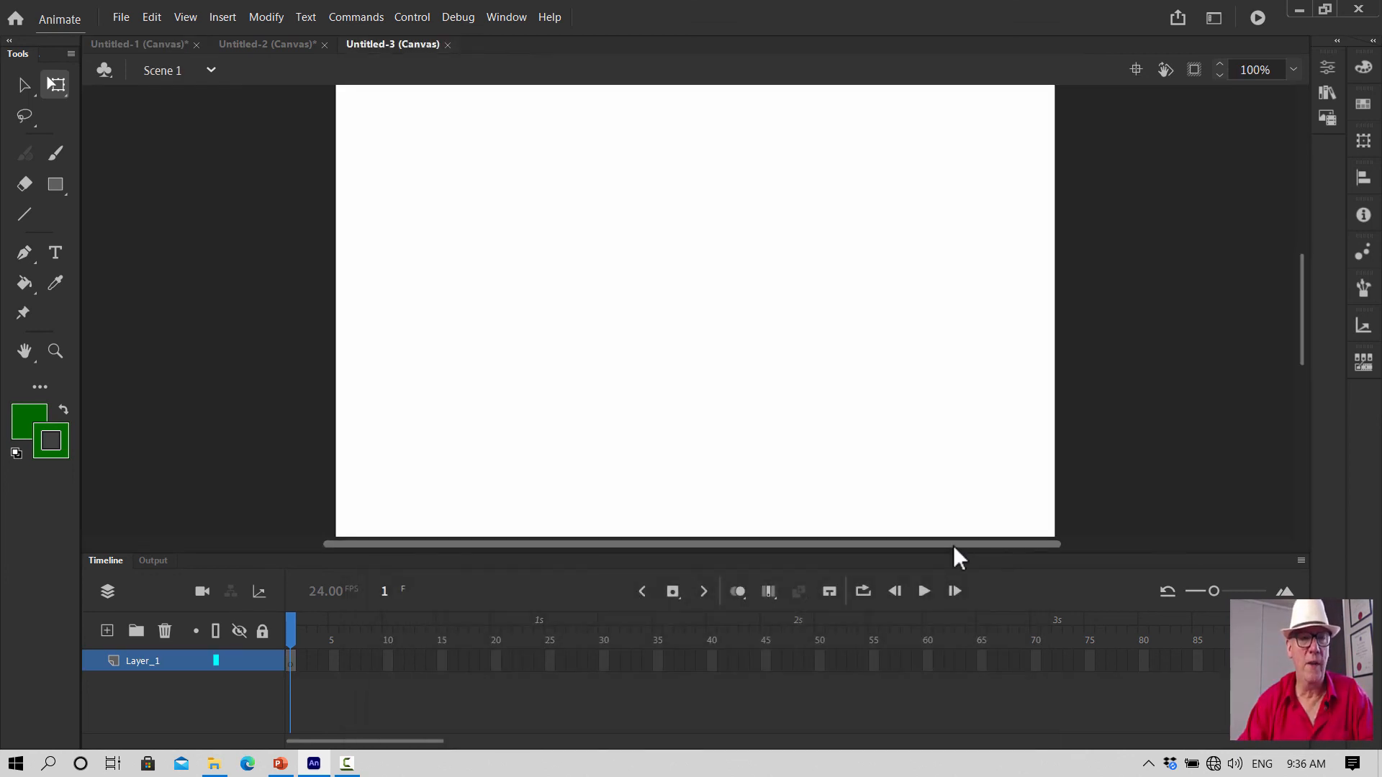
Import the image TrainTracks4.jpg into the new document
left_click(116, 17)
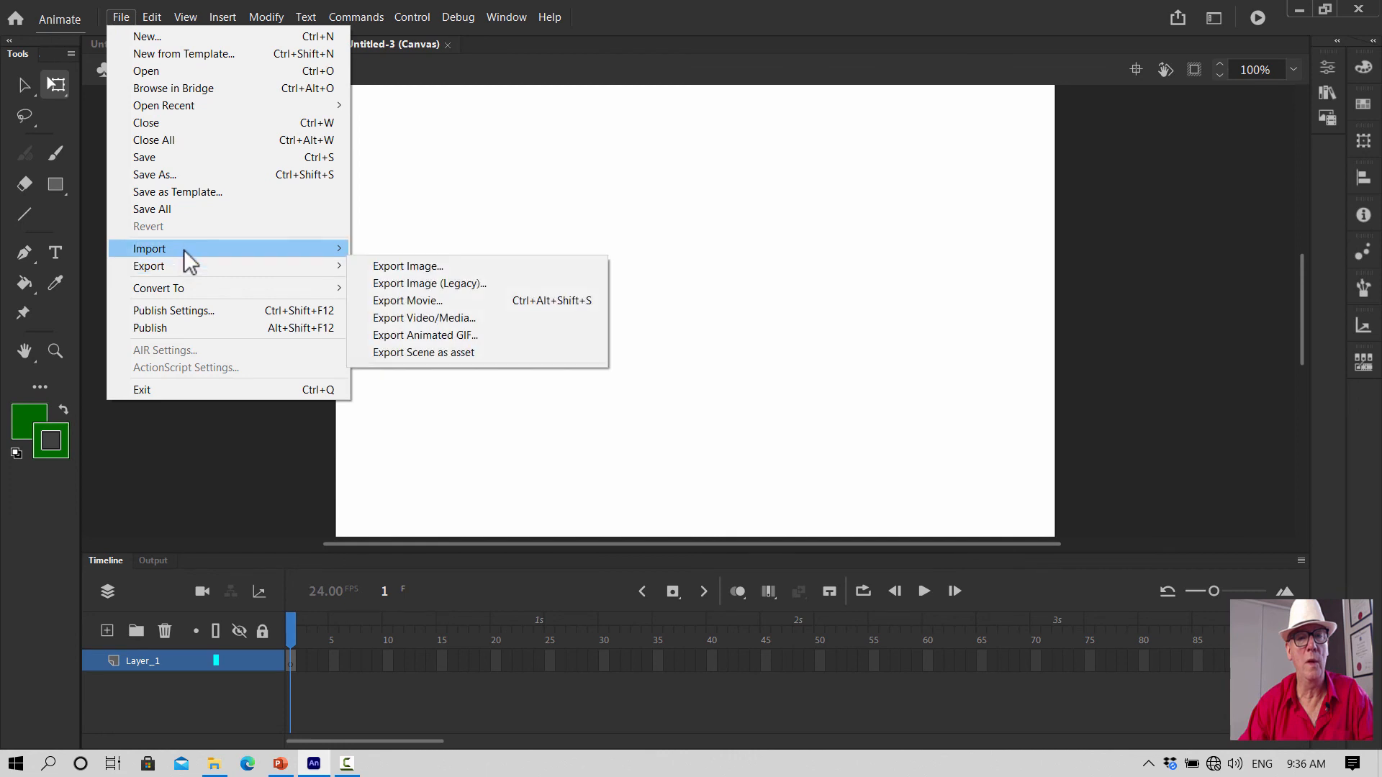
mouse_move(326, 248)
left_click(388, 249)
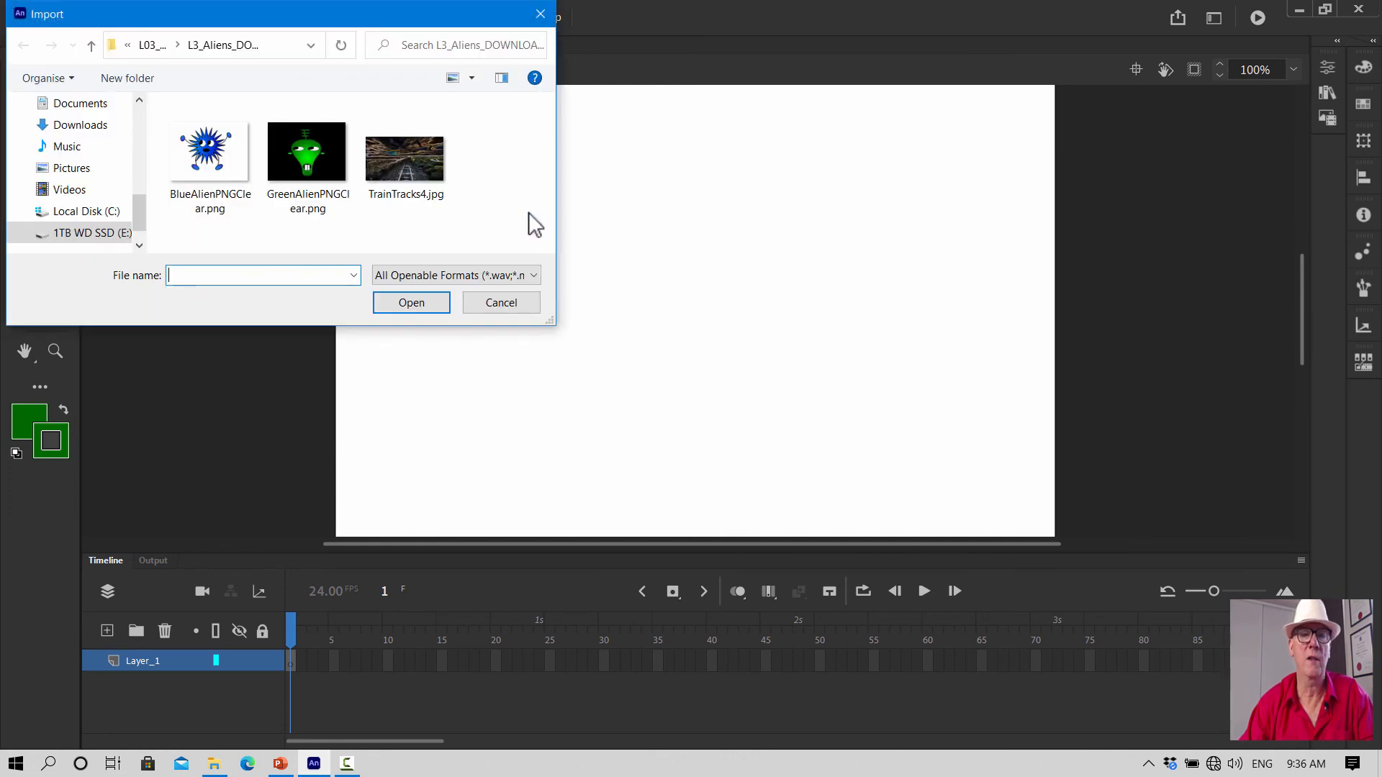
left_click(403, 162)
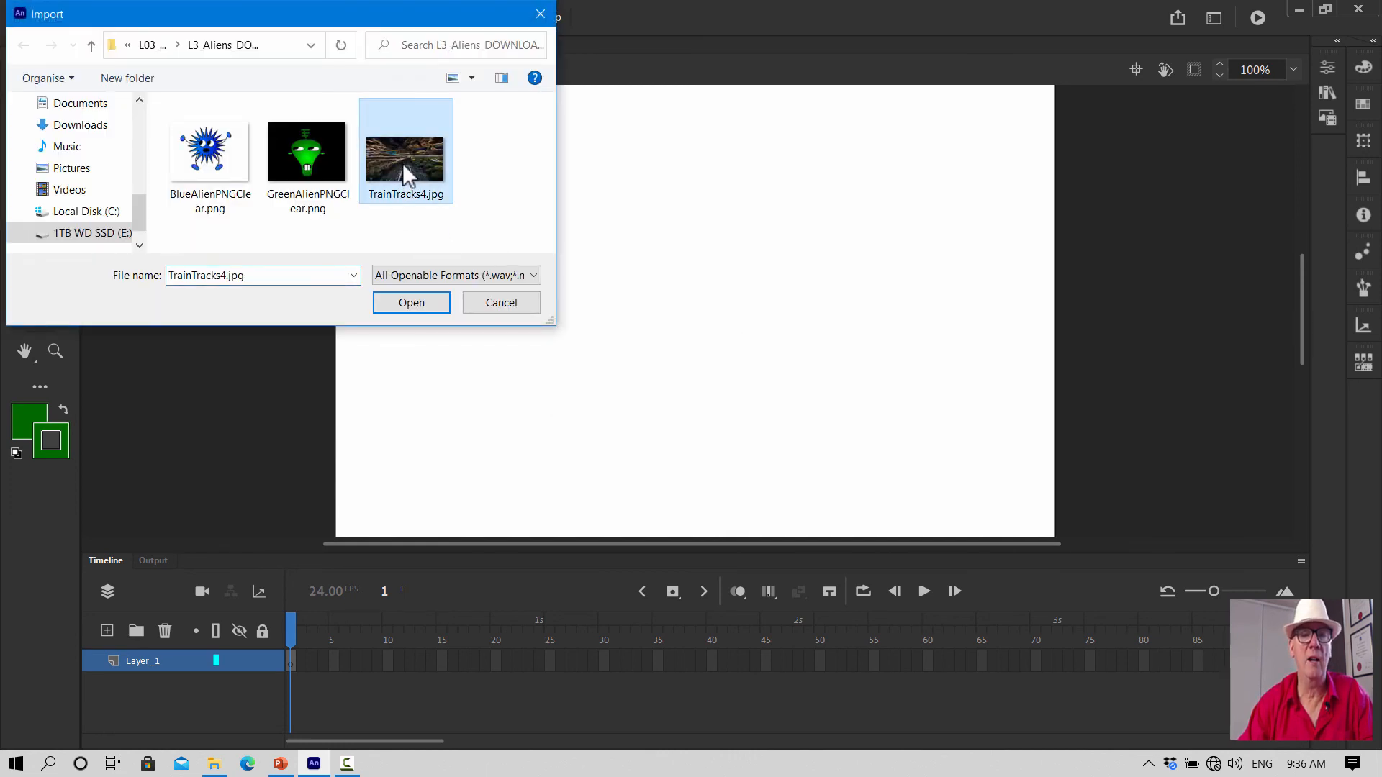
left_click(413, 303)
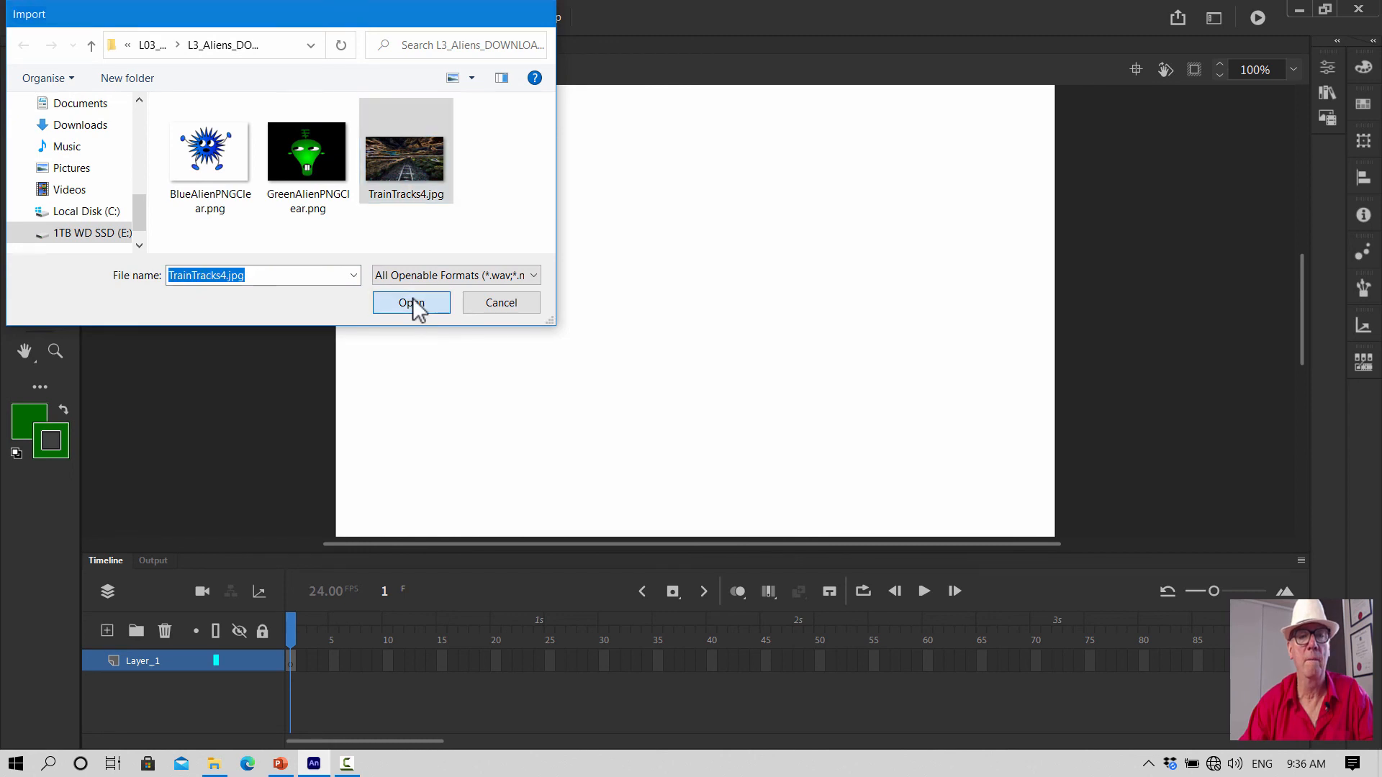
Stretch the train tracks image vertically at its upper and lower edges so it covers the full height of the stage
left_click_drag(695, 115, 696, 68)
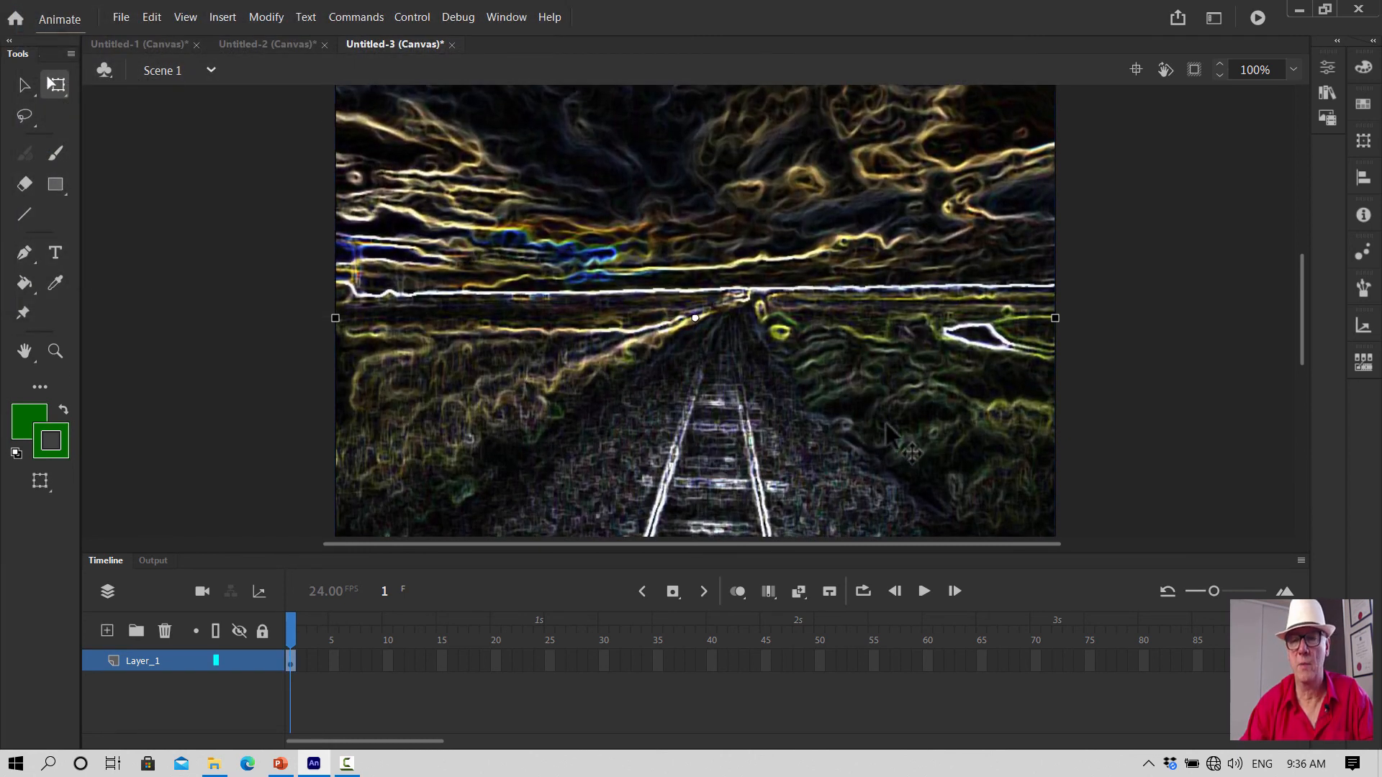
scroll(903, 441, "down", 3)
left_click_drag(695, 424, 695, 467)
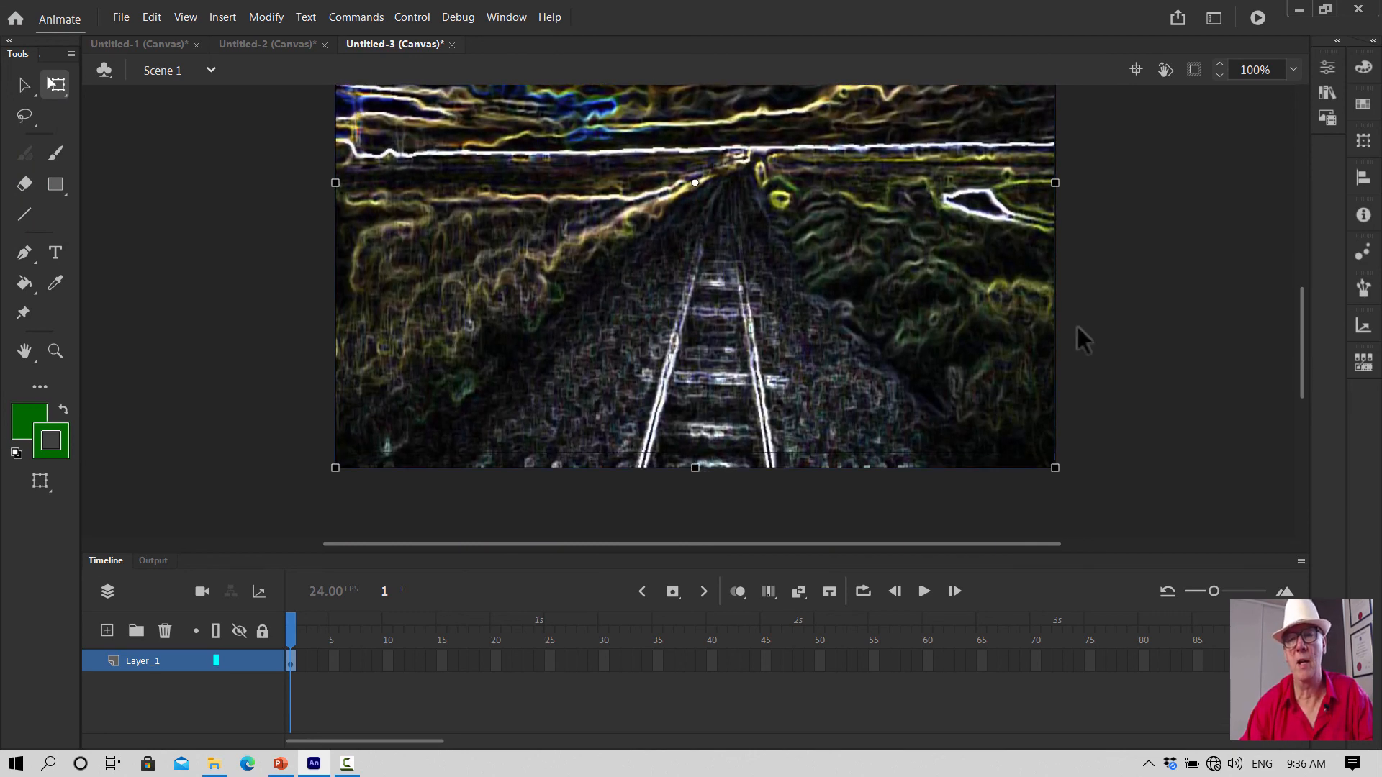
scroll(1083, 338, "up", 3)
left_click(1145, 285)
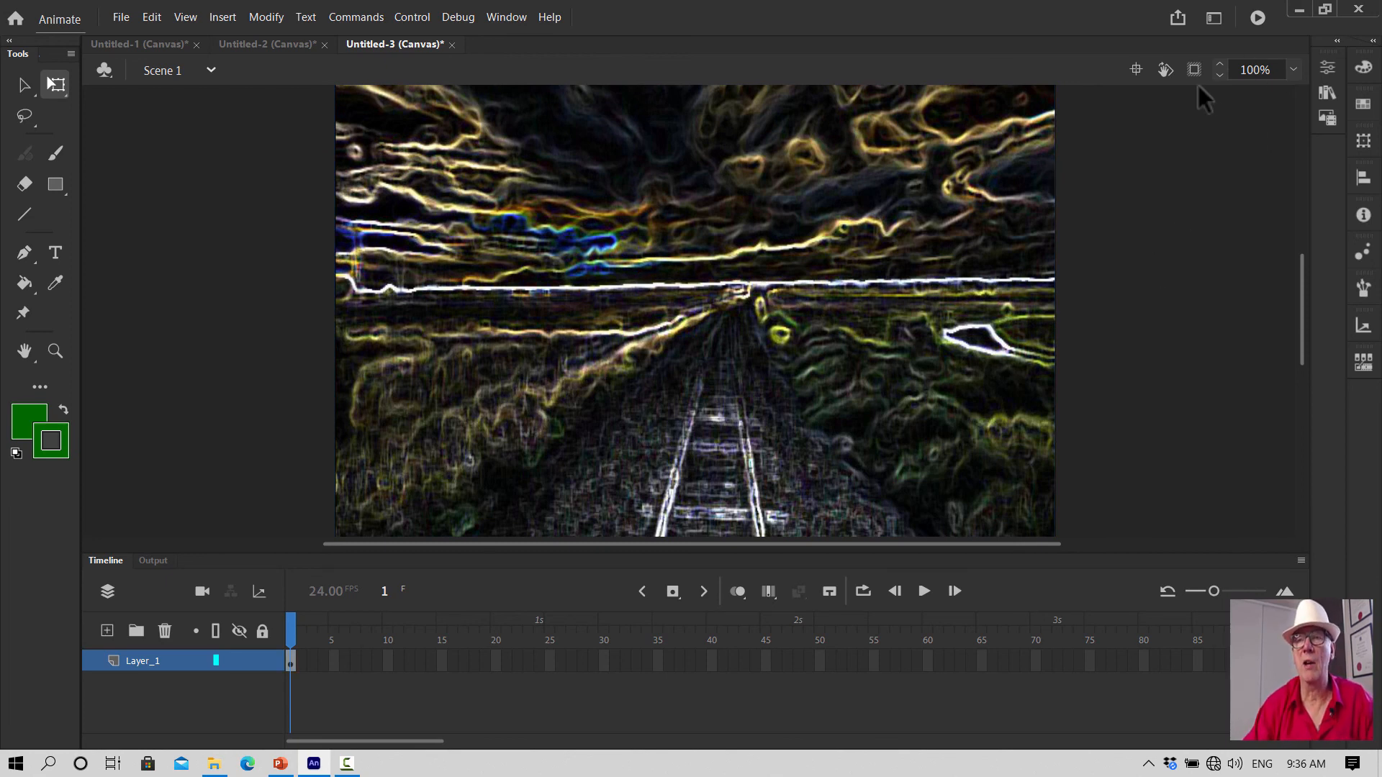
left_click(1293, 69)
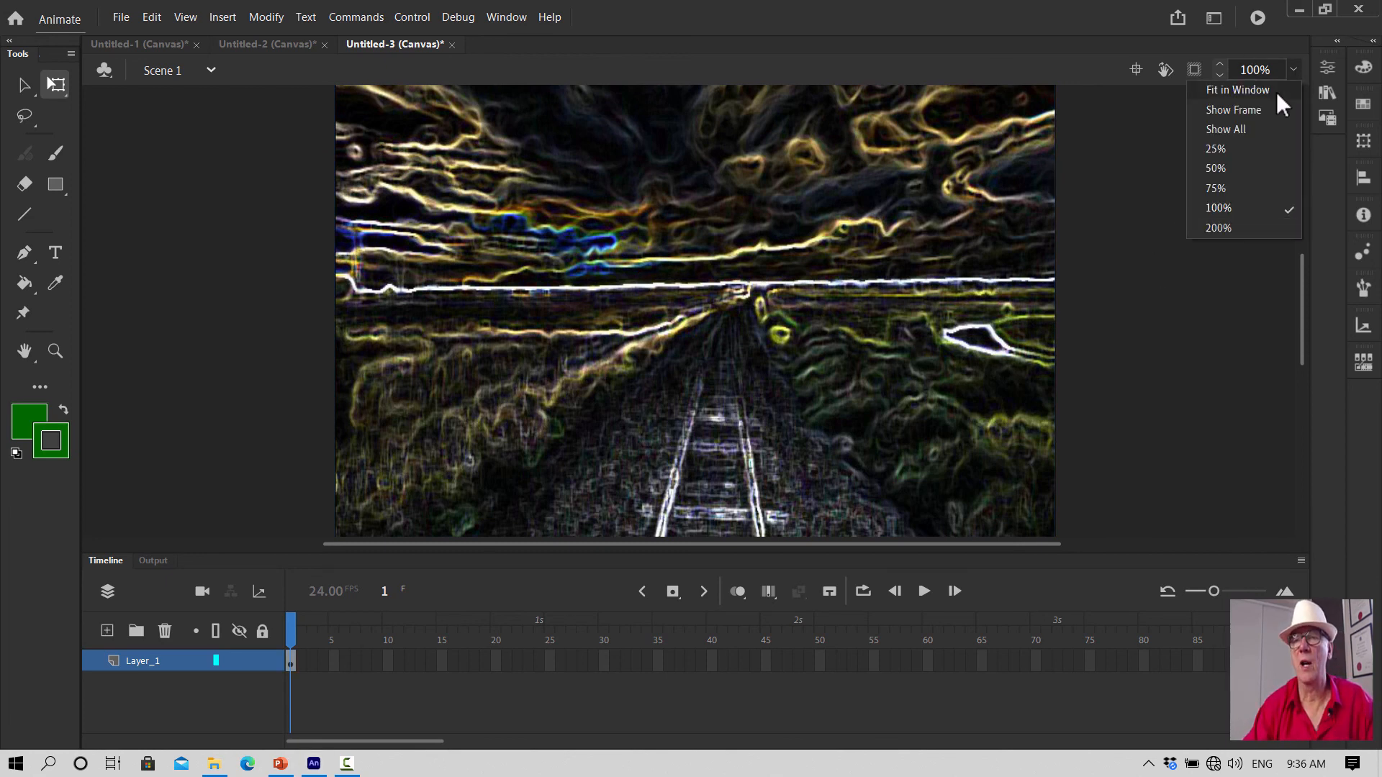
left_click(1236, 91)
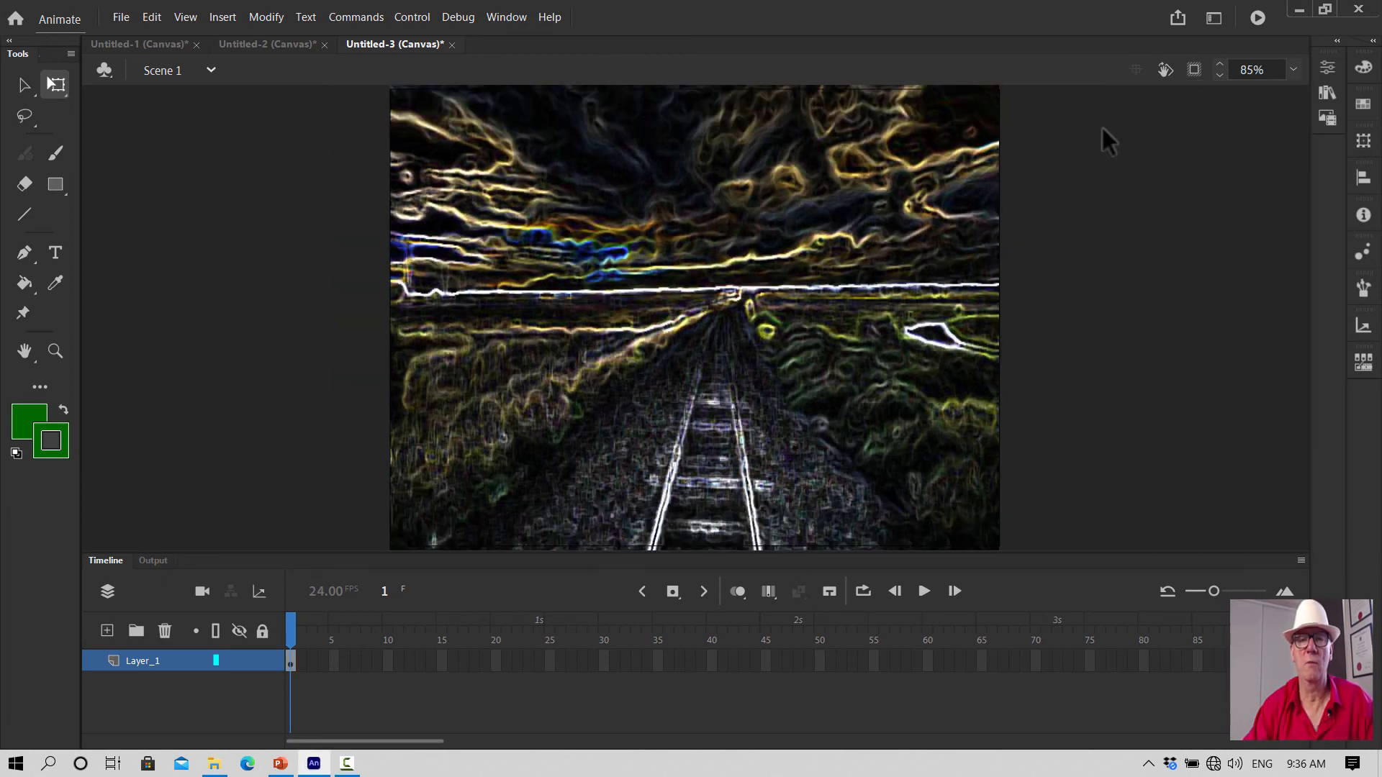
Rename the train tracks image's layer as planet
double_click(140, 660)
key("BackSpace")
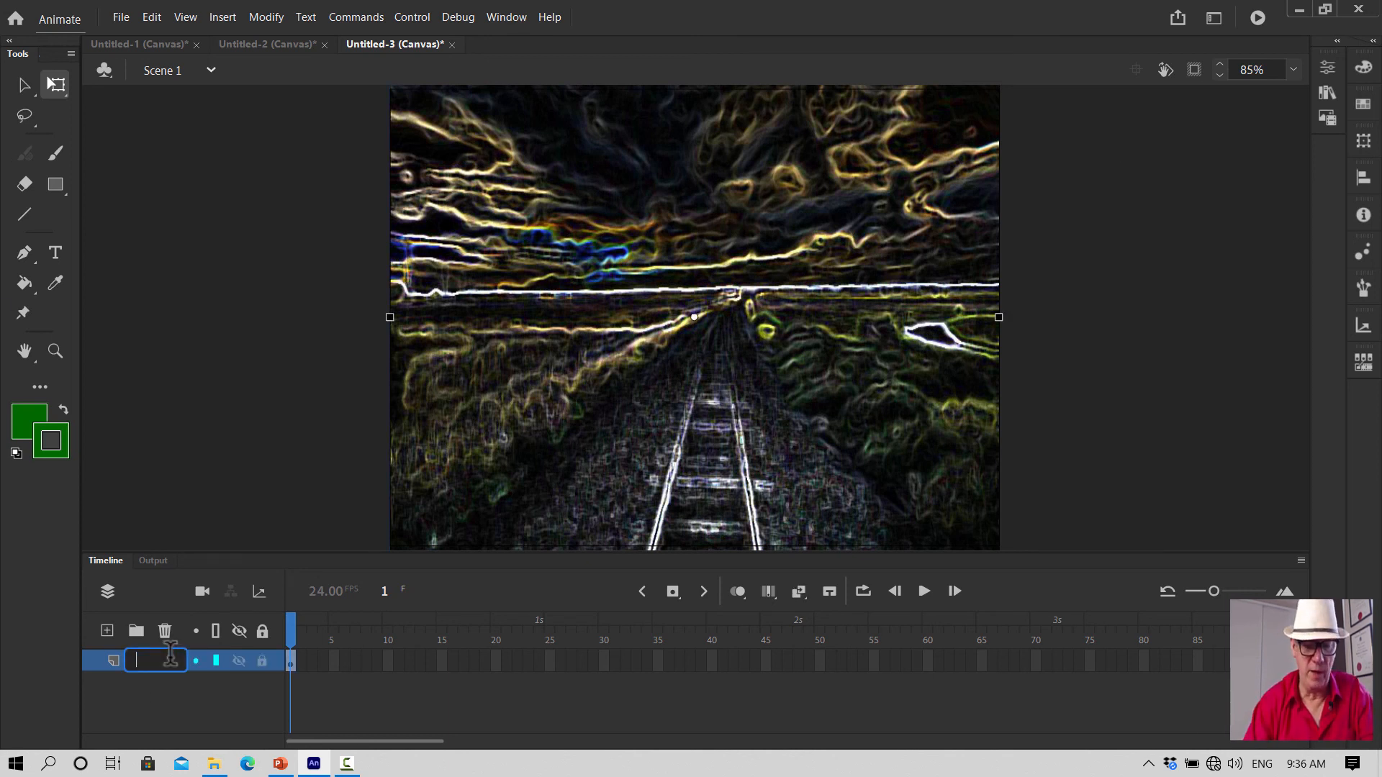
type("plane")
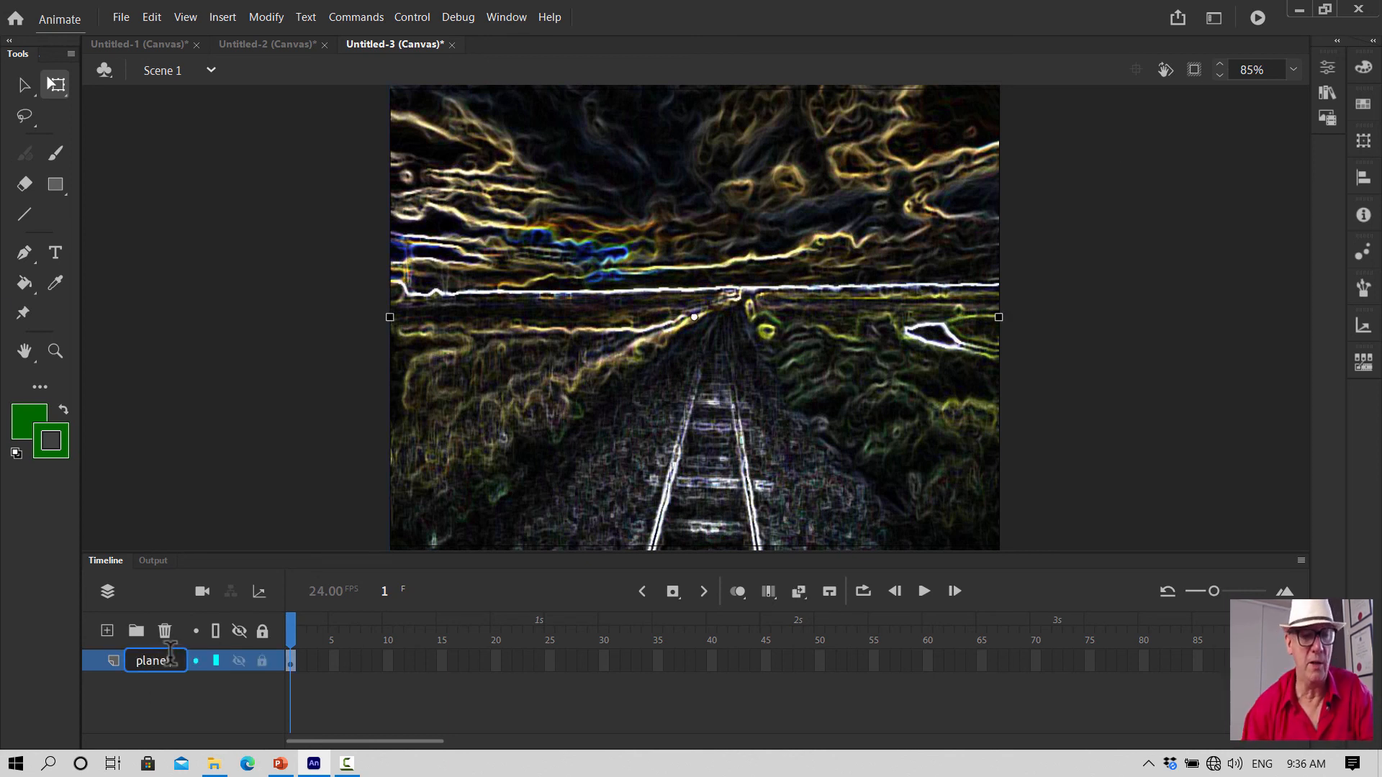
type("t")
left_click(139, 697)
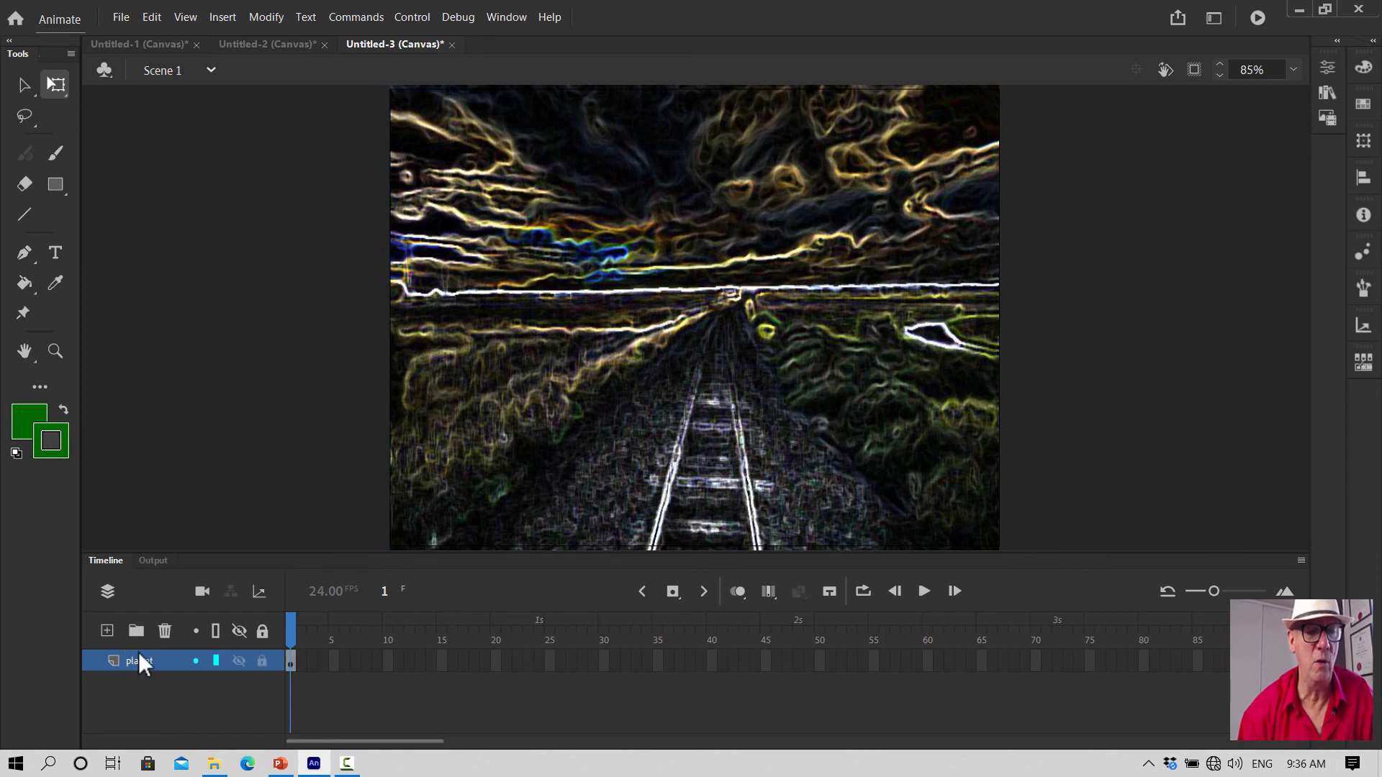
Add a new layer above the planet layer and name it alien
left_click(107, 629)
double_click(144, 660)
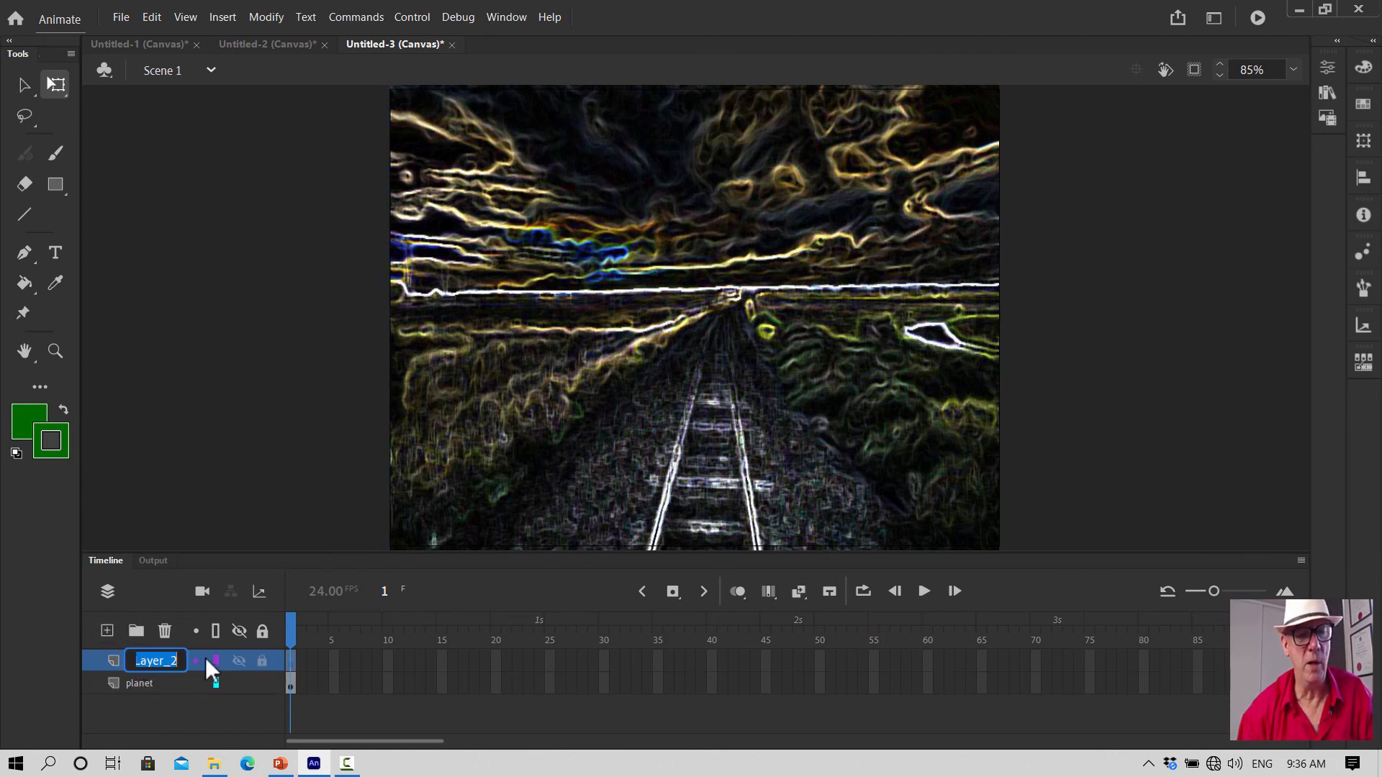
key("BackSpace")
type("alie")
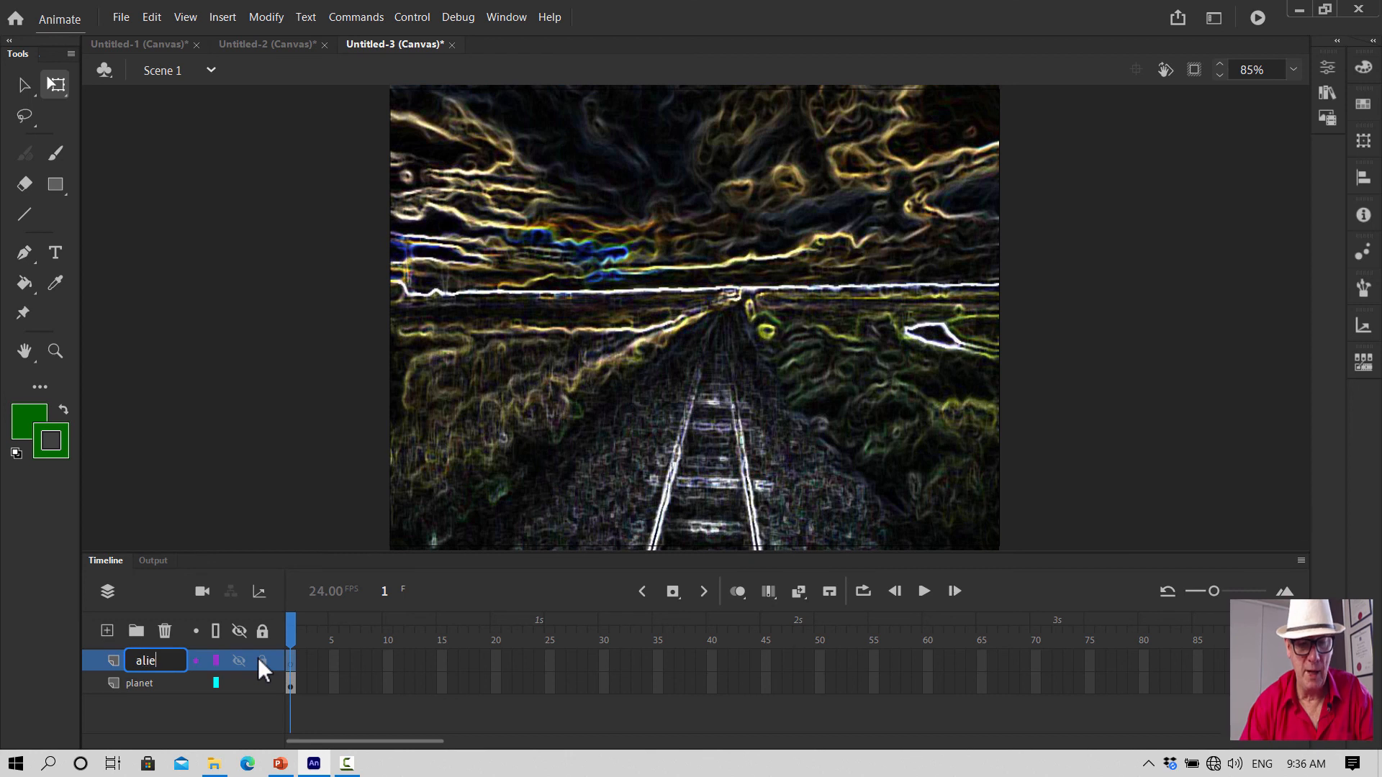
type("n")
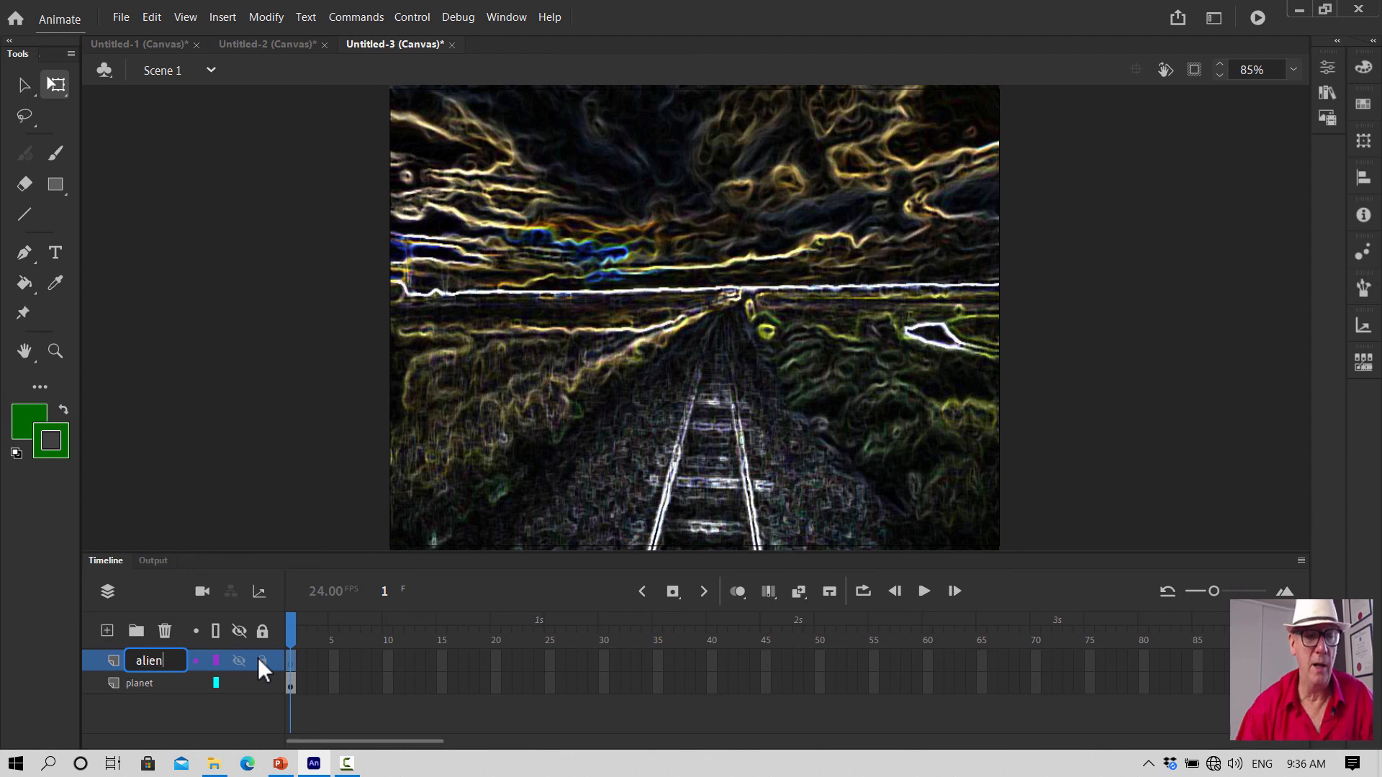
left_click(146, 680)
left_click(136, 656)
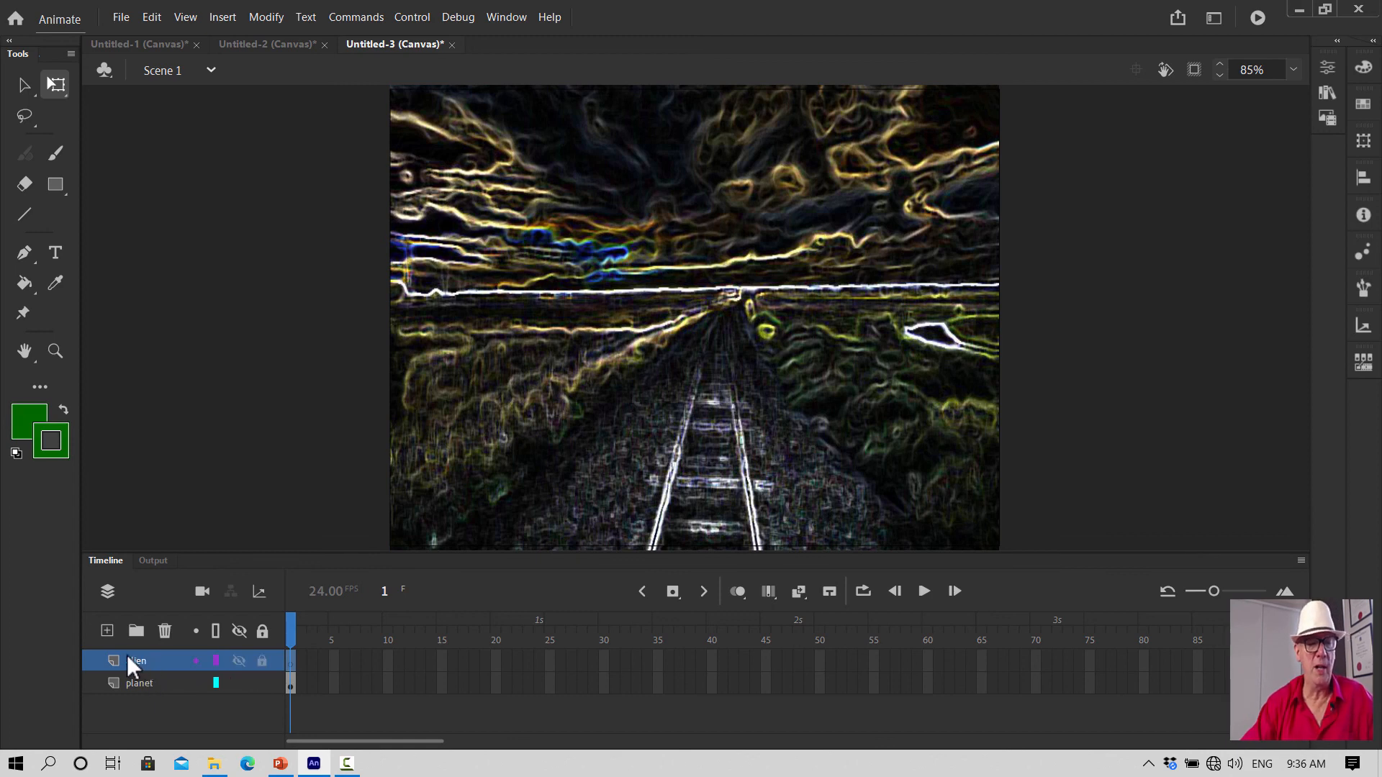
Import the image BlueAlienPNGClear.png to the stage on the alien layer
left_click(120, 17)
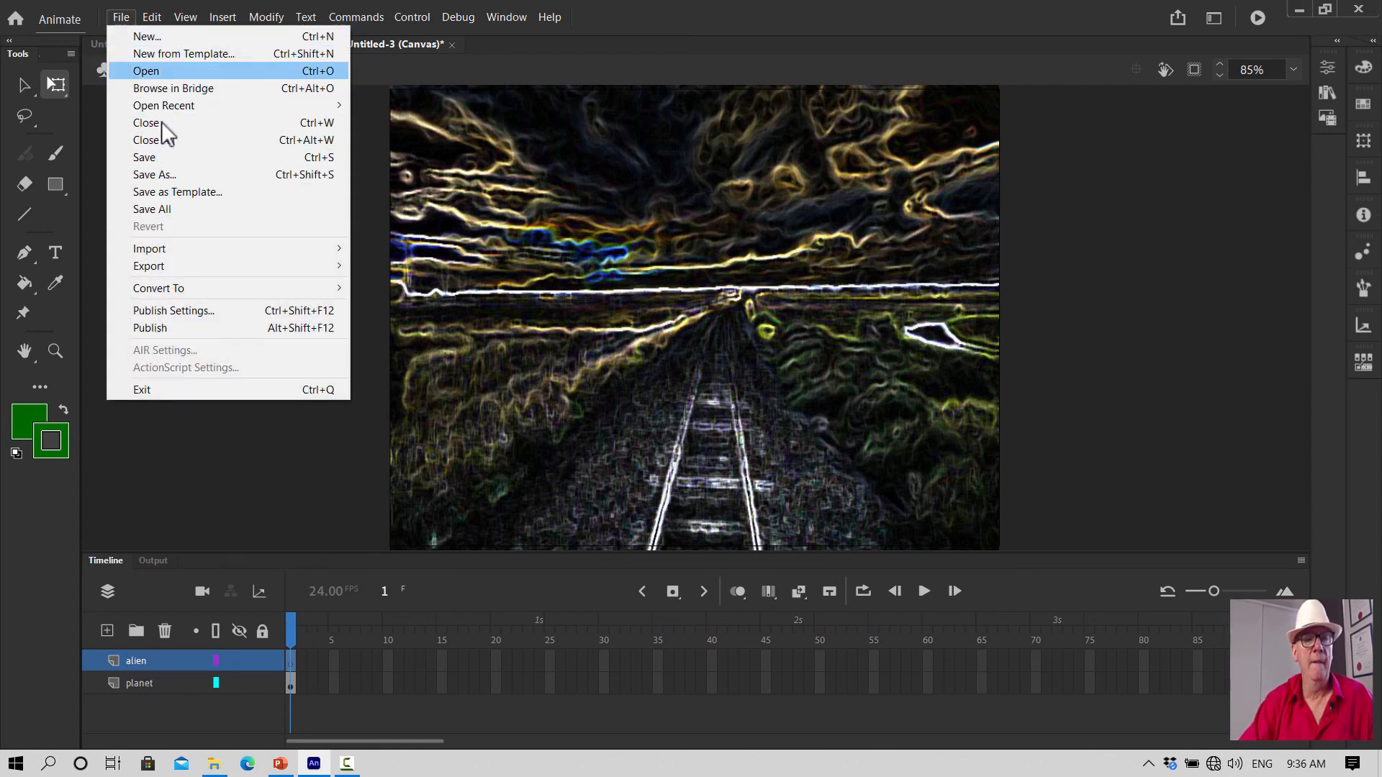
mouse_move(171, 247)
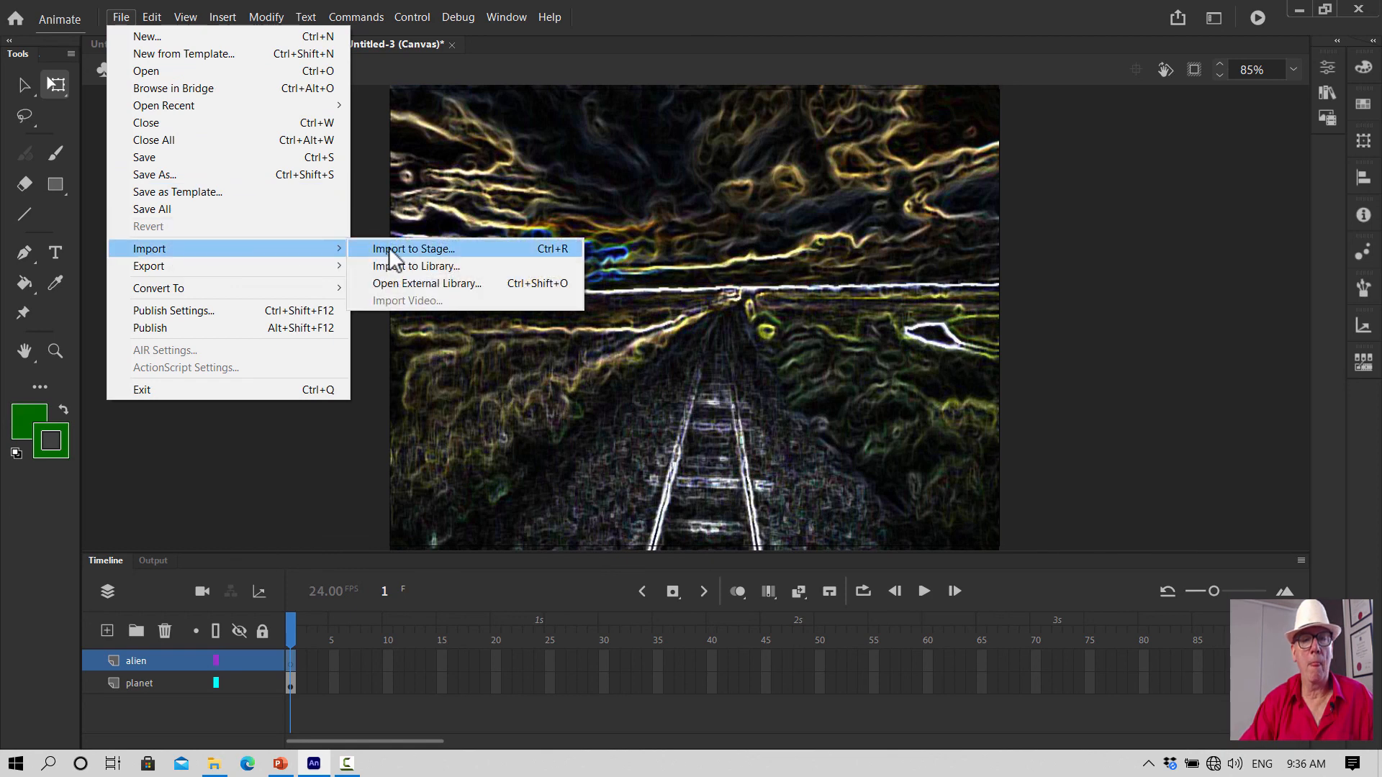
left_click(388, 248)
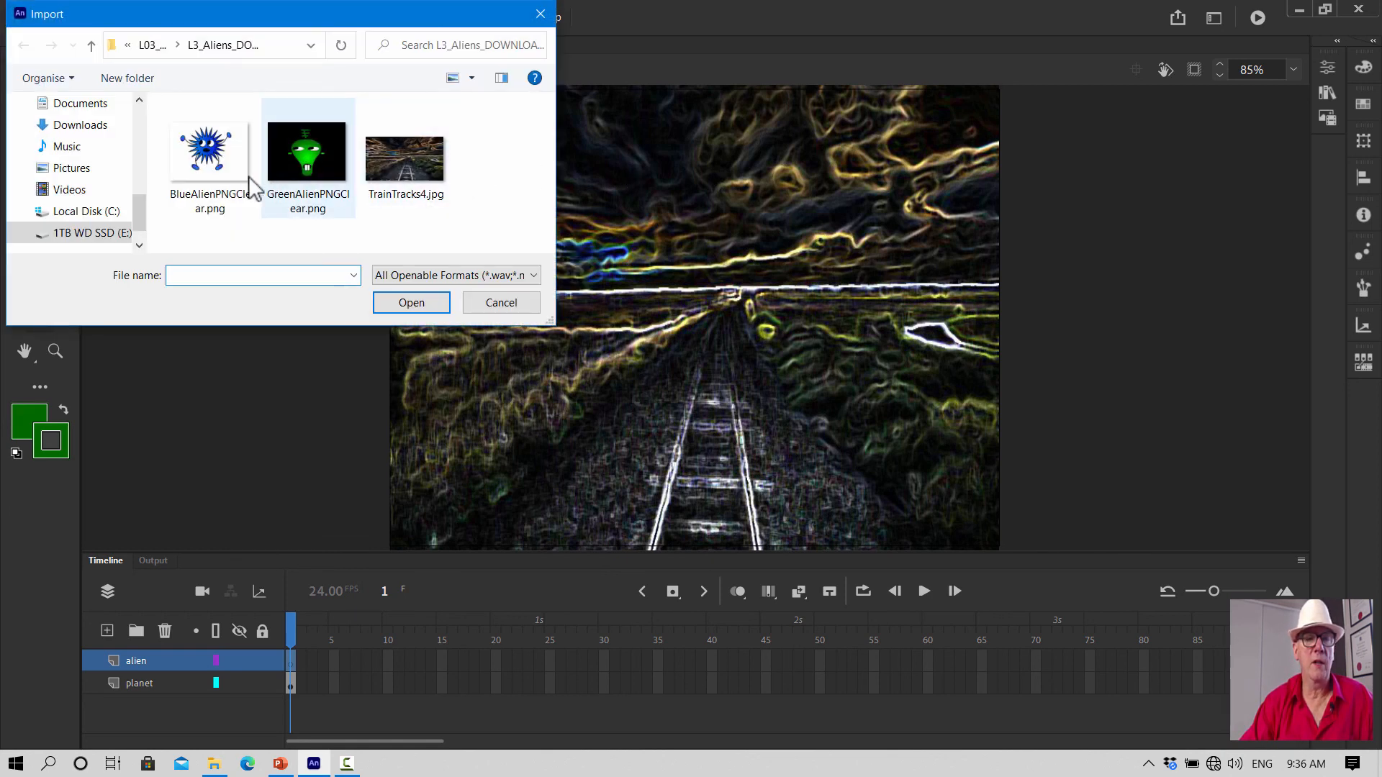
left_click(217, 164)
key("Return")
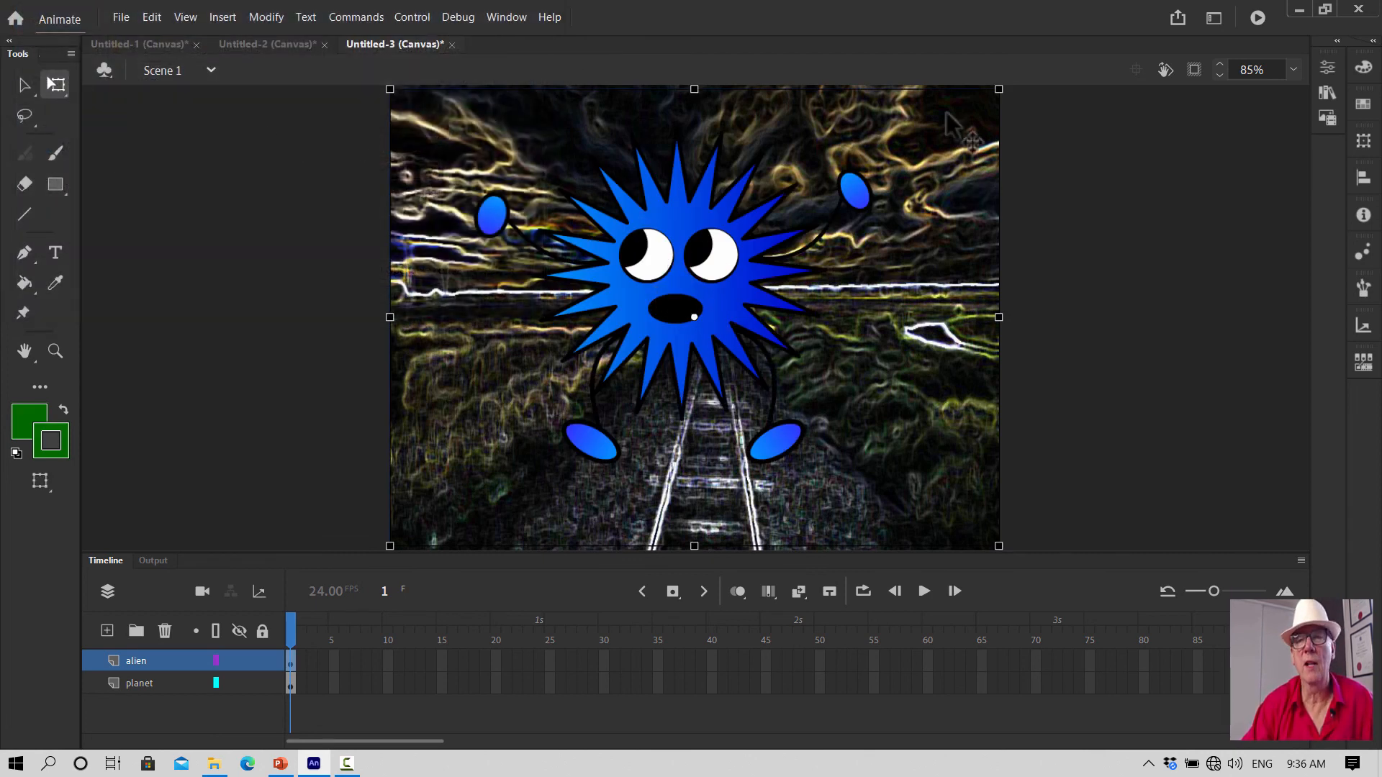
Shrink the blue alien to well under half its size and move it down onto the train tracks
left_click_drag(998, 89, 792, 244)
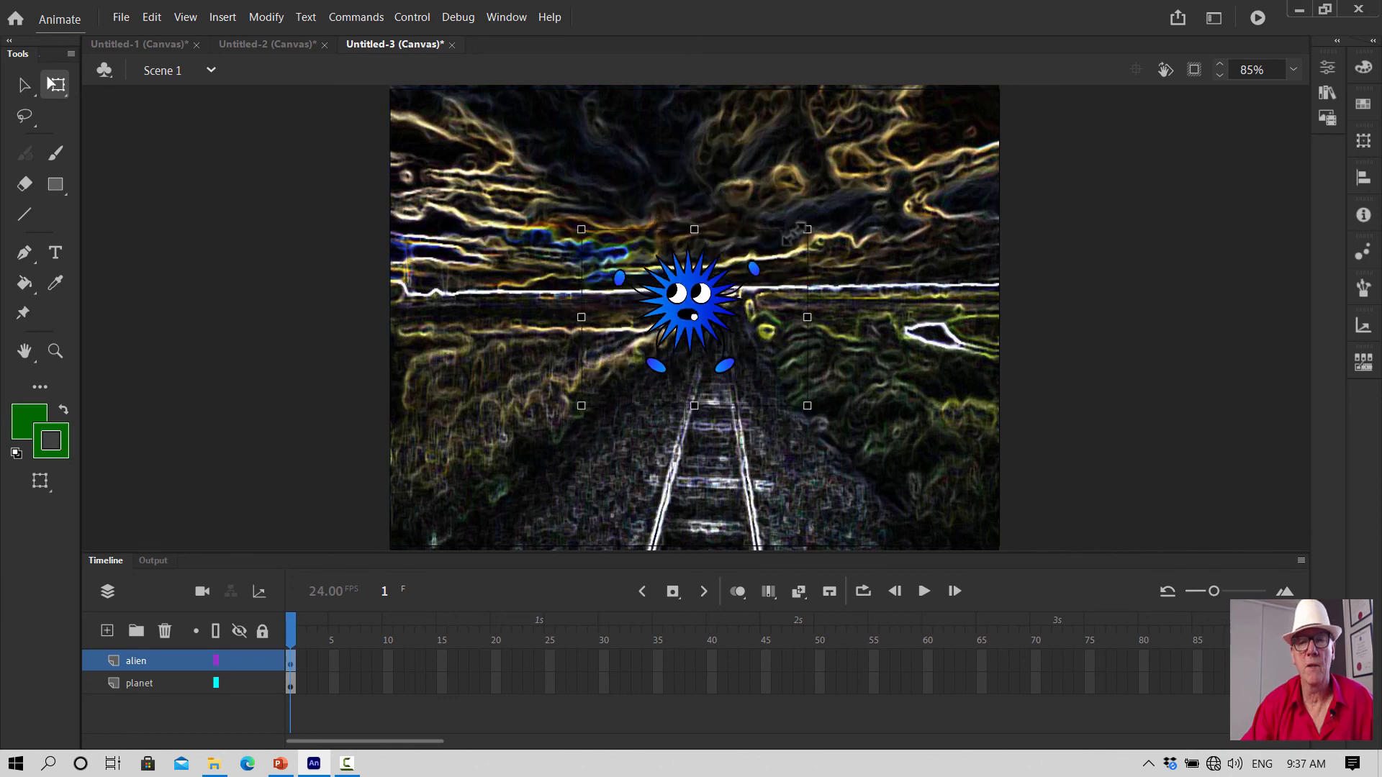
left_click_drag(699, 292, 722, 411)
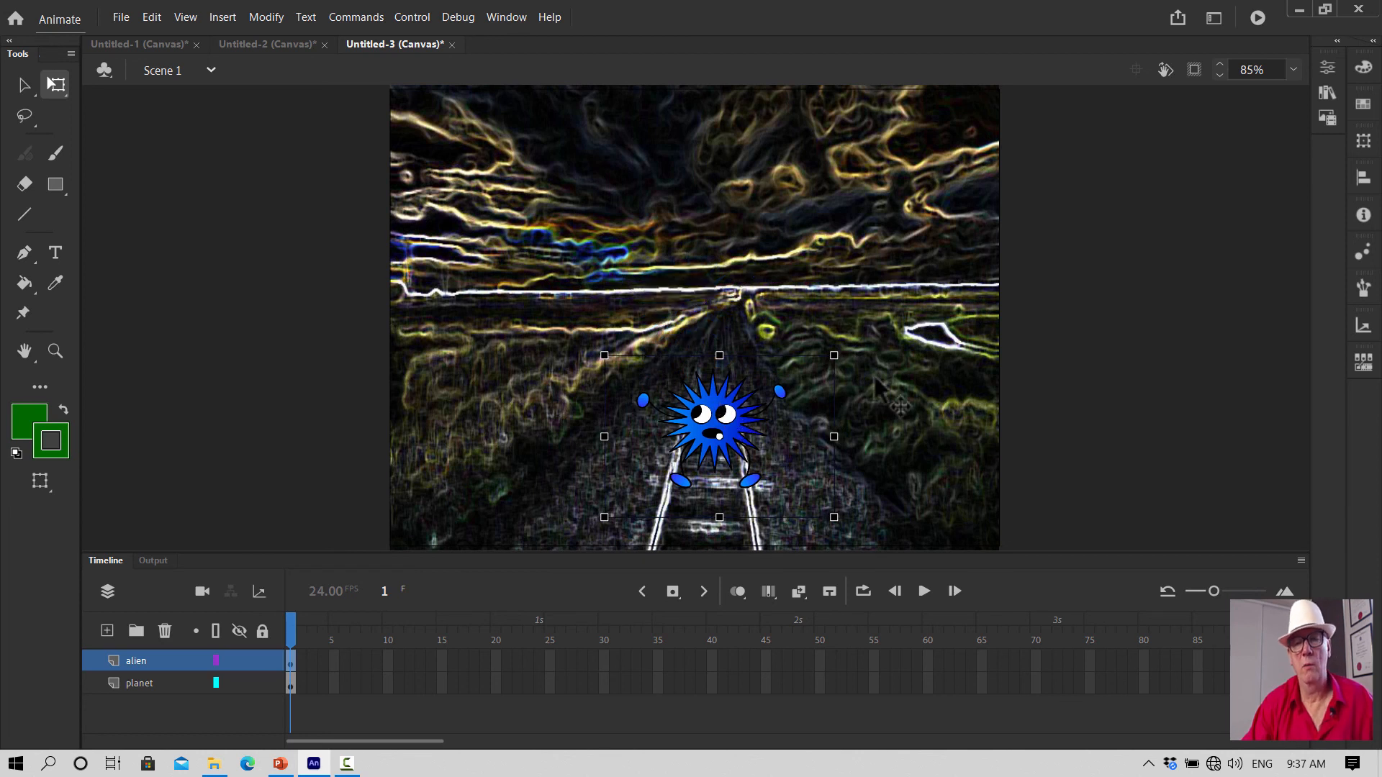
left_click(1051, 411)
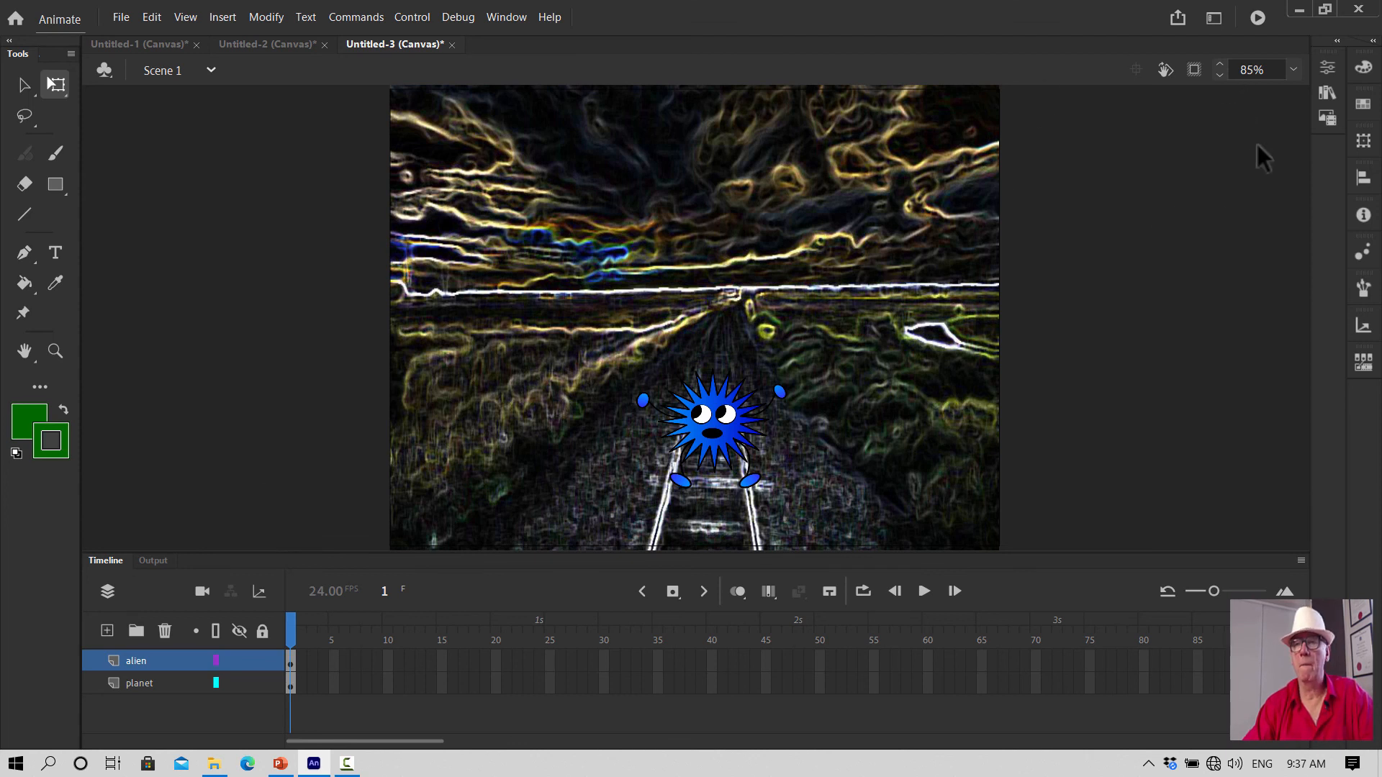
Place a second copy of BlueAlienPNGClear.png from the library on the field left of the tracks and shrink it smaller than the first alien
left_click(1326, 92)
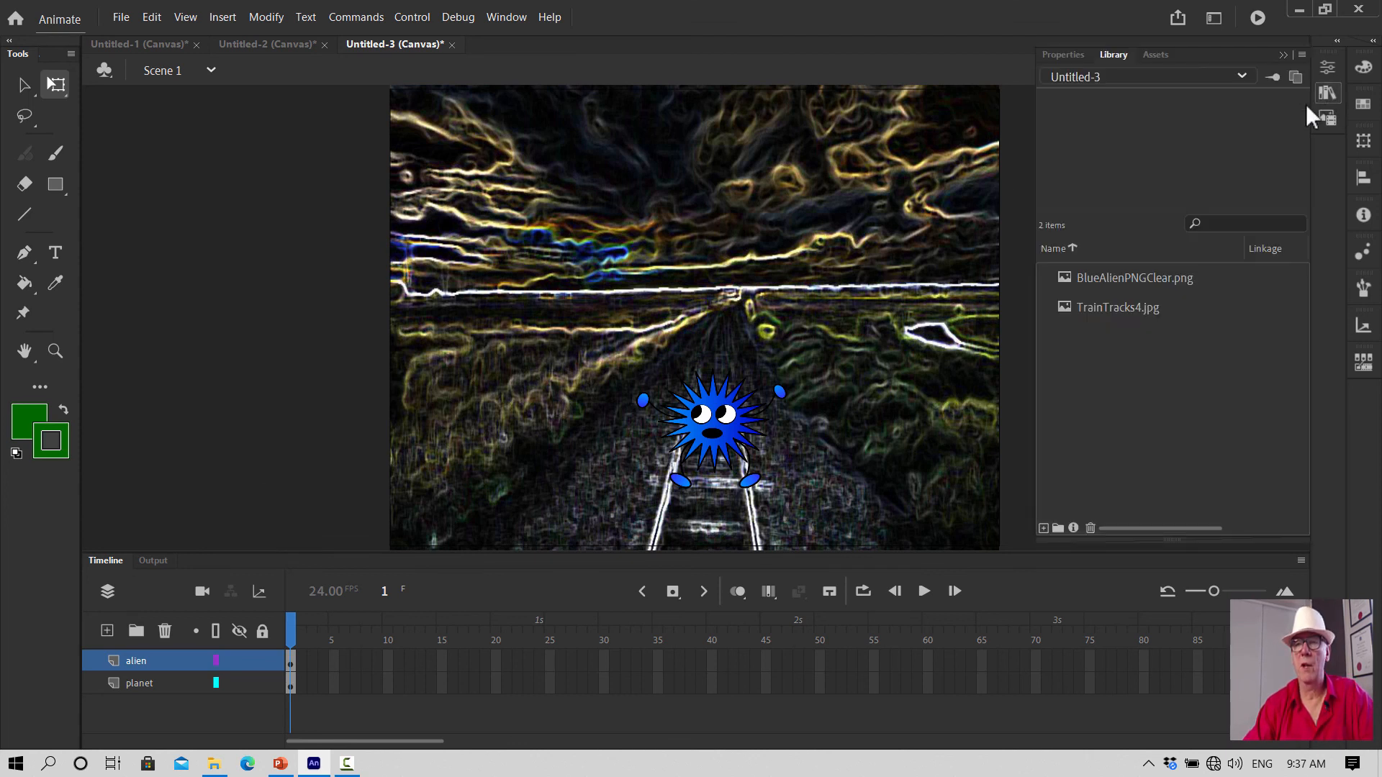
left_click(1136, 282)
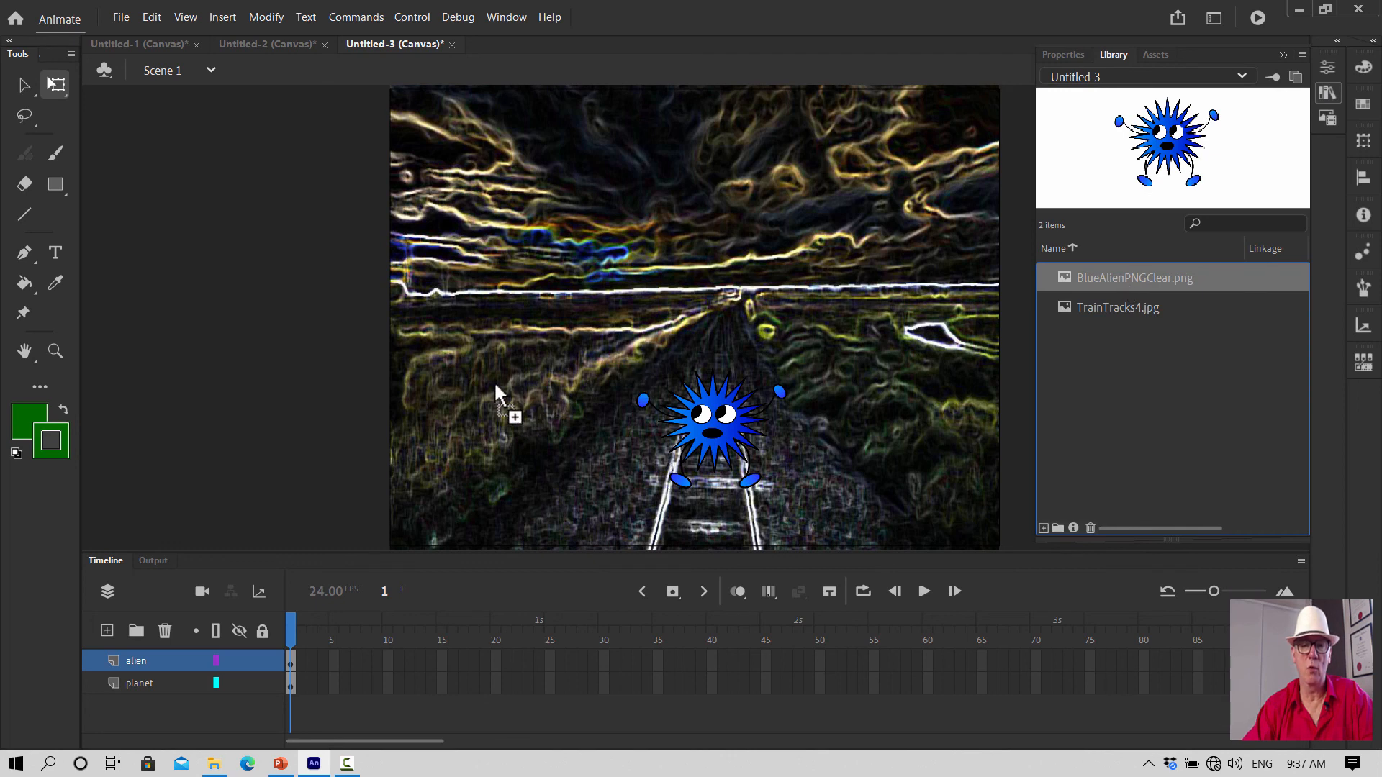
left_click_drag(494, 381, 494, 381)
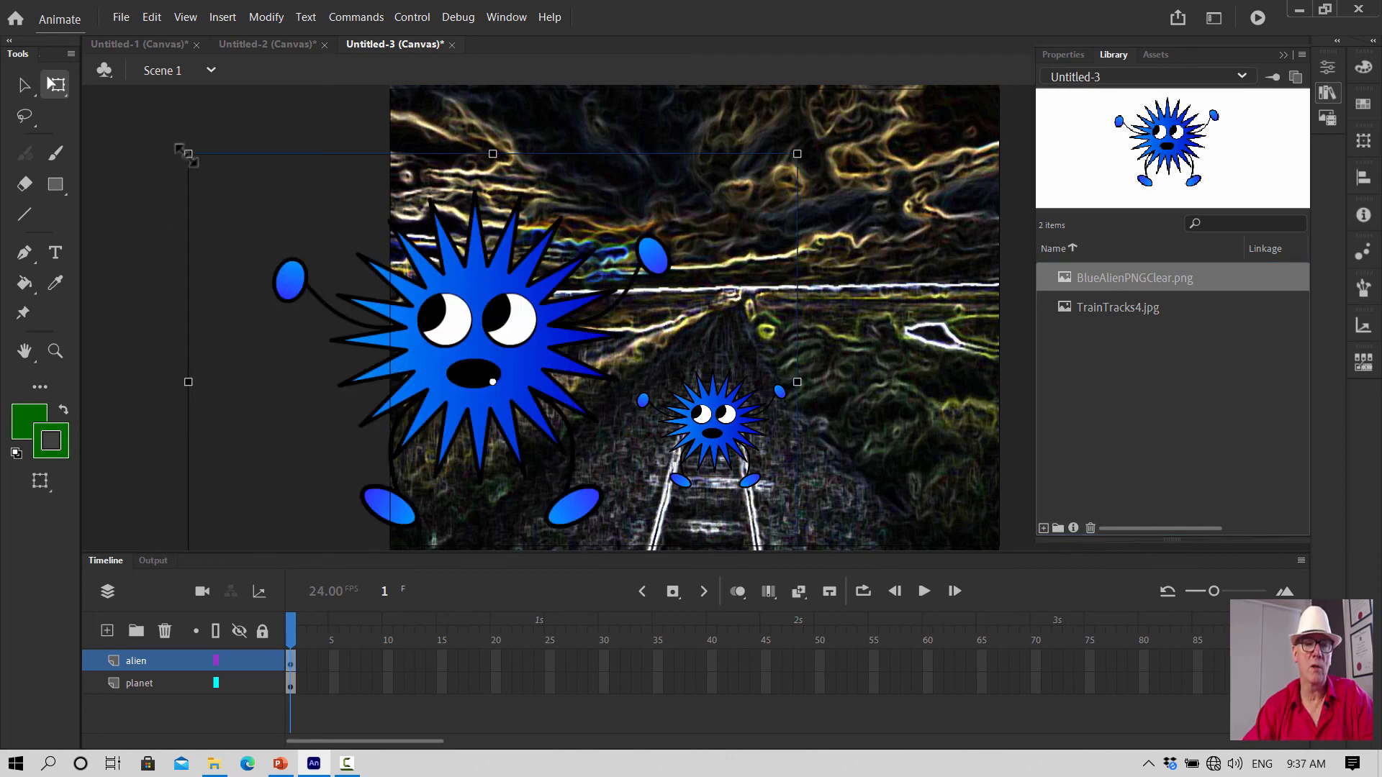
left_click_drag(187, 155, 421, 336)
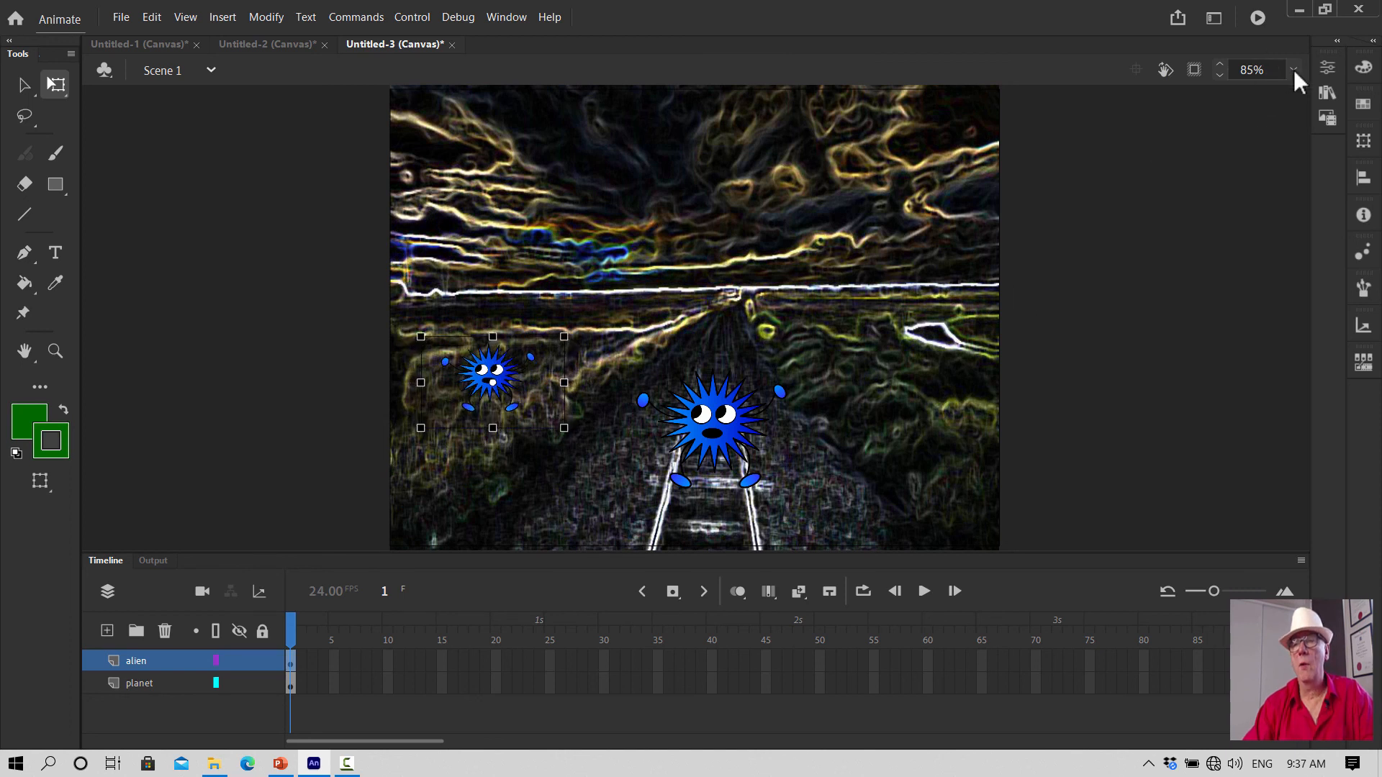
Place a third copy of BlueAlienPNGClear.png from the library right of the tracks, shrink it to the smallest of the three and deselect it
left_click(1328, 95)
left_click(1132, 280)
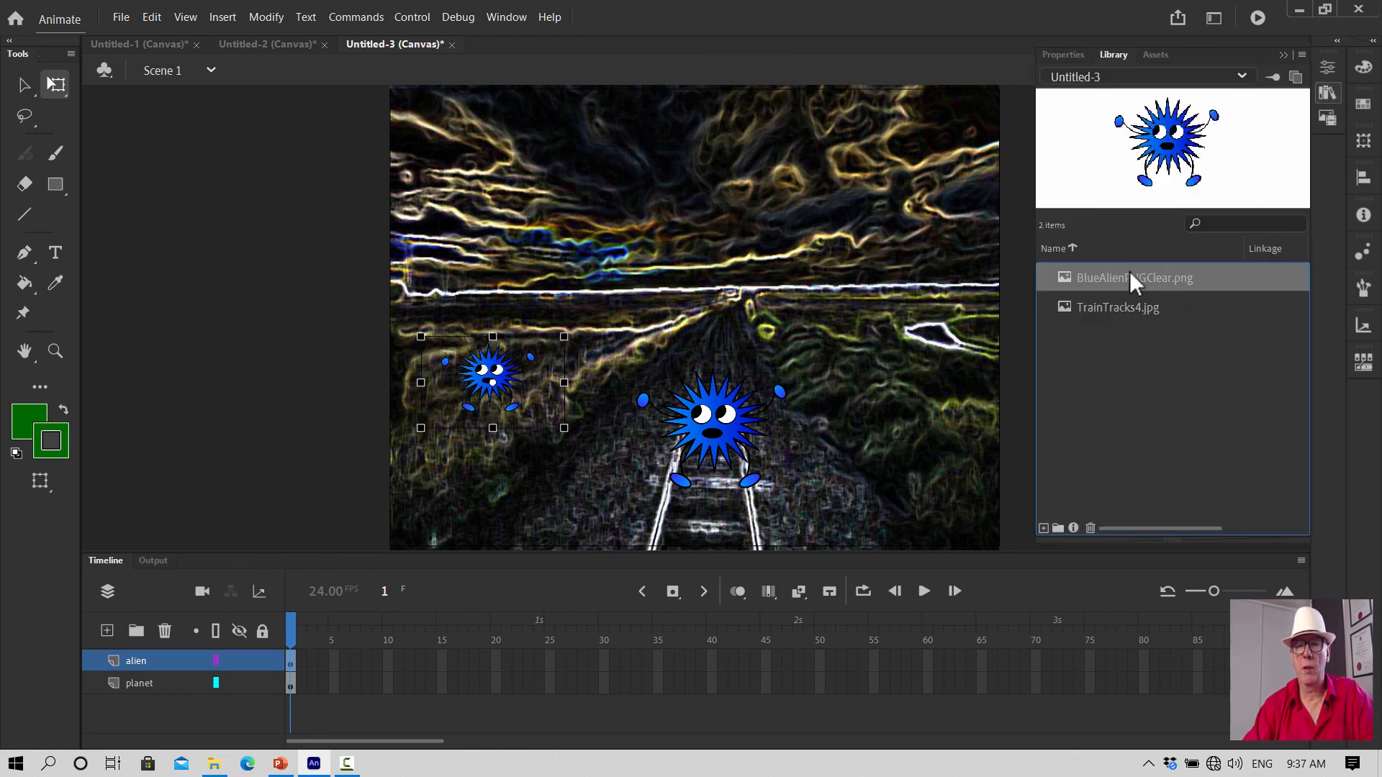
left_click_drag(1131, 280, 853, 334)
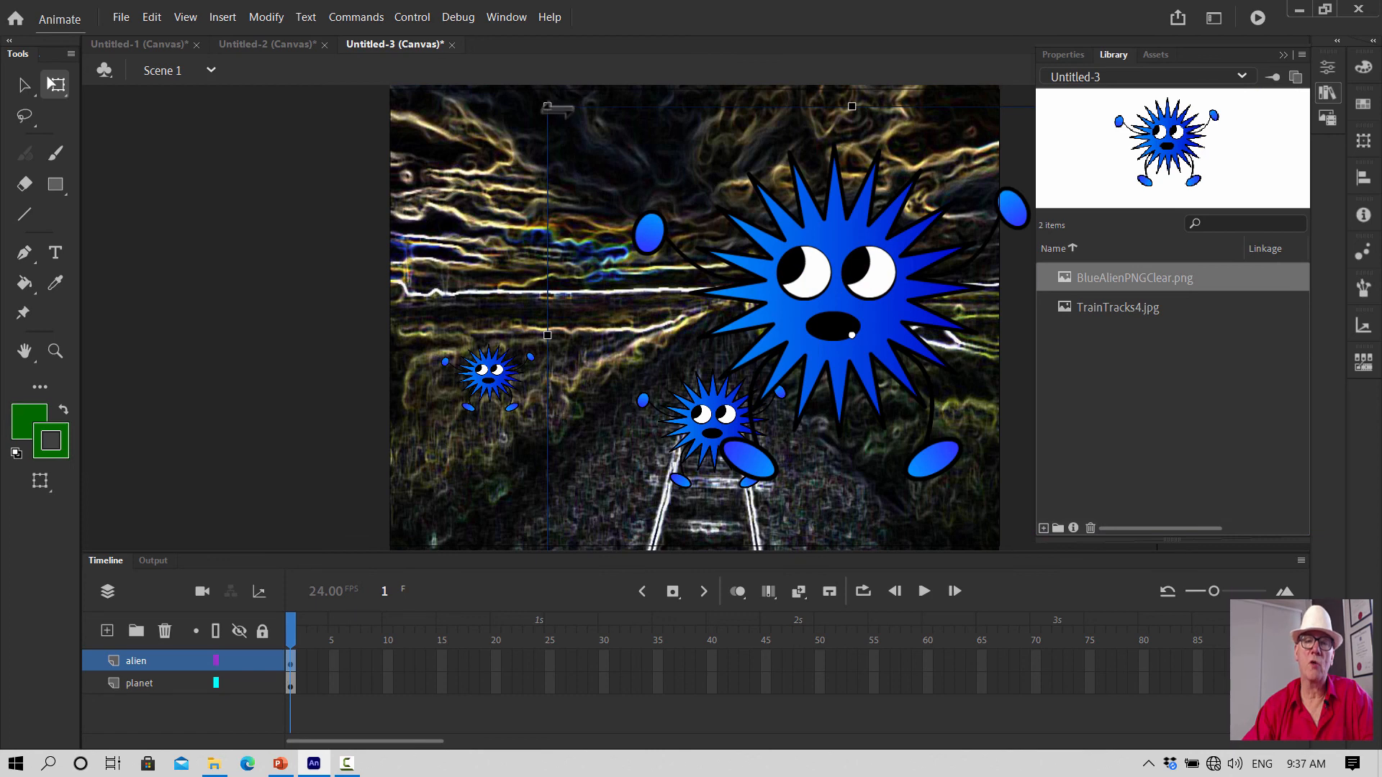
left_click_drag(547, 106, 939, 389)
left_click(1155, 245)
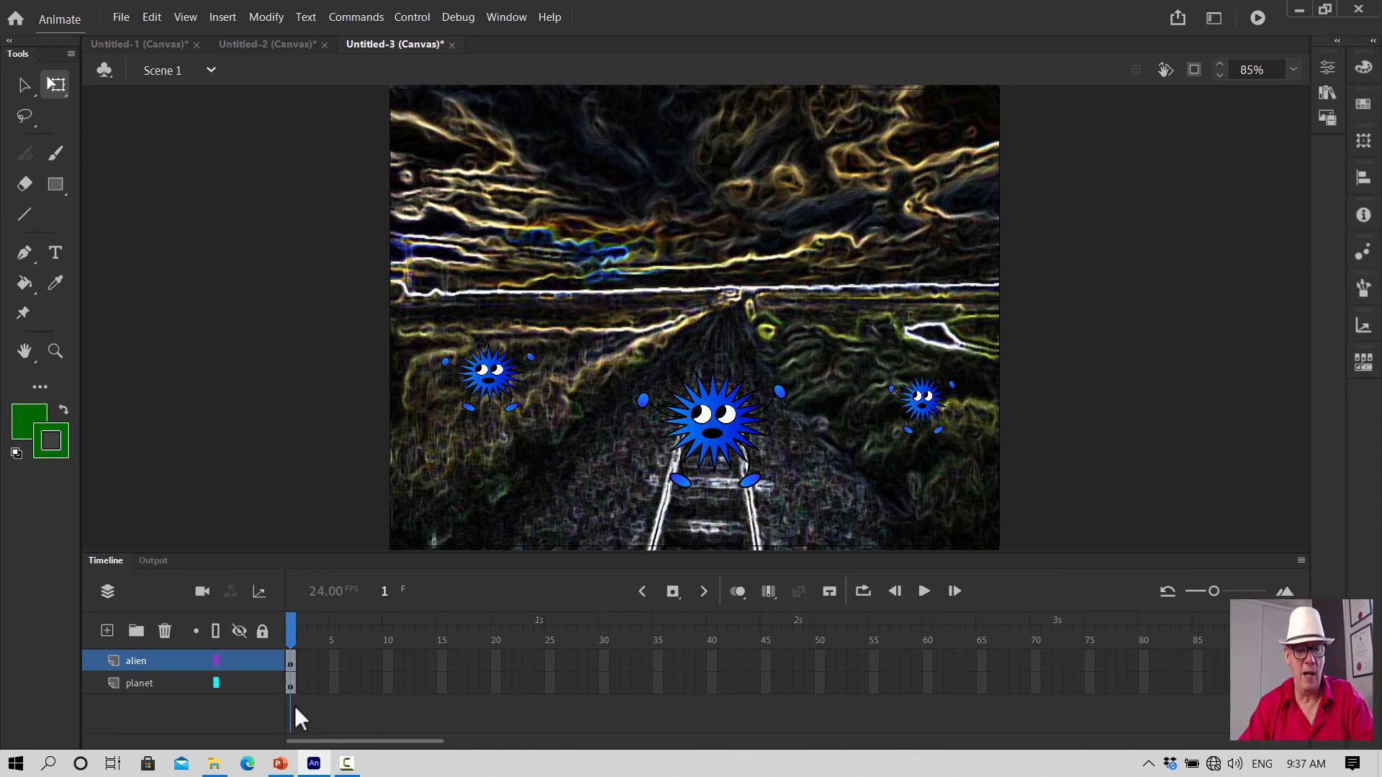
Switch to the PowerPoint presentation to view the Challenge Task slide
left_click(282, 764)
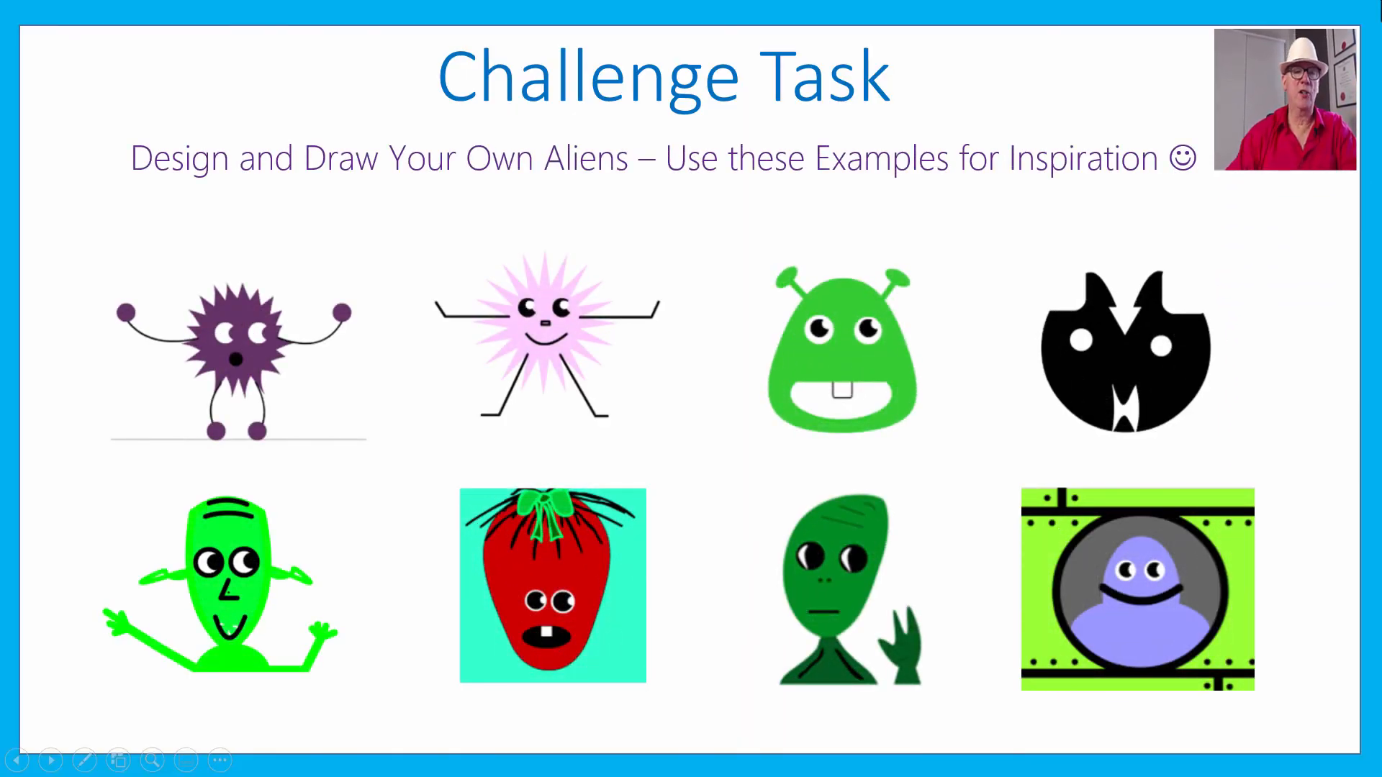